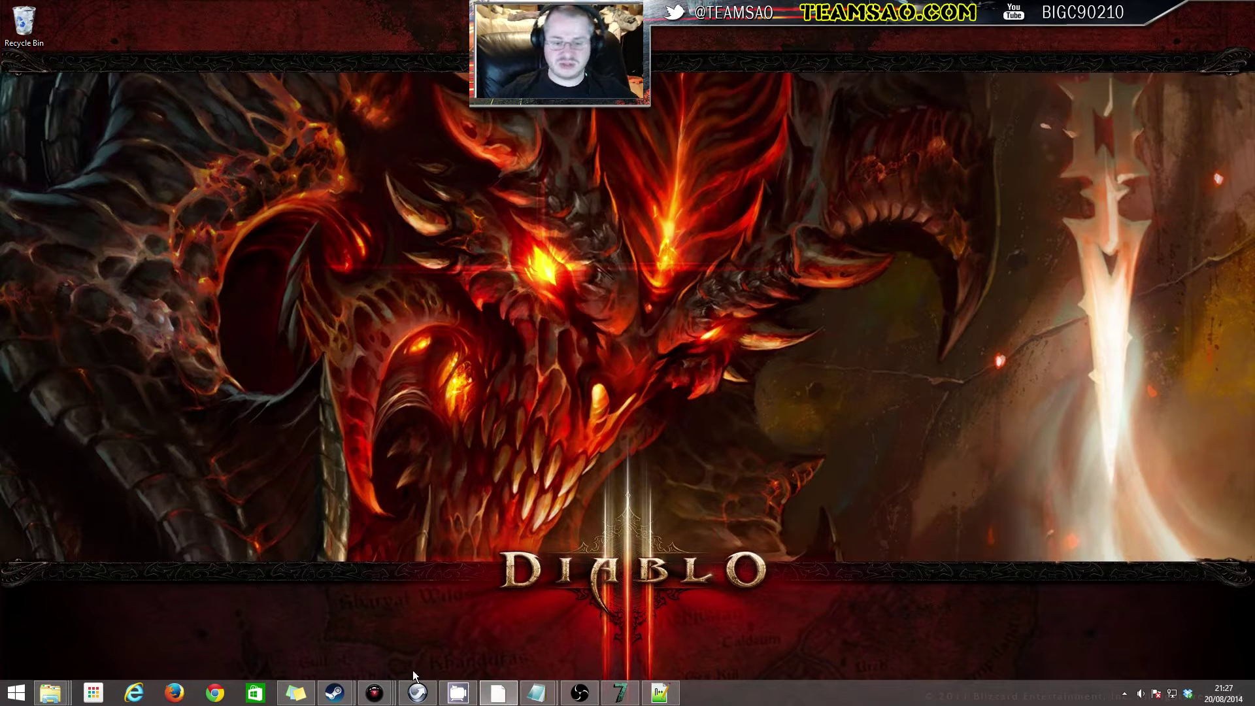
Switch to the prefab editor and examine the pit prefab's layers 0 through 5, finishing on layer 4
{"action": "left_click", "coordinate": [371, 694]}
{"action": "left_click", "coordinate": [512, 633]}
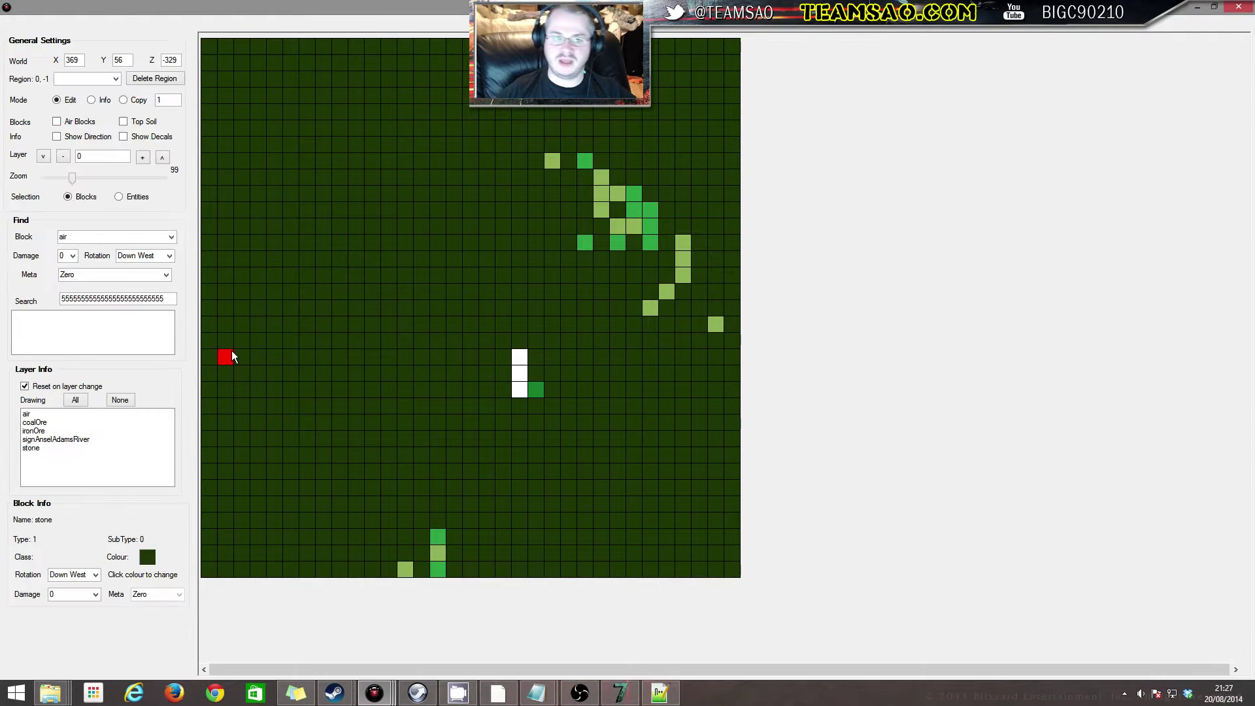
{"action": "left_click", "coordinate": [143, 157]}
{"action": "left_click", "coordinate": [143, 157]}
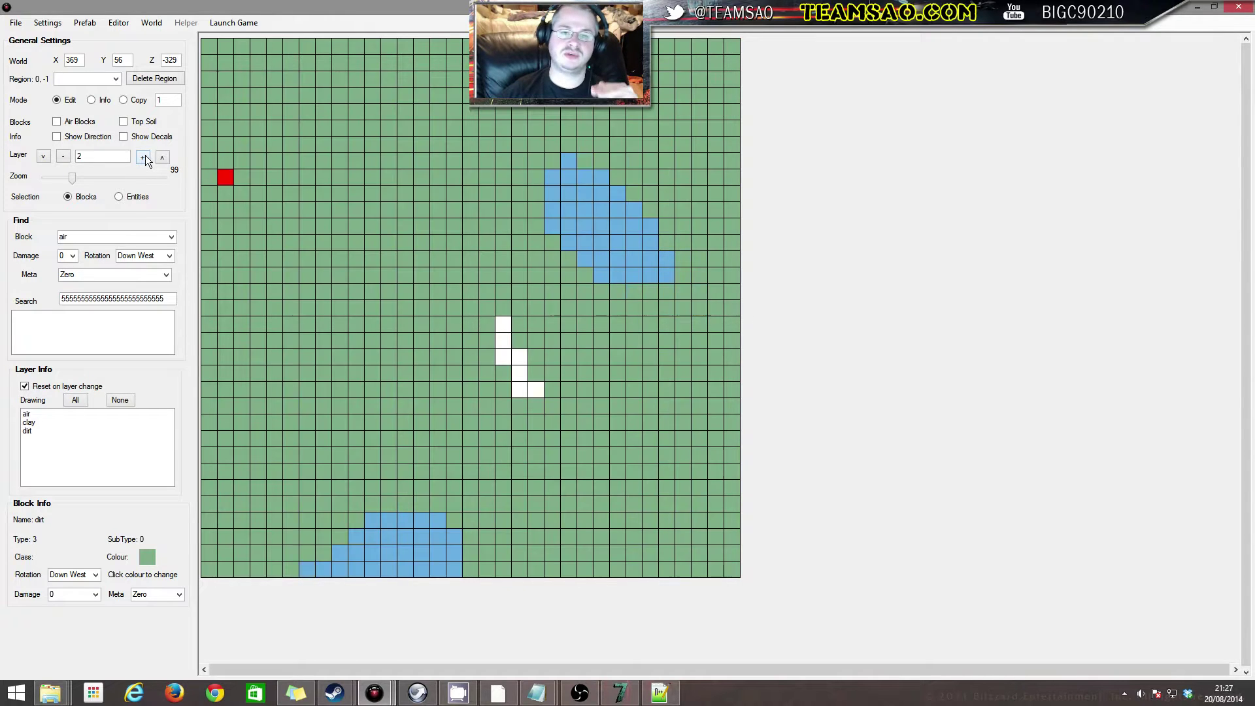
{"action": "left_click", "coordinate": [143, 158]}
{"action": "left_click", "coordinate": [143, 158]}
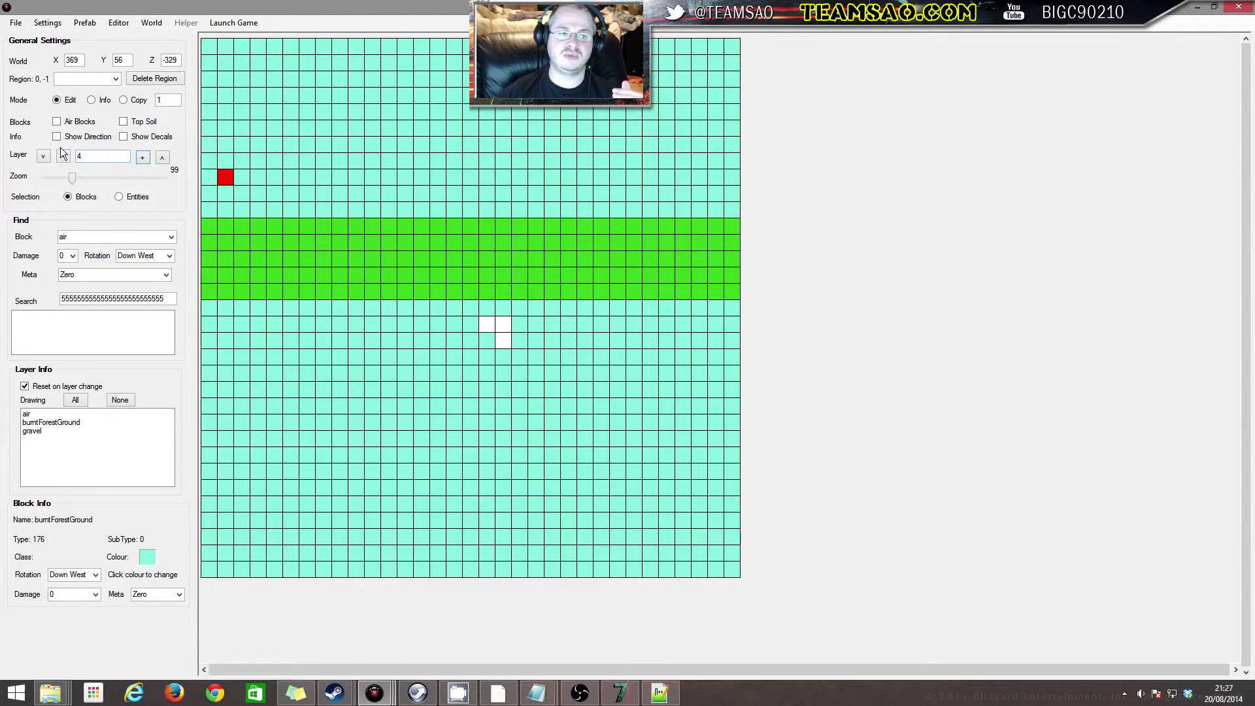
{"action": "left_click", "coordinate": [141, 157]}
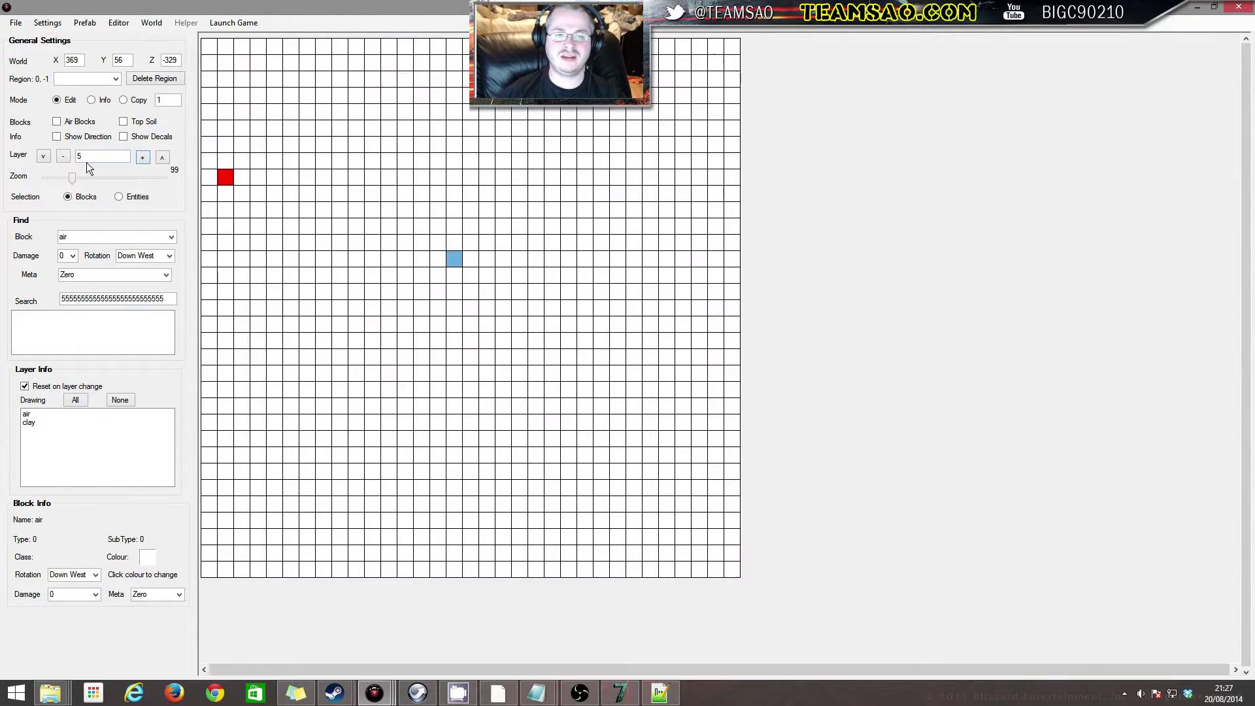
{"action": "left_click", "coordinate": [65, 158]}
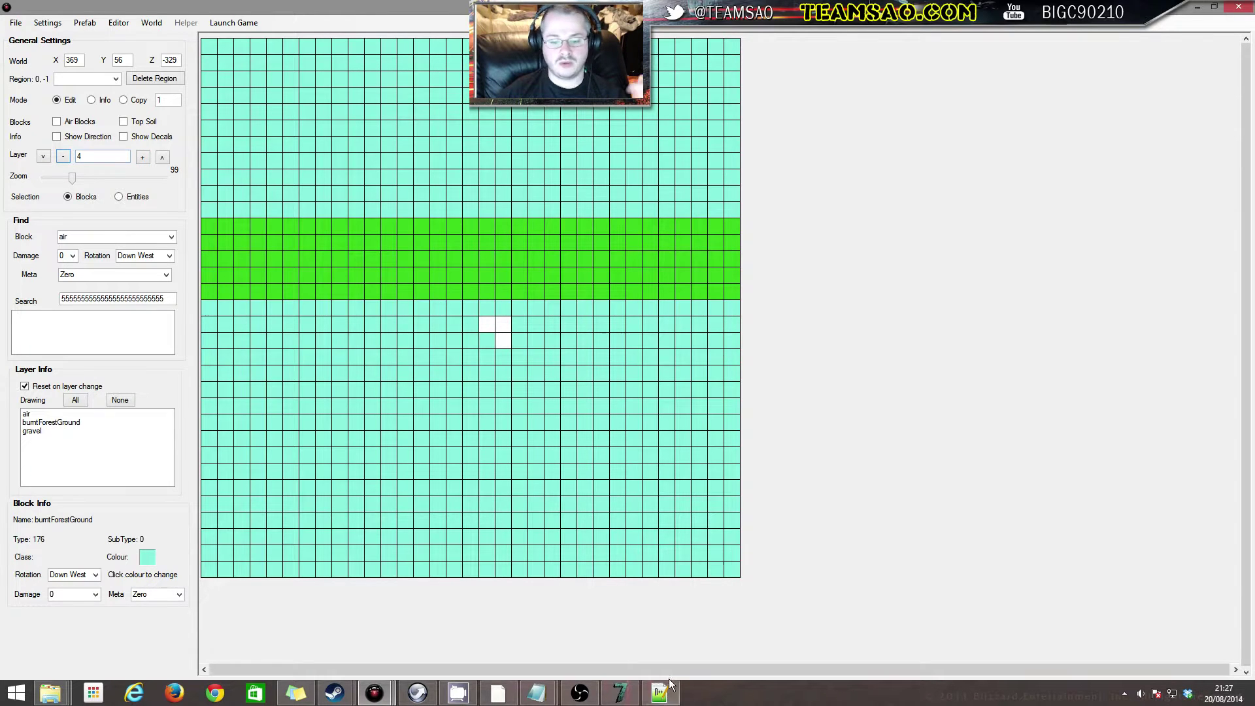
Switch to 7 Days To Die and continue the saved YouTubeAdvanced game in Navezgane
{"action": "left_click", "coordinate": [612, 697]}
{"action": "left_click", "coordinate": [624, 299]}
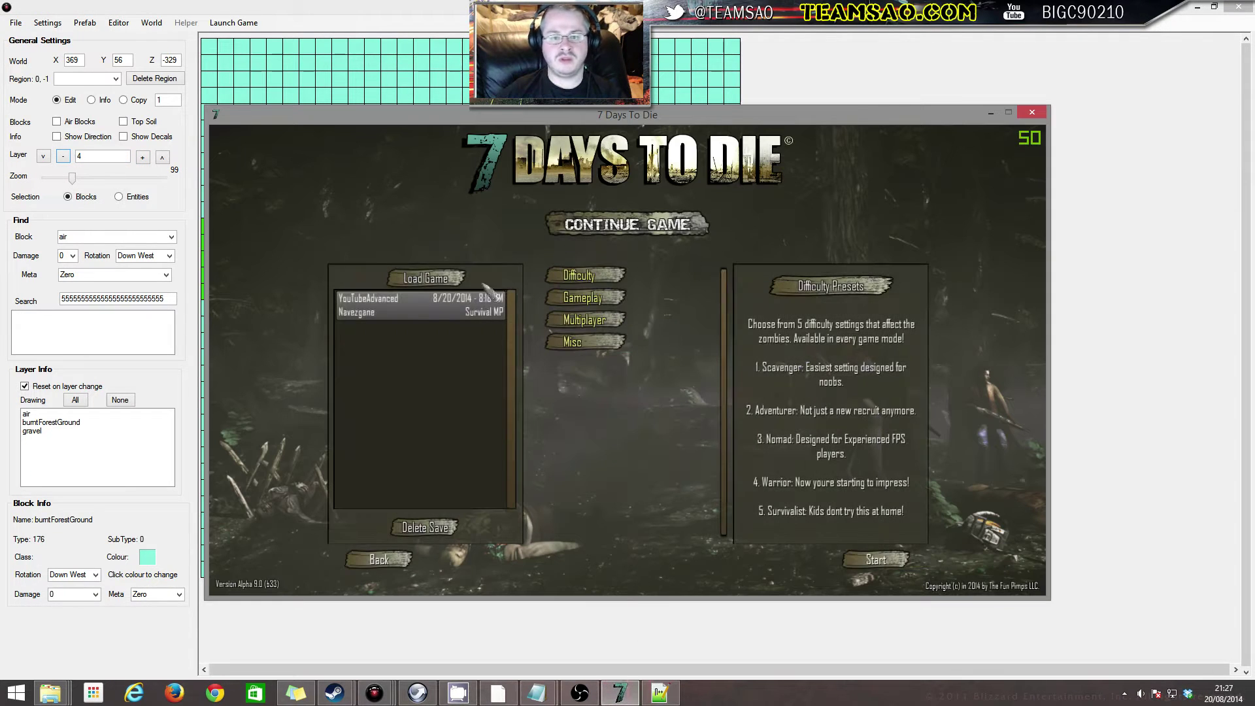
{"action": "left_click", "coordinate": [879, 562]}
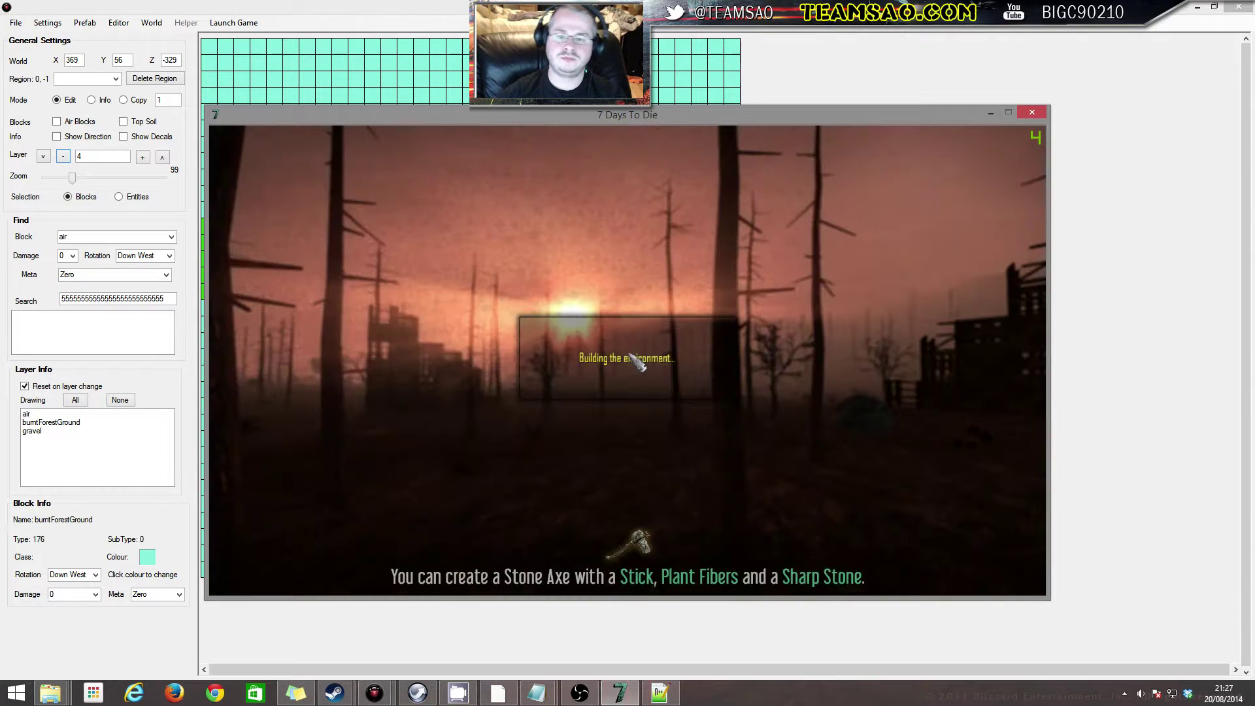
{"action": "key", "text": "Return"}
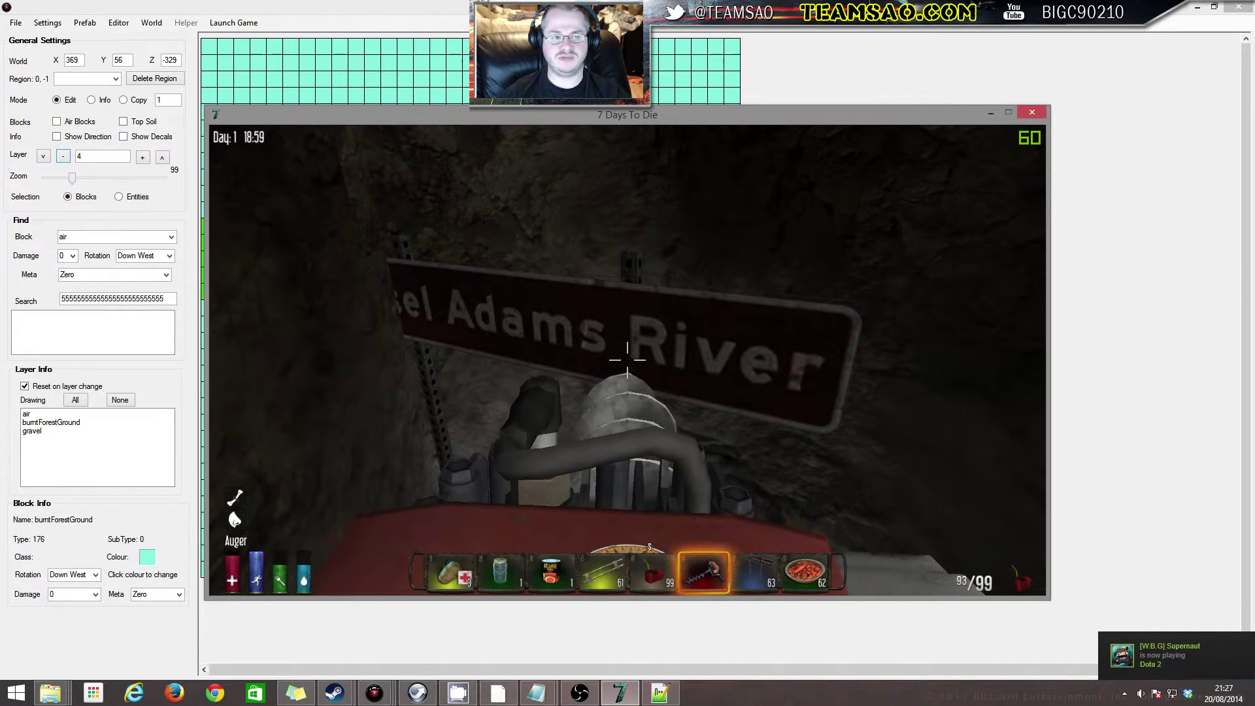
Walk out of the pit with the Ansel Adams River sign and inspect the signpost and surrounding burnt ground
{"action": "key", "text": "w"}
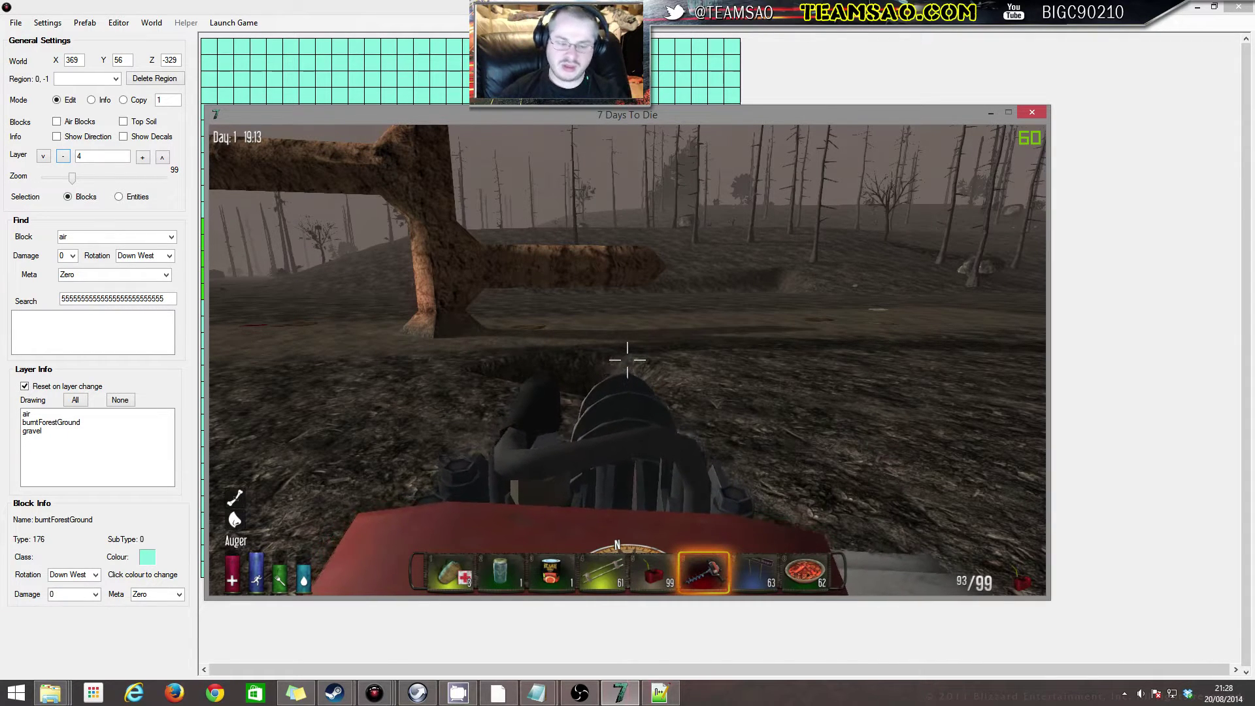
{"action": "key", "text": "w"}
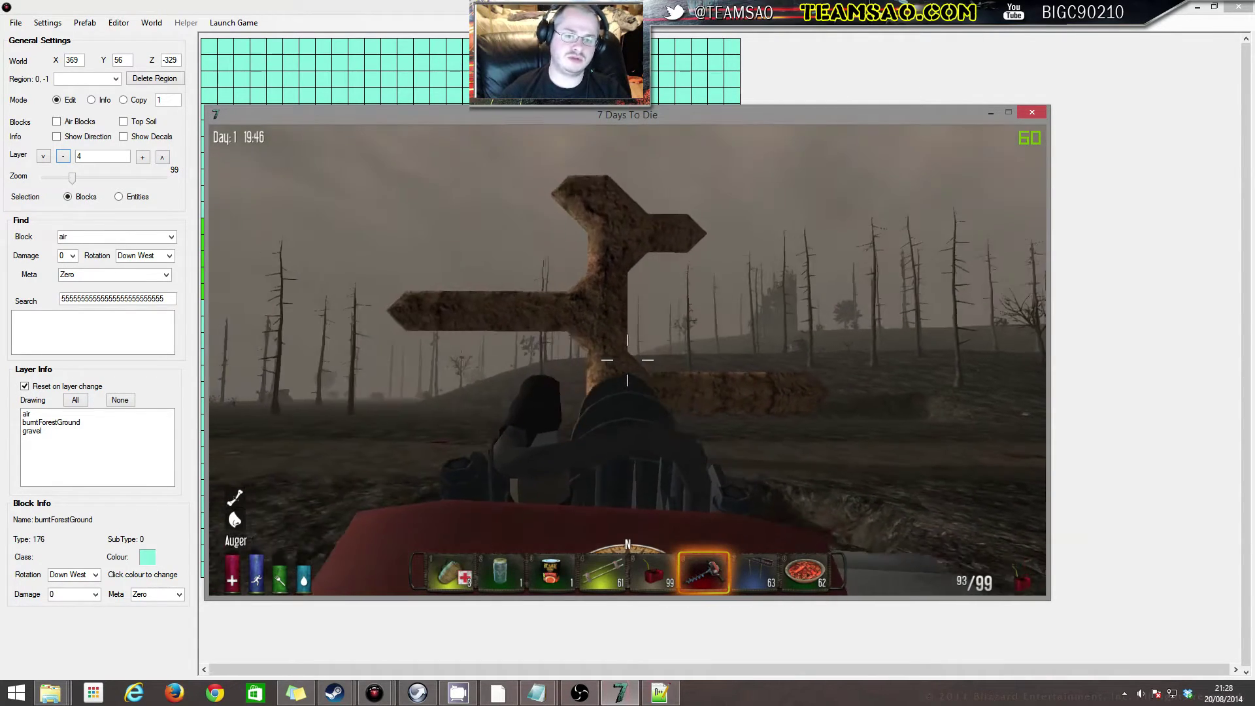
{"action": "key", "text": "w"}
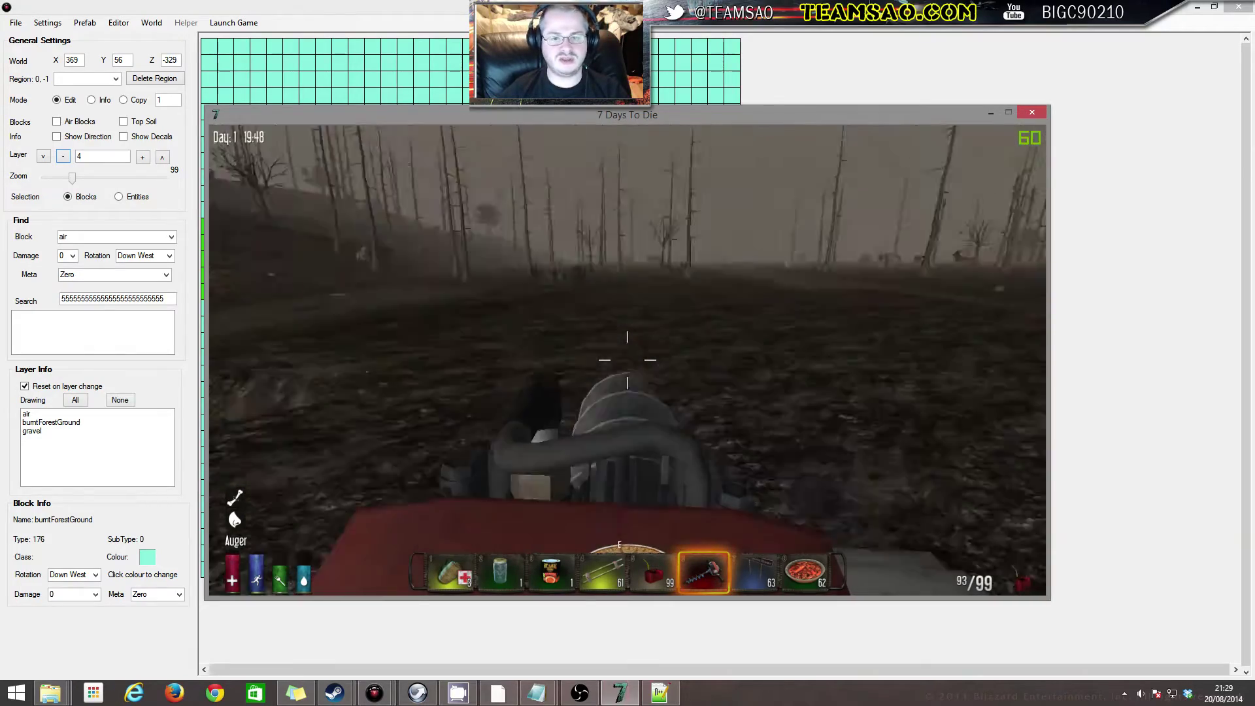
{"action": "key", "text": "w"}
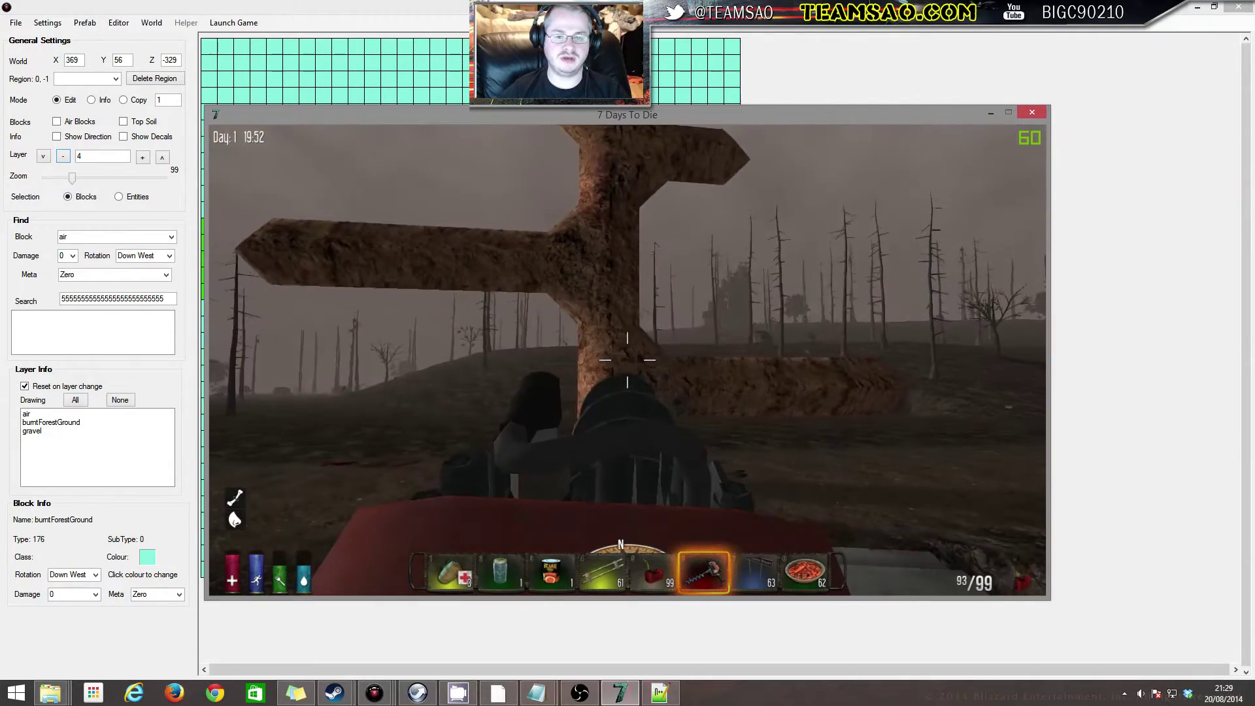
Enable the debug menu with the console command dm and close the console
{"action": "key", "text": "F1"}
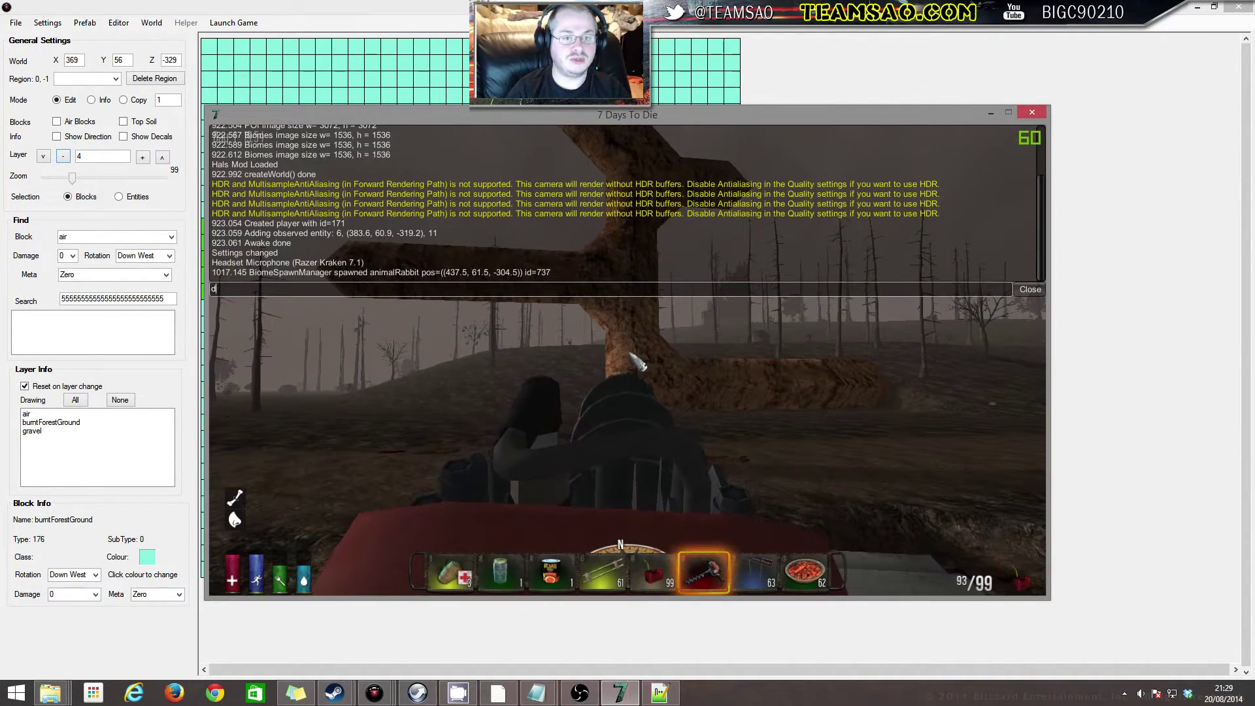
{"action": "type", "text": "dm"}
{"action": "key", "text": "Return"}
{"action": "key", "text": "F1"}
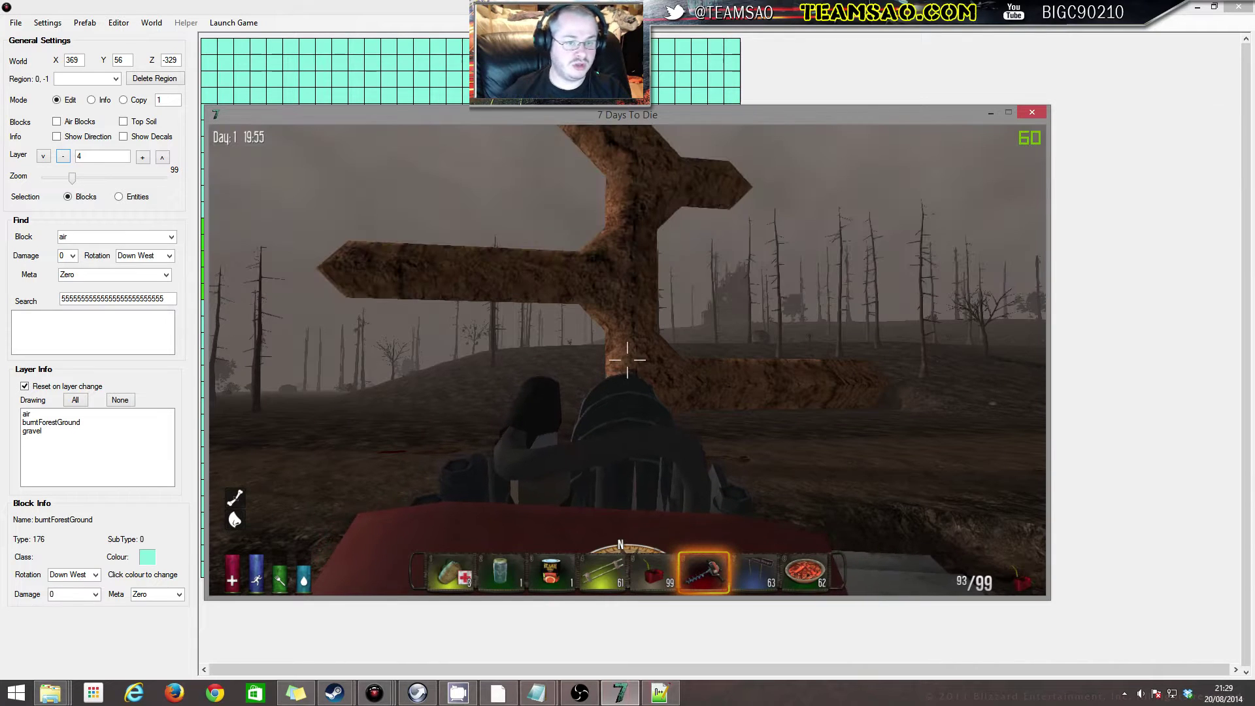
Teleport the player with Set position, using -292 as the first coordinate
{"action": "key", "text": "Escape"}
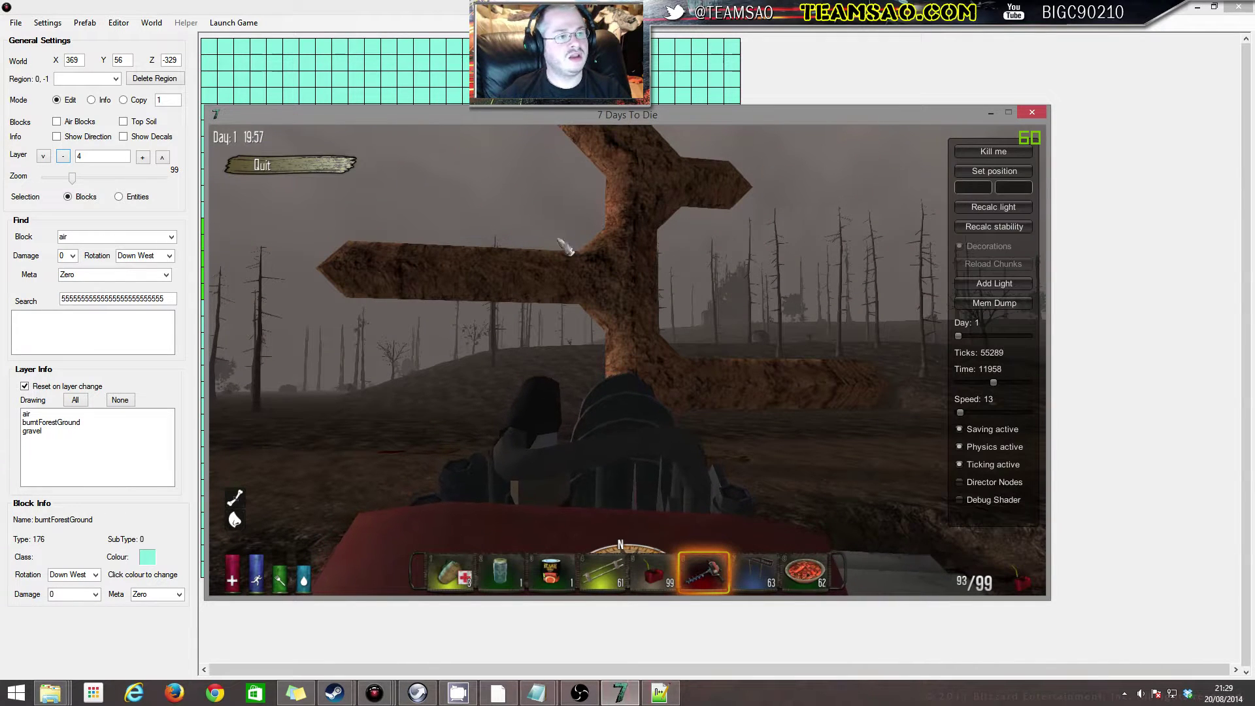
{"action": "left_click", "coordinate": [970, 185]}
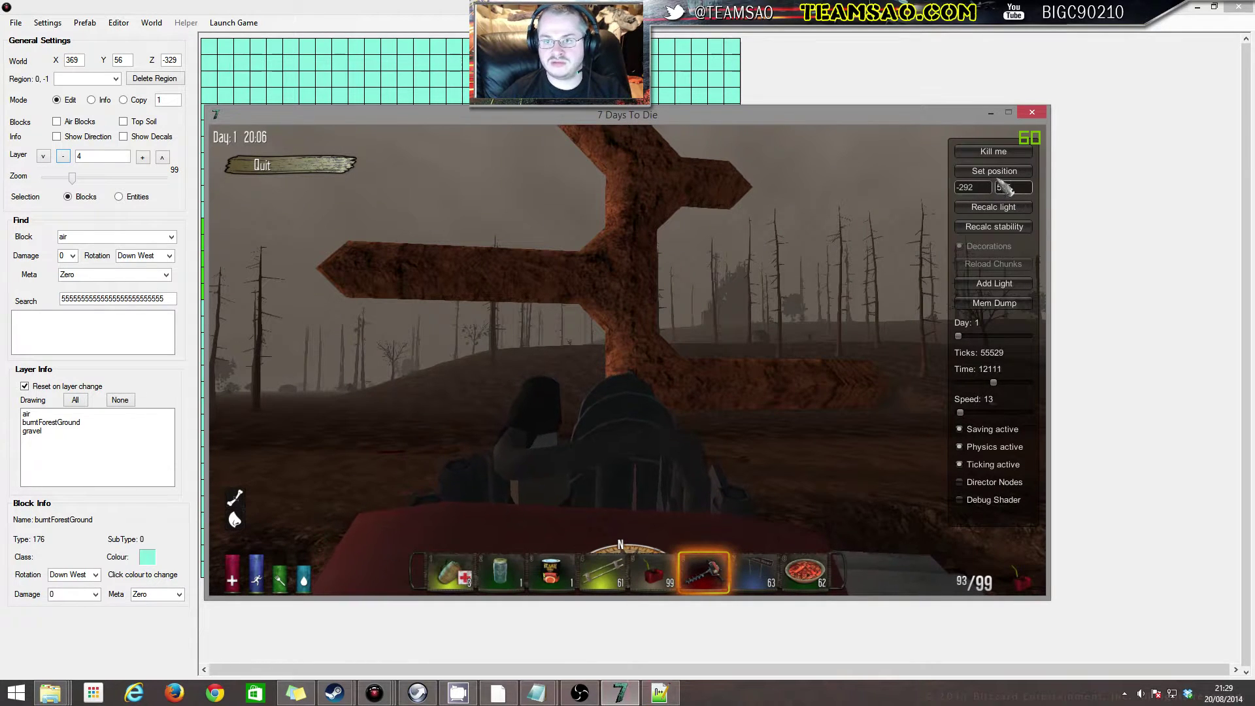
{"action": "left_click", "coordinate": [996, 173]}
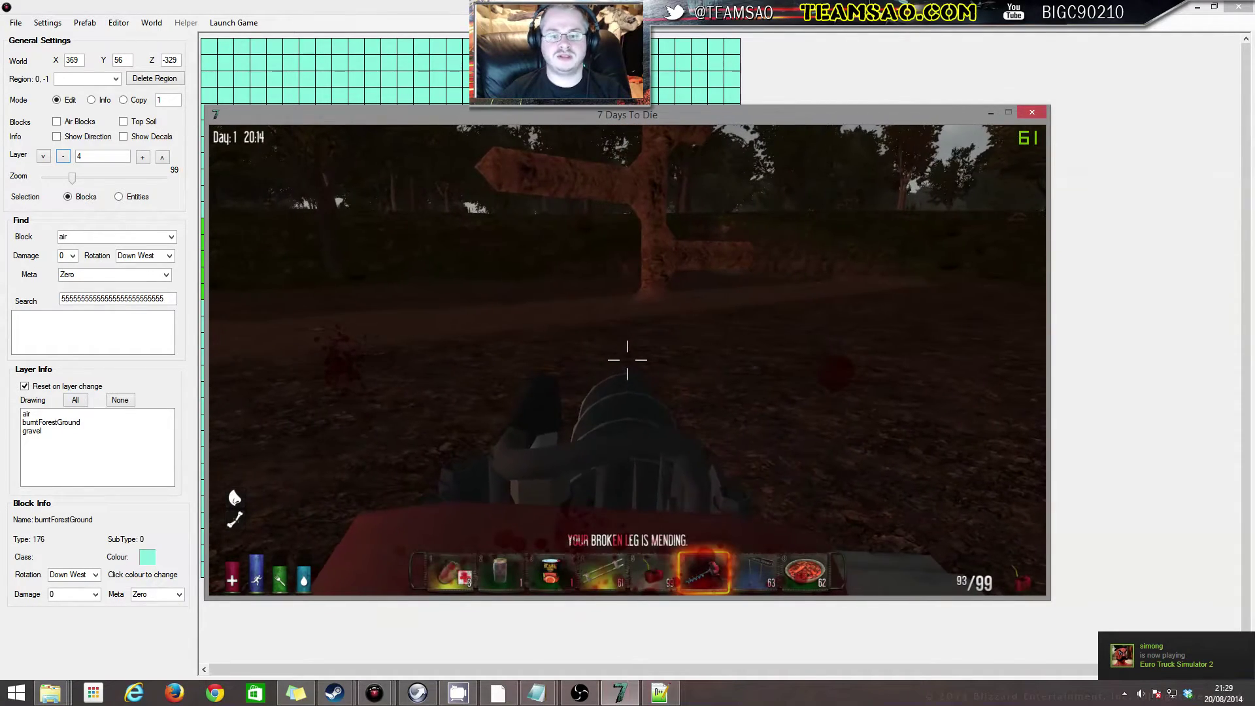
Teleport the player to position 159, 1281 through the debug options
{"action": "scroll", "coordinate": [627, 360], "scroll_direction": "up", "scroll_amount": 2}
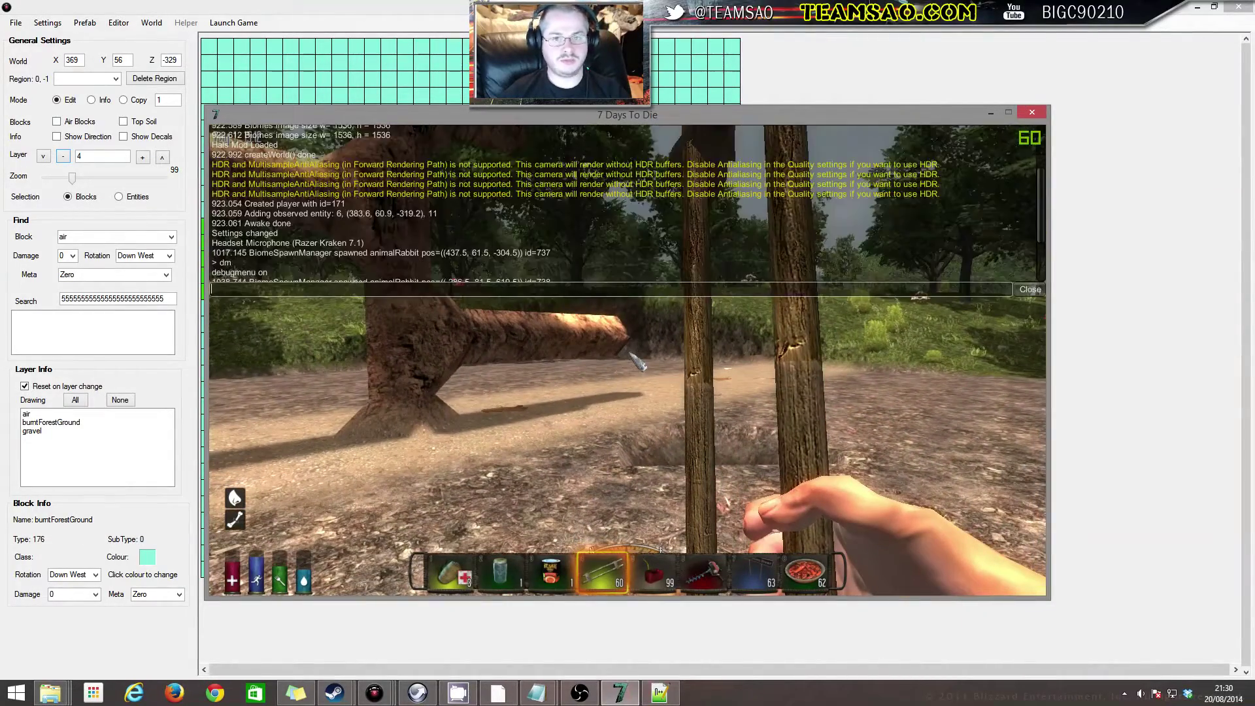
{"action": "key", "text": "F1"}
{"action": "key", "text": "Escape"}
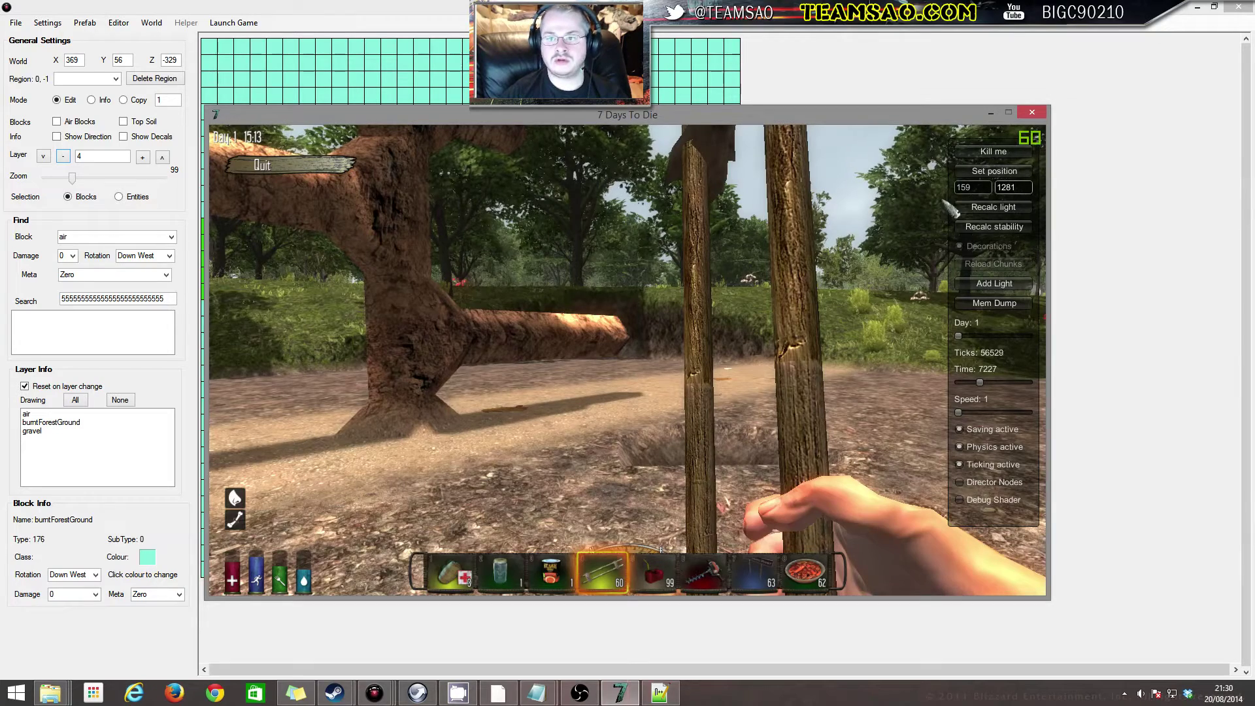
{"action": "left_click", "coordinate": [994, 171]}
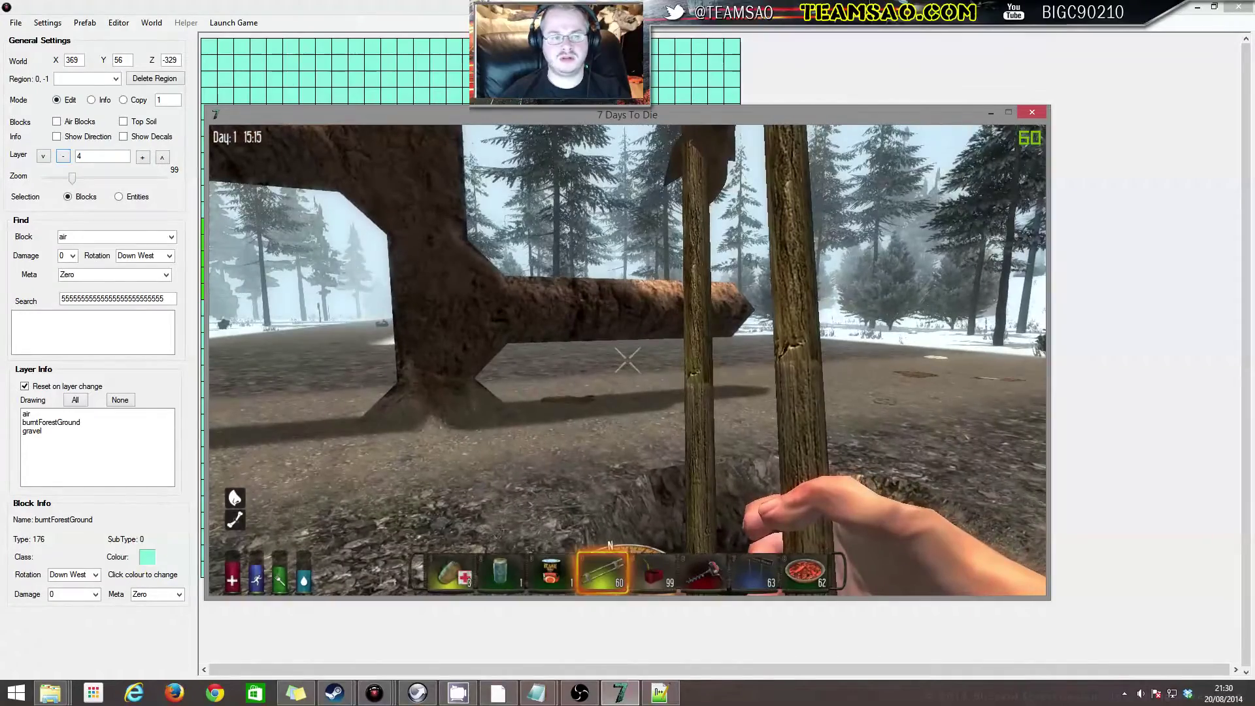
Walk around the snowy area to inspect the placed pit, the signpost and the ground around them
{"action": "key", "text": "s"}
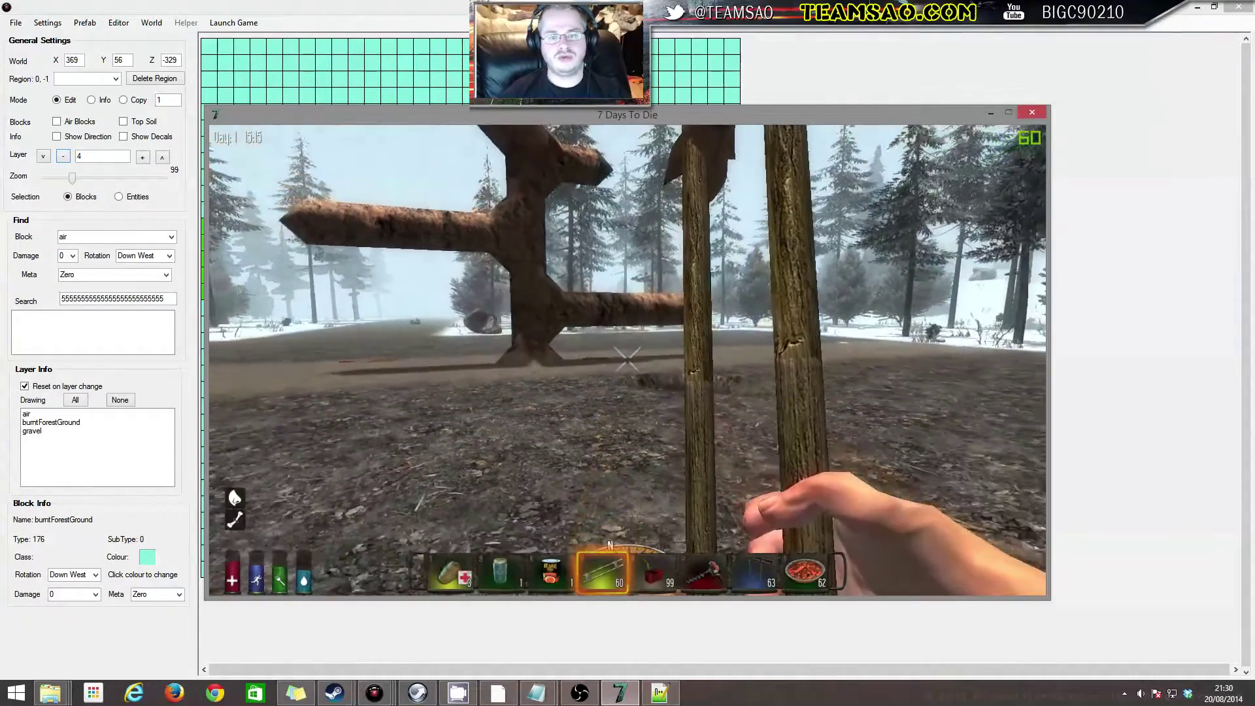
{"action": "key", "text": "w"}
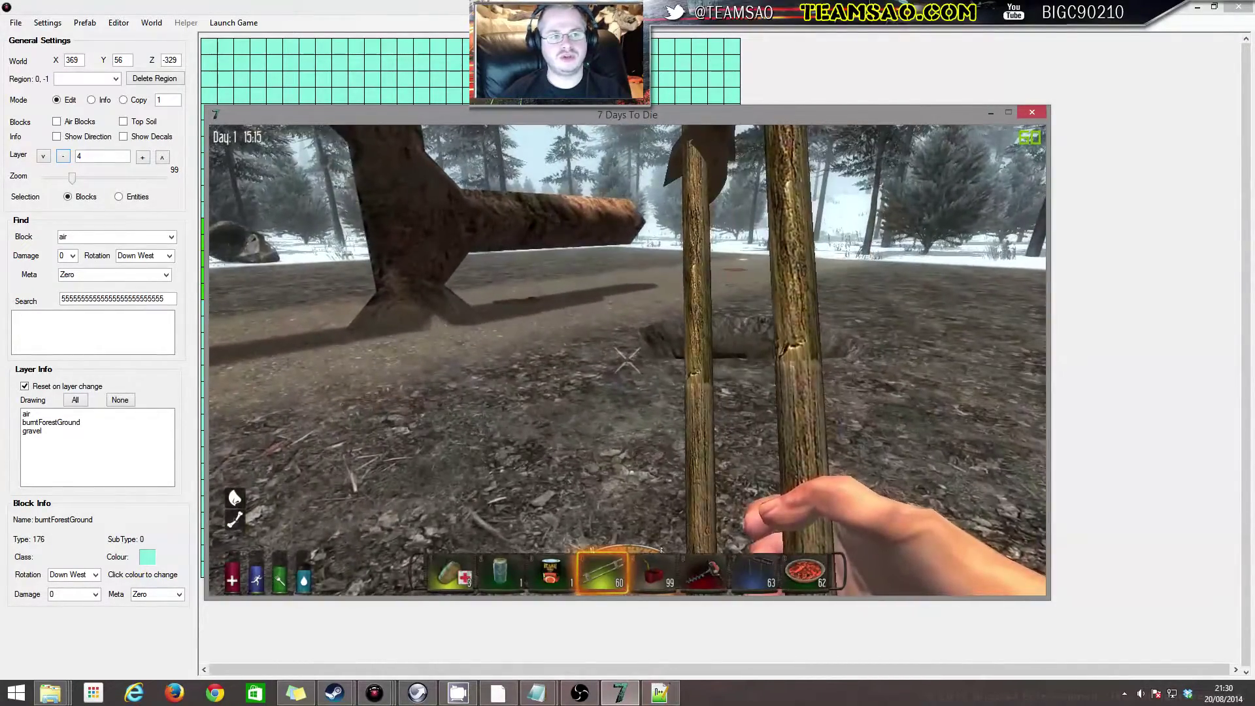
{"action": "key", "text": "s"}
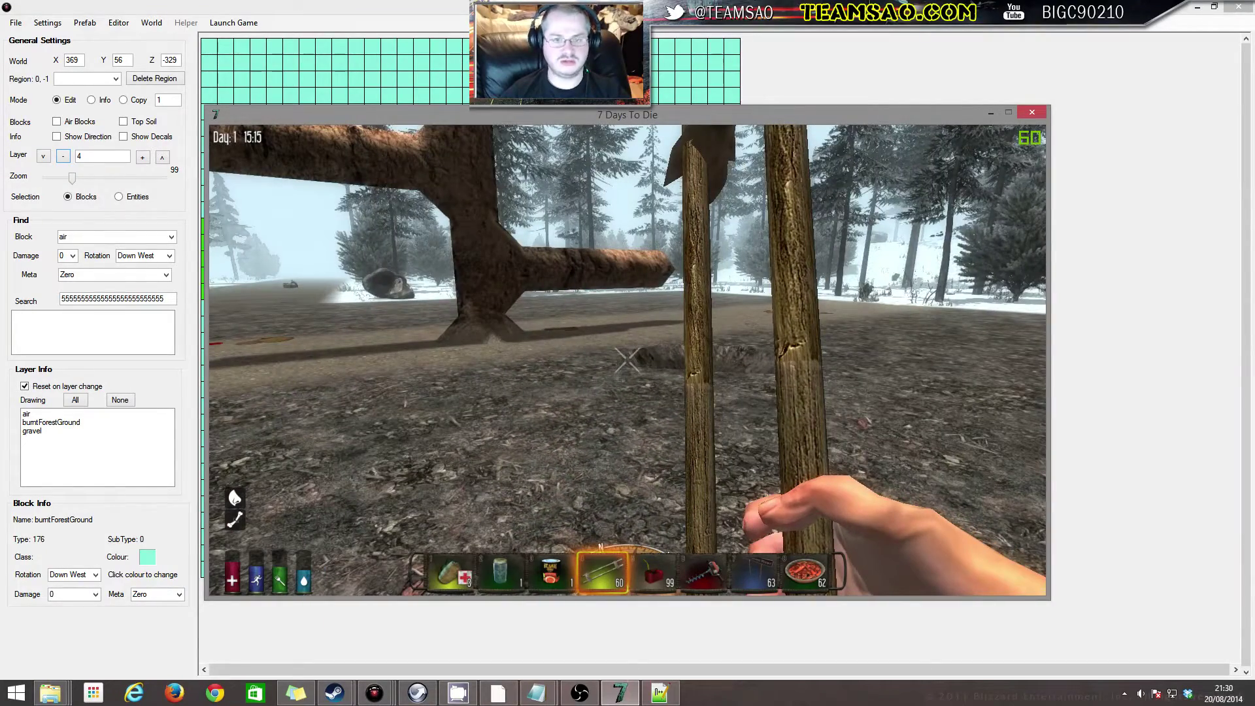
Switch to the prefab editor, compare layers 4 and 5 of the prefab, and return to the game
{"action": "key", "text": "alt+Tab"}
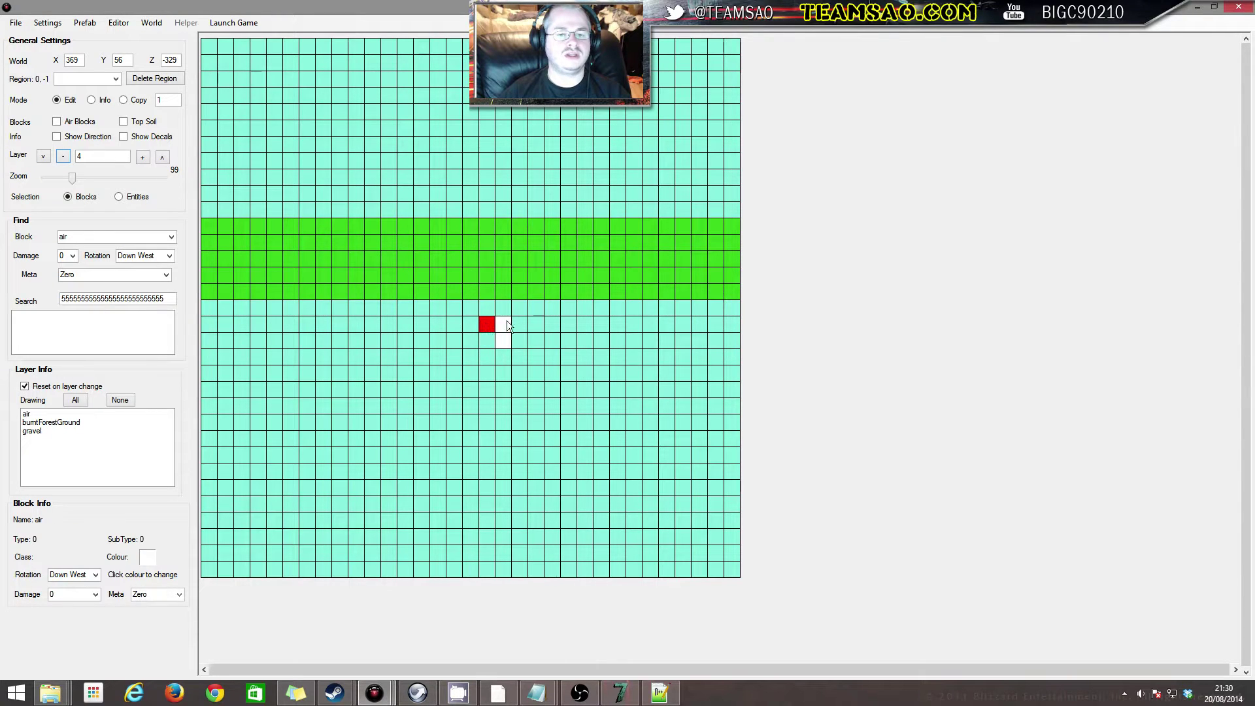
{"action": "left_click", "coordinate": [143, 157]}
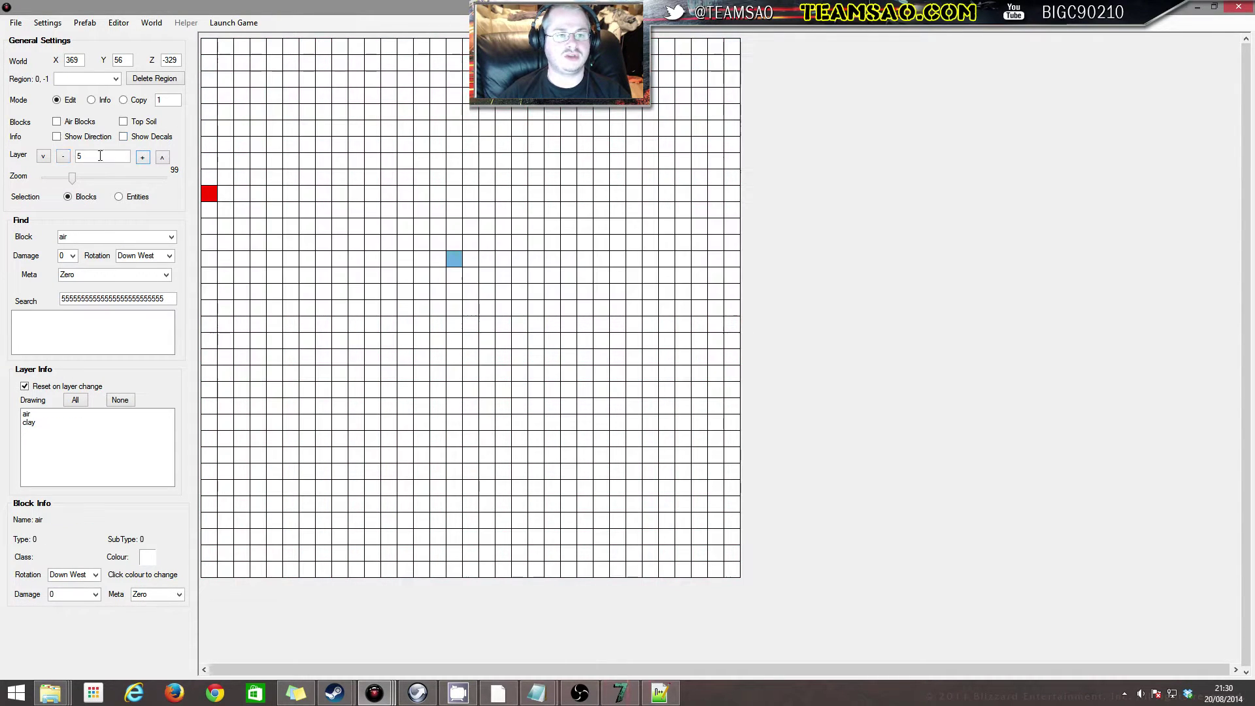
{"action": "left_click", "coordinate": [63, 157]}
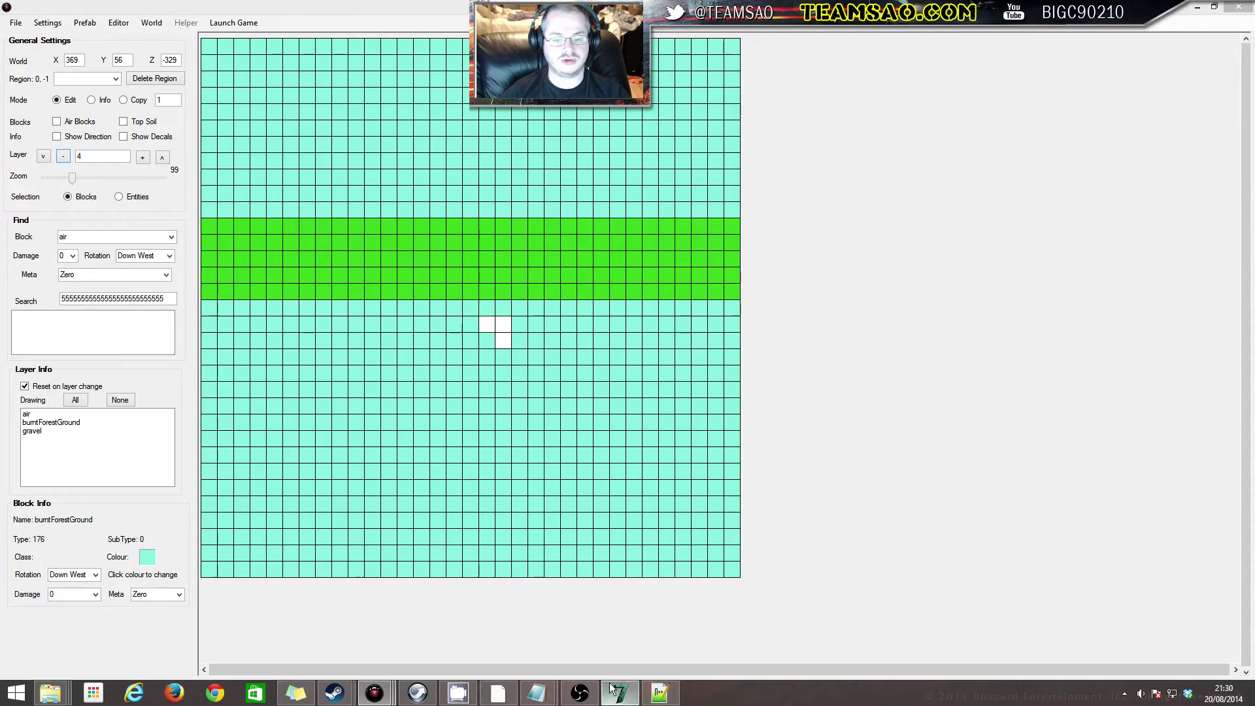
{"action": "left_click", "coordinate": [611, 687]}
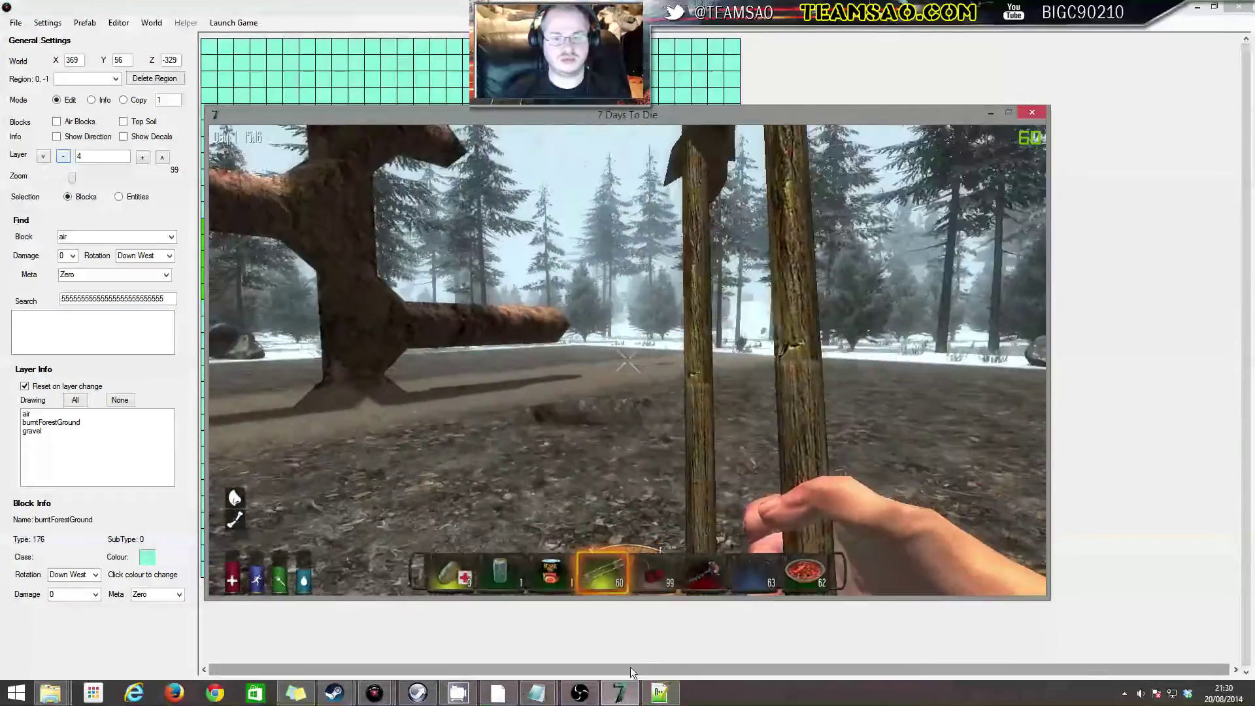
Turn on Air Blocks in the prefab editor, and quit the running game session to its main menu
{"action": "left_click", "coordinate": [619, 691]}
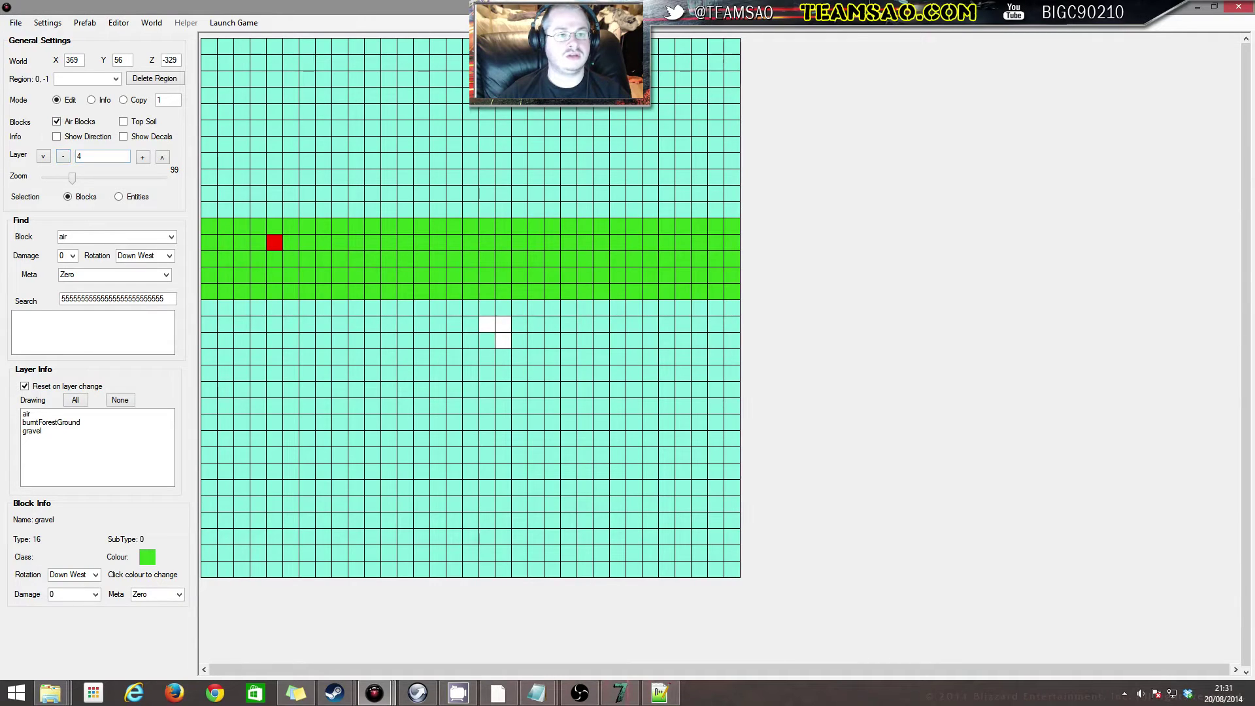
{"action": "left_click", "coordinate": [15, 23]}
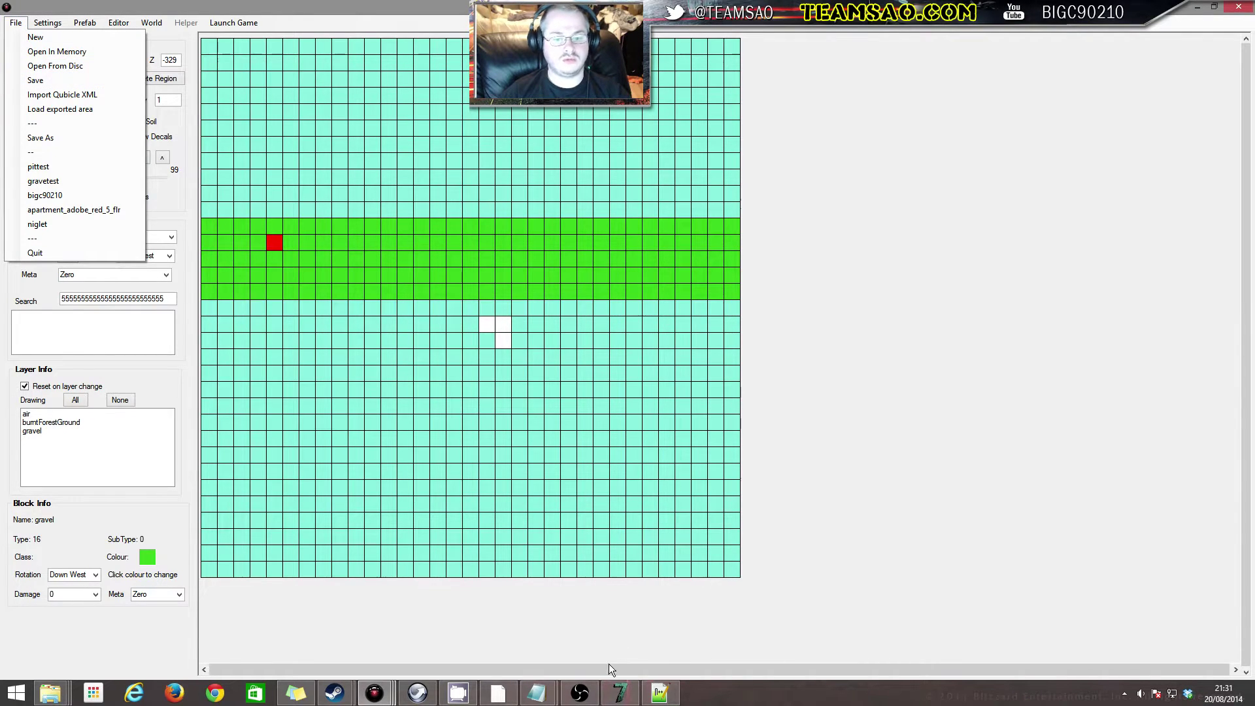
{"action": "left_click", "coordinate": [620, 692]}
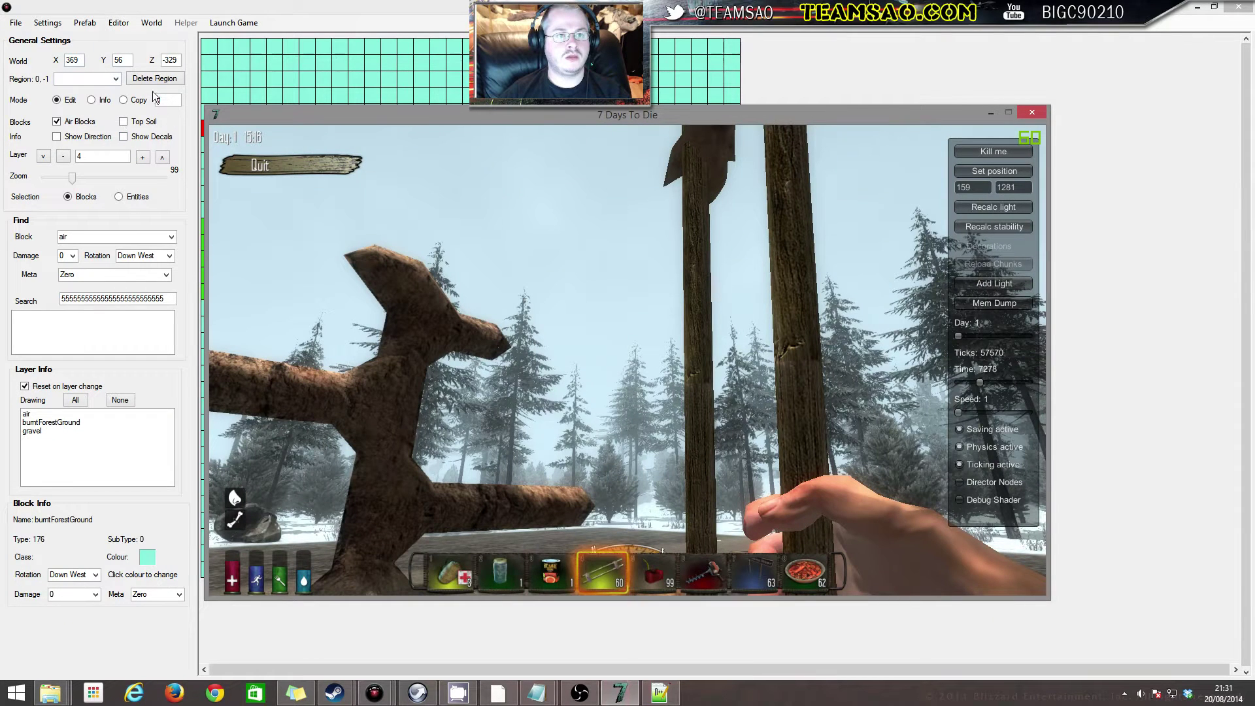
{"action": "left_click", "coordinate": [321, 157]}
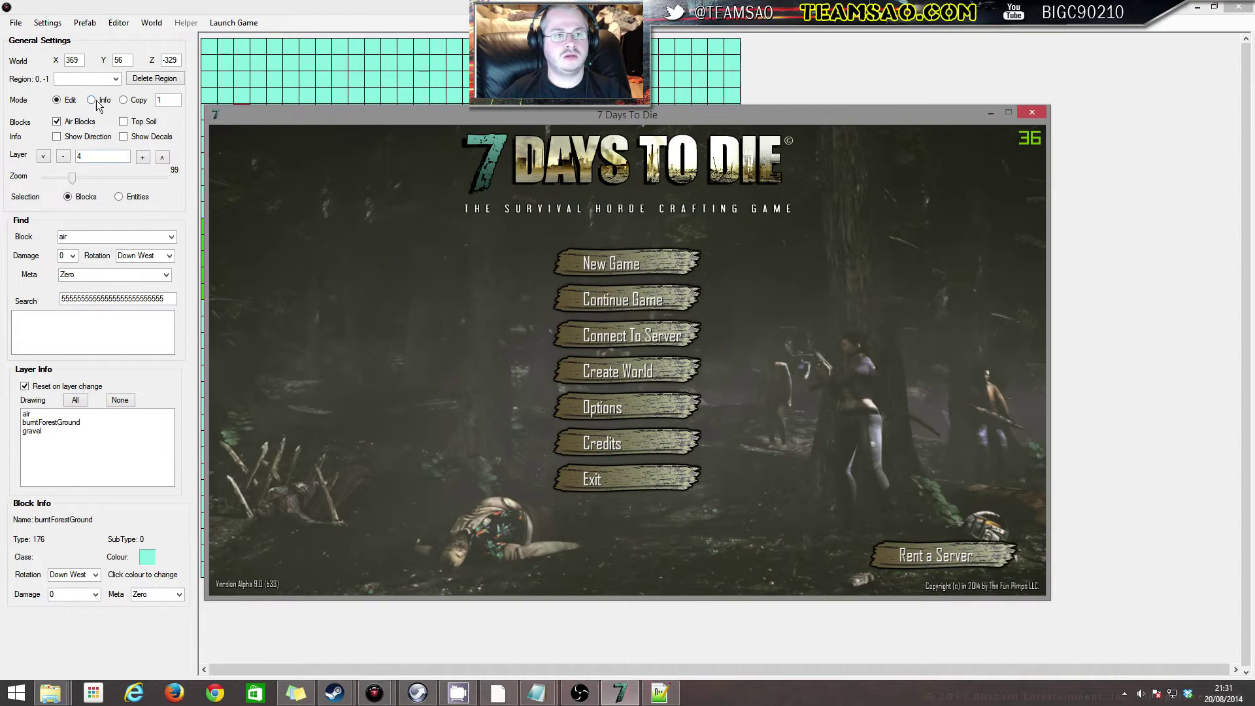
Turn off Air Blocks in the prefab editor and save the prefab
{"action": "left_click", "coordinate": [71, 123]}
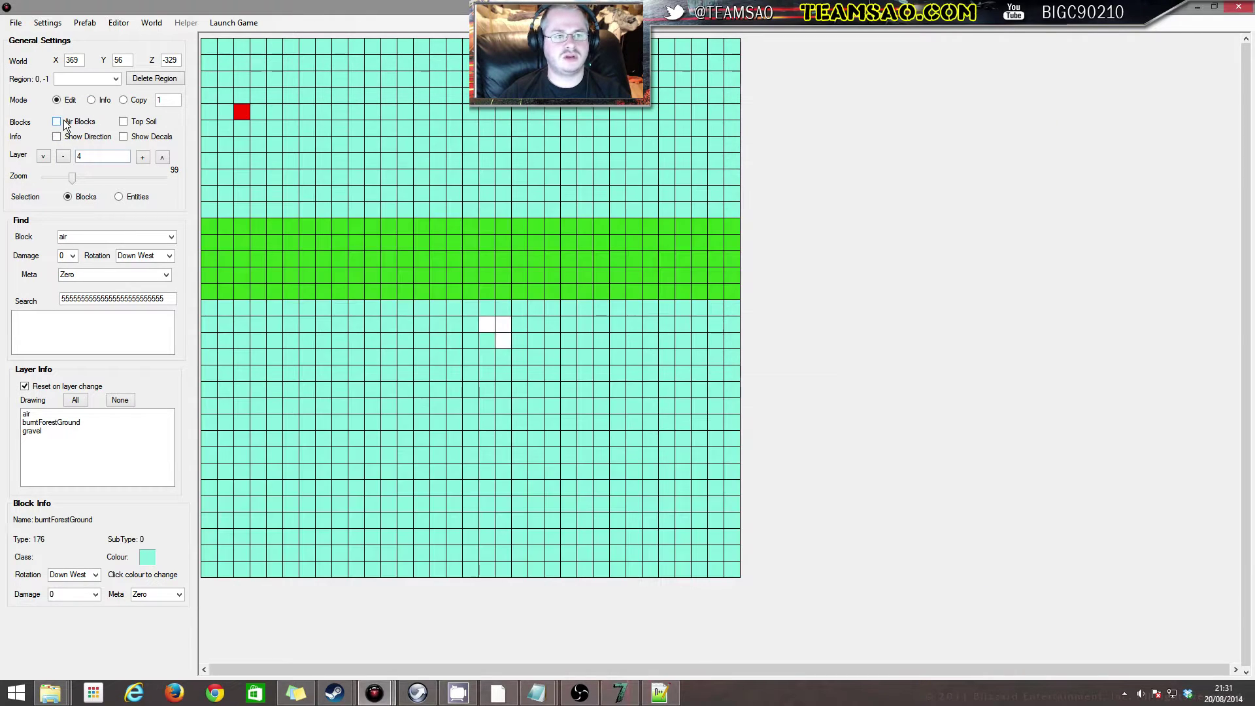
{"action": "left_click", "coordinate": [19, 23]}
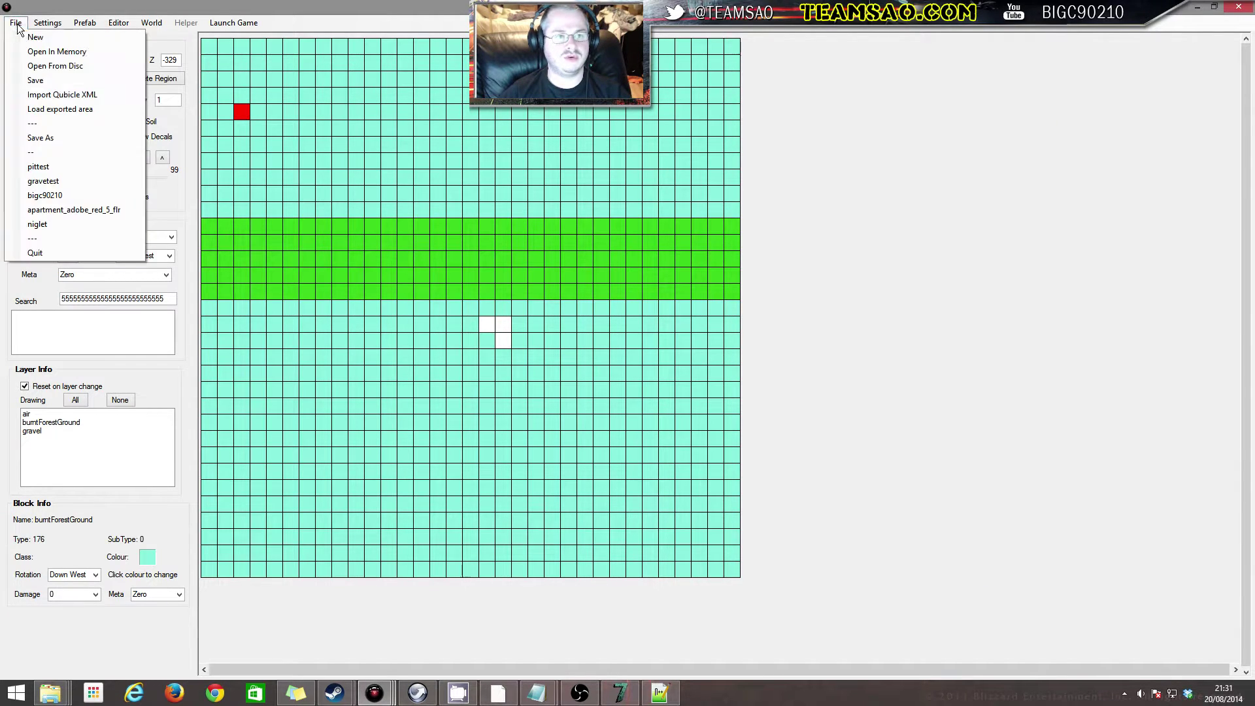
{"action": "left_click", "coordinate": [50, 79]}
Turn on Air Blocks and place the prefab into the YouTubeAdvanced save of the Navezgane world
{"action": "left_click", "coordinate": [143, 24]}
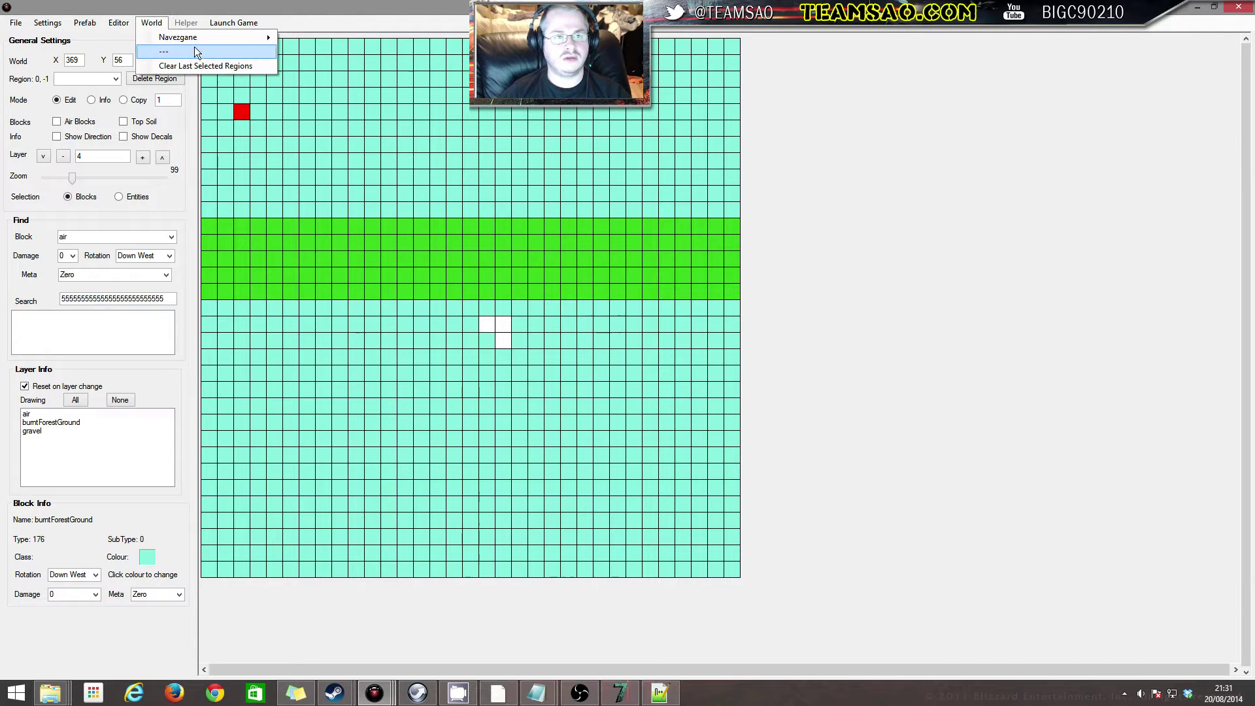
{"action": "mouse_move", "coordinate": [194, 39]}
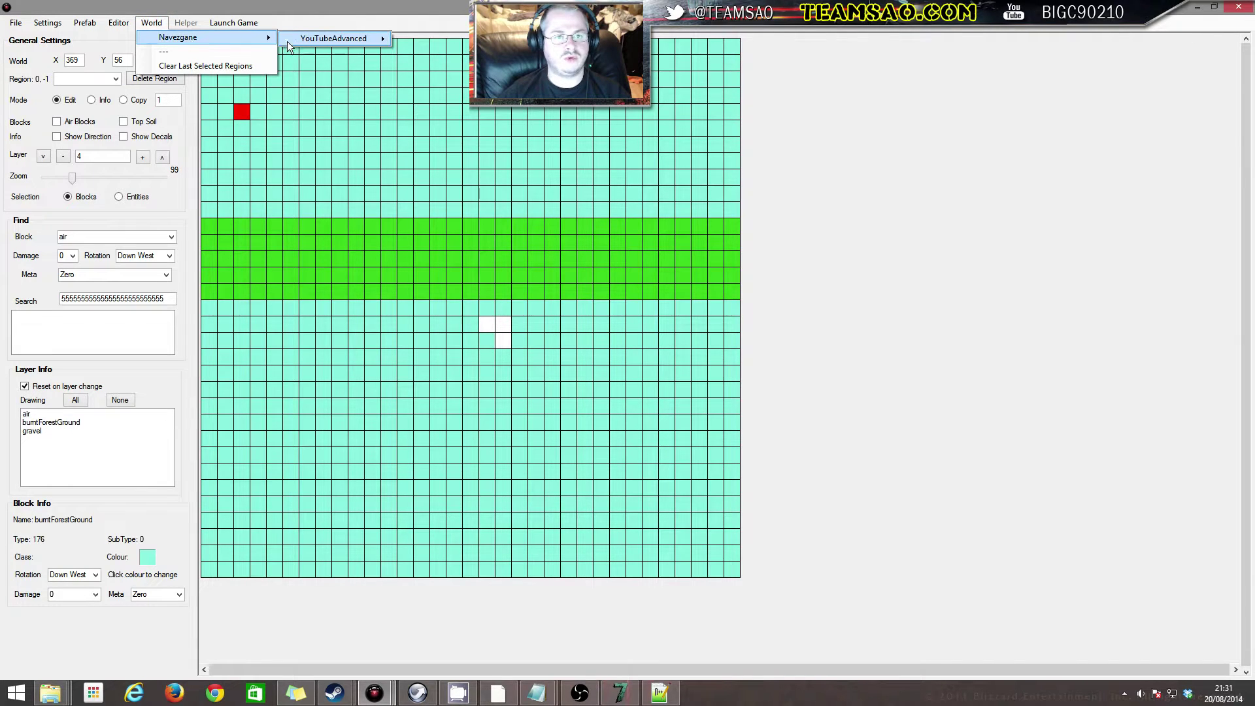
{"action": "left_click", "coordinate": [57, 123]}
{"action": "left_click", "coordinate": [151, 23]}
{"action": "left_click", "coordinate": [154, 24]}
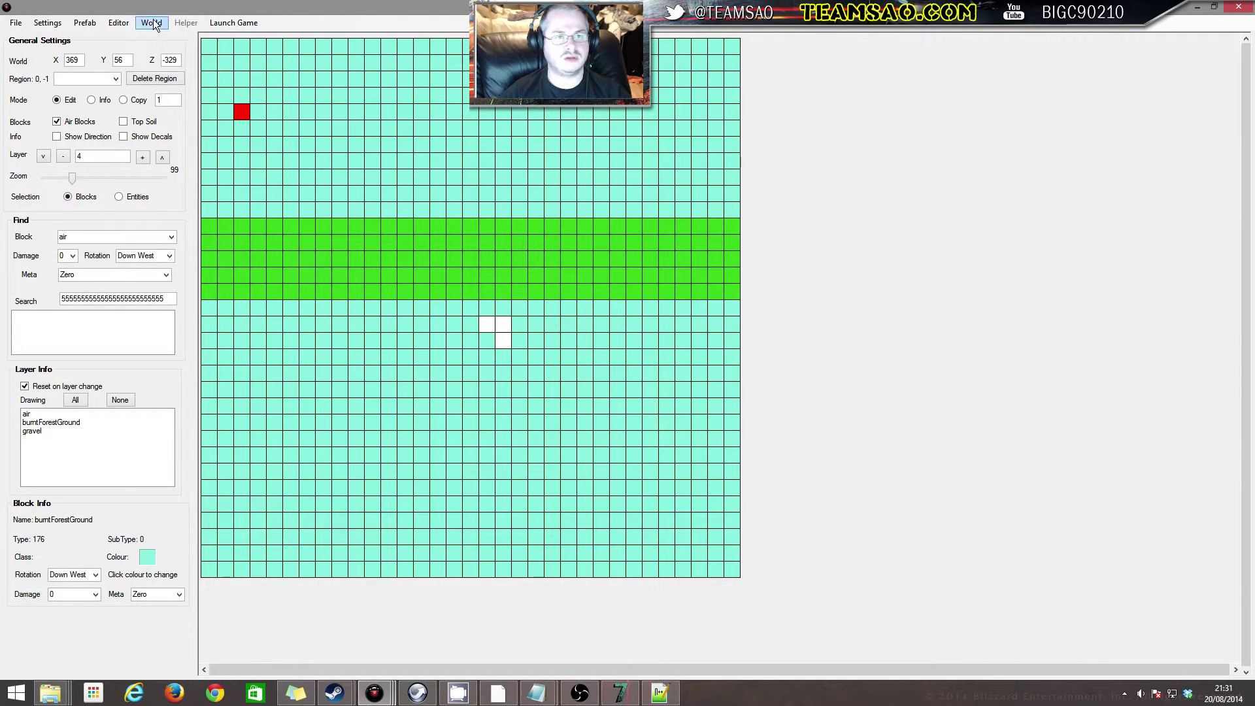
{"action": "left_click", "coordinate": [154, 25]}
{"action": "mouse_move", "coordinate": [168, 37]}
{"action": "mouse_move", "coordinate": [327, 38]}
{"action": "left_click", "coordinate": [447, 56]}
Switch to 7 Days To Die, continue the YouTubeAdvanced saved game and join the world
{"action": "left_click", "coordinate": [619, 693]}
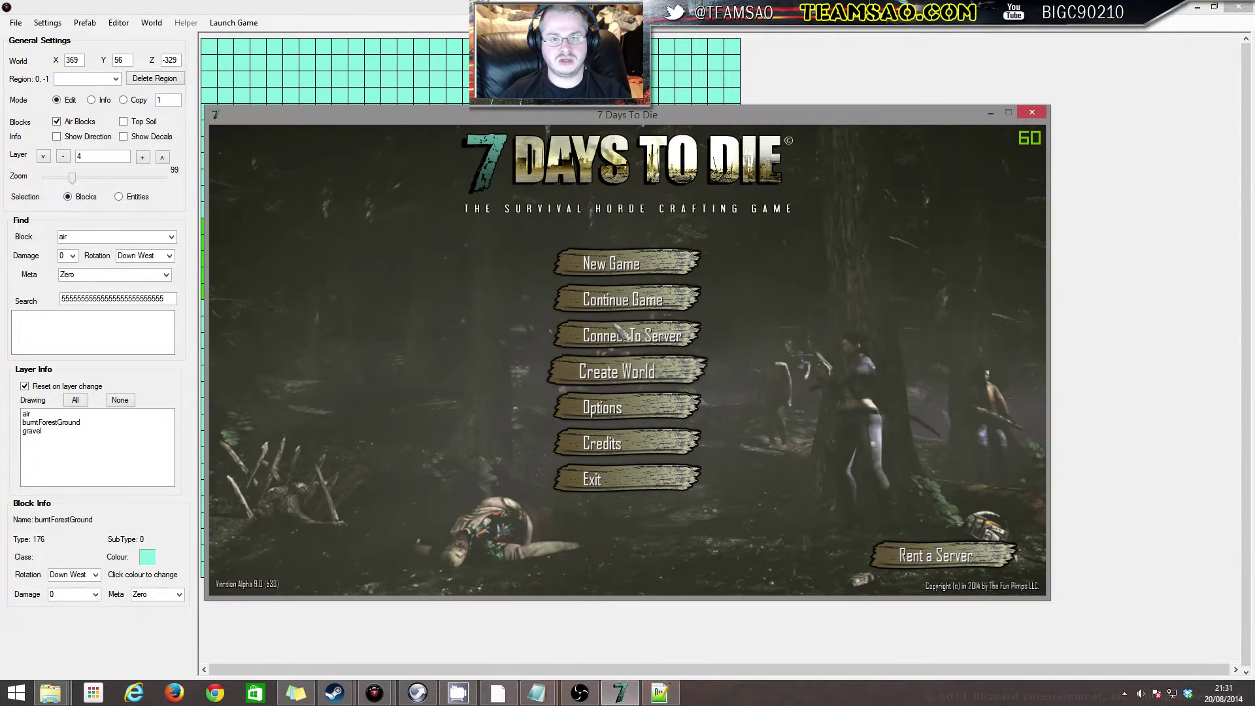
{"action": "left_click", "coordinate": [621, 300]}
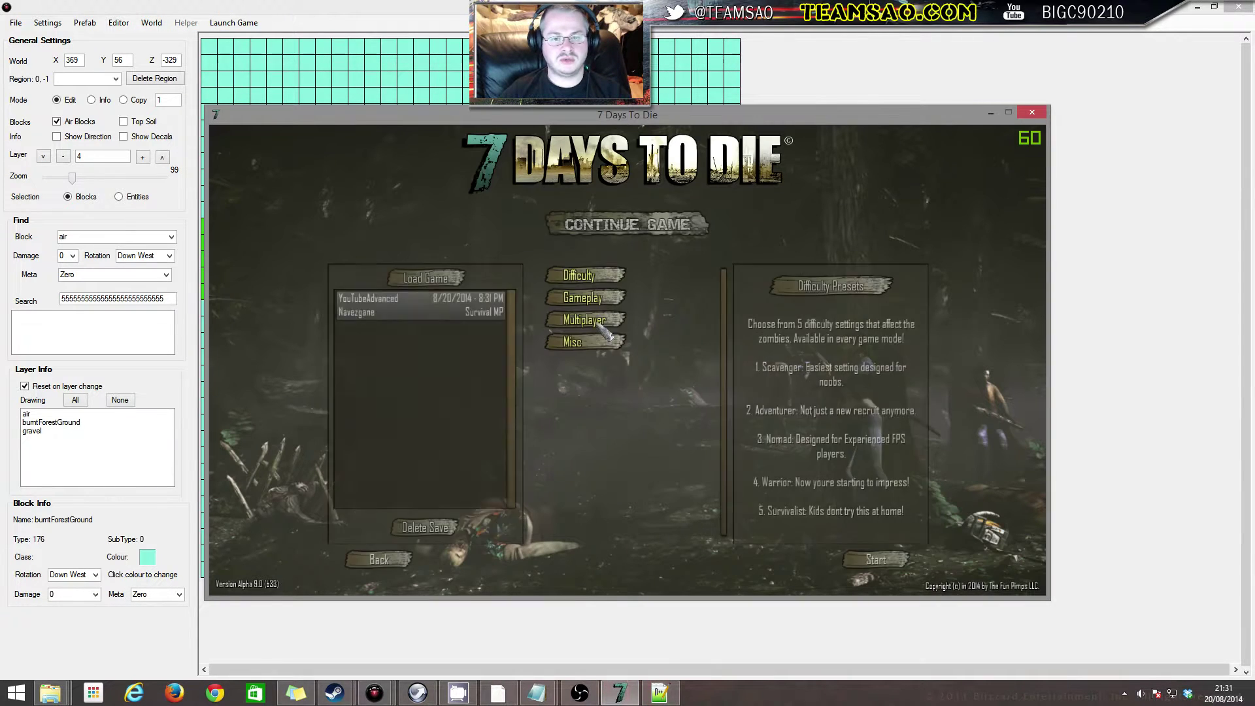
{"action": "left_click", "coordinate": [879, 560]}
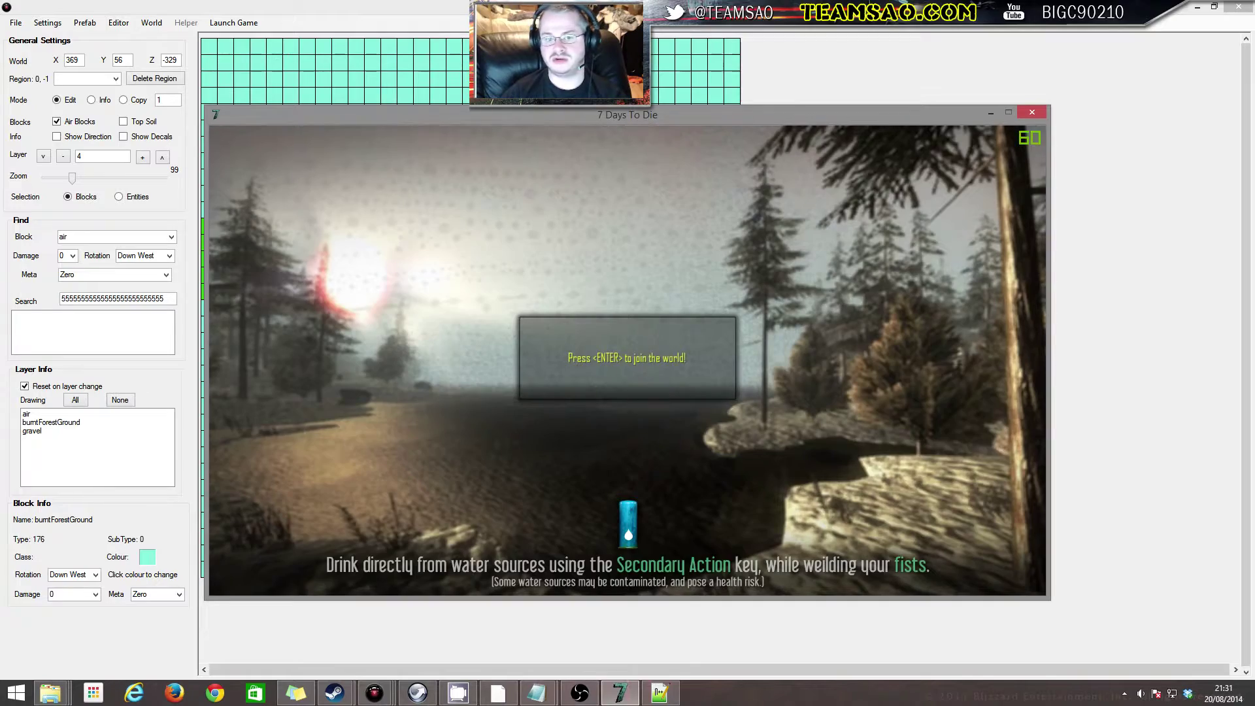
{"action": "key", "text": "Return"}
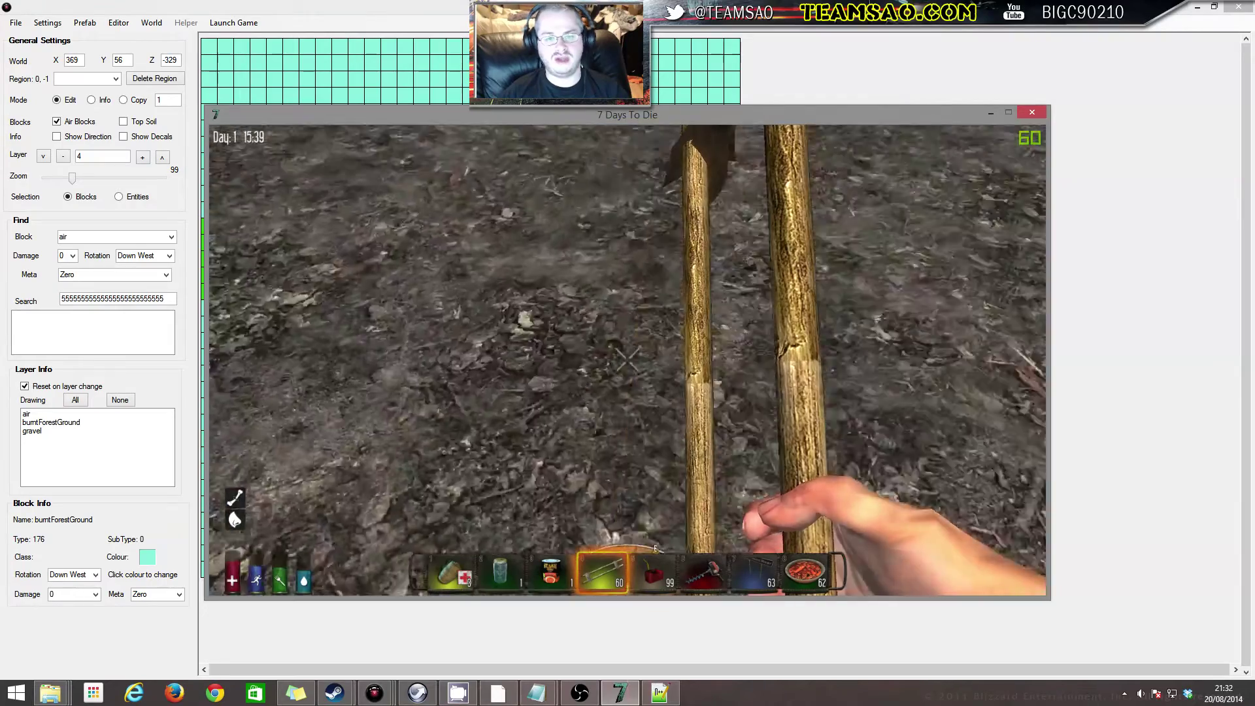
Walk around the placed prefab to inspect the burnt forest ground, the gravel strip and the signpost
{"action": "key", "text": "w"}
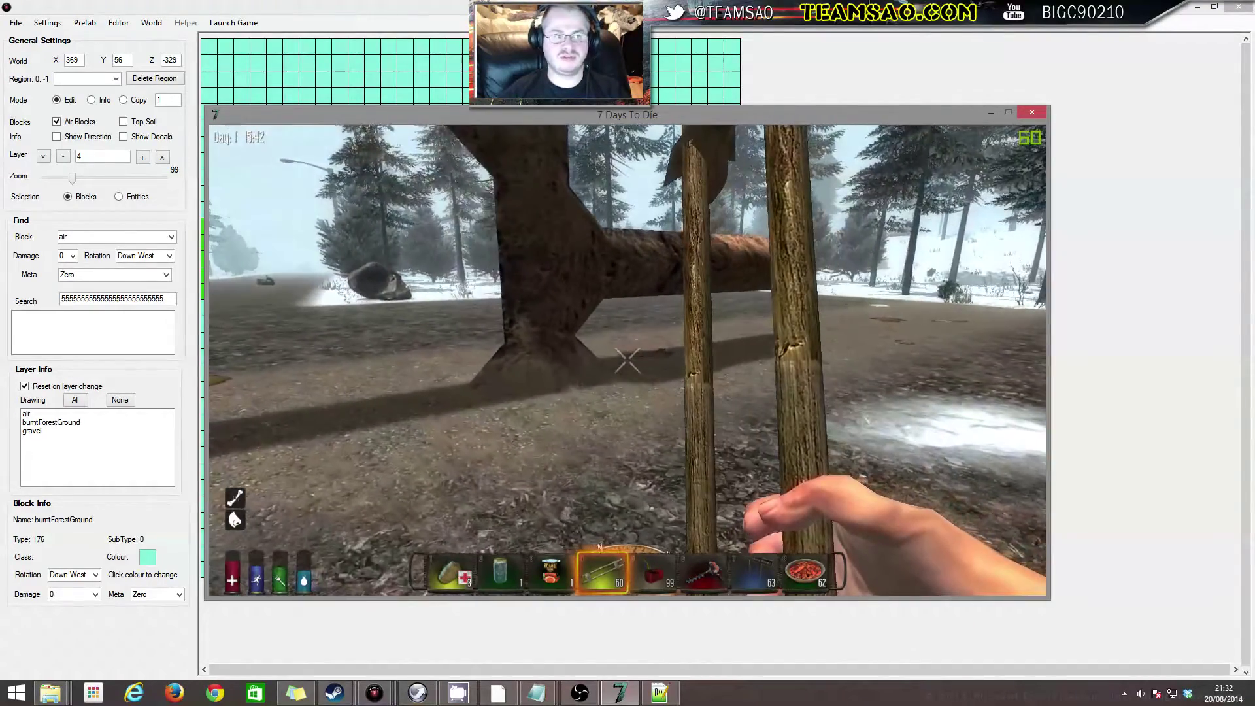
{"action": "key", "text": "s"}
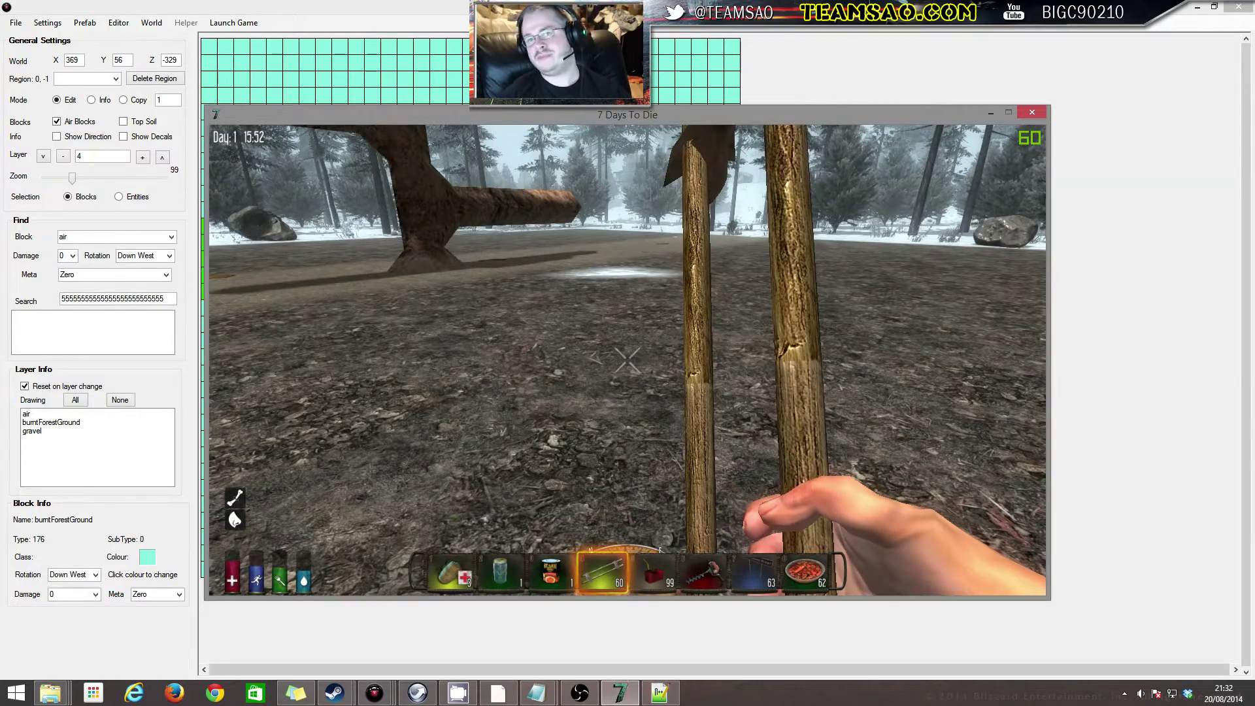
{"action": "key", "text": "w"}
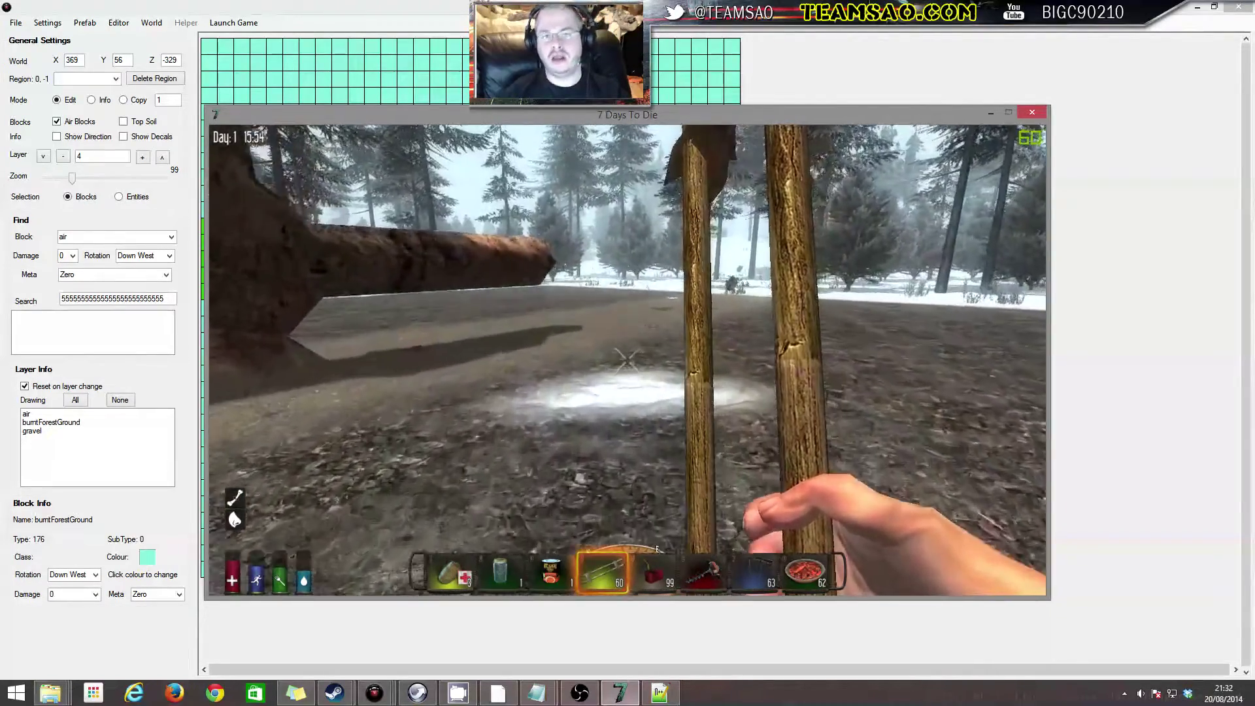
{"action": "key", "text": "s"}
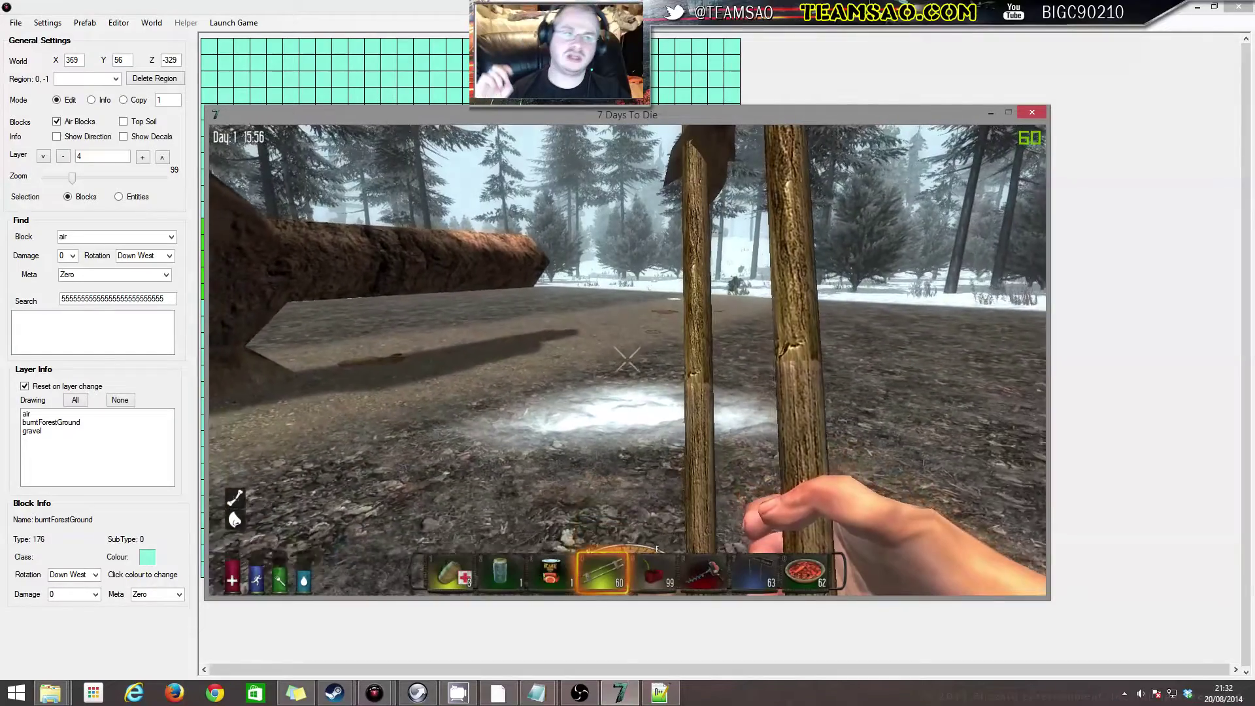
{"action": "key", "text": "s"}
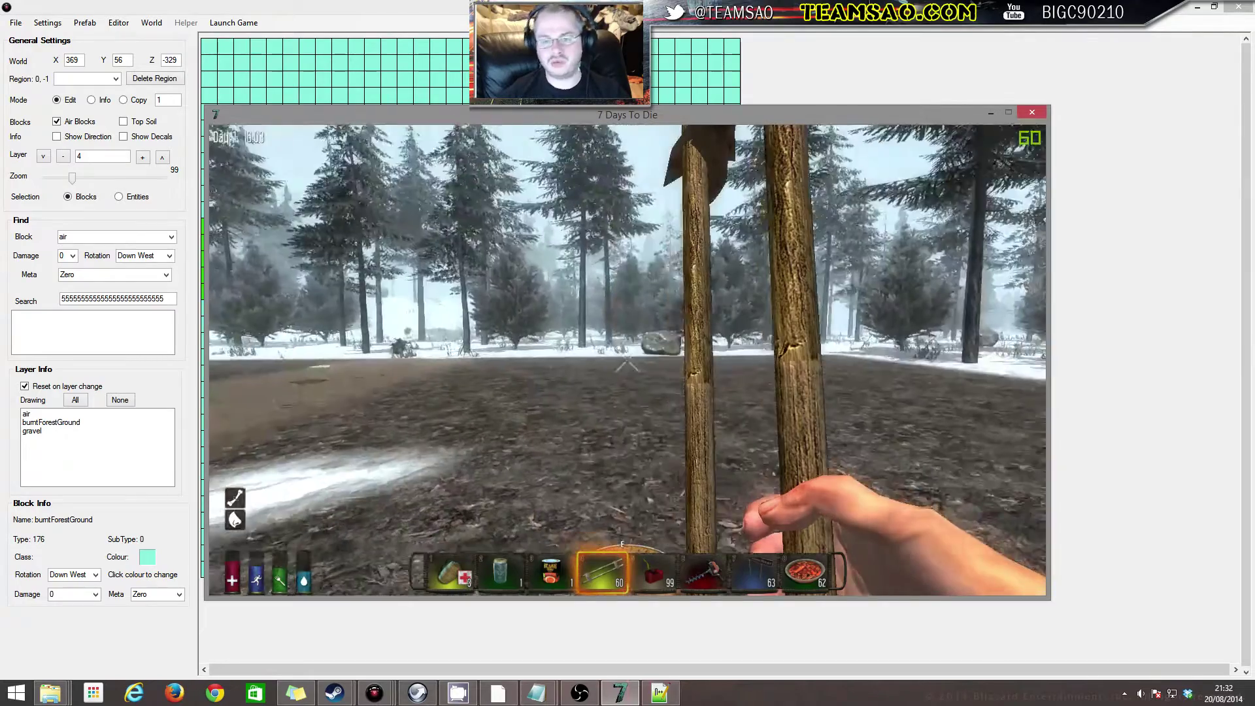
{"action": "key", "text": "d"}
{"action": "key", "text": "s"}
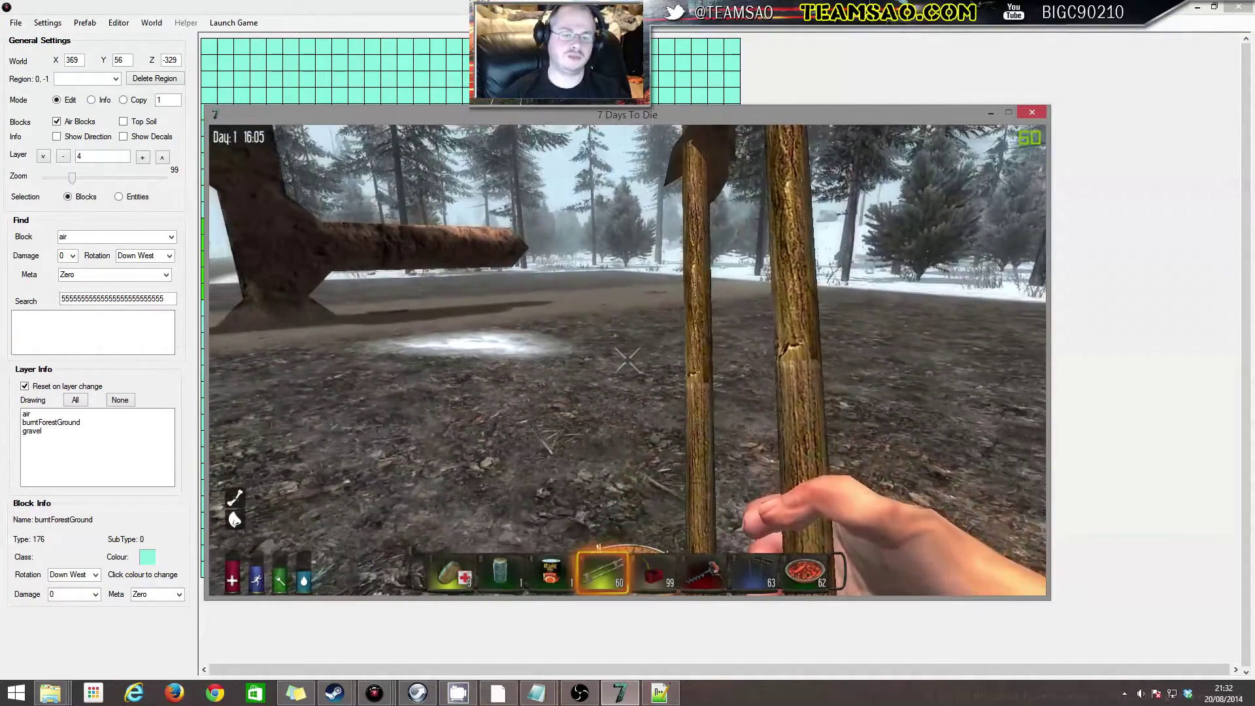
Turn on debug mode with the dm console command
{"action": "key", "text": "F1"}
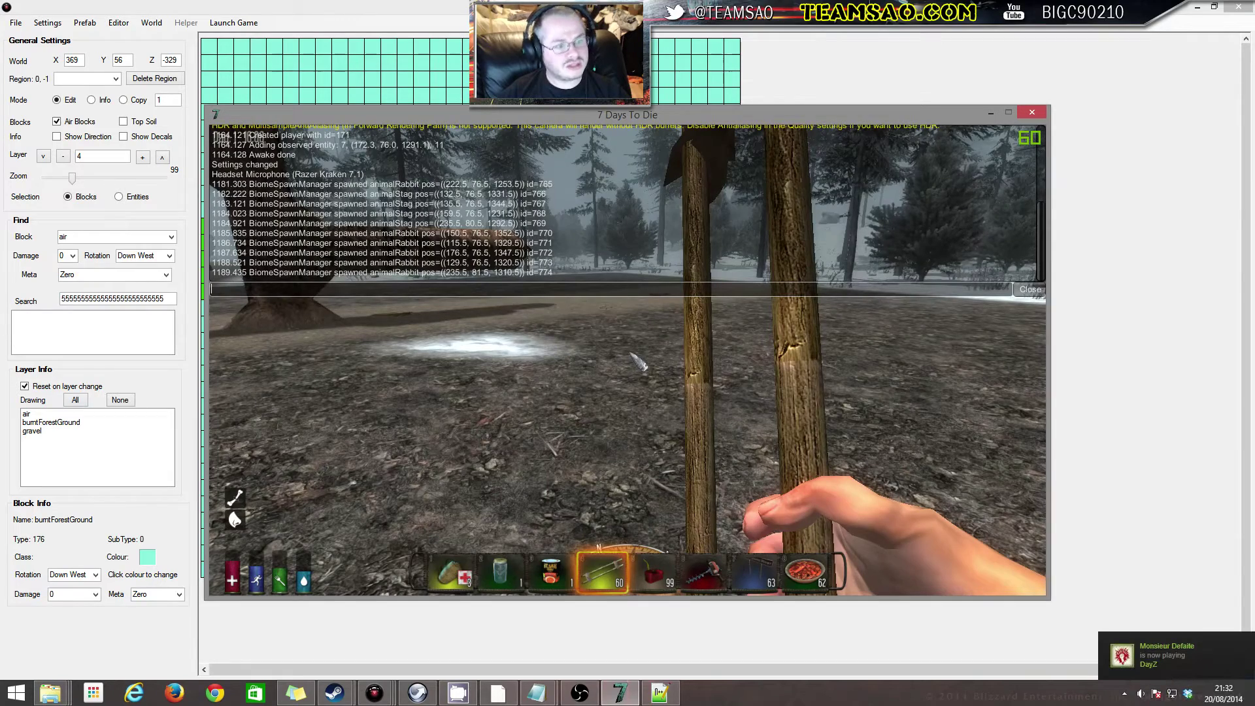
{"action": "key", "text": "F1"}
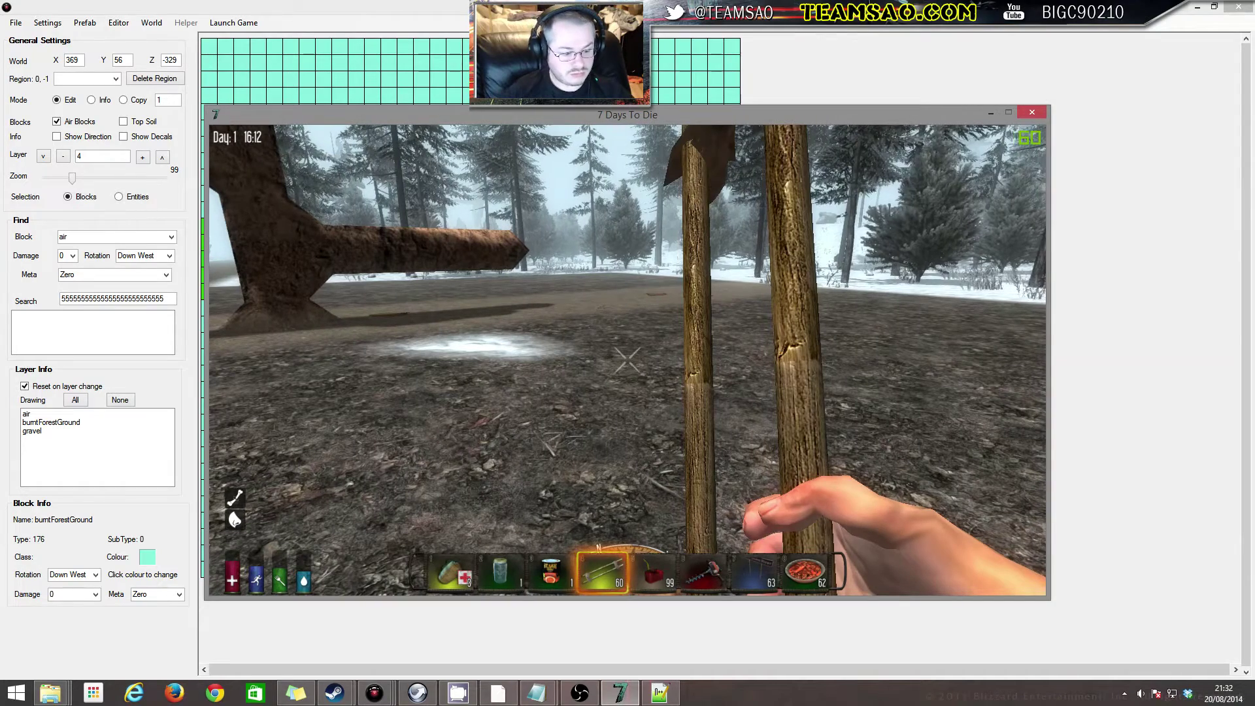
{"action": "key", "text": "F1"}
{"action": "type", "text": "dm"}
{"action": "key", "text": "Return"}
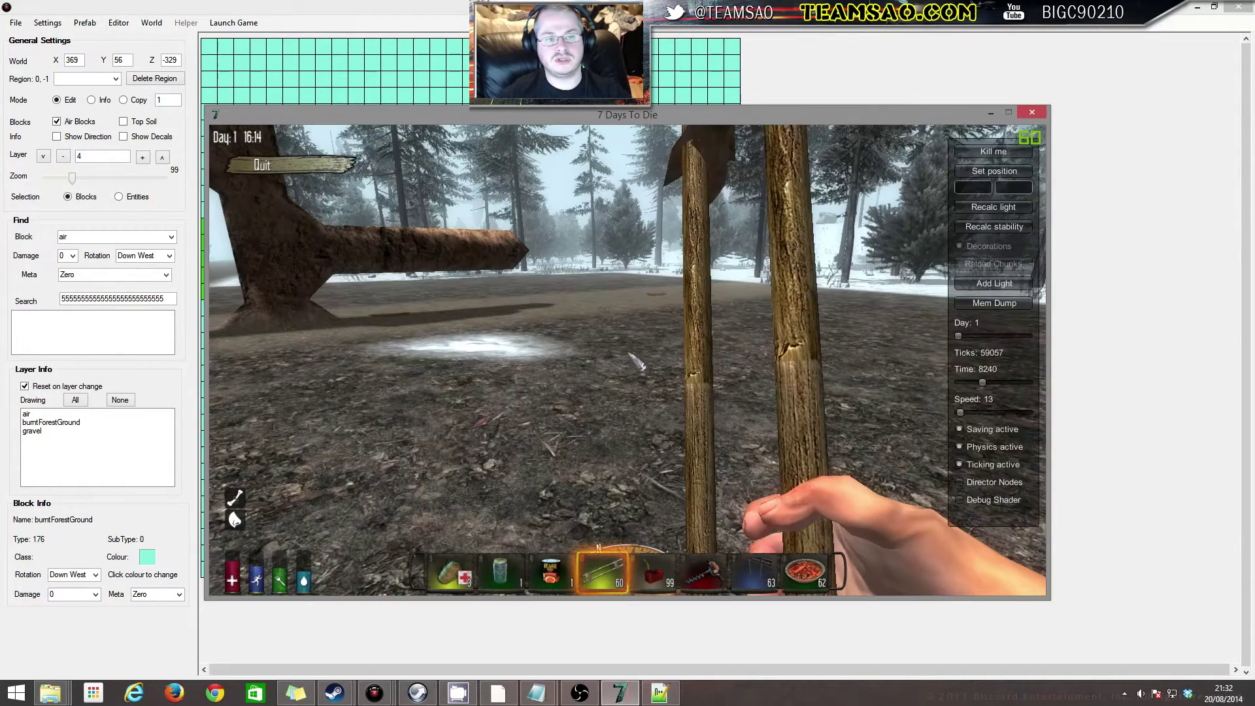
Teleport the player to position -390, 710 and look over the grassy area there
{"action": "left_click", "coordinate": [970, 184]}
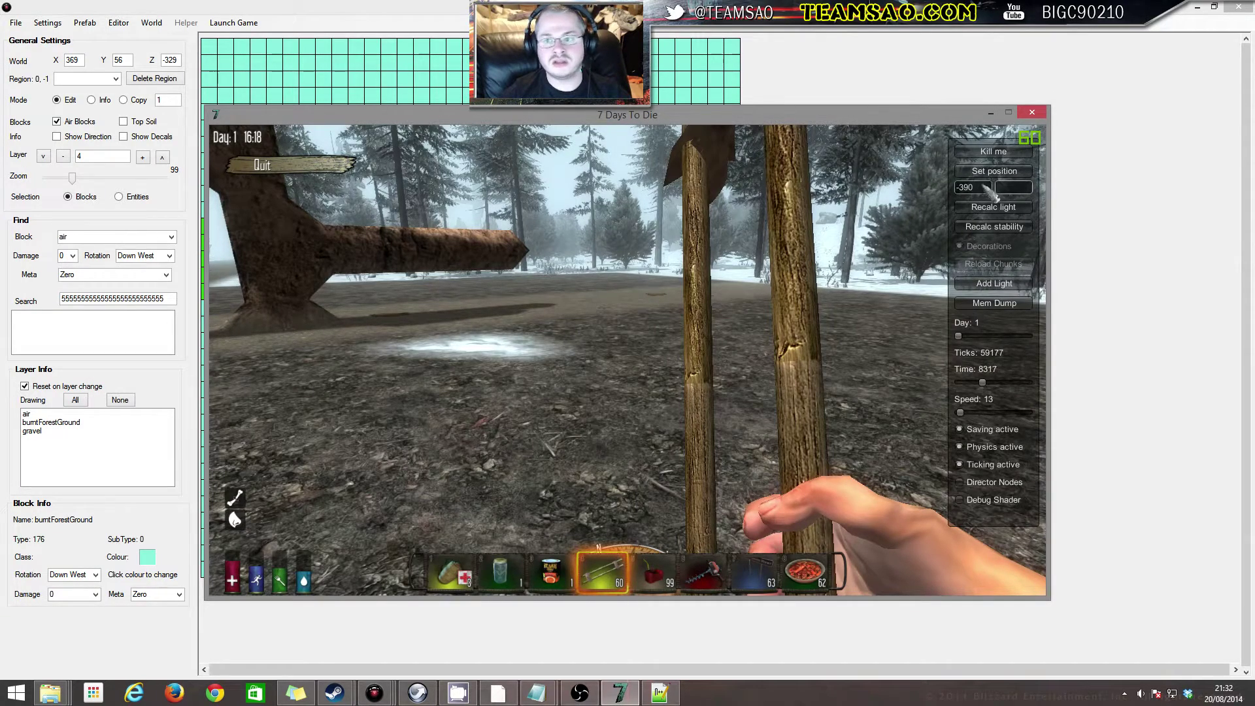
{"action": "left_click", "coordinate": [1028, 188]}
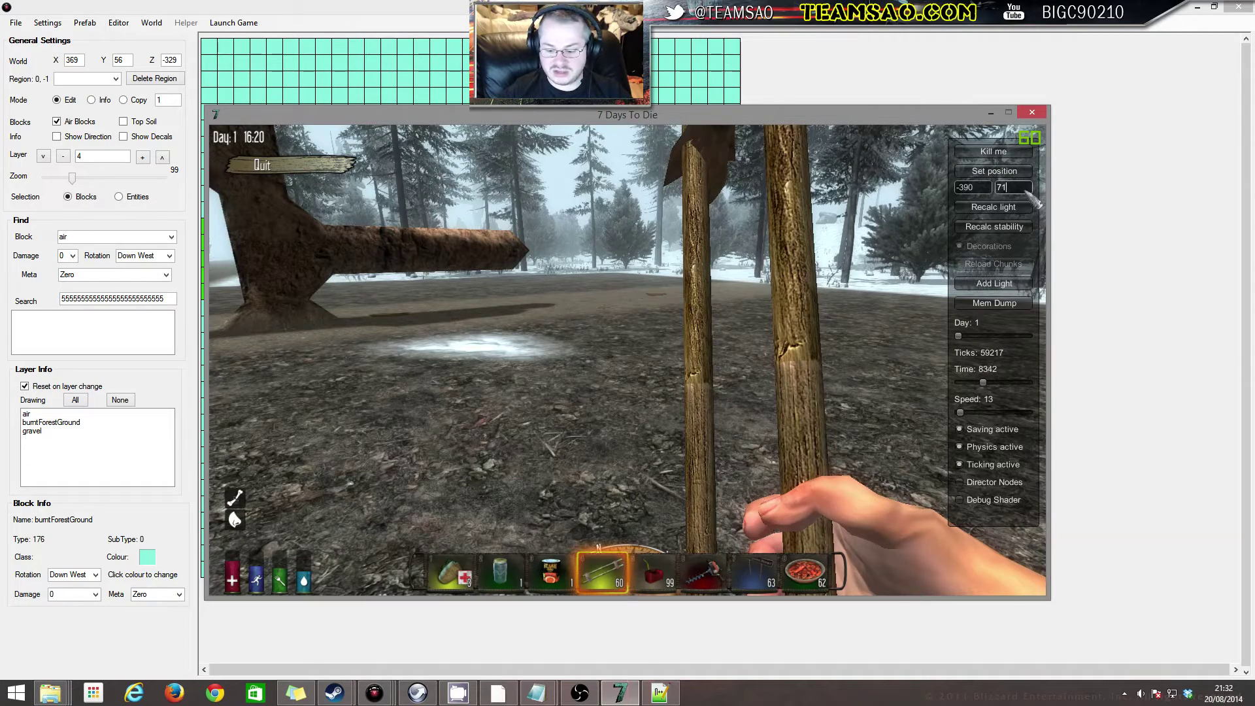
{"action": "left_click", "coordinate": [981, 172]}
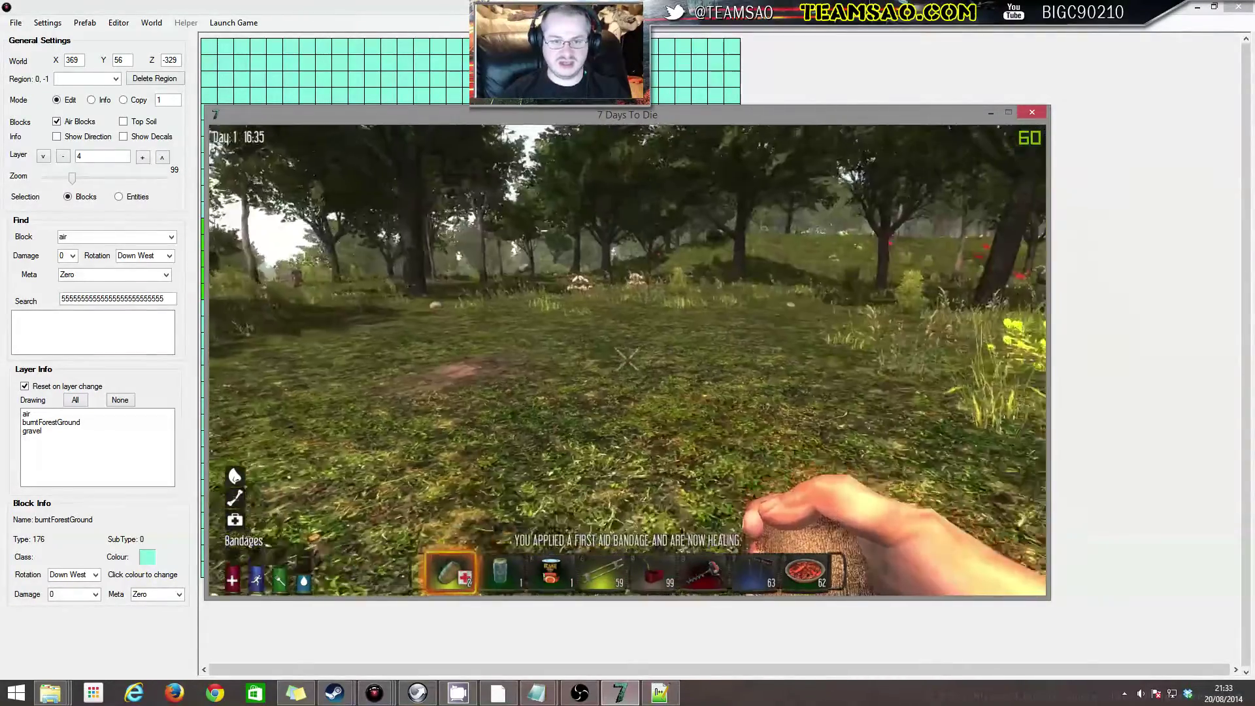
{"action": "key", "text": "w"}
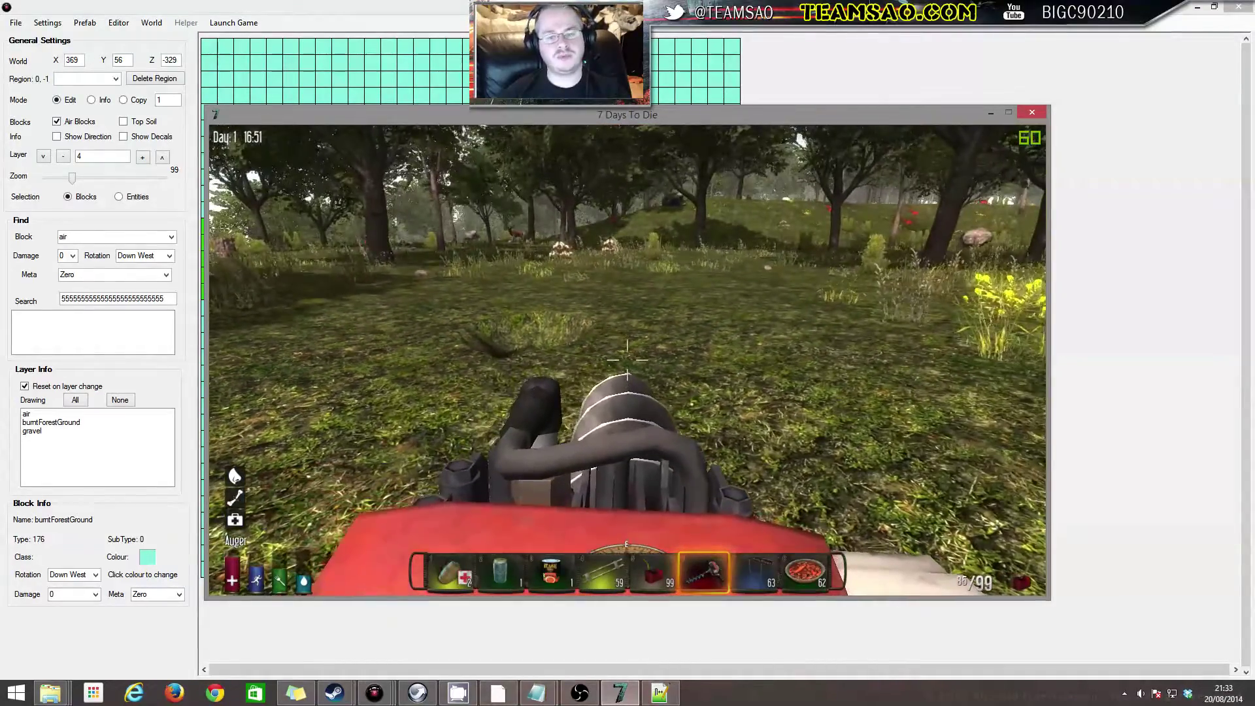
Quit the running game session, then switch to the prefab editor and open the gravetest prefab
{"action": "key", "text": "Escape"}
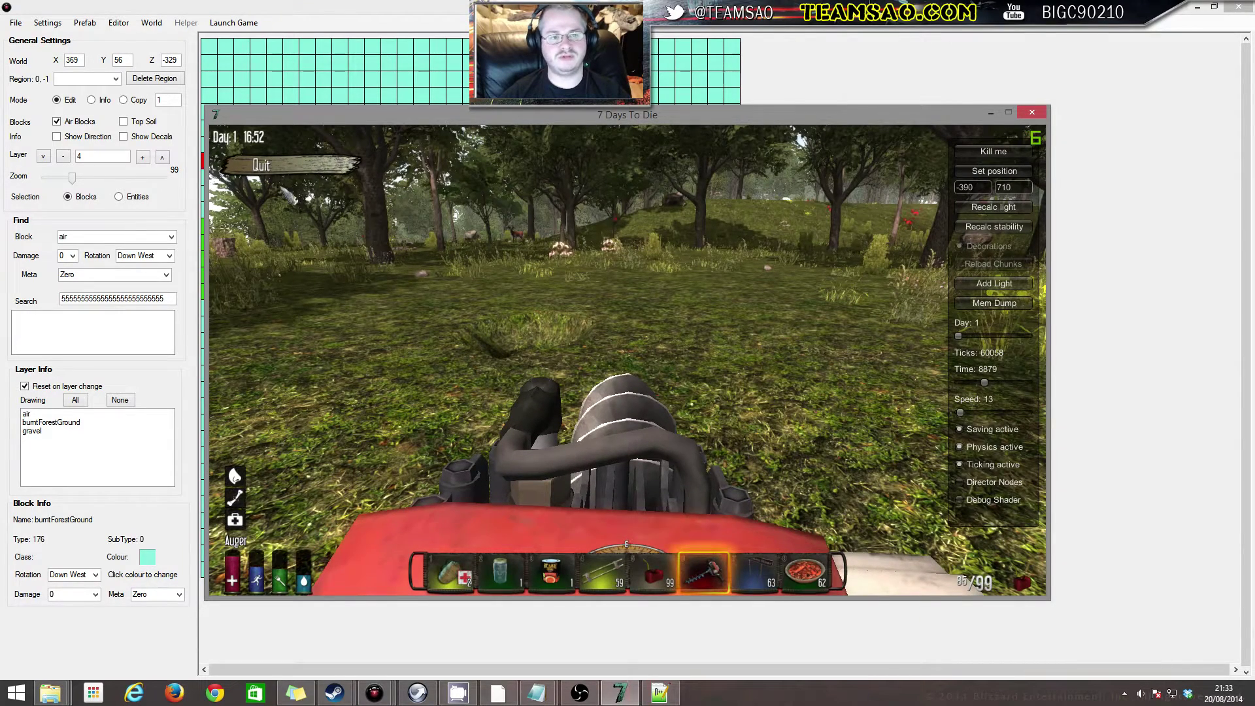
{"action": "left_click", "coordinate": [282, 168]}
{"action": "left_click", "coordinate": [15, 27]}
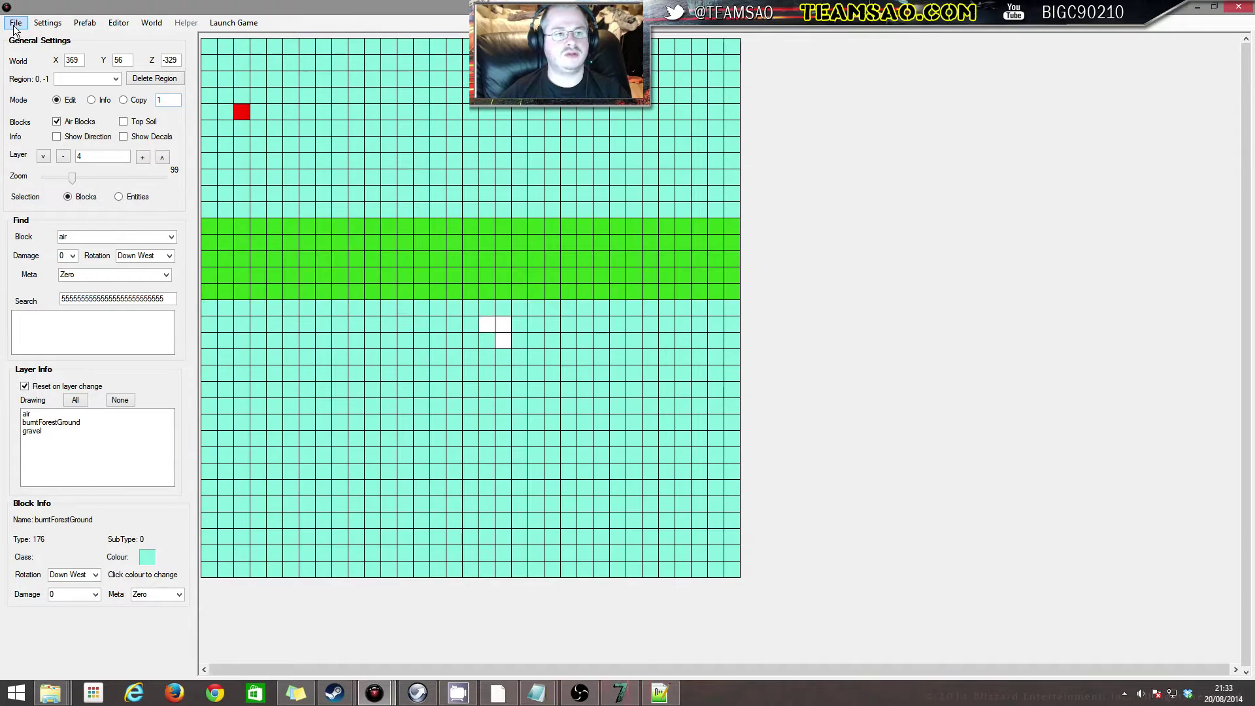
{"action": "left_click", "coordinate": [15, 23]}
{"action": "left_click", "coordinate": [39, 49]}
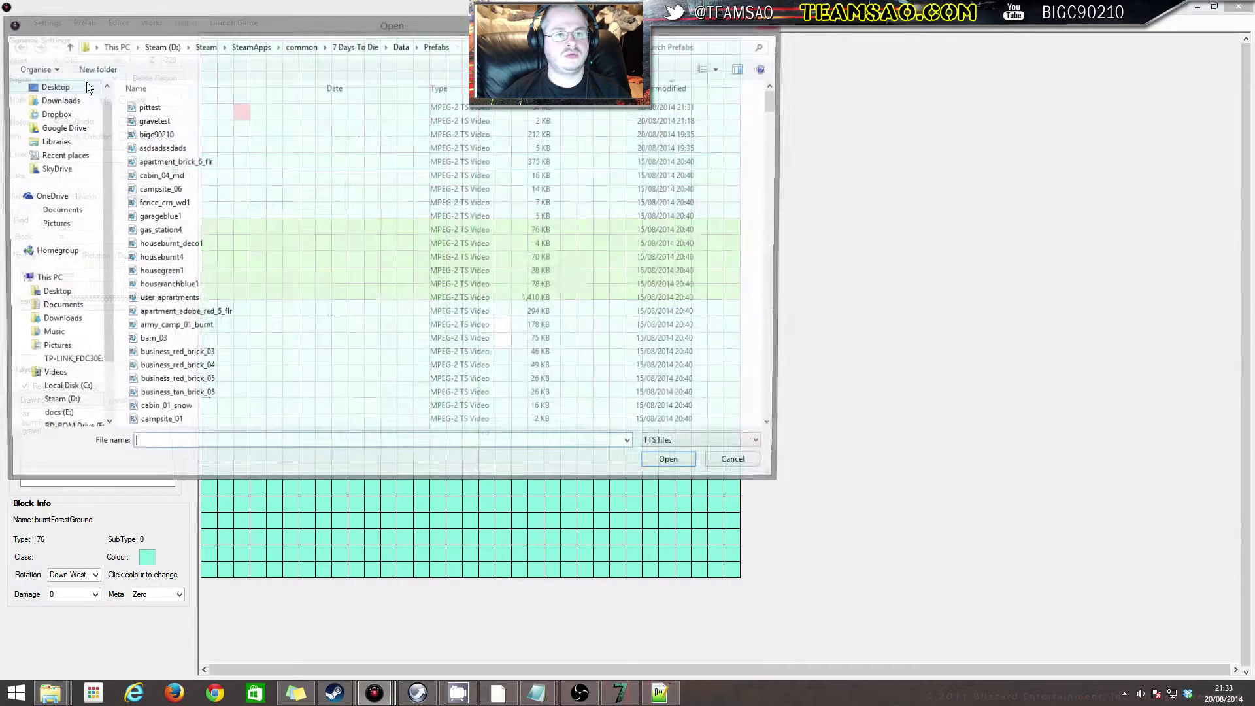
{"action": "double_click", "coordinate": [174, 120]}
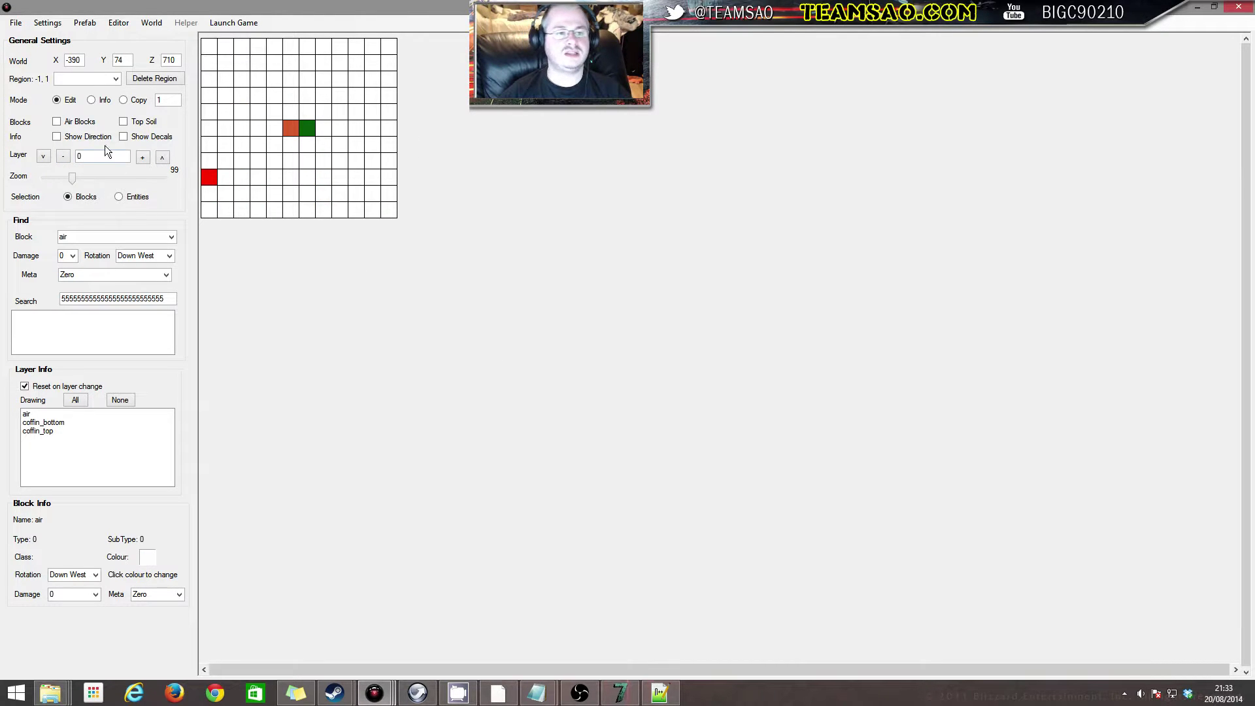
Switch to Info mode and examine the coloured blocks on layers 0 and 1 of the gravetest prefab
{"action": "left_click", "coordinate": [92, 97]}
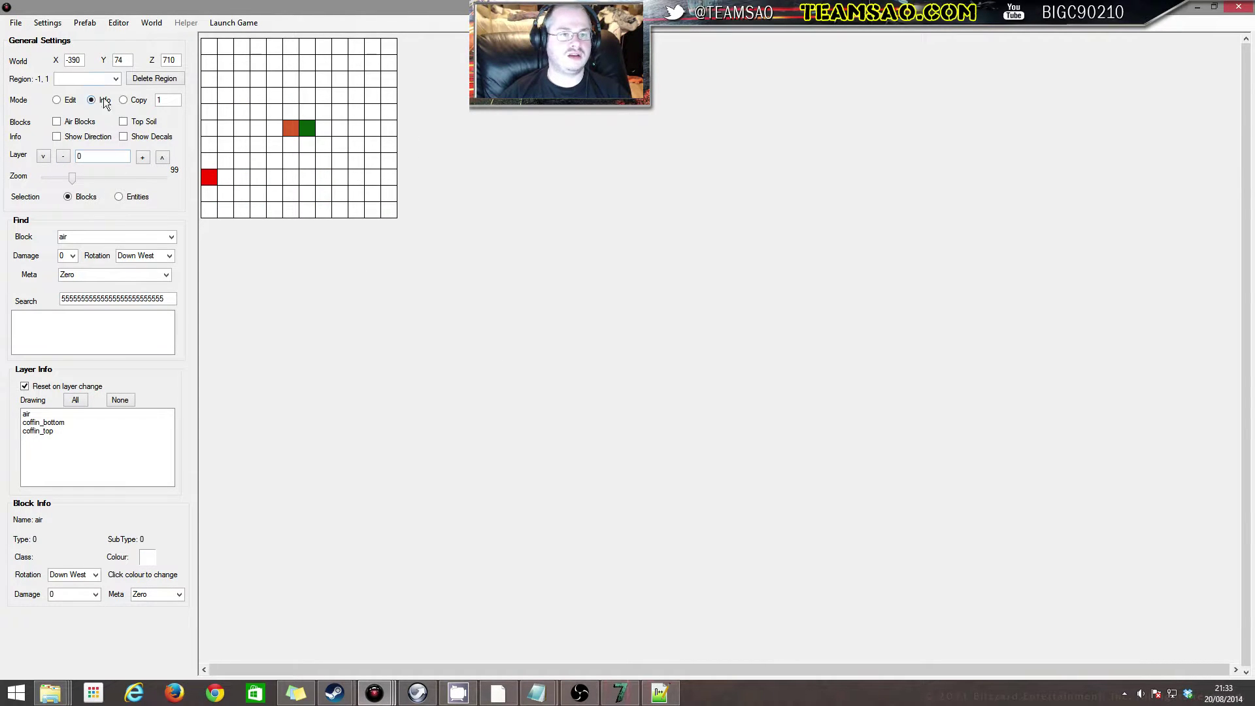
{"action": "left_click", "coordinate": [294, 128]}
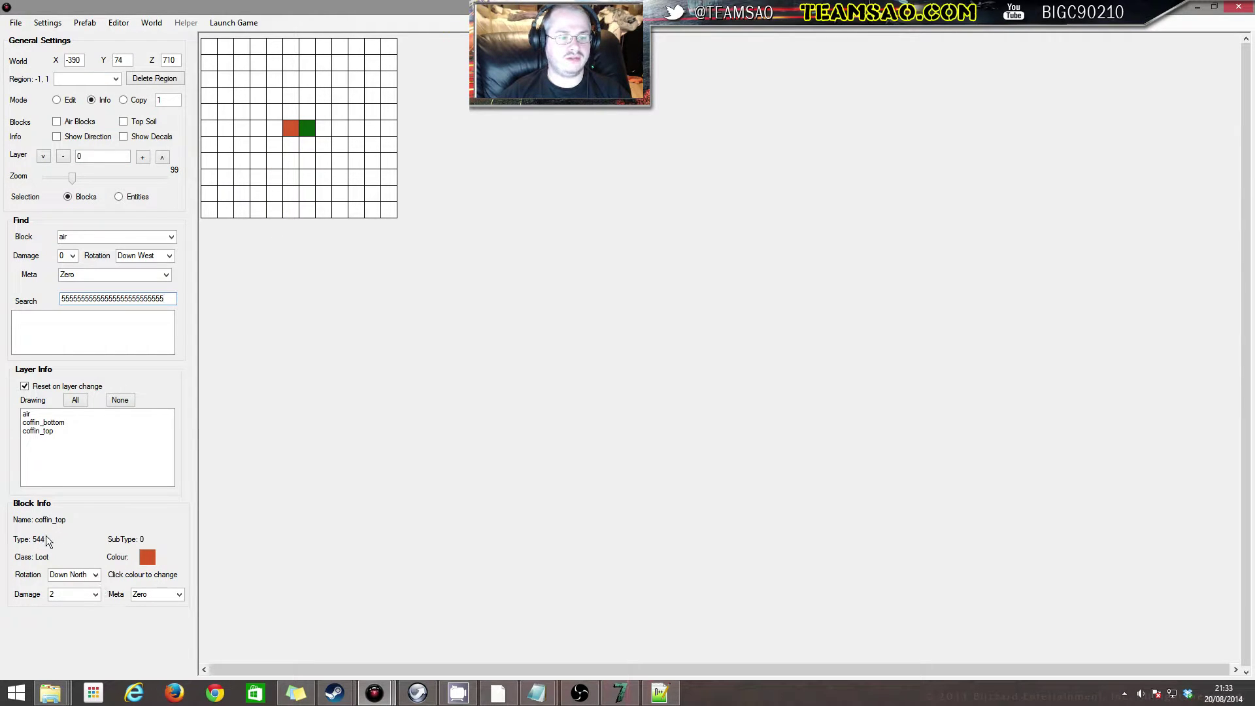
{"action": "left_click", "coordinate": [312, 139]}
{"action": "left_click", "coordinate": [310, 126]}
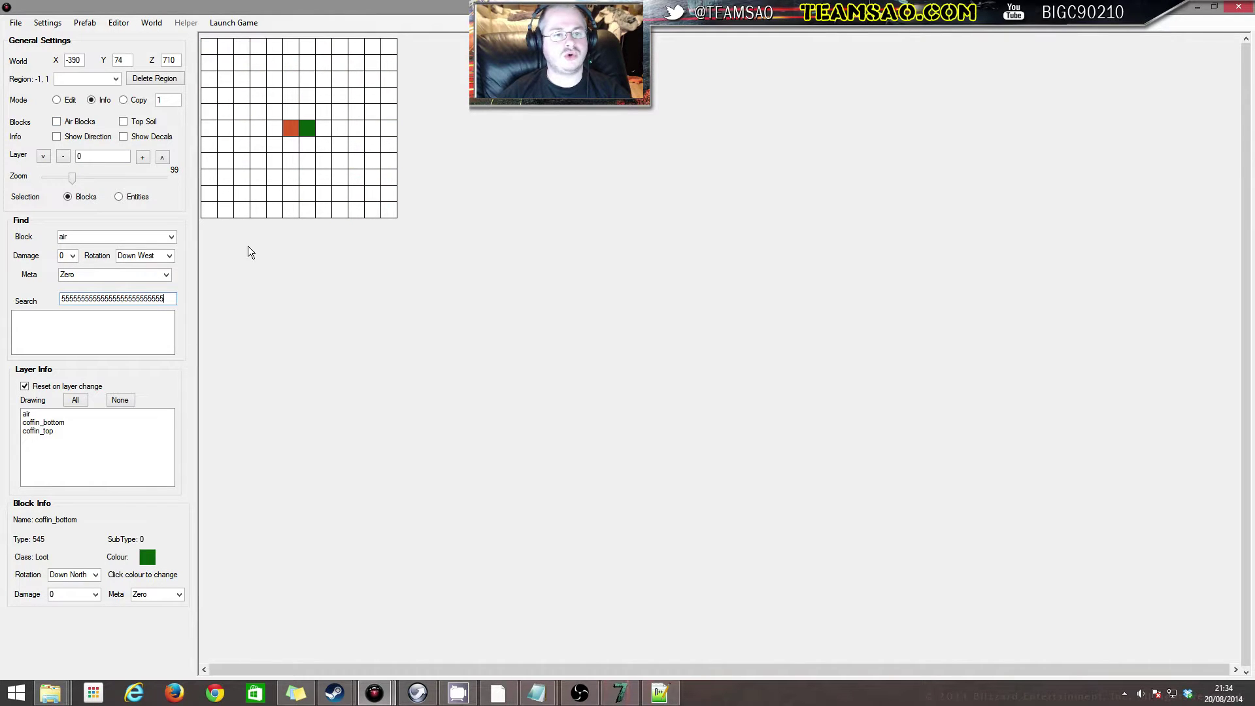
{"action": "left_click", "coordinate": [143, 158]}
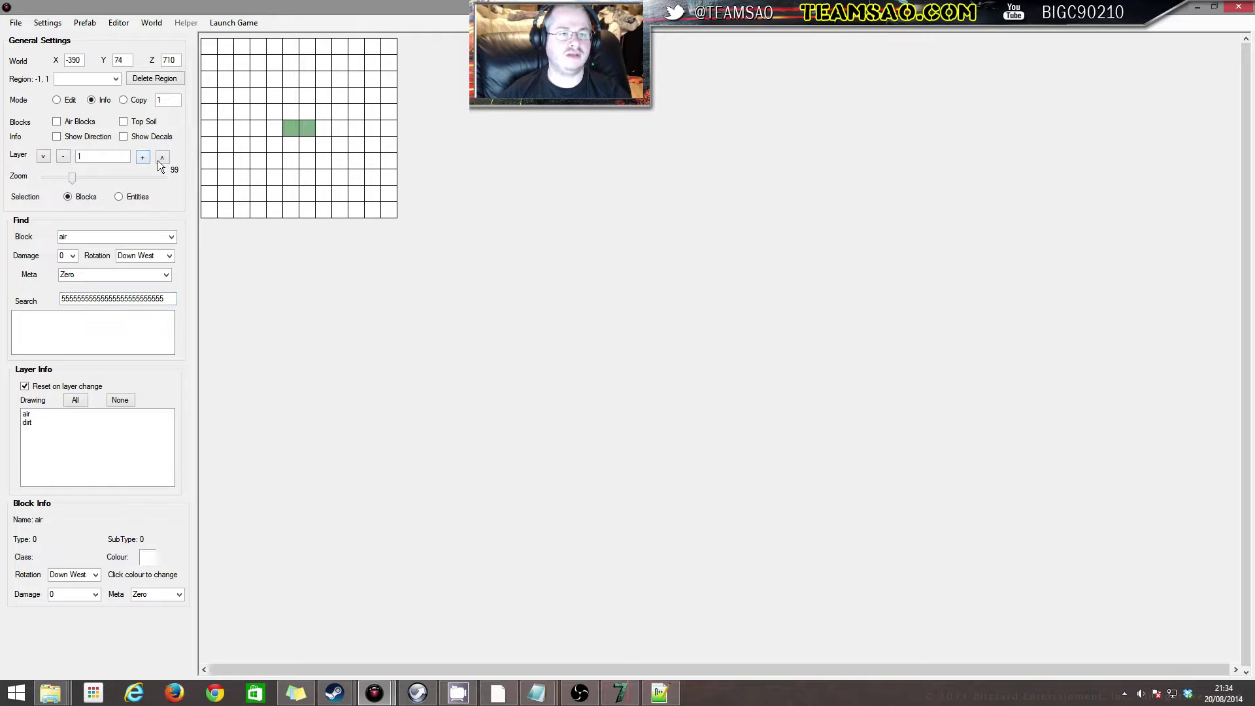
{"action": "left_click", "coordinate": [286, 128]}
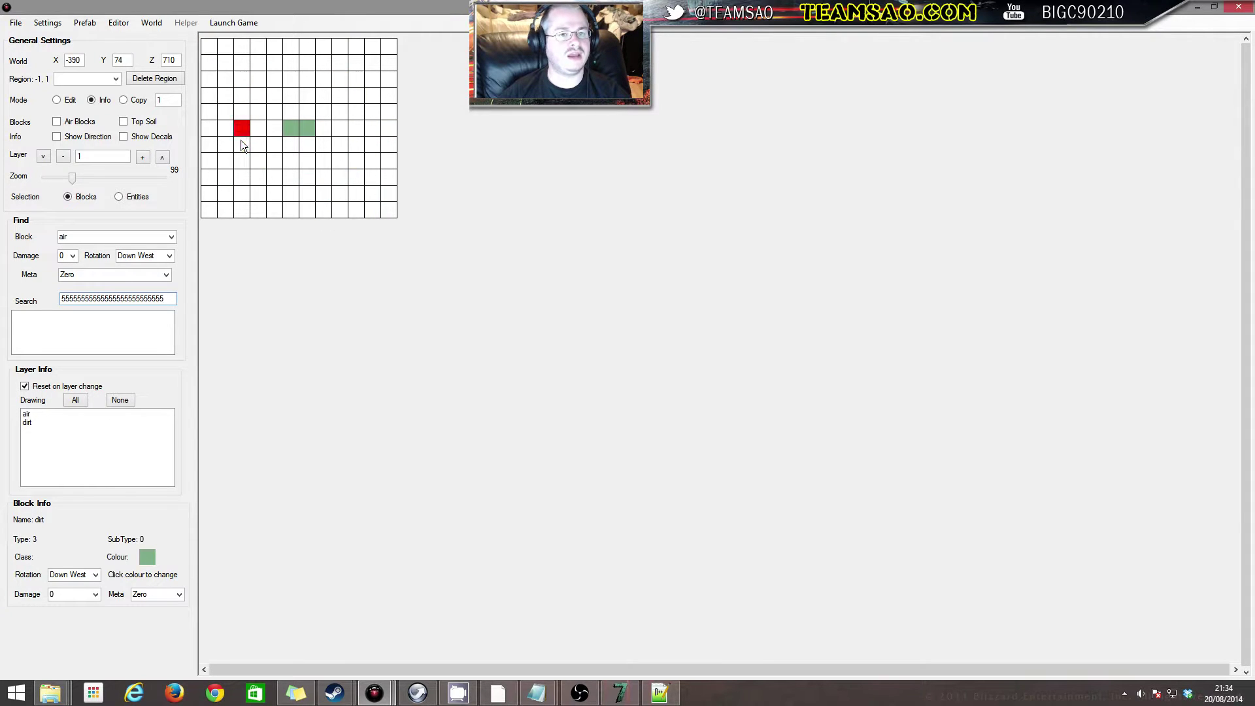
{"action": "left_click", "coordinate": [62, 156]}
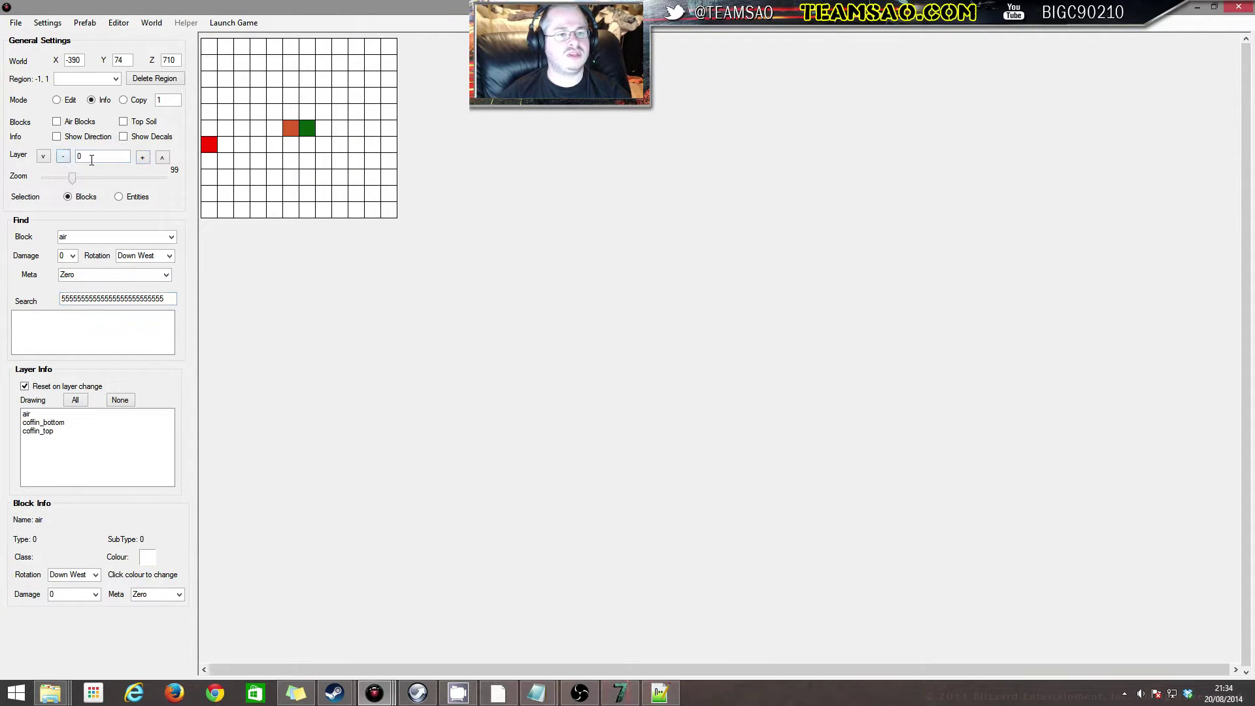
{"action": "left_click", "coordinate": [142, 157]}
Return to 7 Days To Die, rejoin the YouTubeAdvanced save and approach the hole in the grass
{"action": "left_click", "coordinate": [619, 693]}
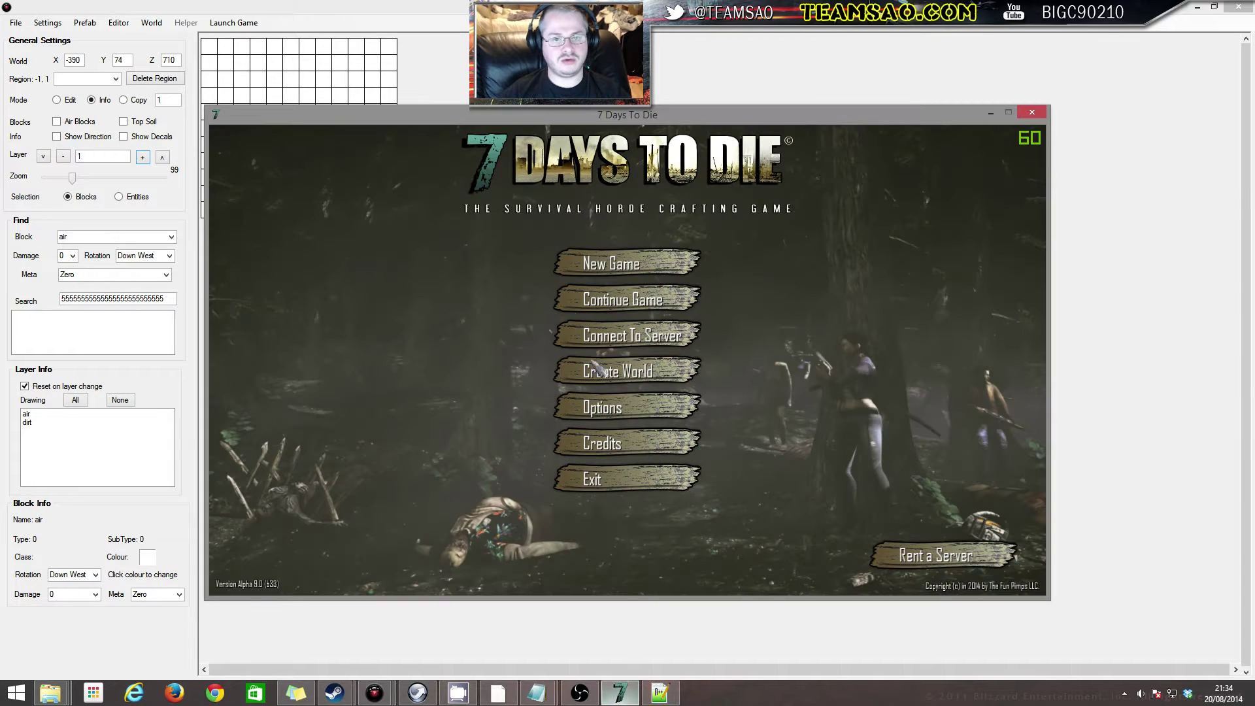
{"action": "left_click", "coordinate": [624, 300]}
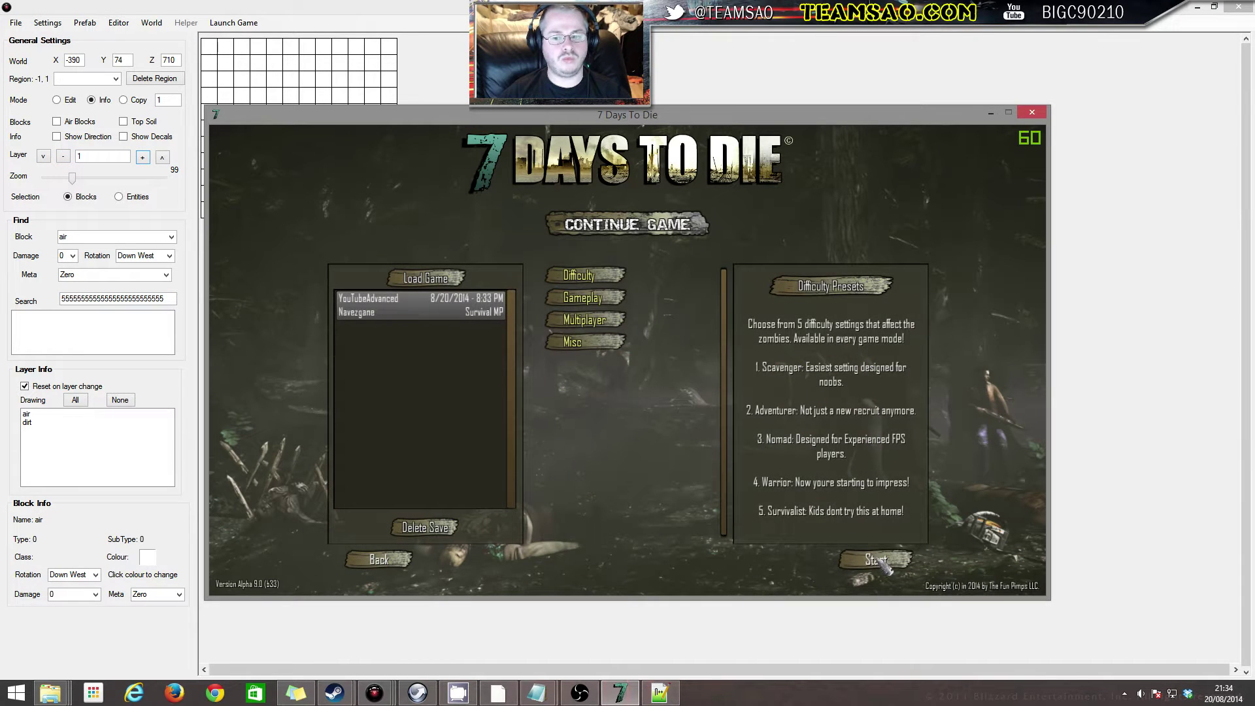
{"action": "left_click", "coordinate": [882, 562]}
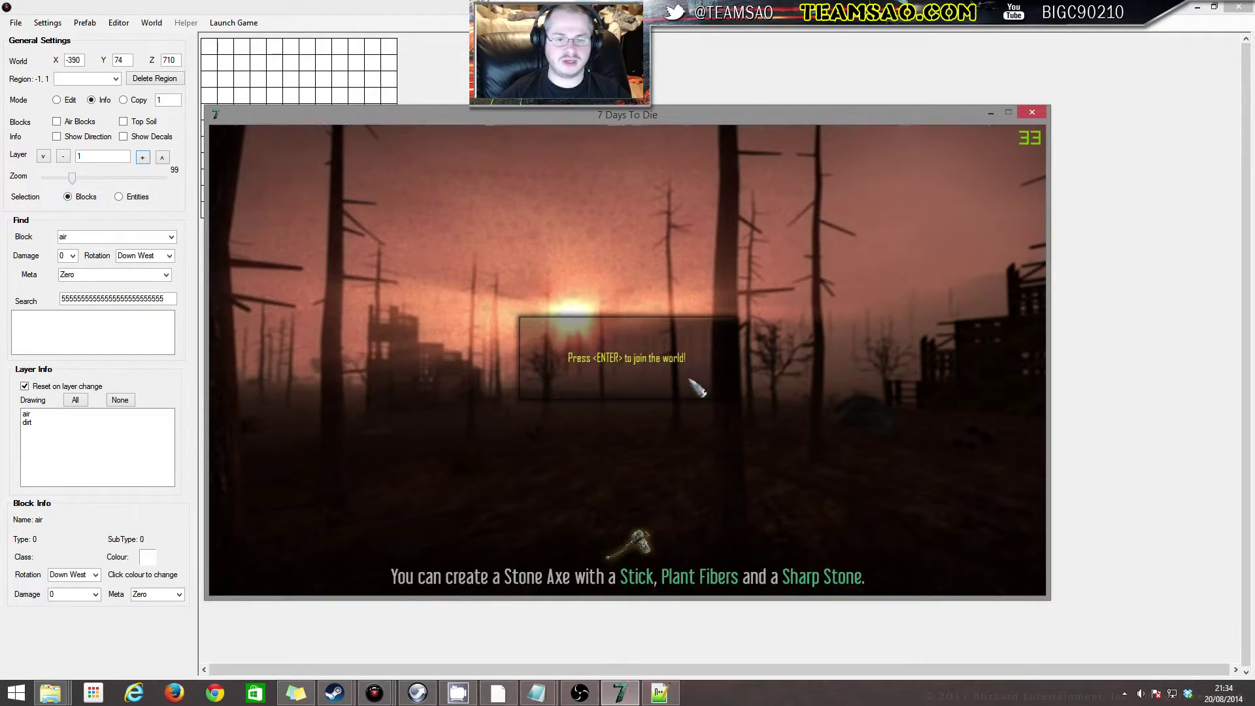
{"action": "key", "text": "Return"}
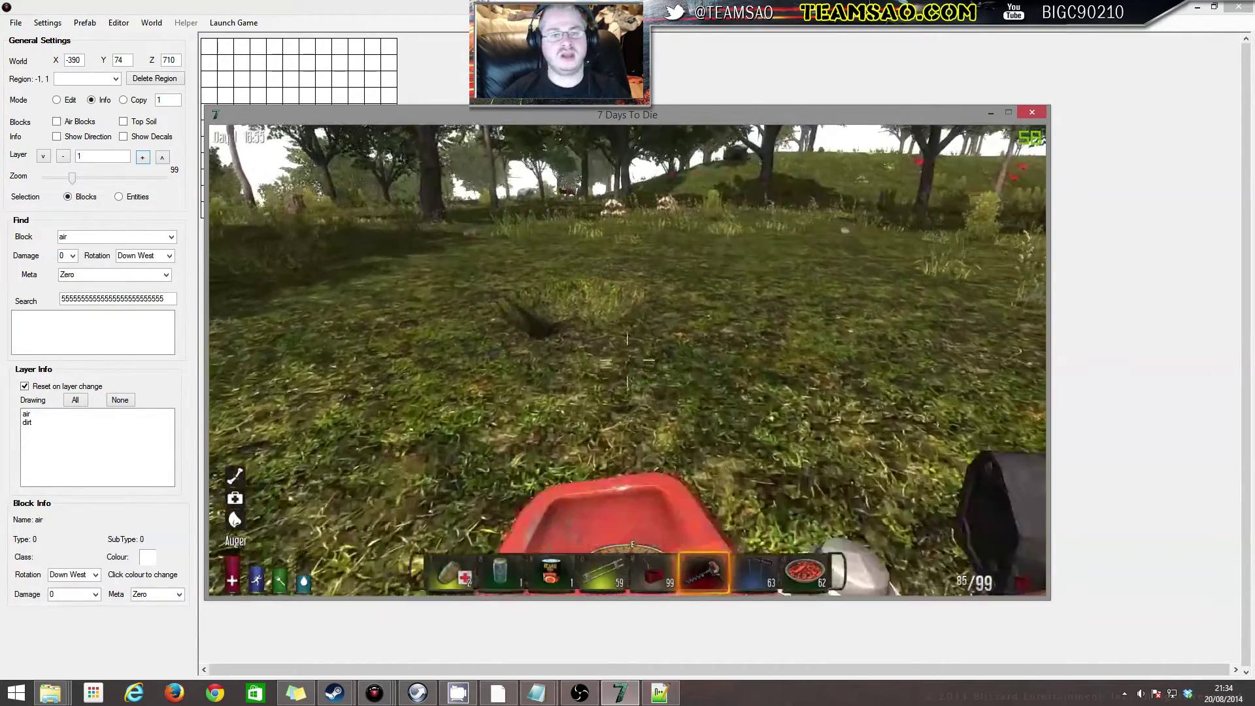
{"action": "key", "text": "w"}
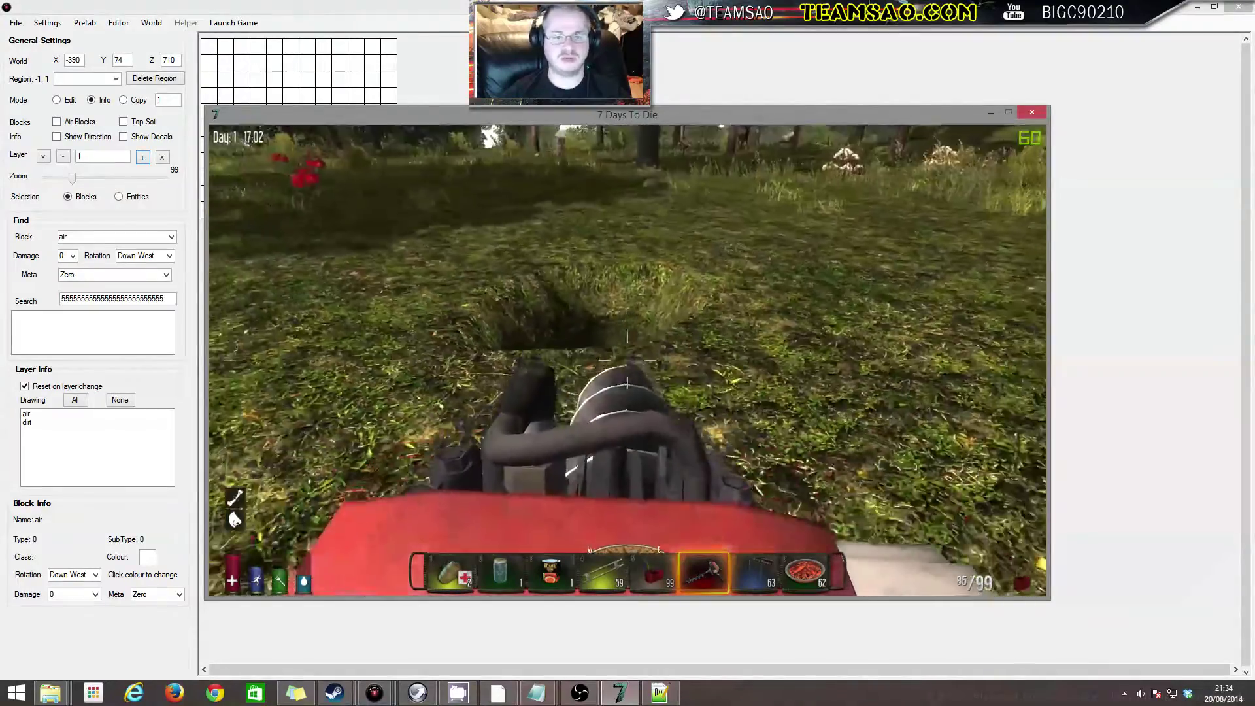
Quit the running game session and enable Air Blocks for the gravetest prefab in the prefab editor
{"action": "key", "text": "Escape"}
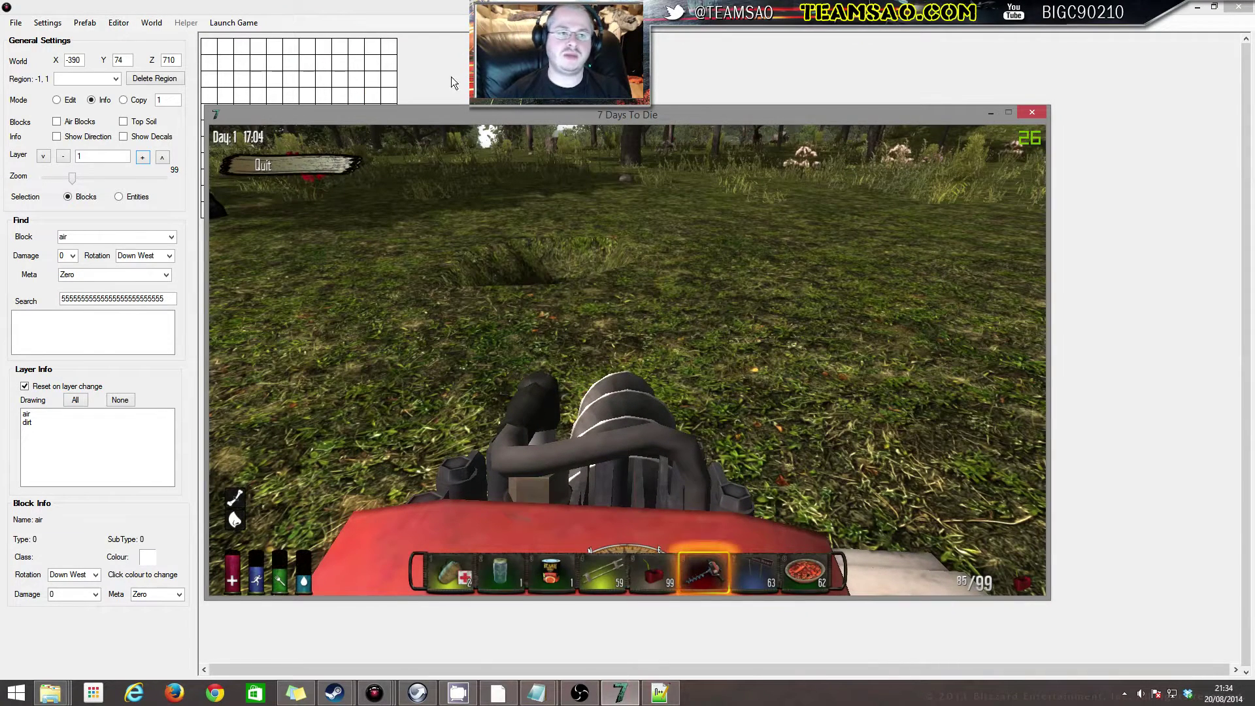
{"action": "left_click", "coordinate": [290, 165]}
{"action": "left_click", "coordinate": [467, 9]}
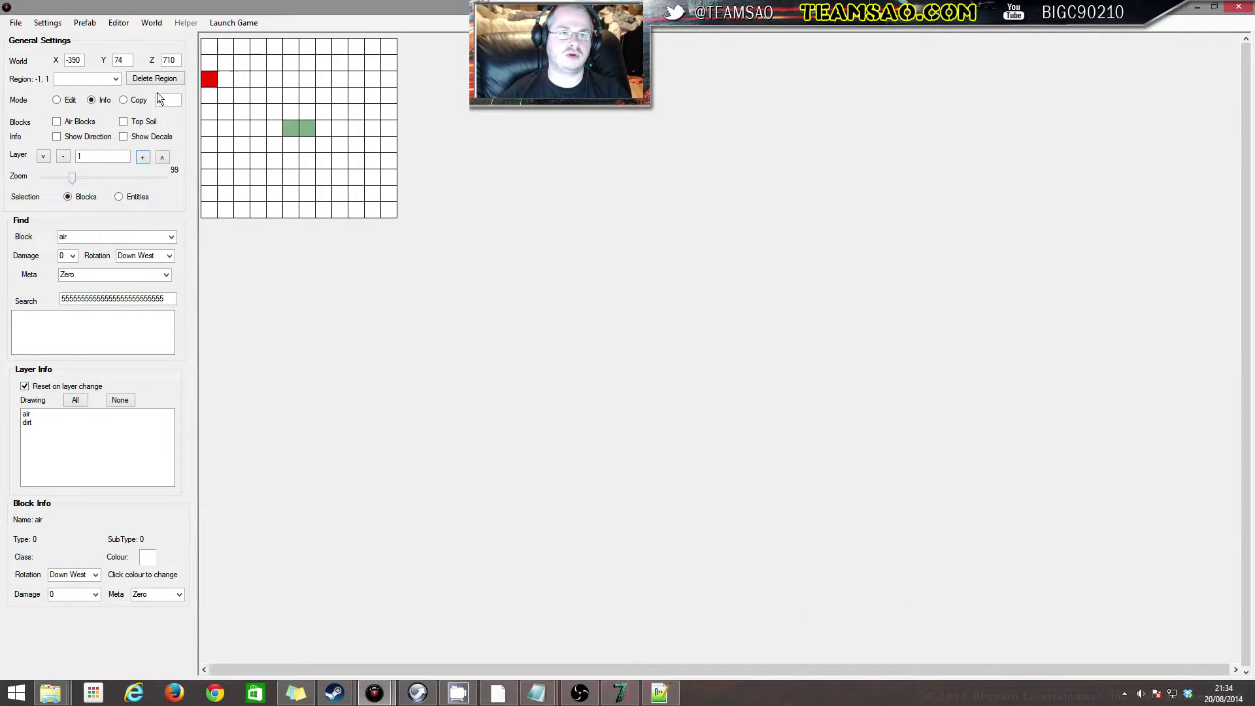
{"action": "left_click", "coordinate": [66, 122]}
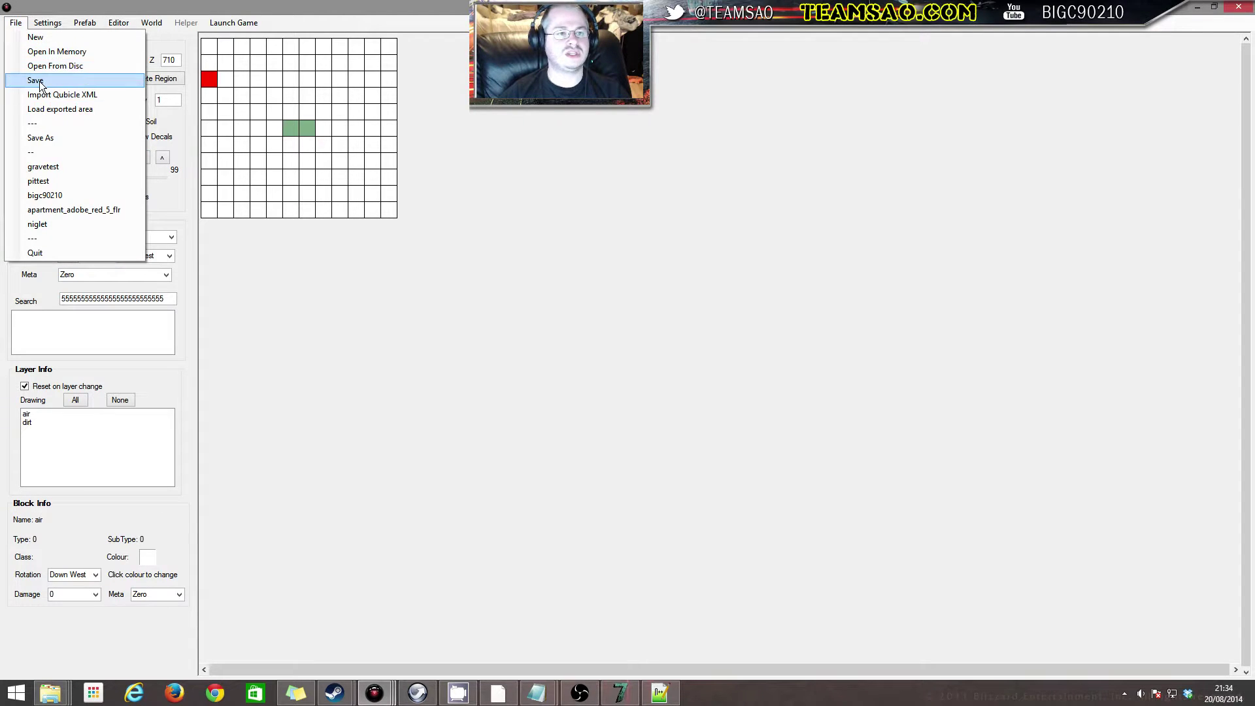
Save the gravetest prefab and choose a world entry for the YouTubeAdvanced save of Navezgane
{"action": "left_click", "coordinate": [43, 79]}
{"action": "left_click", "coordinate": [151, 22]}
{"action": "mouse_move", "coordinate": [193, 37]}
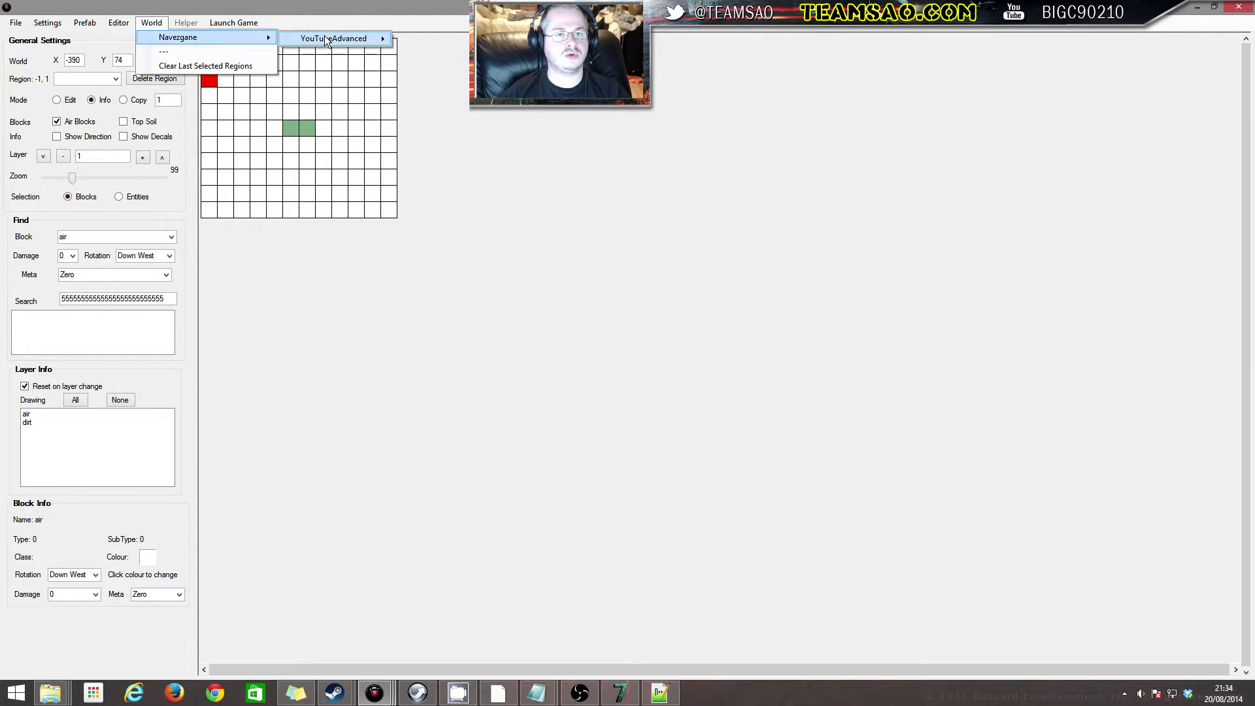
{"action": "mouse_move", "coordinate": [324, 35]}
{"action": "left_click", "coordinate": [445, 56]}
Switch to 7 Days To Die, rejoin the YouTubeAdvanced save and walk around the pit with the coffin
{"action": "left_click", "coordinate": [619, 692]}
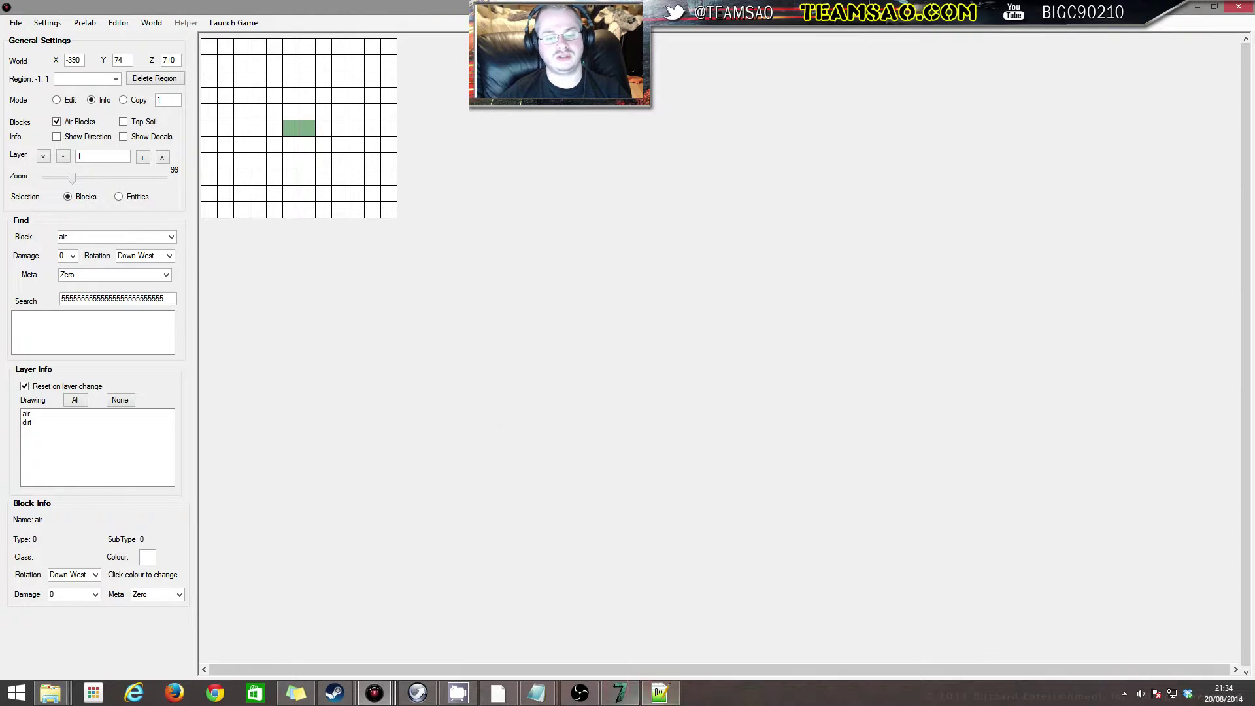
{"action": "left_click", "coordinate": [628, 298]}
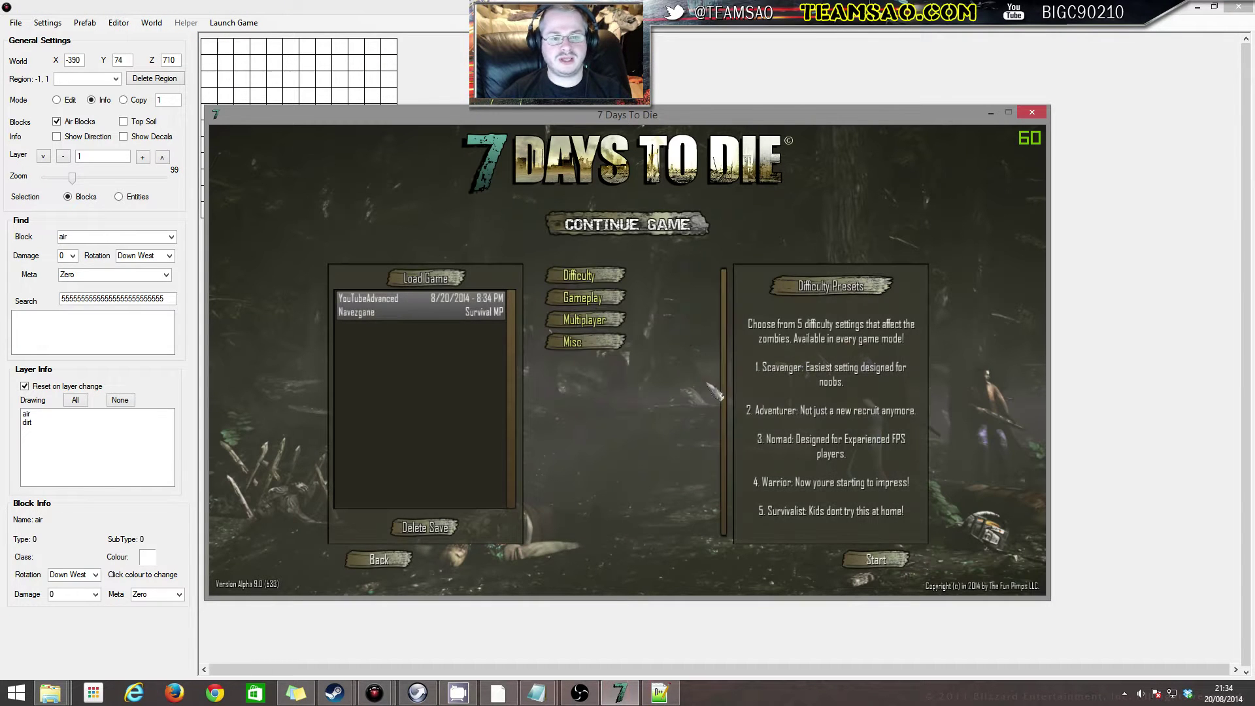
{"action": "left_click", "coordinate": [876, 560]}
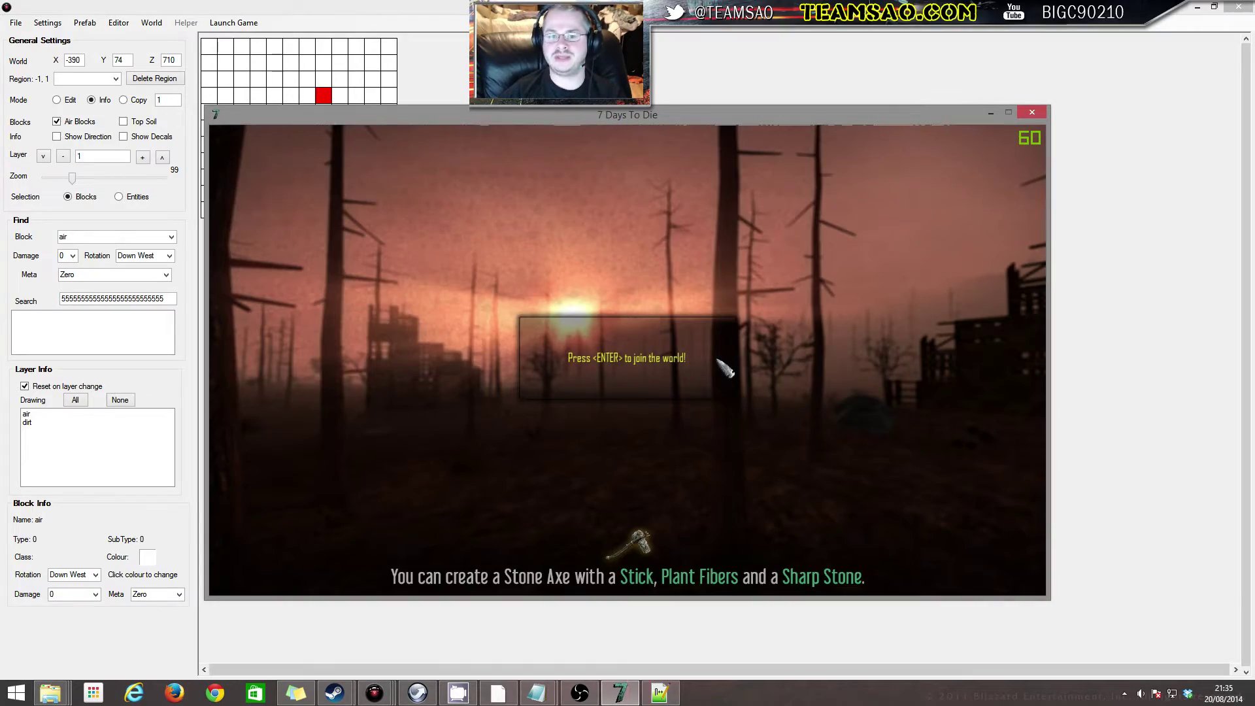
{"action": "key", "text": "Return"}
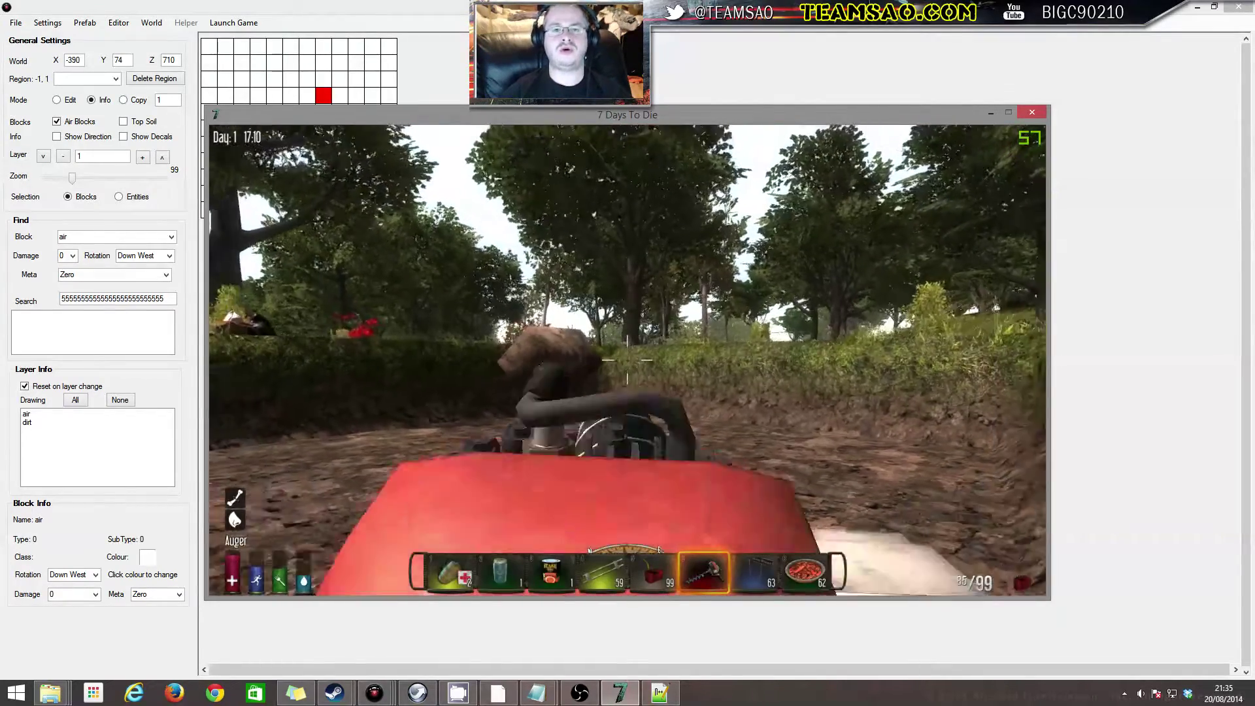
{"action": "key", "text": "s"}
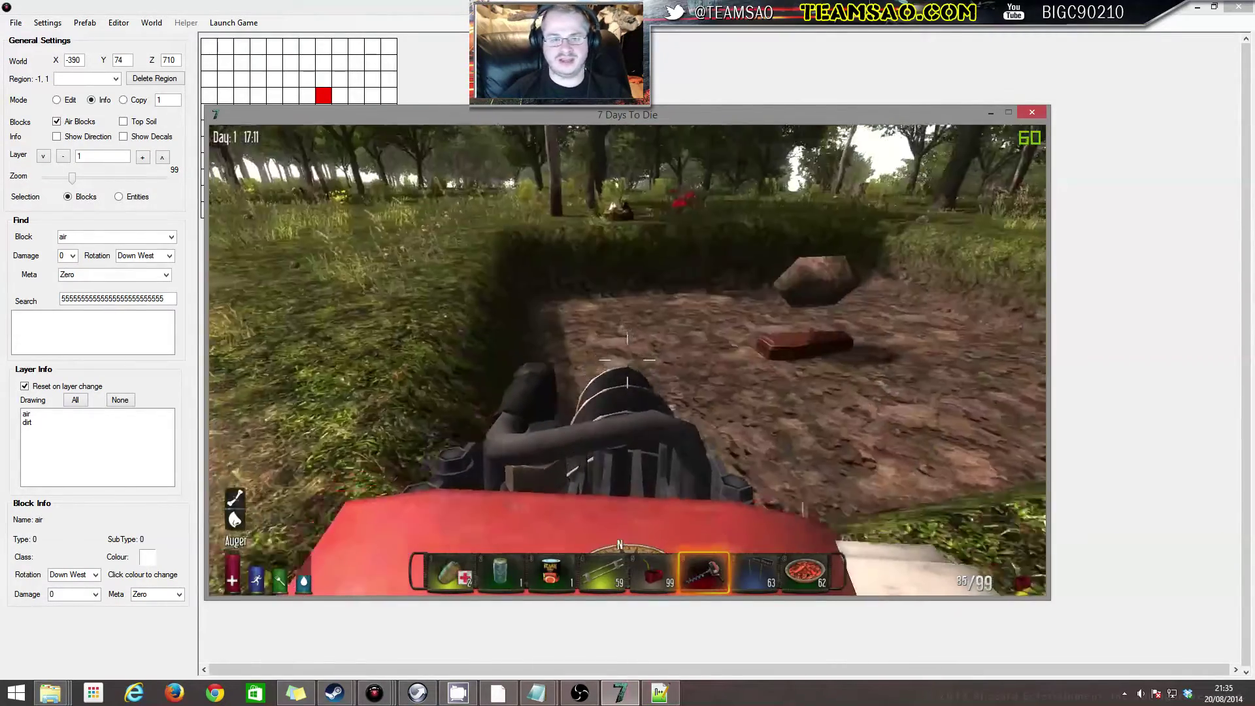
{"action": "key", "text": "d"}
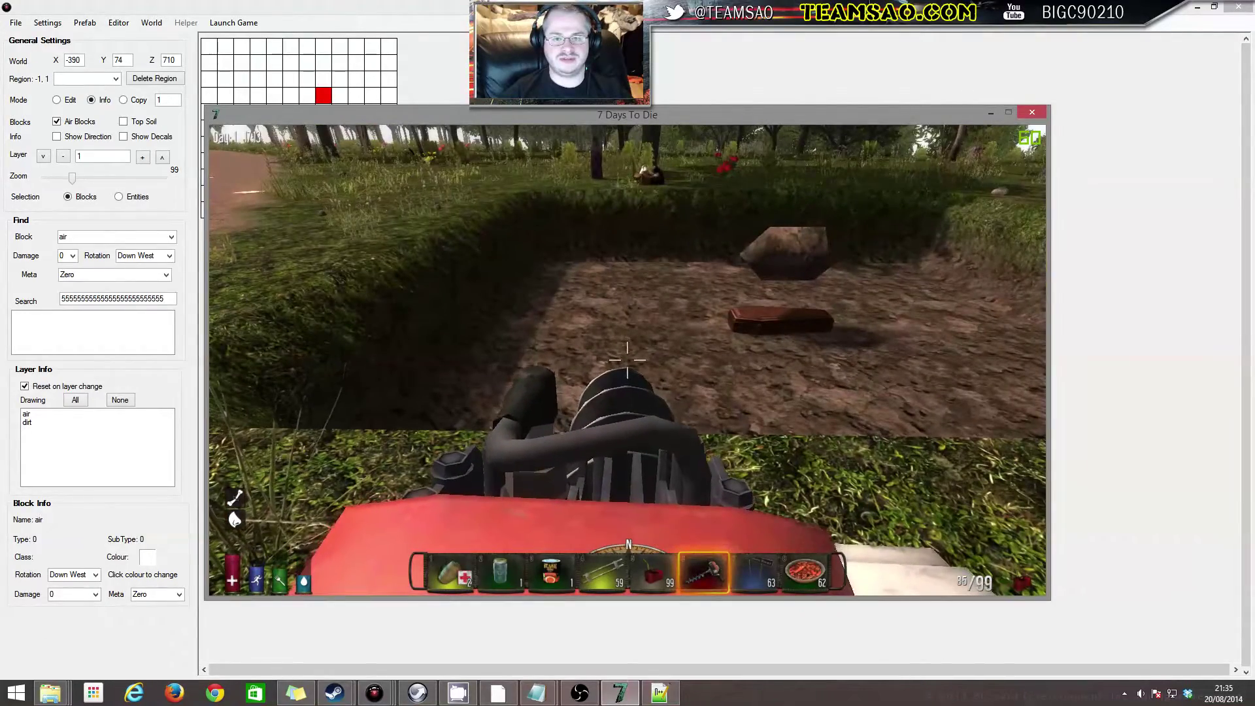
{"action": "key", "text": "w"}
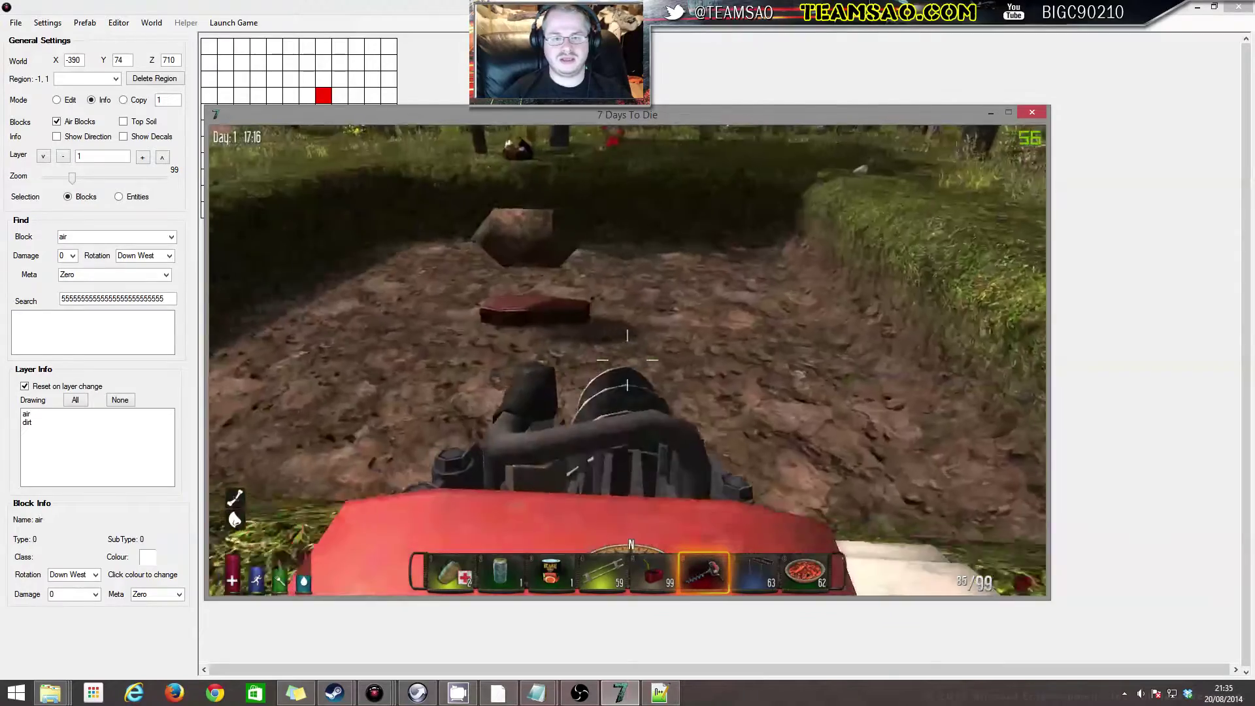
Compare layer 1 of the prefab in the editor with the pit around the coffin in the game
{"action": "key", "text": "alt+Tab"}
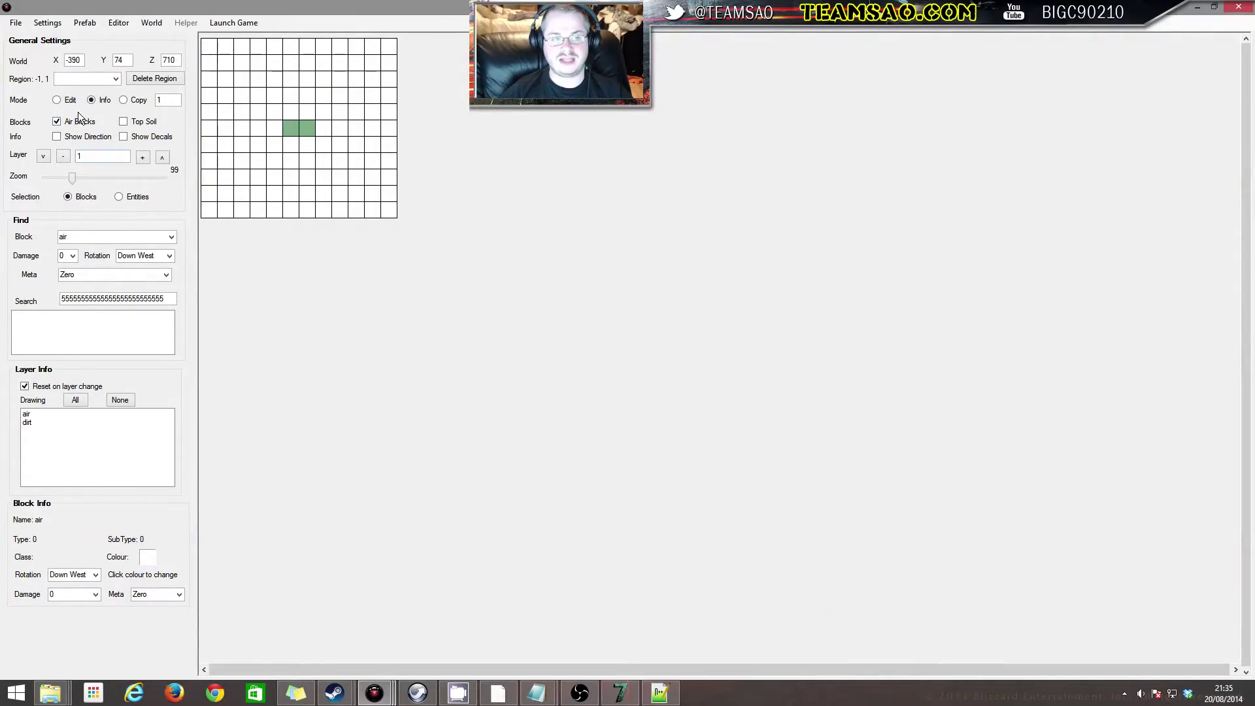
{"action": "left_click", "coordinate": [617, 691]}
{"action": "key", "text": "a"}
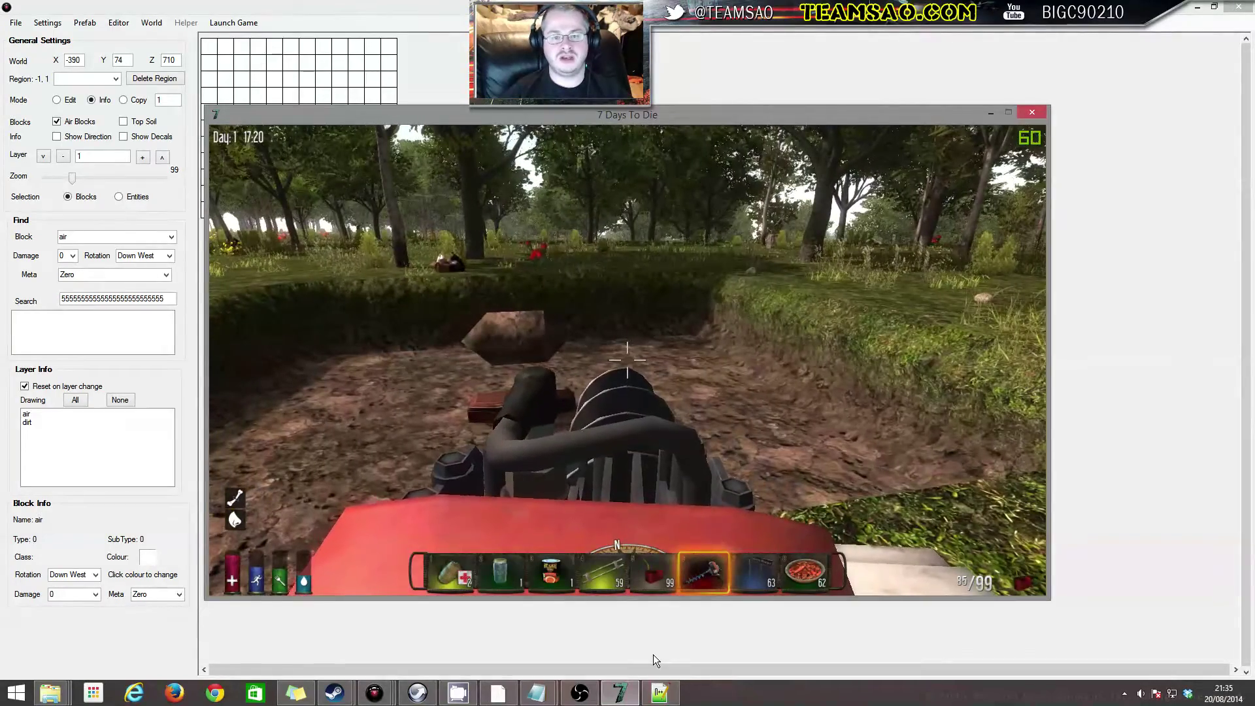
{"action": "key", "text": "alt+Tab"}
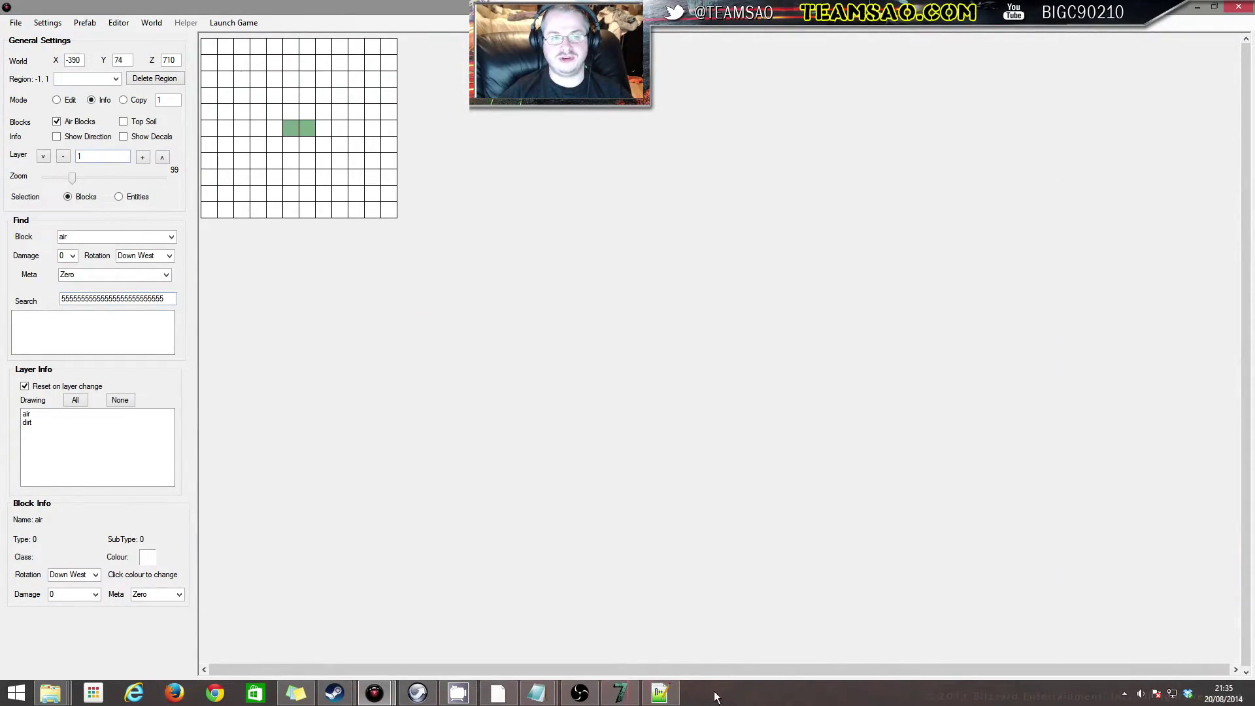
{"action": "left_click", "coordinate": [619, 691]}
{"action": "mouse_move", "coordinate": [579, 691]}
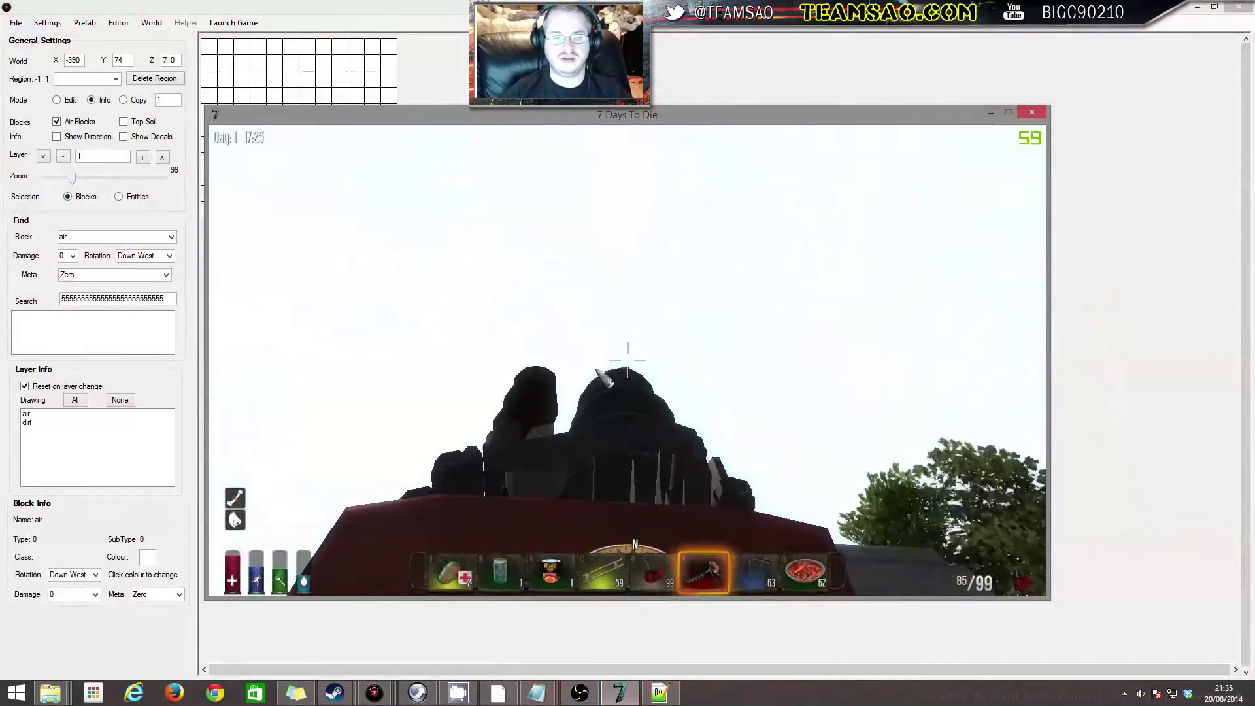
Quit the game session, return to the prefab editor and turn Air Blocks off
{"action": "key", "text": "Escape"}
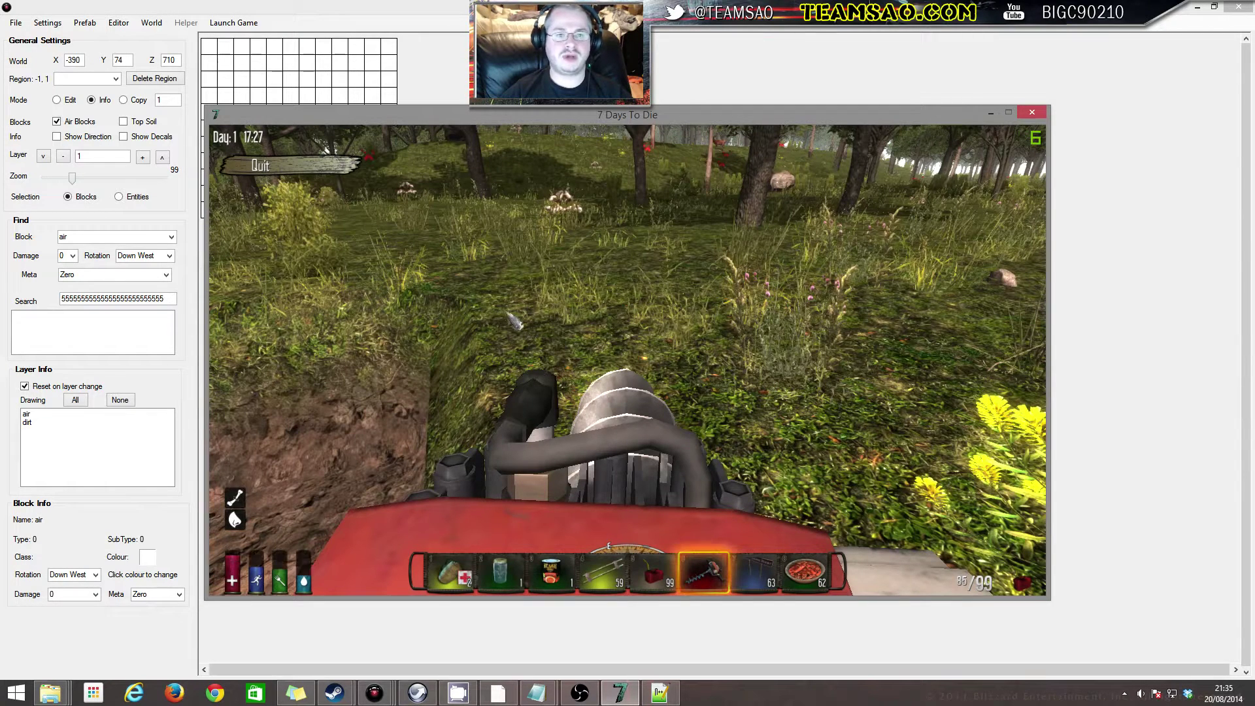
{"action": "left_click", "coordinate": [287, 165]}
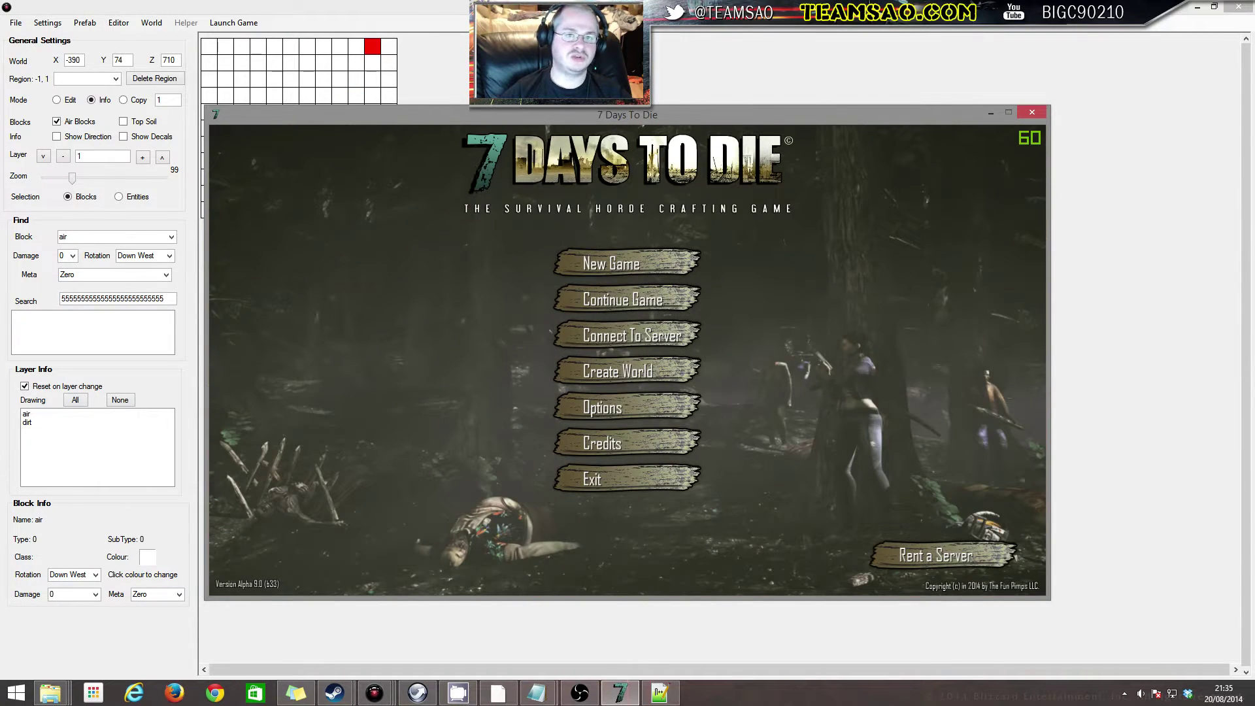
{"action": "left_click", "coordinate": [429, 13]}
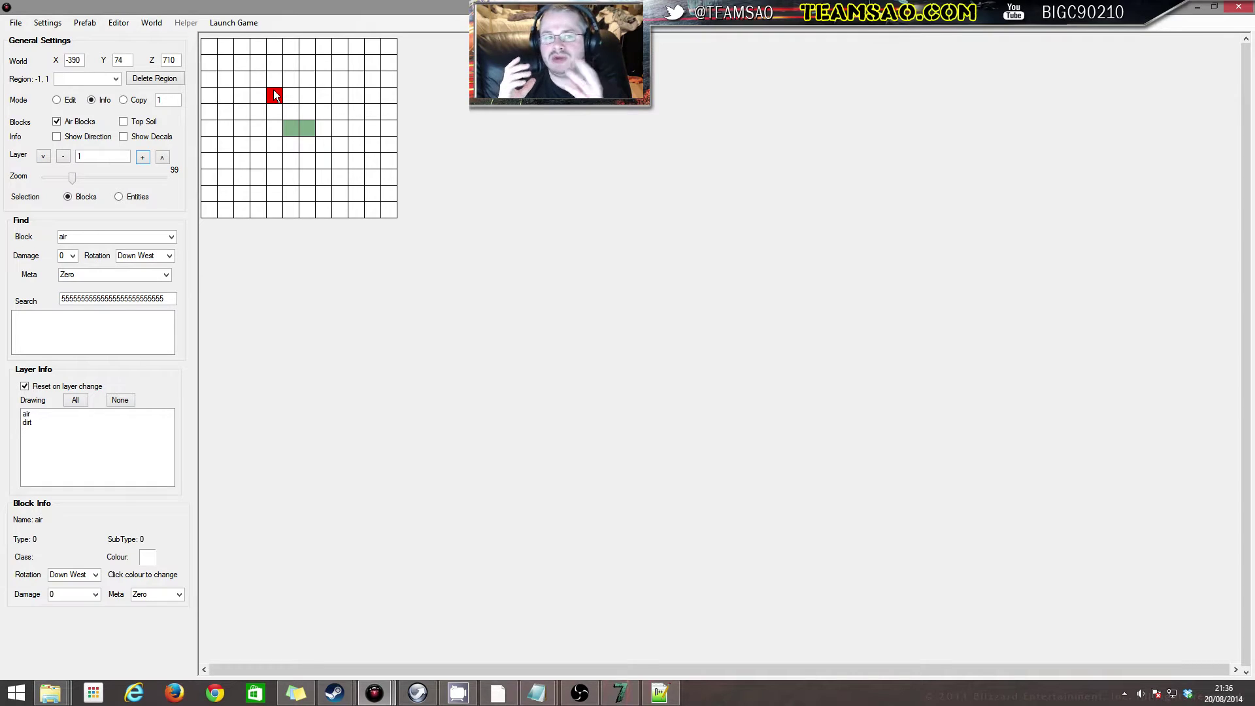
{"action": "left_click", "coordinate": [76, 122]}
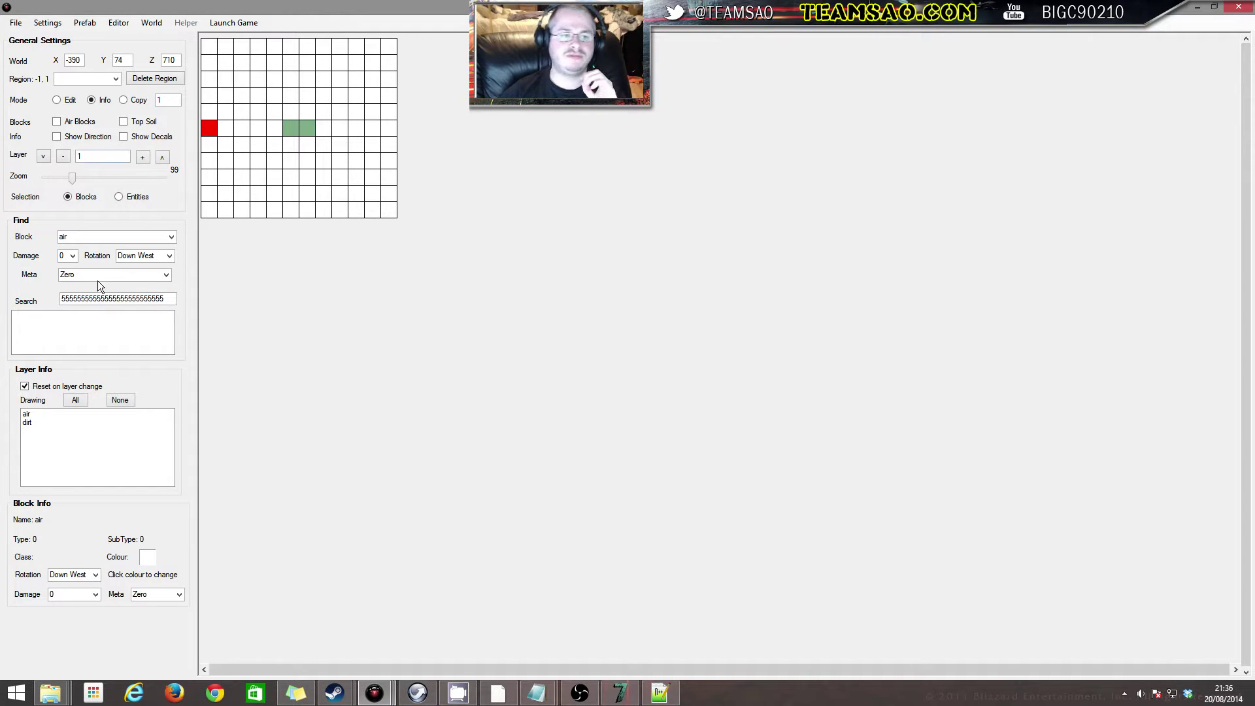
In Copy mode with a depth of 1, copy the layer 0 coffin two rows down and check layer 1 for its dirt
{"action": "left_click", "coordinate": [67, 160]}
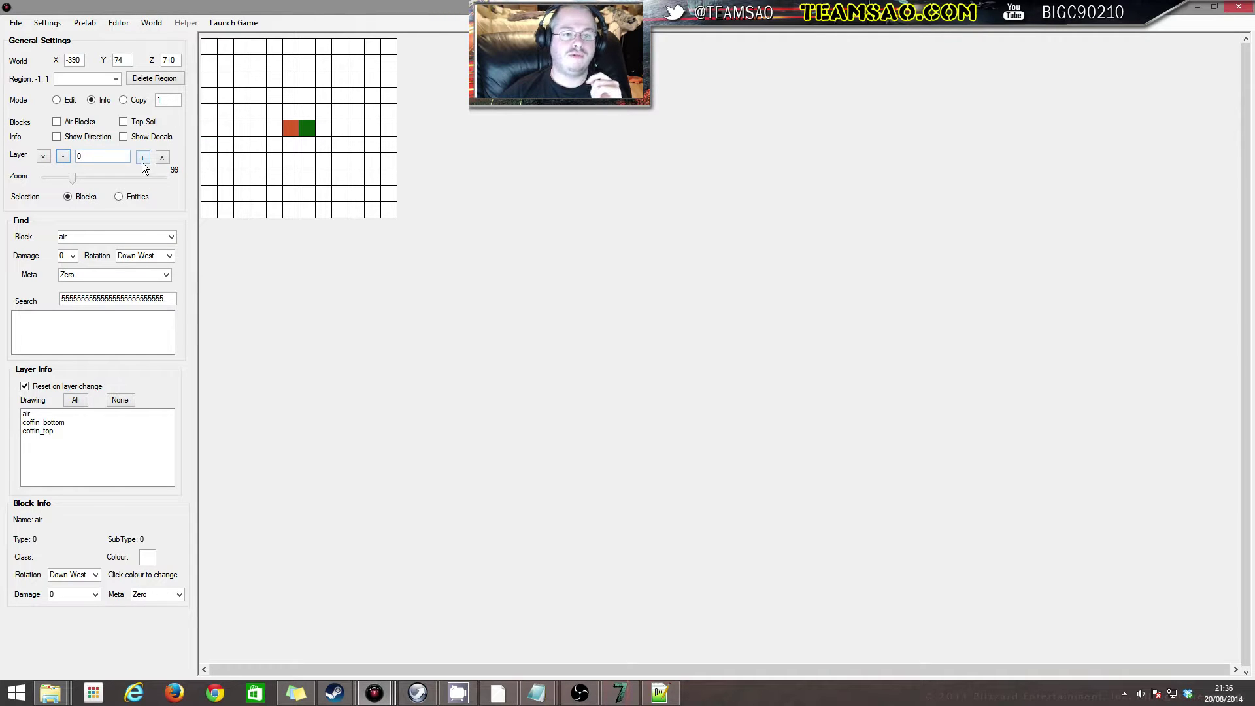
{"action": "left_click", "coordinate": [142, 157]}
{"action": "left_click", "coordinate": [64, 157]}
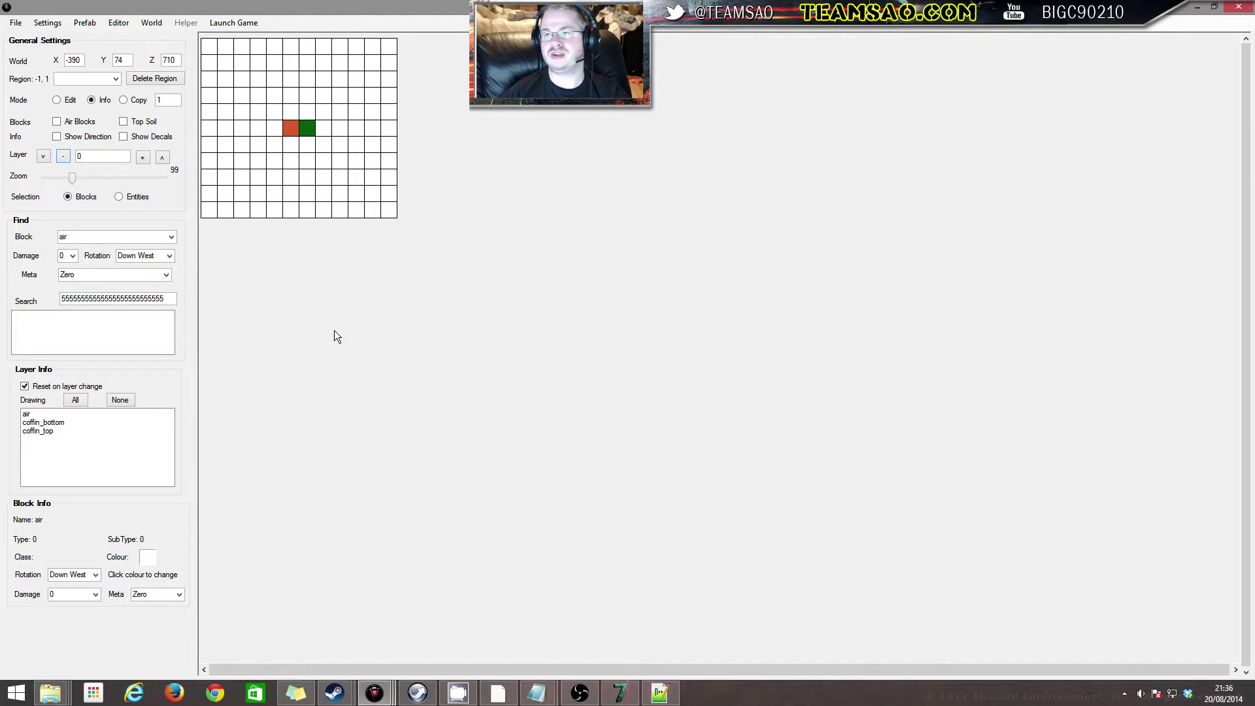
{"action": "left_click", "coordinate": [123, 100]}
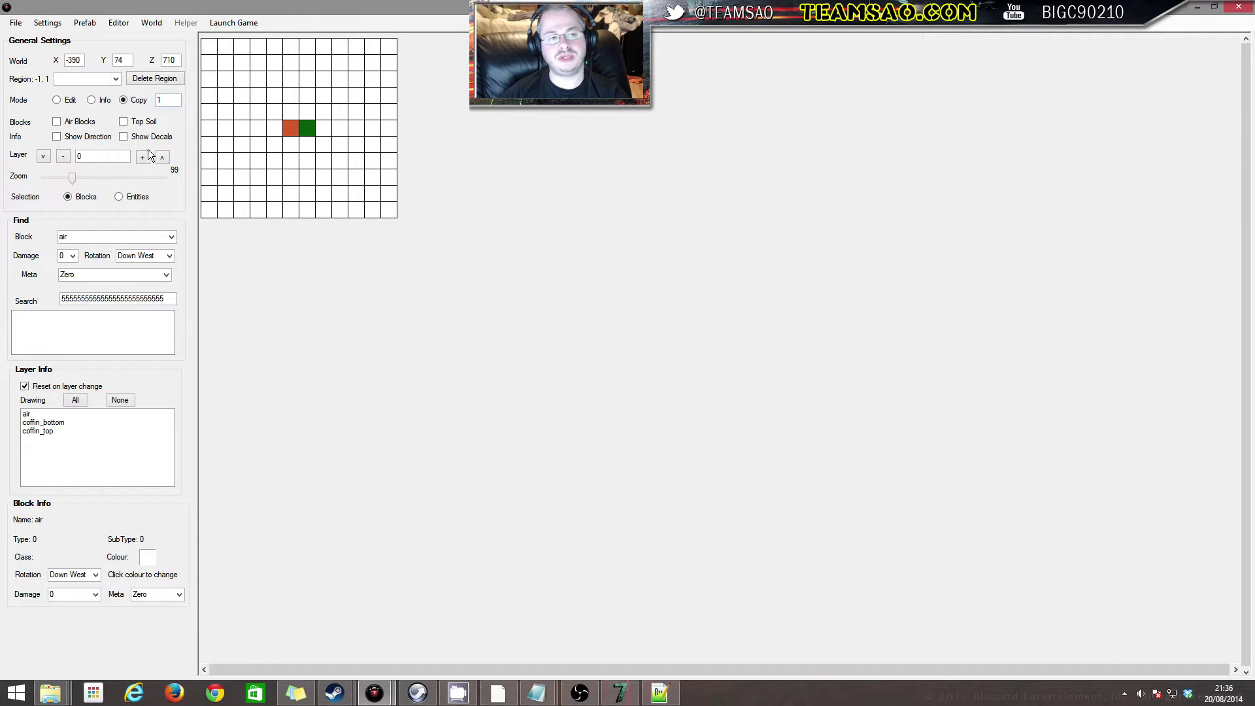
{"action": "left_click", "coordinate": [292, 127]}
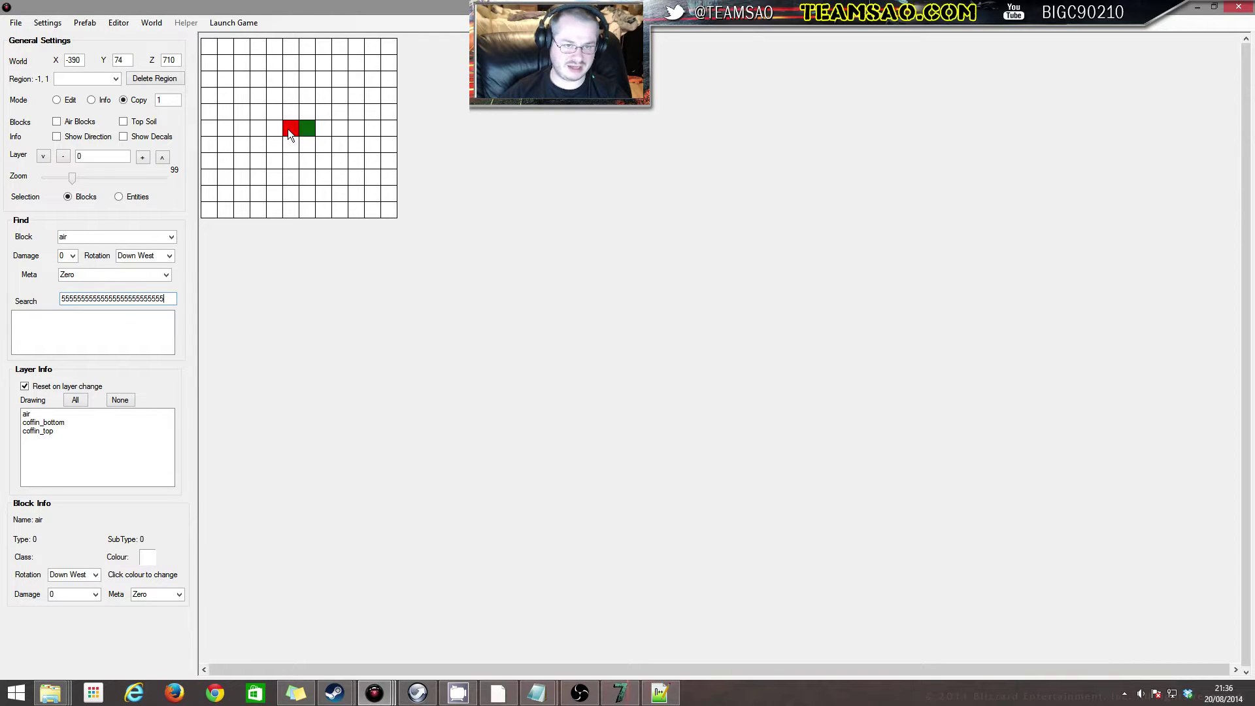
{"action": "left_click", "coordinate": [320, 138]}
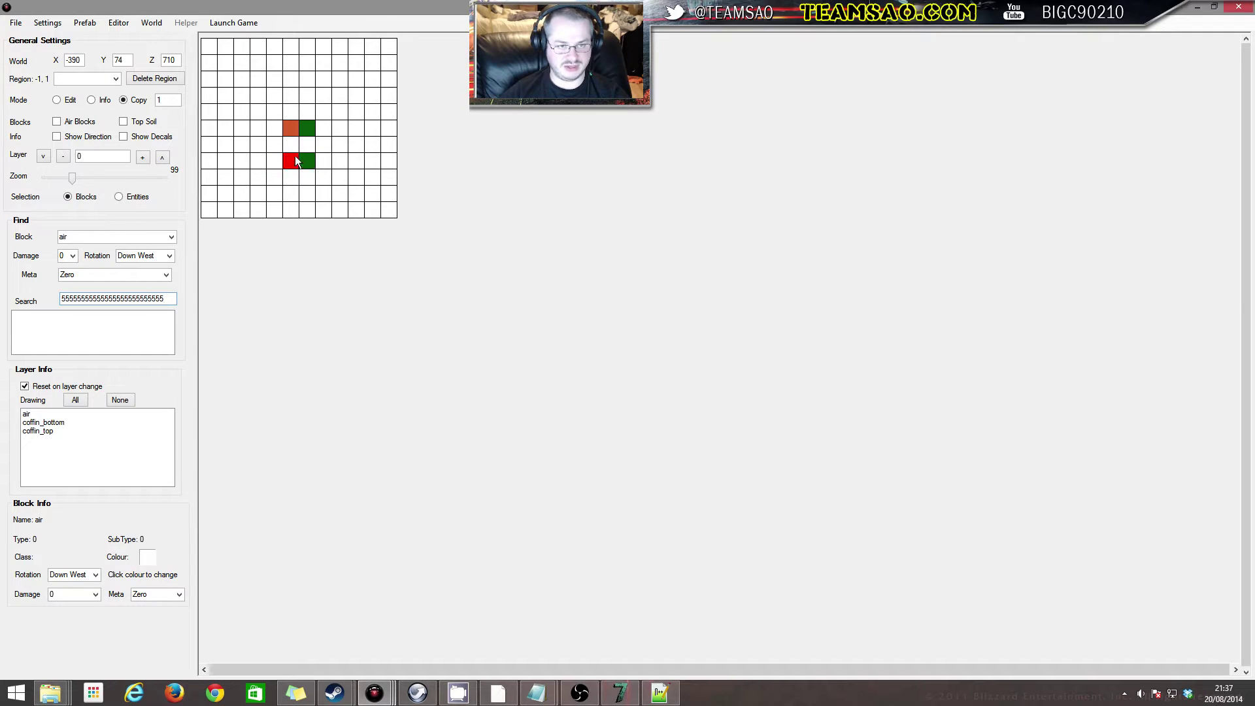
{"action": "left_click", "coordinate": [143, 158]}
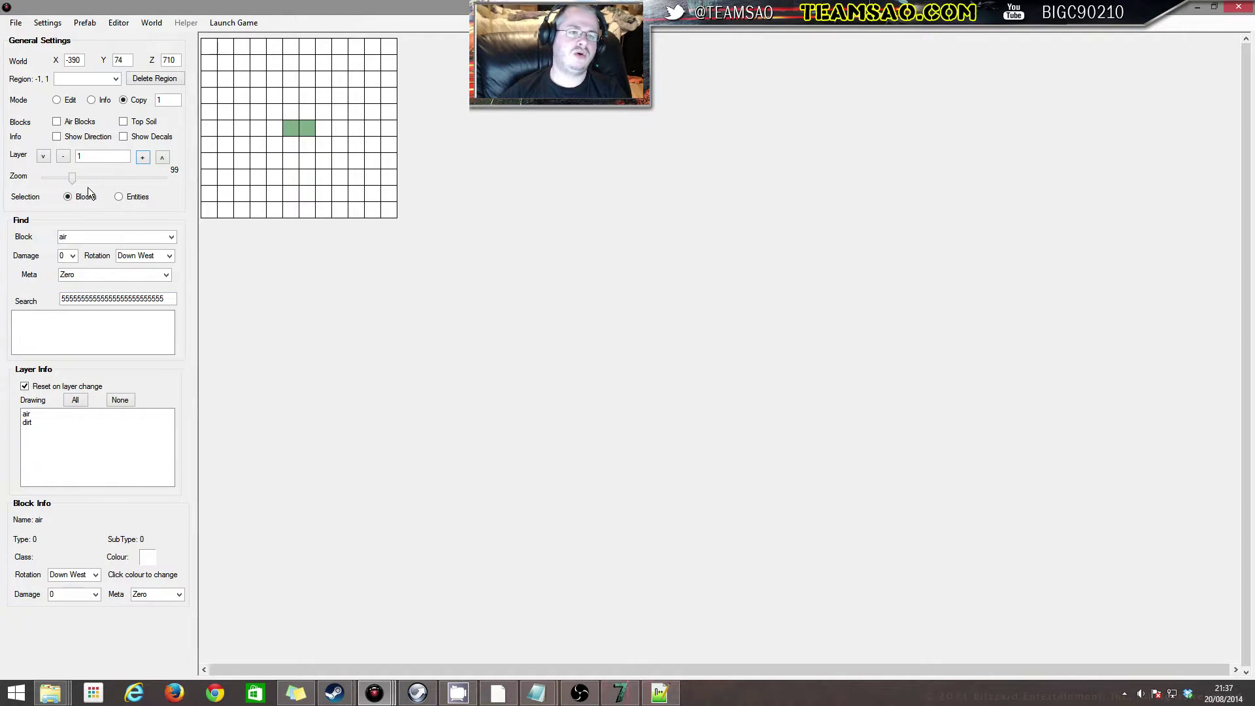
{"action": "left_click", "coordinate": [65, 158]}
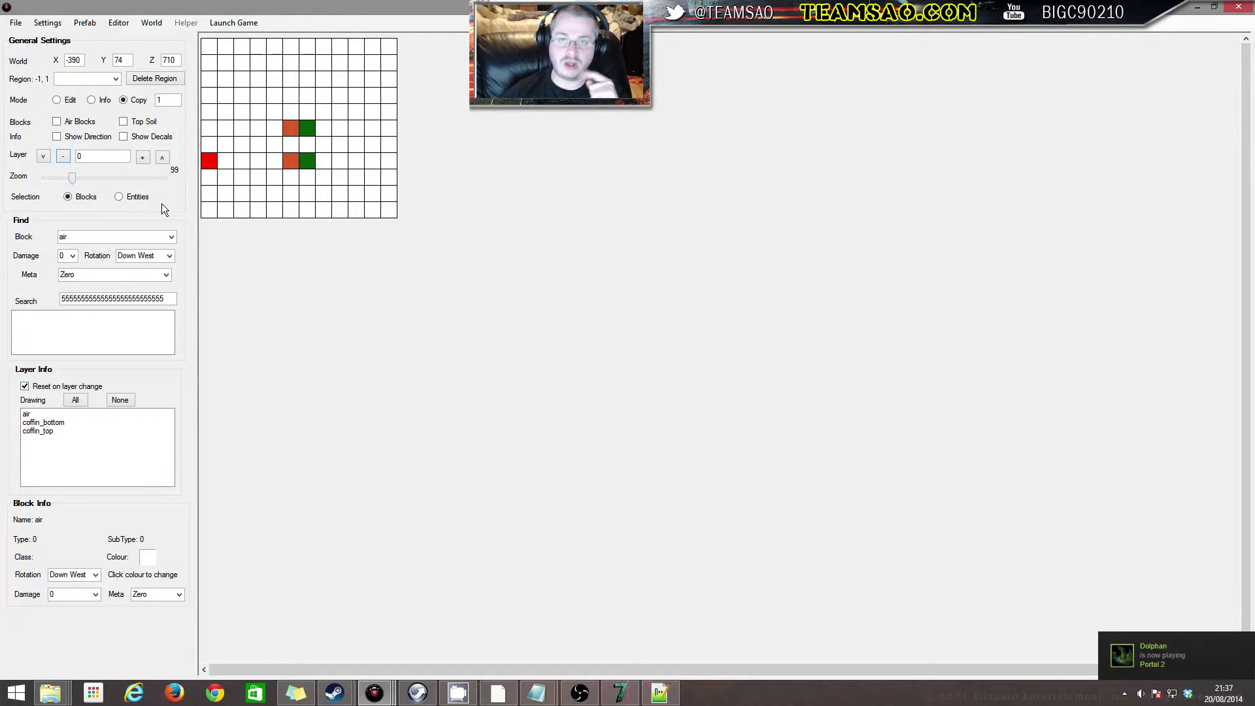
Set the copy depth to 2 layers, copy the original grave two rows up and check its dirt on layer 1
{"action": "left_click", "coordinate": [164, 100]}
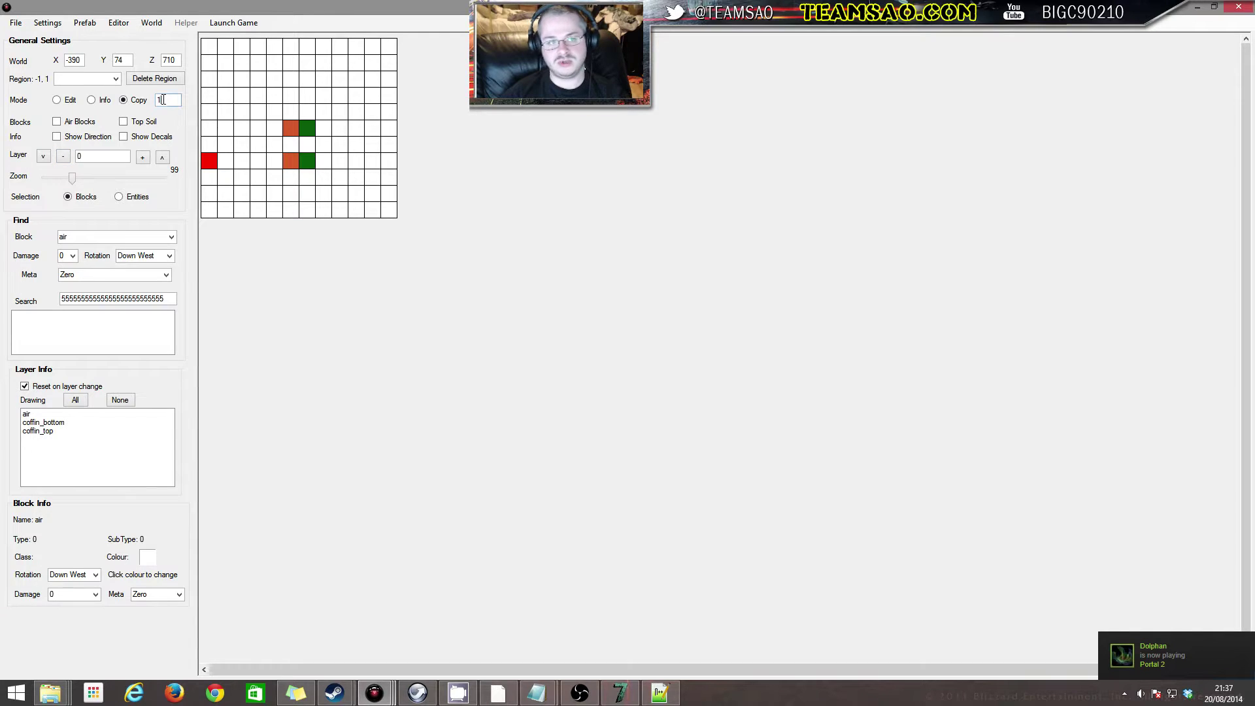
{"action": "type", "text": "2"}
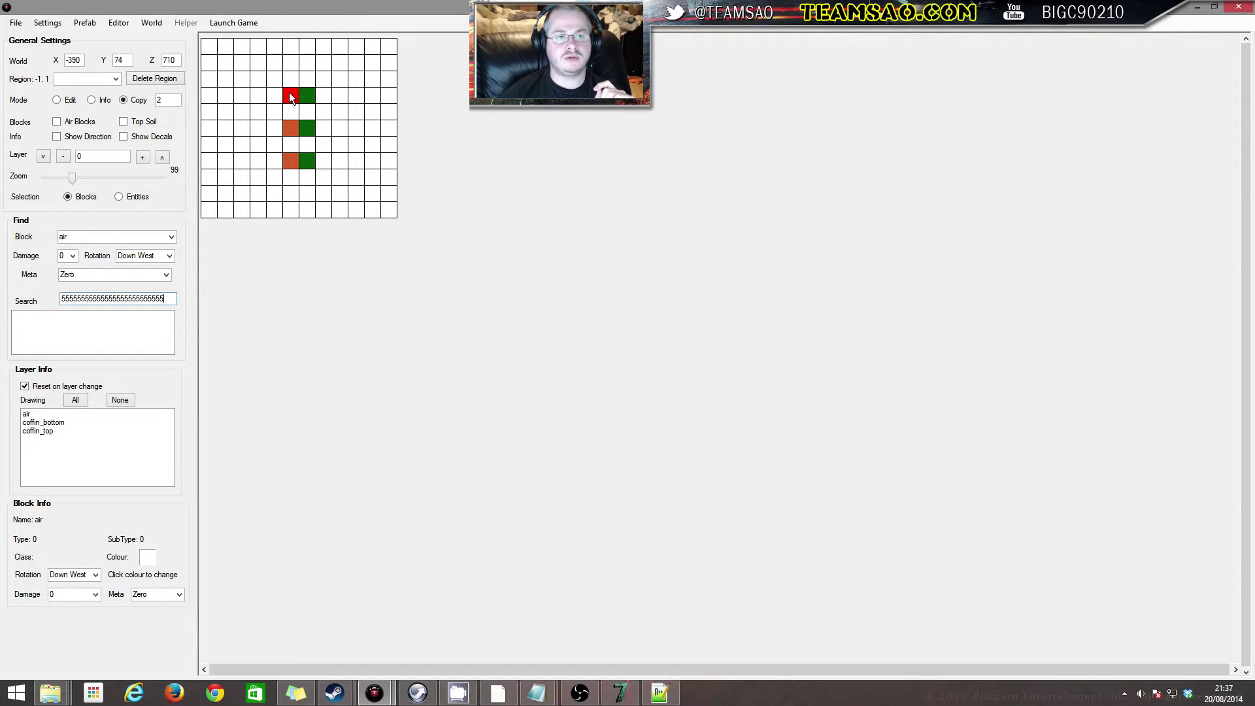
{"action": "left_click", "coordinate": [142, 158]}
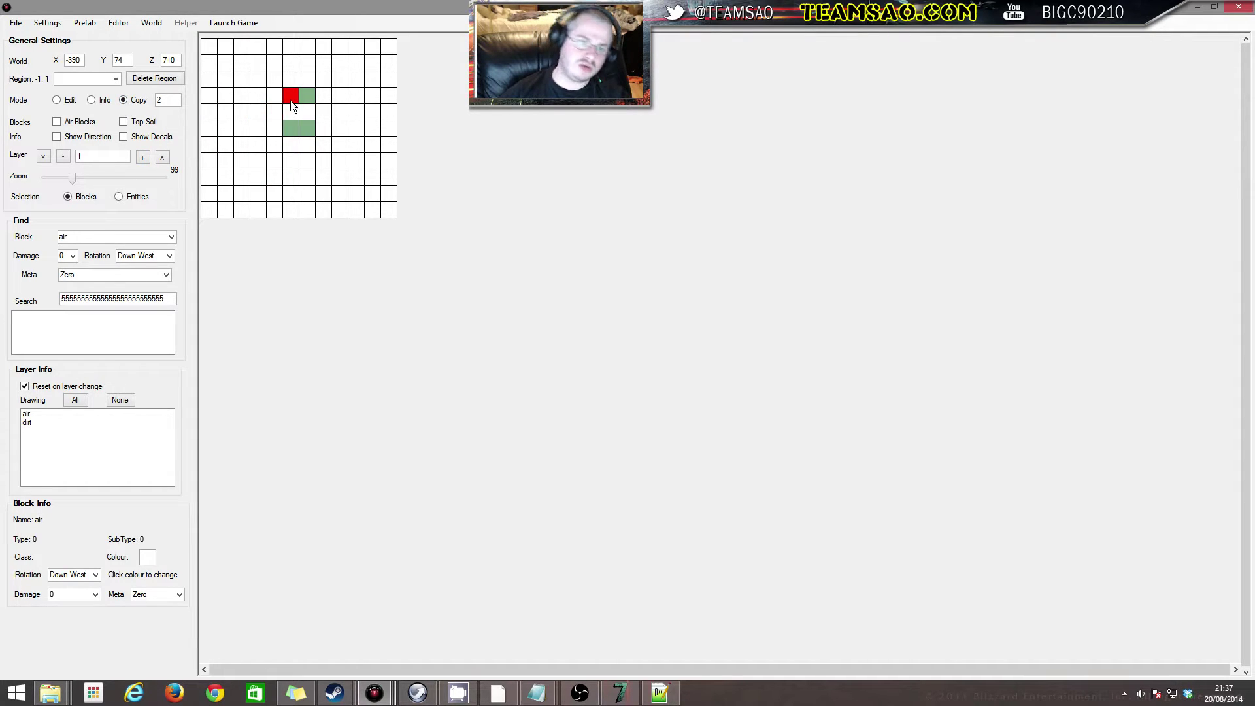
{"action": "left_click", "coordinate": [62, 157]}
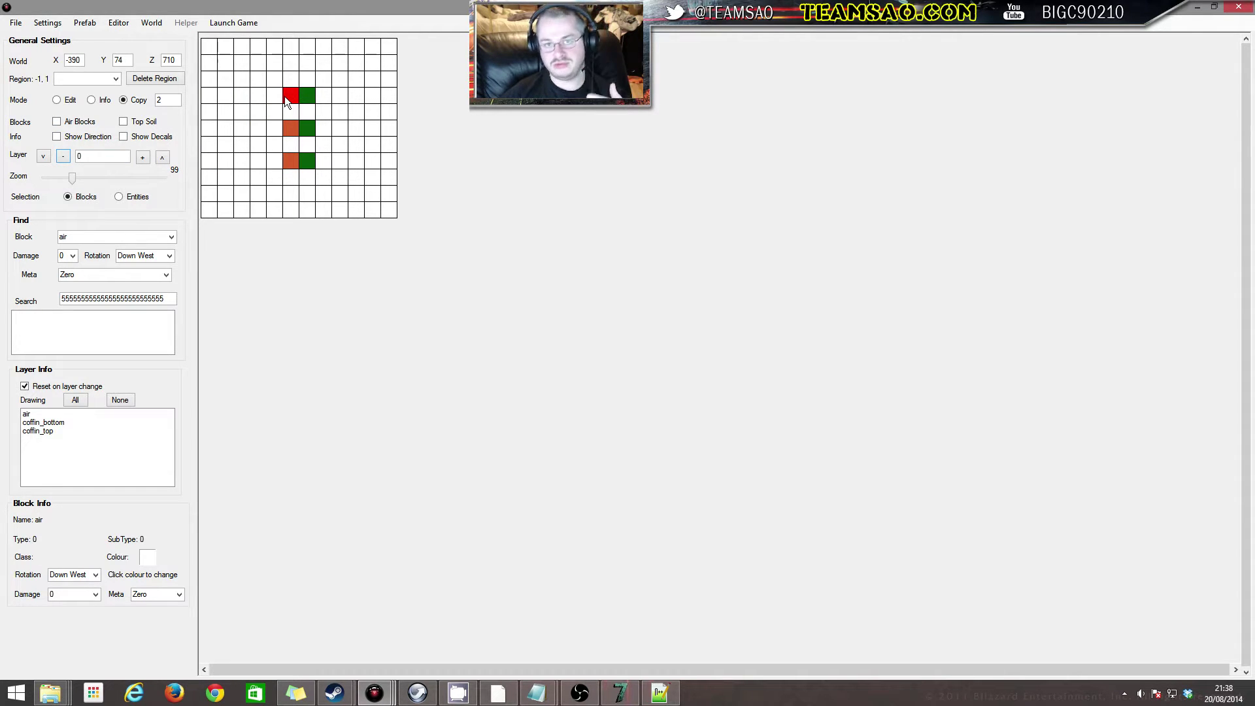
Copy the upper two graves with both layers onto the rows below and save the gravetest prefab
{"action": "left_click", "coordinate": [321, 143]}
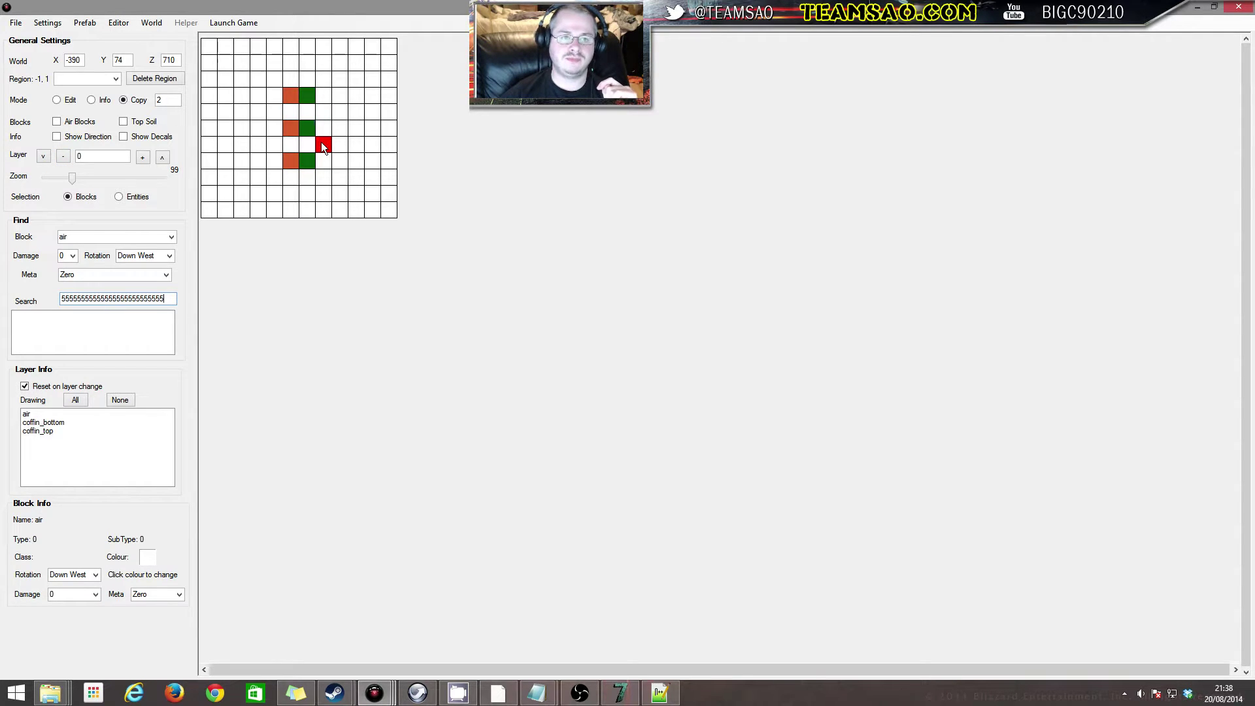
{"action": "left_click", "coordinate": [290, 164]}
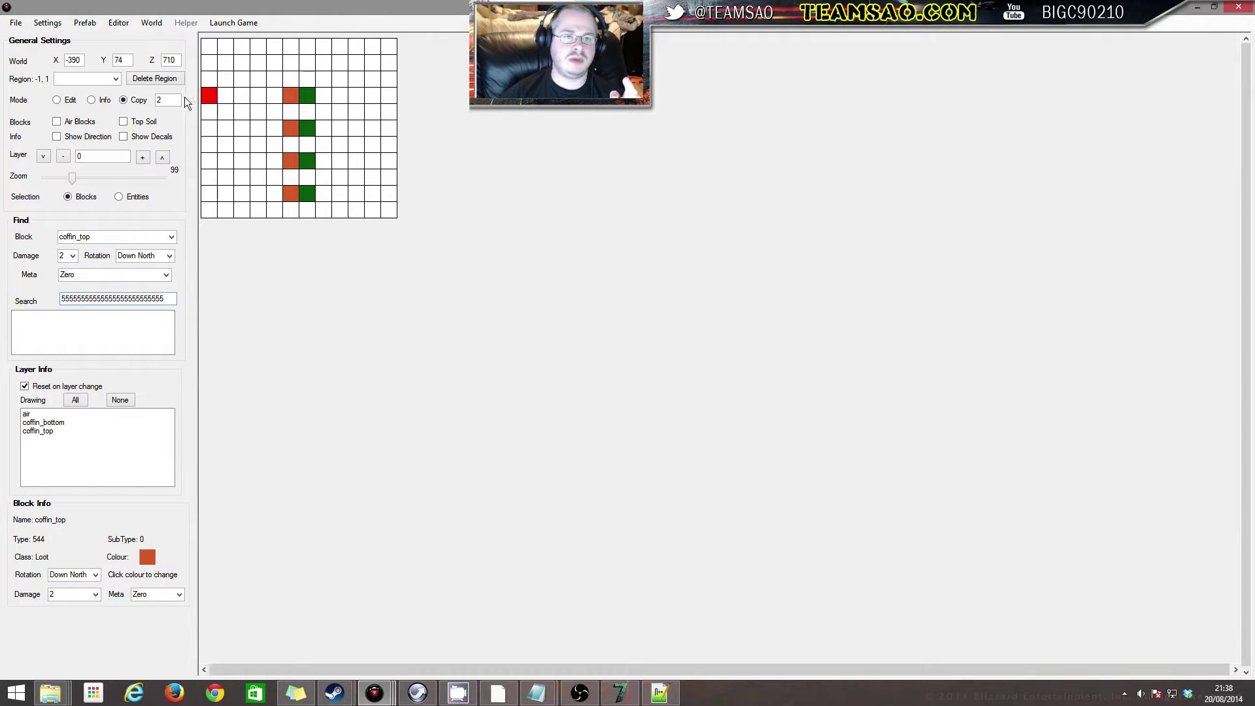
{"action": "left_click", "coordinate": [143, 158]}
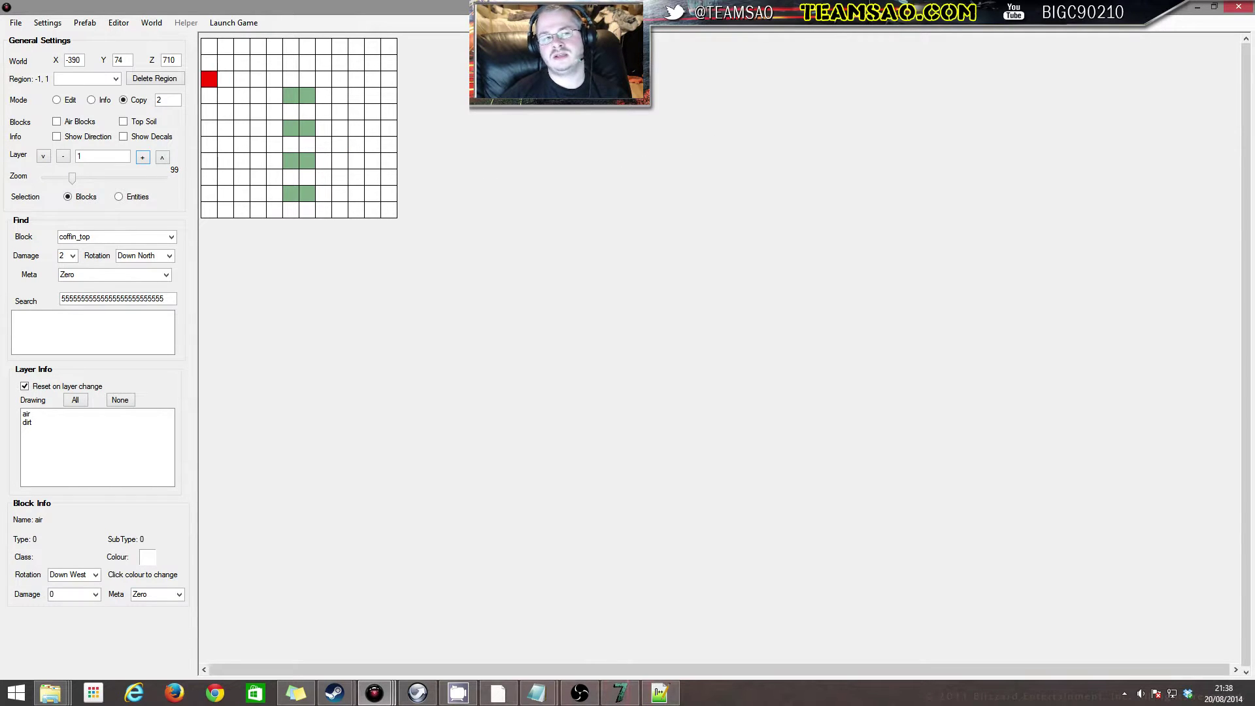
{"action": "left_click", "coordinate": [16, 25]}
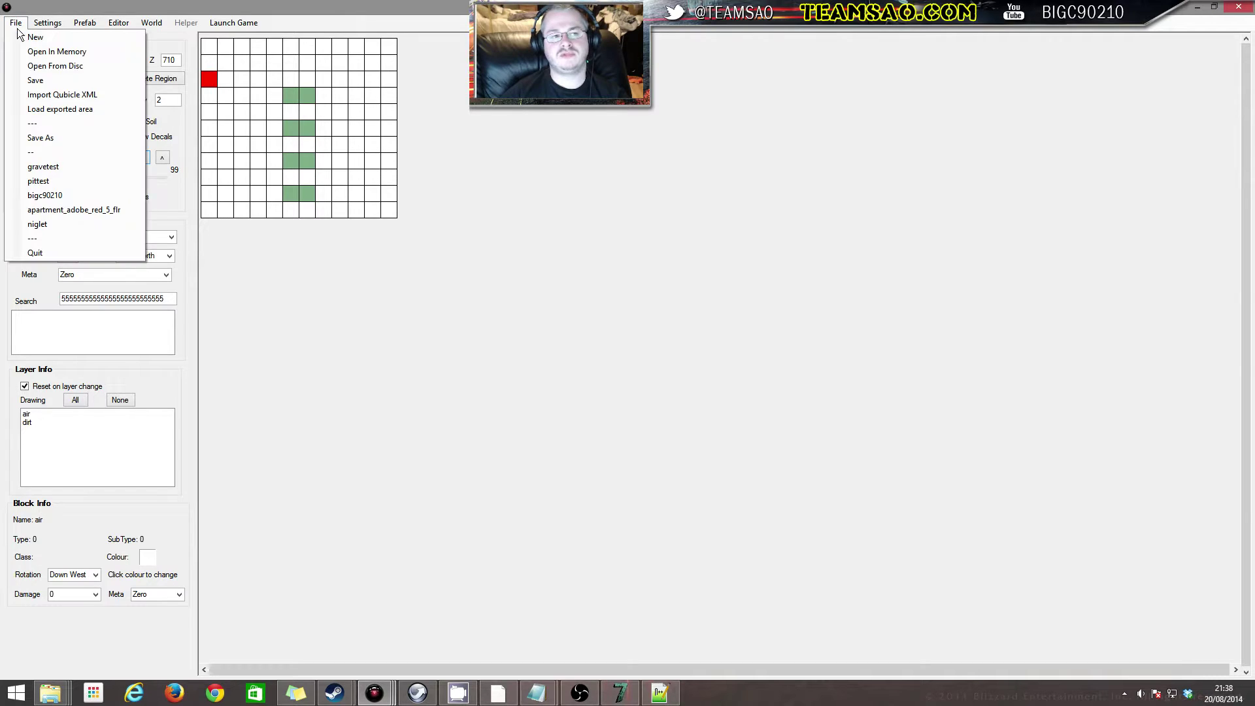
{"action": "left_click", "coordinate": [52, 80]}
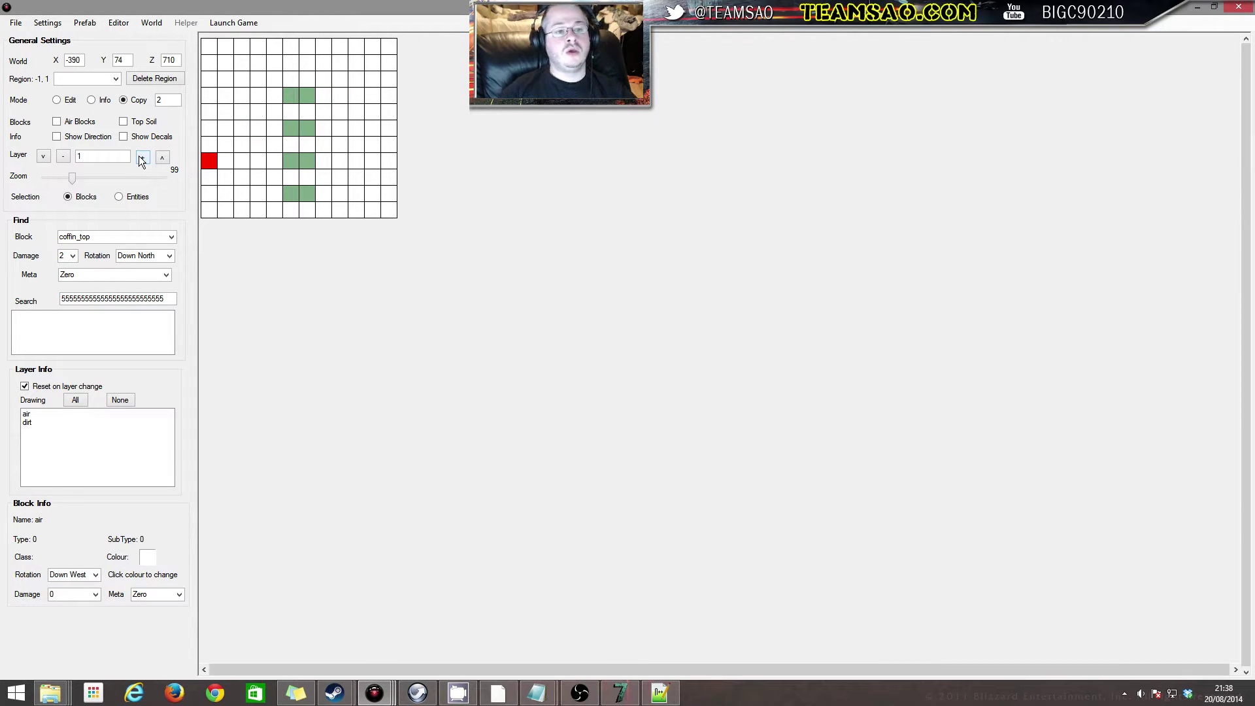
Add an extra layer to the prefab above the layer 1 dirt
{"action": "left_click", "coordinate": [58, 158]}
{"action": "left_click", "coordinate": [145, 159]}
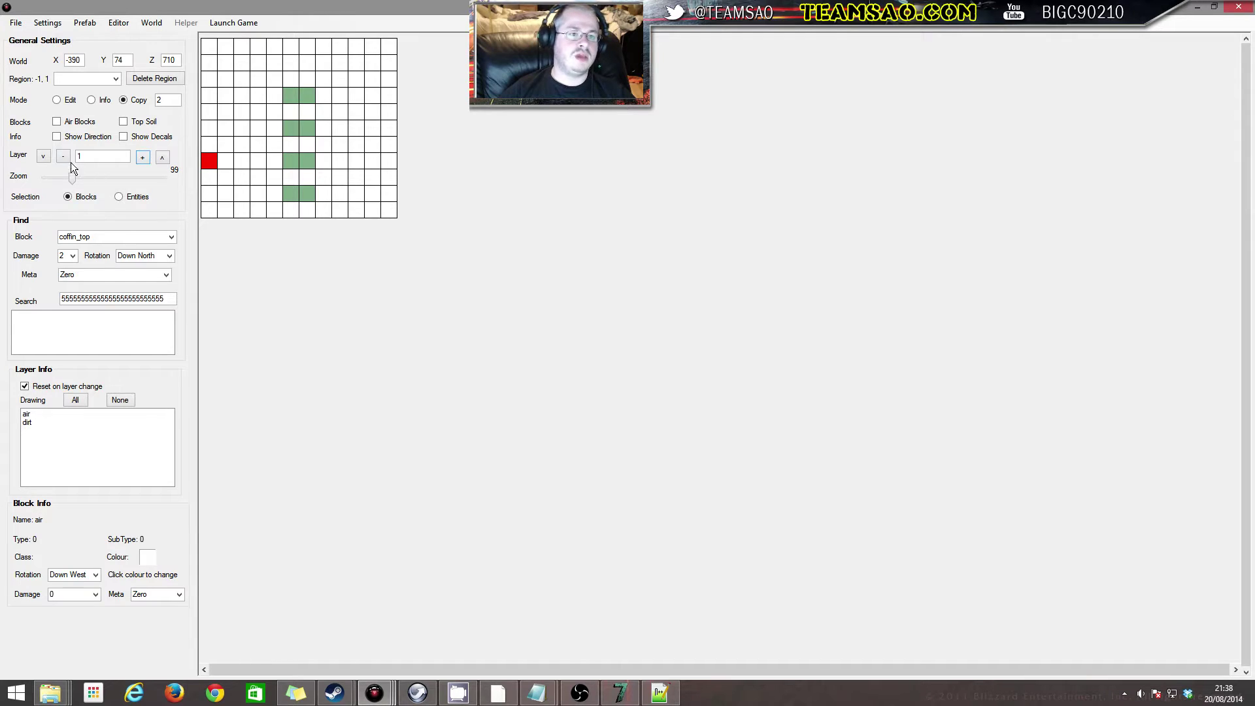
{"action": "left_click", "coordinate": [63, 157]}
{"action": "left_click", "coordinate": [141, 158]}
{"action": "left_click", "coordinate": [98, 27]}
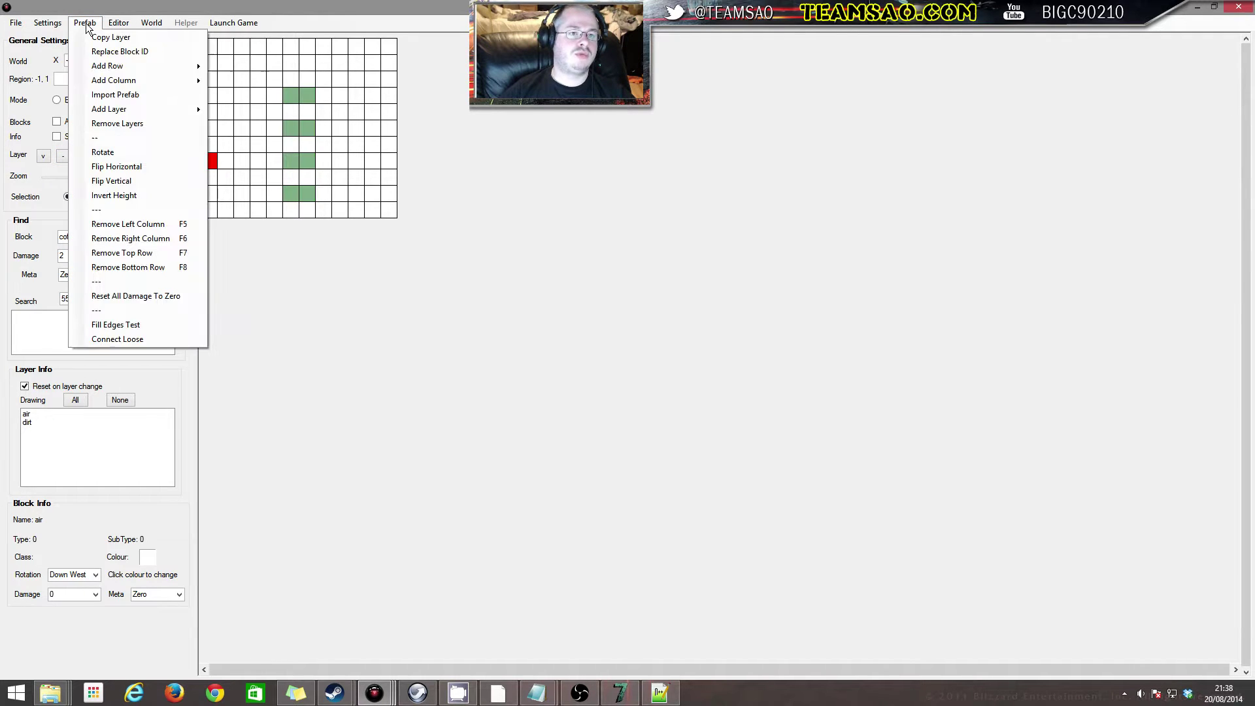
{"action": "mouse_move", "coordinate": [128, 109]}
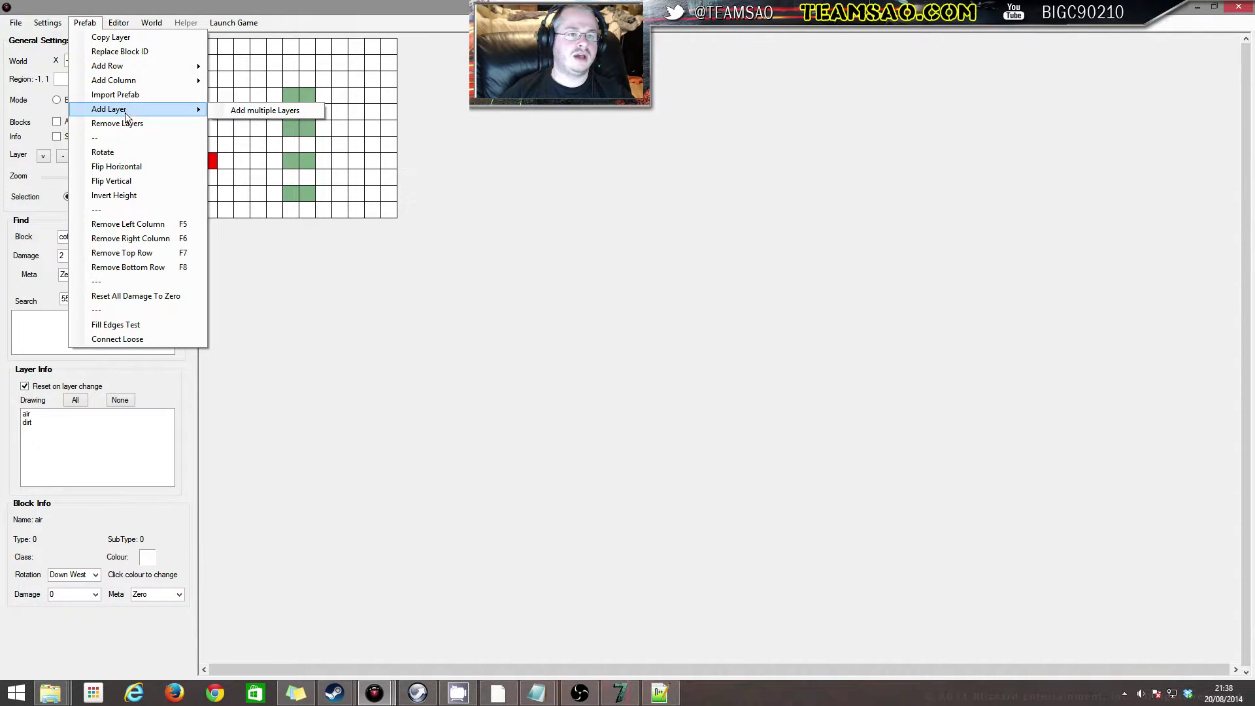
{"action": "left_click", "coordinate": [262, 108]}
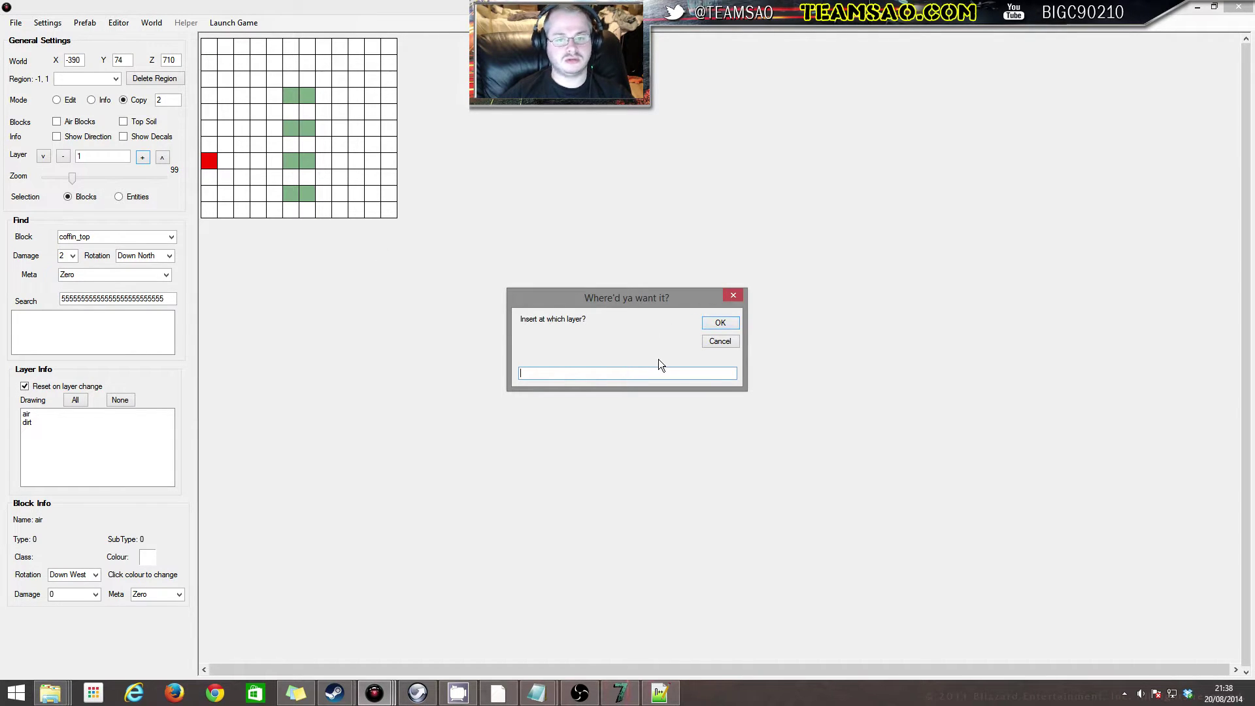
{"action": "left_click", "coordinate": [710, 324]}
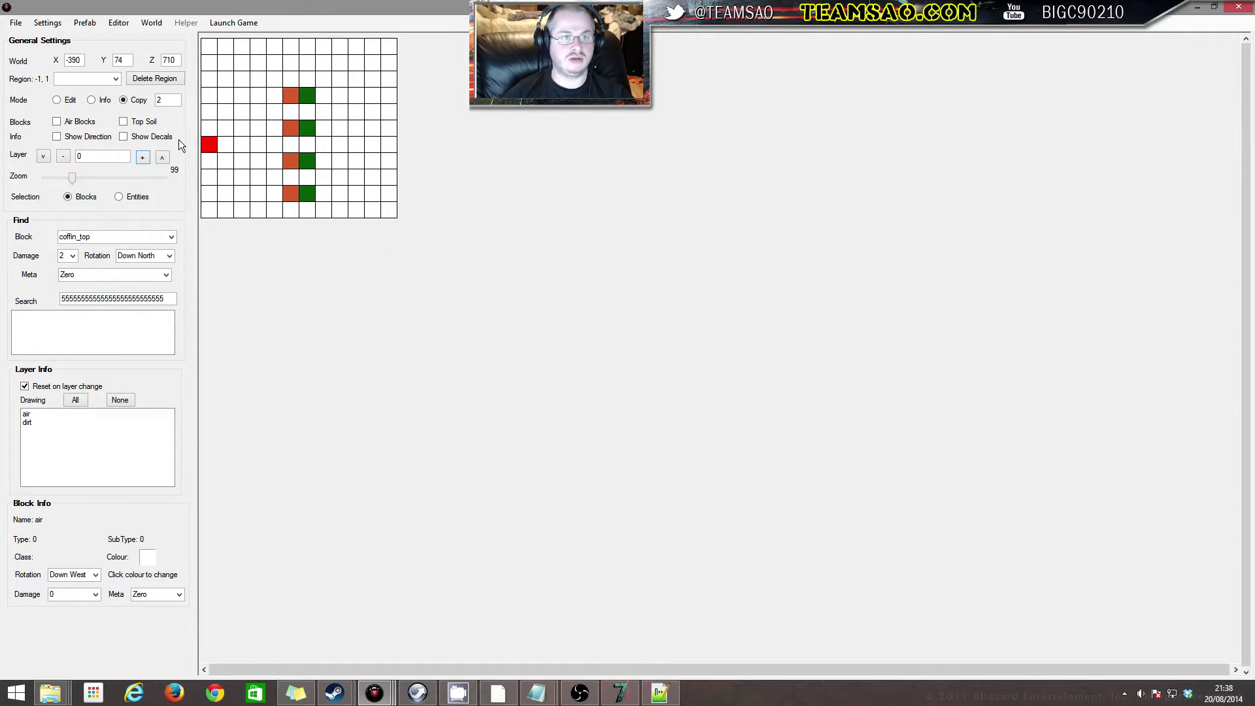
Step through layers 0 to 2 to compare the coffins, the dirt and the newly added layer
{"action": "left_click", "coordinate": [143, 158]}
{"action": "left_click", "coordinate": [143, 158]}
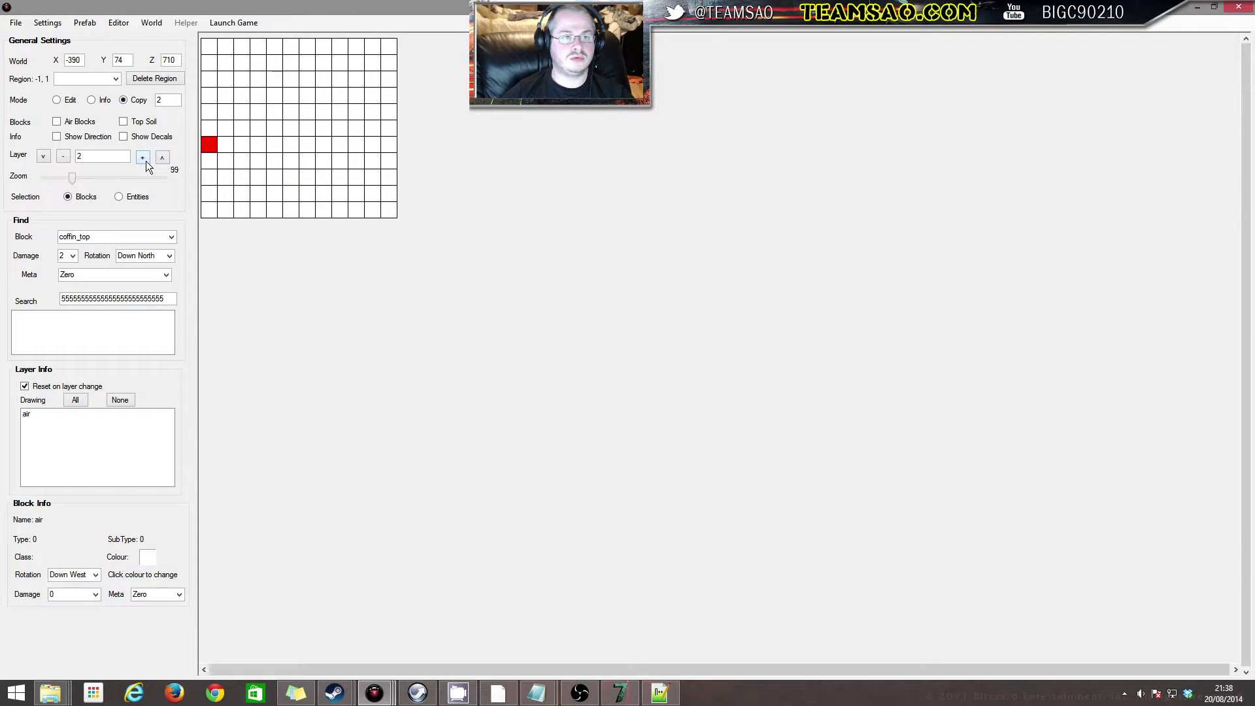
{"action": "left_click", "coordinate": [64, 156]}
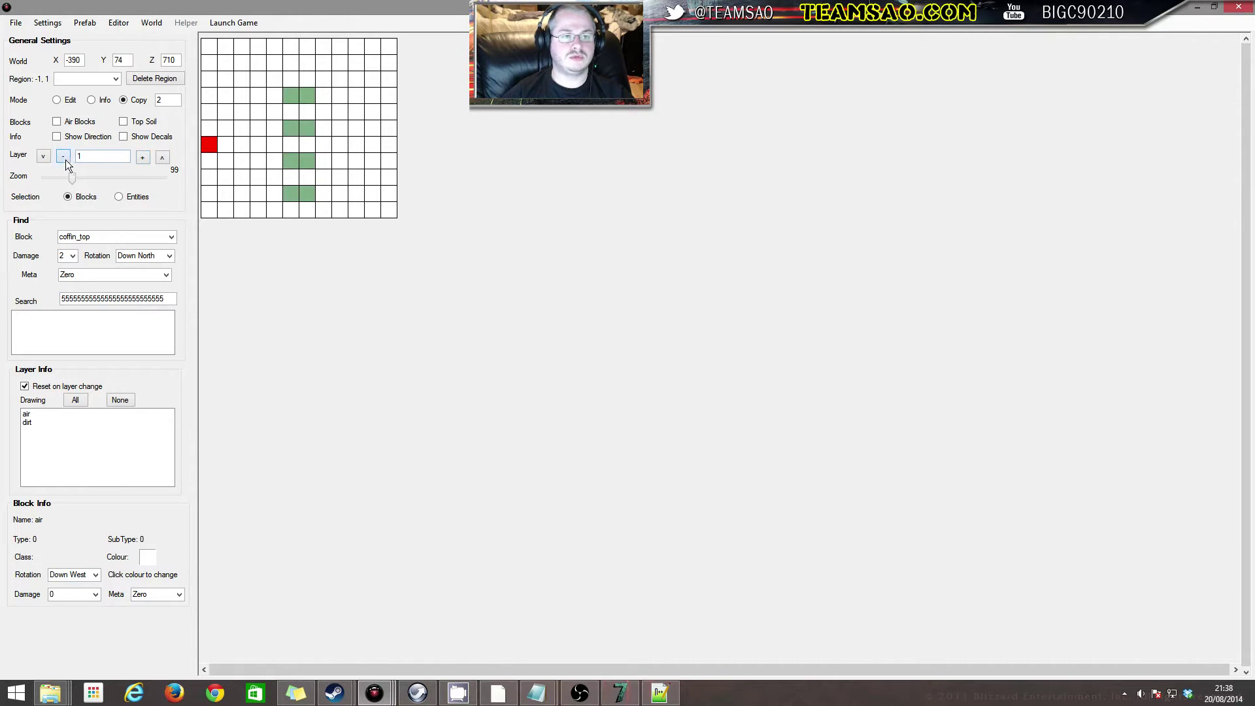
{"action": "left_click", "coordinate": [64, 156]}
{"action": "left_click", "coordinate": [142, 157]}
{"action": "left_click", "coordinate": [142, 158]}
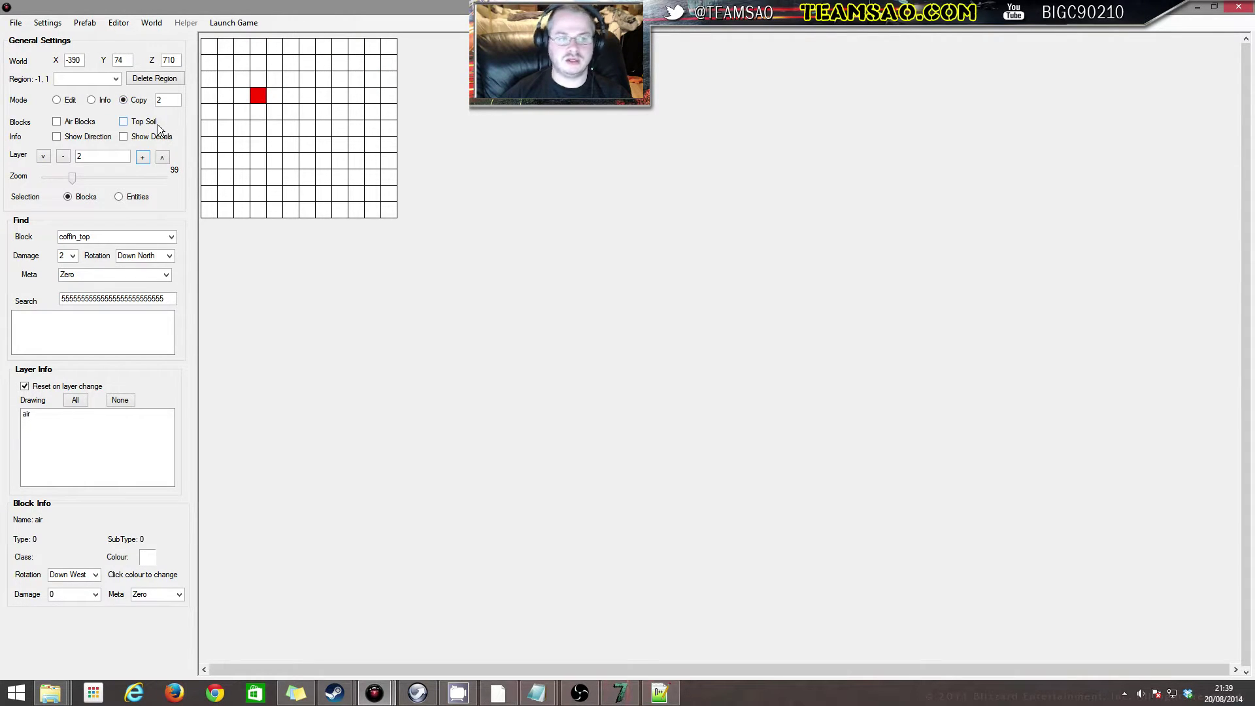
Switch the selection to Entities, browse the available entities and choose Zombie Crawler
{"action": "left_click", "coordinate": [118, 197]}
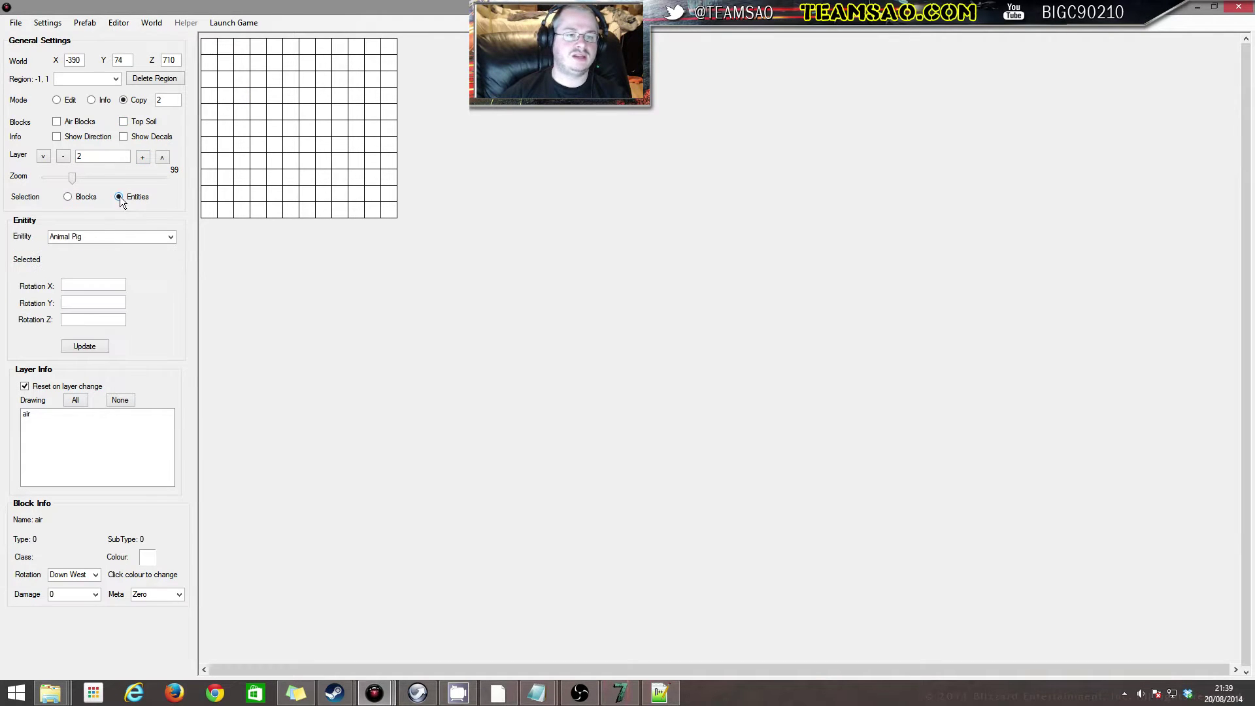
{"action": "left_click", "coordinate": [171, 239]}
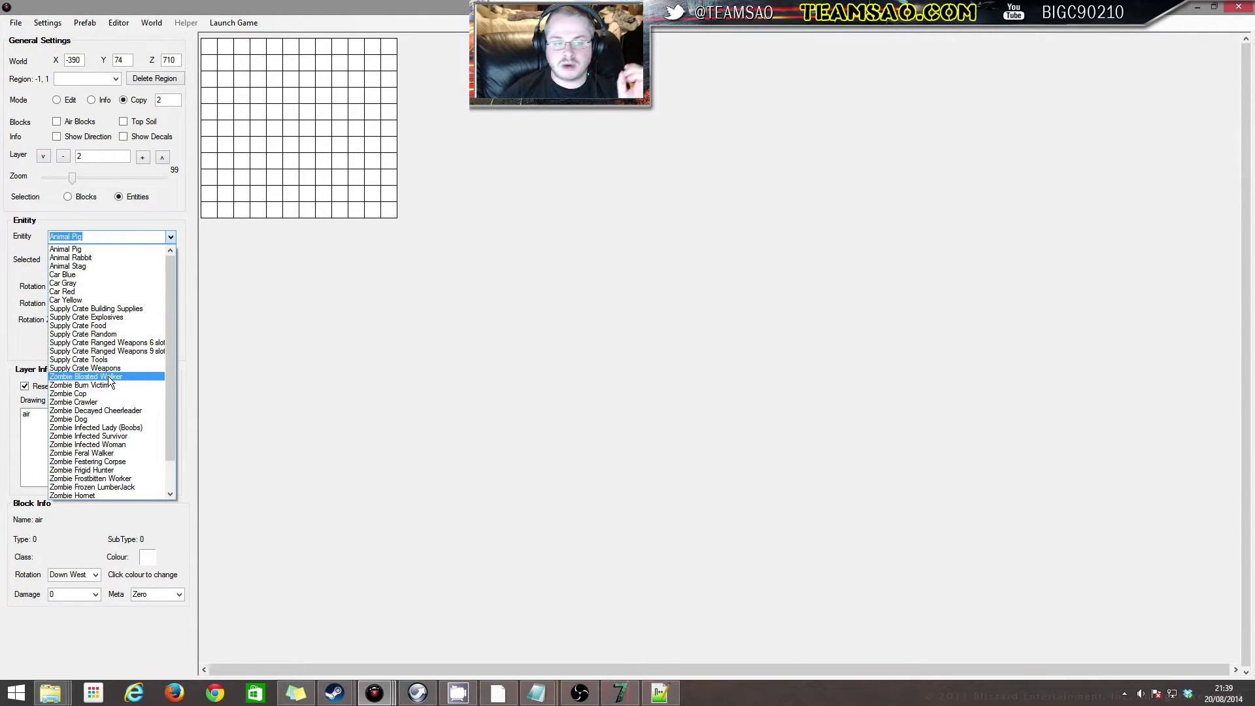
{"action": "scroll", "coordinate": [116, 438], "scroll_direction": "down", "scroll_amount": 2}
{"action": "scroll", "coordinate": [117, 439], "scroll_direction": "up", "scroll_amount": 2}
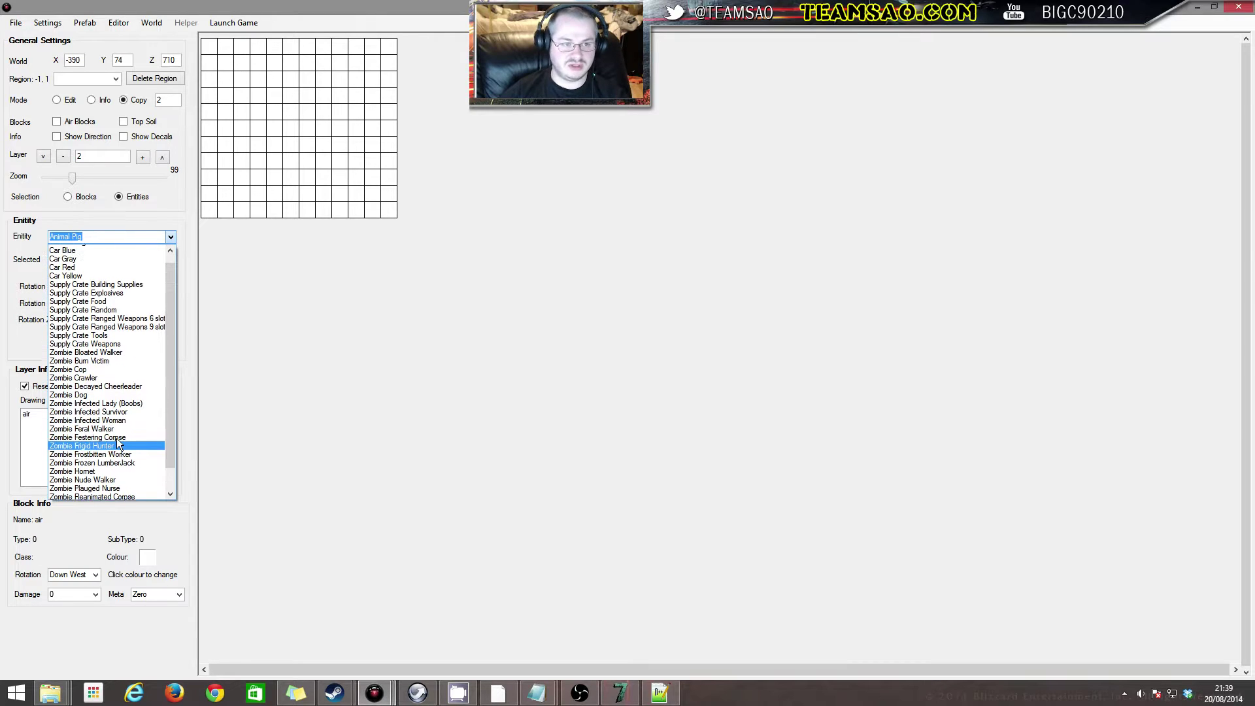
{"action": "scroll", "coordinate": [116, 386], "scroll_direction": "down", "scroll_amount": 2}
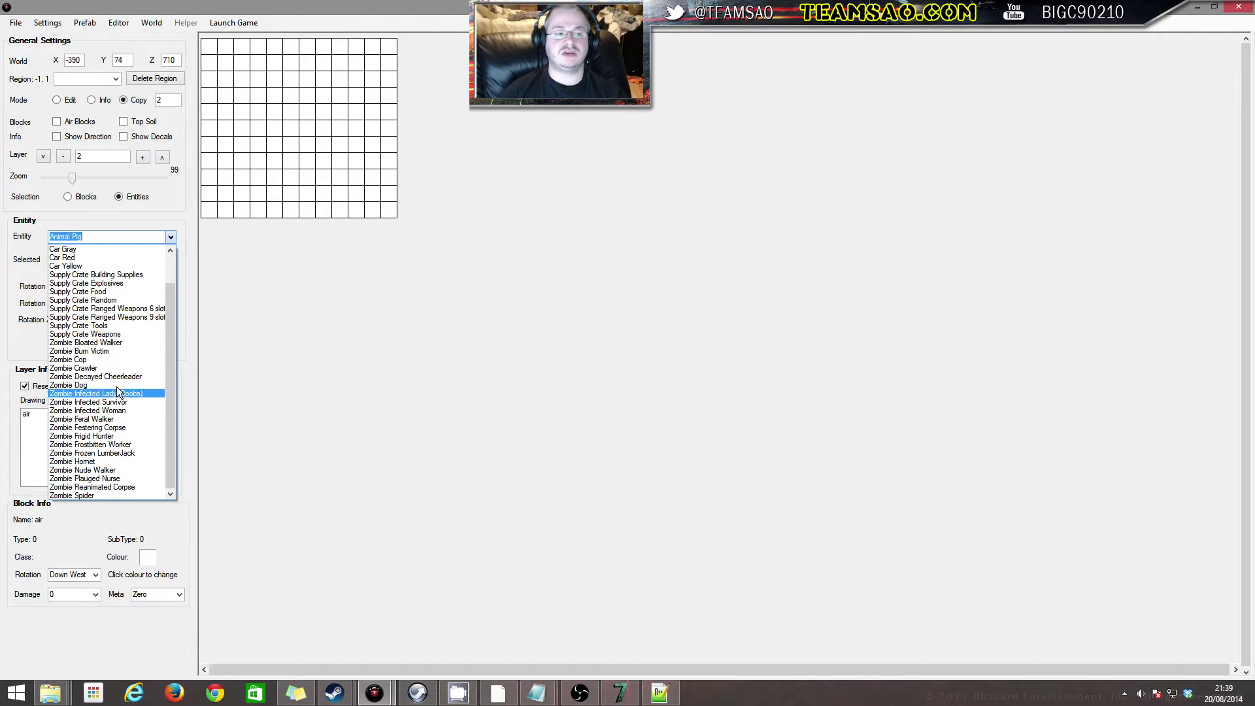
{"action": "scroll", "coordinate": [117, 385], "scroll_direction": "up", "scroll_amount": 2}
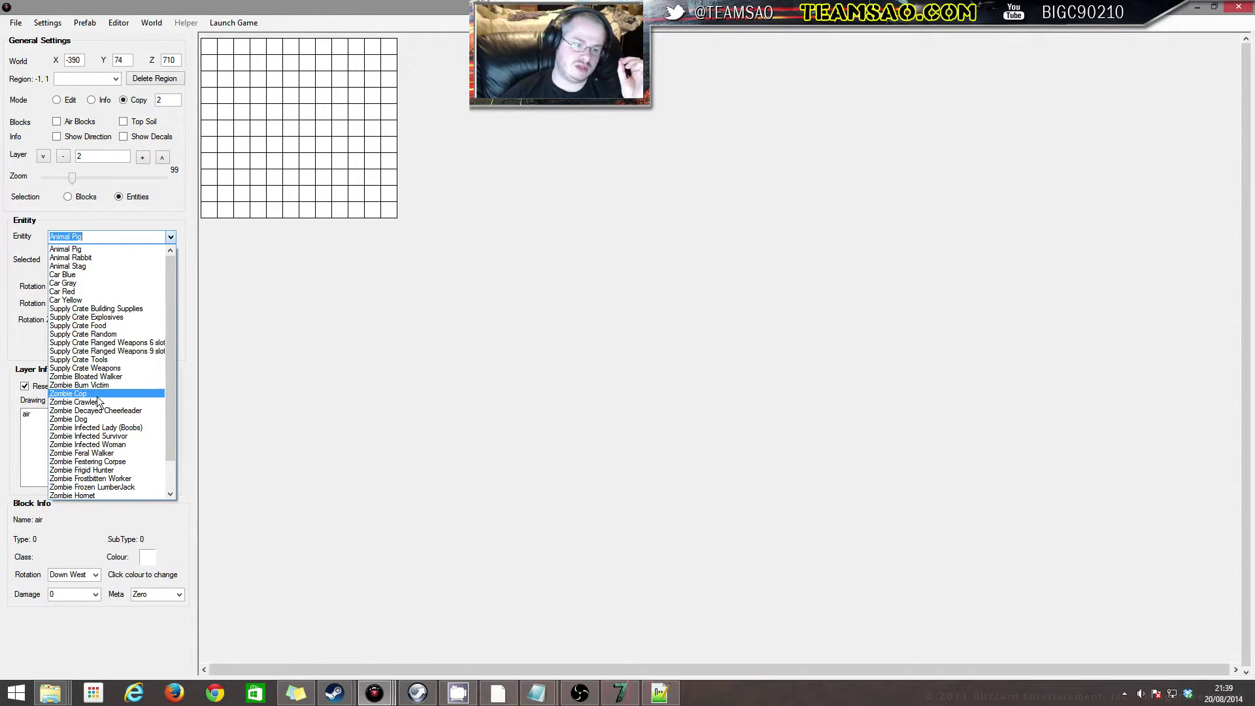
{"action": "left_click", "coordinate": [77, 402]}
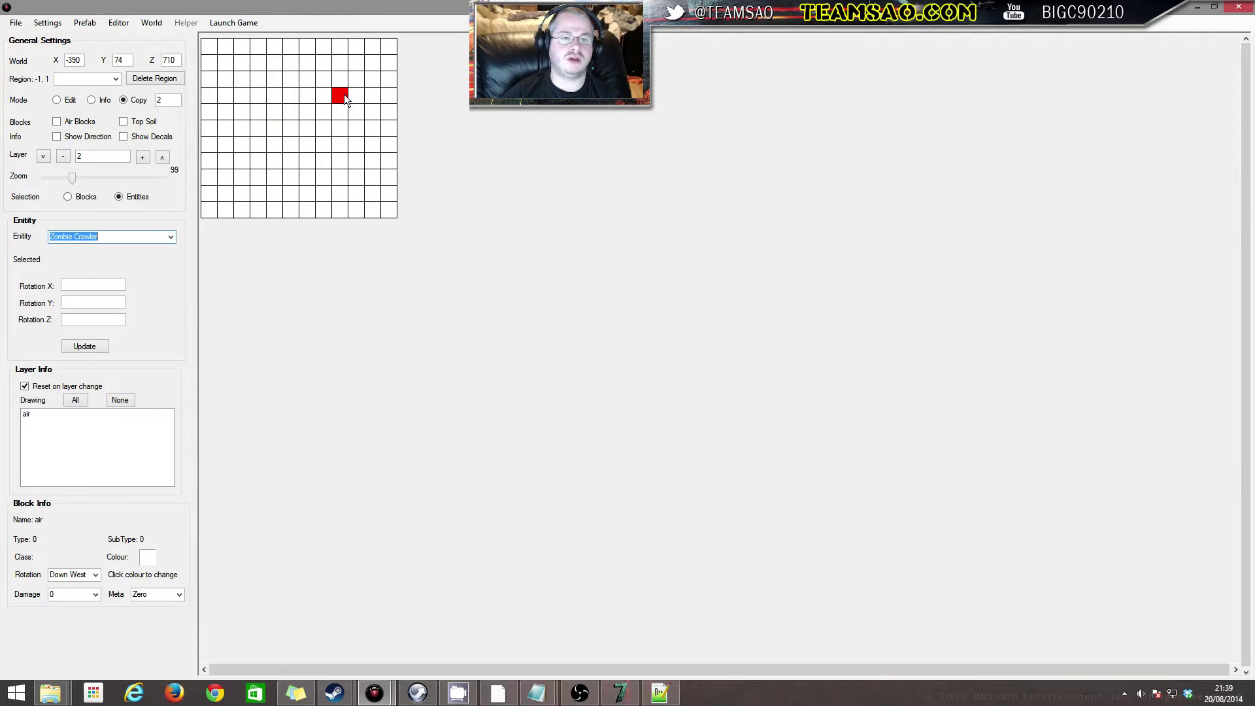
In Edit mode, place the Zombie Crawler on layer 2 directly above the left block of the uppermost grave
{"action": "left_click", "coordinate": [144, 162]}
{"action": "left_click", "coordinate": [64, 158]}
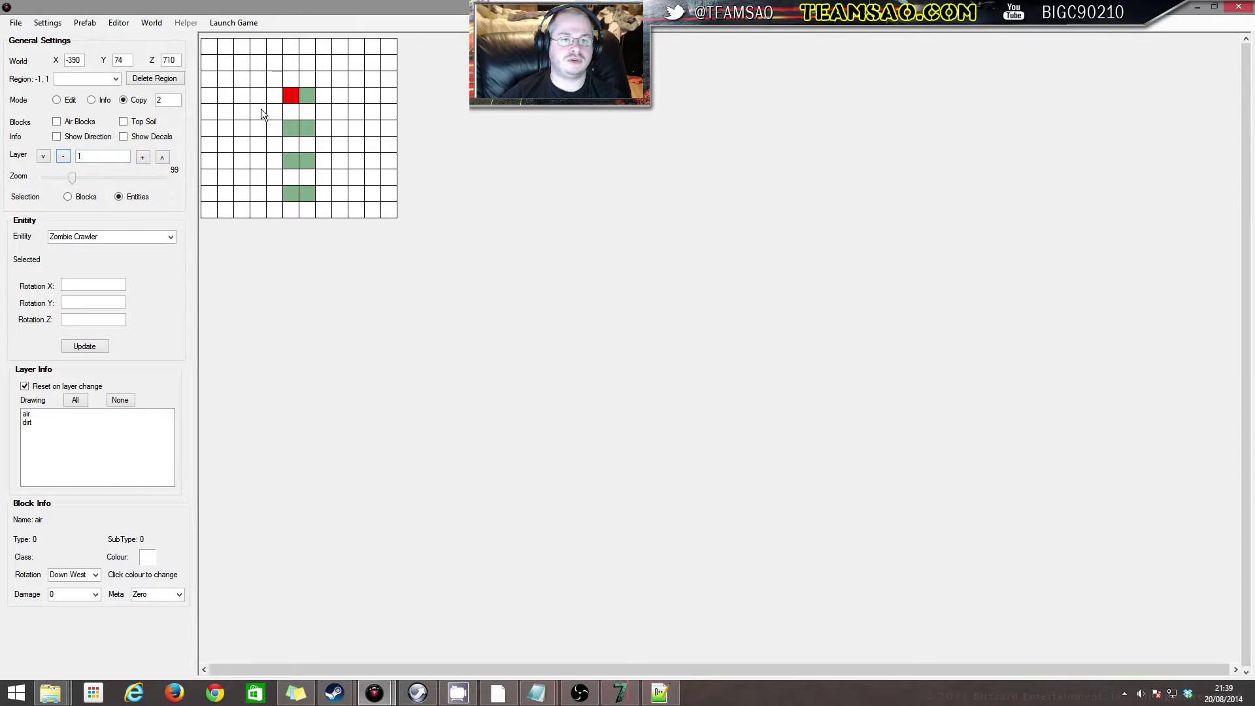
{"action": "left_click", "coordinate": [142, 157]}
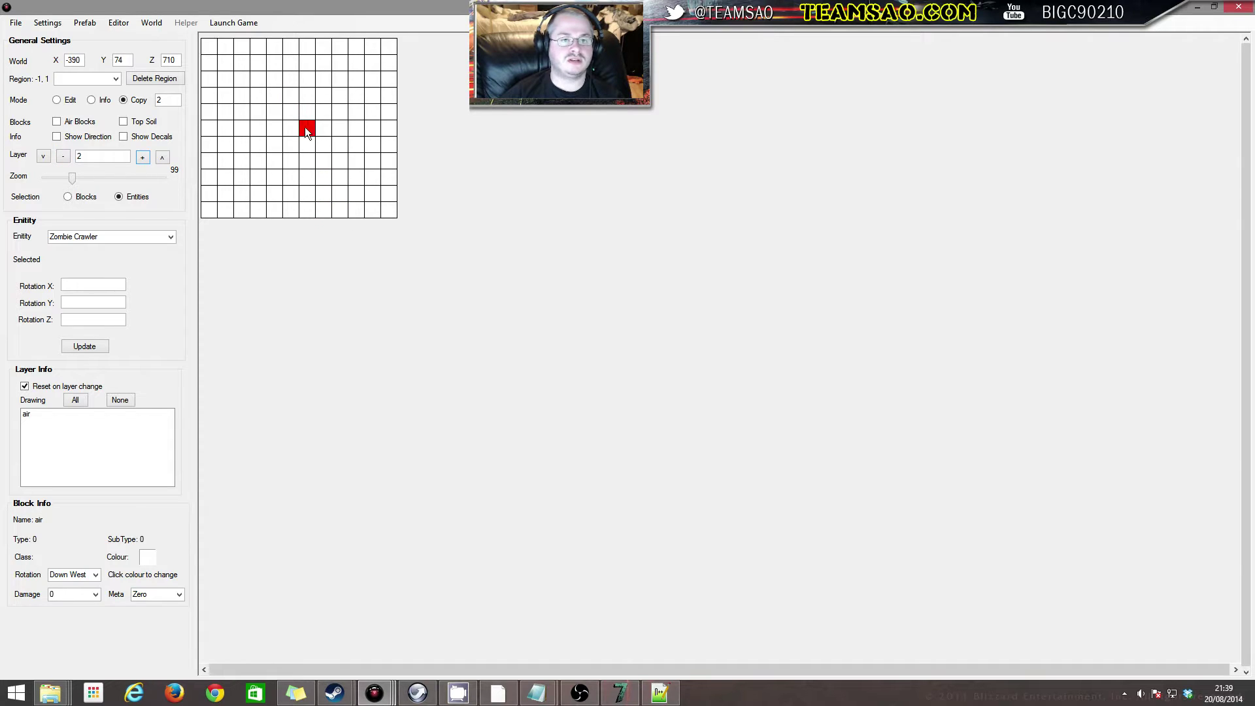
{"action": "left_click", "coordinate": [57, 100]}
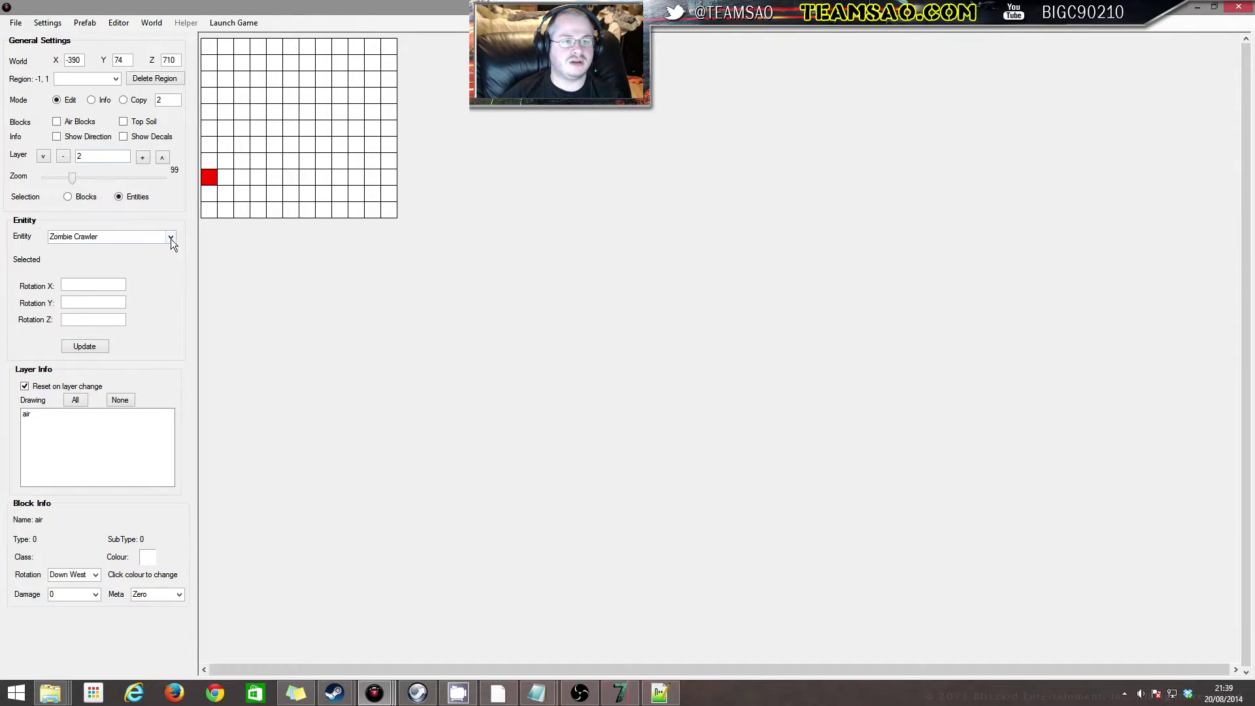
{"action": "left_click", "coordinate": [62, 156]}
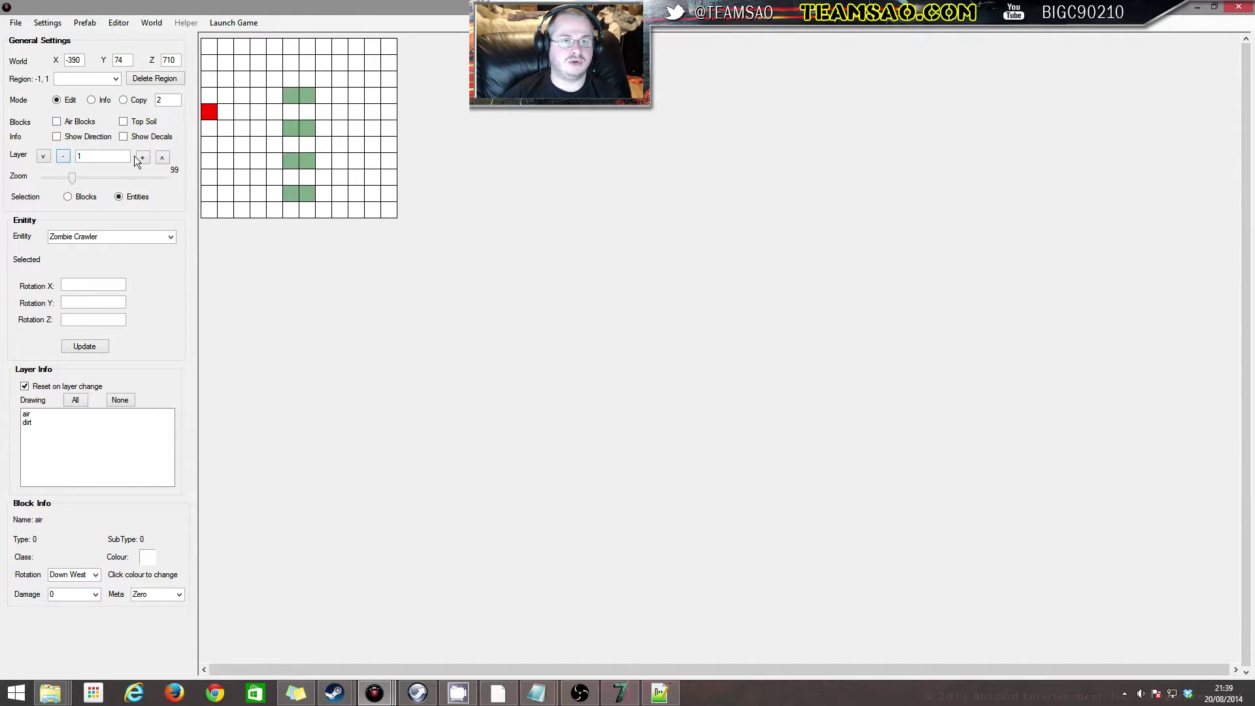
{"action": "left_click", "coordinate": [143, 157]}
{"action": "left_click", "coordinate": [290, 96]}
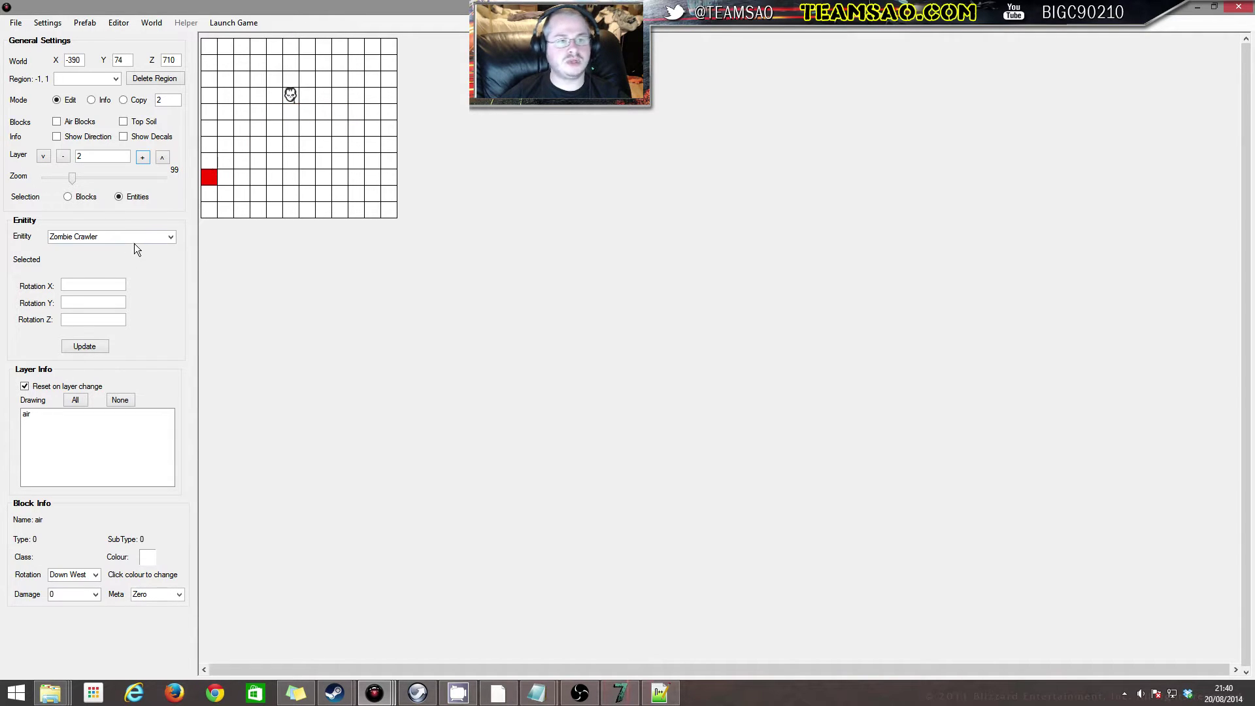
Place a Car Red entity on layer 2 in the ninth row, tenth column, and inspect it in Info mode
{"action": "left_click", "coordinate": [172, 235]}
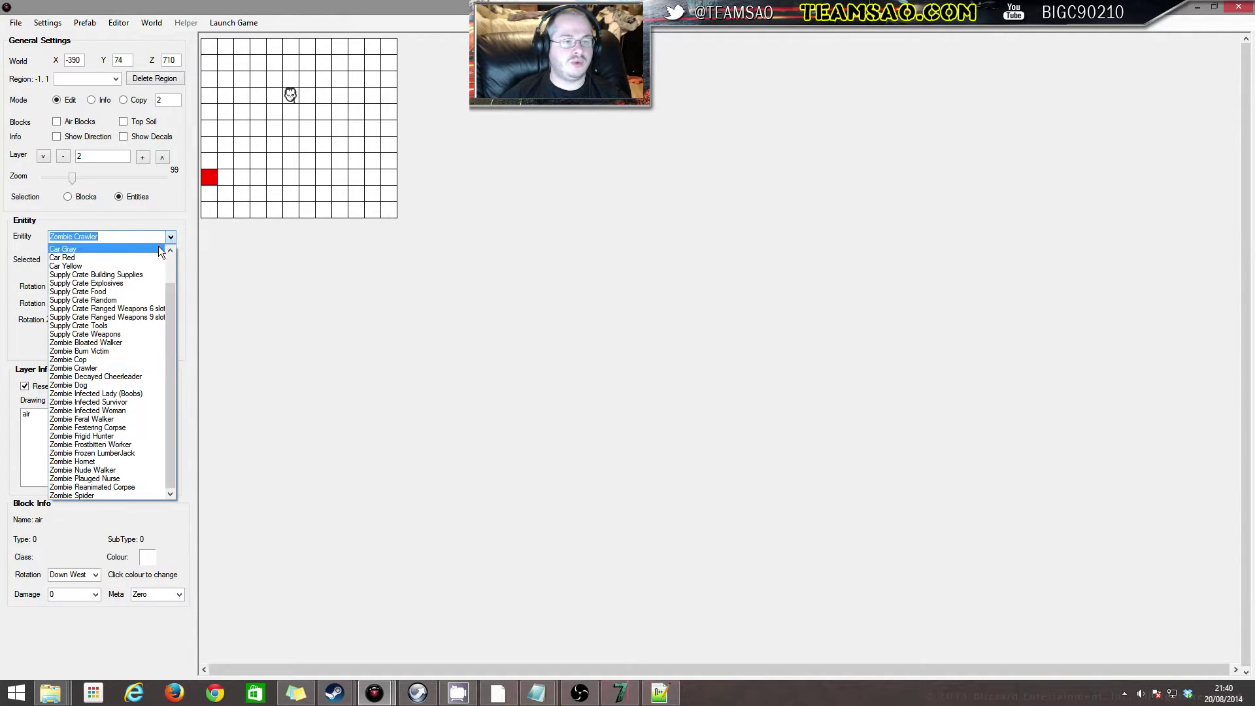
{"action": "left_click", "coordinate": [131, 259]}
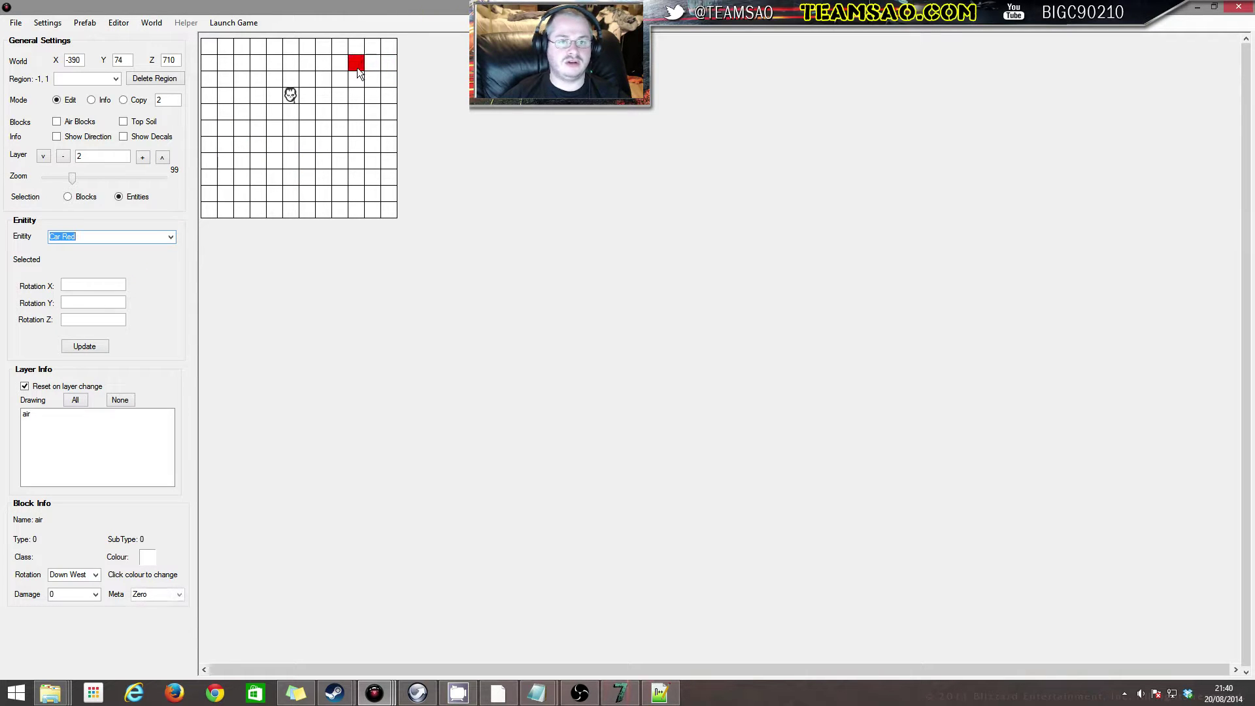
{"action": "left_click", "coordinate": [358, 179]}
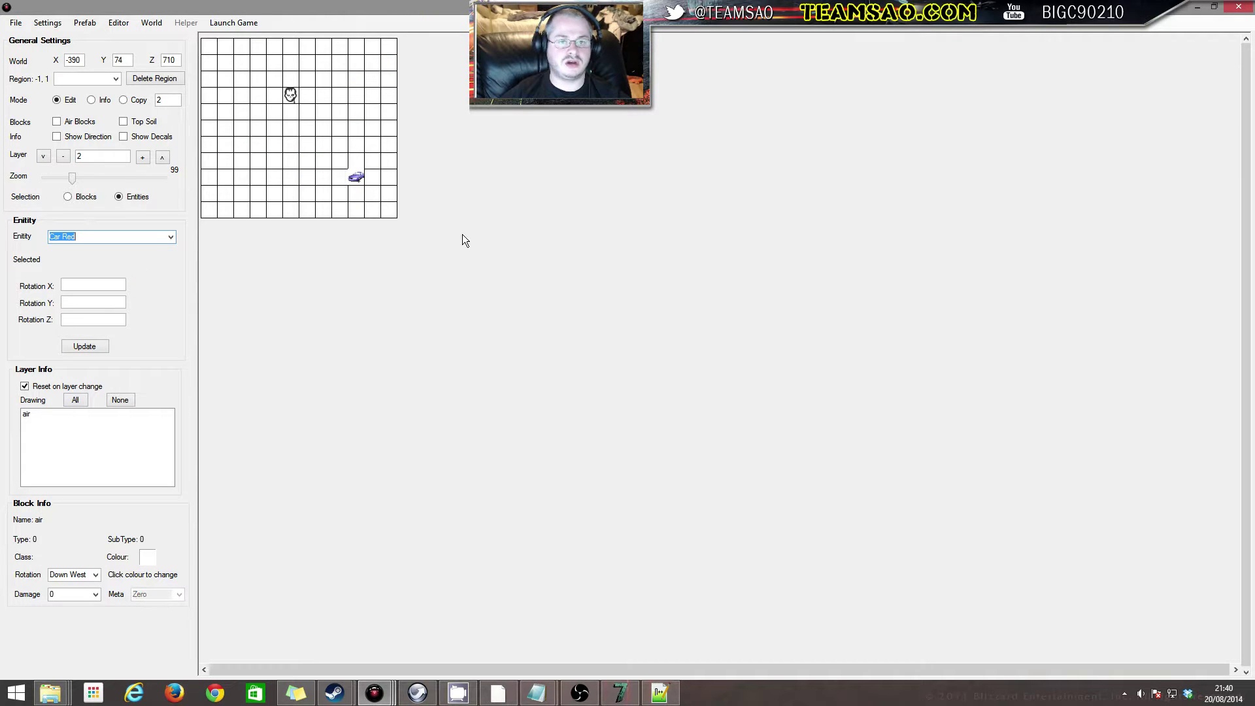
{"action": "left_click", "coordinate": [92, 101]}
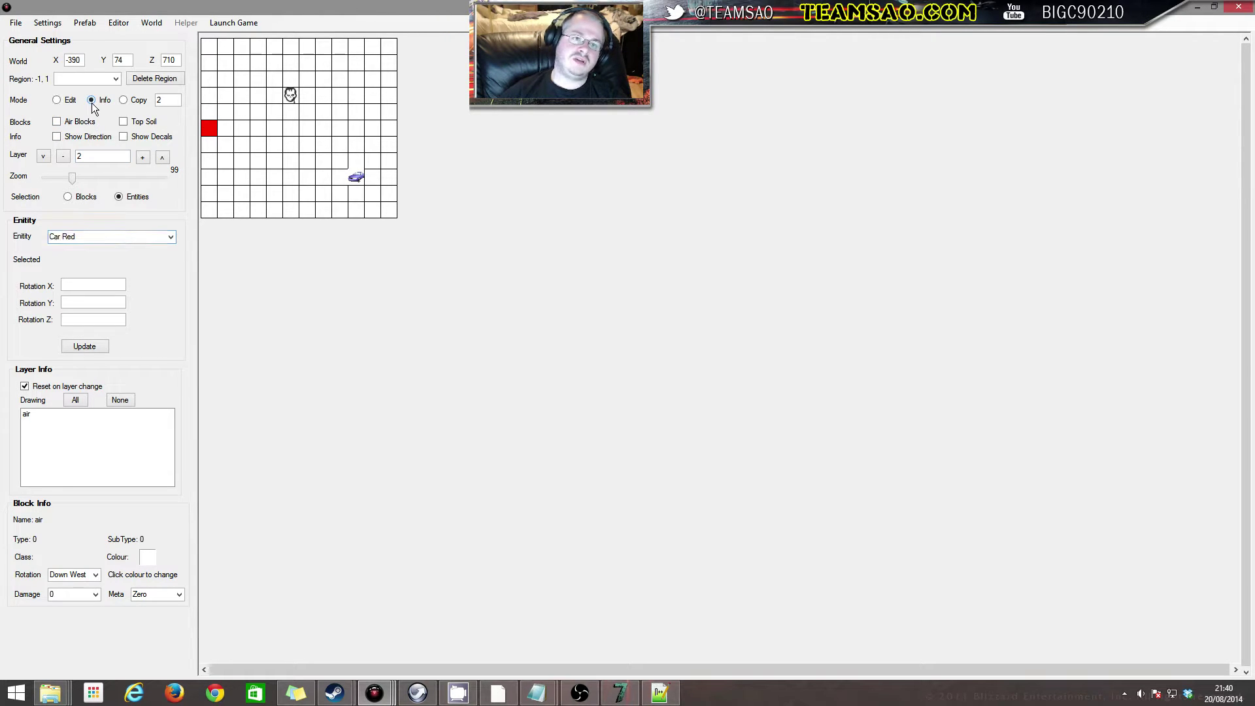
{"action": "left_click", "coordinate": [356, 176]}
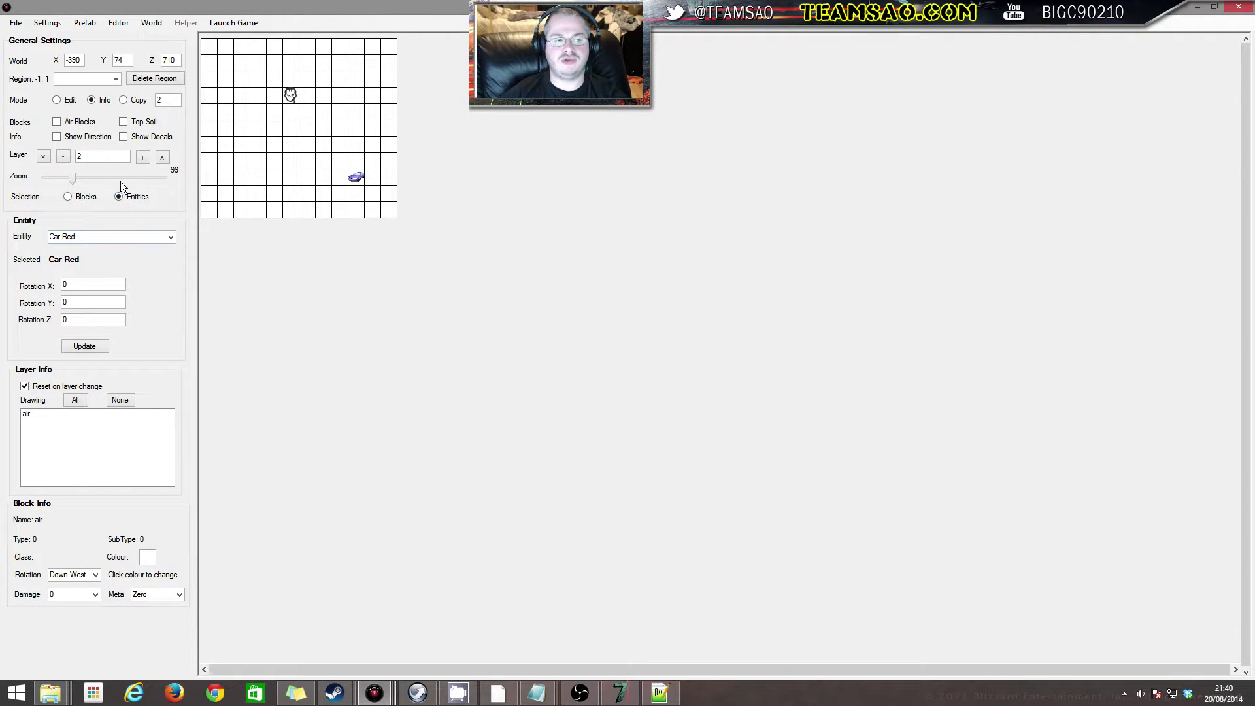
Return to Edit mode and place a Car Yellow entity on layer 2 in the ninth row, third column
{"action": "left_click", "coordinate": [69, 197]}
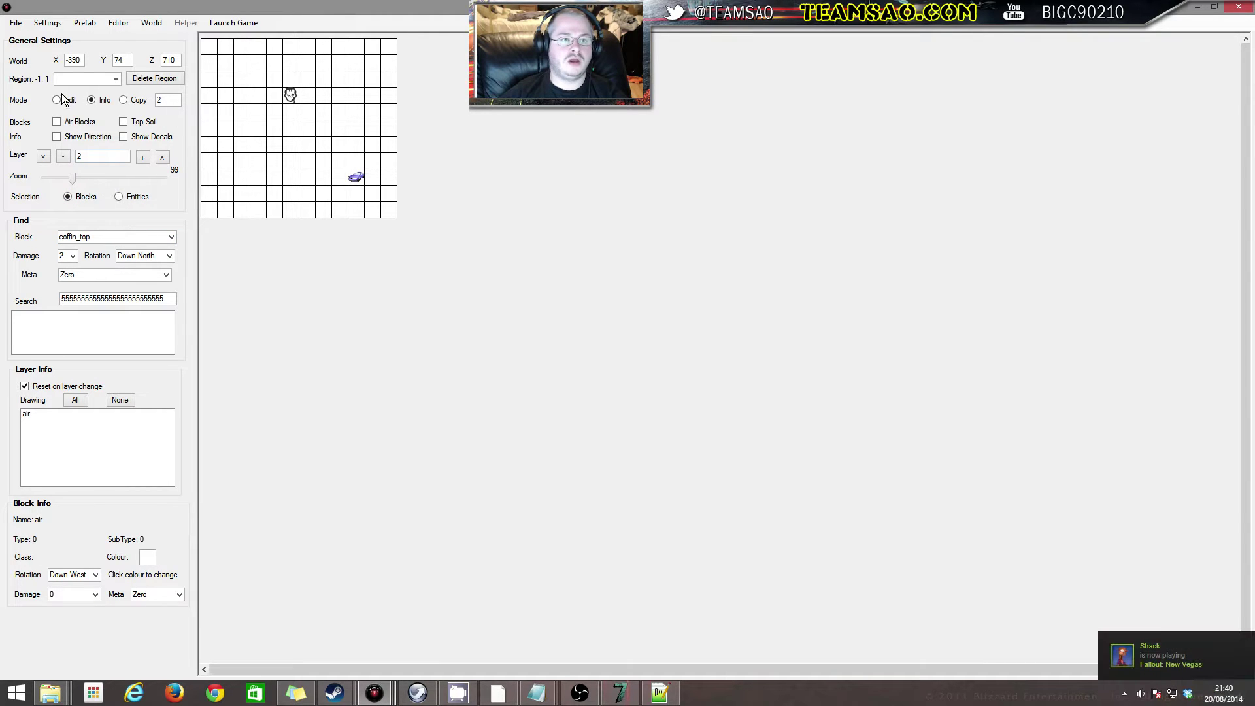
{"action": "left_click", "coordinate": [118, 197]}
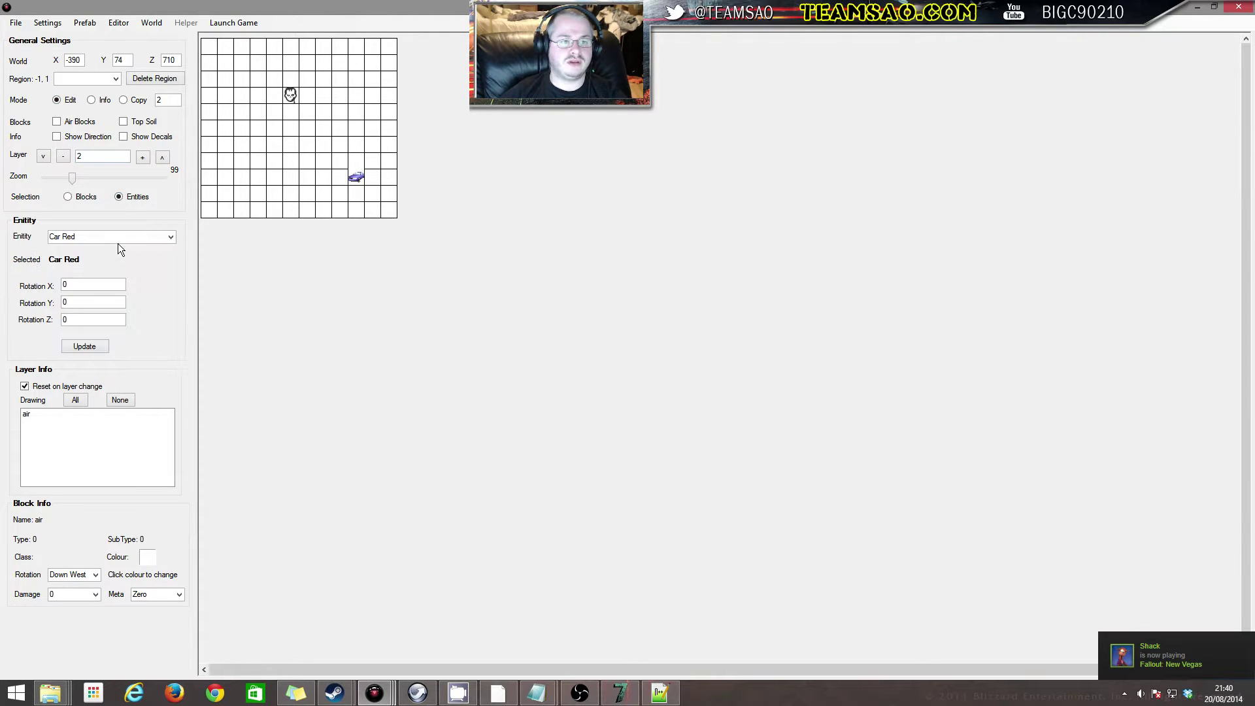
{"action": "left_click", "coordinate": [118, 235]}
{"action": "left_click", "coordinate": [170, 237]}
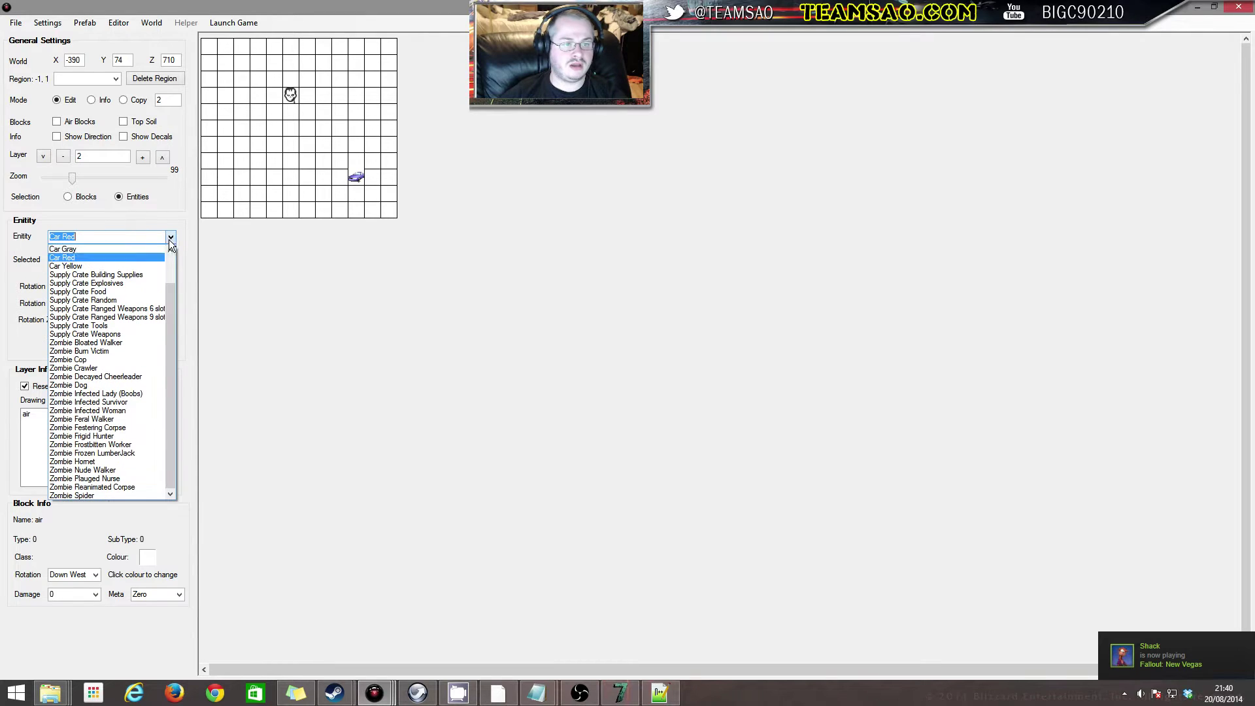
{"action": "left_click", "coordinate": [112, 266]}
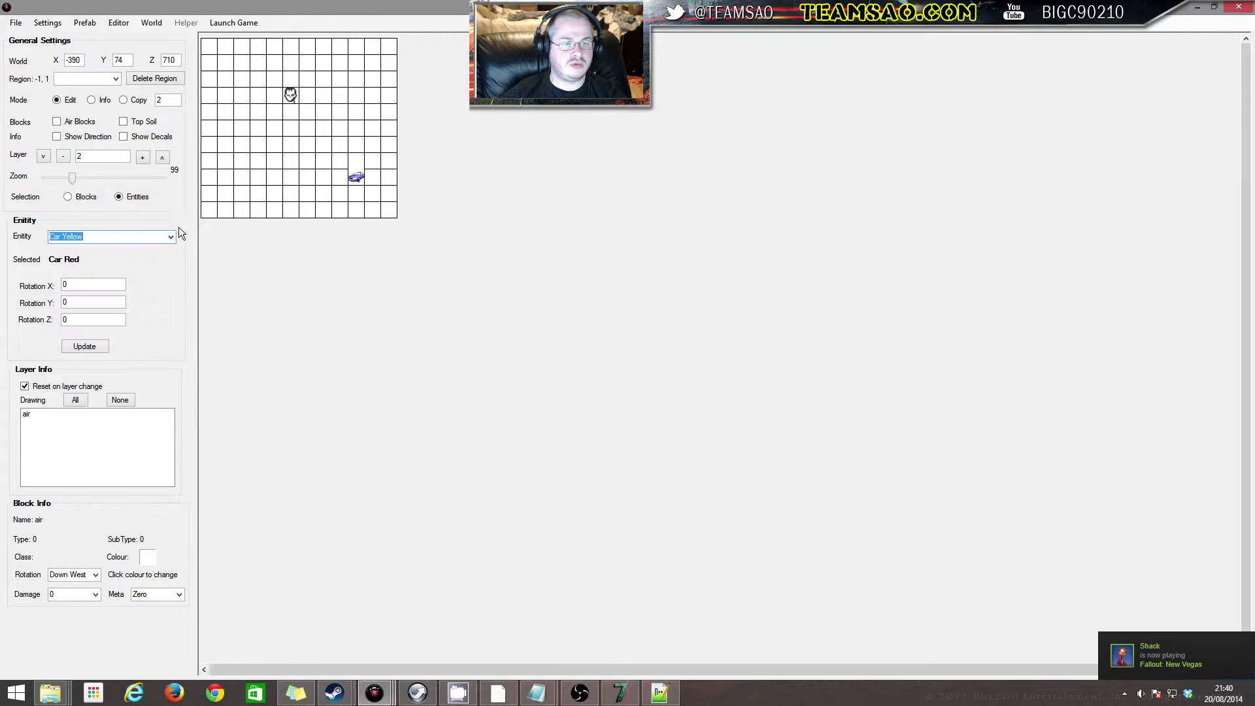
{"action": "left_click", "coordinate": [244, 180]}
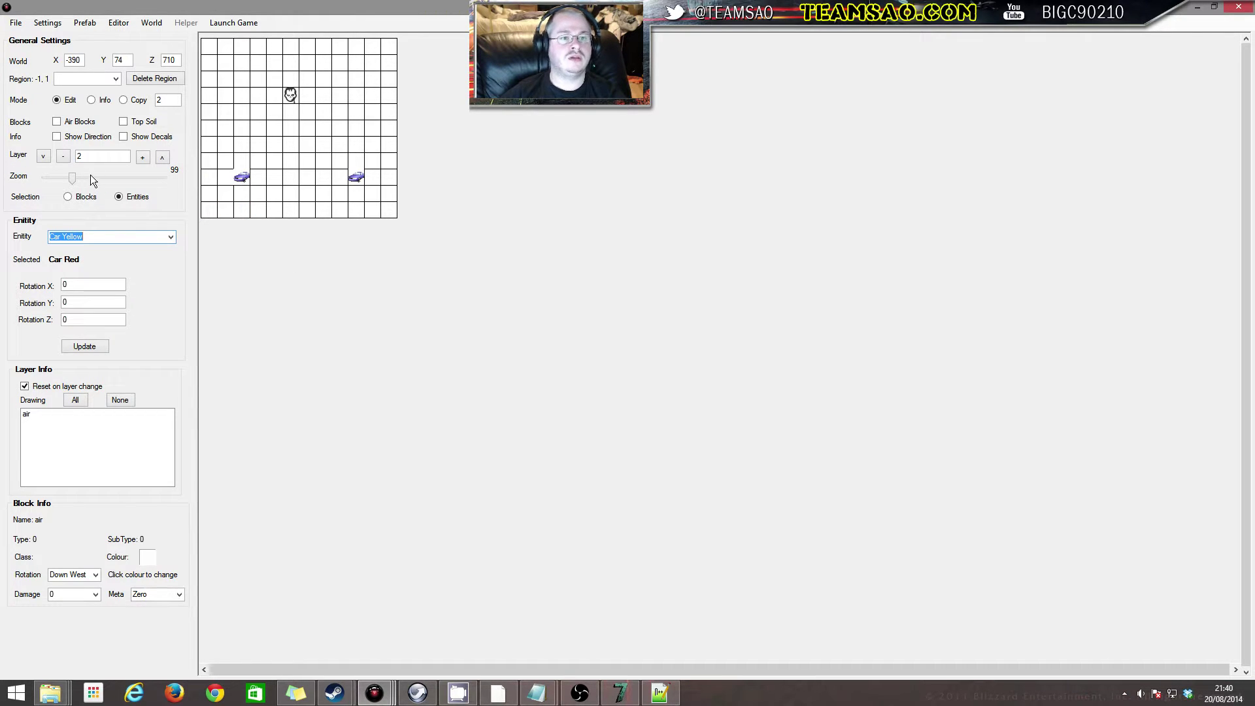
Select the Car Yellow entity in Info mode and set its Rotation Y to 90
{"action": "left_click", "coordinate": [91, 100]}
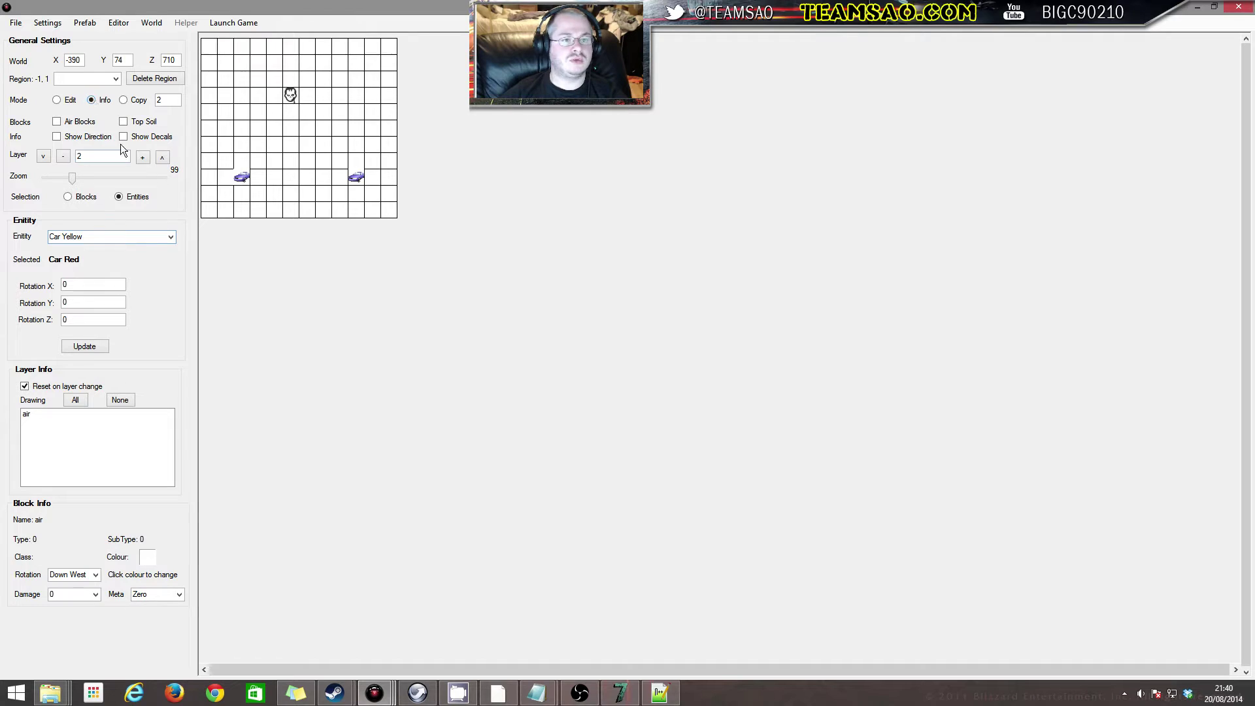
{"action": "left_click", "coordinate": [238, 179]}
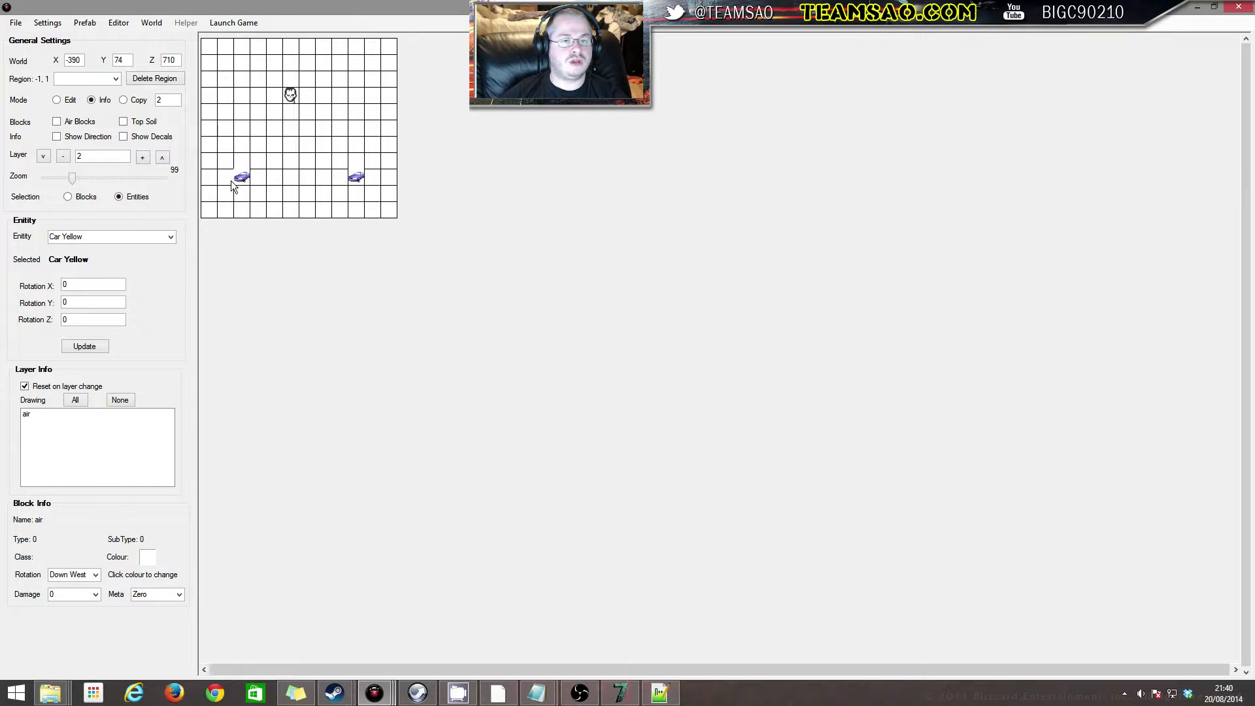
{"action": "double_click", "coordinate": [81, 282]}
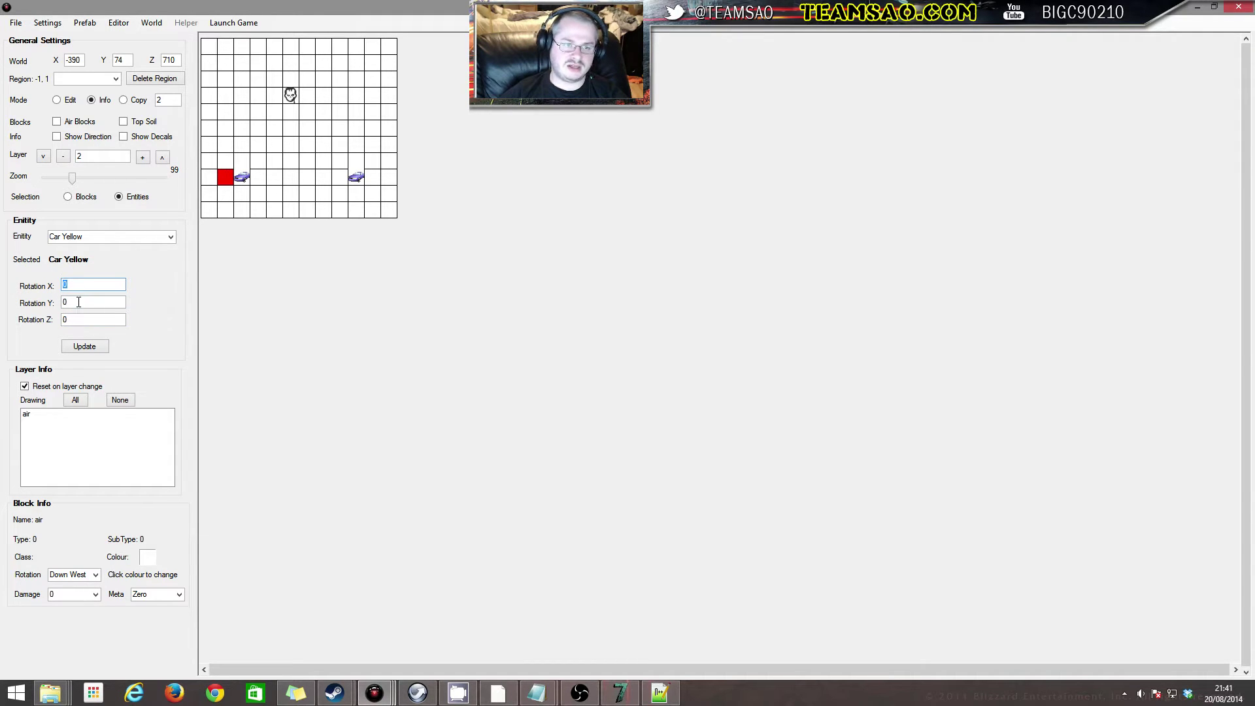
{"action": "double_click", "coordinate": [78, 302]}
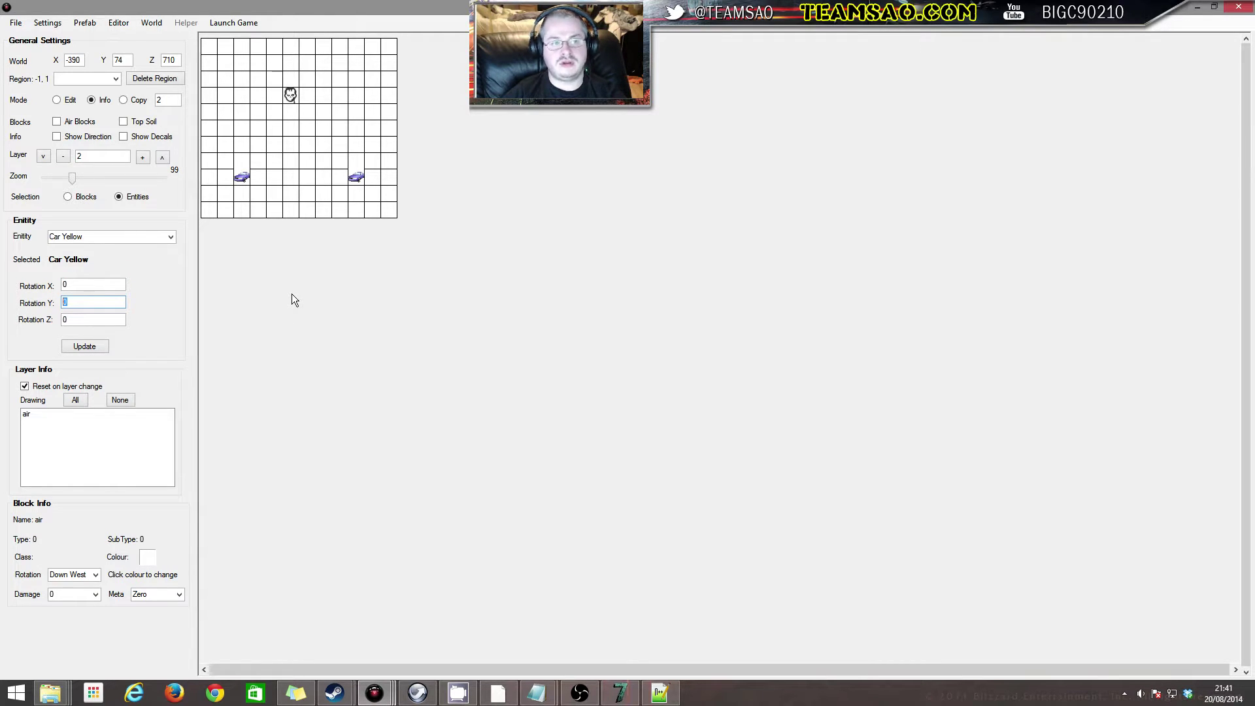
{"action": "type", "text": "90"}
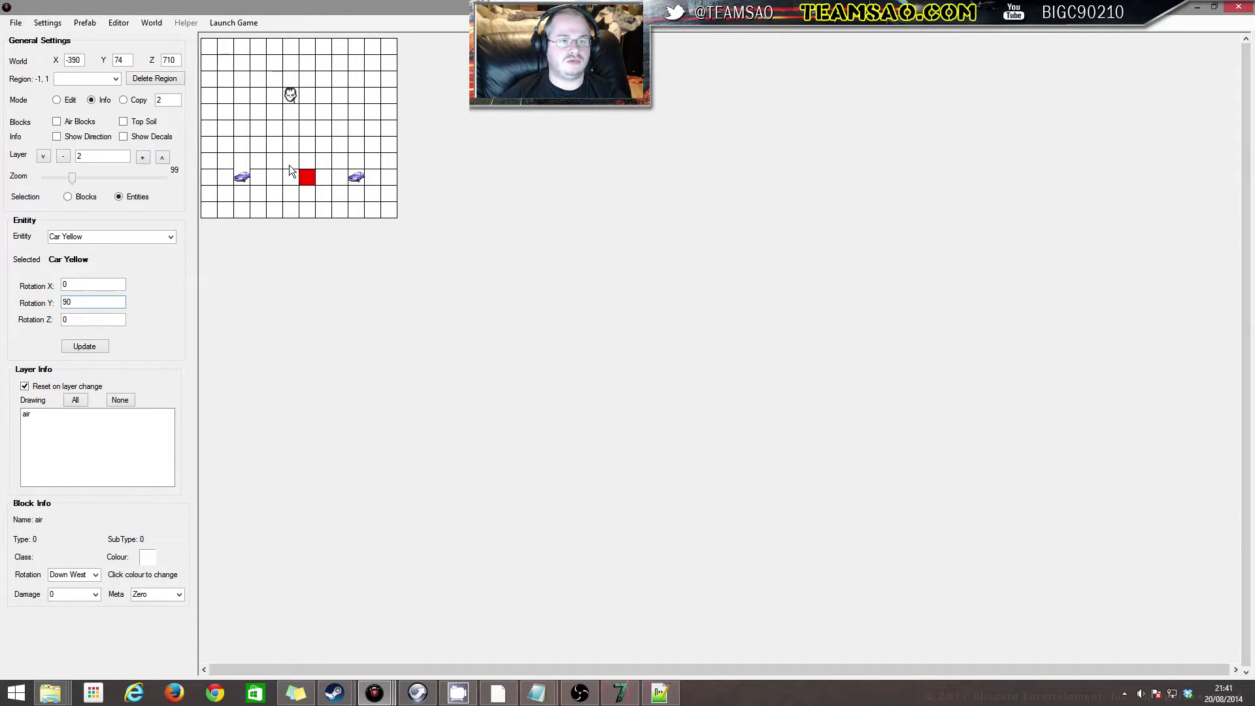
{"action": "left_click", "coordinate": [15, 22]}
{"action": "left_click", "coordinate": [15, 22]}
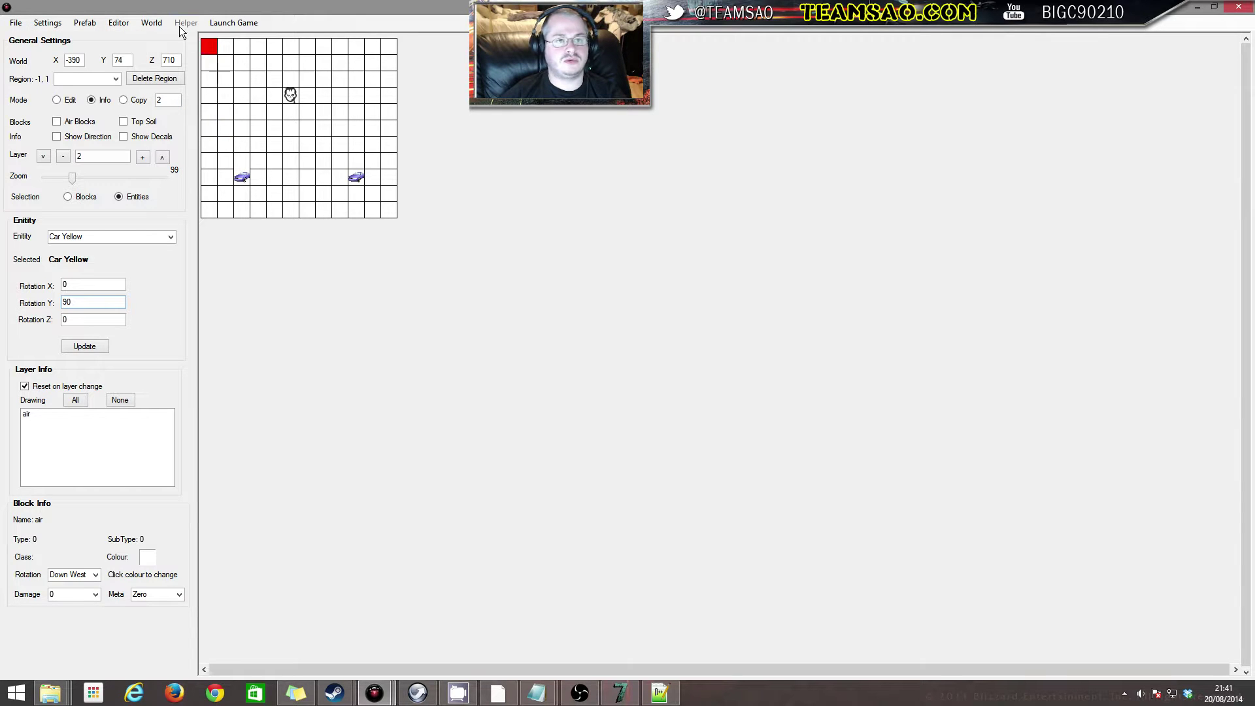
Insert the prefab into the Navezgane world, switch to 7 Days To Die and continue the YouTubeAdvanced save
{"action": "left_click", "coordinate": [156, 24]}
{"action": "mouse_move", "coordinate": [166, 38]}
{"action": "mouse_move", "coordinate": [306, 42]}
{"action": "left_click", "coordinate": [425, 55]}
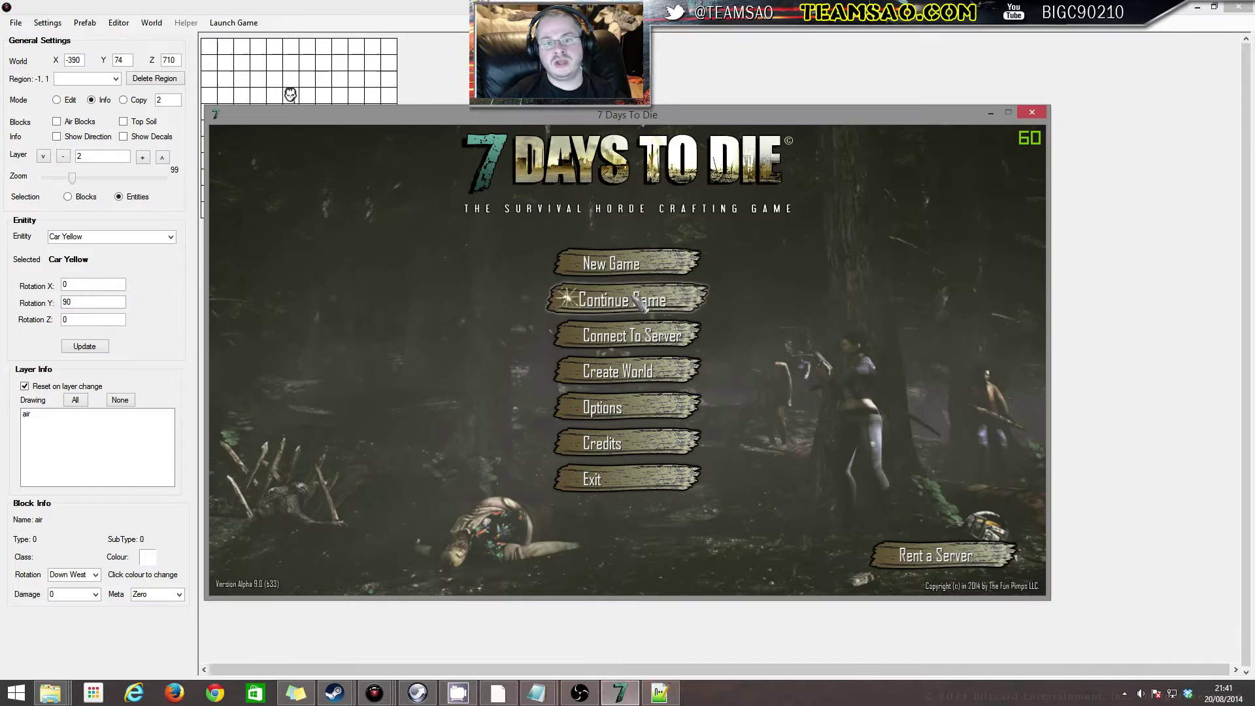
{"action": "left_click", "coordinate": [630, 297]}
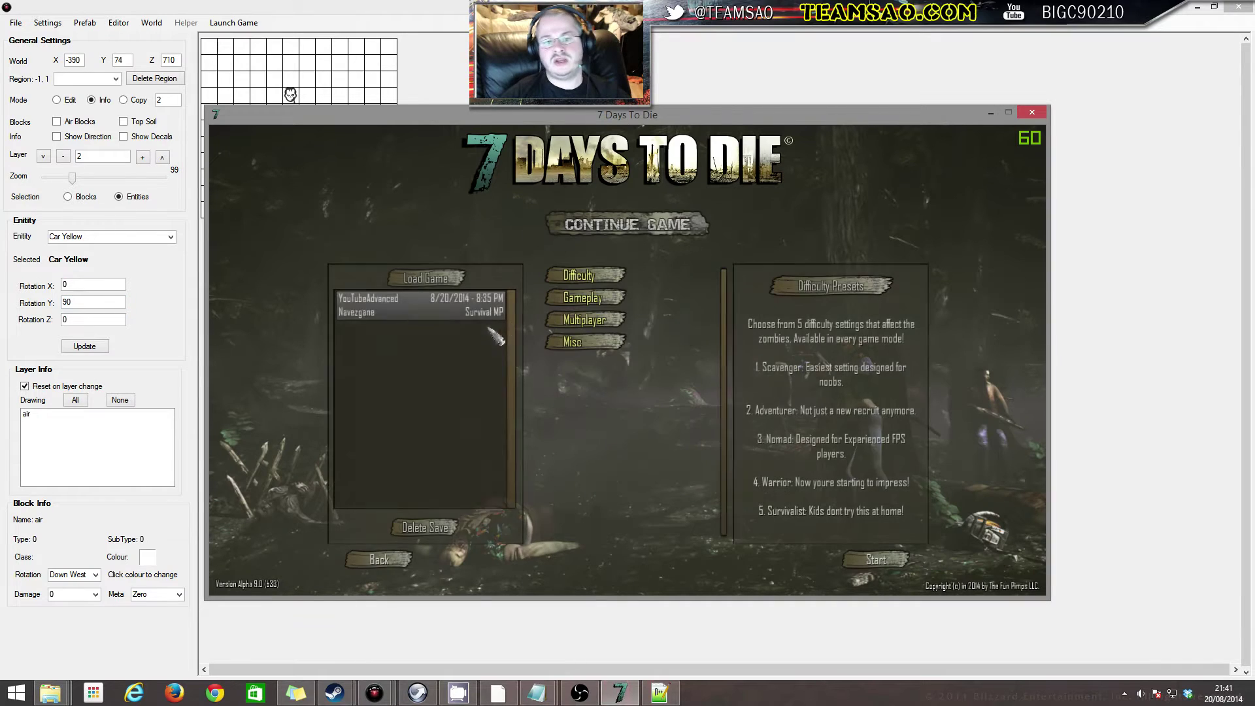
{"action": "left_click", "coordinate": [875, 560]}
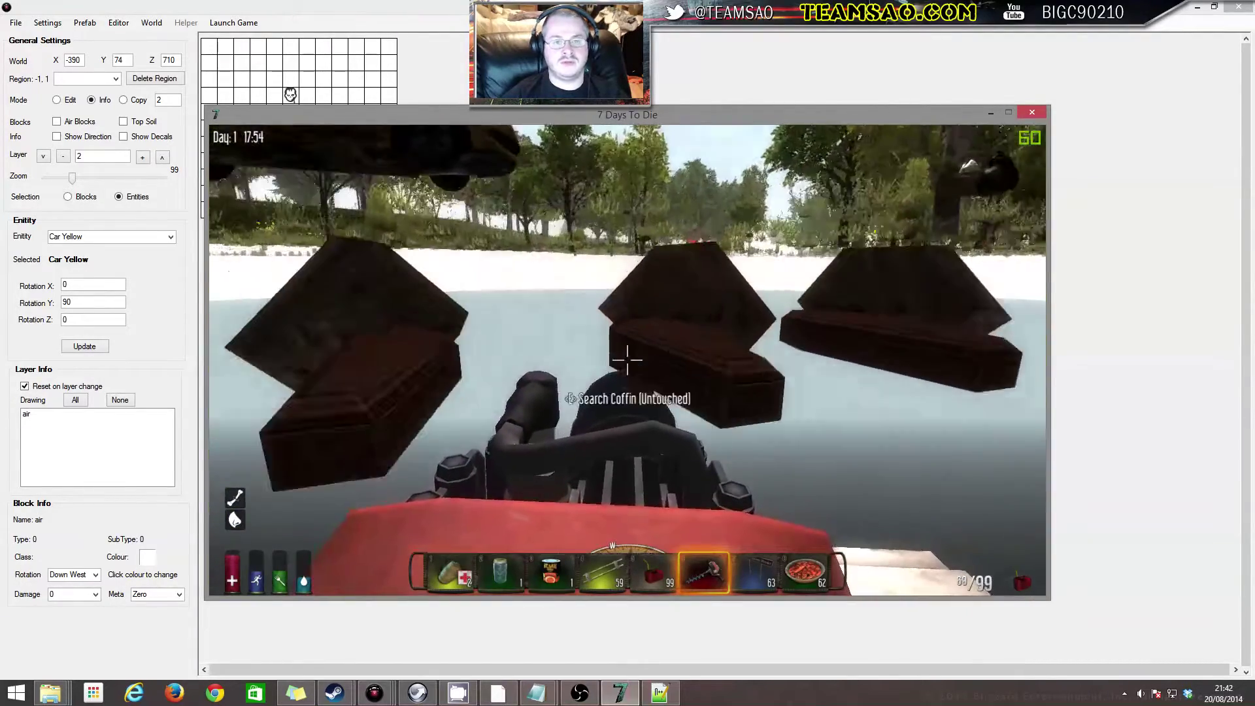
Inspect the spawned coffins, yellow car and red car in the game, and exit to the main menu
{"action": "key", "text": "w"}
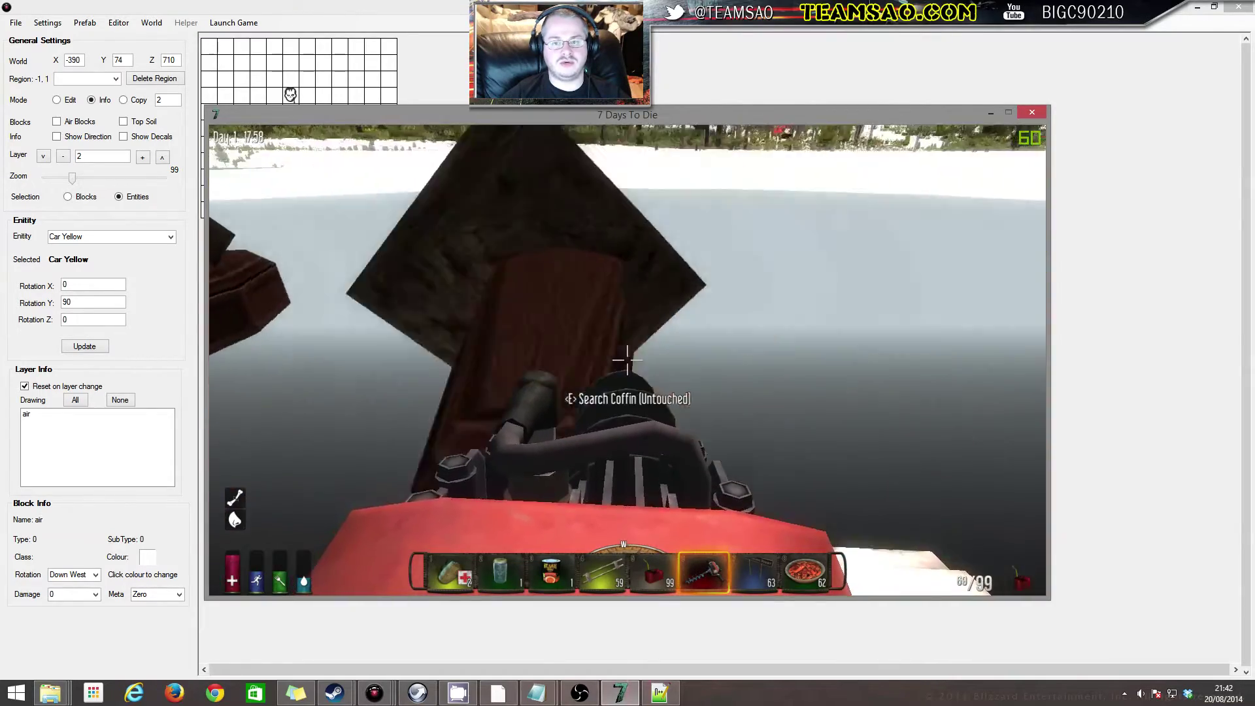
{"action": "key", "text": "w"}
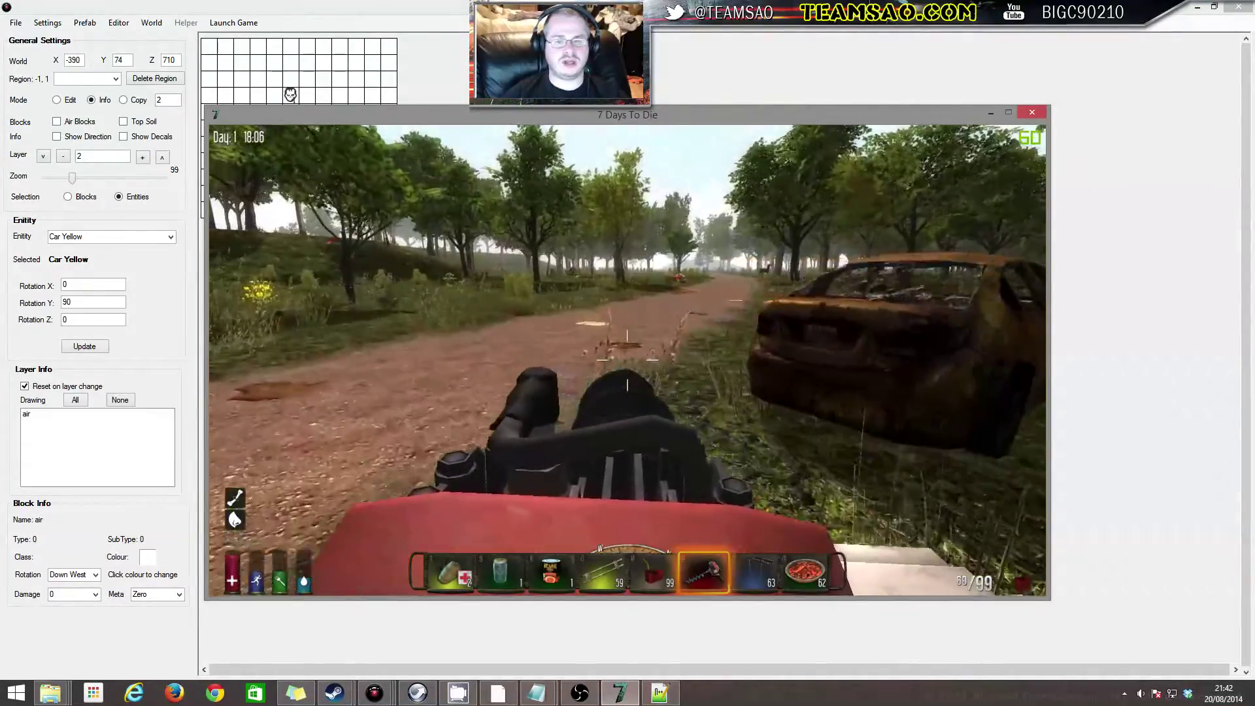
{"action": "key", "text": "w"}
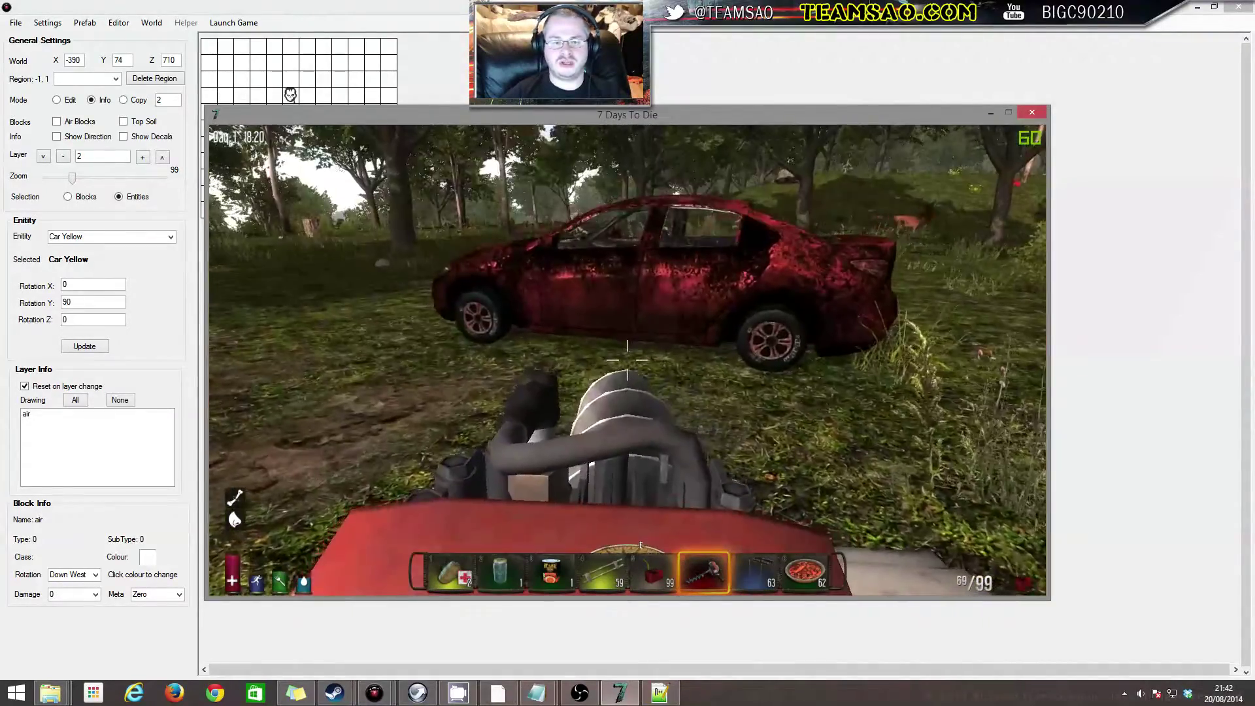
{"action": "key", "text": "s"}
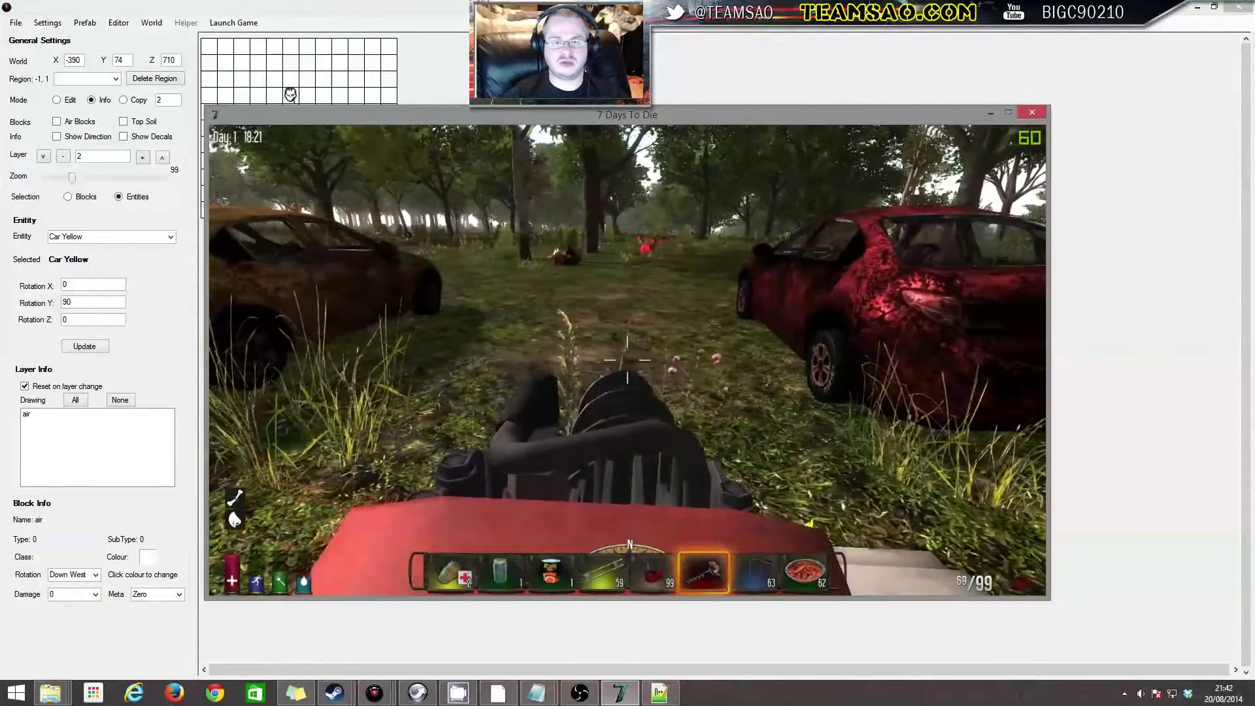
{"action": "key", "text": "Escape"}
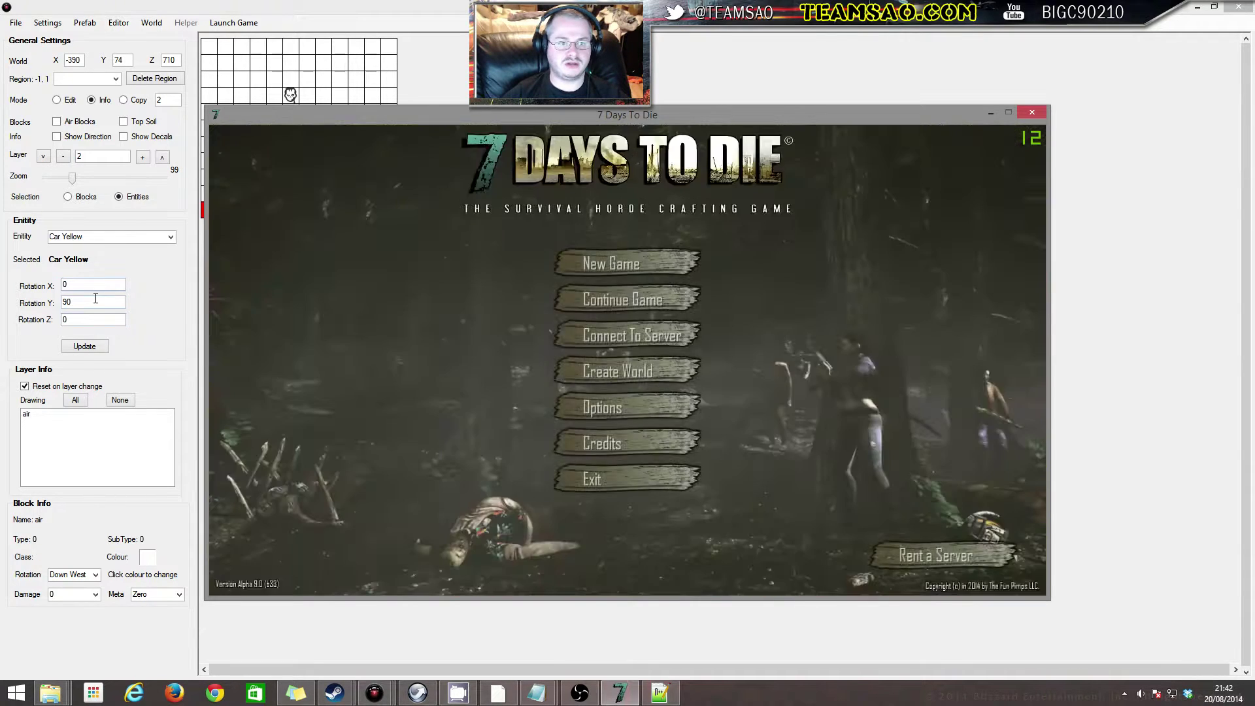
{"action": "left_click_drag", "start_coordinate": [93, 302], "coordinate": [57, 309]}
{"action": "key", "text": "ctrl+c"}
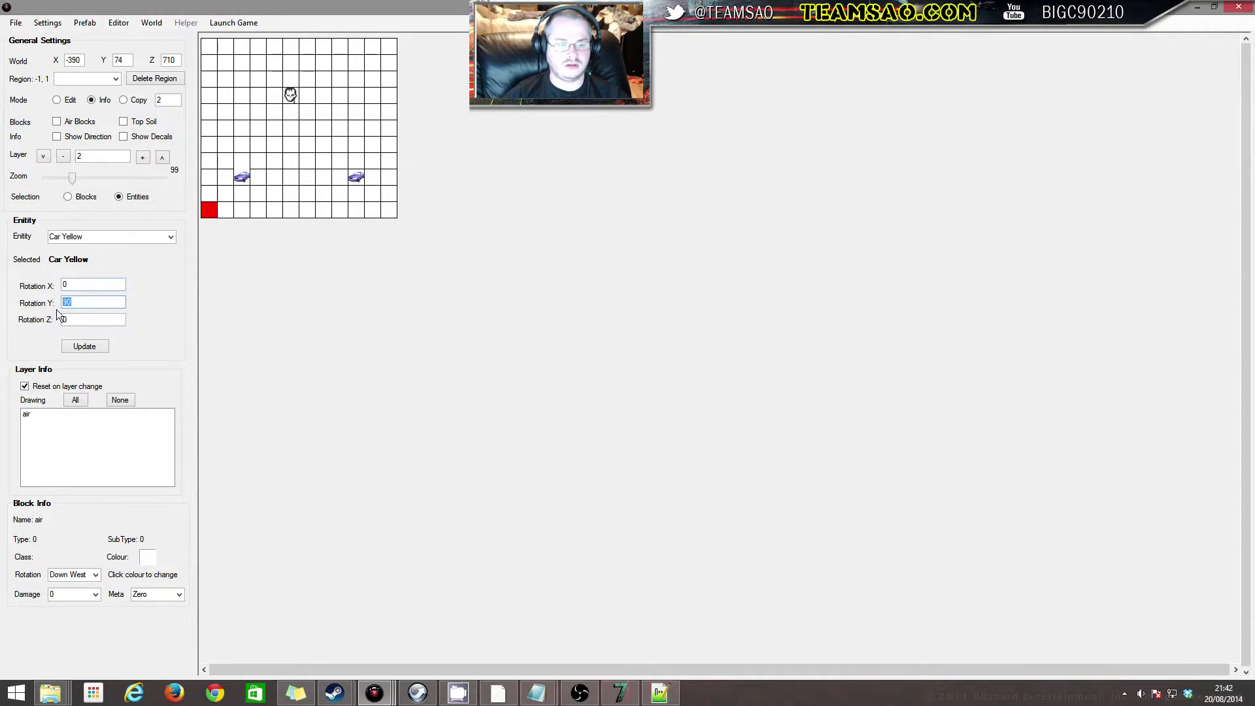
{"action": "double_click", "coordinate": [78, 286]}
{"action": "key", "text": "ctrl+v"}
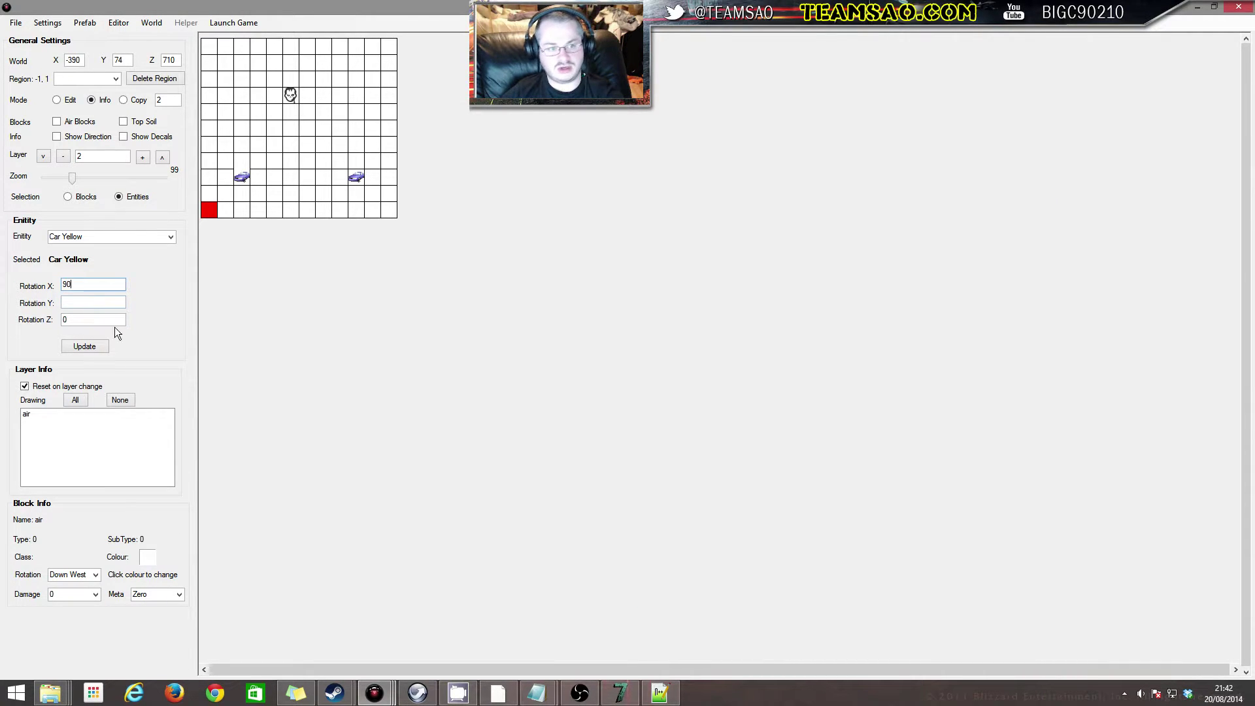
In the prefab editor, reselect the Car Yellow entity, set its Rotation Y to 90, and inspect the Zombie Crawler's settings
{"action": "left_click", "coordinate": [226, 176]}
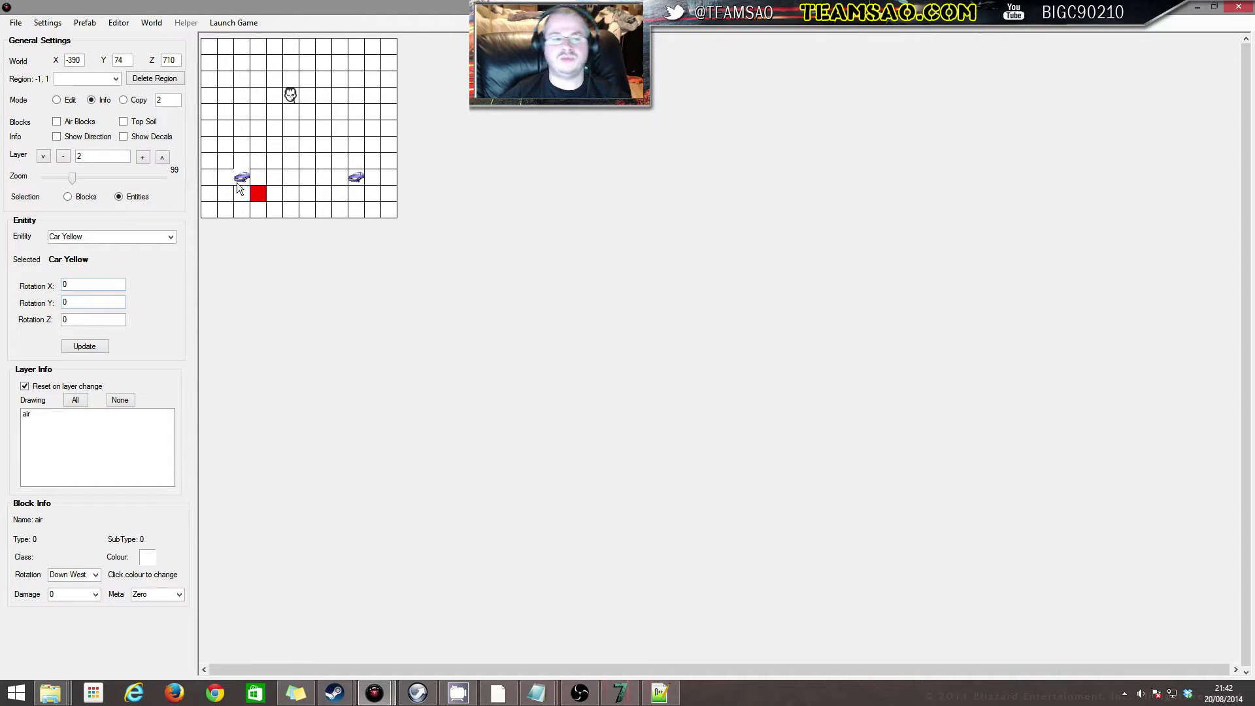
{"action": "double_click", "coordinate": [80, 304]}
{"action": "key", "text": "ctrl+v"}
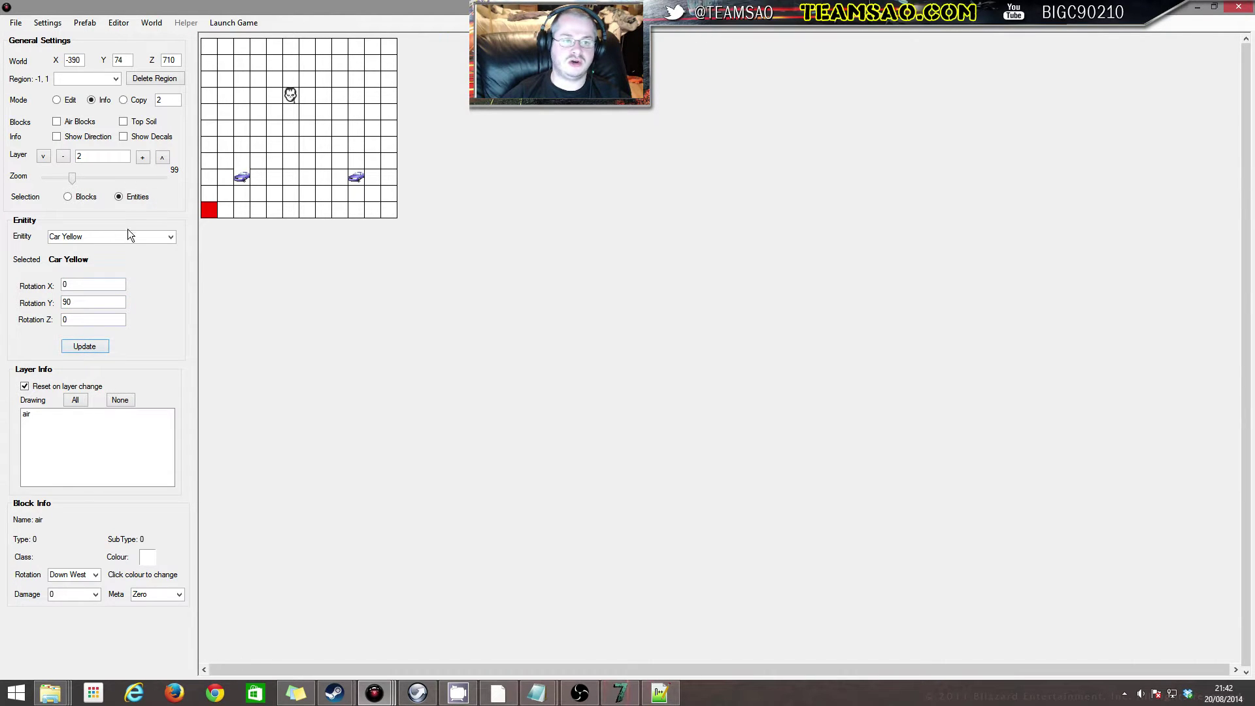
{"action": "left_click", "coordinate": [289, 101]}
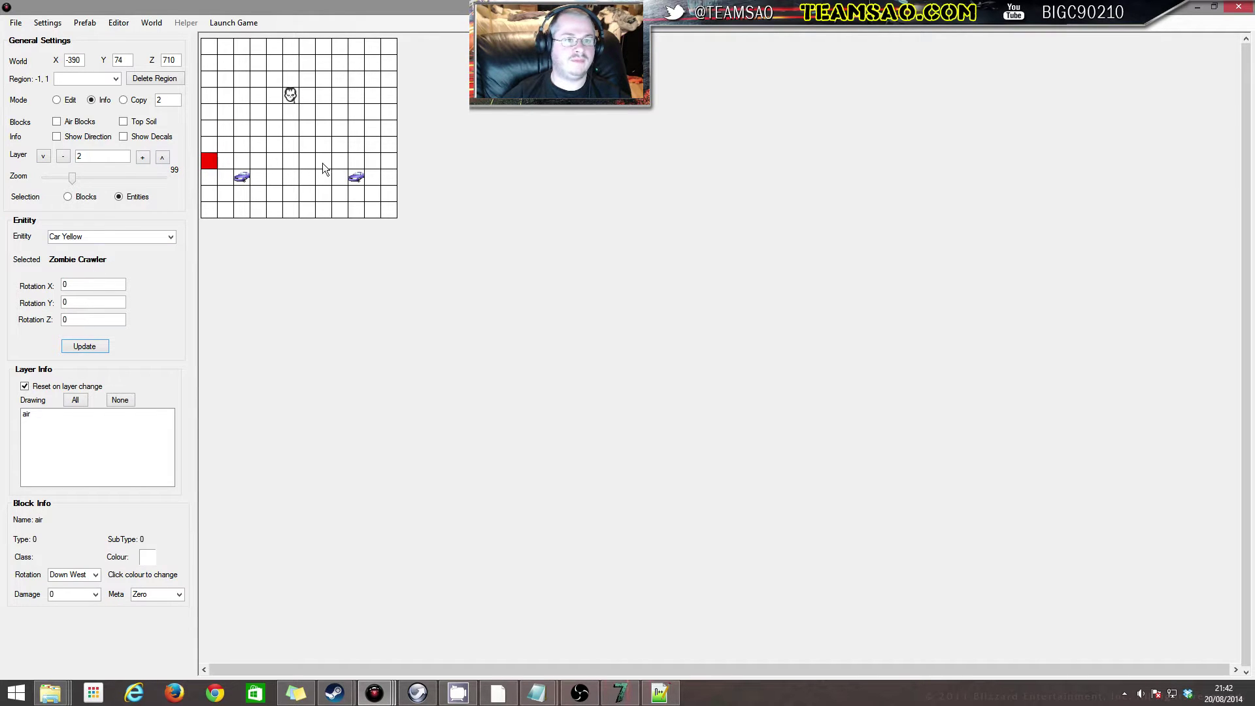
{"action": "left_click", "coordinate": [291, 95]}
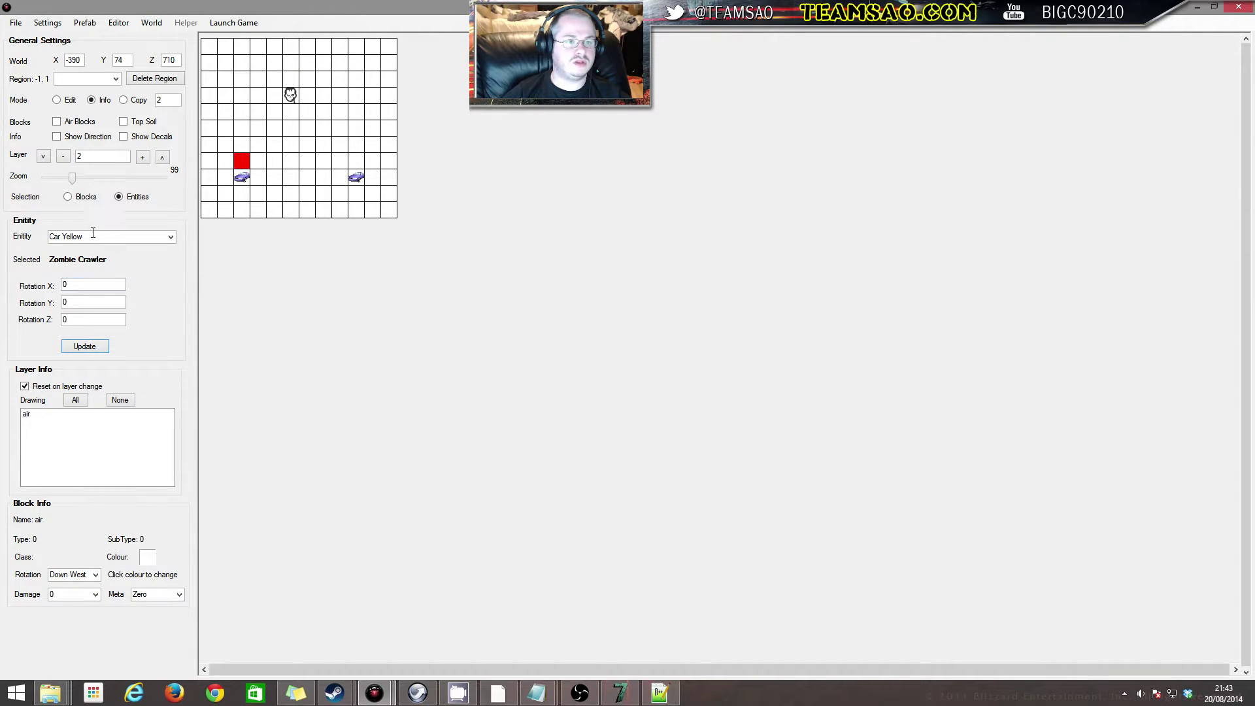
Insert the updated prefab into the Navezgane world again and reload the YouTubeAdvanced save in 7 Days To Die
{"action": "left_click", "coordinate": [15, 22]}
{"action": "left_click", "coordinate": [154, 23]}
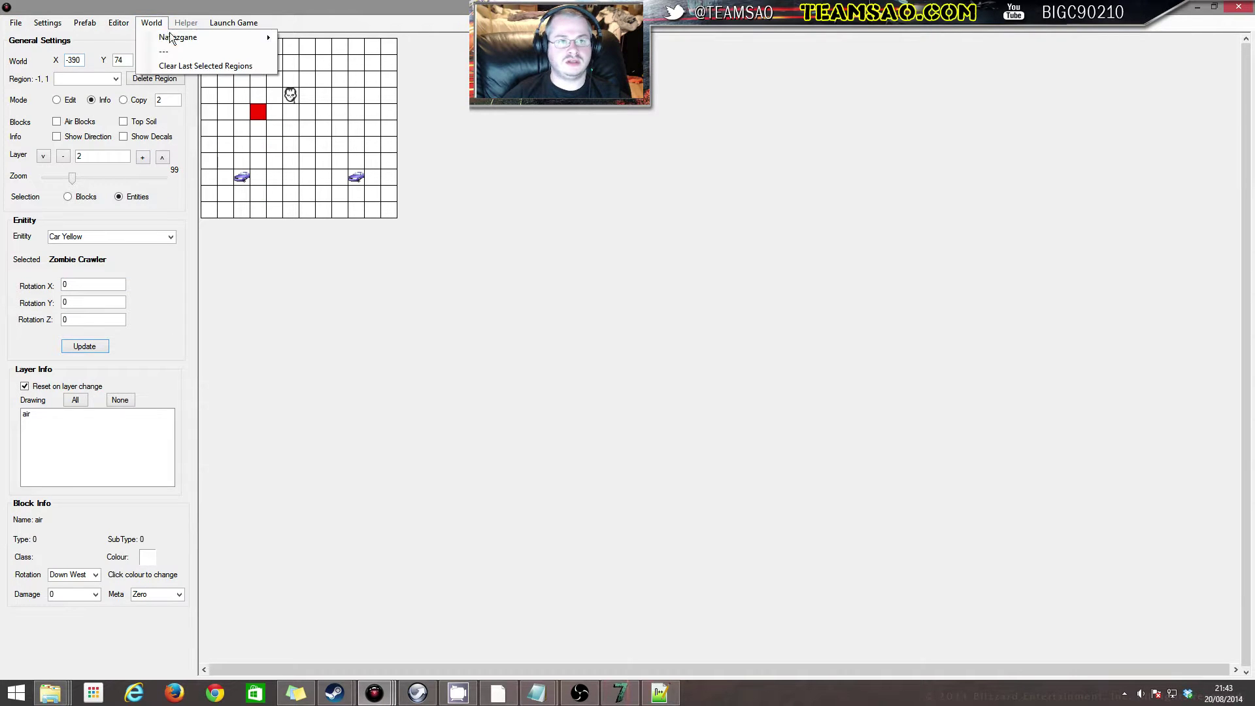
{"action": "left_click", "coordinate": [504, 149]}
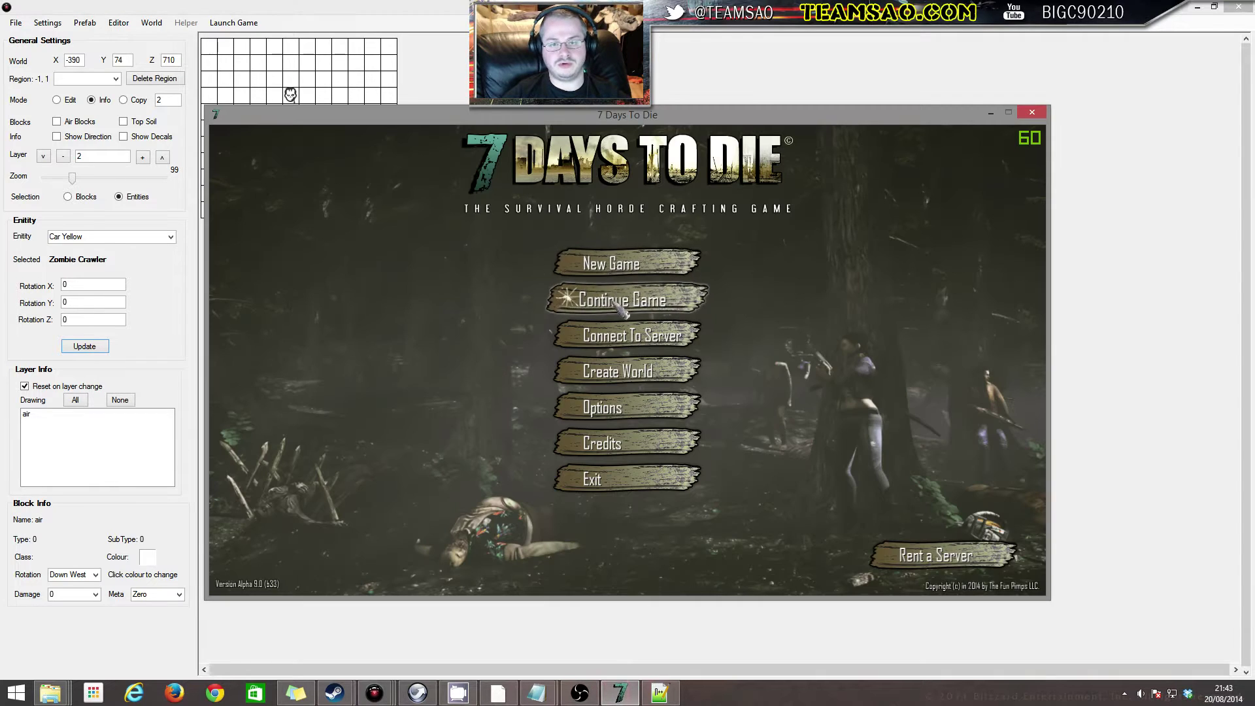
{"action": "left_click", "coordinate": [617, 302]}
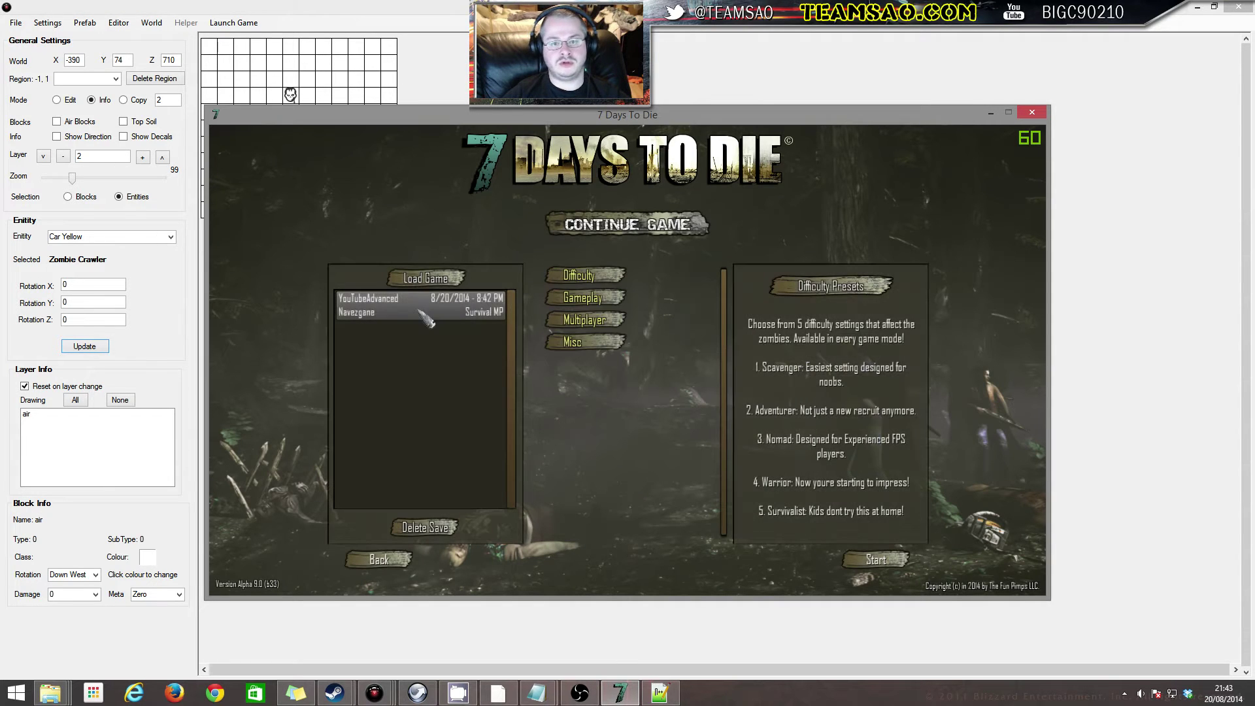
{"action": "left_click", "coordinate": [885, 565]}
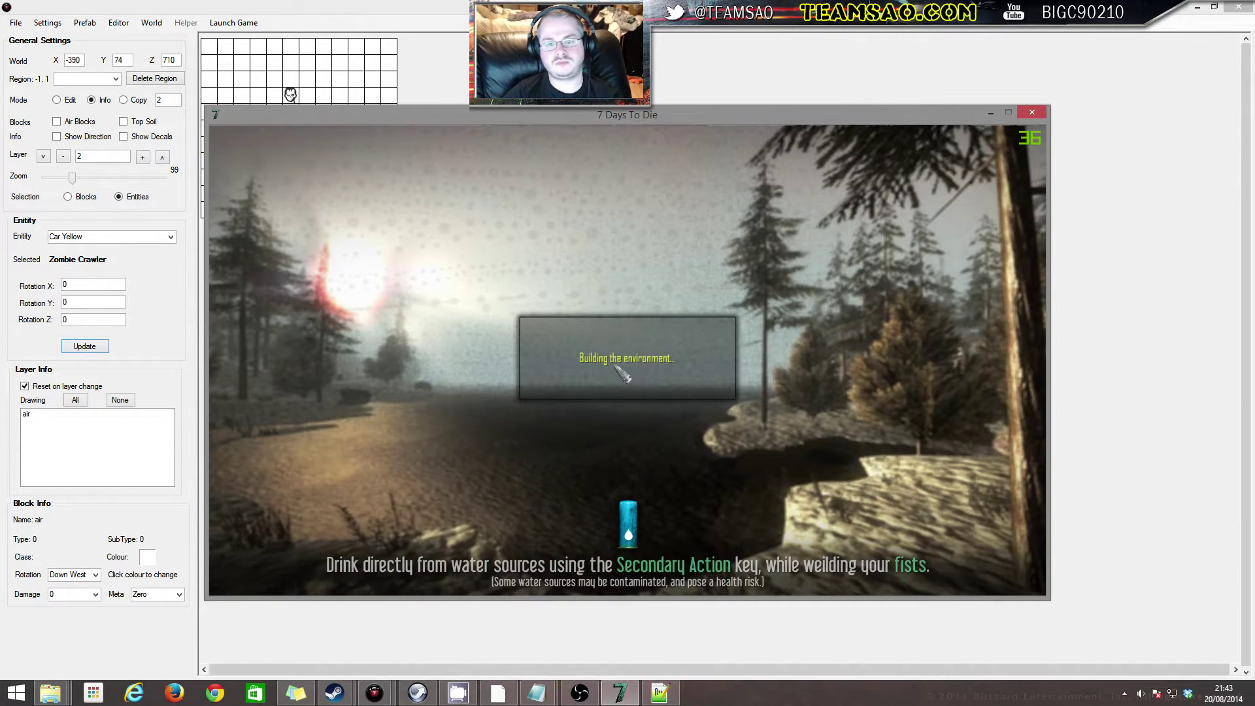
{"action": "key", "text": "Return"}
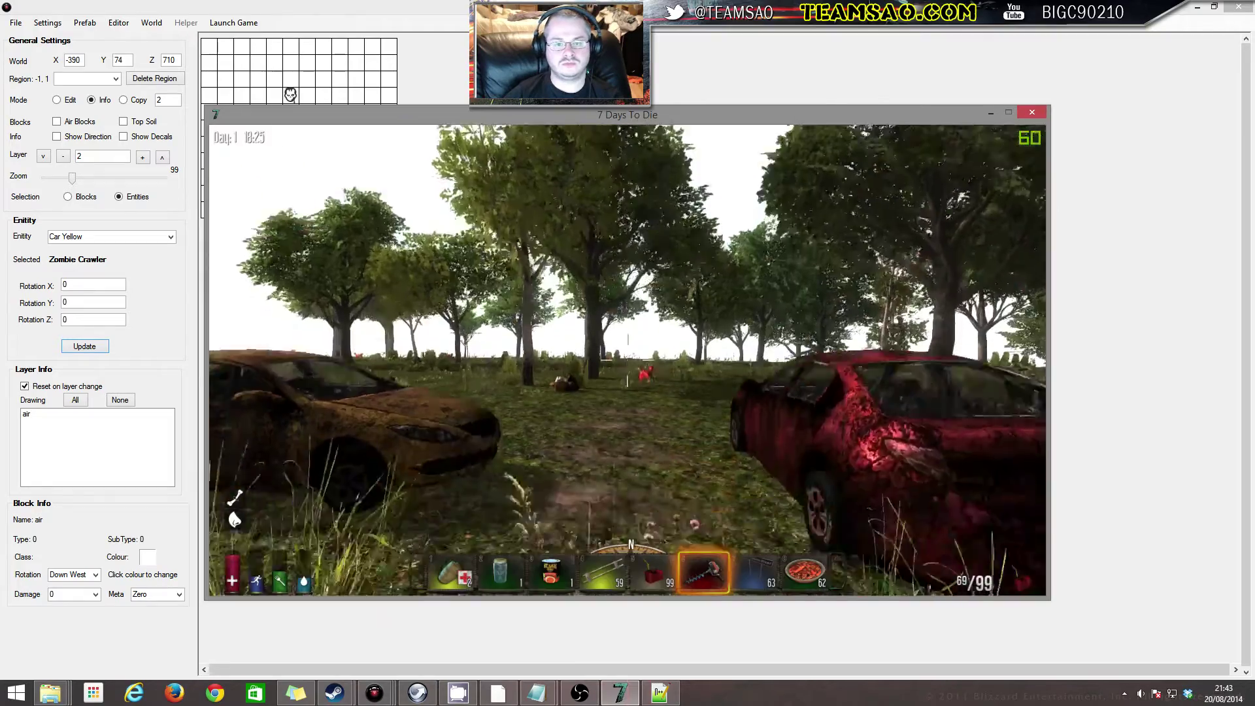
Walk around the spawned cars and check the yellow car's orientation and the ground between it and the red car
{"action": "key", "text": "w"}
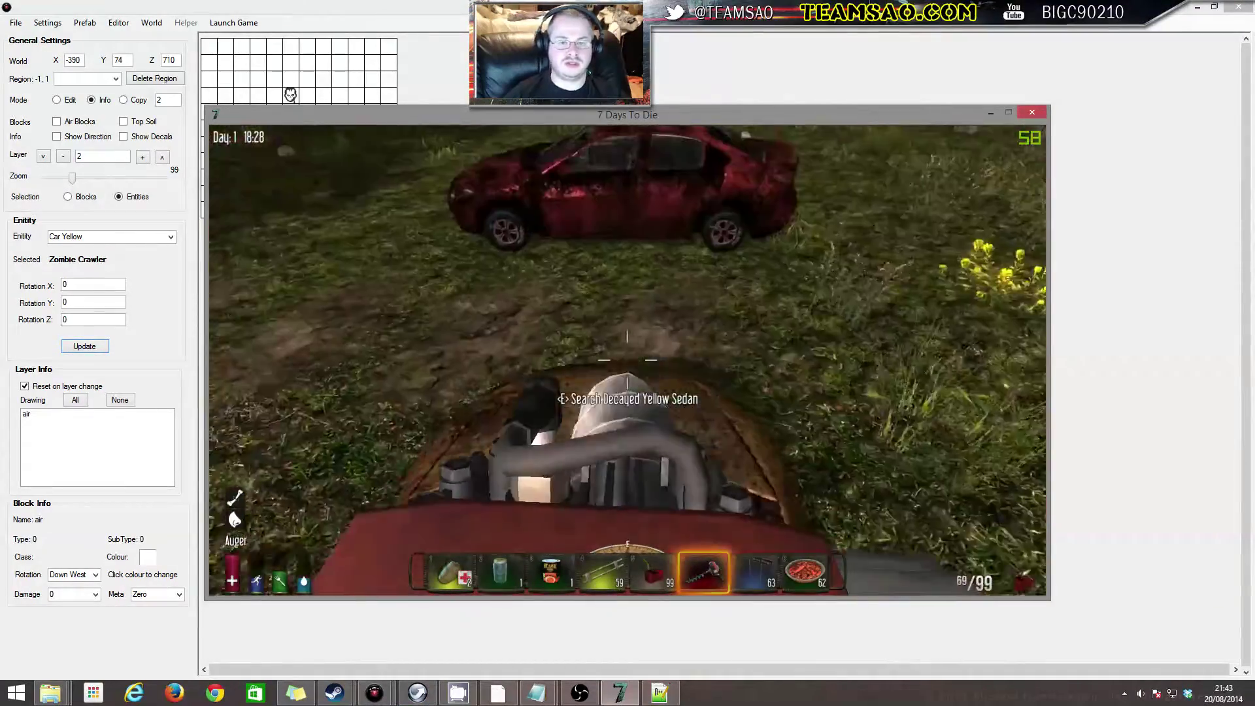
{"action": "key", "text": "w"}
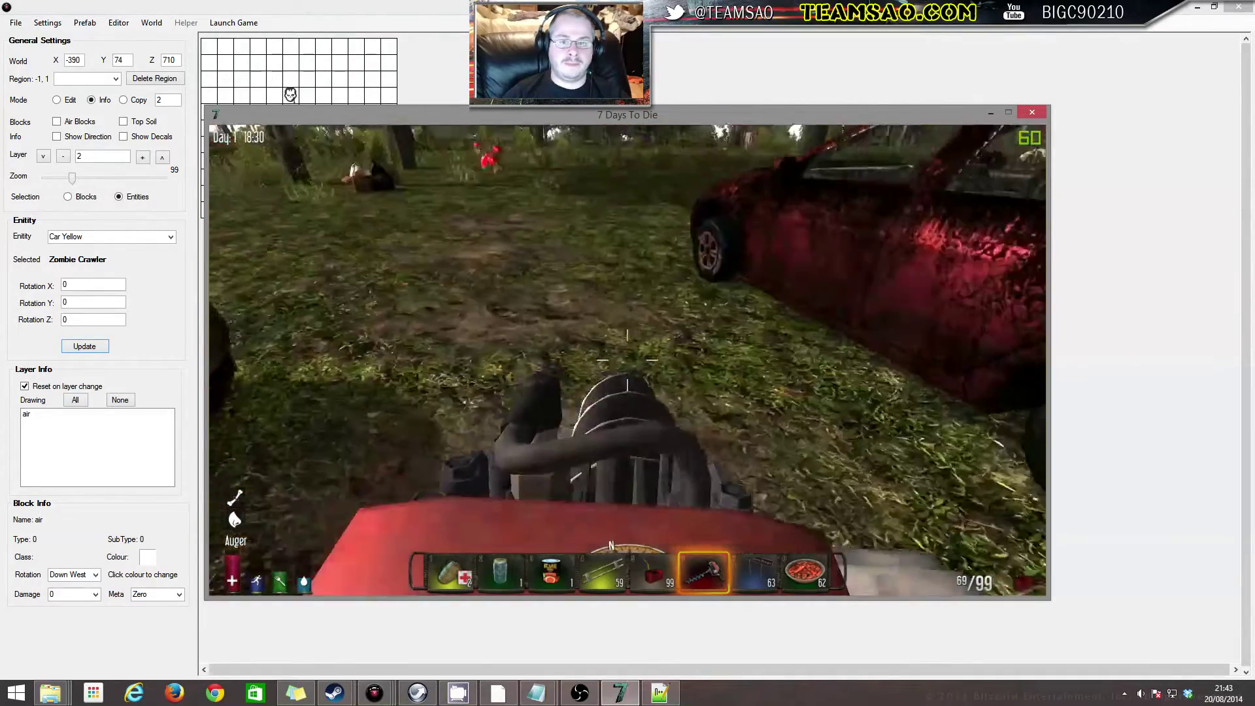
{"action": "key", "text": "s"}
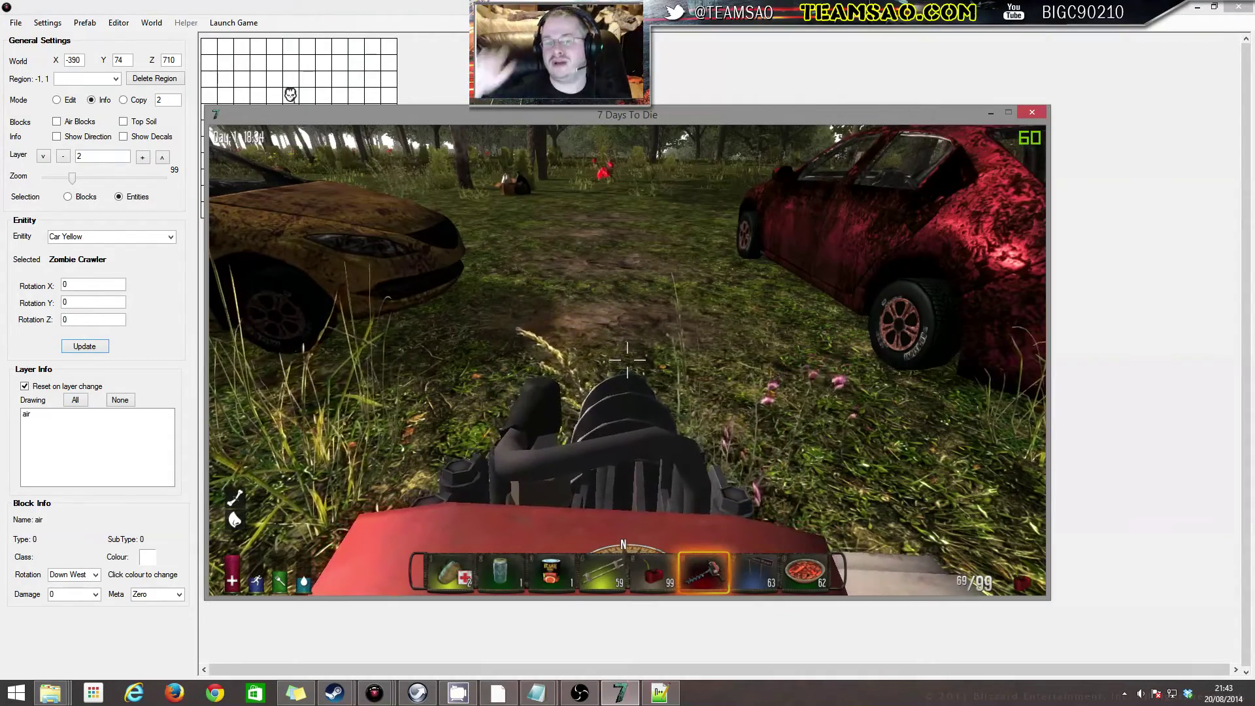
{"action": "key", "text": "w"}
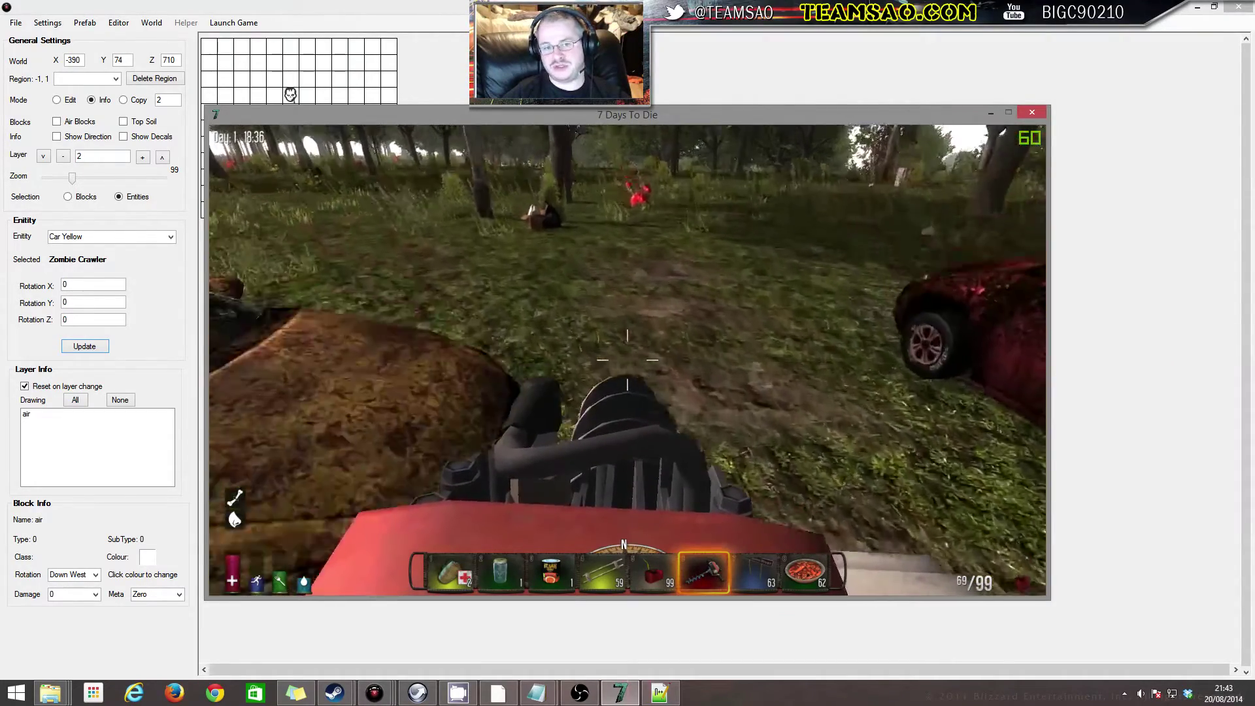
{"action": "key", "text": "w"}
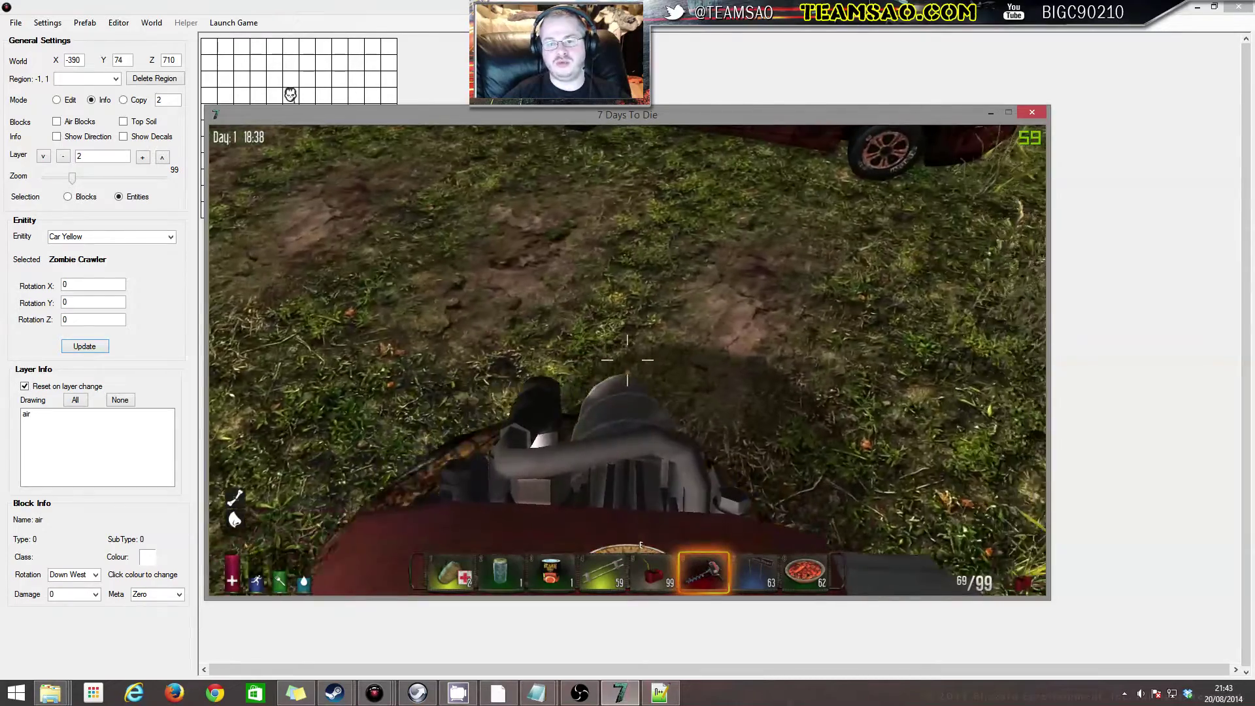
{"action": "key", "text": "s"}
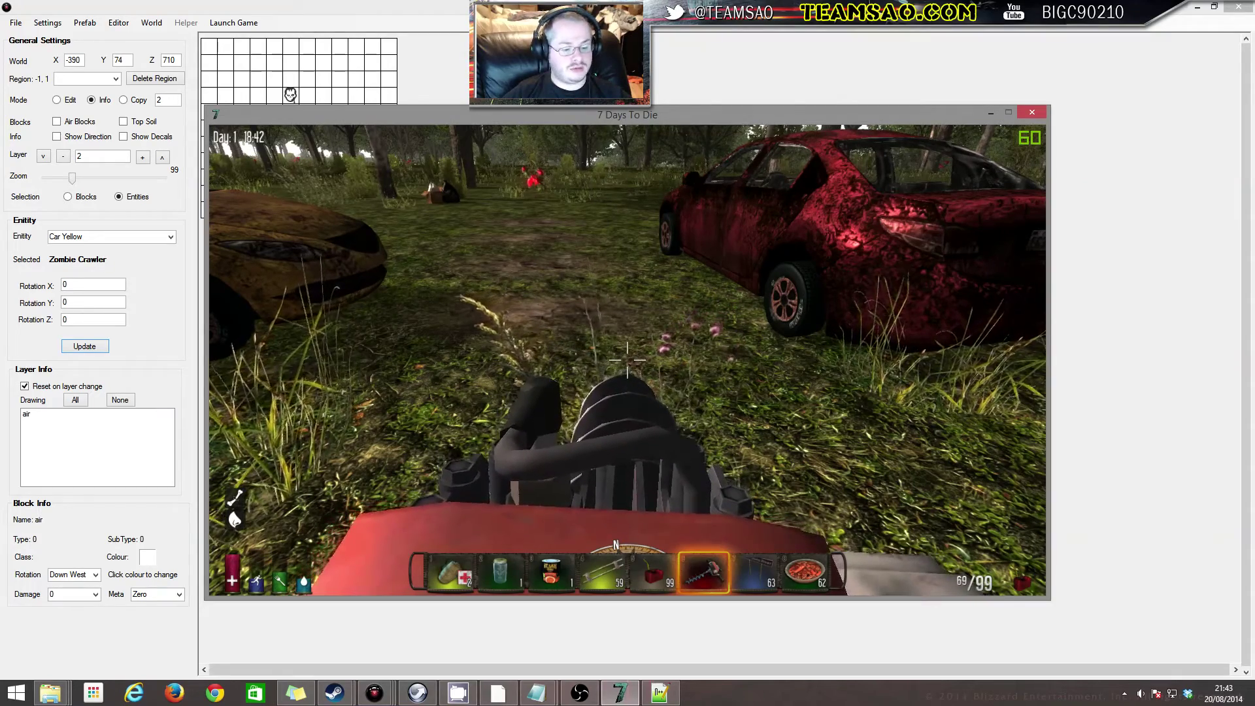
{"action": "key", "text": "w"}
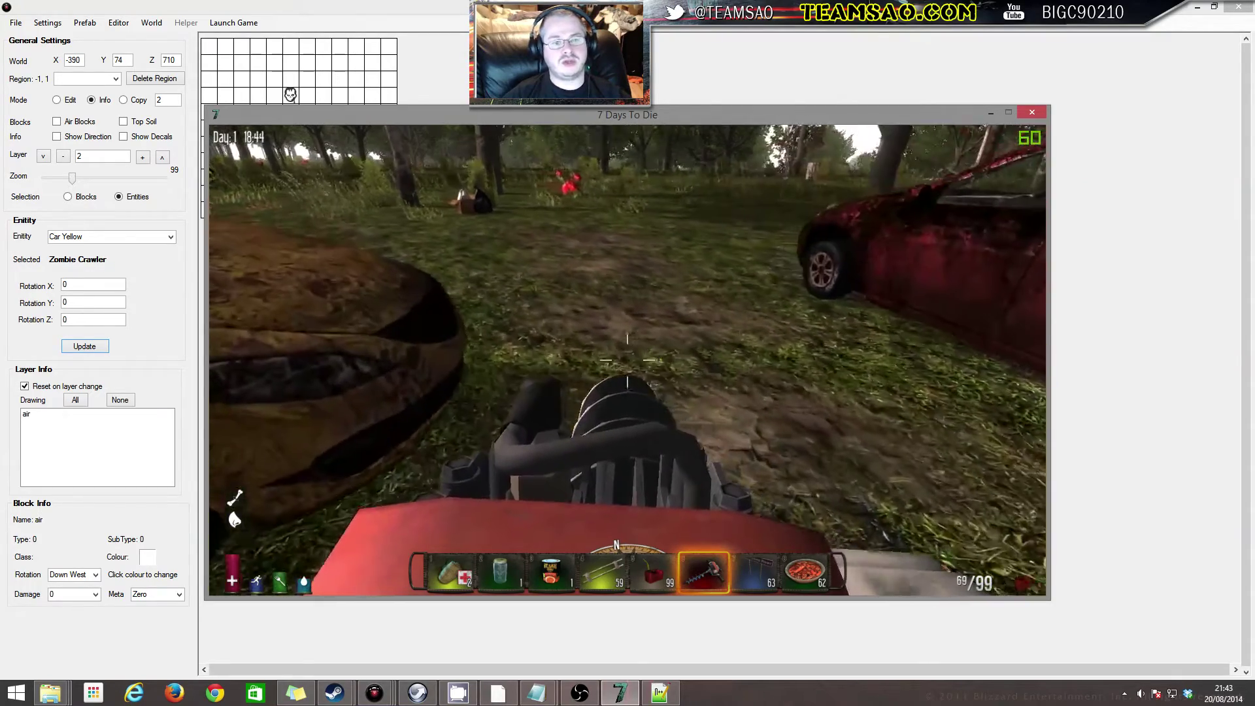
Return to the prefab editor and compare the coffins on layer 0, the dirt on layer 1 and the entities on layer 2
{"action": "key", "text": "alt+Tab"}
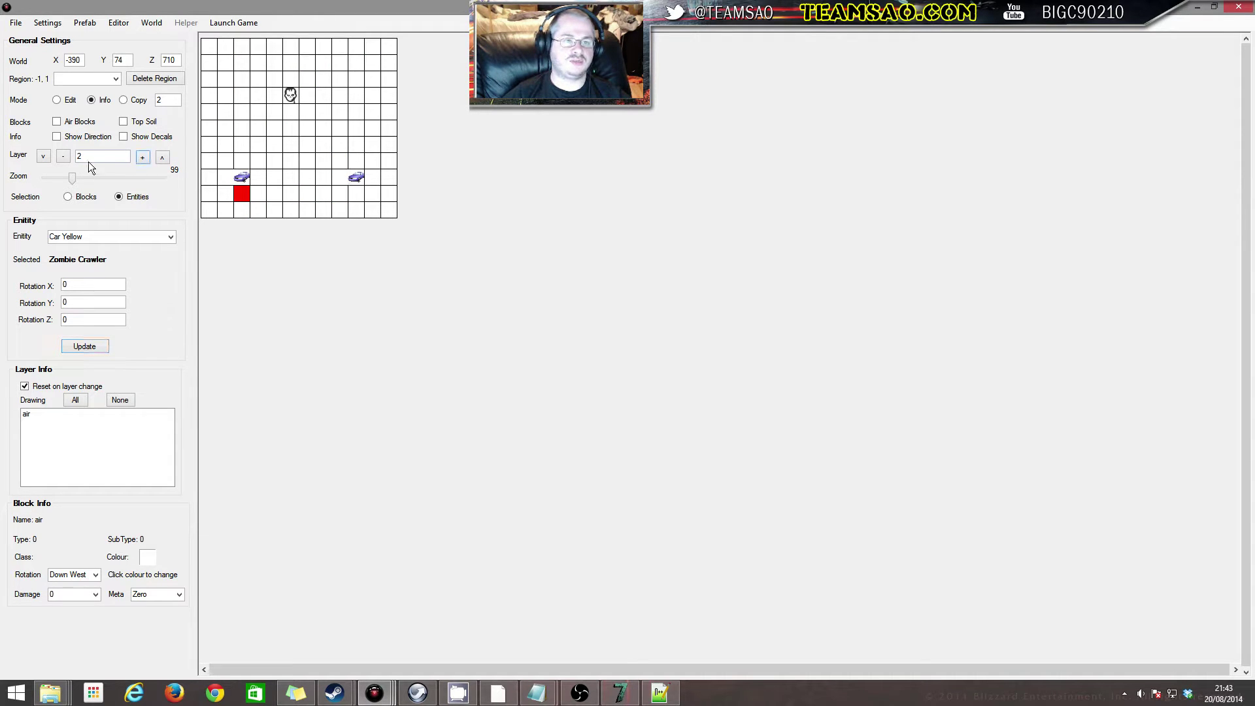
{"action": "left_click", "coordinate": [65, 162]}
{"action": "left_click", "coordinate": [65, 162]}
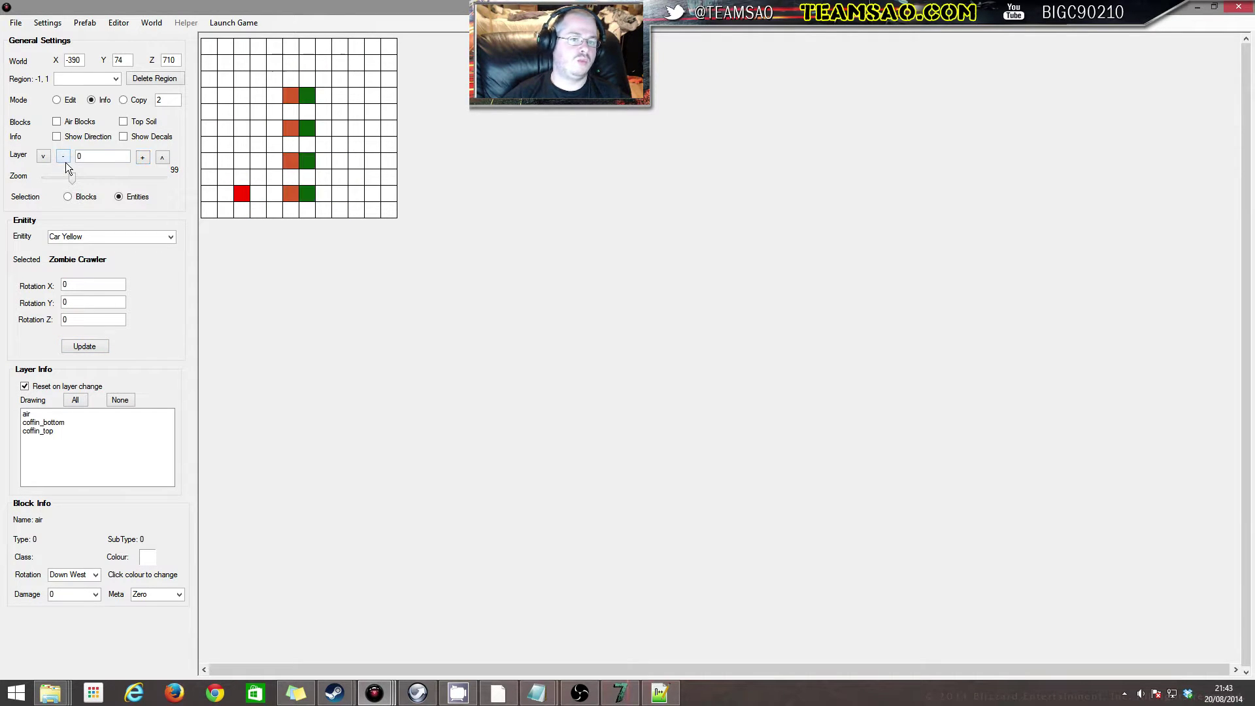
{"action": "left_click", "coordinate": [142, 157]}
{"action": "left_click", "coordinate": [142, 157]}
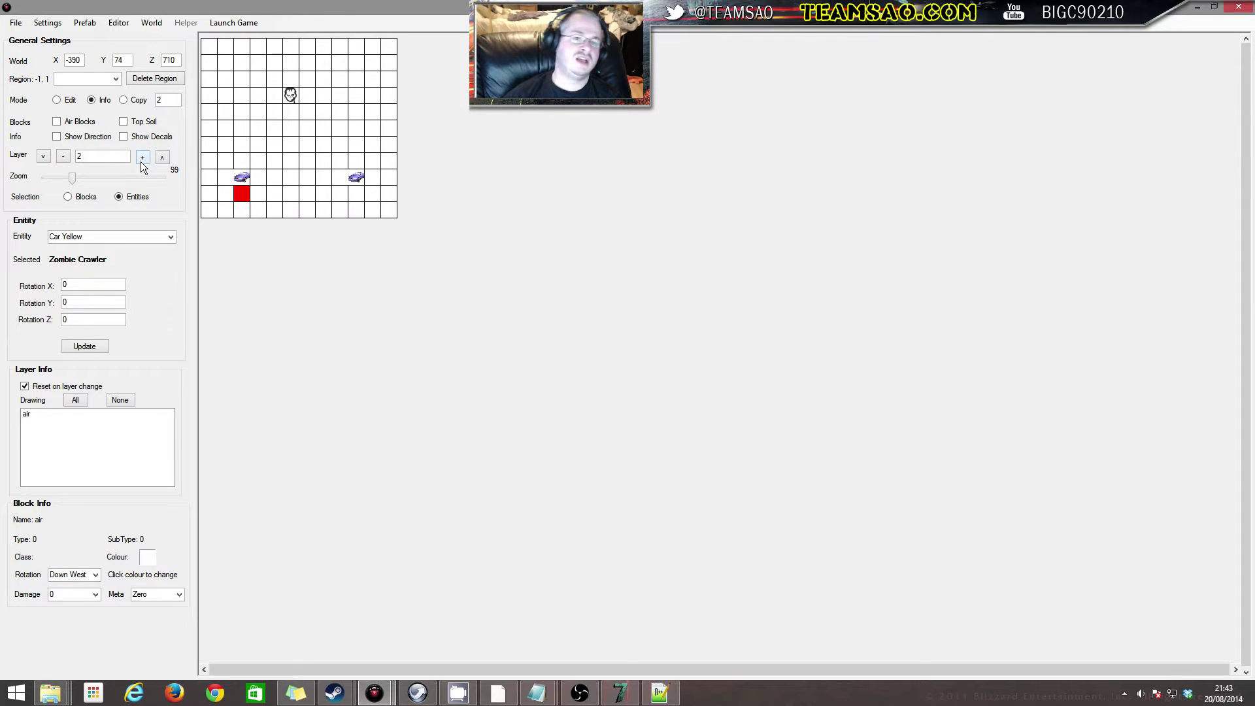
{"action": "left_click", "coordinate": [65, 156]}
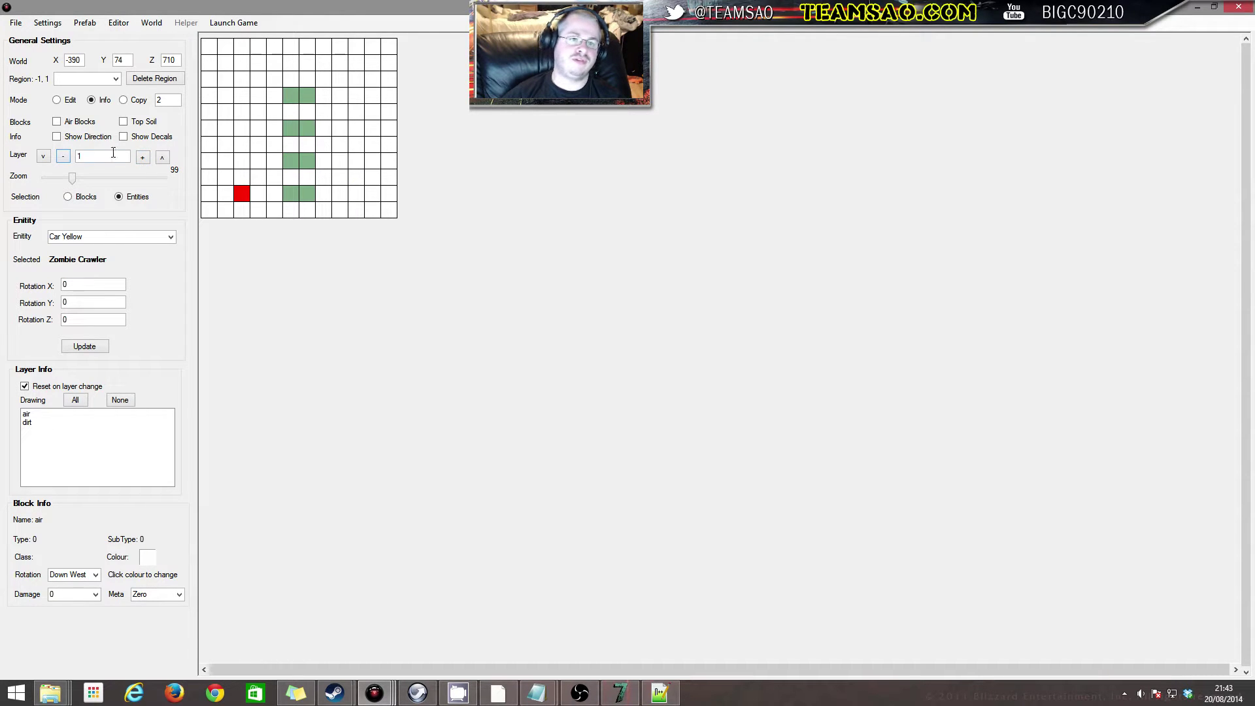
{"action": "left_click", "coordinate": [143, 157]}
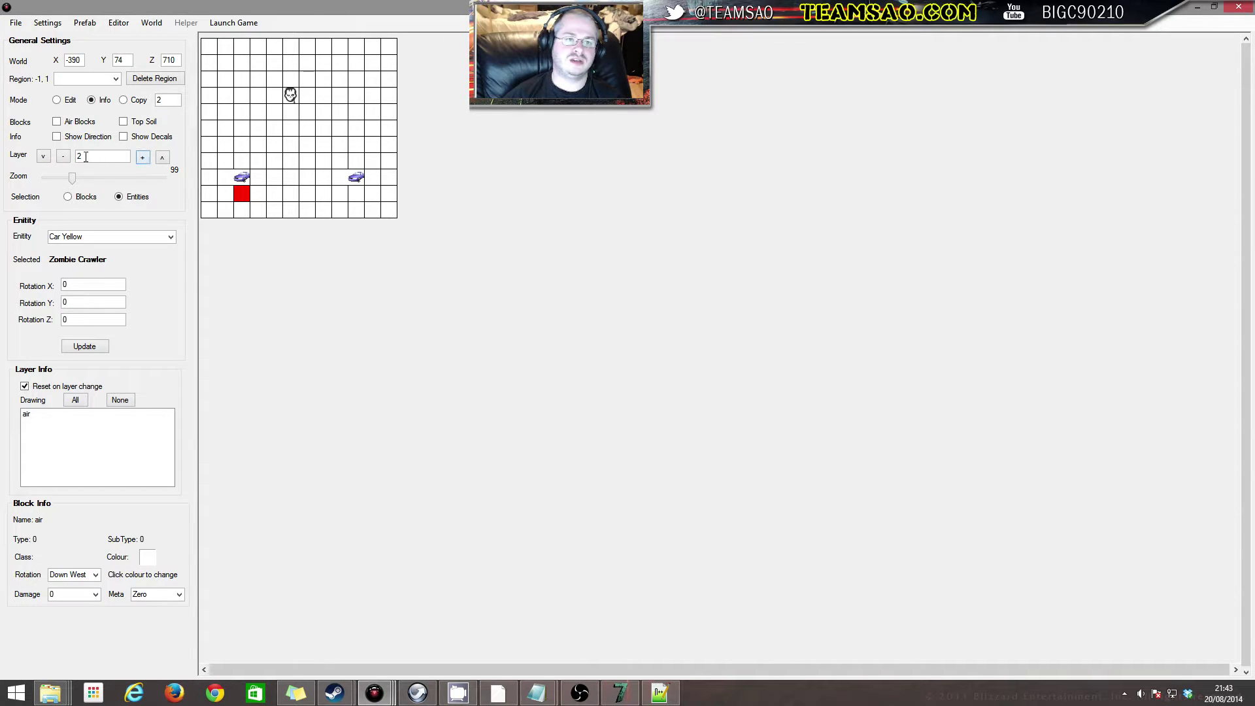
{"action": "left_click", "coordinate": [63, 156]}
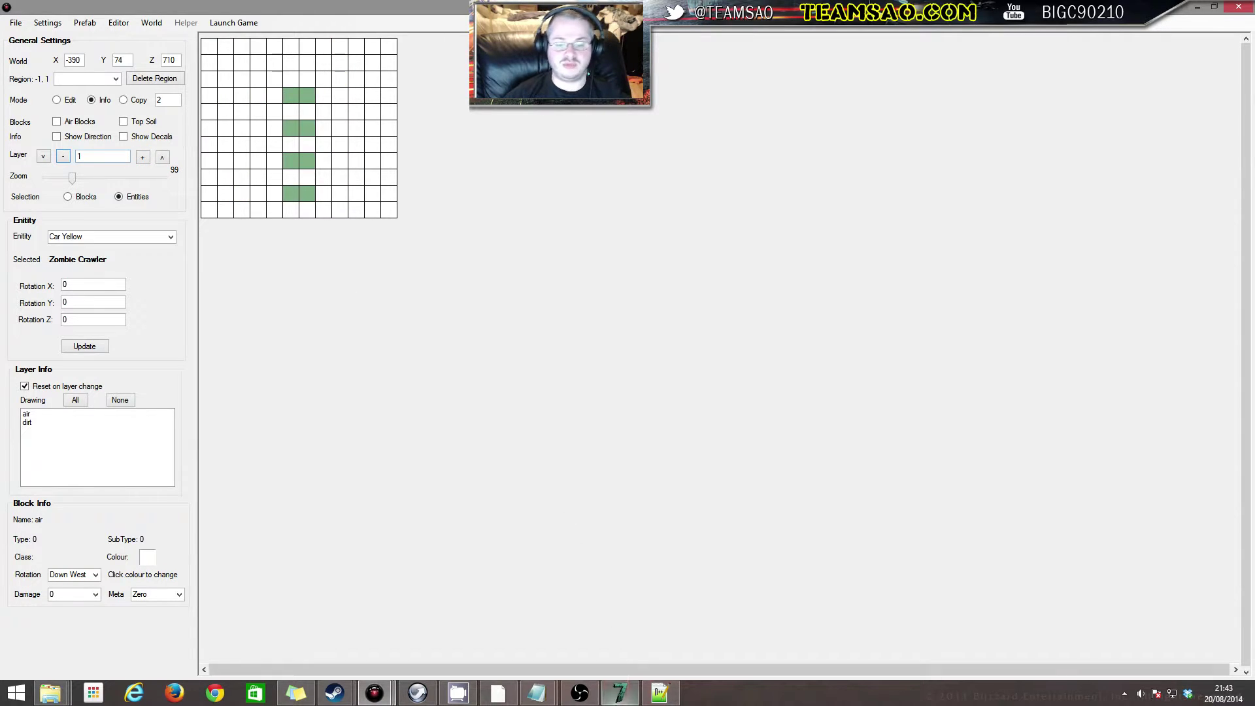
Compare the spawned prefab in 7 Days To Die with the editor's layer 1, finishing in the game
{"action": "left_click", "coordinate": [620, 693]}
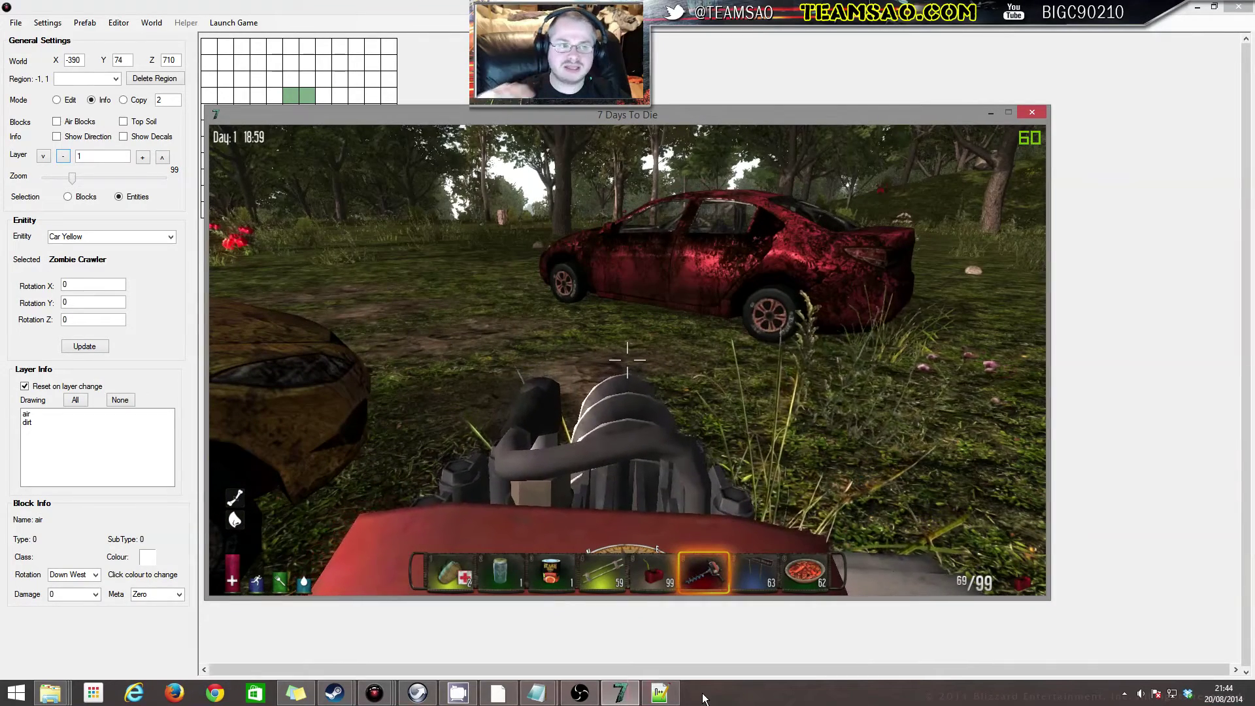
{"action": "key", "text": "alt+Tab"}
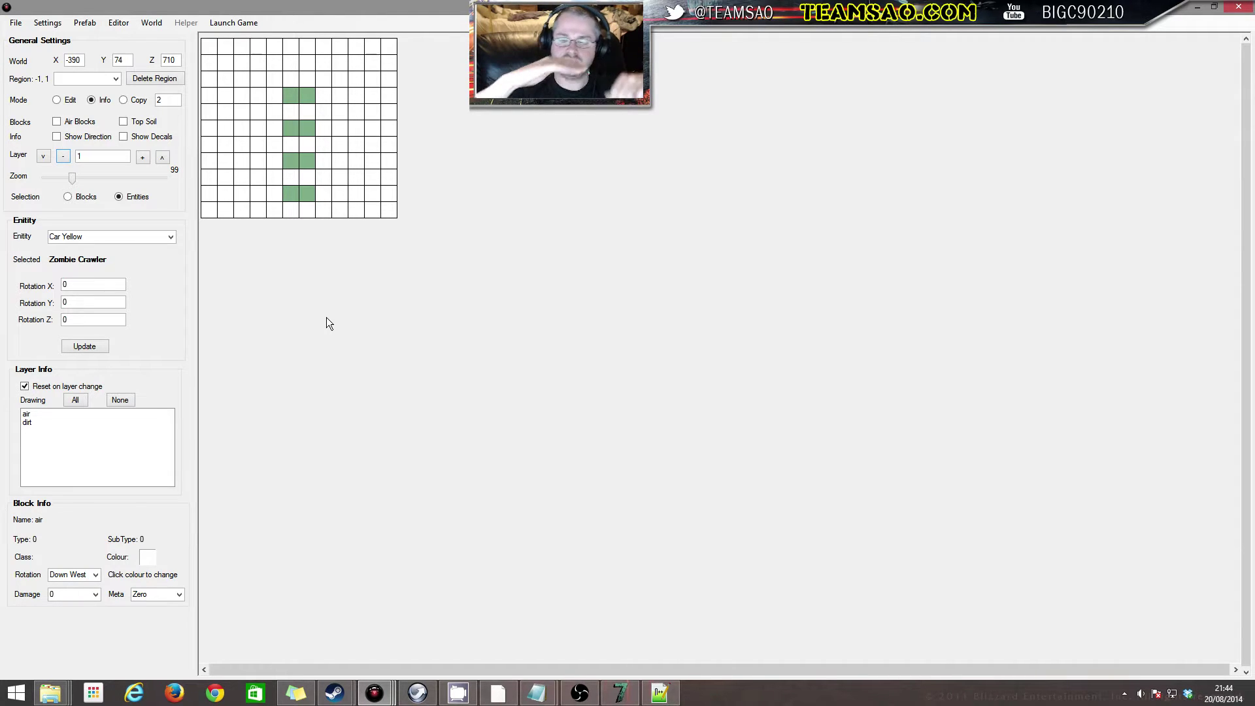
{"action": "left_click", "coordinate": [624, 691]}
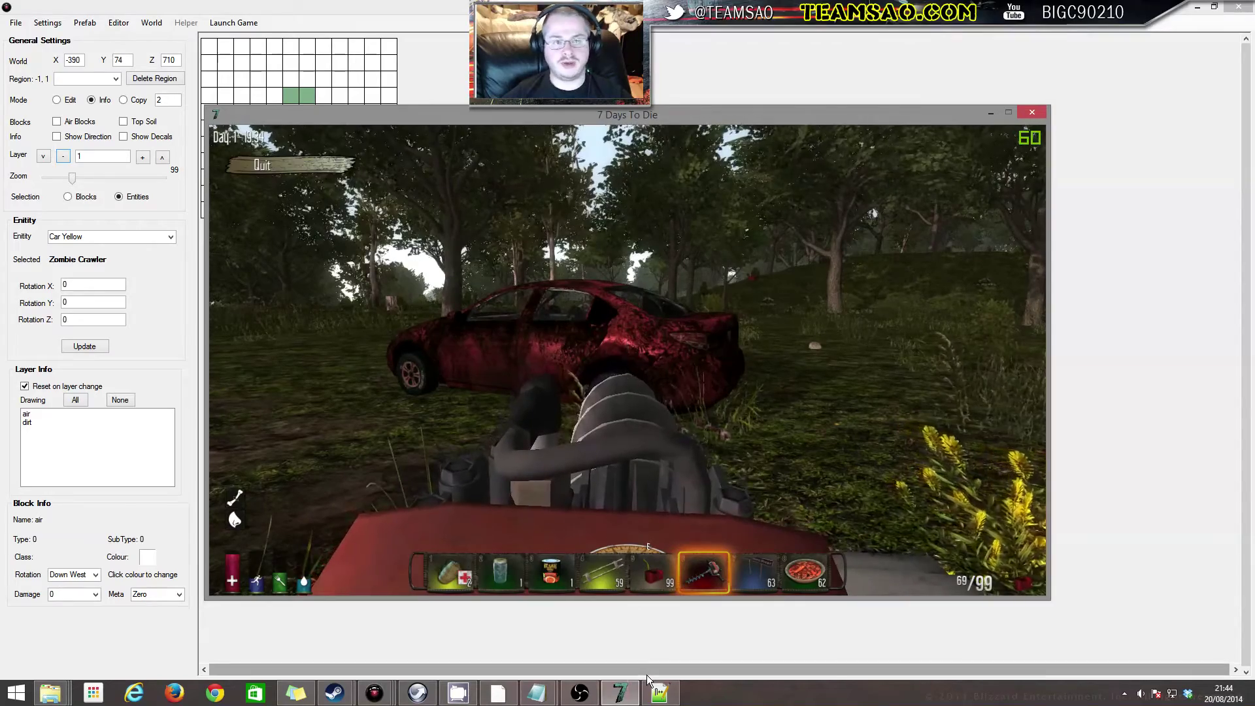
Teleport the player in 7 Days To Die to position 159, 1281
{"action": "key", "text": "F1"}
{"action": "key", "text": "Return"}
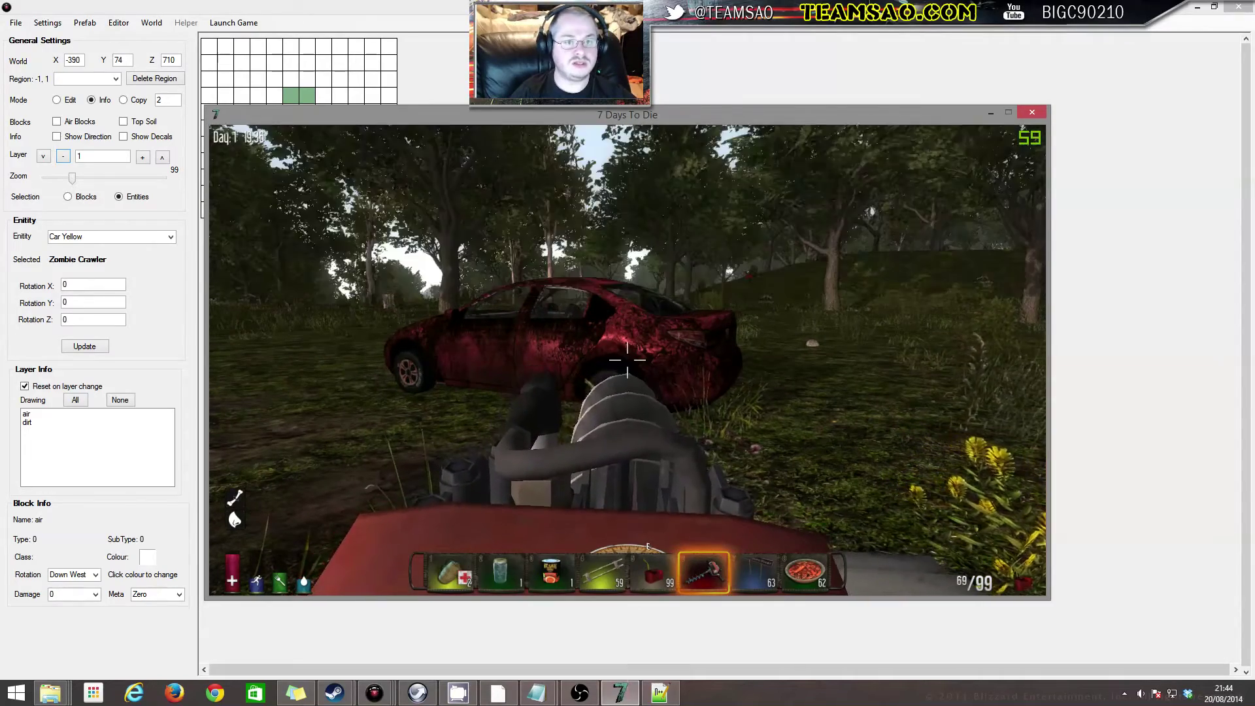
{"action": "key", "text": "Escape"}
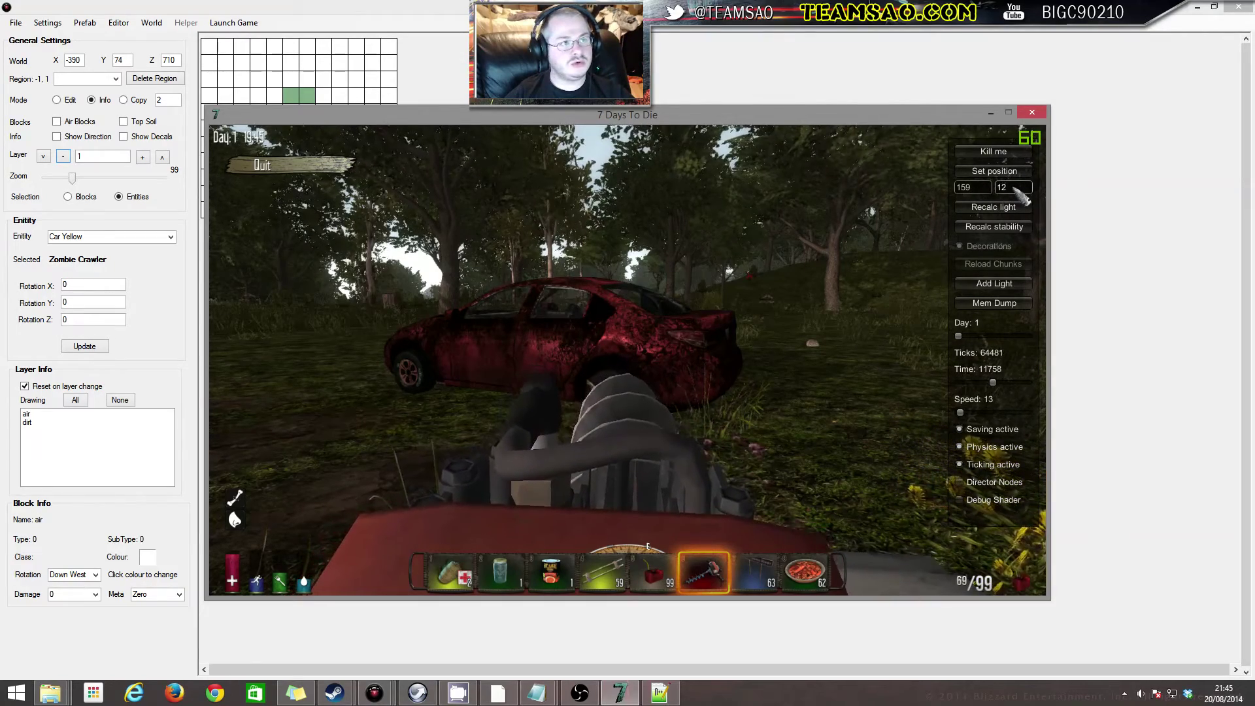
{"action": "left_click", "coordinate": [991, 171]}
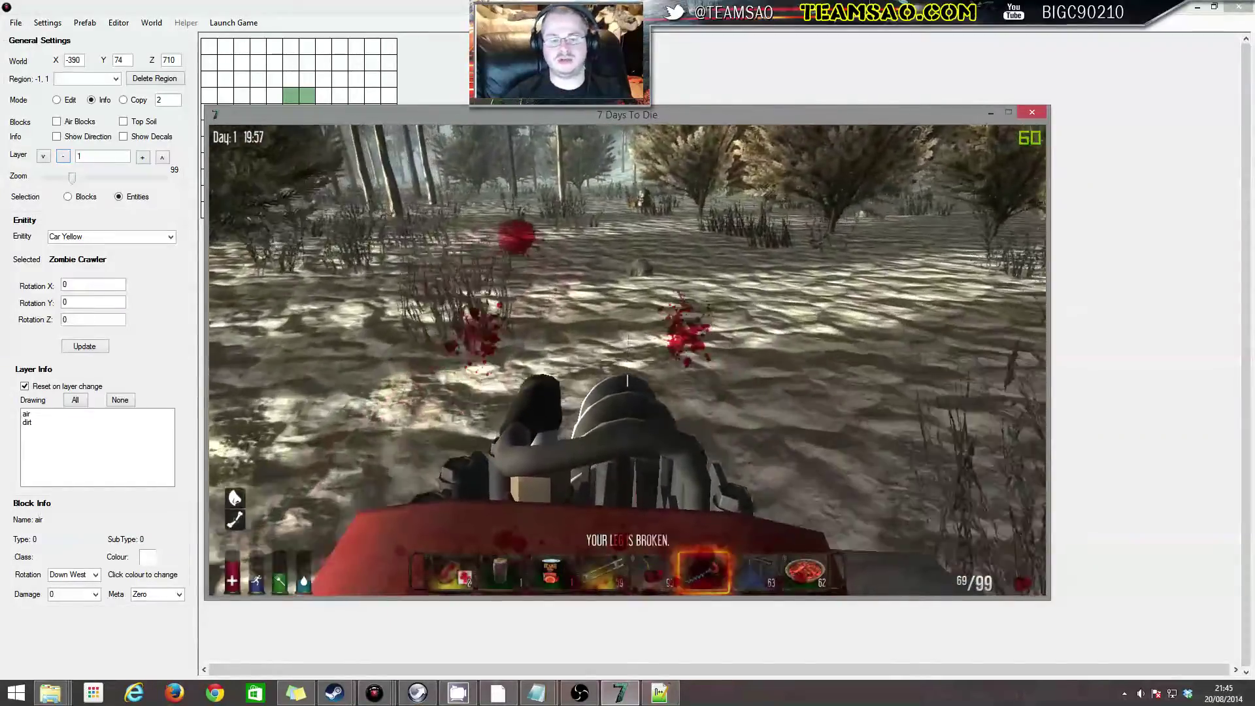
Place an Ansel Adams River sign at the new location and treat the broken leg with a splint
{"action": "key", "text": "7"}
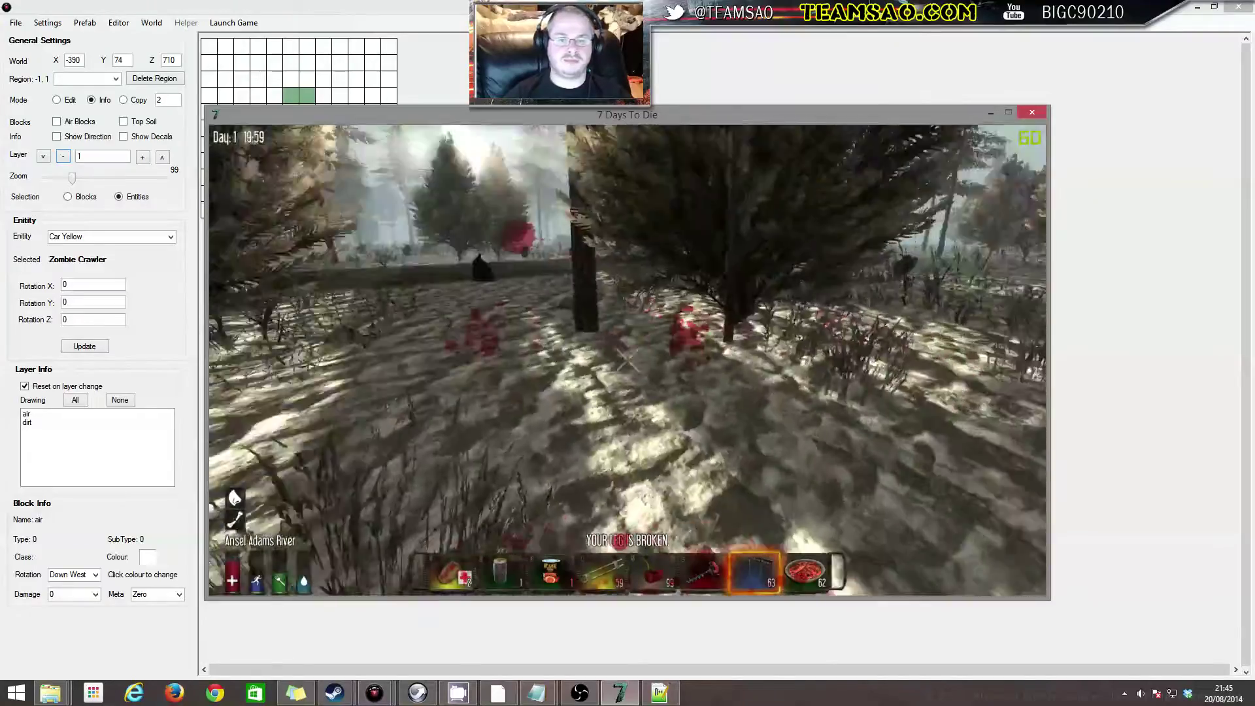
{"action": "right_click", "coordinate": [627, 360]}
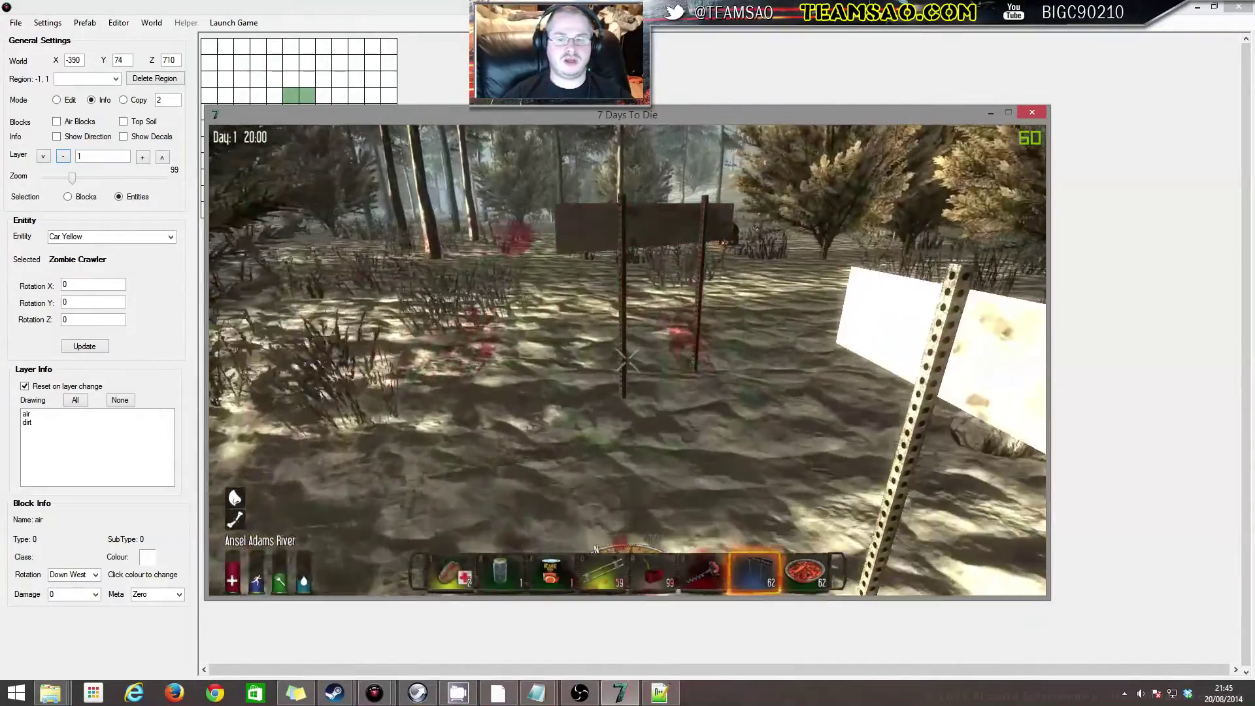
{"action": "key", "text": "4"}
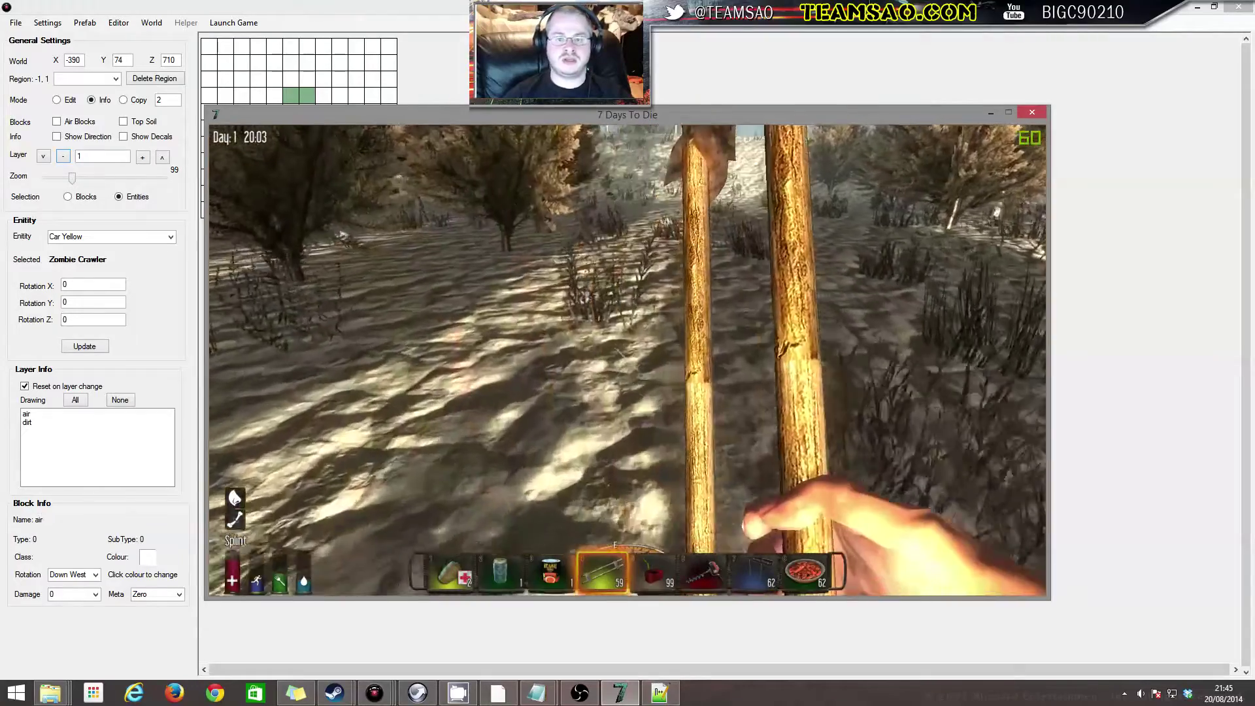
{"action": "left_click", "coordinate": [628, 360]}
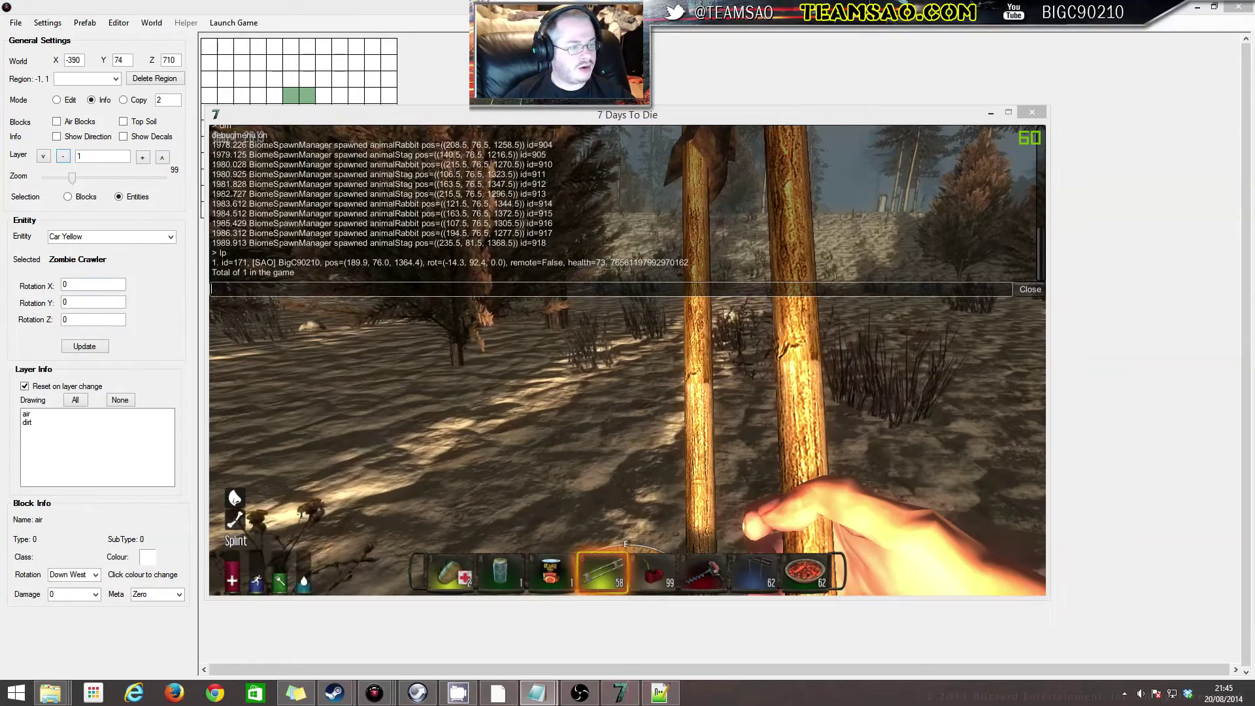
Duplicate the gravetest decoration line in the prefabs file in Notepad, inserting the copy after the last pittest entry
{"action": "left_click_drag", "start_coordinate": [0, 326], "coordinate": [904, 52]}
{"action": "left_click_drag", "start_coordinate": [935, 470], "coordinate": [500, 476]}
{"action": "key", "text": "ctrl+c"}
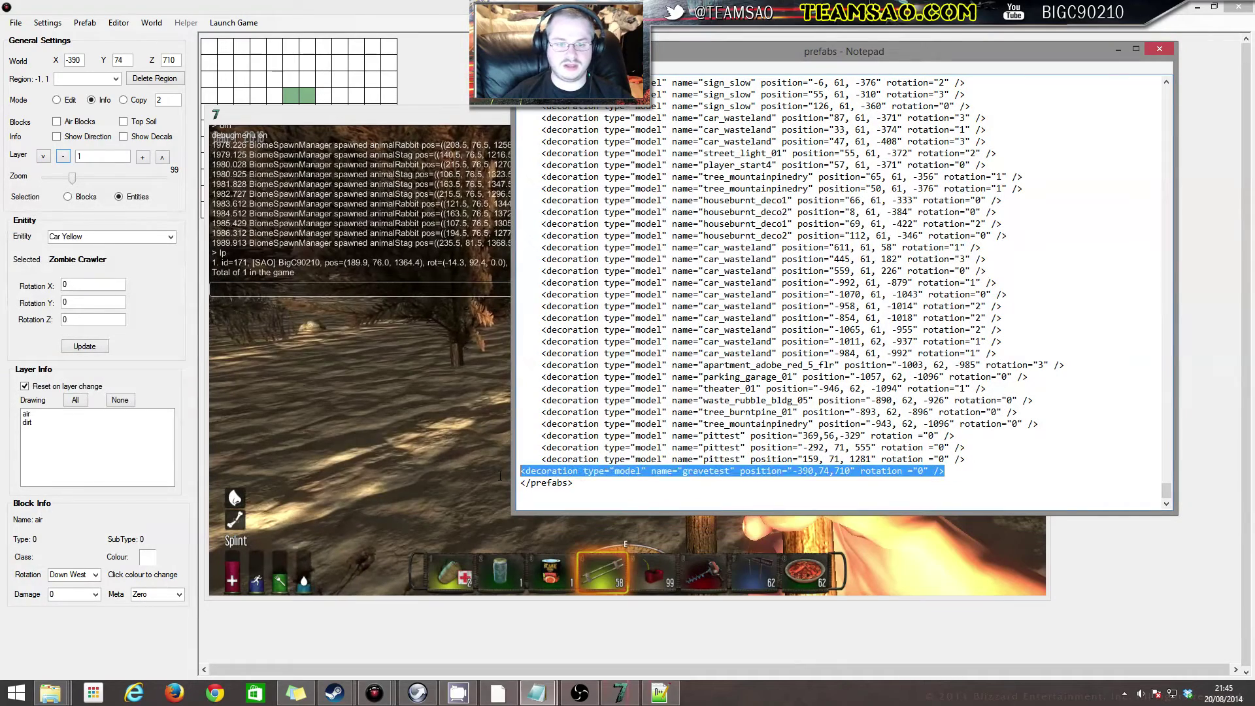
{"action": "left_click", "coordinate": [975, 469]}
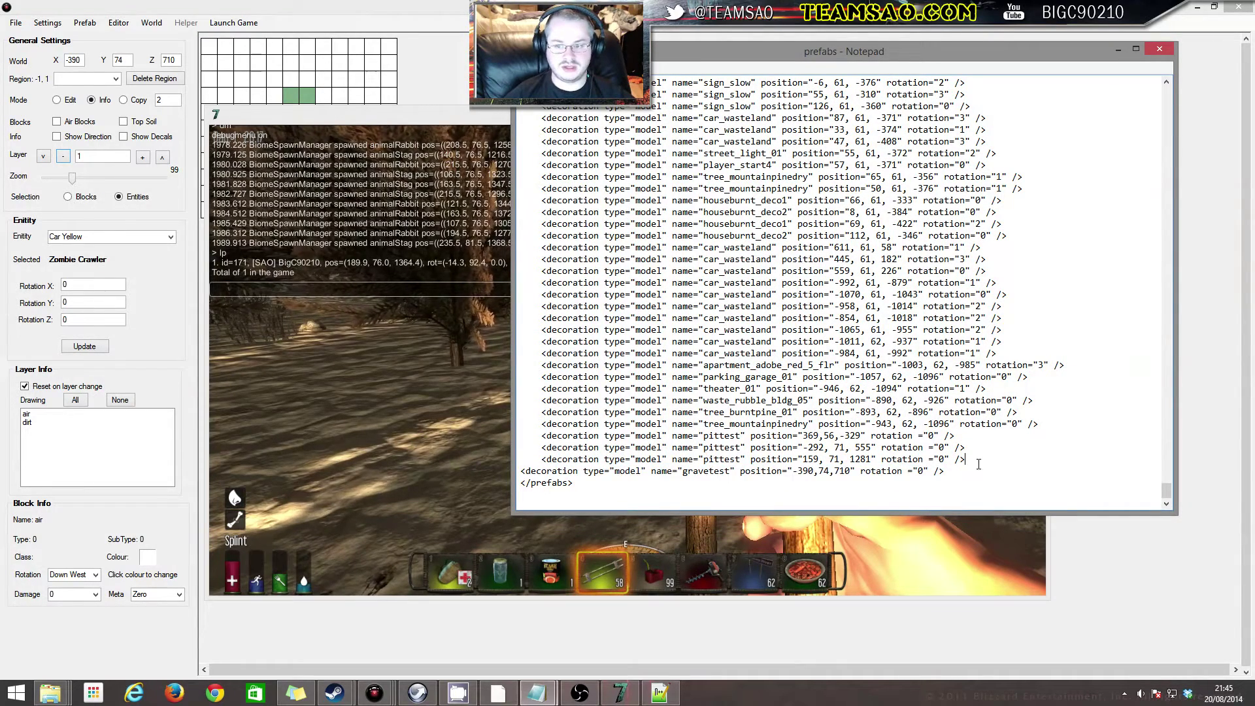
{"action": "key", "text": "Return"}
{"action": "key", "text": "ctrl+v"}
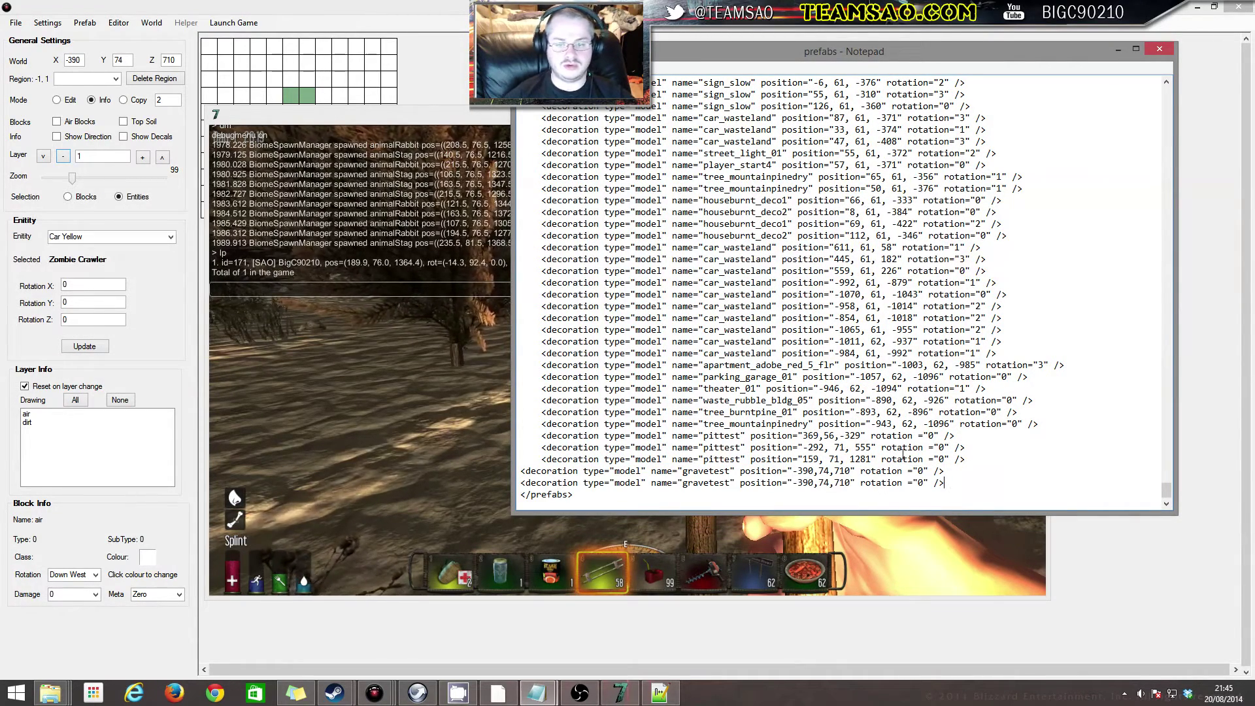
Set the position of the last gravetest entry to 189,74,1364 and save the prefabs file
{"action": "double_click", "coordinate": [798, 482]}
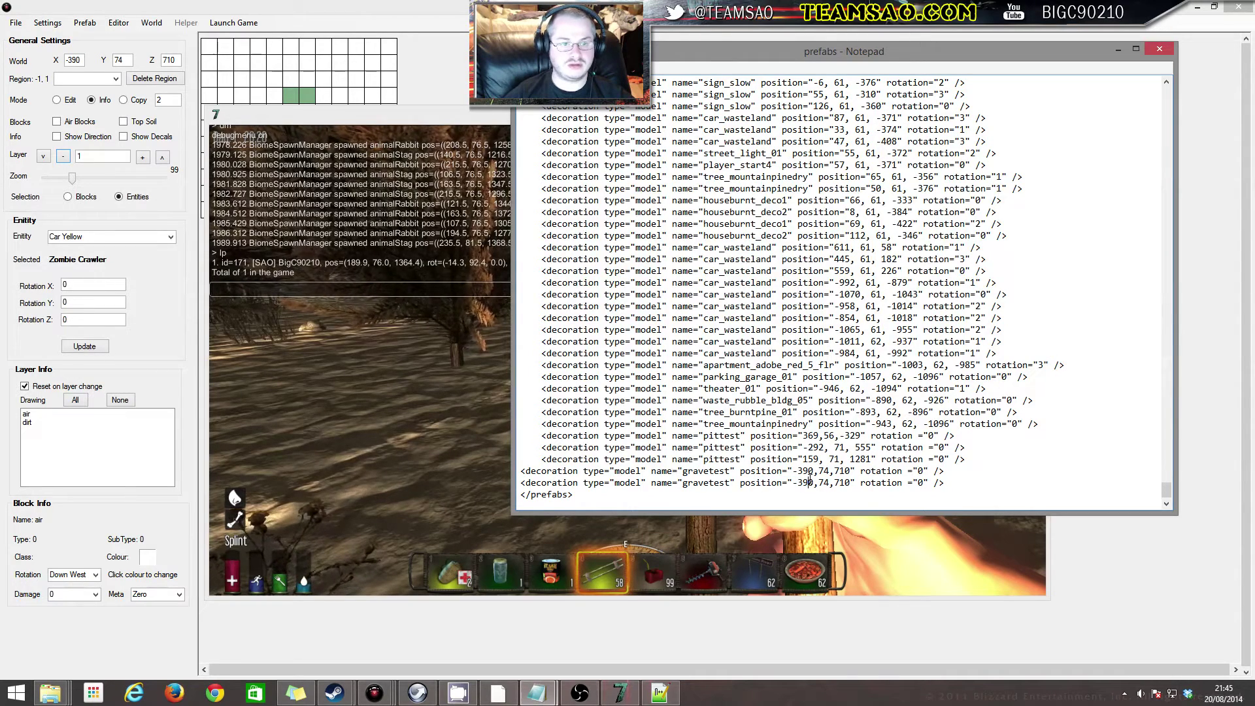
{"action": "left_click_drag", "start_coordinate": [805, 480], "coordinate": [811, 488]}
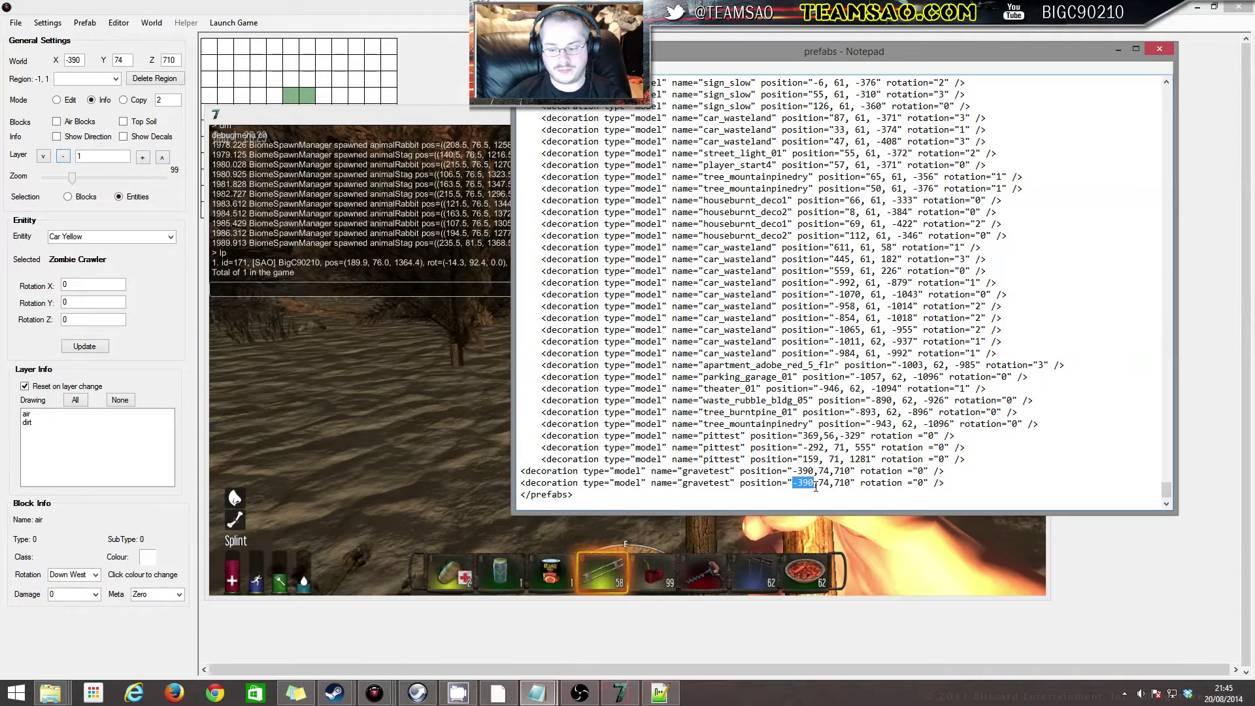
{"action": "type", "text": "18"}
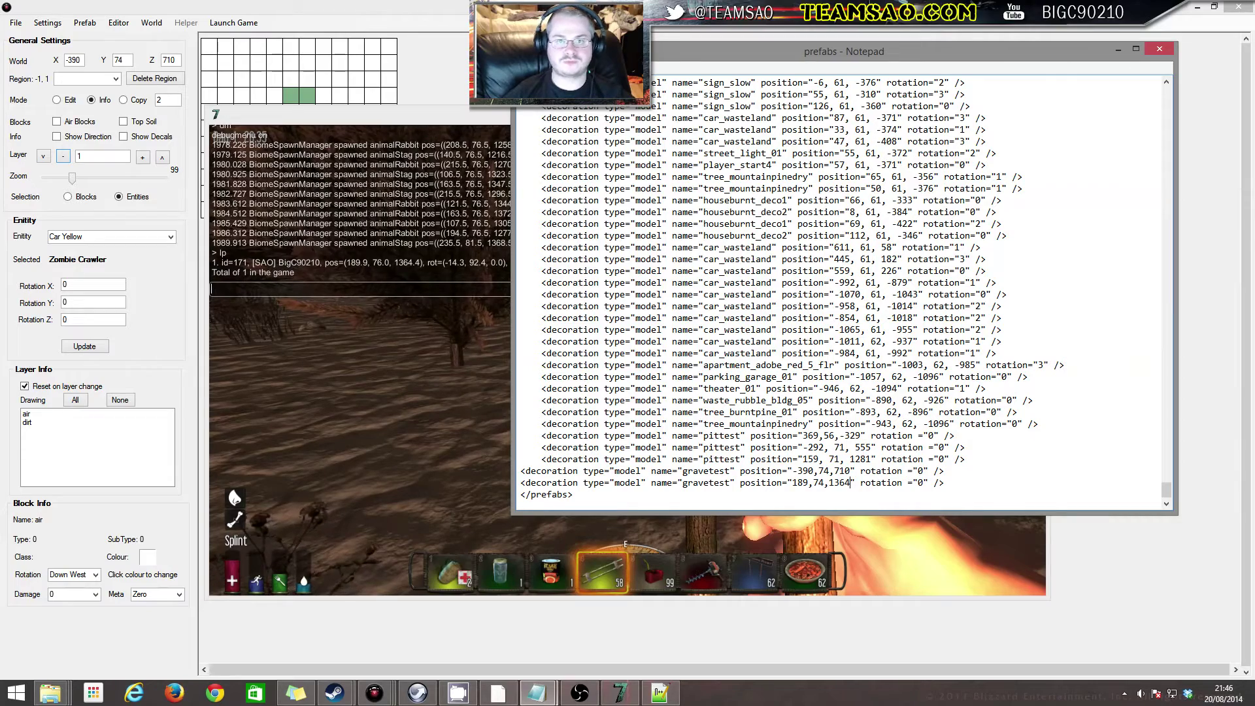
{"action": "left_click", "coordinate": [528, 68]}
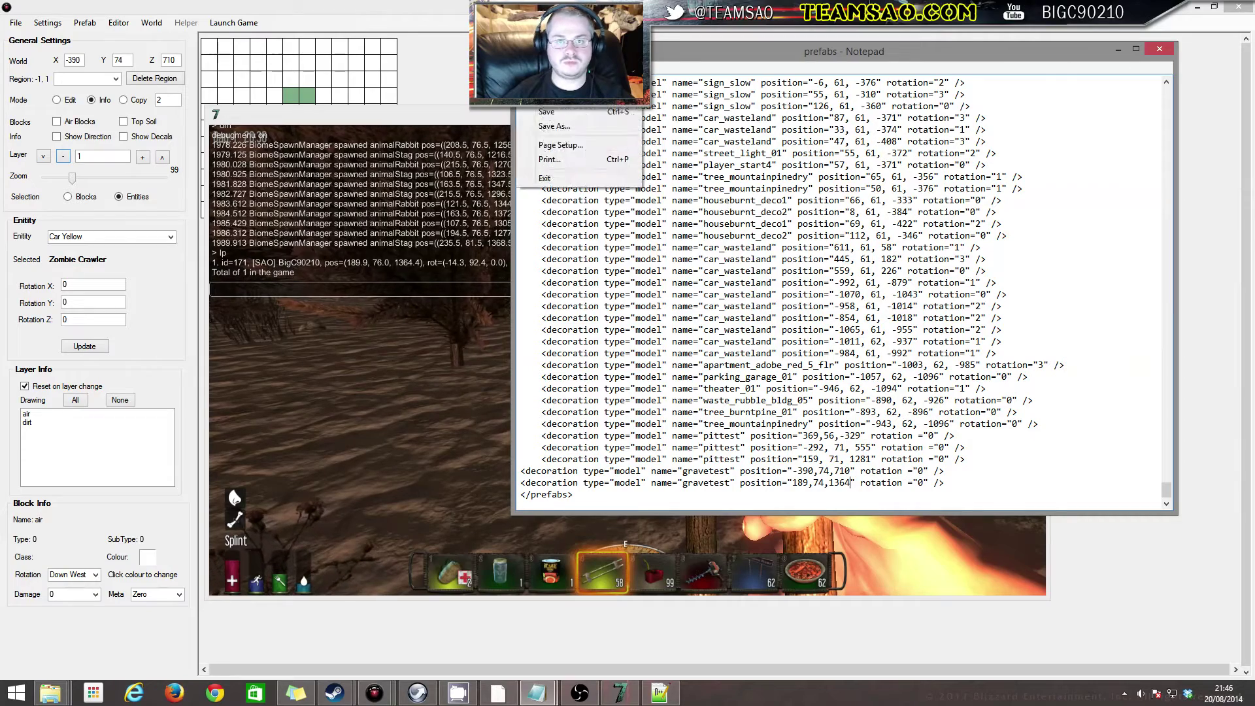
{"action": "left_click", "coordinate": [547, 111]}
{"action": "left_click_drag", "start_coordinate": [805, 58], "coordinate": [0, 18]}
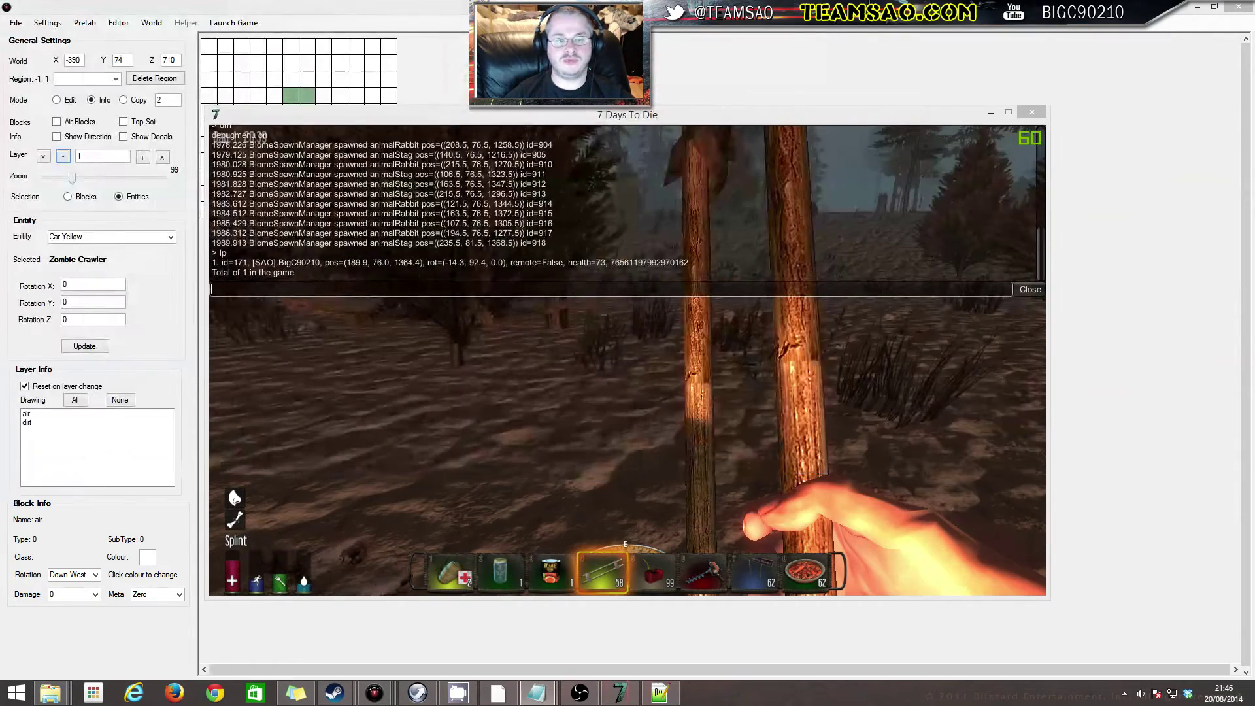
Quit the running game to its main menu and refresh the Navezgane world from the prefab editor
{"action": "left_click", "coordinate": [841, 199]}
{"action": "key", "text": "F1"}
{"action": "key", "text": "Escape"}
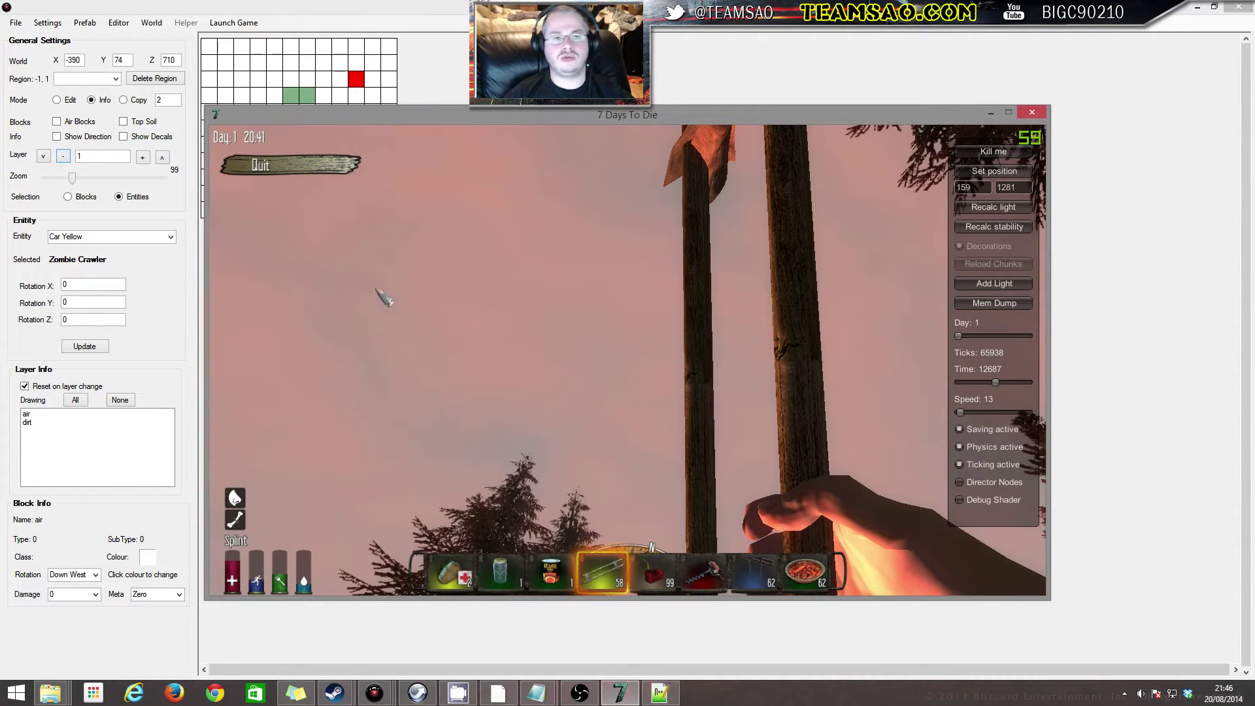
{"action": "left_click", "coordinate": [291, 165]}
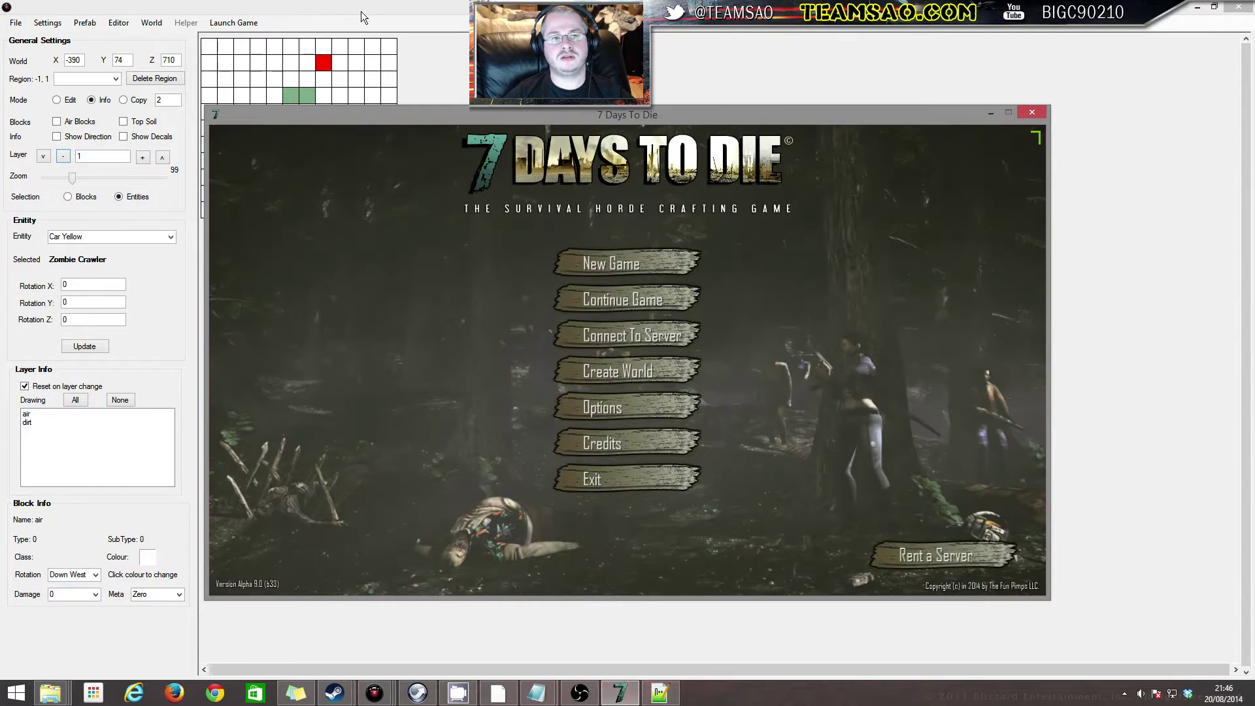
{"action": "left_click", "coordinate": [159, 24]}
{"action": "left_click", "coordinate": [157, 23]}
{"action": "left_click", "coordinate": [154, 25]}
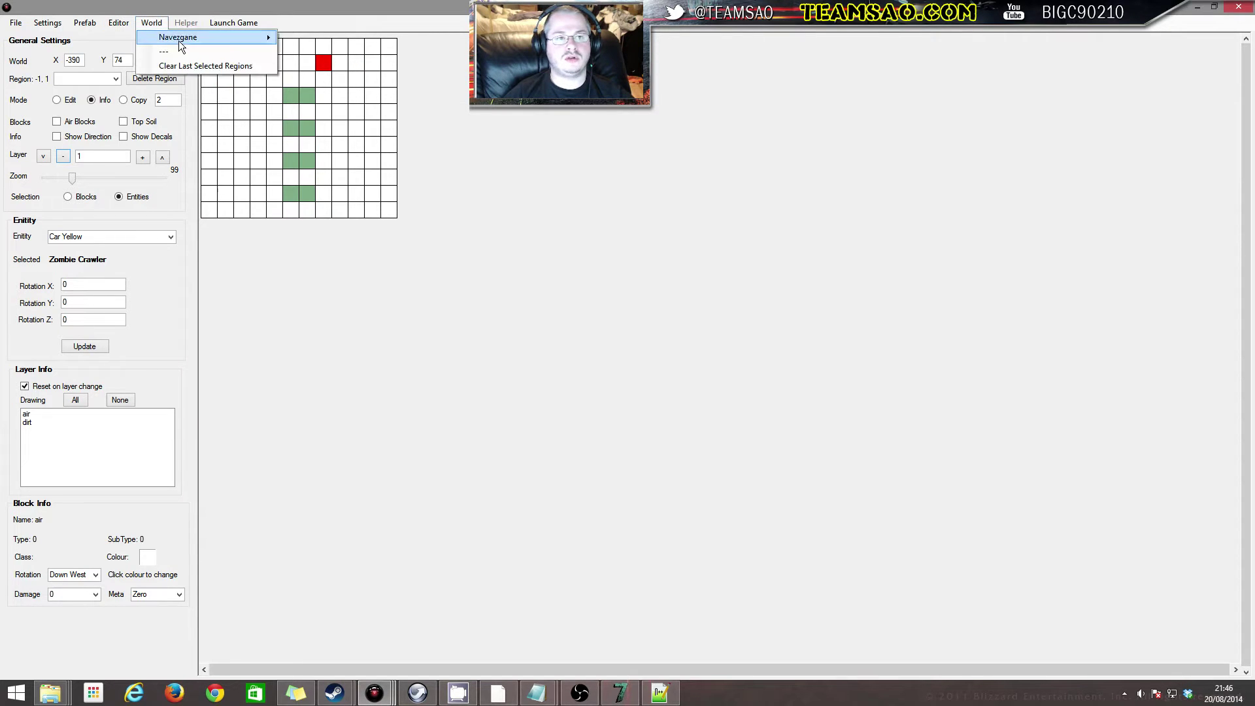
{"action": "left_click", "coordinate": [451, 52]}
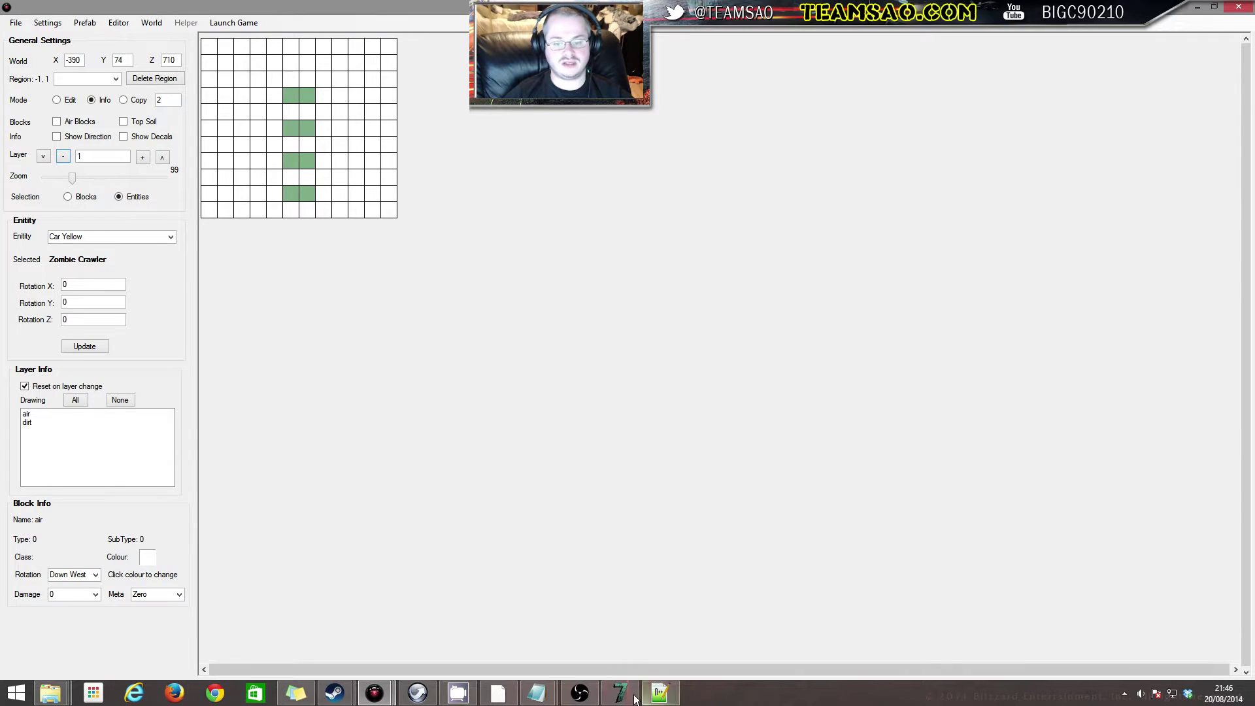
Switch back to 7 Days To Die and reload the YouTubeAdvanced save
{"action": "left_click", "coordinate": [619, 692]}
{"action": "left_click", "coordinate": [628, 286]}
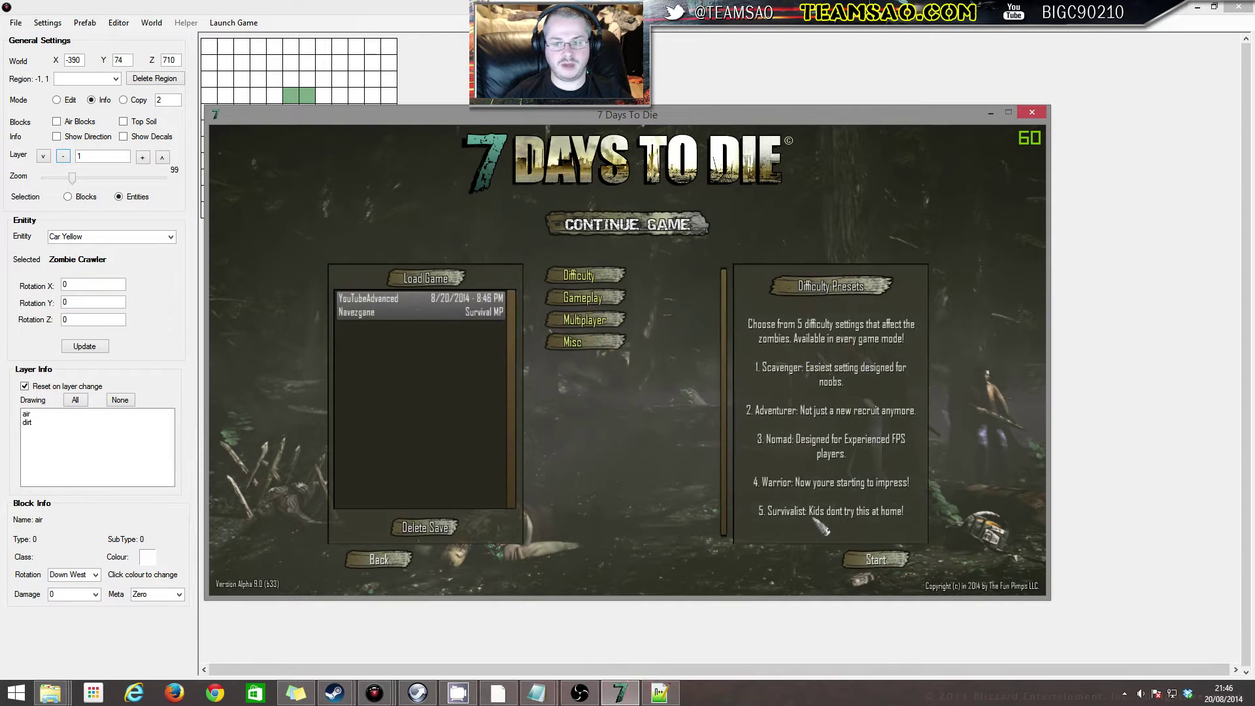
{"action": "left_click", "coordinate": [876, 559]}
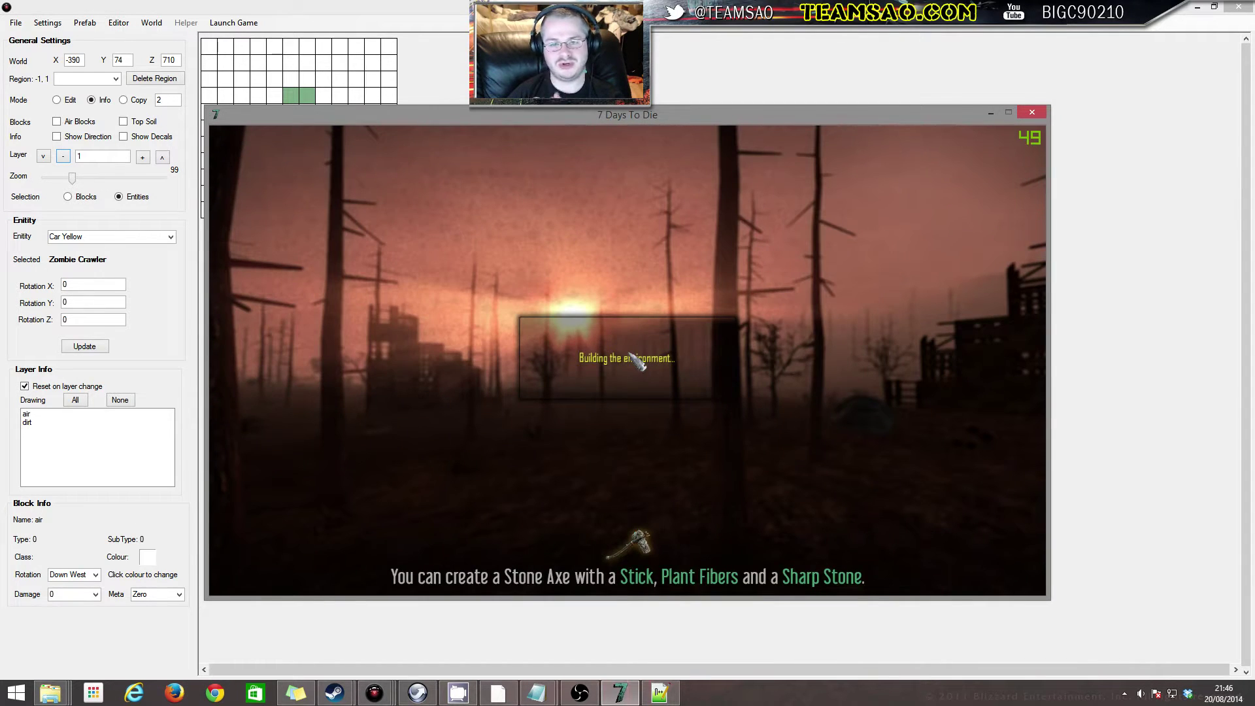
{"action": "key", "text": "Return"}
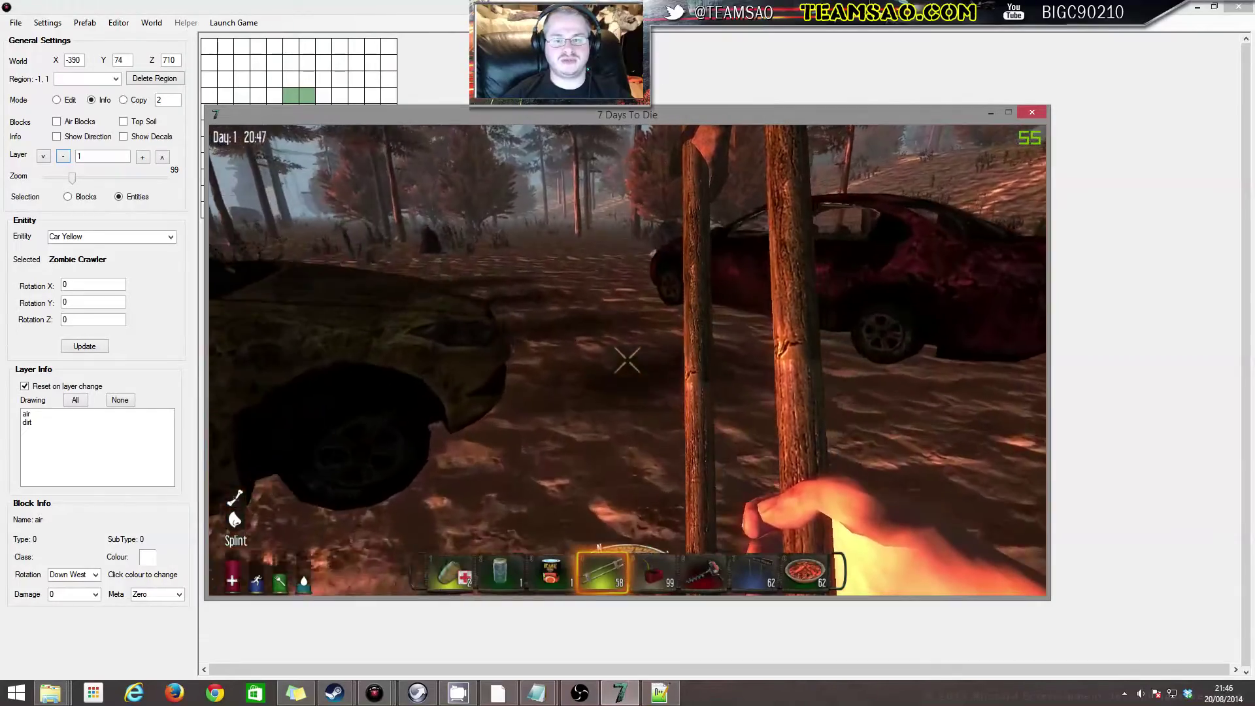
Equip the auger and dig into the ground between the yellow and red cars down to the buried coffin
{"action": "scroll", "coordinate": [628, 361], "scroll_direction": "up", "scroll_amount": 1}
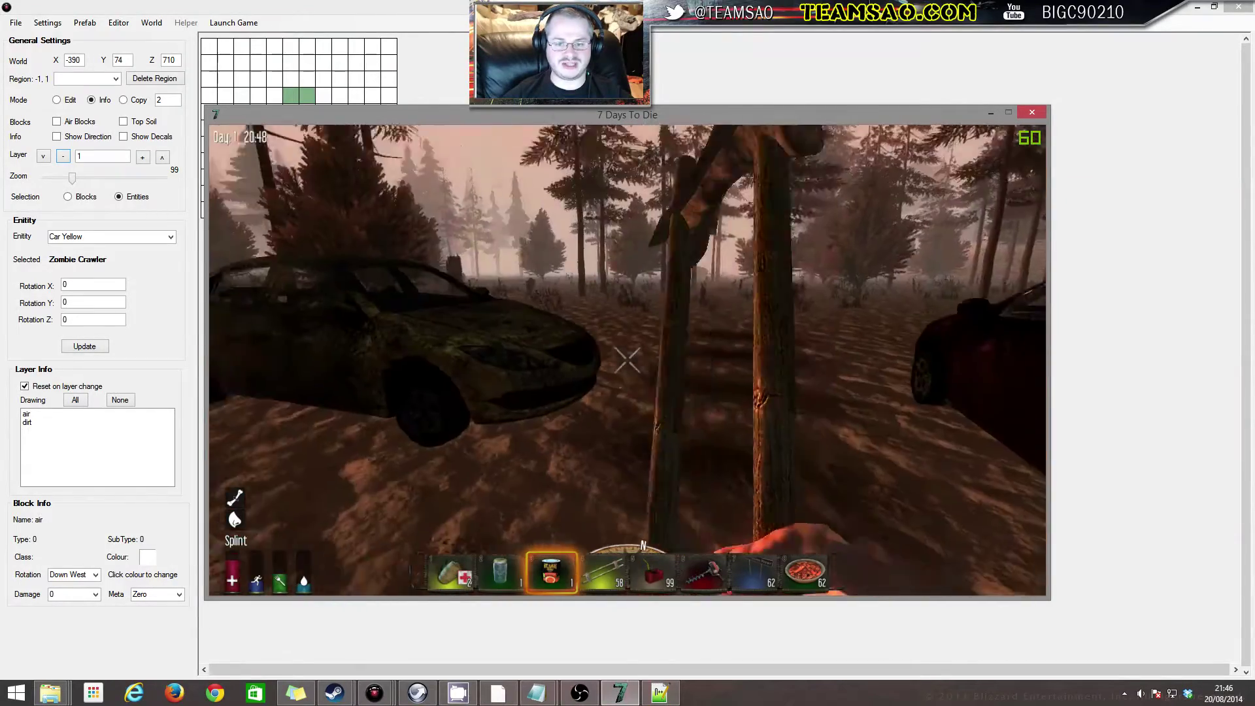
{"action": "scroll", "coordinate": [627, 361], "scroll_direction": "down", "scroll_amount": 2}
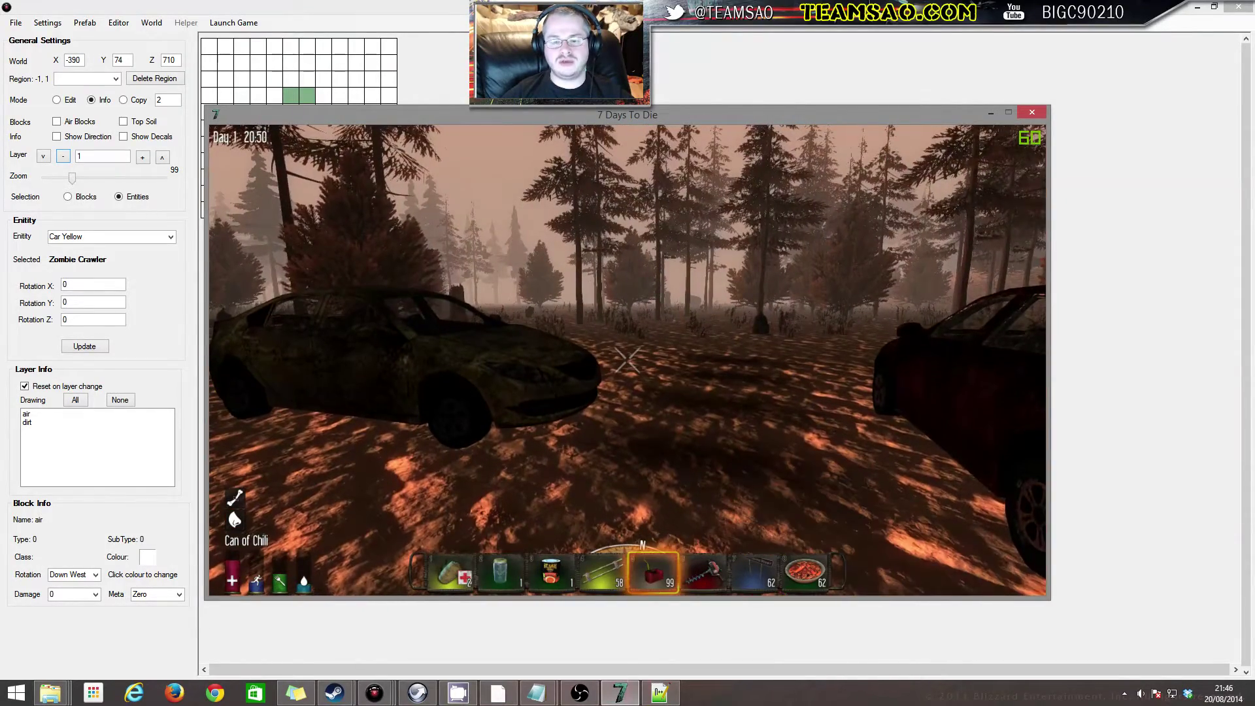
{"action": "scroll", "coordinate": [627, 360], "scroll_direction": "down", "scroll_amount": 1}
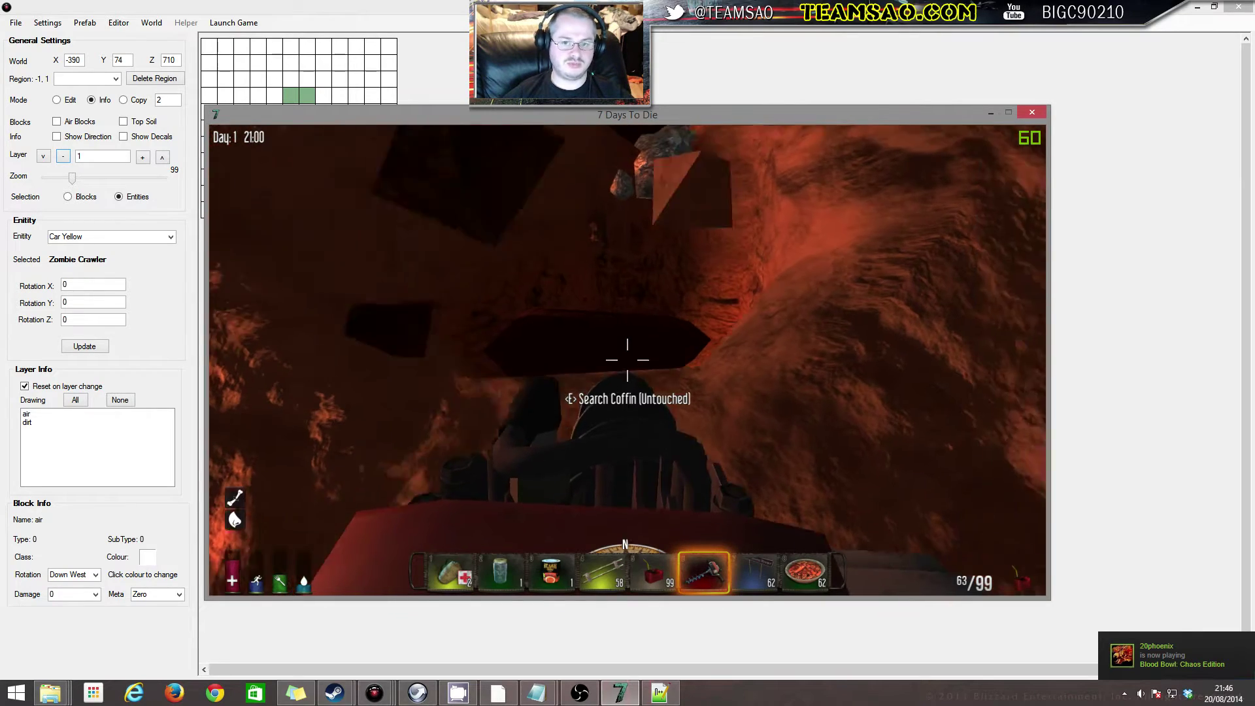
Climb out of the dug grave and set the time of day to about 13:20
{"action": "key", "text": "space"}
{"action": "key", "text": "w"}
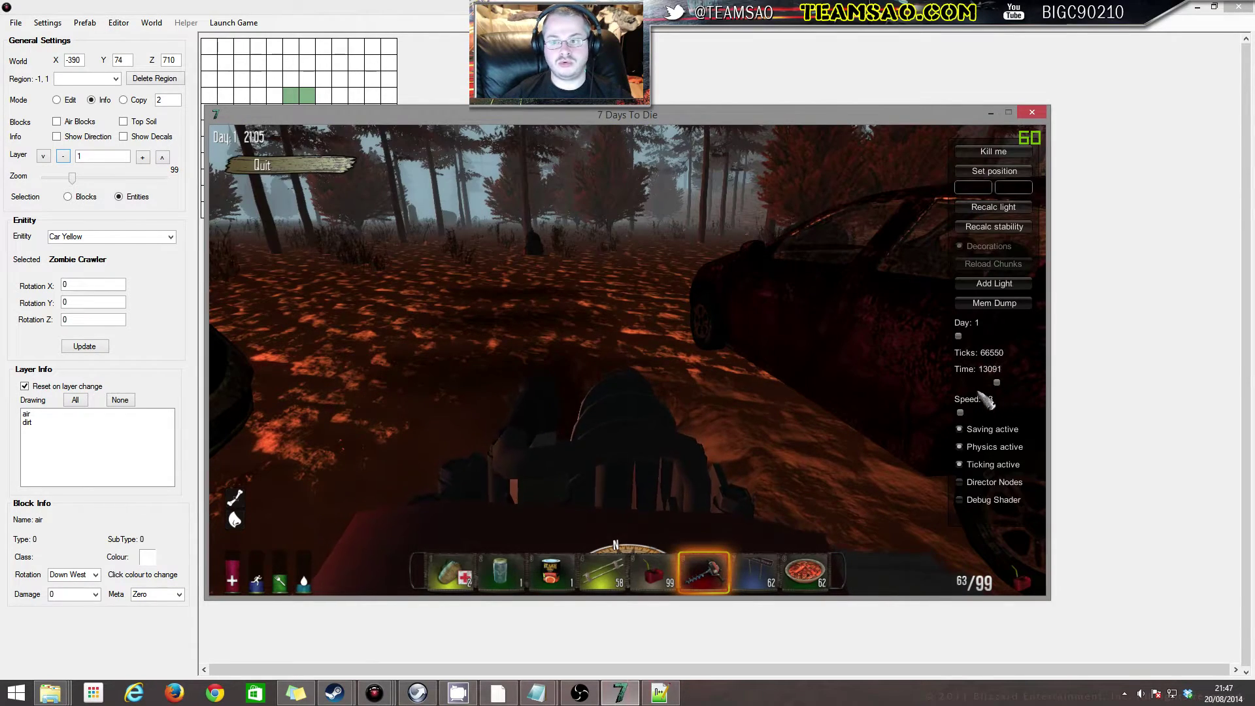
{"action": "left_click", "coordinate": [975, 383]}
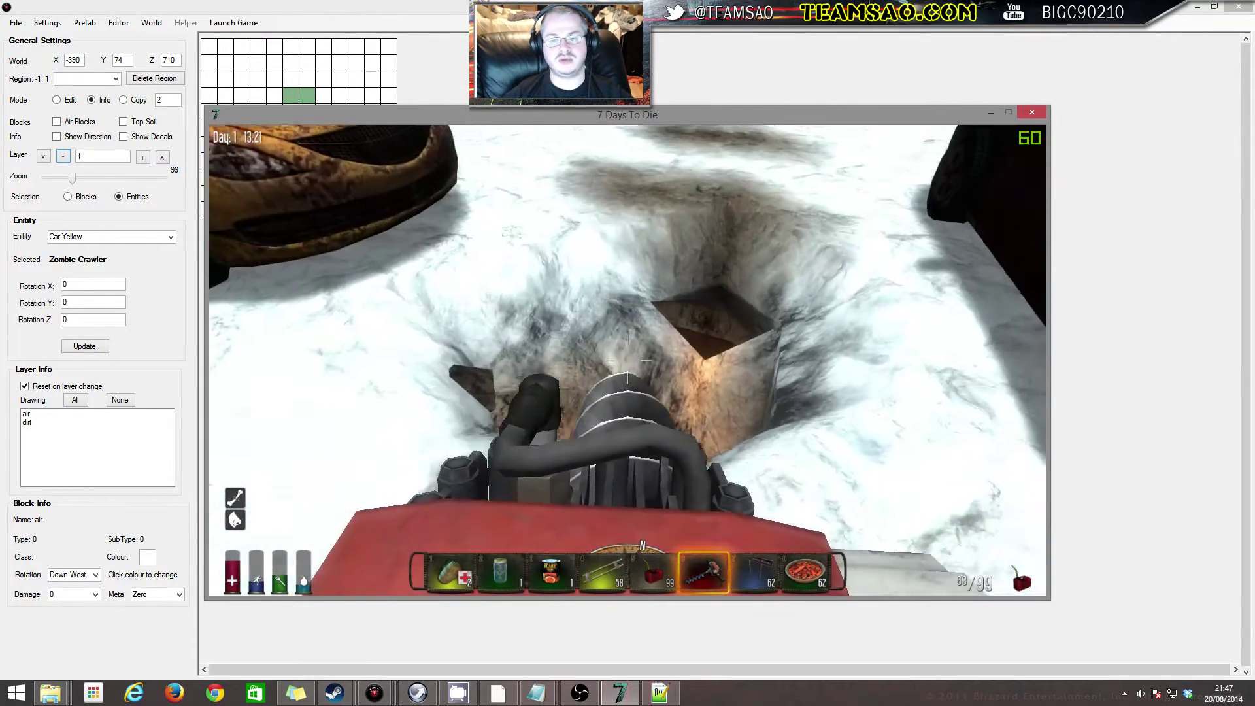
Dig out more of the dirt patches beside the opened grave with the auger
{"action": "key", "text": "e"}
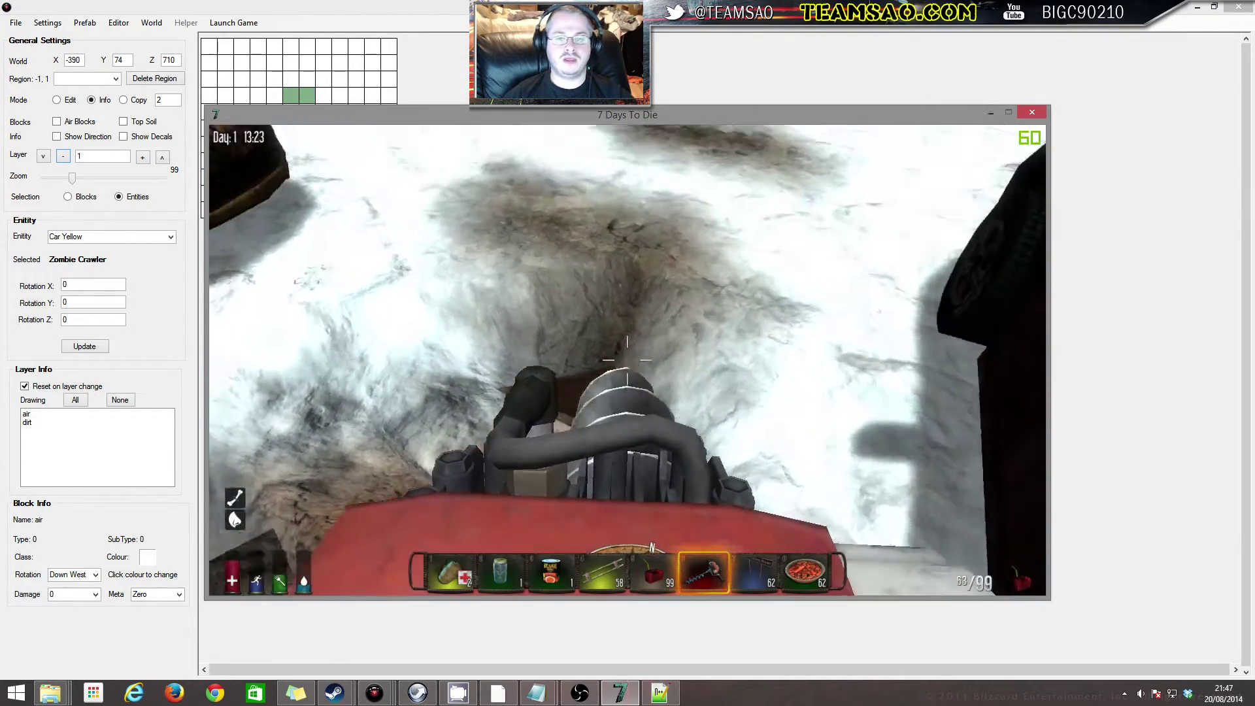
{"action": "left_click", "coordinate": [628, 360]}
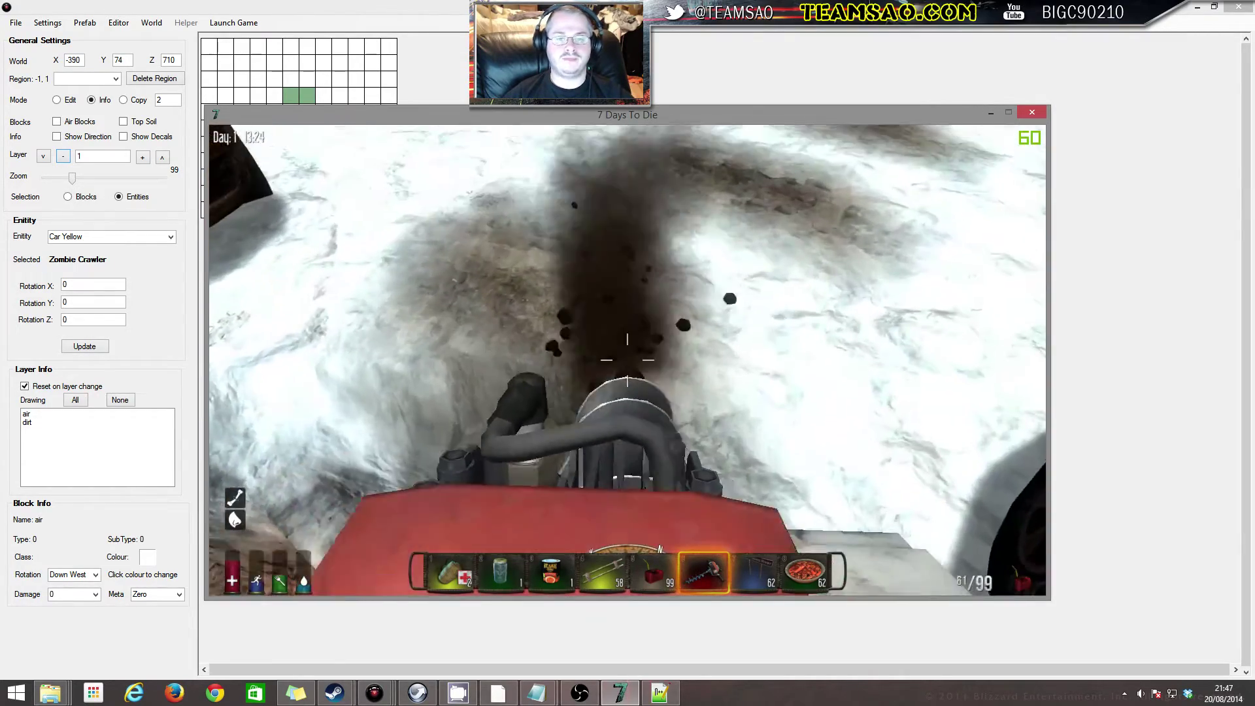
{"action": "left_click", "coordinate": [627, 359]}
{"action": "key", "text": "s"}
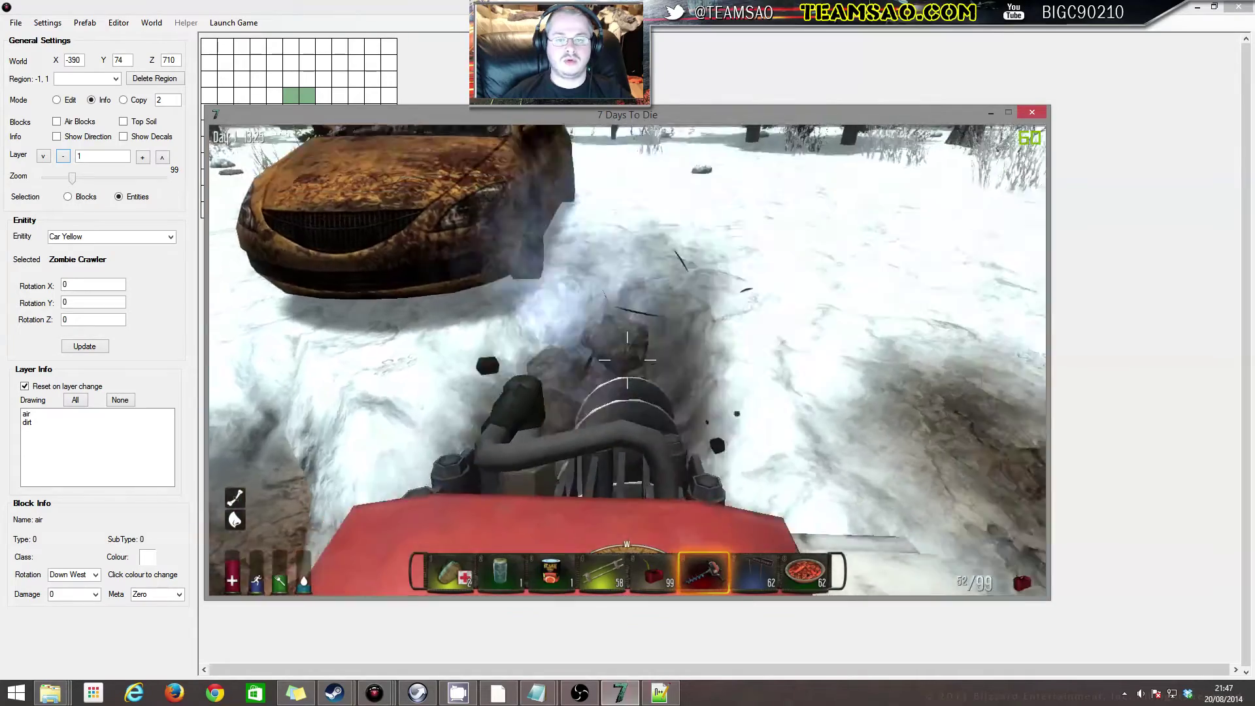
Walk around the grave site and check the dirt patches, the exposed coffins and the surrounding snow
{"action": "key", "text": "s"}
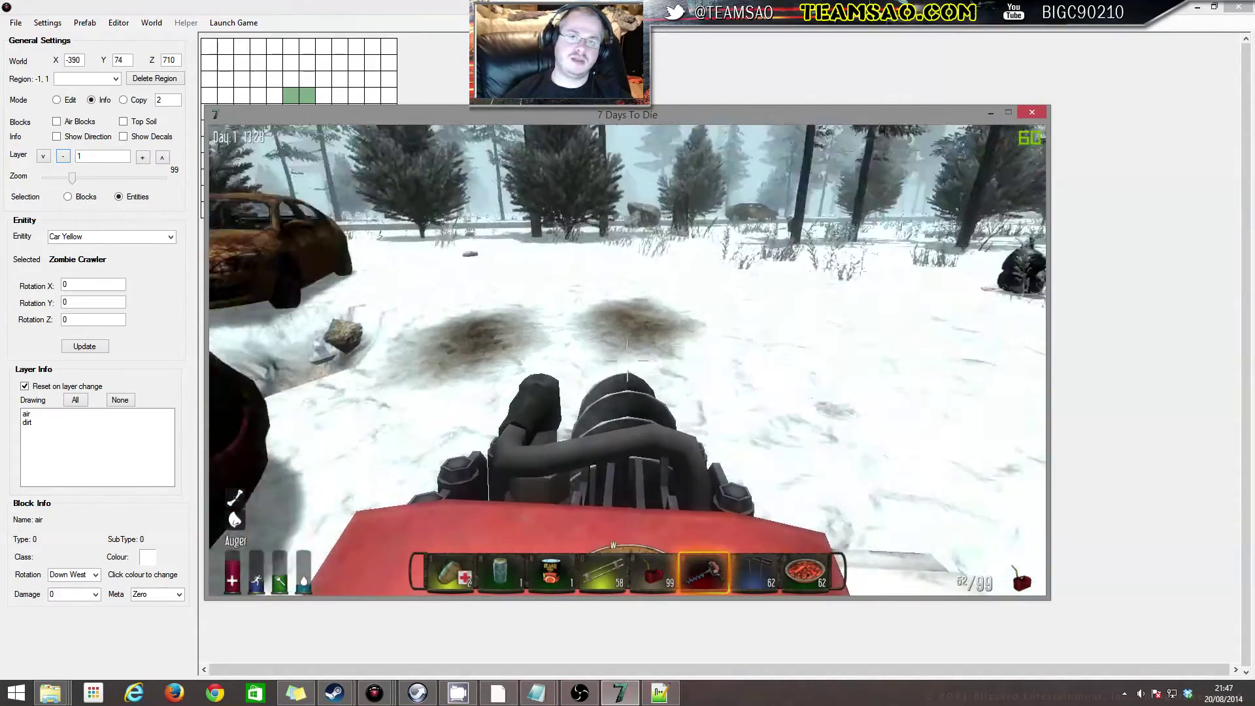
{"action": "key", "text": "w"}
{"action": "key", "text": "w"}
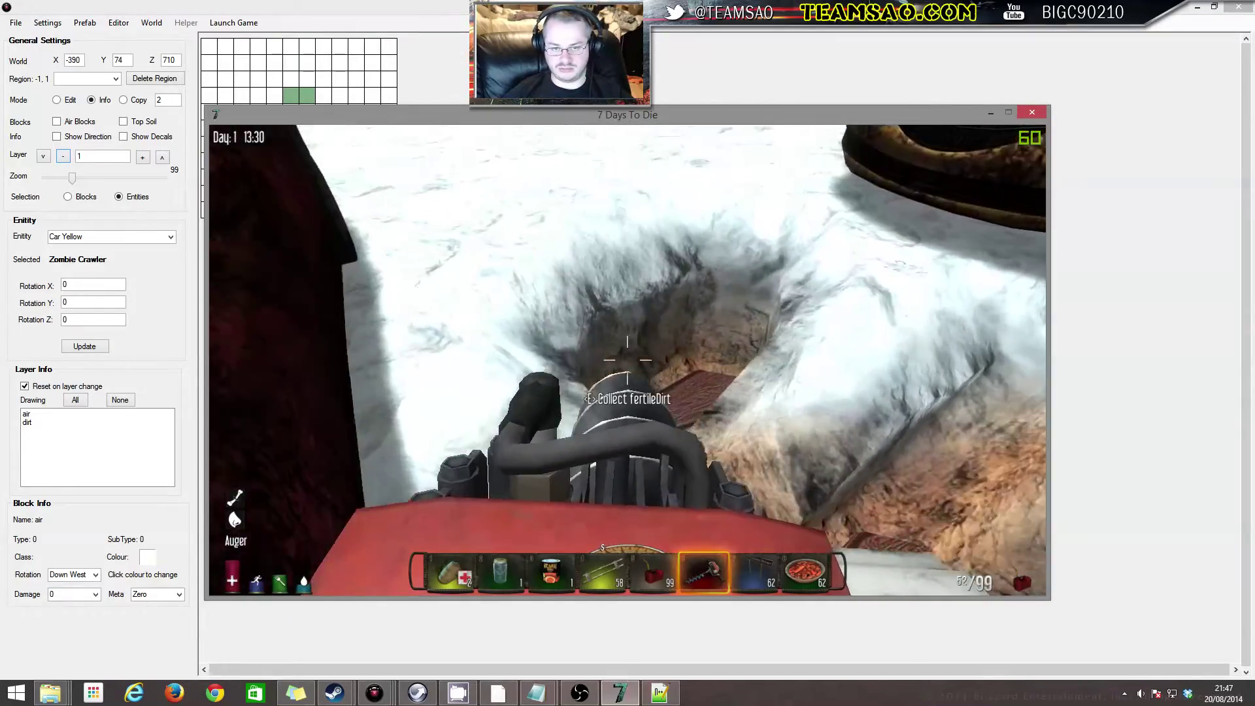
{"action": "key", "text": "d"}
{"action": "key", "text": "s"}
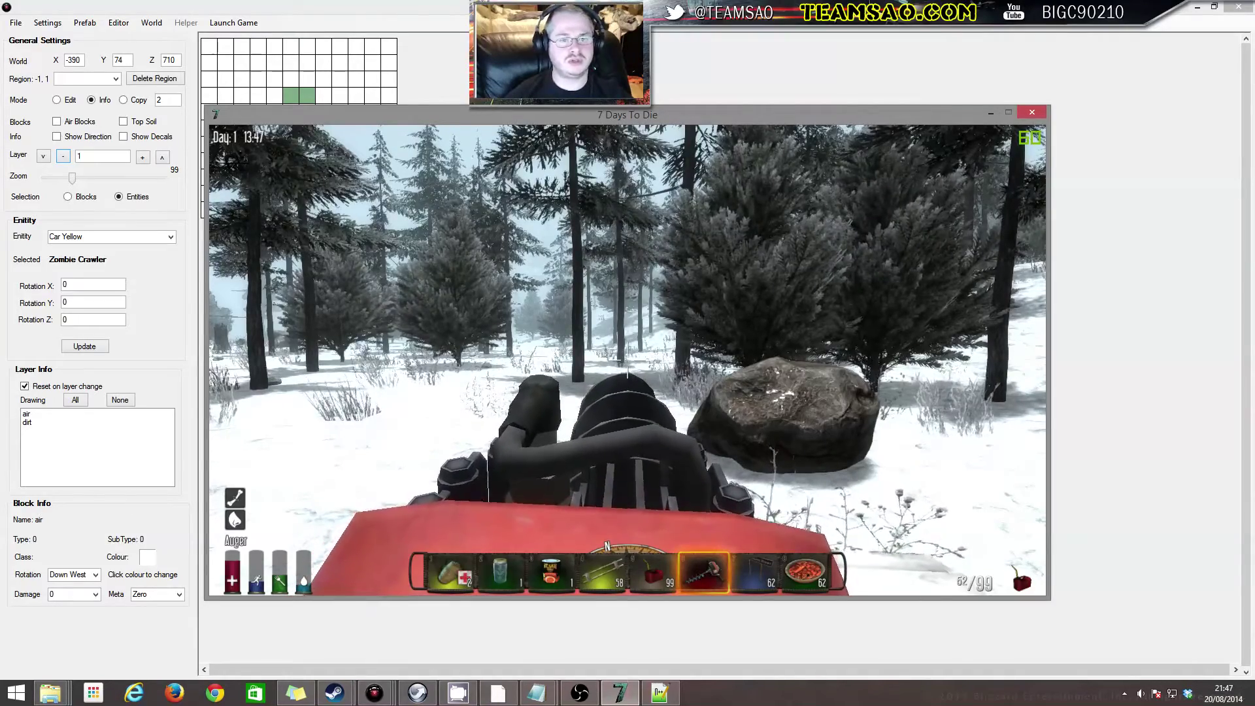
Switch to the prefab editor and open the pittest prefab
{"action": "key", "text": "alt+Tab"}
{"action": "left_click", "coordinate": [16, 23]}
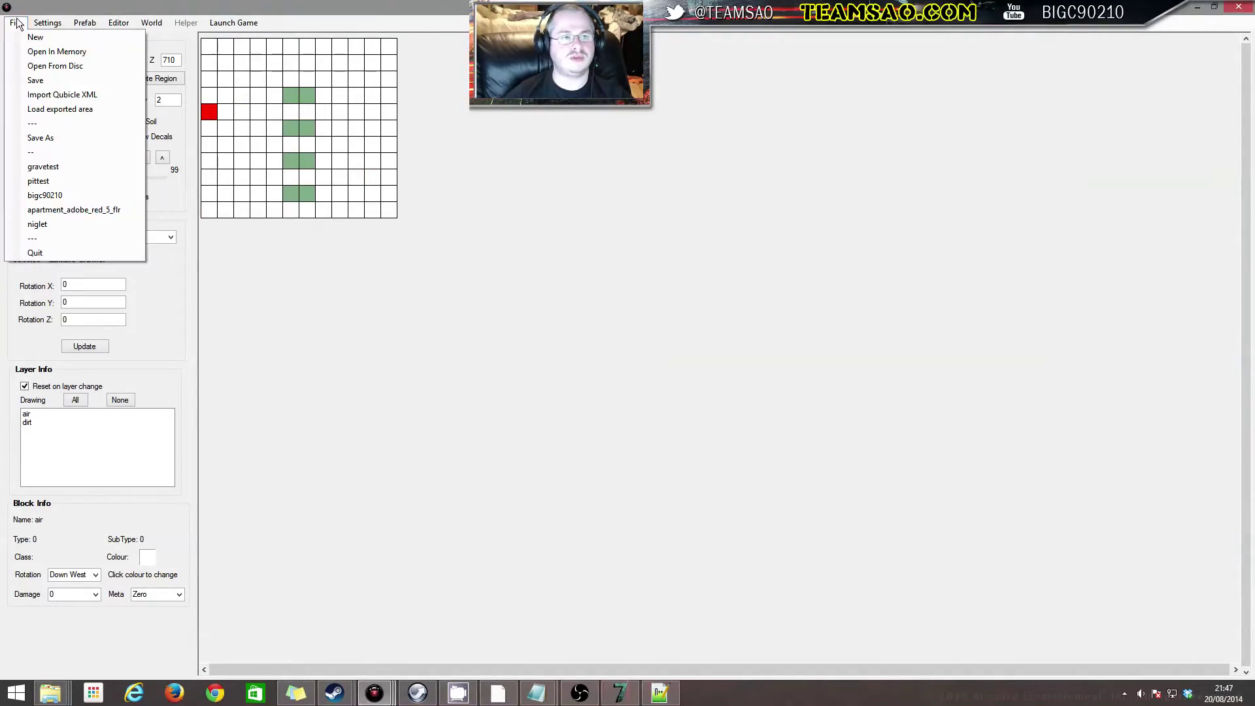
{"action": "left_click", "coordinate": [40, 50]}
{"action": "double_click", "coordinate": [227, 121]}
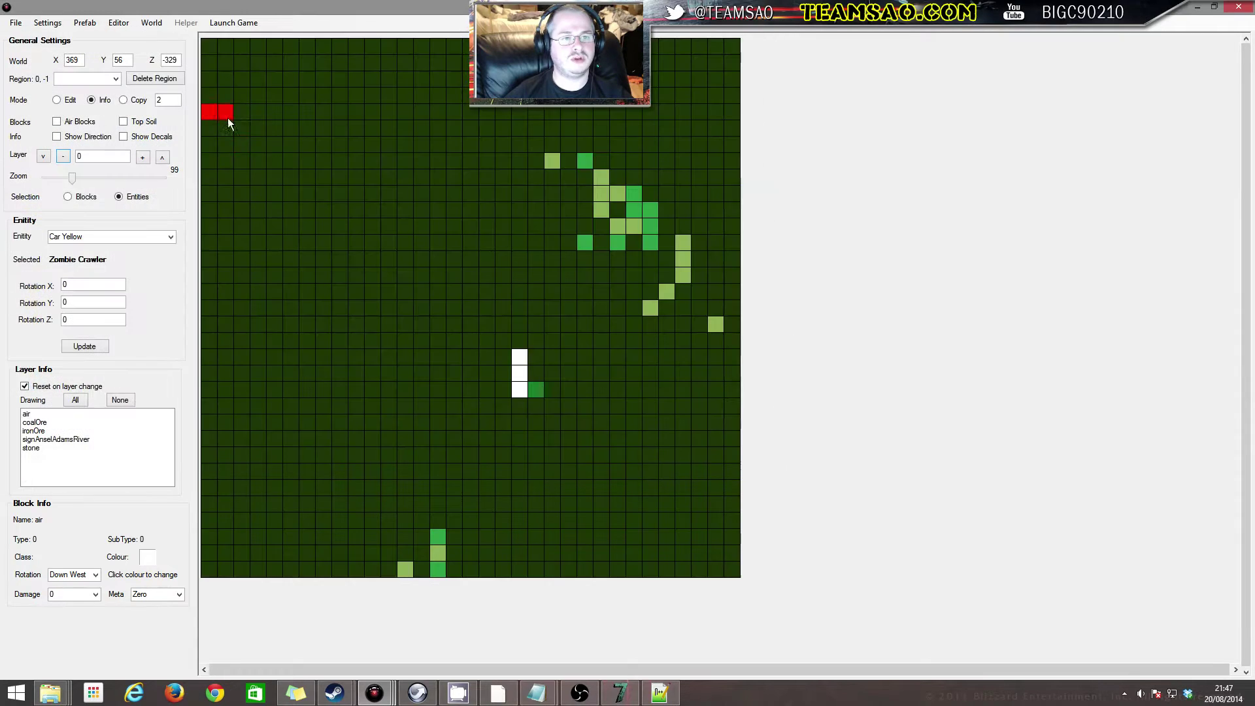
Examine the pittest prefab layer by layer up to layer 7, ending on layer 6
{"action": "left_click", "coordinate": [143, 158]}
{"action": "left_click", "coordinate": [143, 158]}
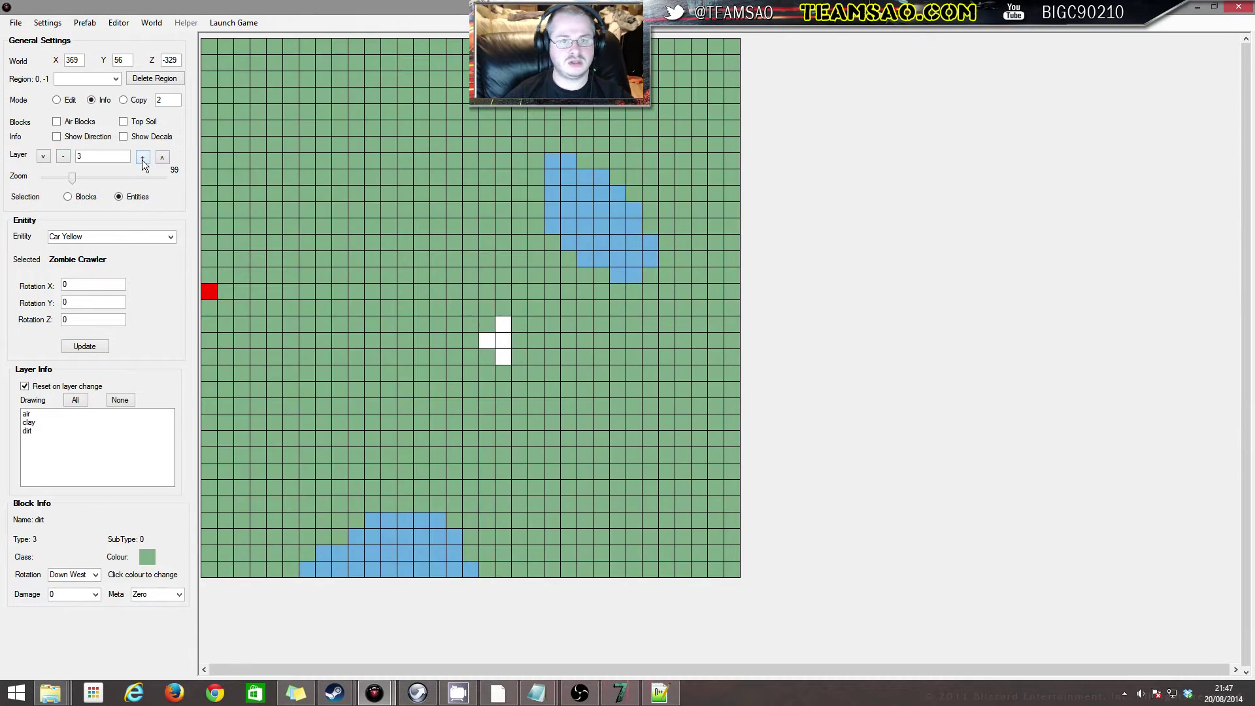
{"action": "left_click", "coordinate": [143, 158]}
{"action": "left_click", "coordinate": [143, 158]}
{"action": "left_click", "coordinate": [142, 158]}
{"action": "left_click", "coordinate": [142, 158]}
{"action": "left_click", "coordinate": [142, 158]}
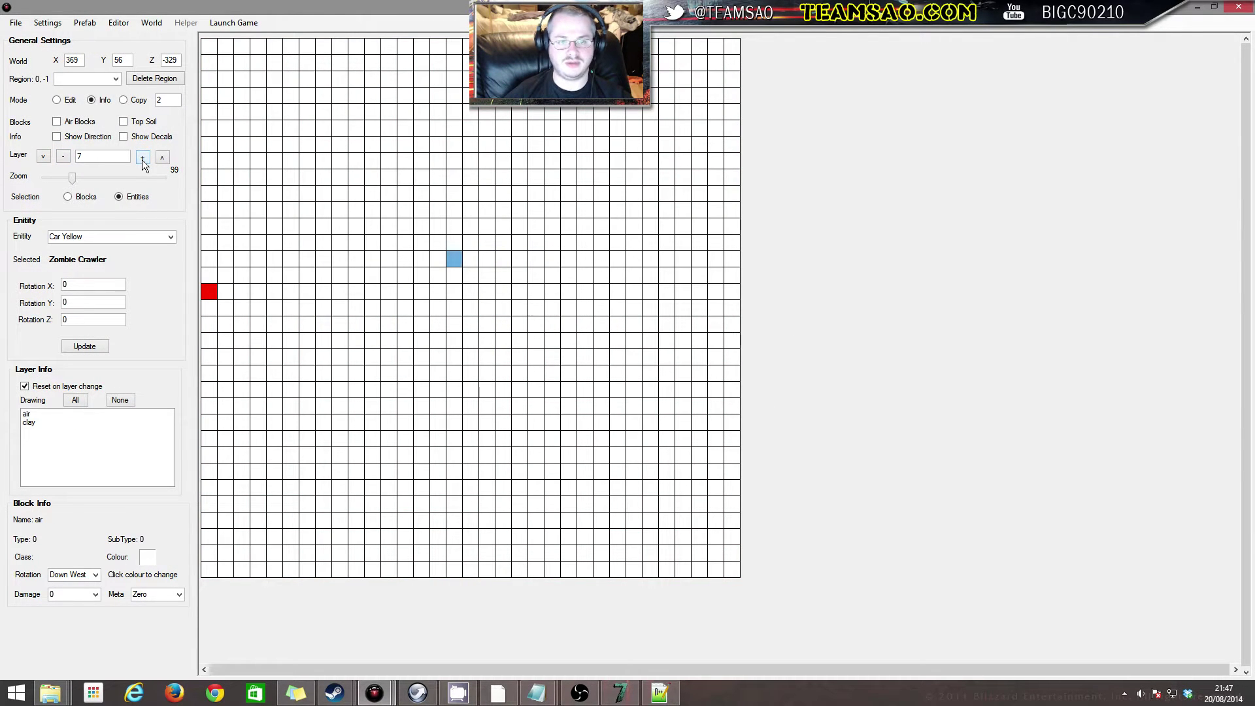
{"action": "left_click", "coordinate": [63, 157]}
Switch to 7 Days To Die and fly along the road to view the clay structure at the crossing
{"action": "left_click", "coordinate": [621, 692]}
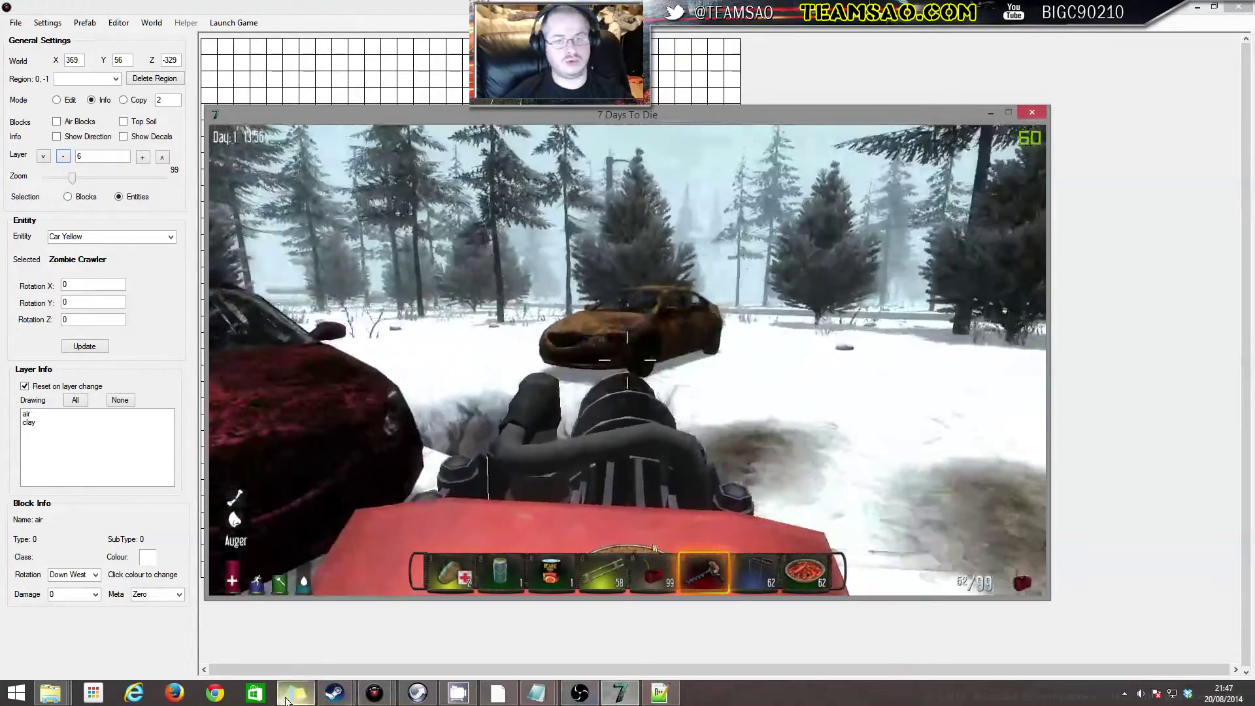
{"action": "key", "text": "space"}
{"action": "key", "text": "w"}
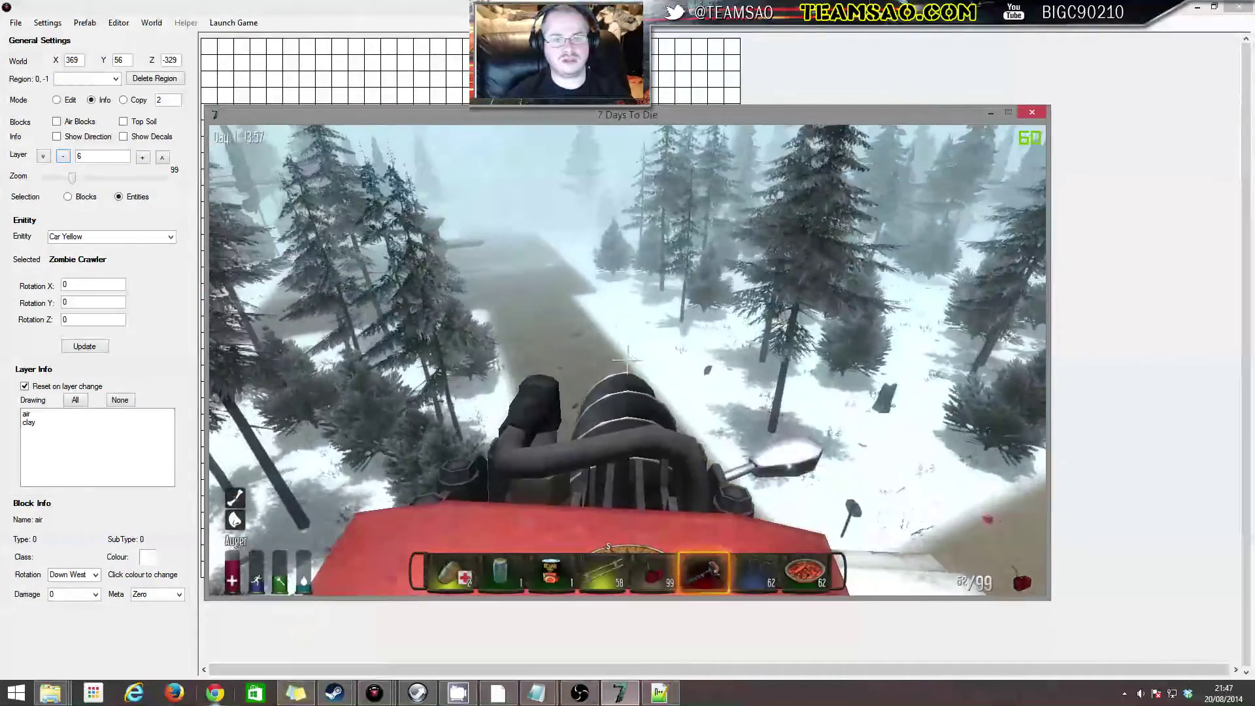
{"action": "key", "text": "w"}
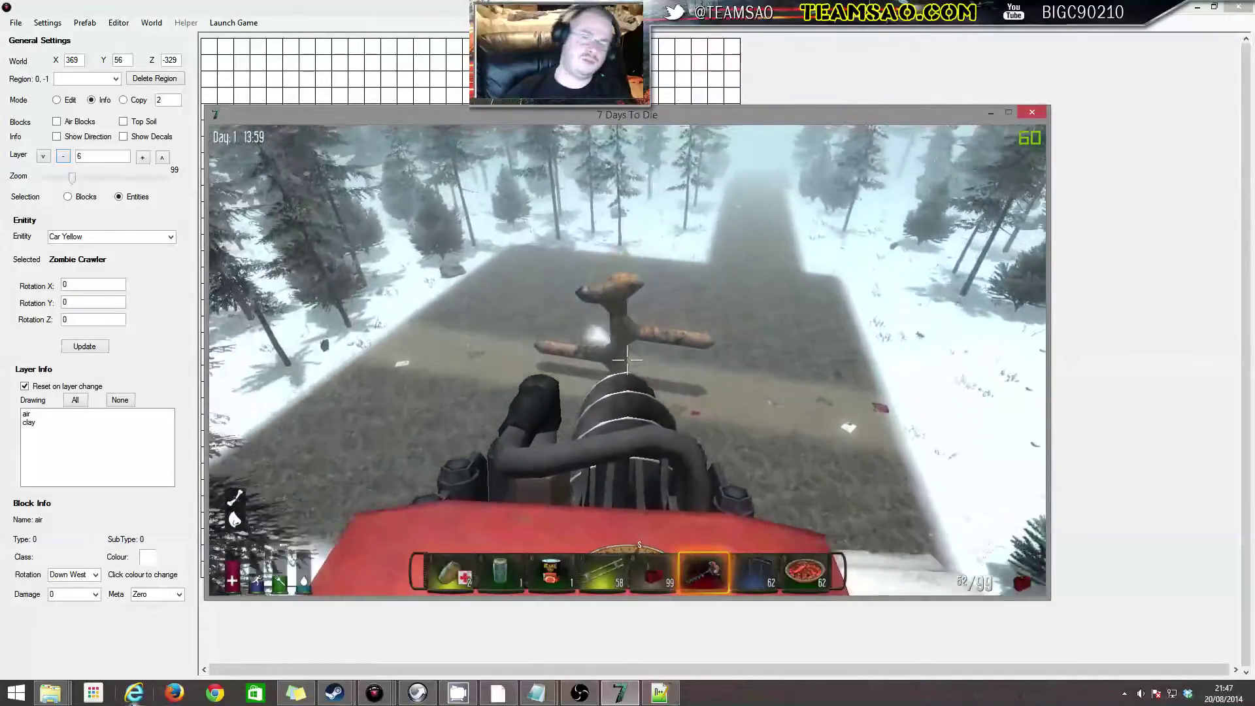
{"action": "key", "text": "w"}
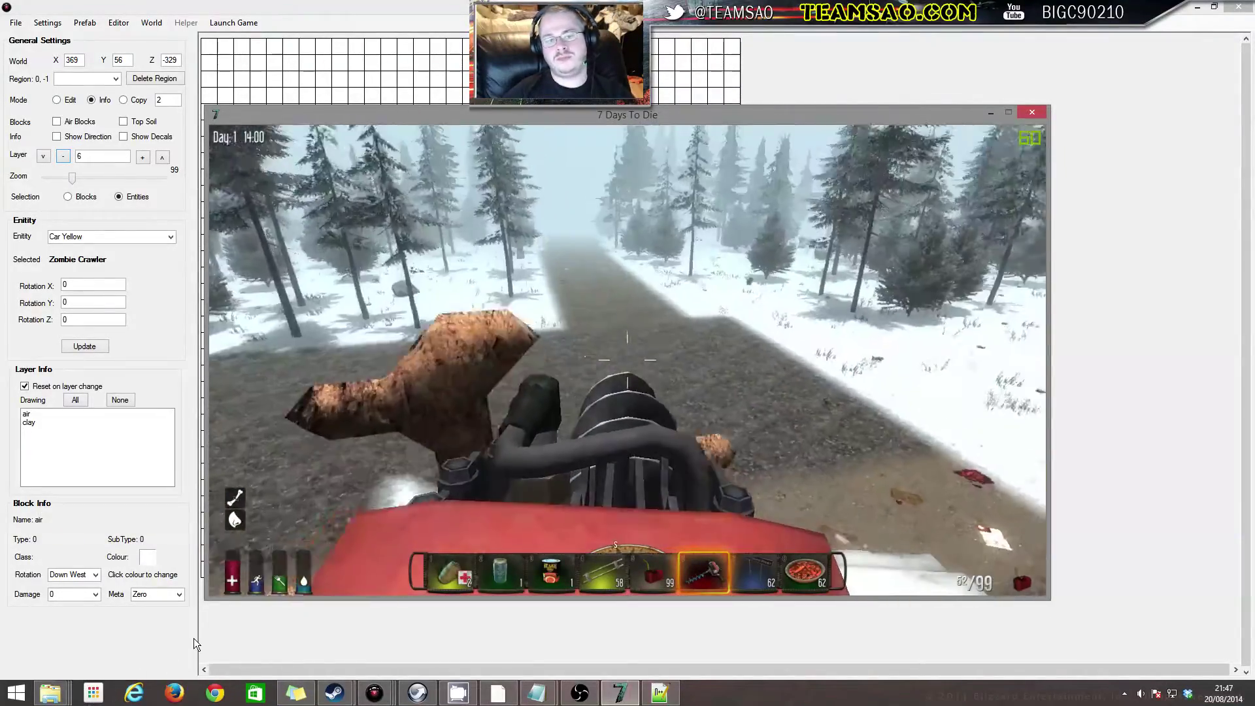
{"action": "key", "text": "s"}
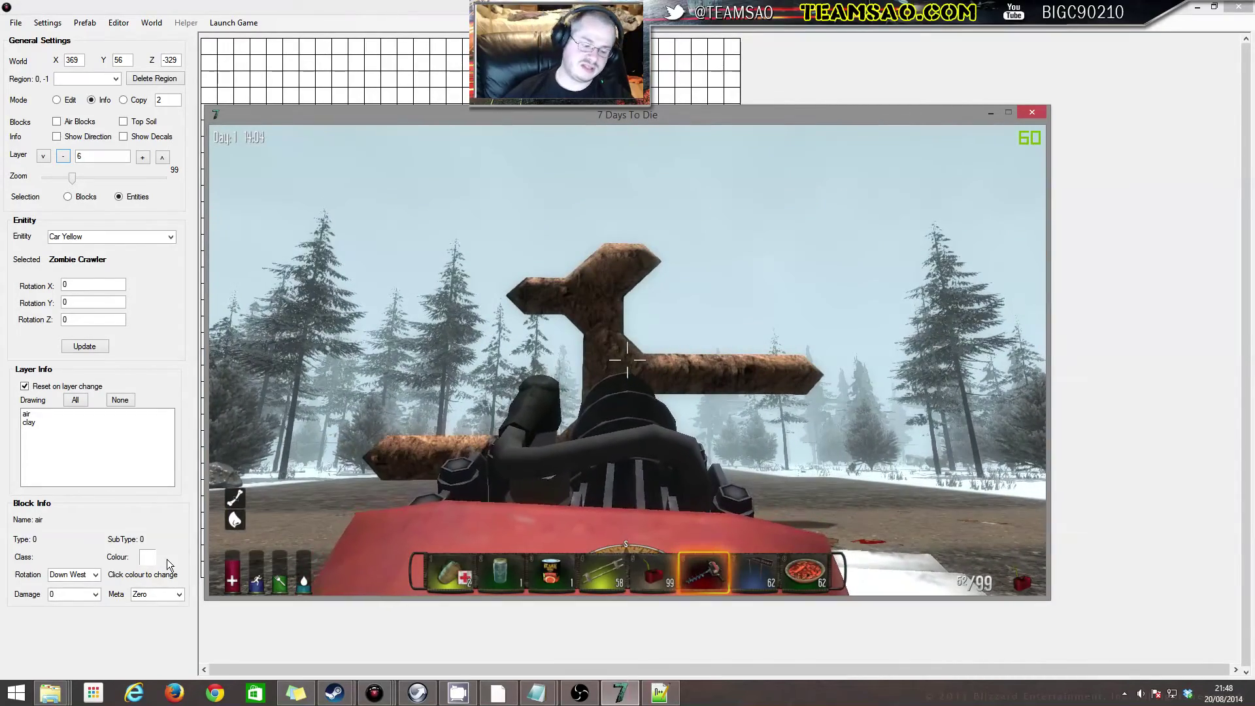
Search the creative inventory for clay and put a stack of clay blocks in the hotbar
{"action": "key", "text": "u"}
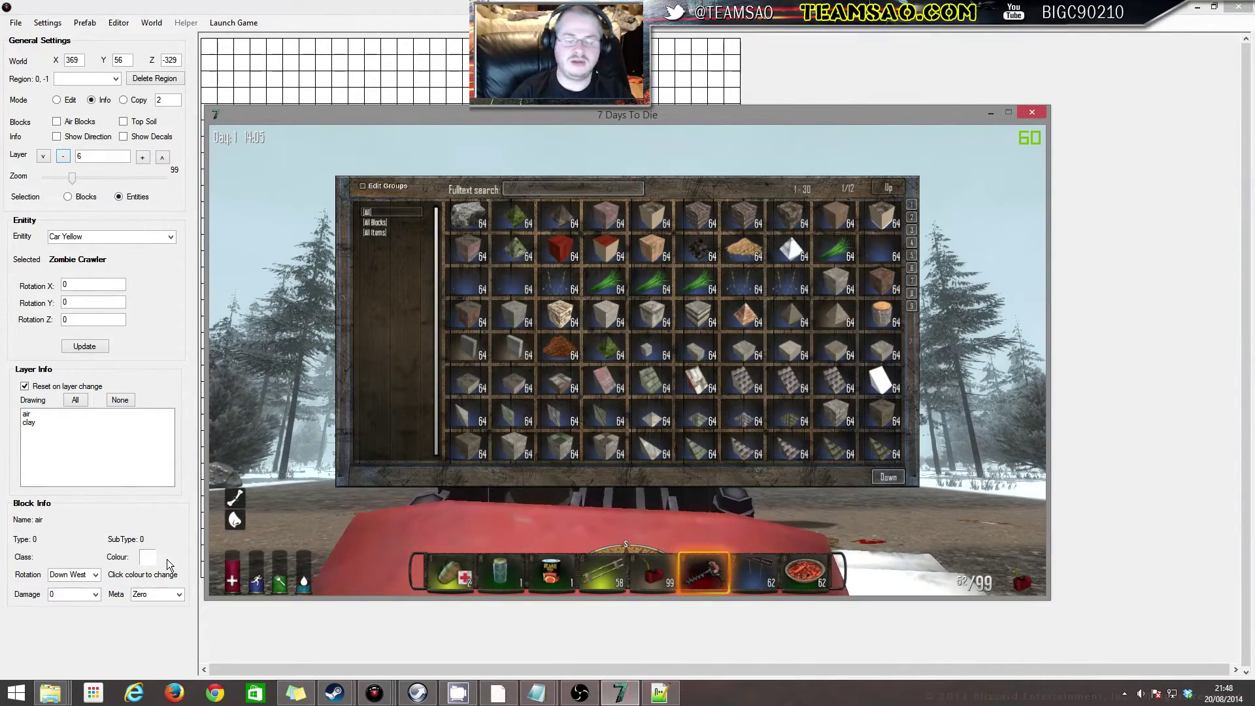
{"action": "type", "text": "clay"}
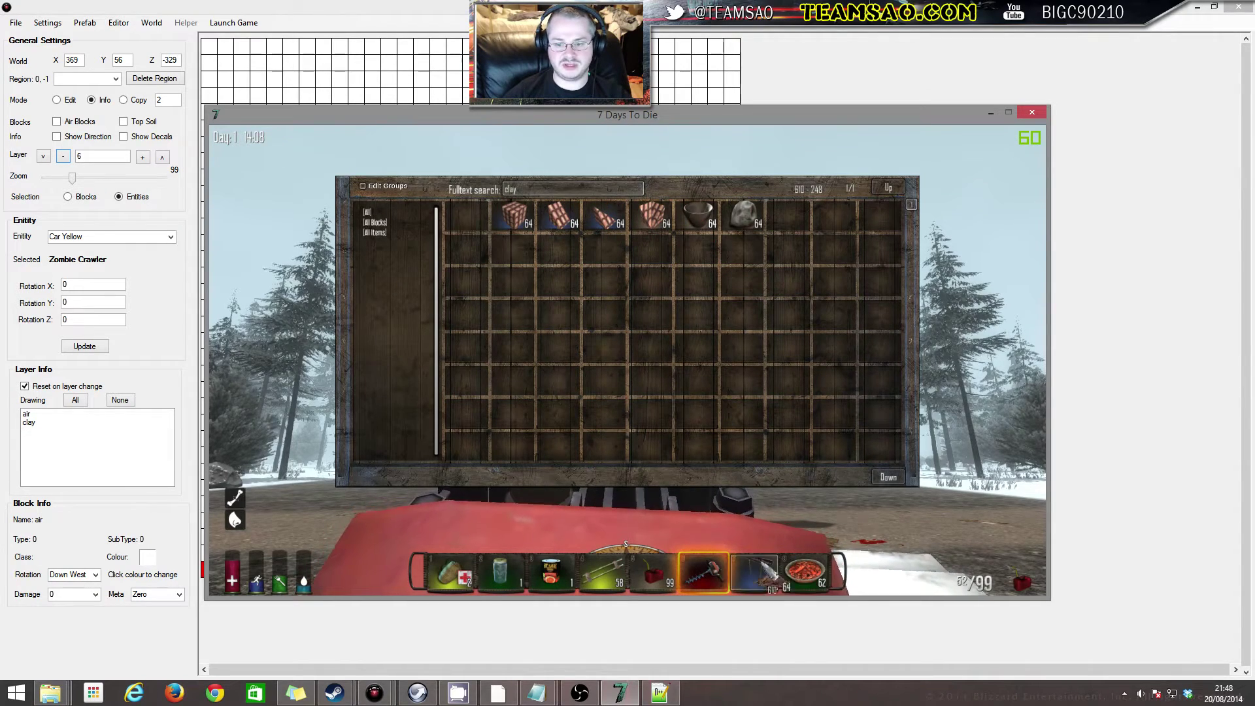
{"action": "key", "text": "Escape"}
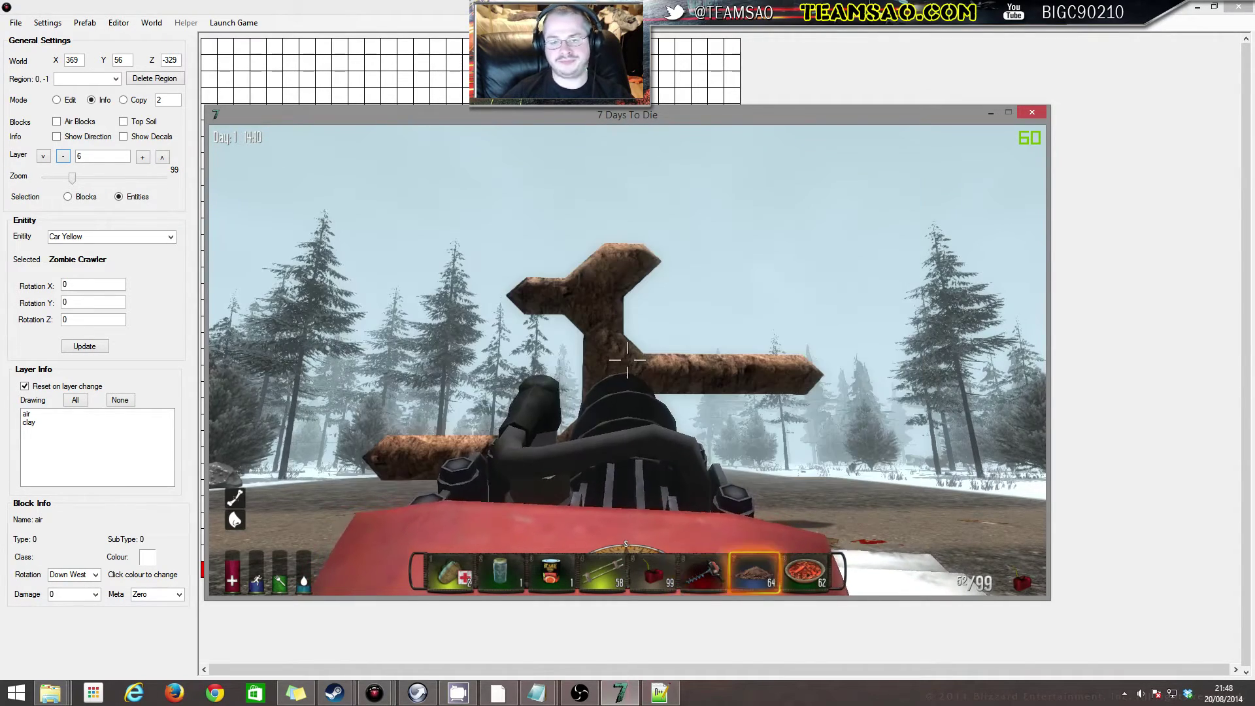
Approach the clay structure and place clay blocks beside its trunk near the lower arm
{"action": "key", "text": "w"}
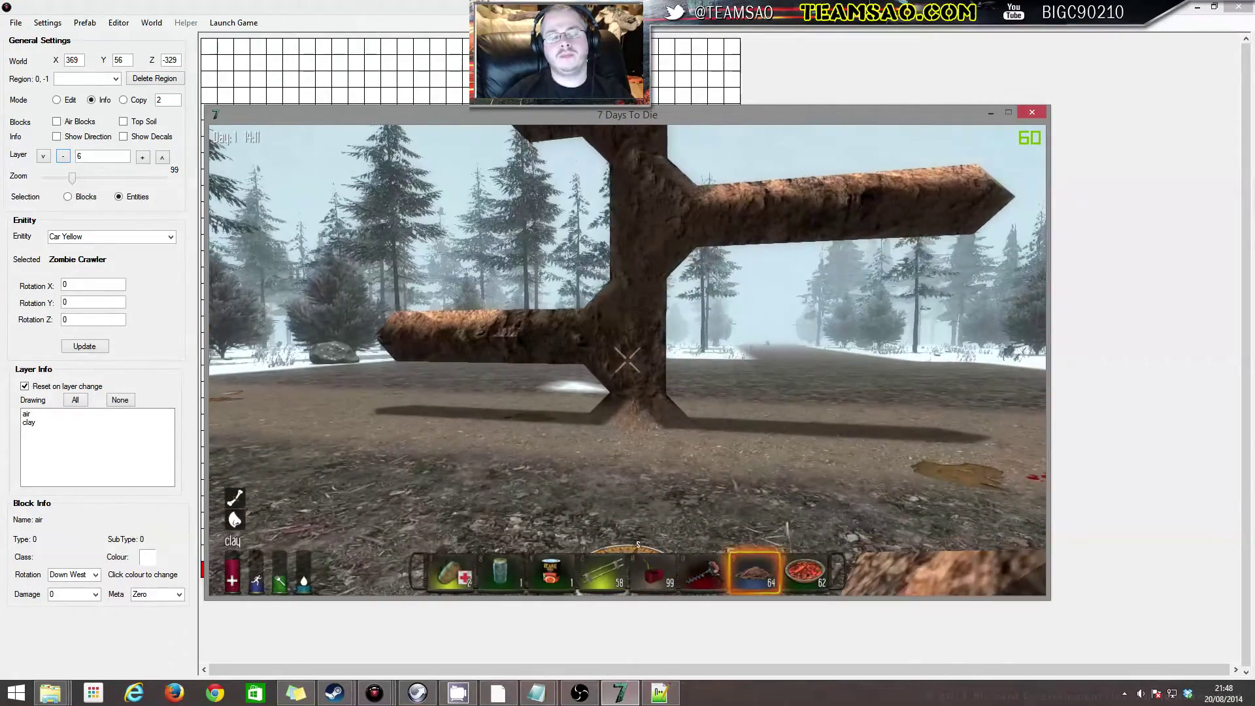
{"action": "key", "text": "w"}
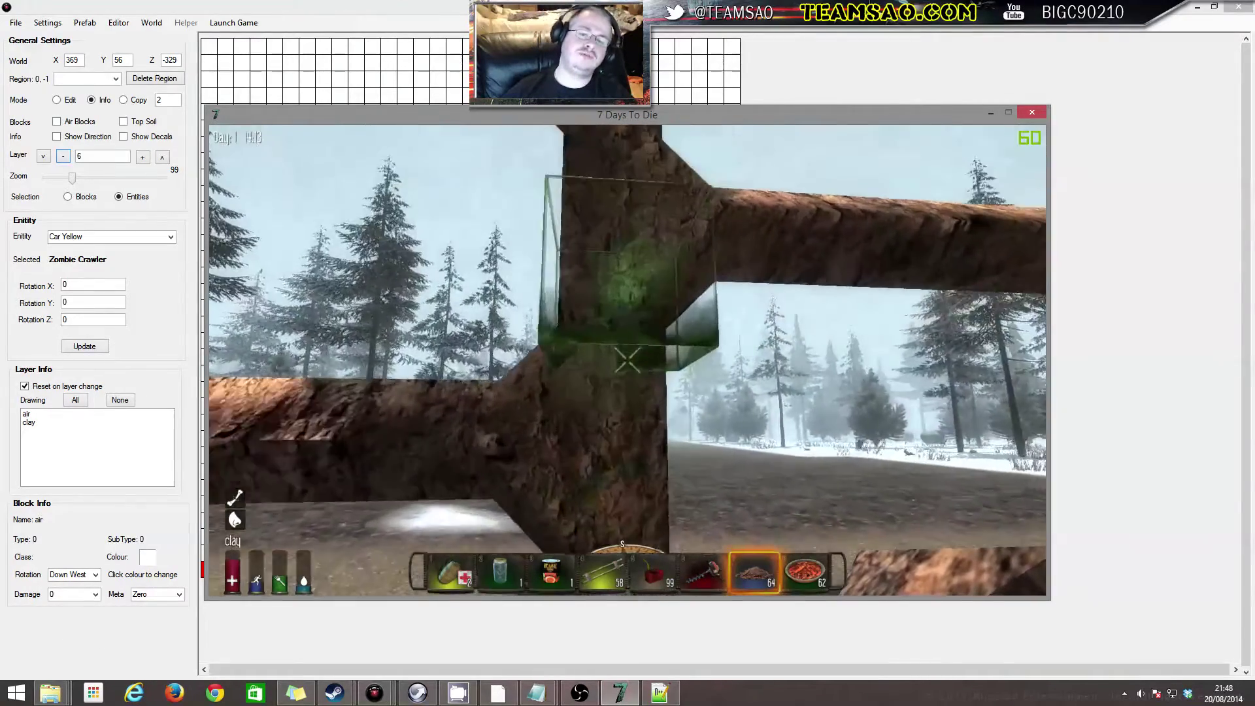
{"action": "key", "text": "s"}
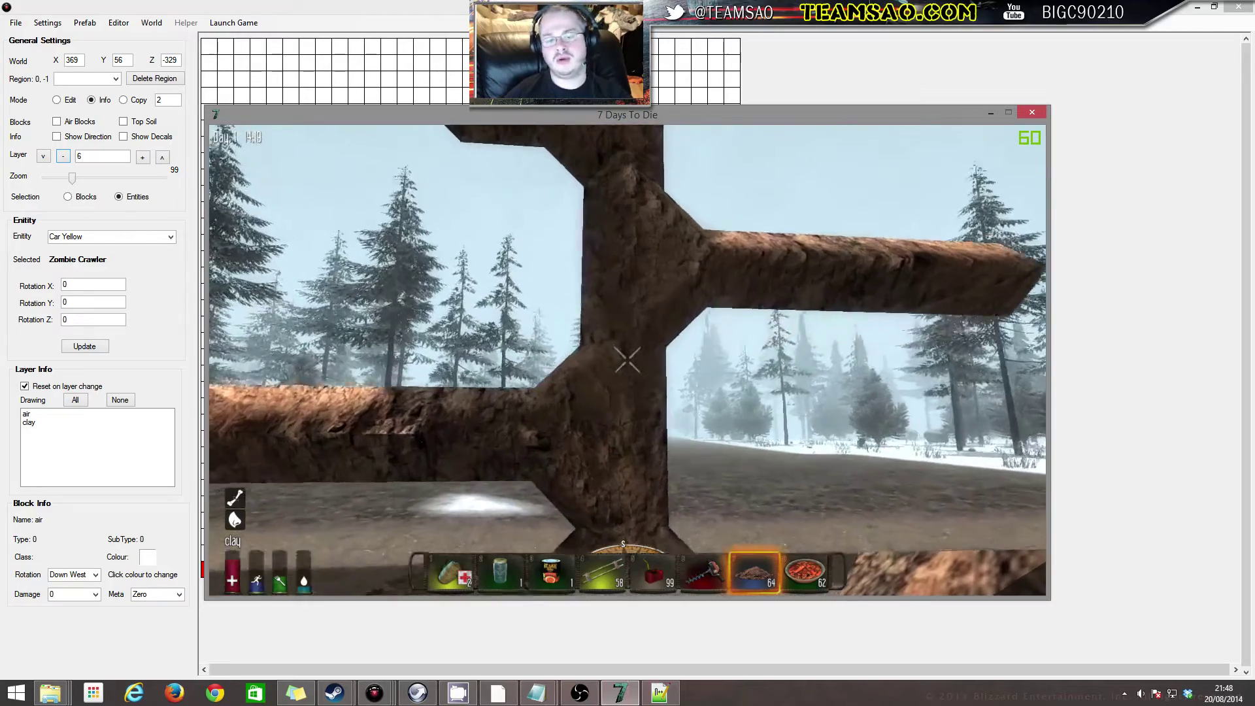
{"action": "key", "text": "w"}
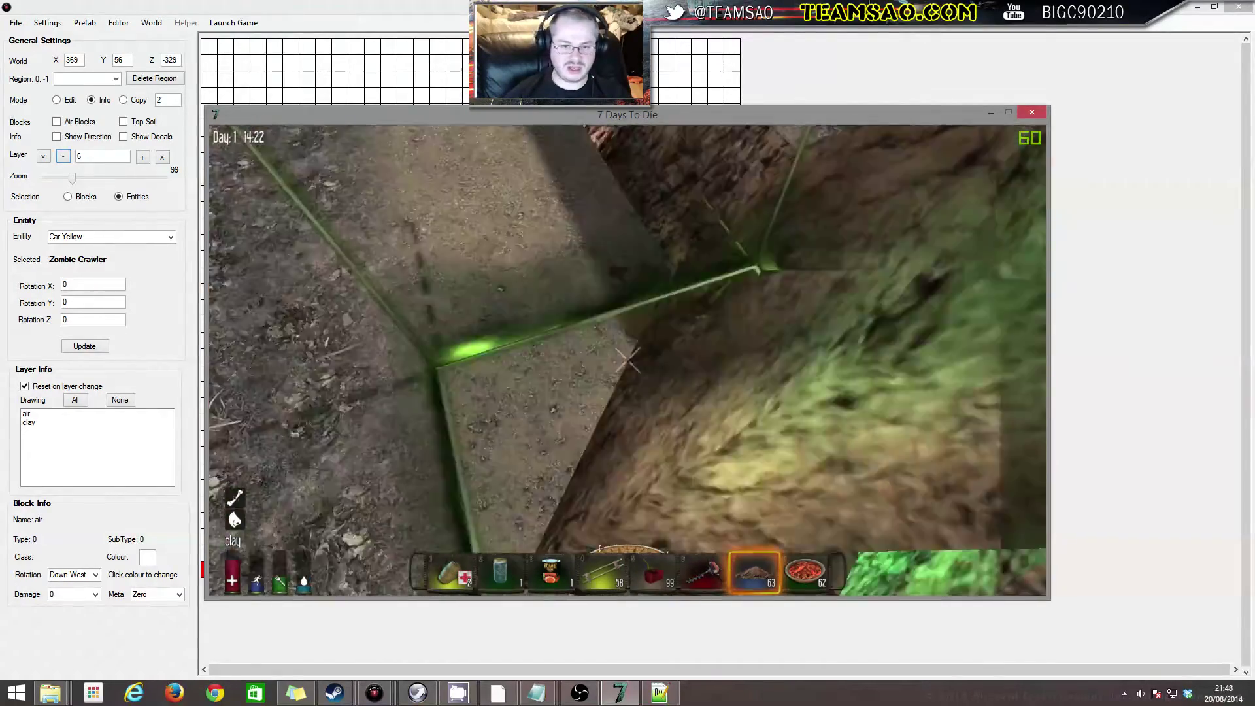
{"action": "key", "text": "s"}
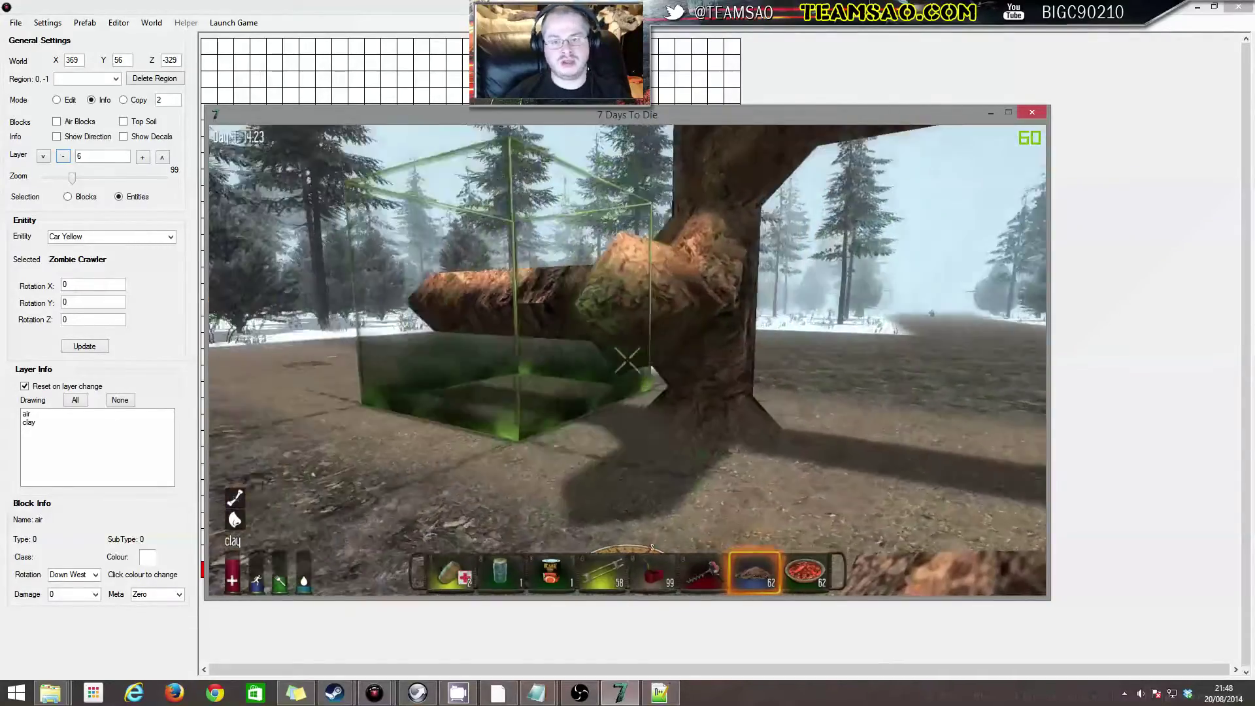
Move around the clay structure and inspect its trunk, base and arms from several sides
{"action": "key", "text": "space"}
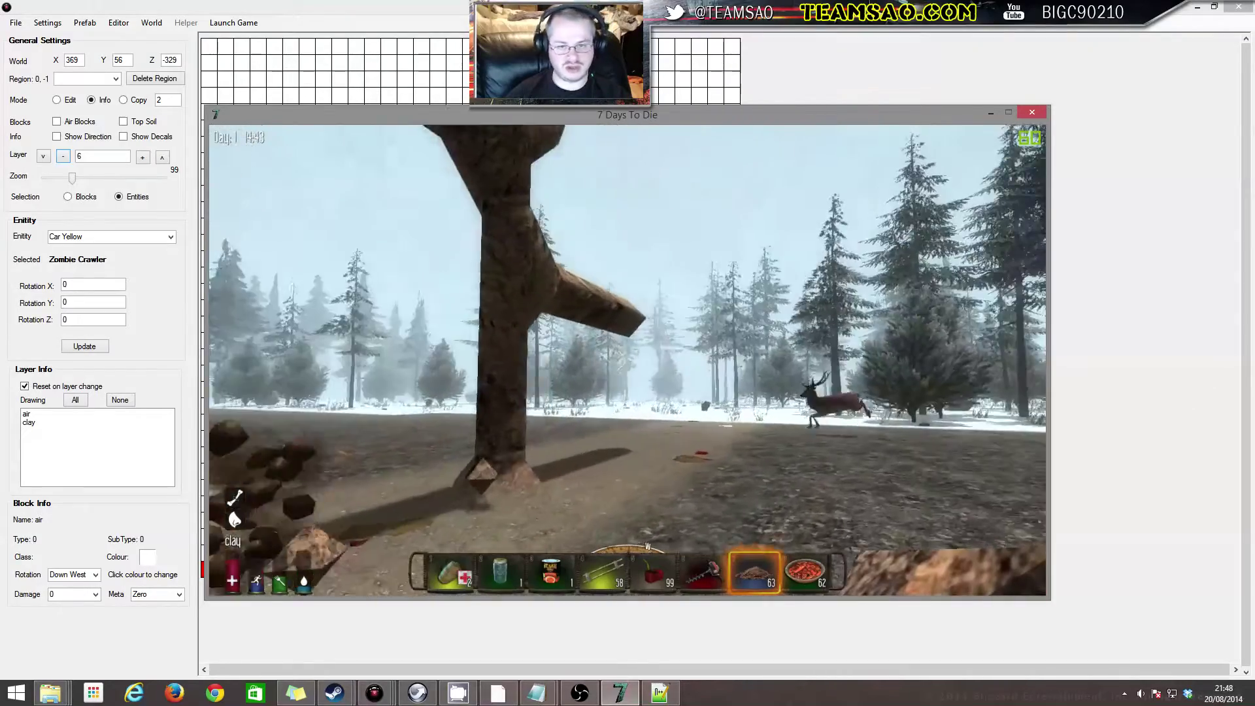
{"action": "key", "text": "d"}
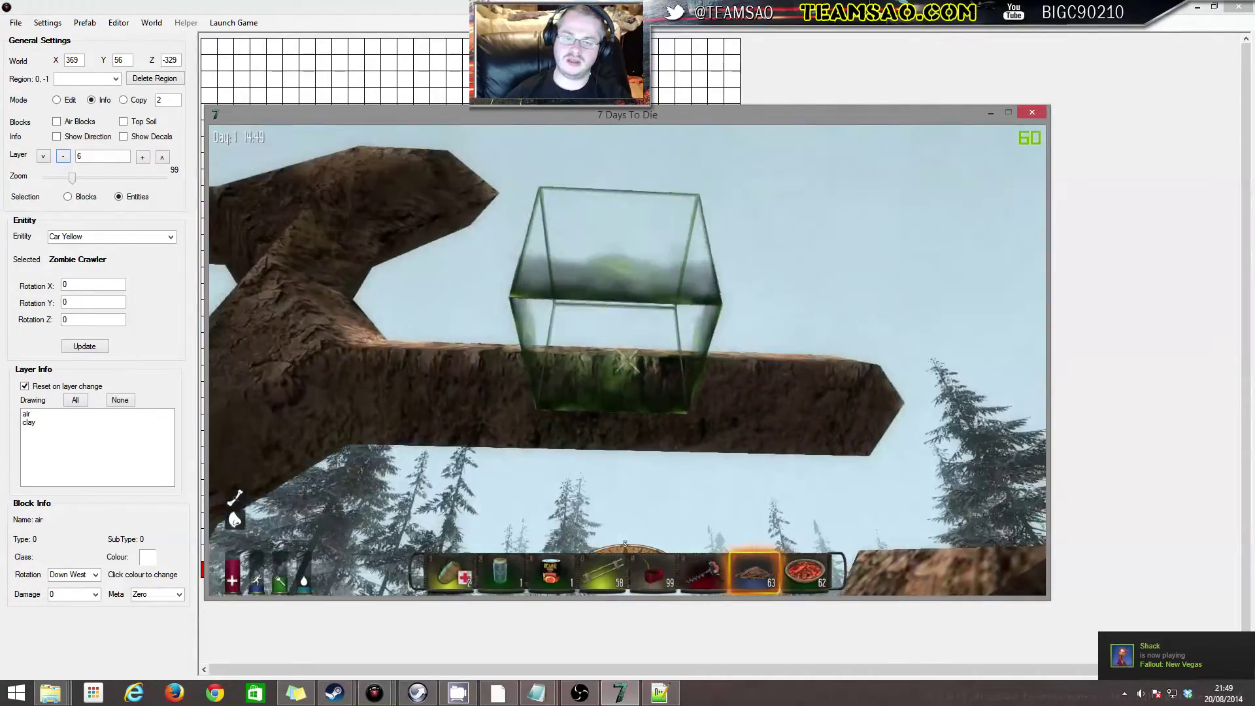
{"action": "key", "text": "d"}
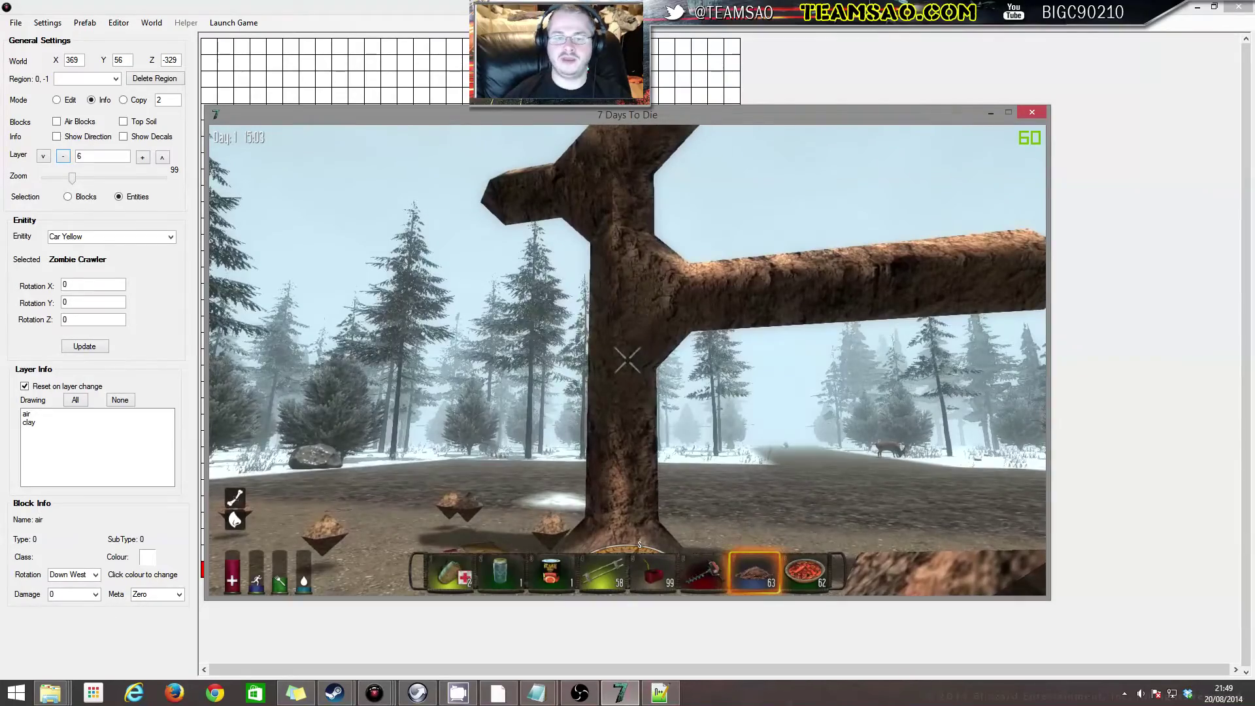
{"action": "key", "text": "e"}
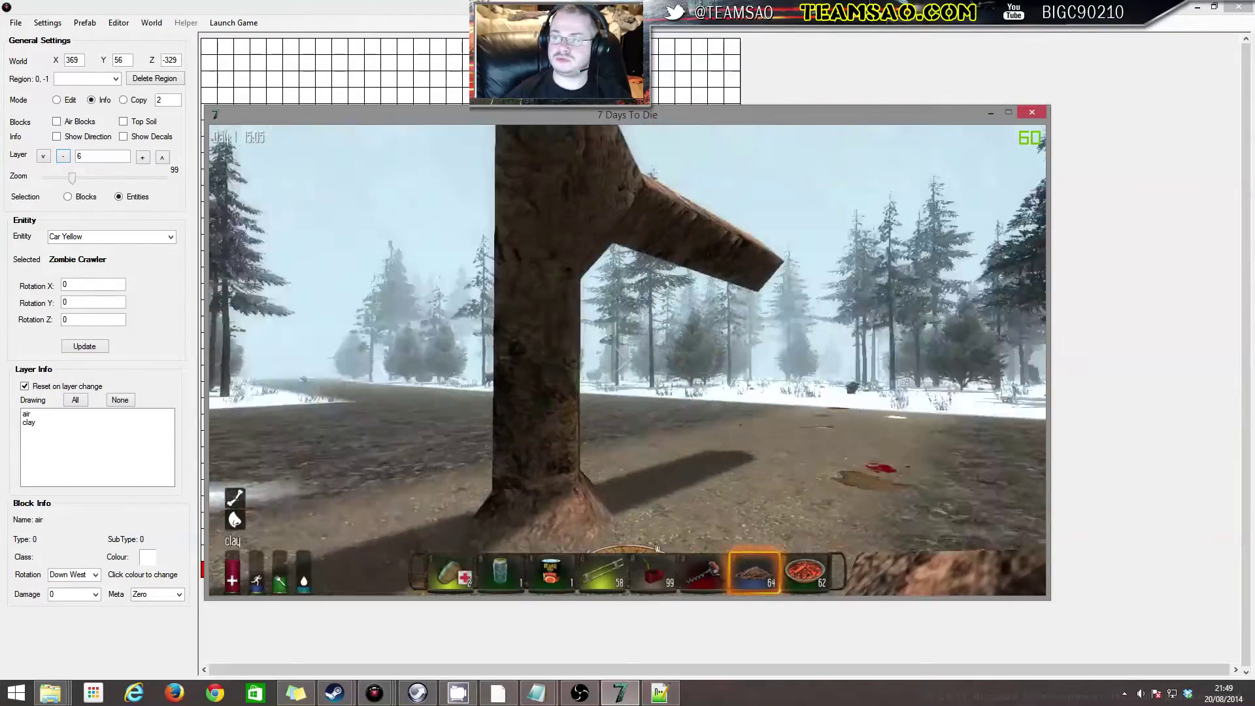
Back away from the clay structure, return to its long arm and place a clay block against it
{"action": "key", "text": "s"}
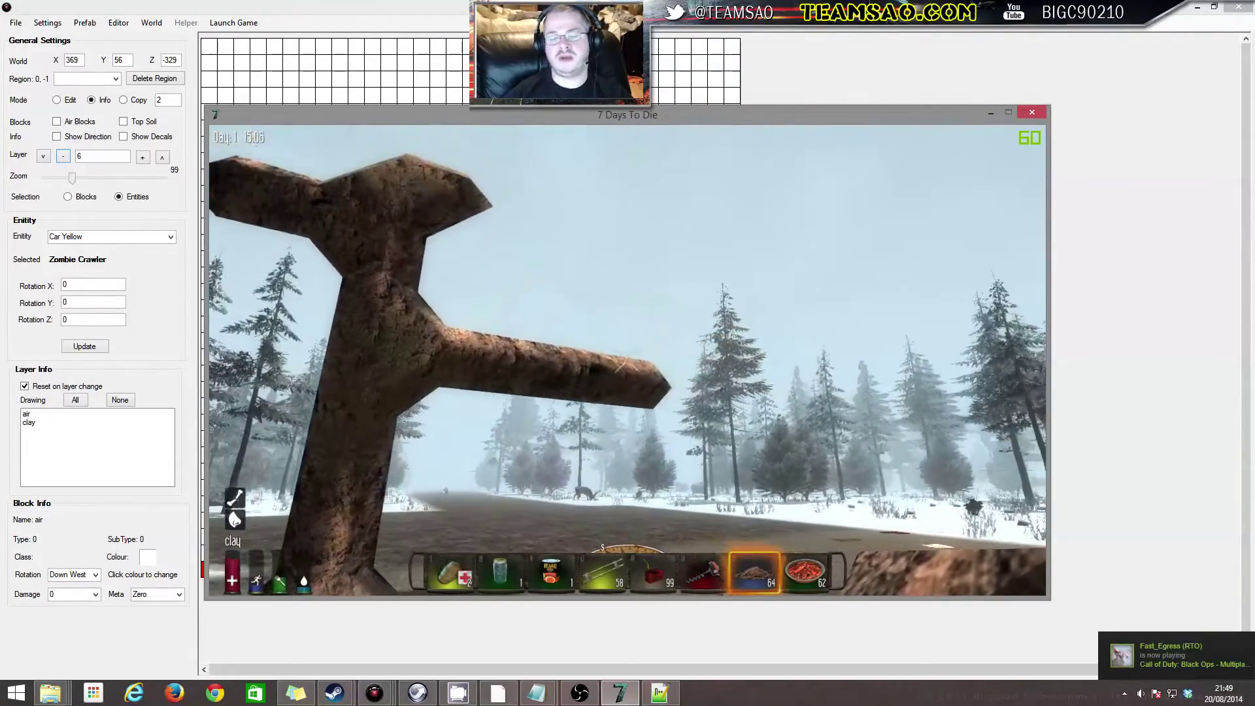
{"action": "key", "text": "s"}
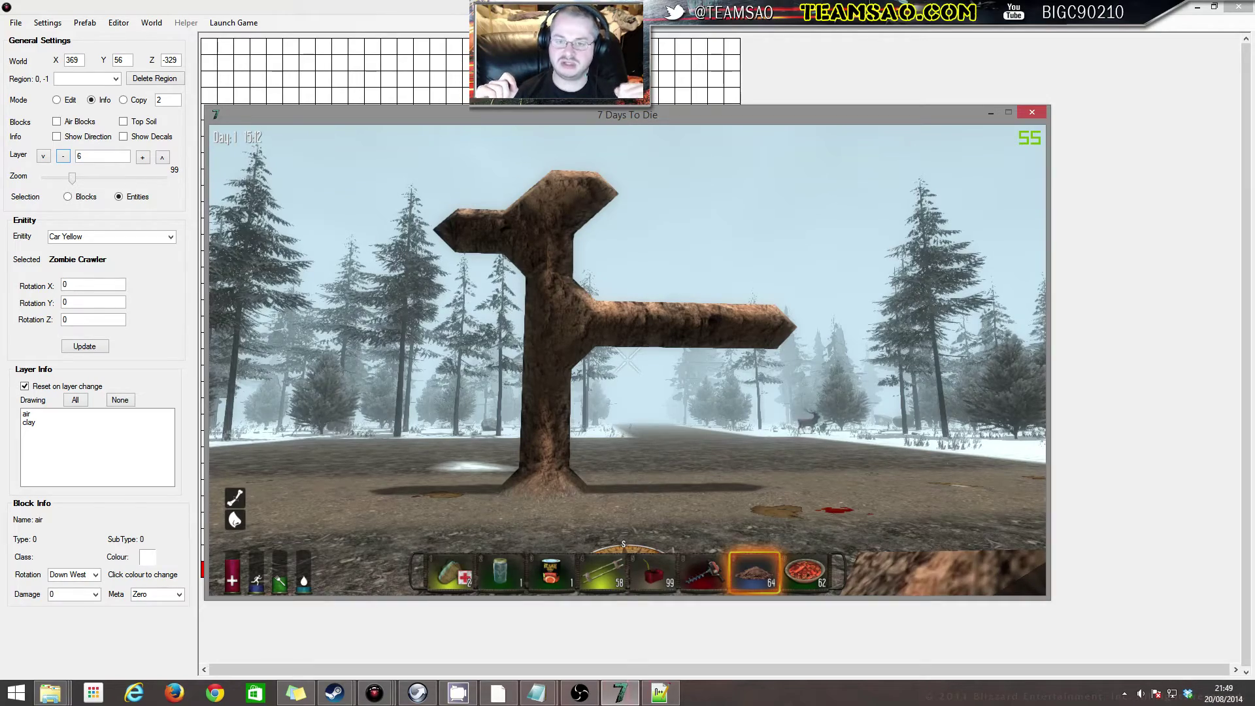
{"action": "key", "text": "w"}
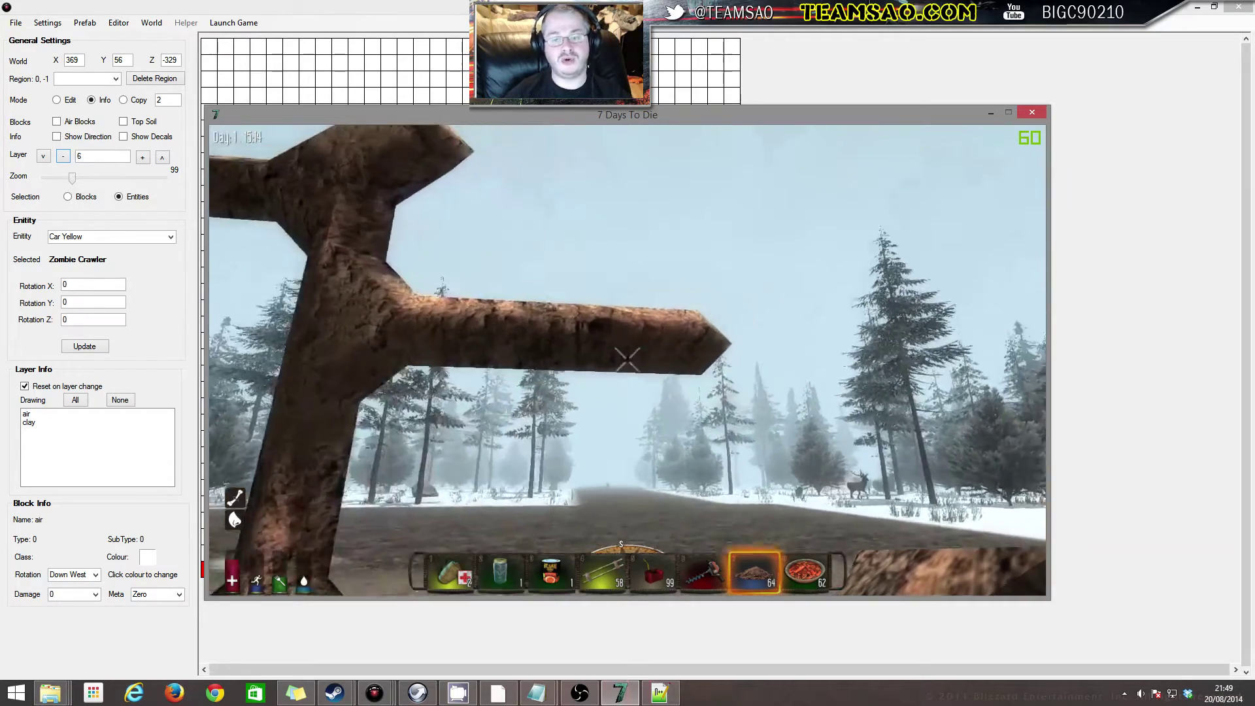
{"action": "right_click", "coordinate": [628, 360]}
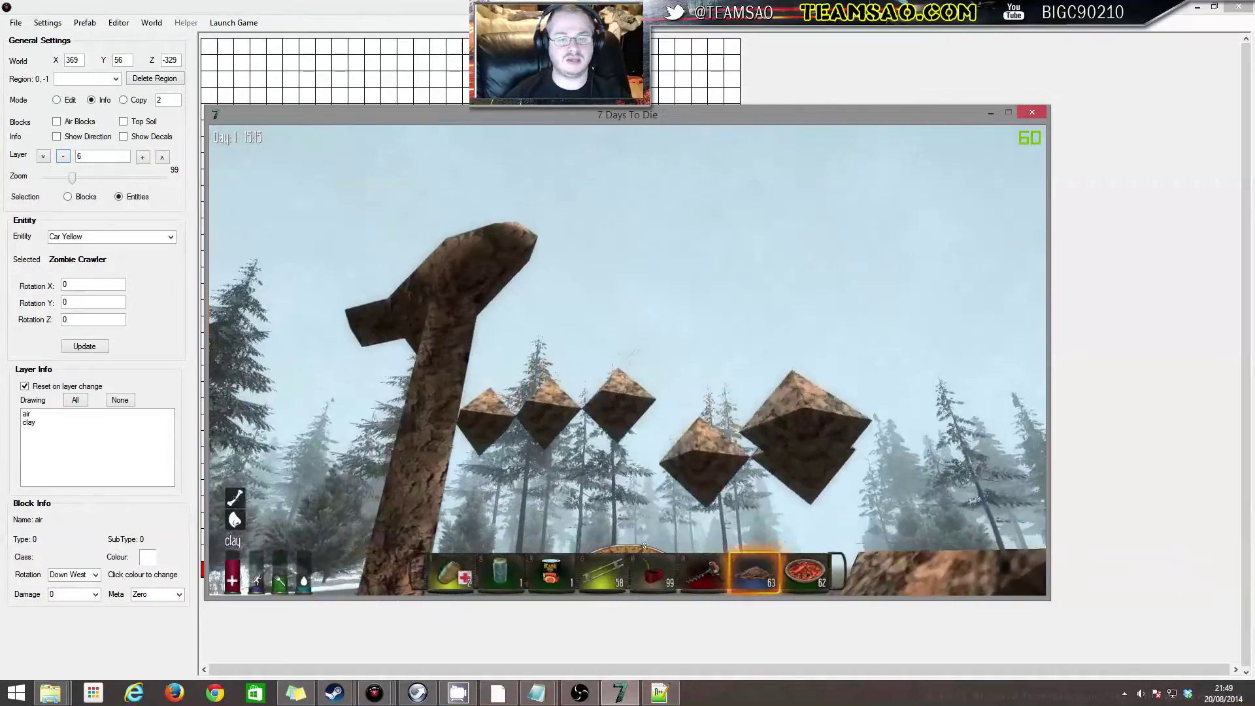
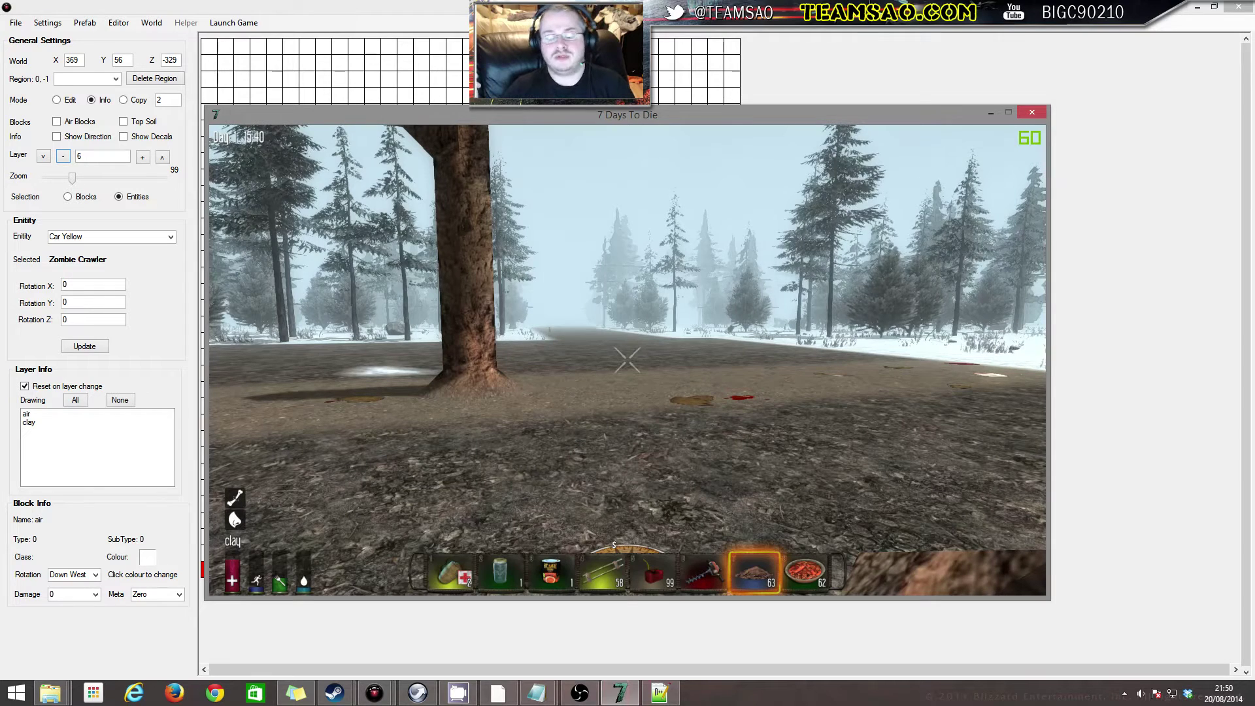
Switch back to the prefab editor and compare the clay blocks across layers 4 to 7, ending on layer 5
{"action": "key", "text": "alt+Tab"}
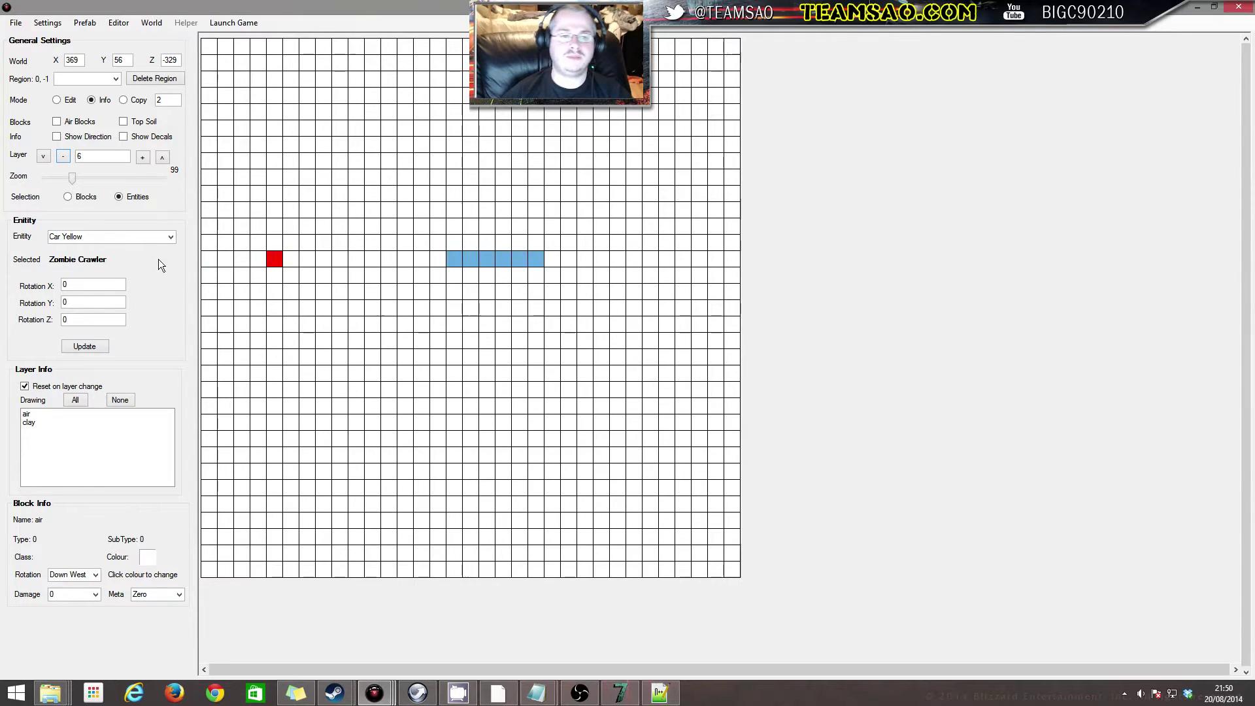
{"action": "left_click", "coordinate": [62, 157]}
{"action": "left_click", "coordinate": [142, 158]}
{"action": "left_click", "coordinate": [143, 159]}
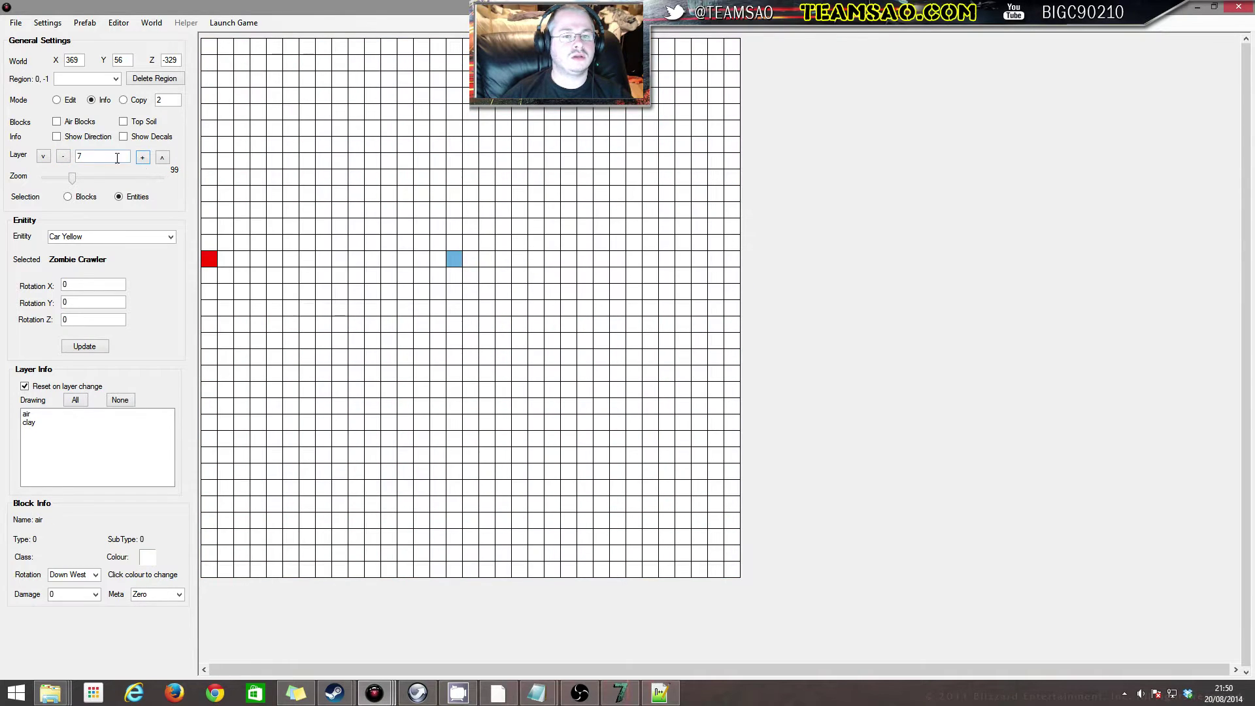
{"action": "left_click", "coordinate": [59, 156]}
{"action": "left_click", "coordinate": [58, 156]}
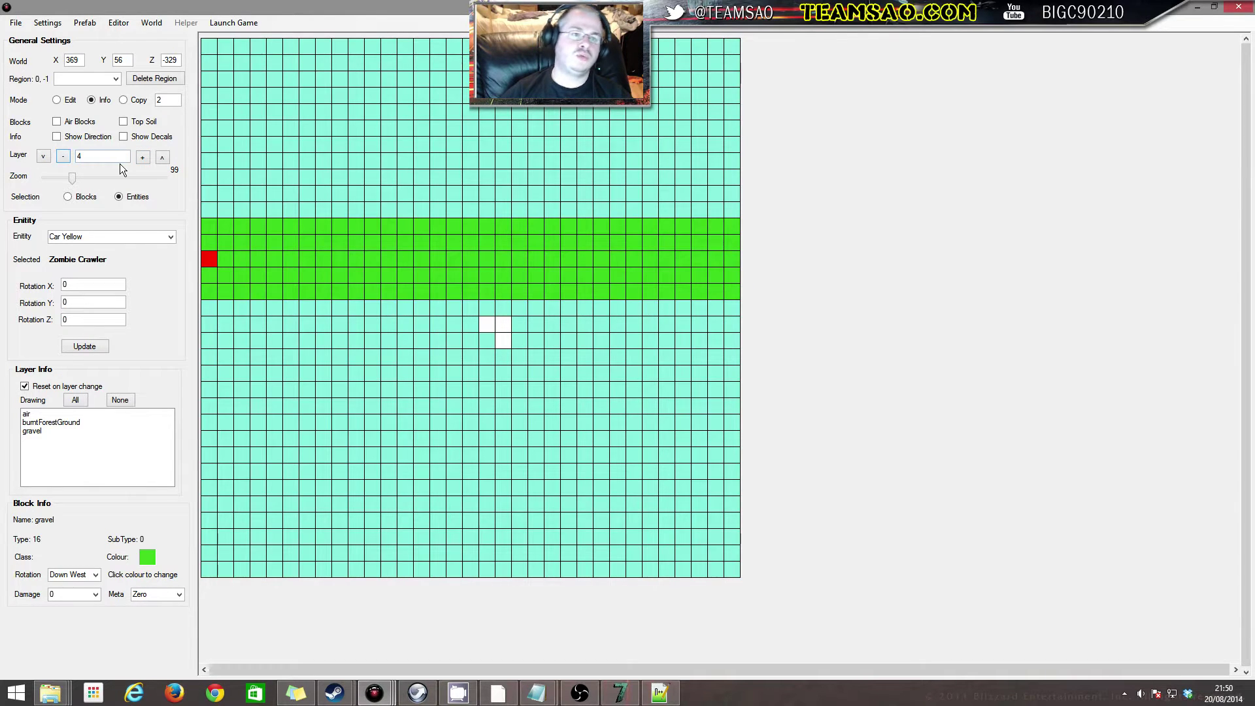
{"action": "left_click", "coordinate": [143, 159]}
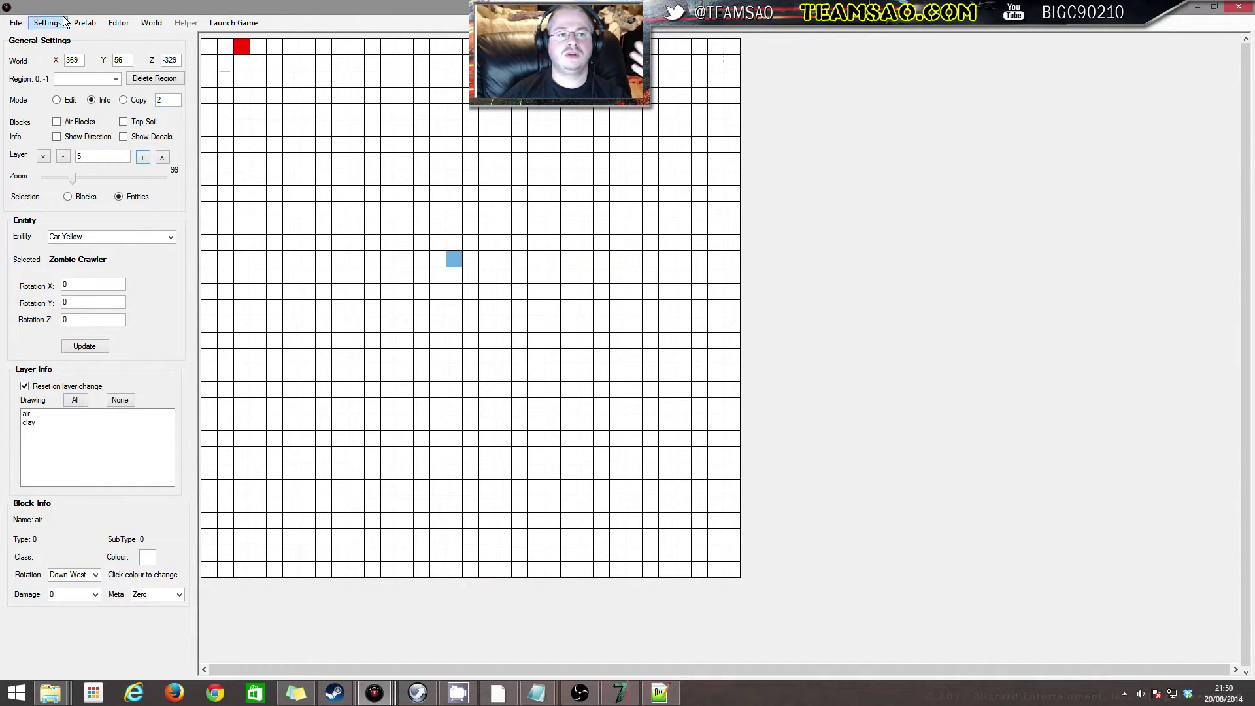
{"action": "left_click", "coordinate": [20, 22]}
{"action": "left_click", "coordinate": [21, 22]}
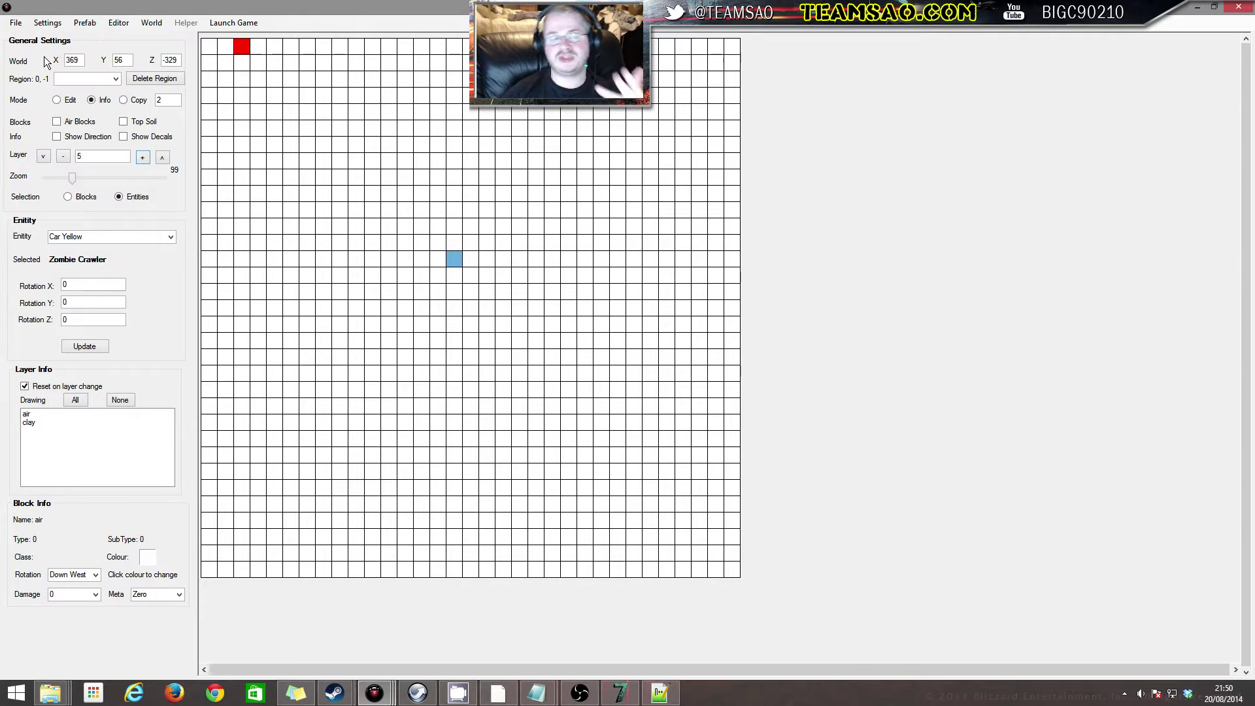
{"action": "left_click", "coordinate": [22, 22]}
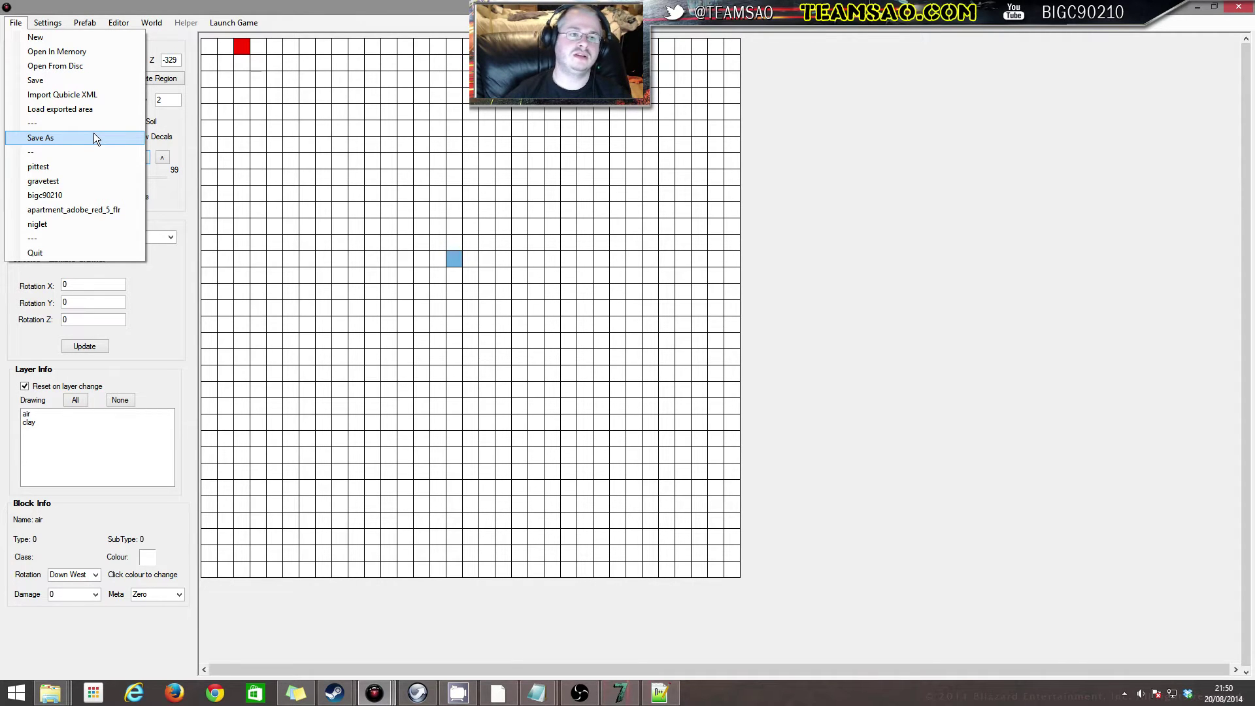
Start a prefab import, choose youtubetut as the source prefab and move the import dialog aside
{"action": "mouse_move", "coordinate": [87, 25]}
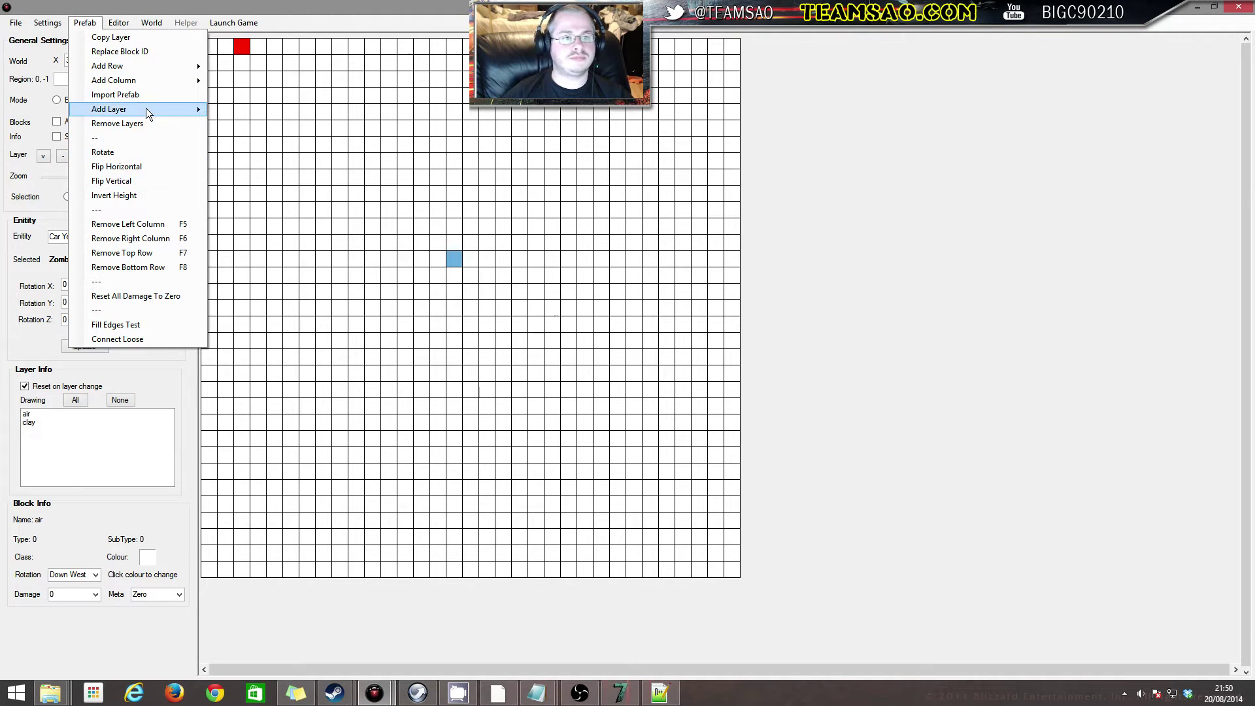
{"action": "left_click", "coordinate": [134, 95]}
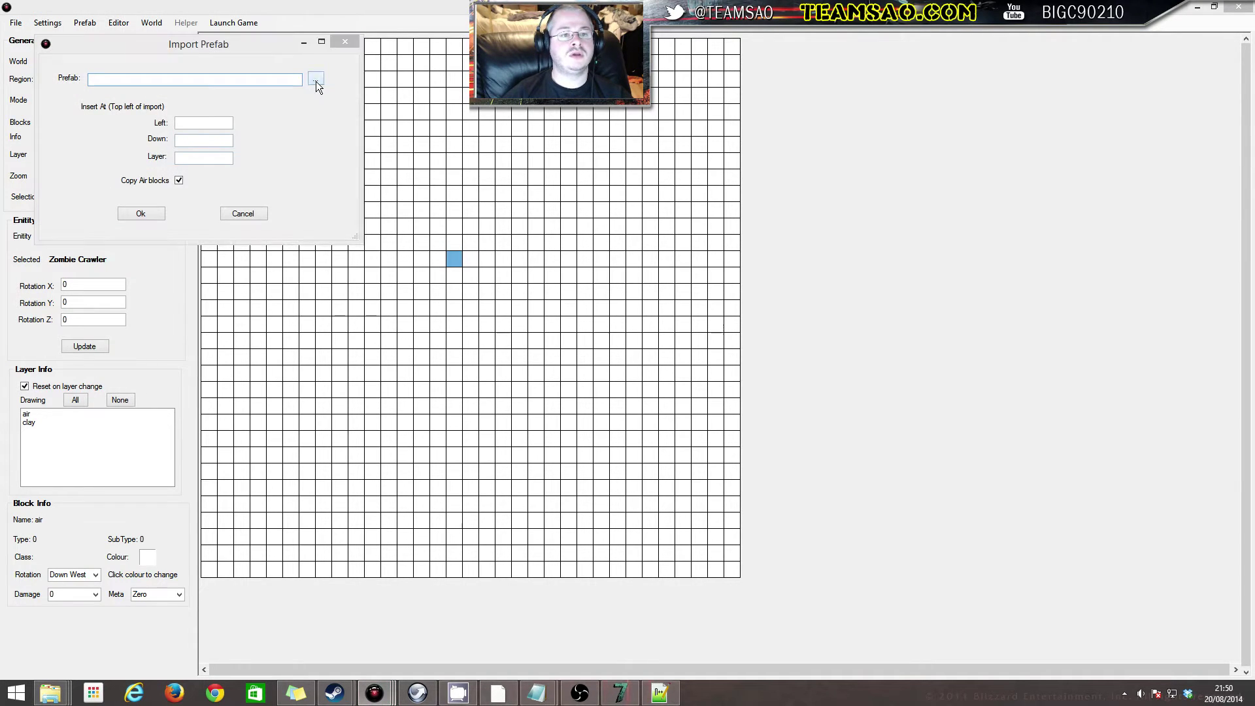
{"action": "left_click", "coordinate": [315, 83]}
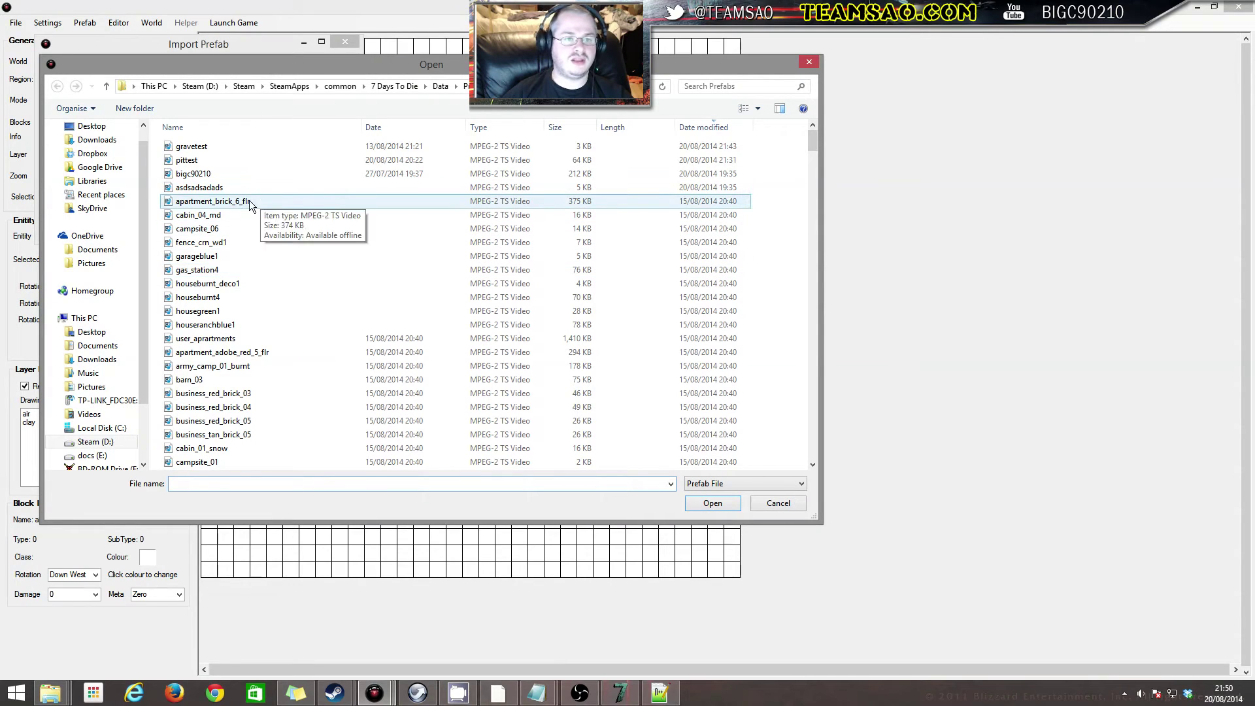
{"action": "left_click", "coordinate": [209, 257]}
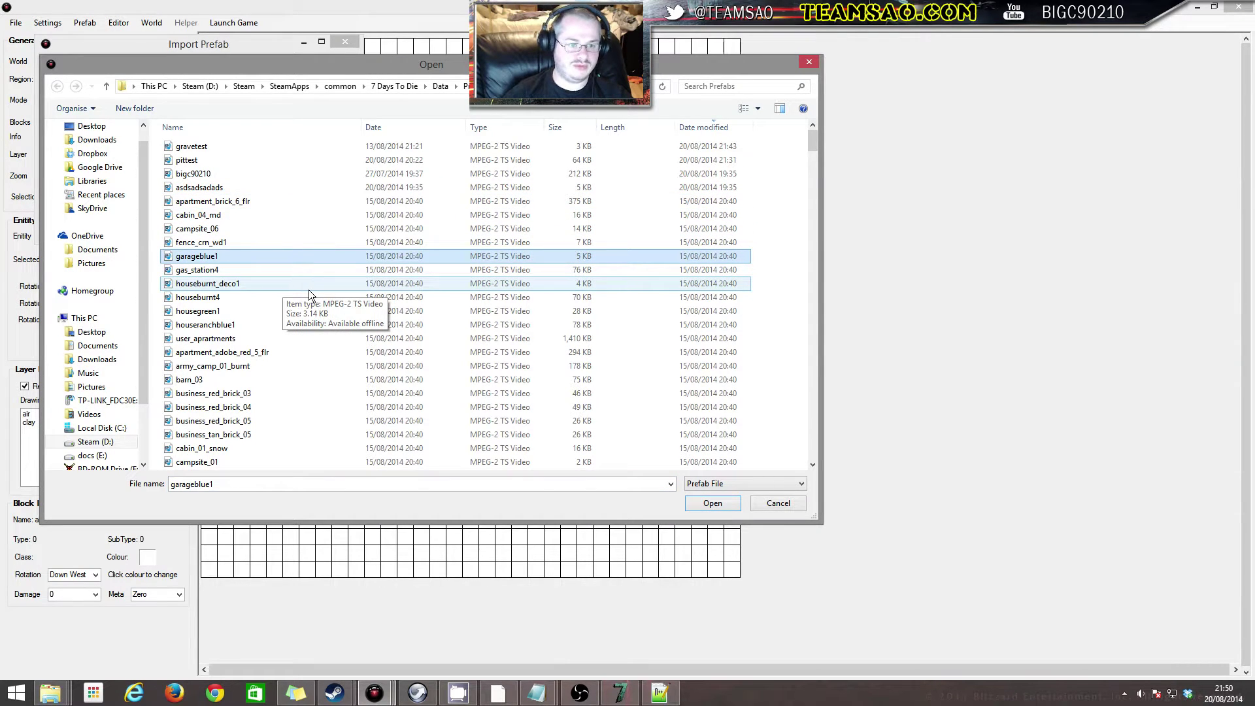
{"action": "key", "text": "y"}
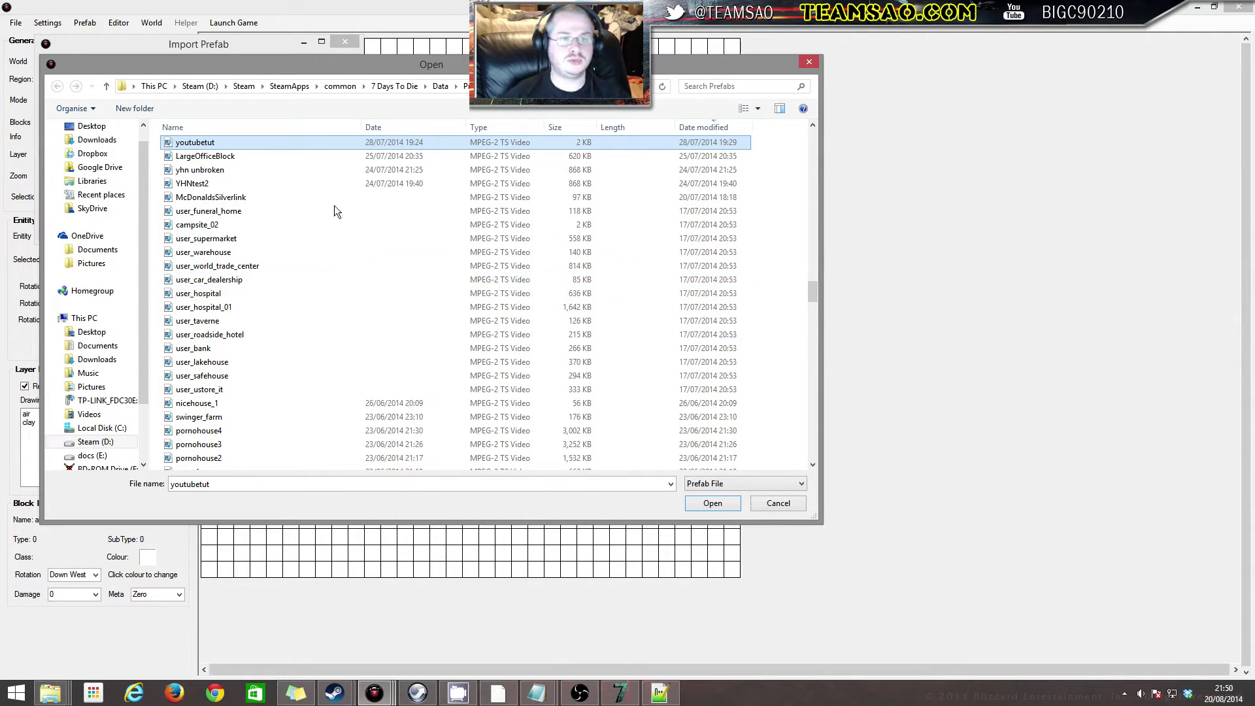
{"action": "double_click", "coordinate": [234, 140]}
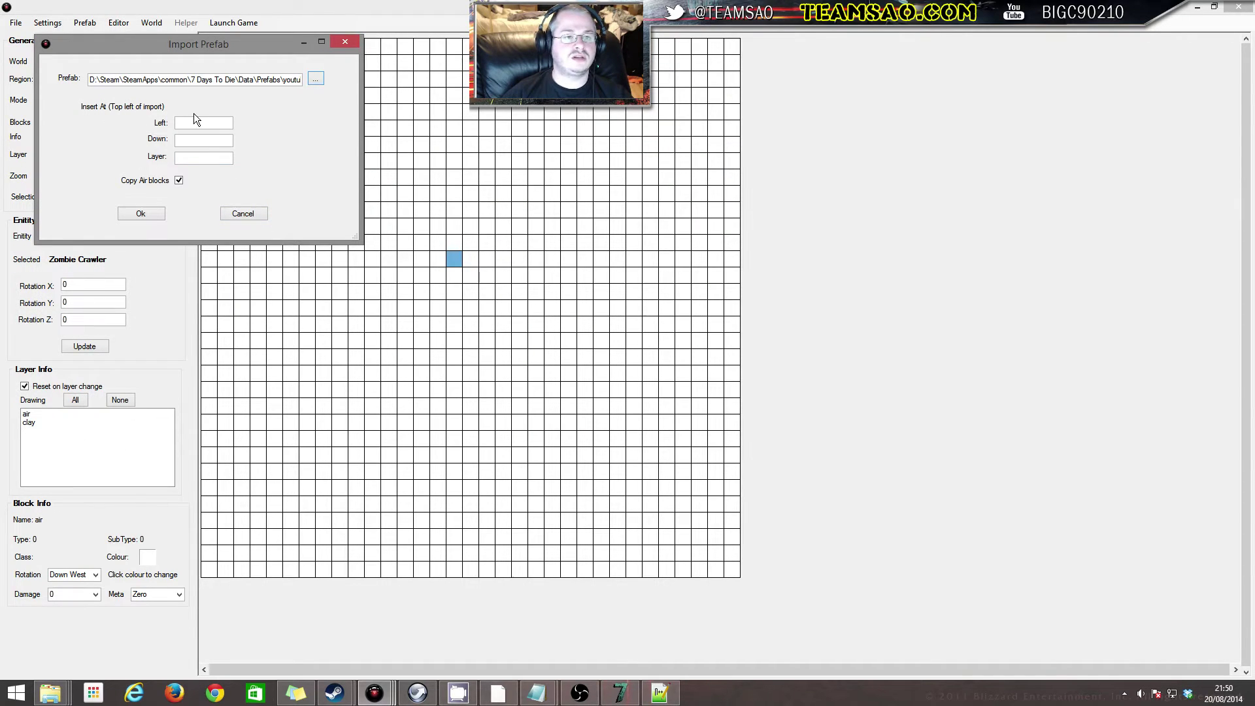
{"action": "left_click_drag", "start_coordinate": [211, 42], "coordinate": [641, 81]}
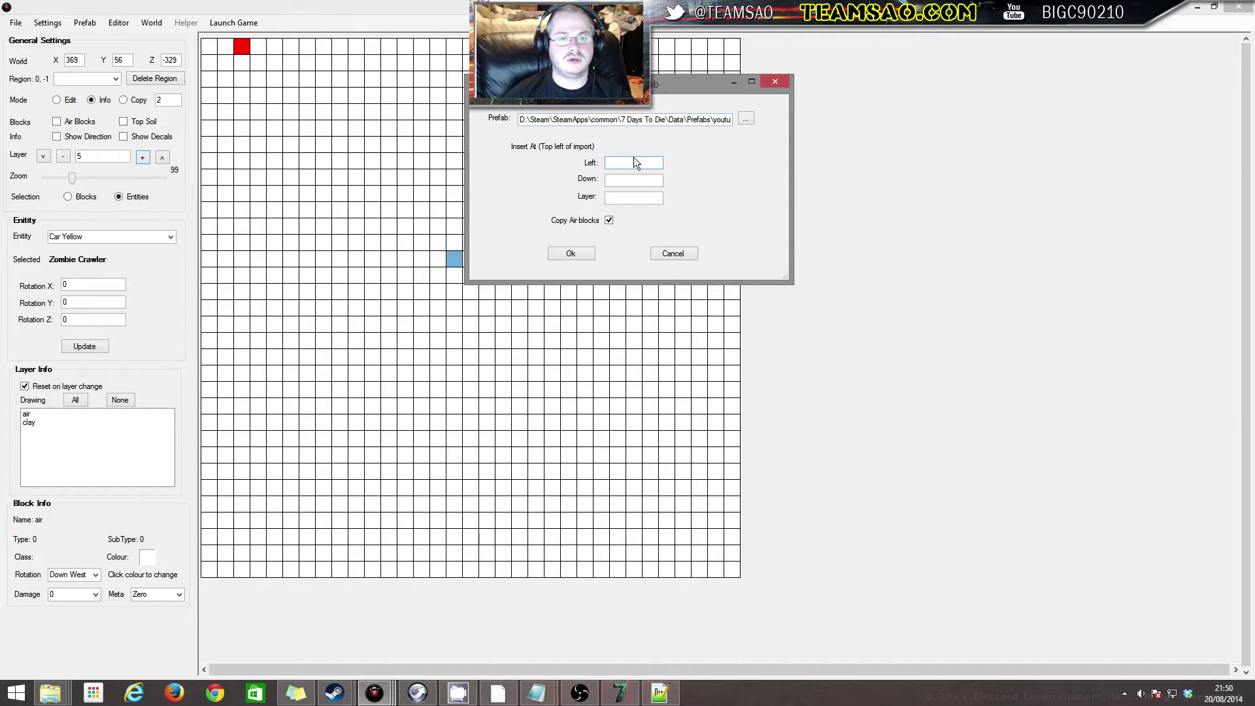
Import the chosen prefab at left 10, down 10, layer 2, without copying its air blocks
{"action": "type", "text": "2"}
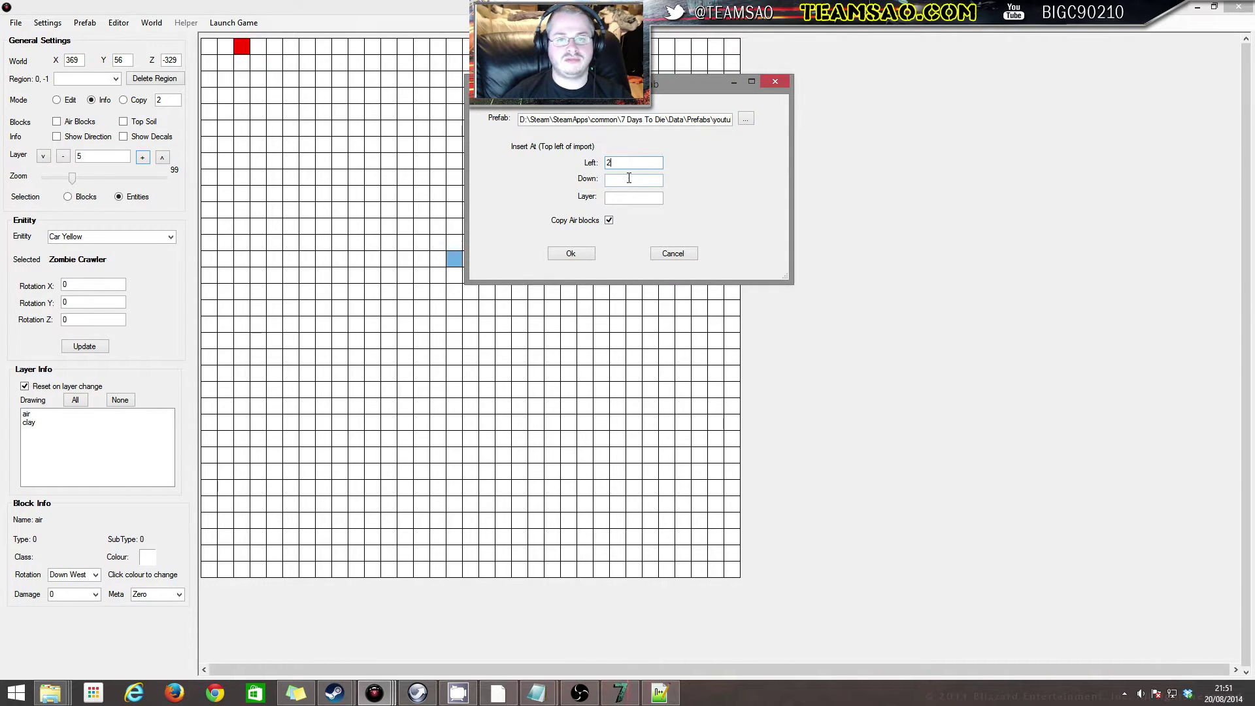
{"action": "key", "text": "BackSpace"}
{"action": "type", "text": "10"}
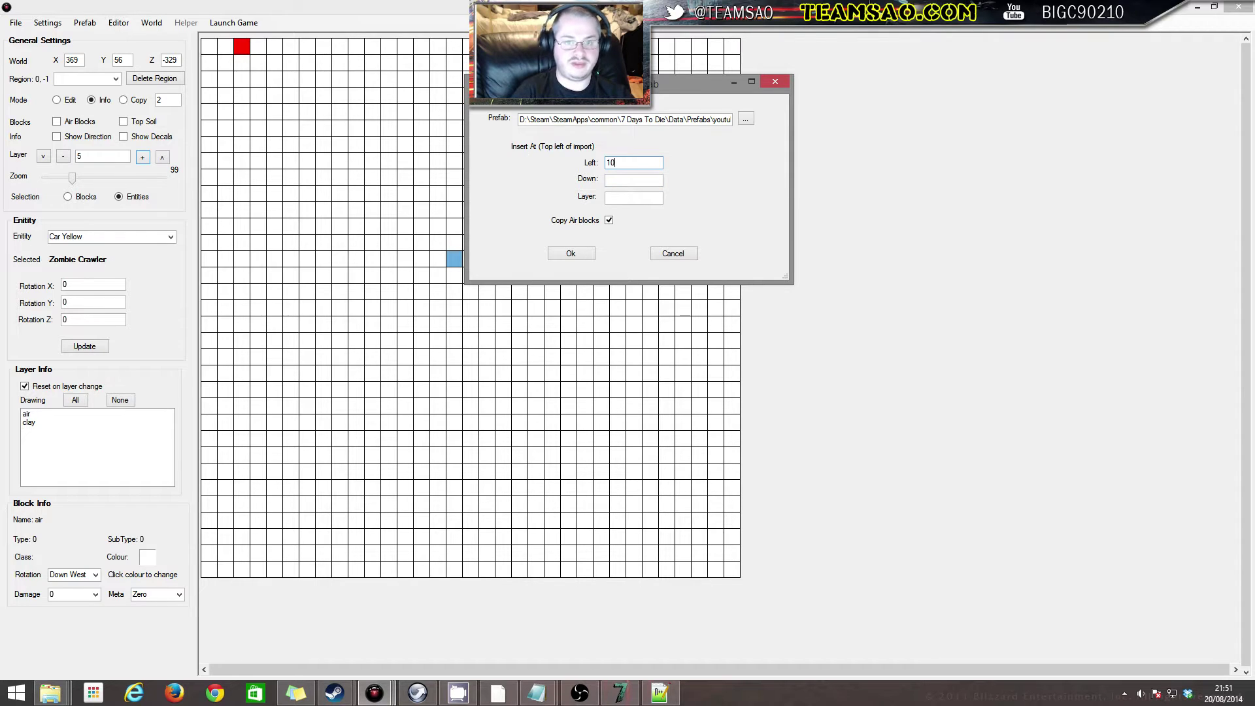
{"action": "left_click", "coordinate": [625, 184]}
{"action": "type", "text": "1"}
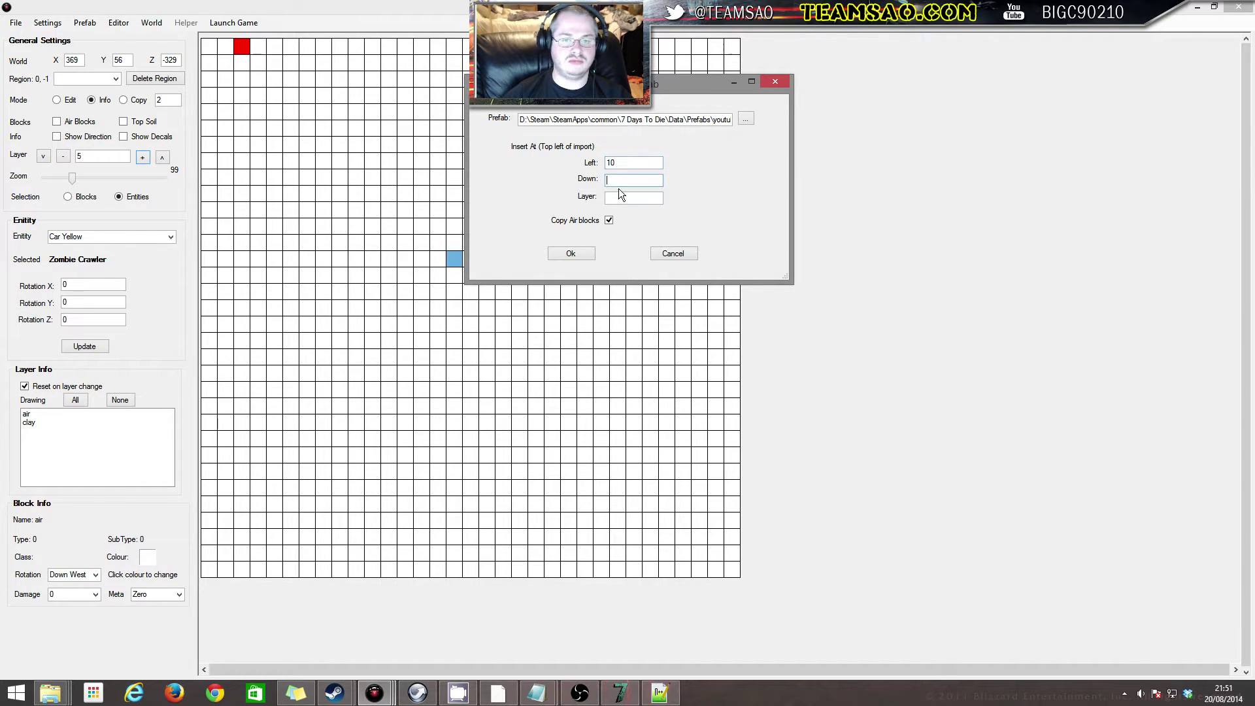
{"action": "type", "text": "0"}
{"action": "left_click", "coordinate": [628, 196]}
{"action": "type", "text": "2"}
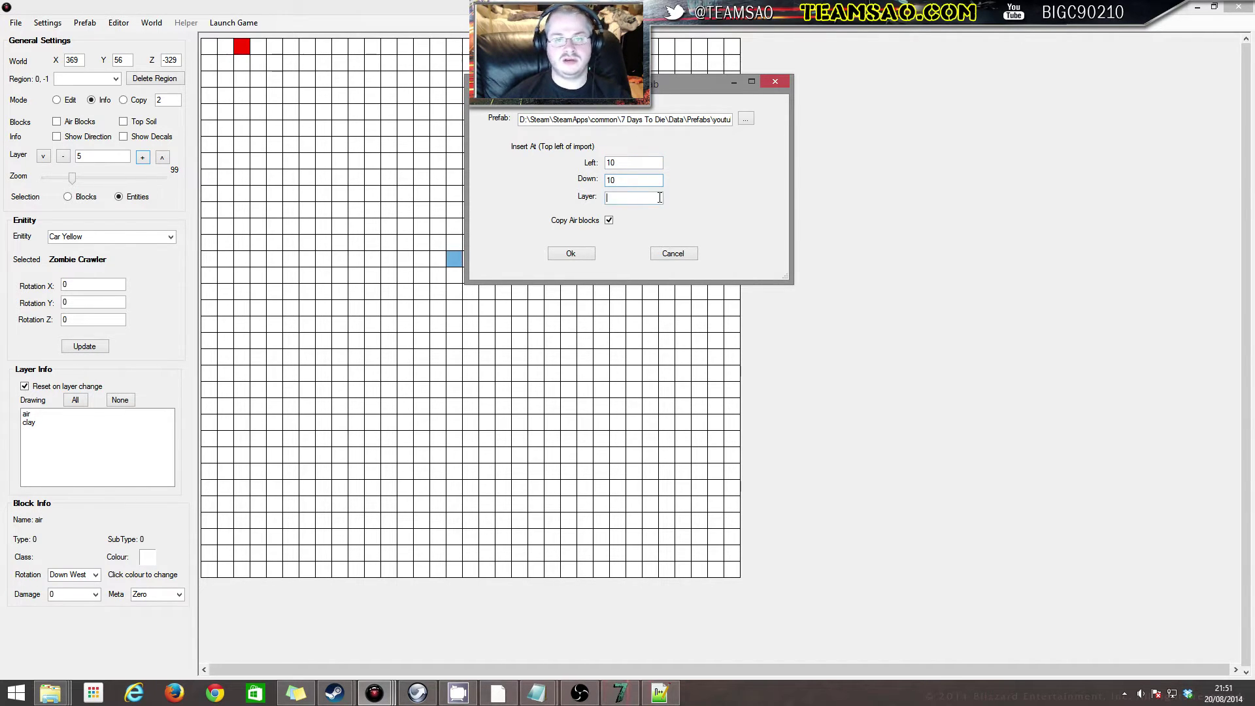
{"action": "left_click", "coordinate": [609, 221]}
{"action": "left_click", "coordinate": [571, 254]}
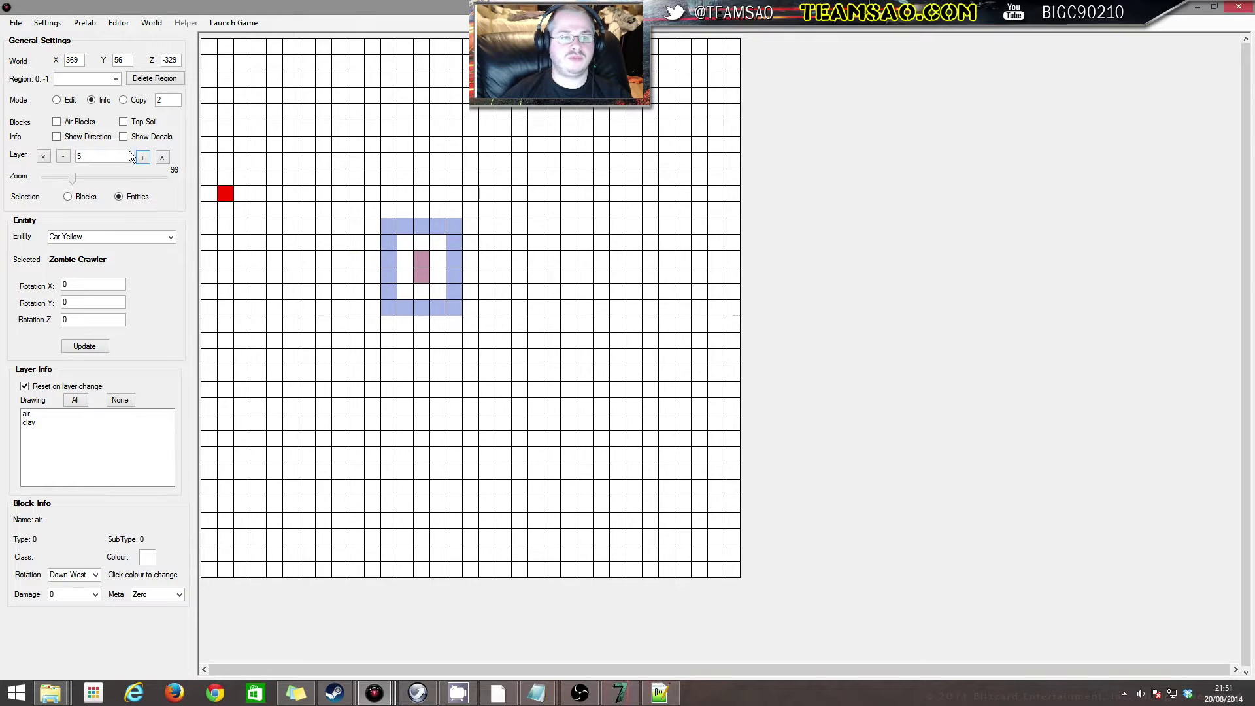
Examine the imported house and the surrounding ground on layers 0 to 5, ending on layer 2
{"action": "left_click", "coordinate": [64, 160]}
{"action": "left_click", "coordinate": [64, 161]}
{"action": "left_click", "coordinate": [64, 161]}
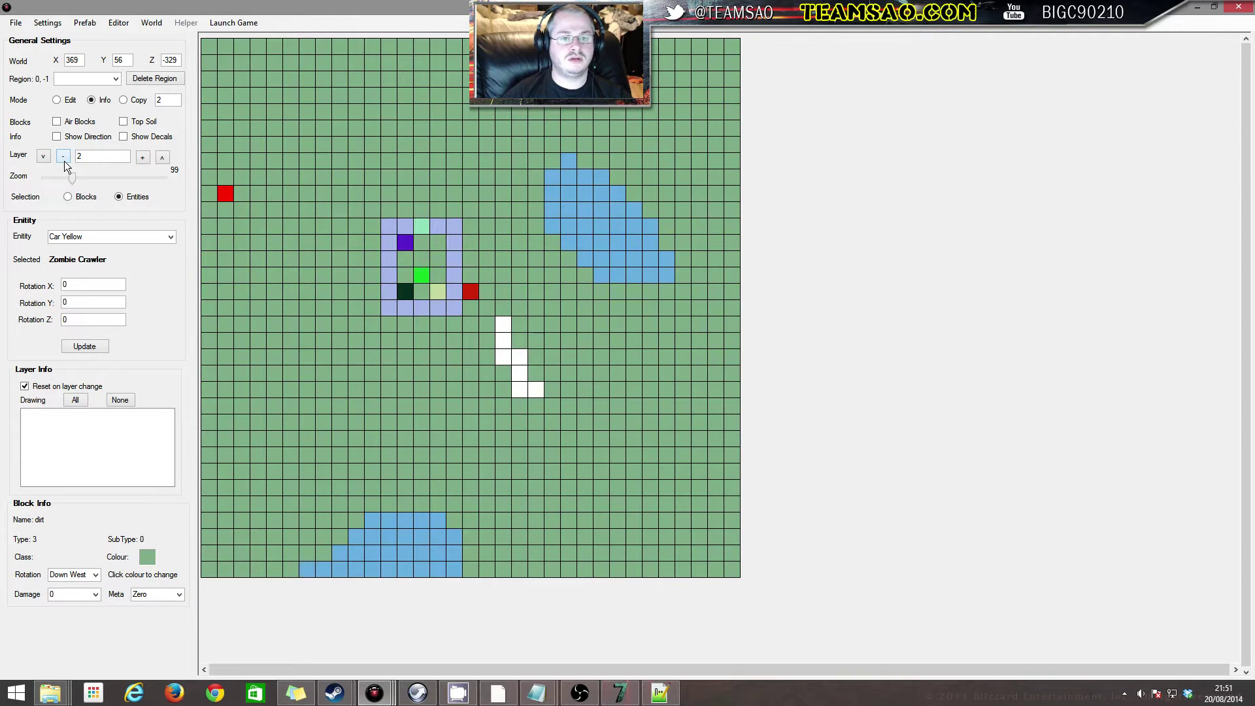
{"action": "left_click", "coordinate": [64, 161]}
{"action": "left_click", "coordinate": [64, 161]}
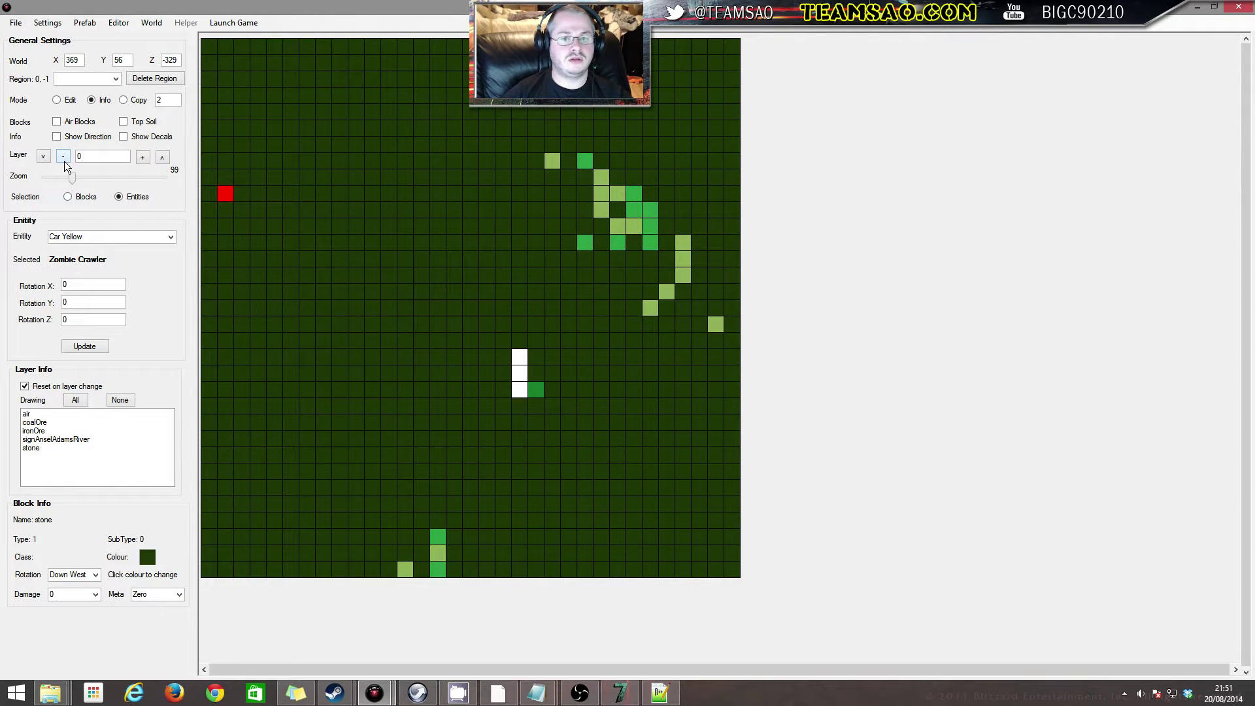
{"action": "left_click", "coordinate": [142, 158]}
{"action": "left_click", "coordinate": [142, 159]}
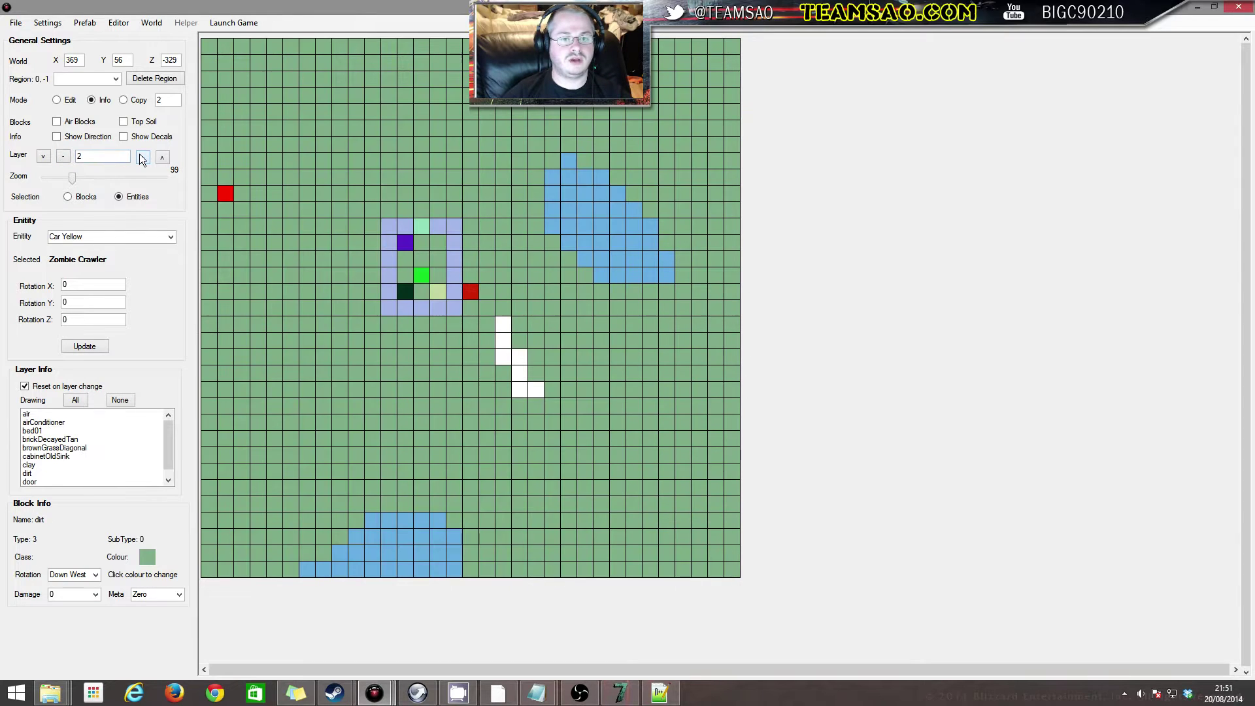
{"action": "left_click", "coordinate": [142, 158]}
{"action": "left_click", "coordinate": [142, 158]}
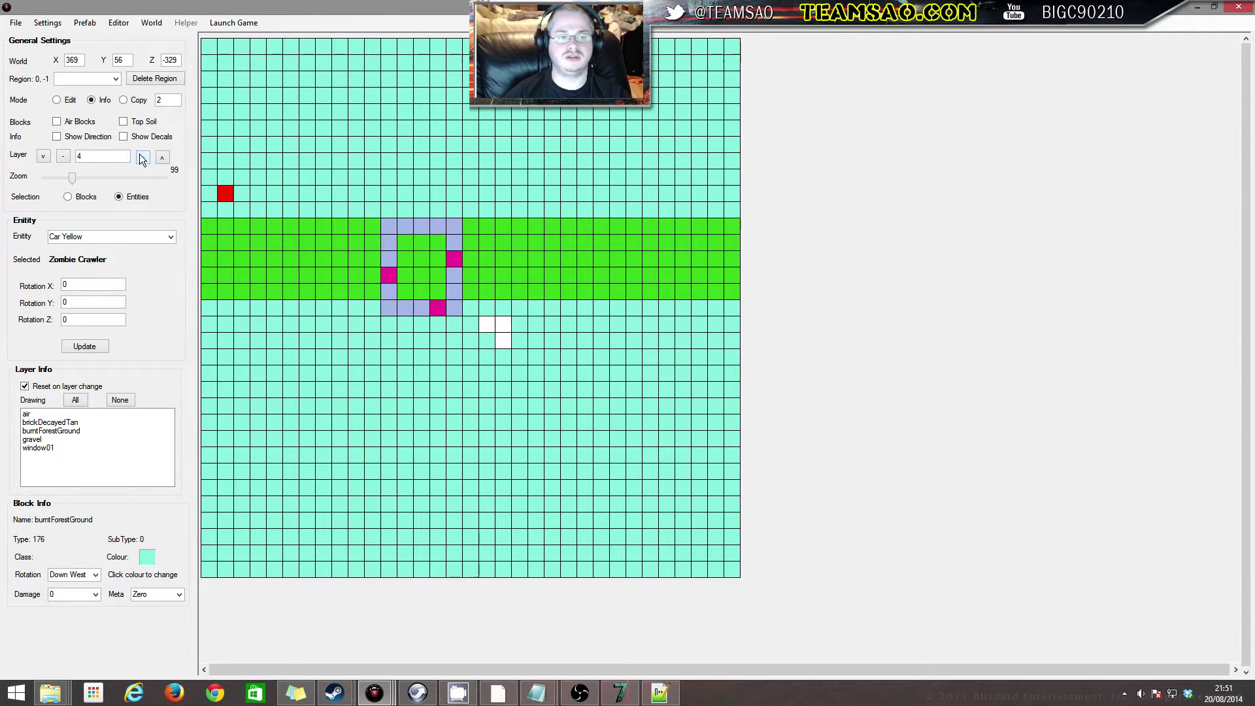
{"action": "left_click", "coordinate": [142, 158]}
{"action": "left_click", "coordinate": [68, 161]}
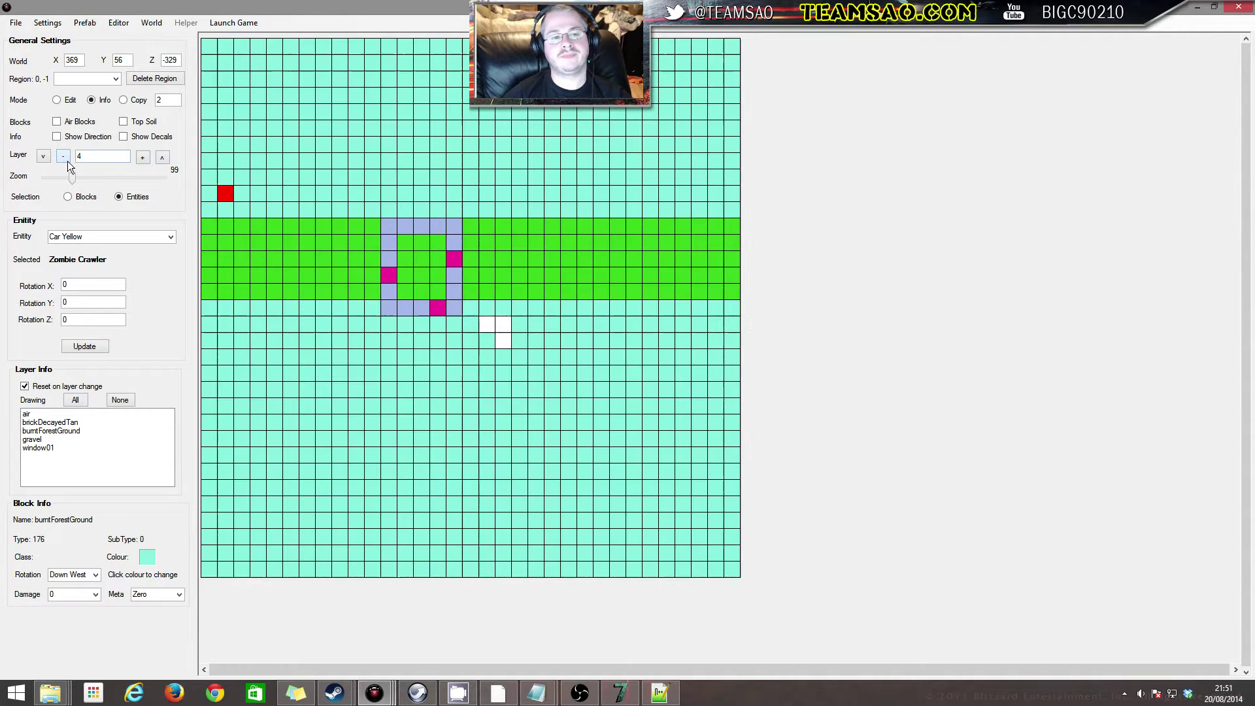
{"action": "left_click", "coordinate": [68, 161]}
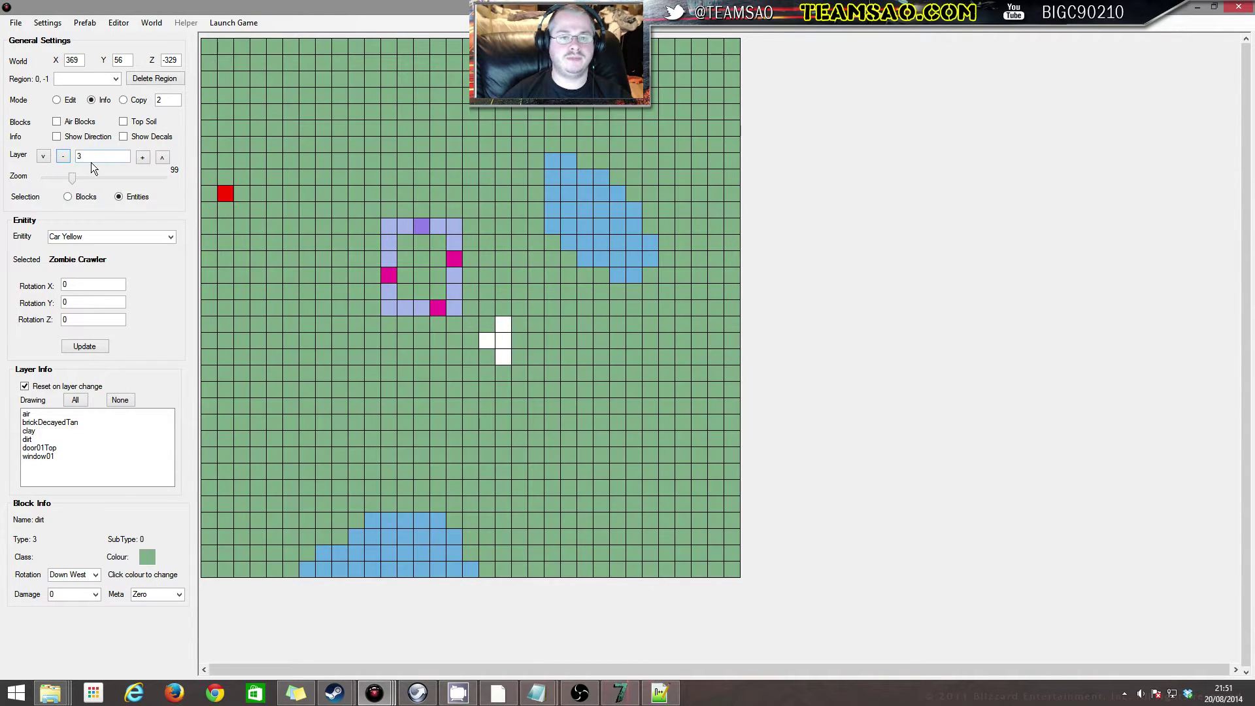
{"action": "left_click", "coordinate": [63, 157]}
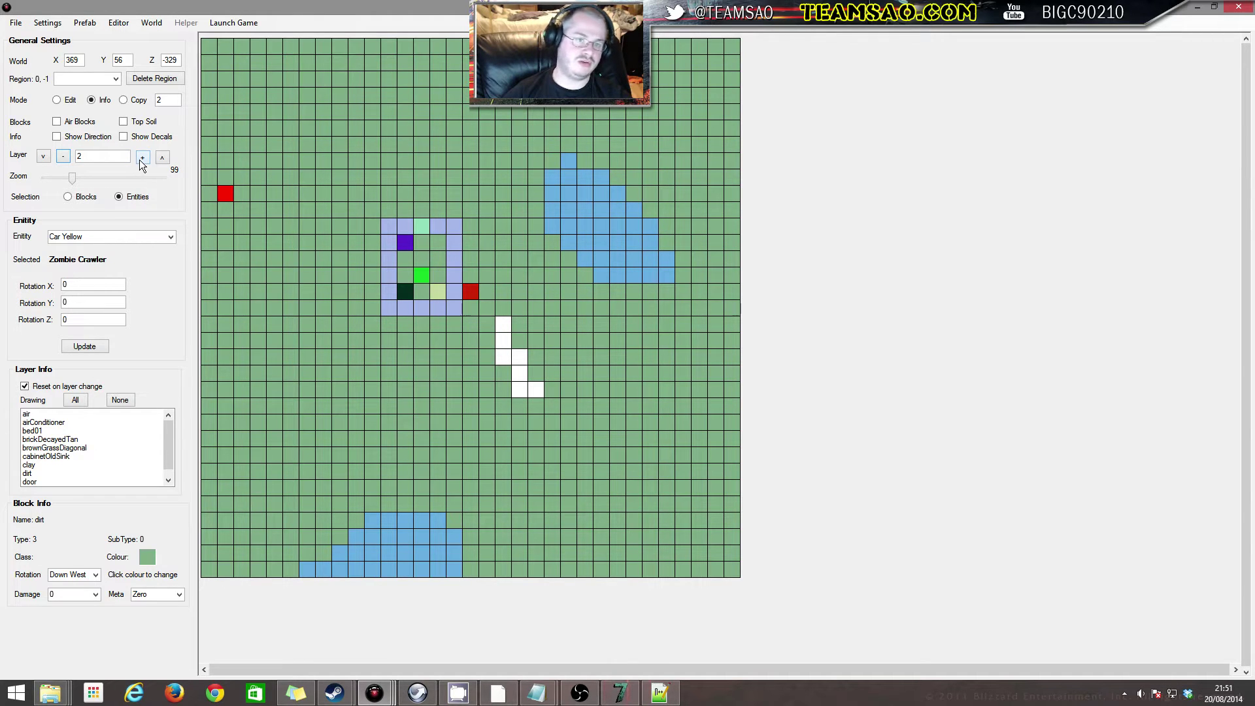
Reopen the pittest prefab from disc to discard the import, and step up to layer 4
{"action": "left_click", "coordinate": [16, 22]}
{"action": "left_click", "coordinate": [53, 49]}
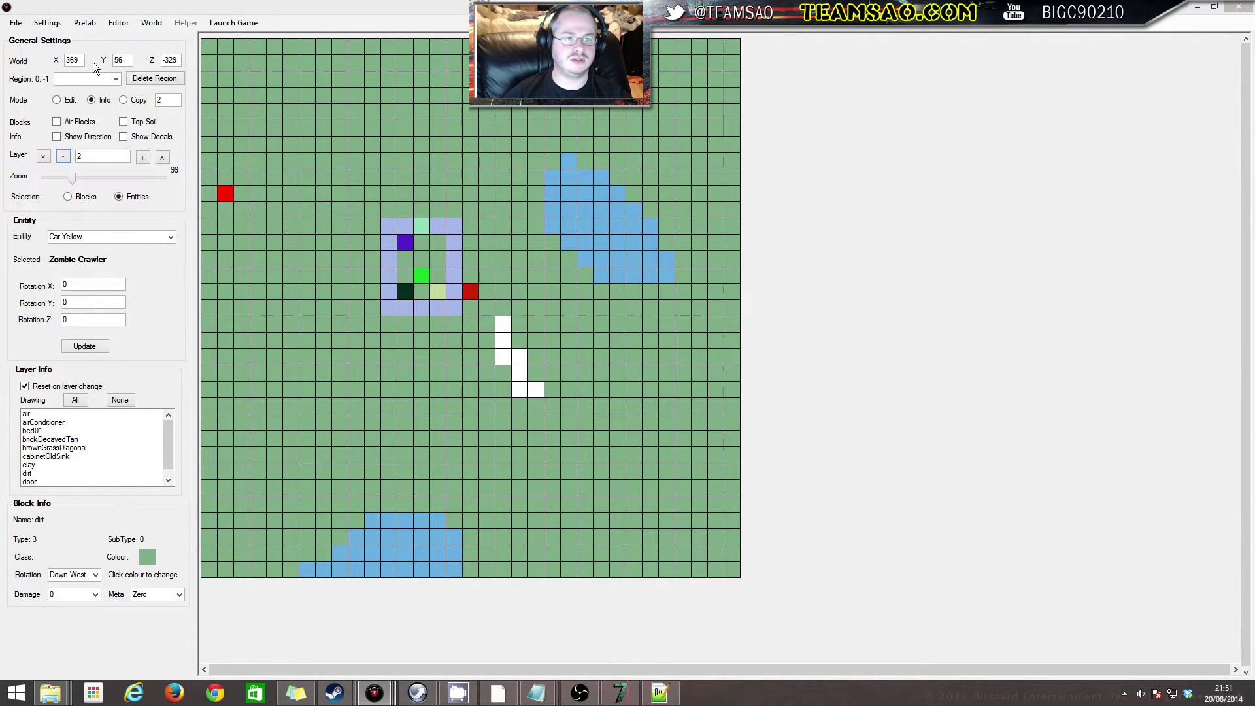
{"action": "left_click", "coordinate": [264, 120]}
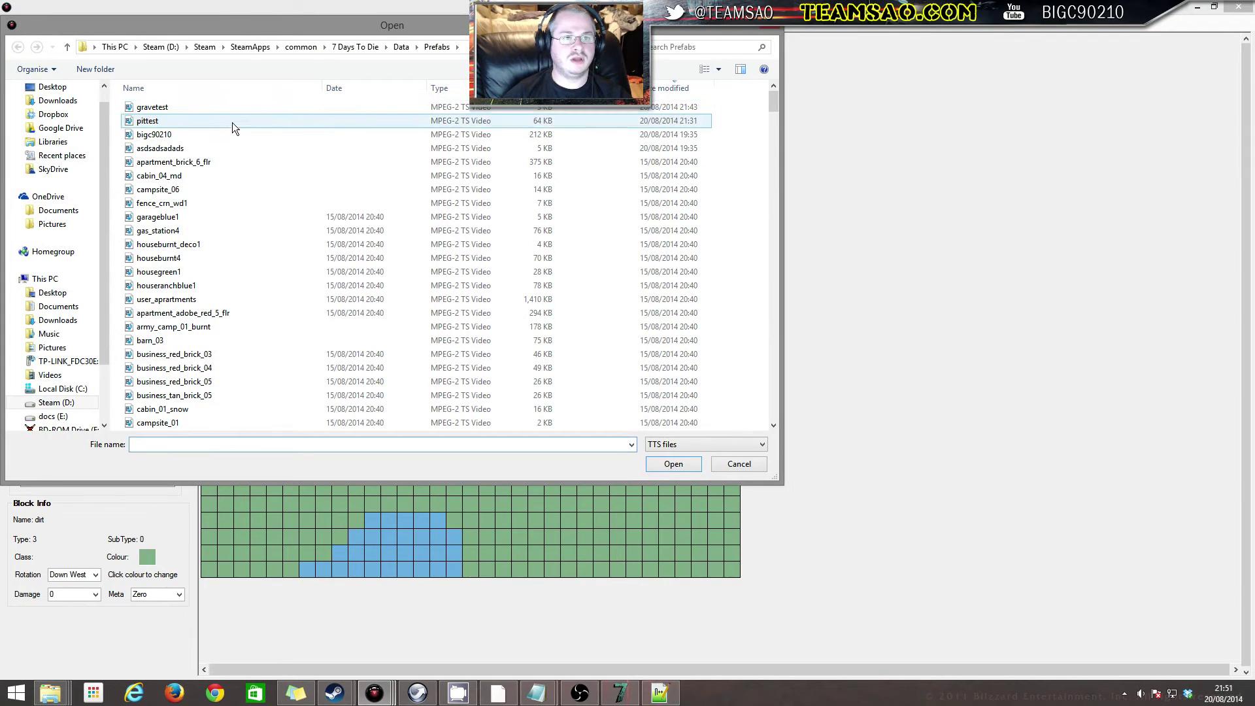
{"action": "double_click", "coordinate": [232, 121]}
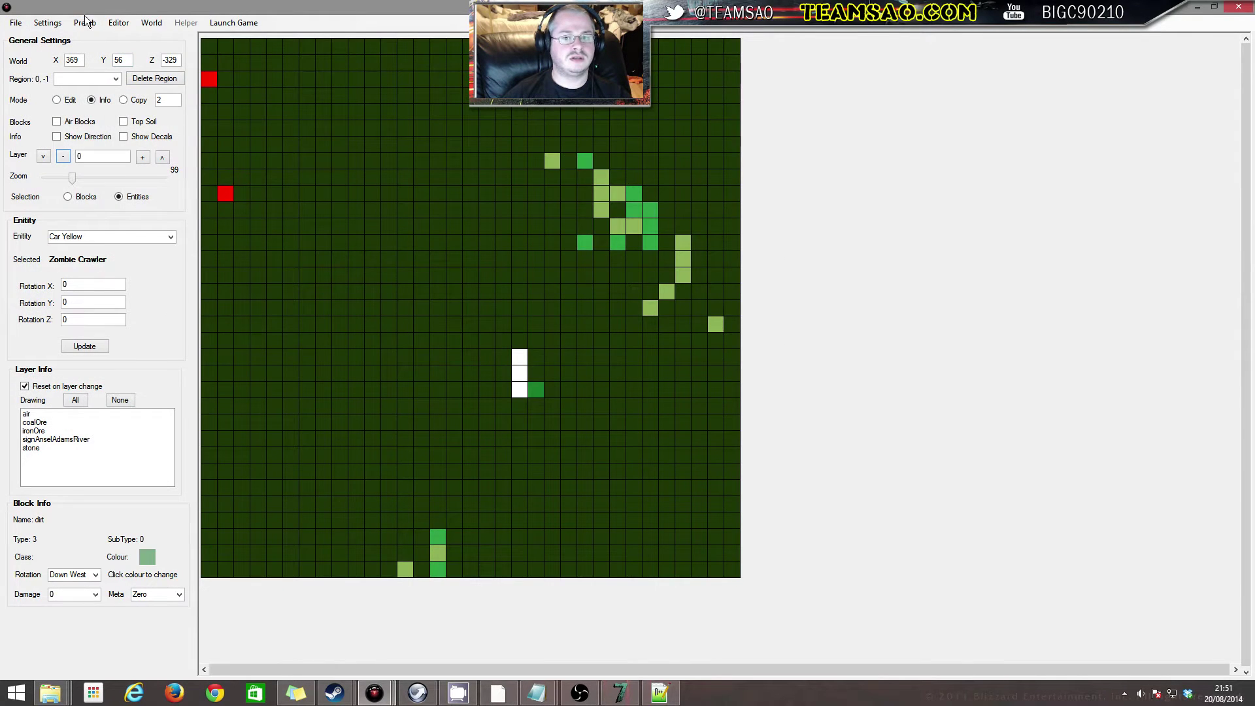
{"action": "left_click", "coordinate": [85, 22]}
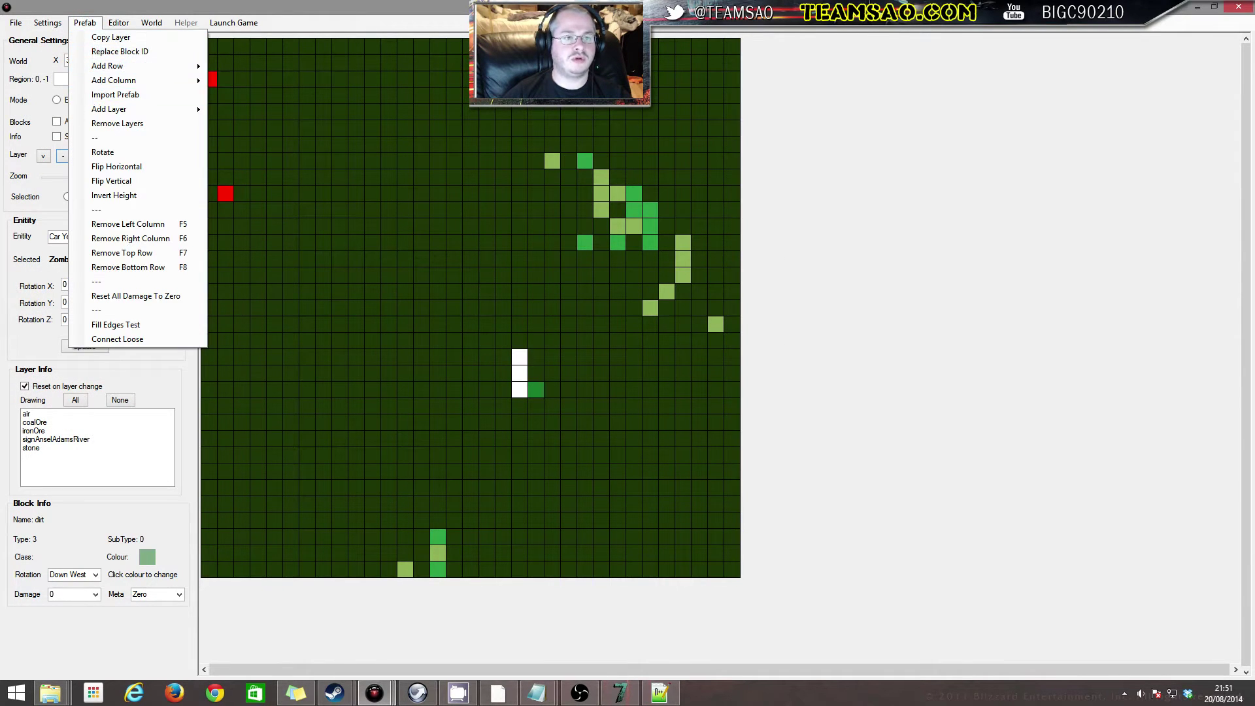
{"action": "left_click", "coordinate": [37, 77]}
{"action": "left_click", "coordinate": [142, 158]}
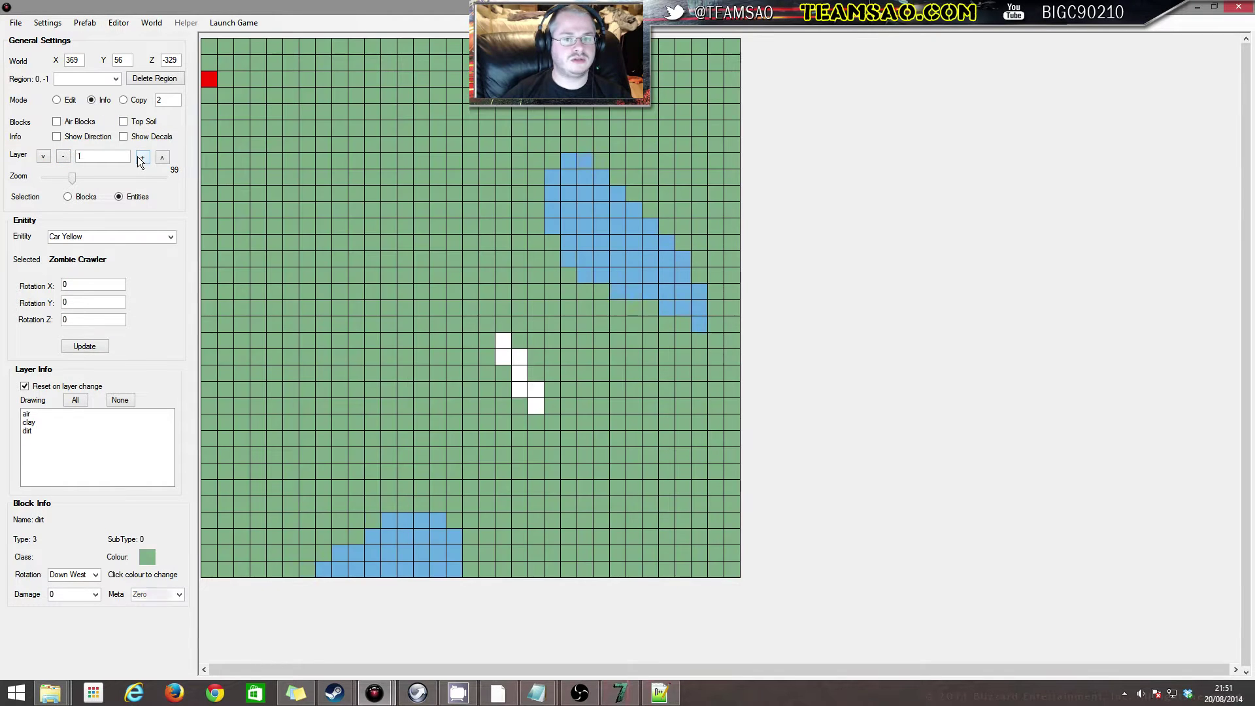
{"action": "left_click", "coordinate": [142, 157]}
{"action": "left_click", "coordinate": [142, 158]}
{"action": "left_click", "coordinate": [142, 158]}
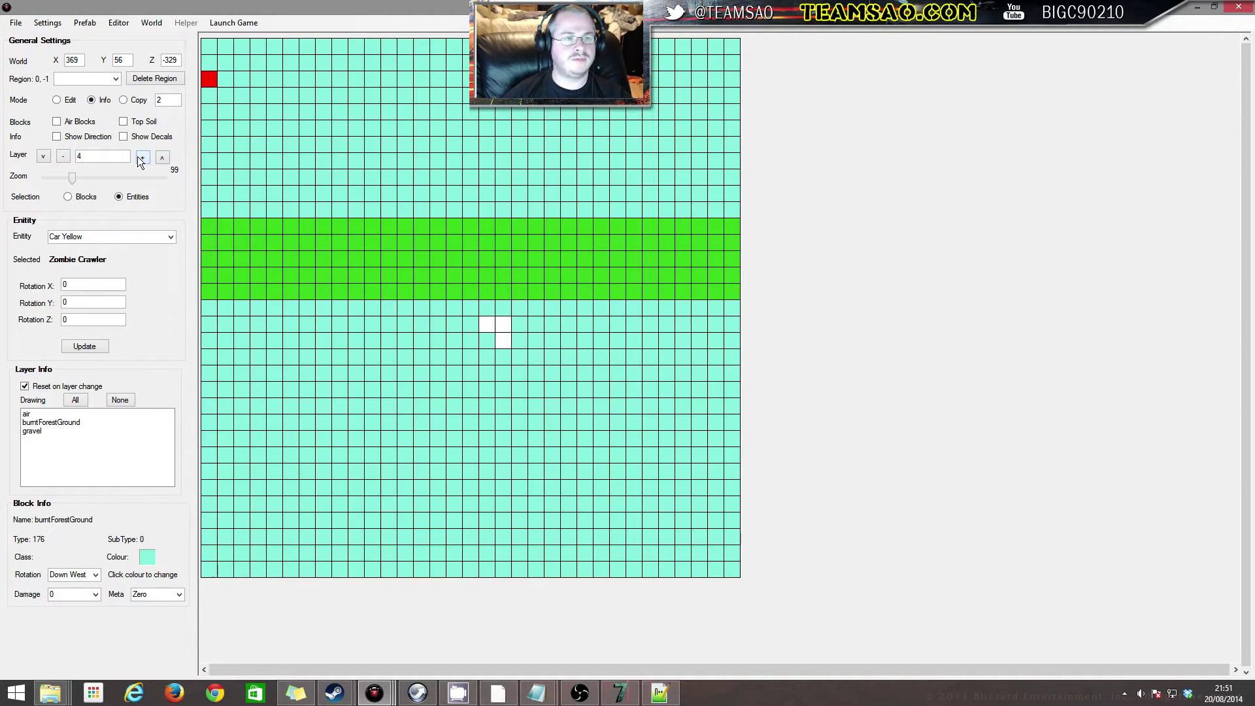
Start another prefab import and choose youtubetut as the prefab to insert
{"action": "left_click", "coordinate": [85, 22]}
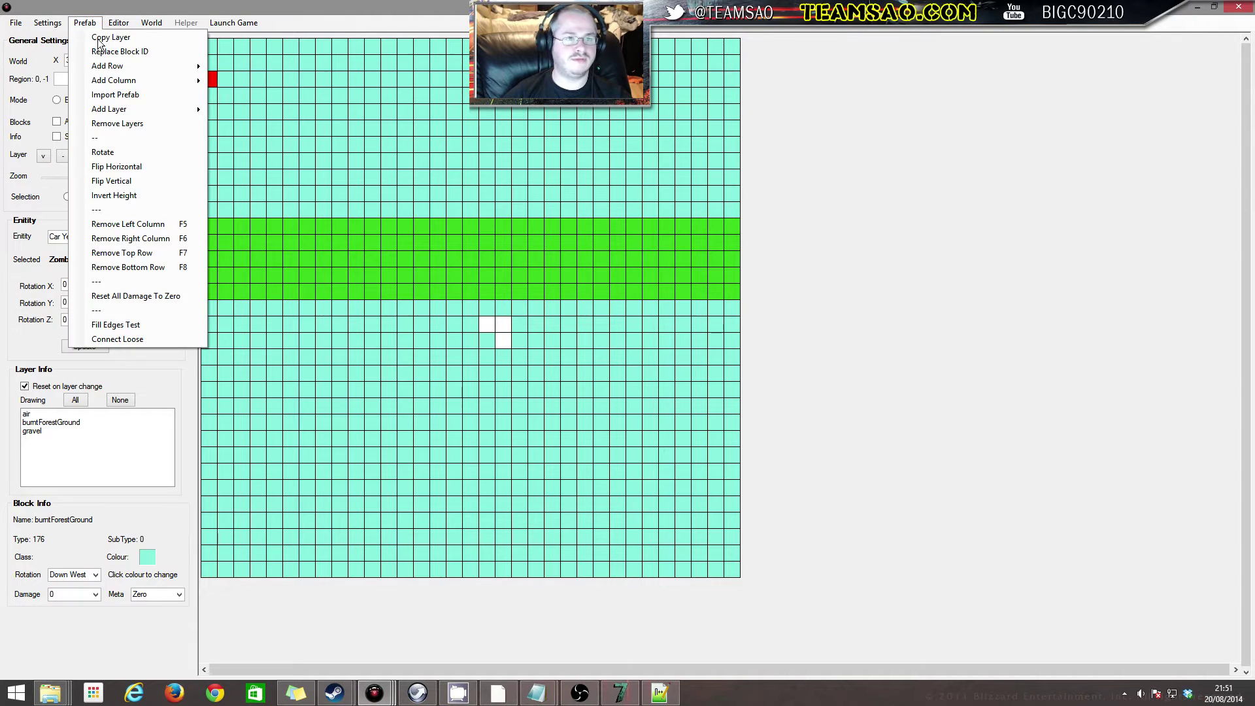
{"action": "left_click", "coordinate": [134, 94]}
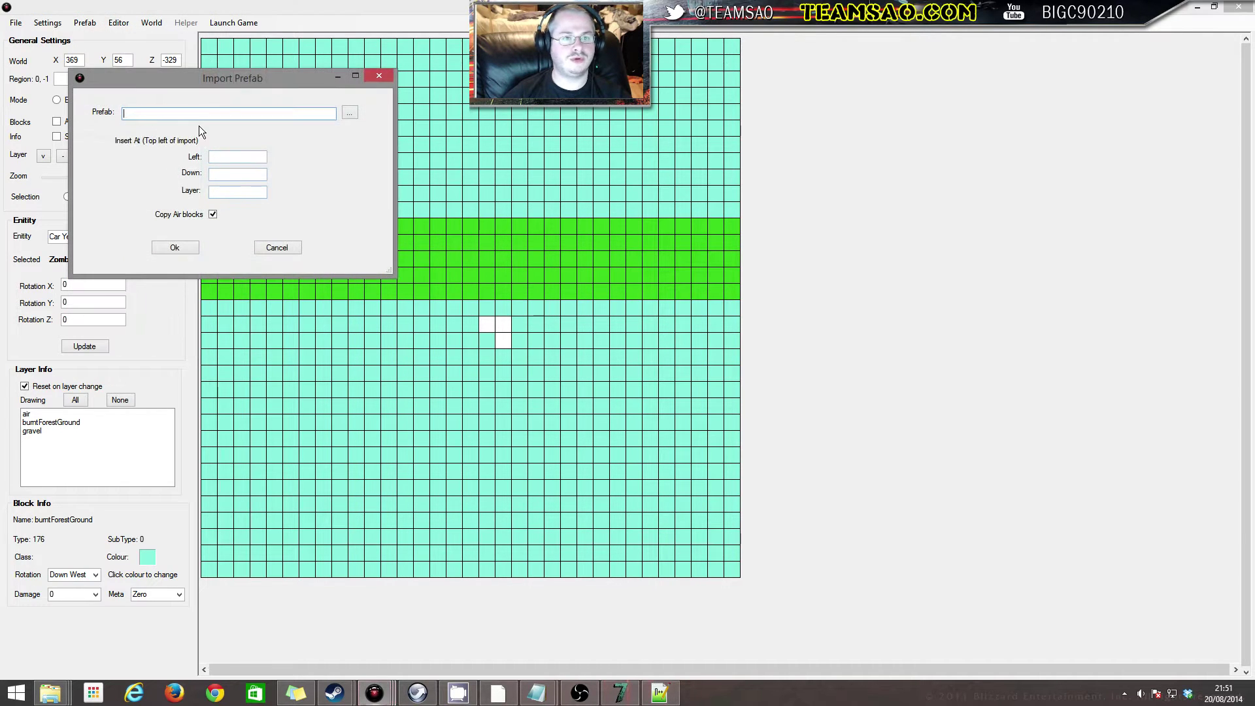
{"action": "left_click", "coordinate": [349, 113]}
{"action": "left_click", "coordinate": [257, 250]}
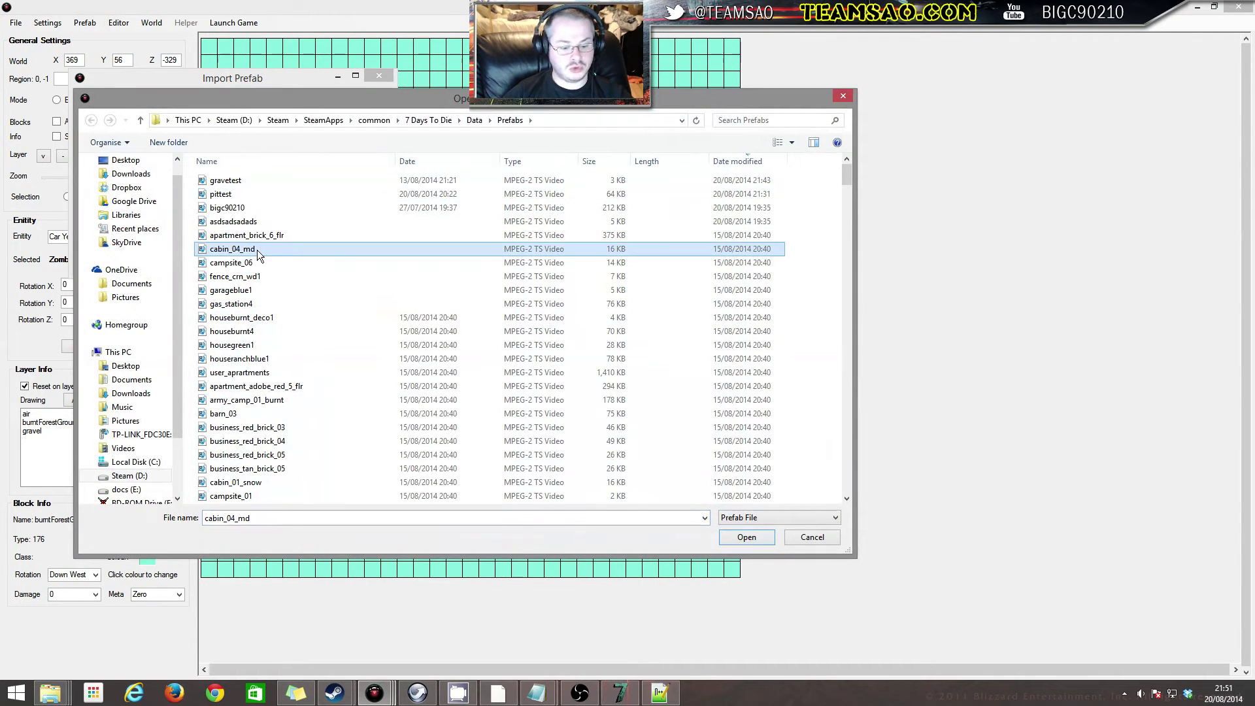
{"action": "double_click", "coordinate": [229, 175]}
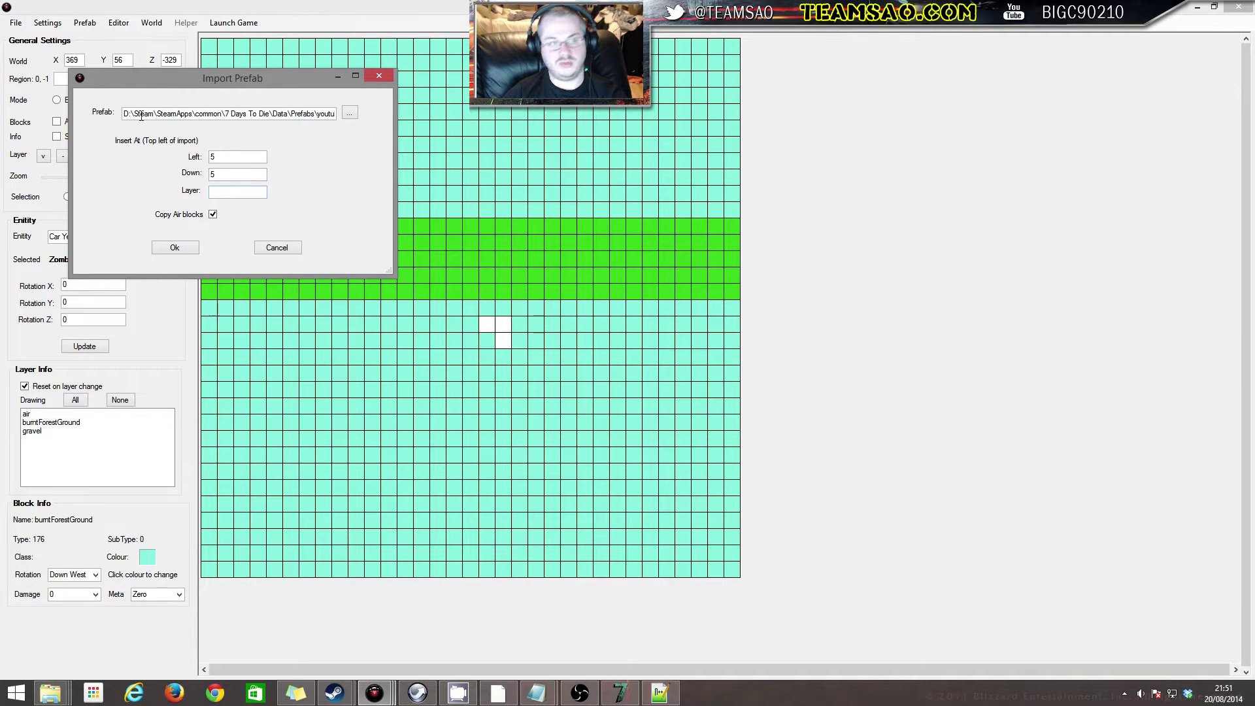
Import the chosen prefab at left 5, down 5, layer 5 with air blocks copied, and show layer 5
{"action": "left_click_drag", "start_coordinate": [143, 80], "coordinate": [257, 116]}
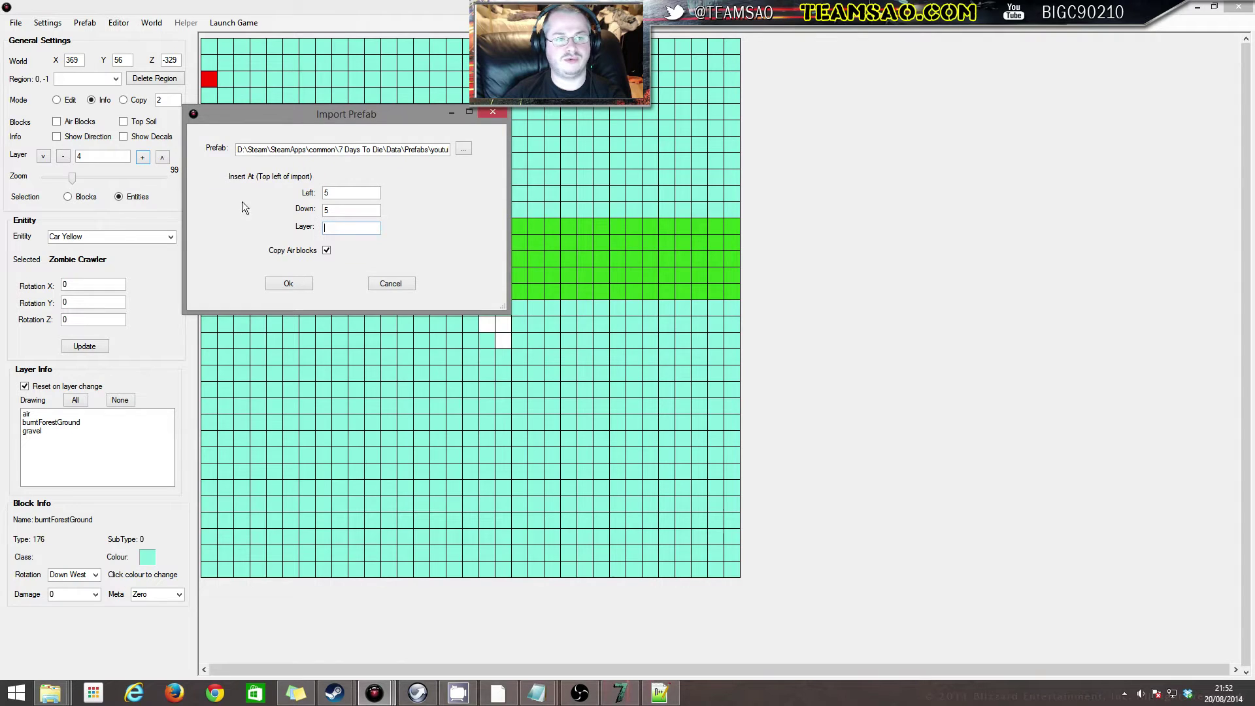
{"action": "left_click", "coordinate": [326, 252]}
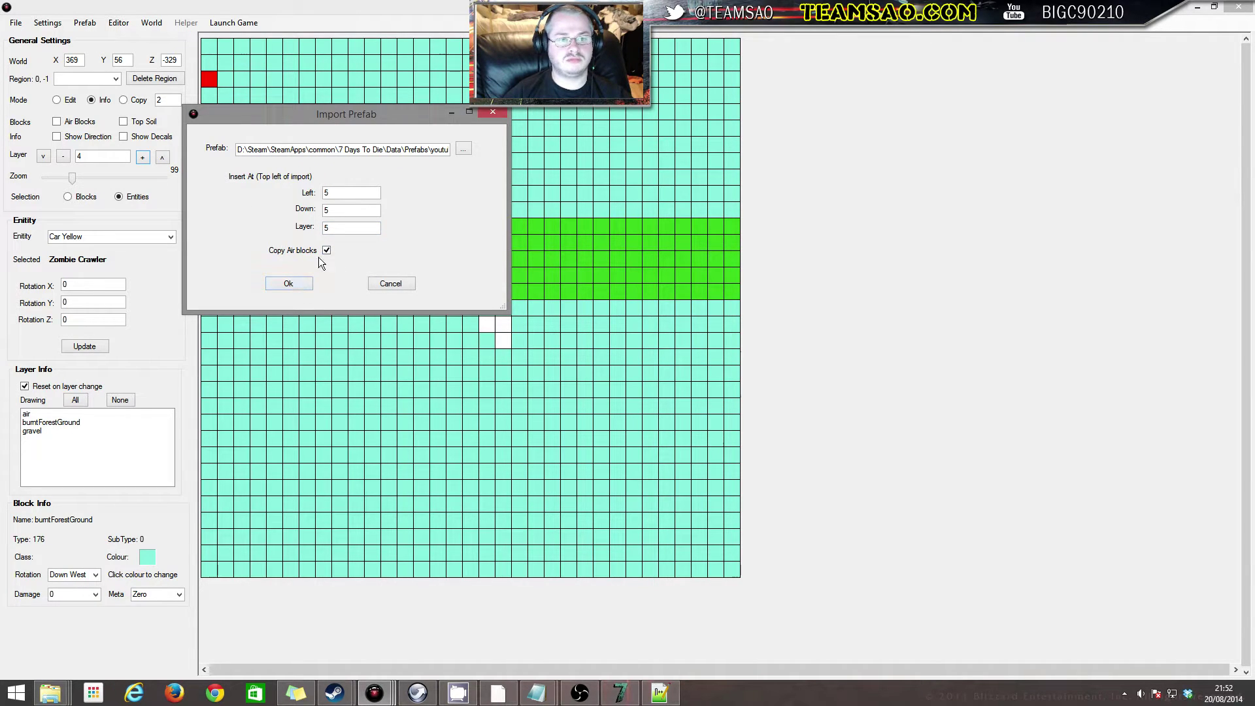
{"action": "left_click", "coordinate": [291, 285]}
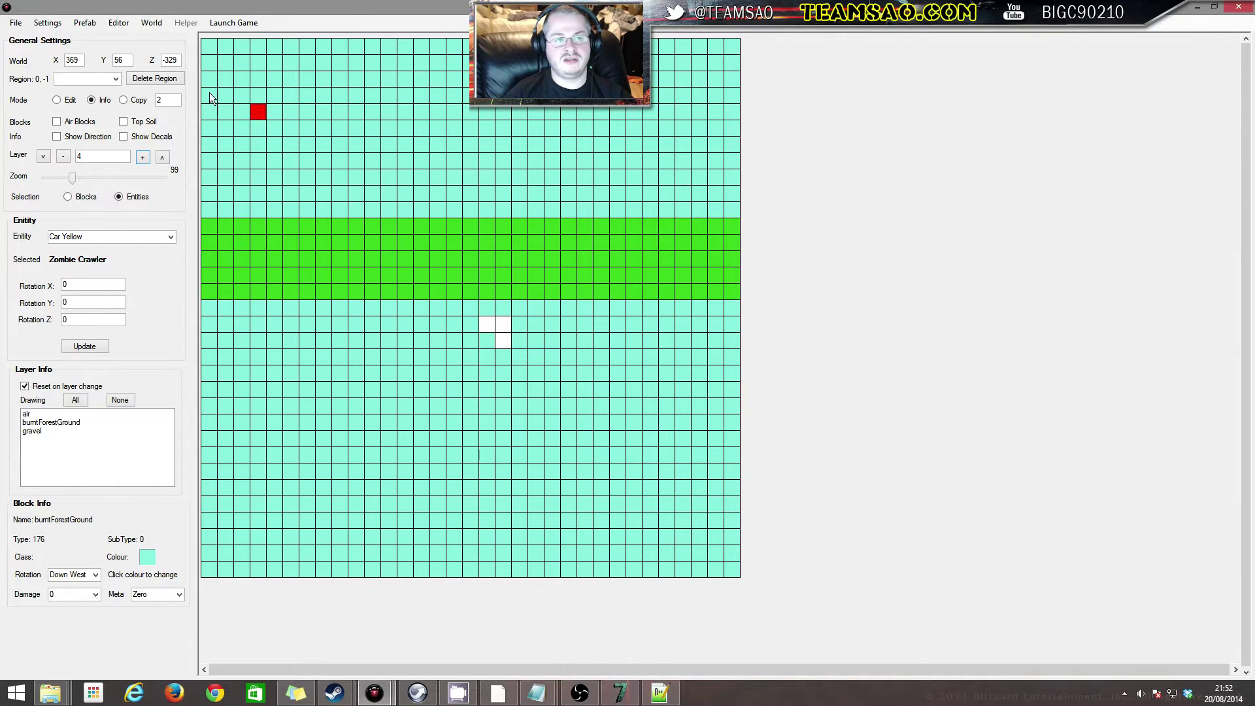
{"action": "left_click", "coordinate": [142, 158]}
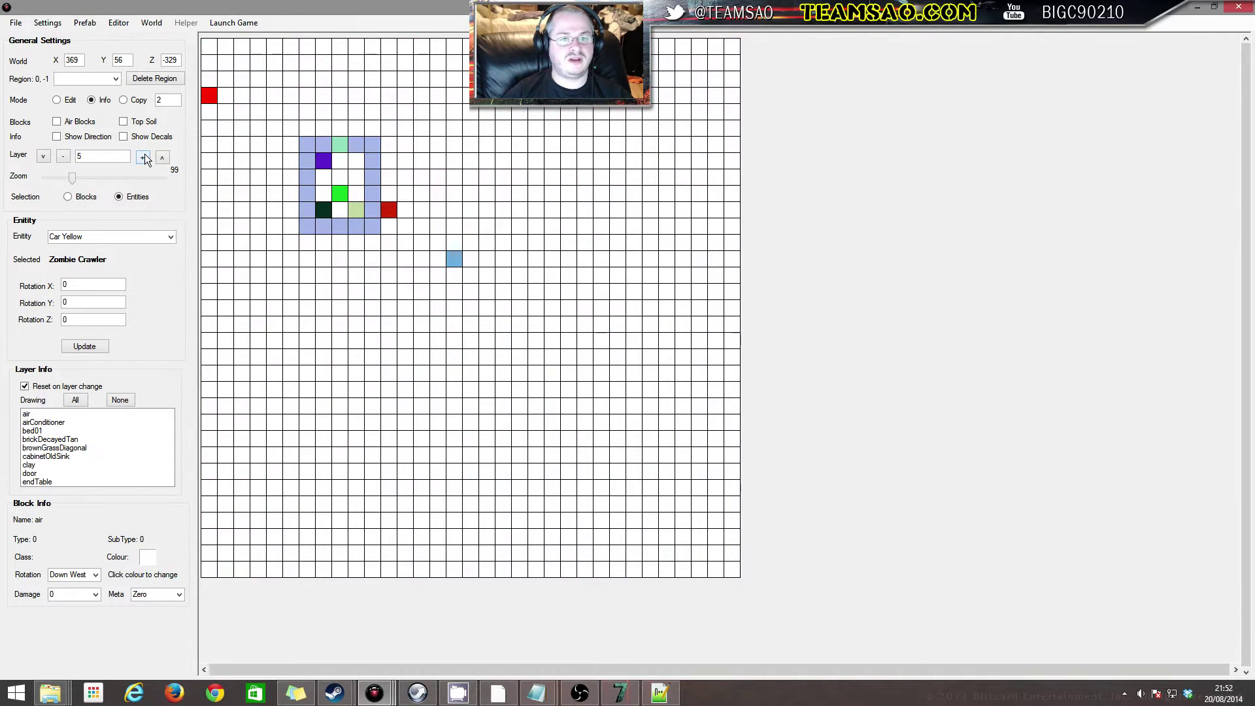
Save the combined prefab and try to clear all regions of the YouTubeAdvanced game in the Navezgane world
{"action": "left_click", "coordinate": [13, 25]}
{"action": "left_click", "coordinate": [53, 77]}
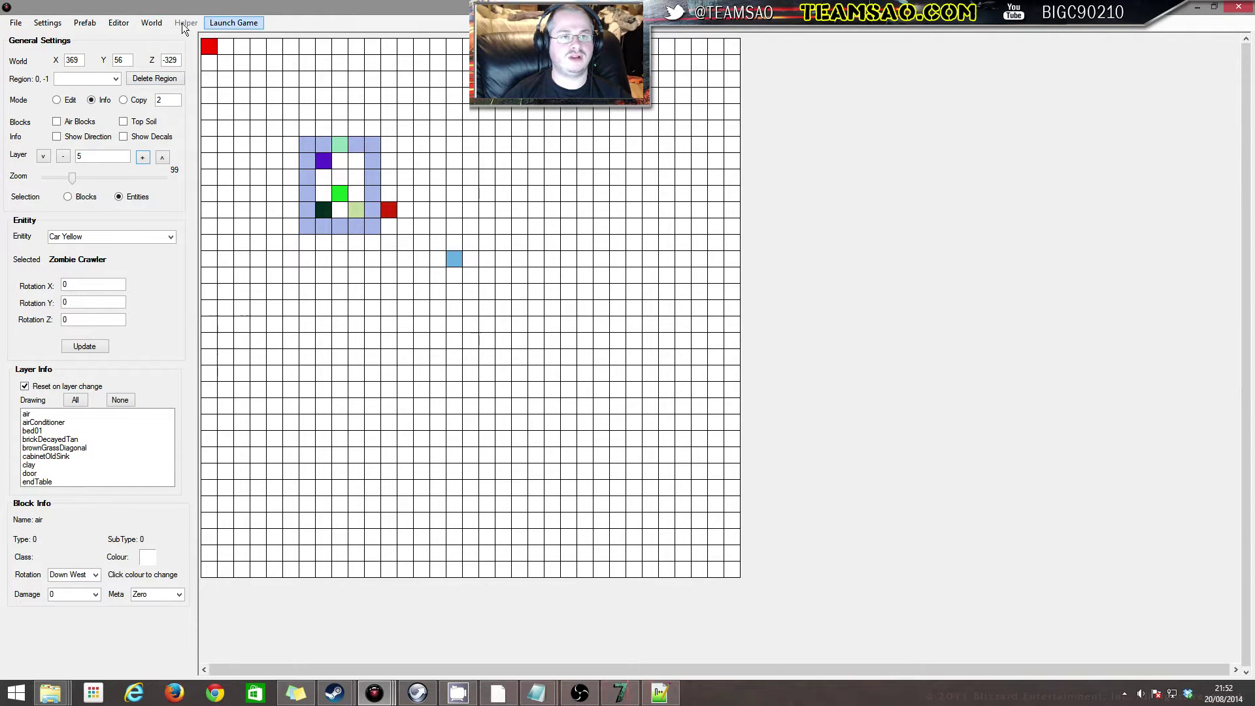
{"action": "left_click", "coordinate": [151, 22]}
{"action": "mouse_move", "coordinate": [178, 38]}
{"action": "mouse_move", "coordinate": [333, 39]}
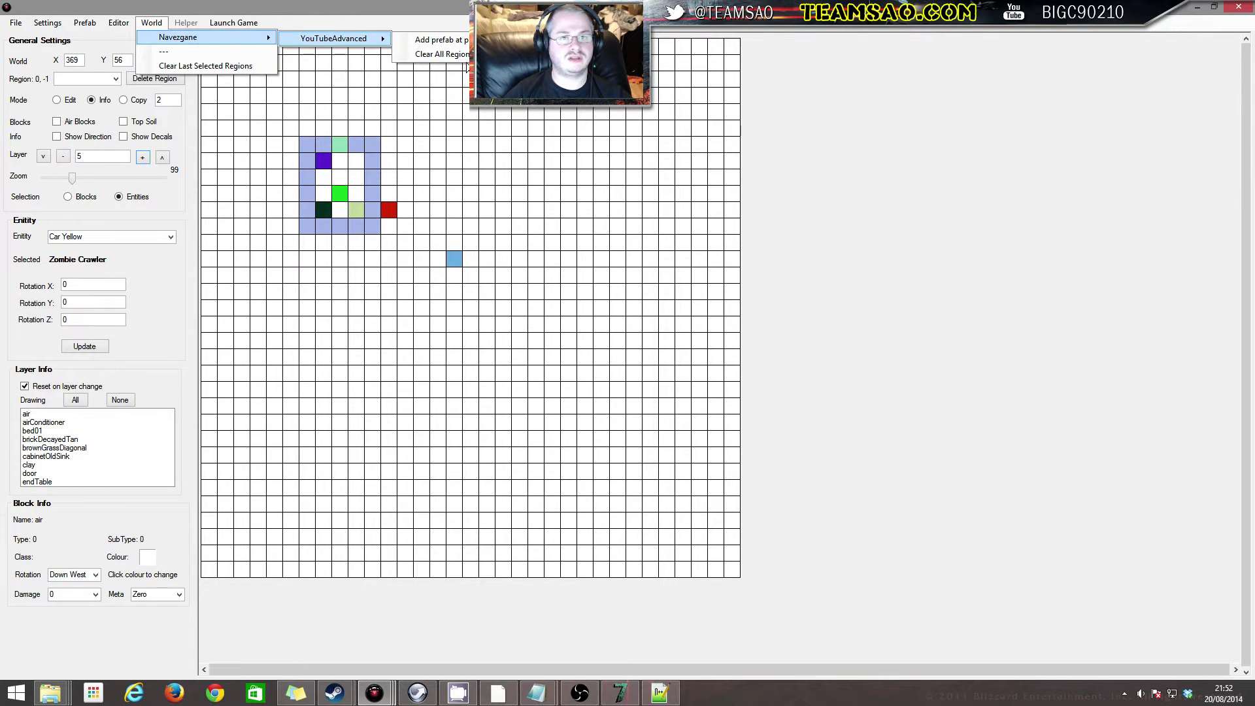
{"action": "left_click", "coordinate": [464, 51]}
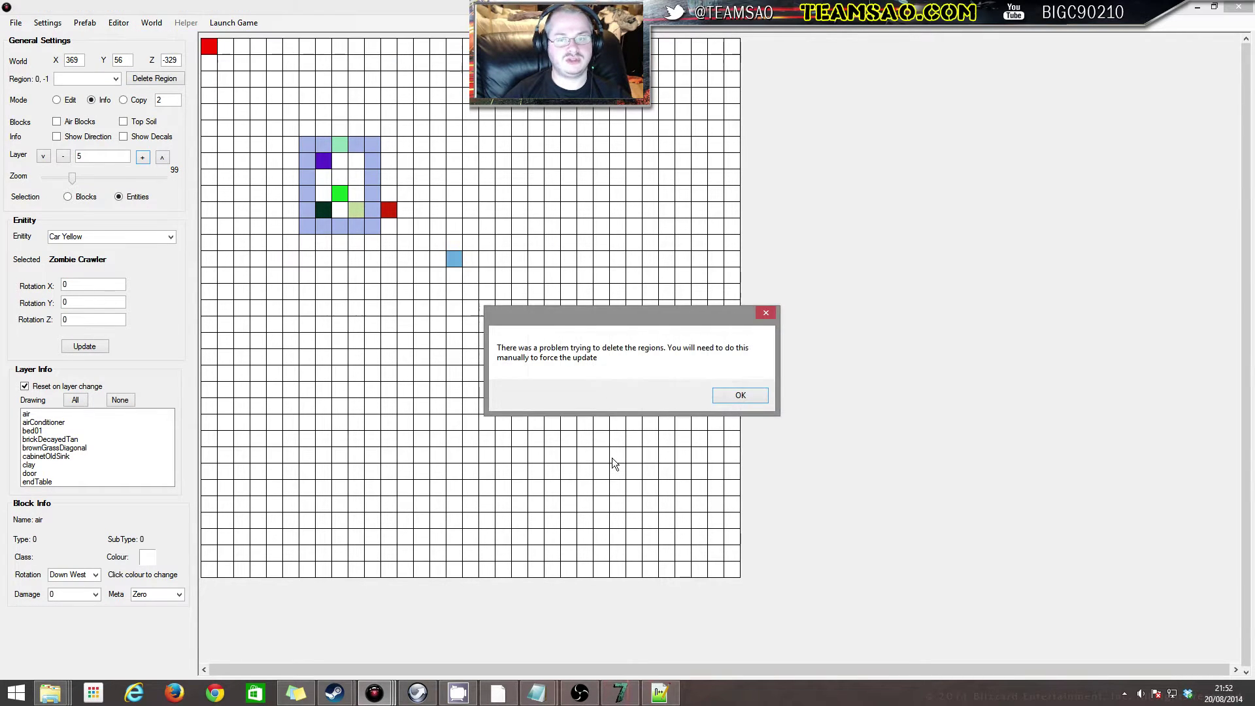
{"action": "left_click", "coordinate": [736, 400]}
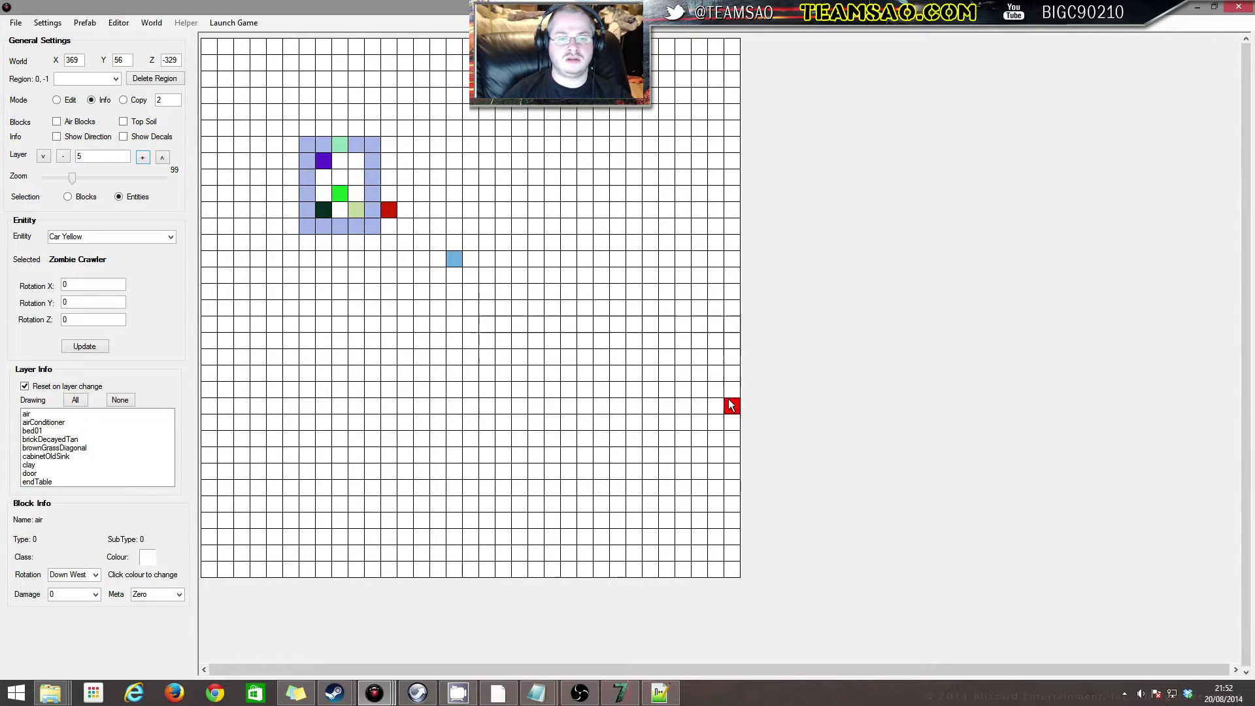
Switch to 7 Days To Die, quit the running session, and relaunch the game from the prefab editor
{"action": "left_click", "coordinate": [619, 692]}
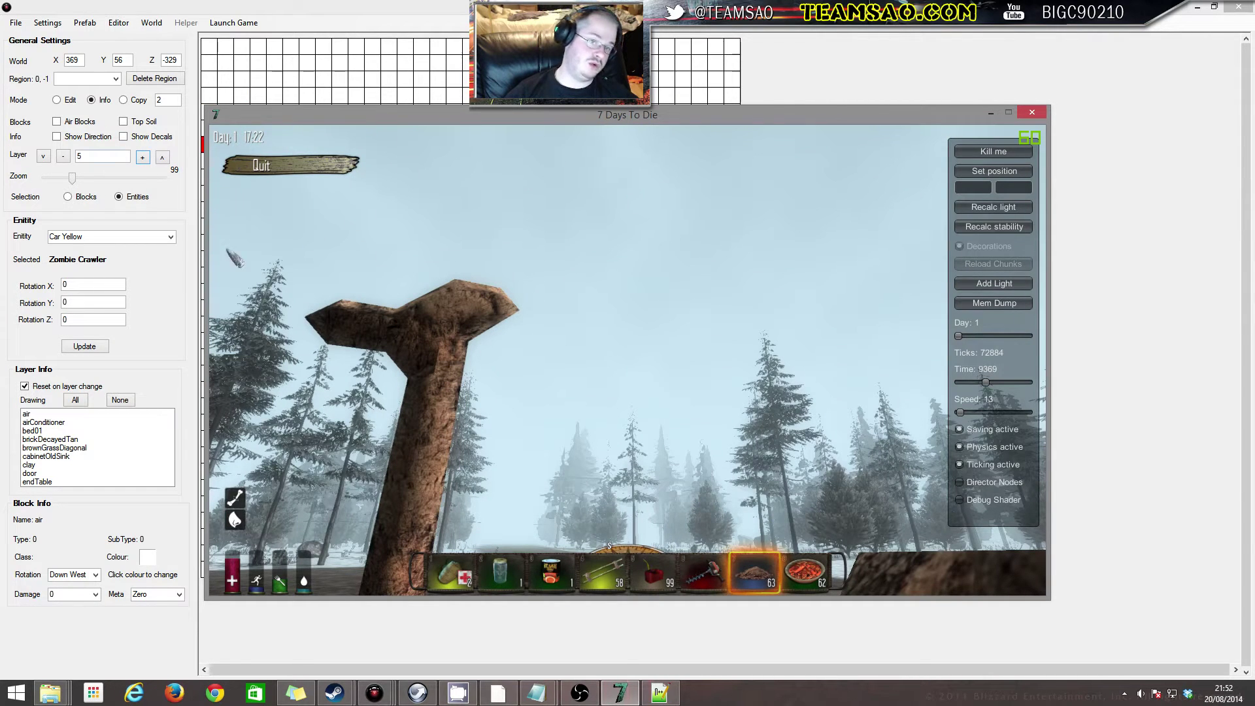
{"action": "left_click", "coordinate": [291, 164]}
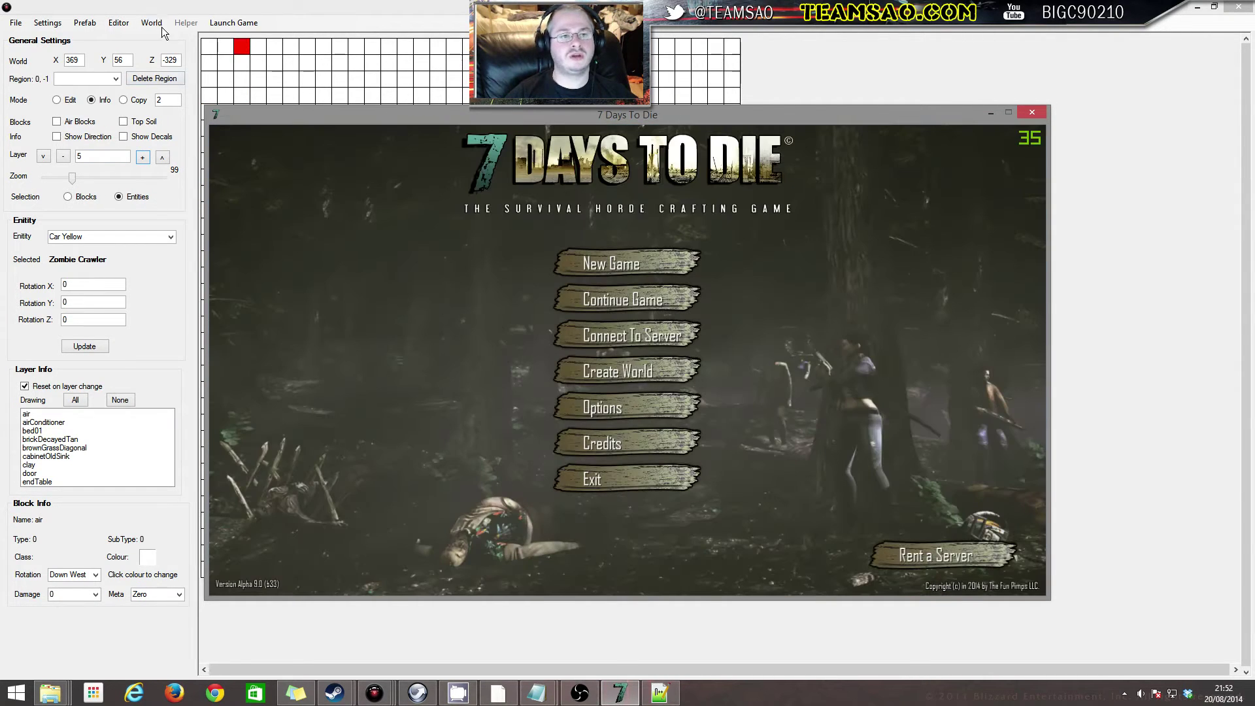
{"action": "left_click", "coordinate": [156, 23]}
{"action": "left_click", "coordinate": [161, 24]}
{"action": "mouse_move", "coordinate": [166, 37]}
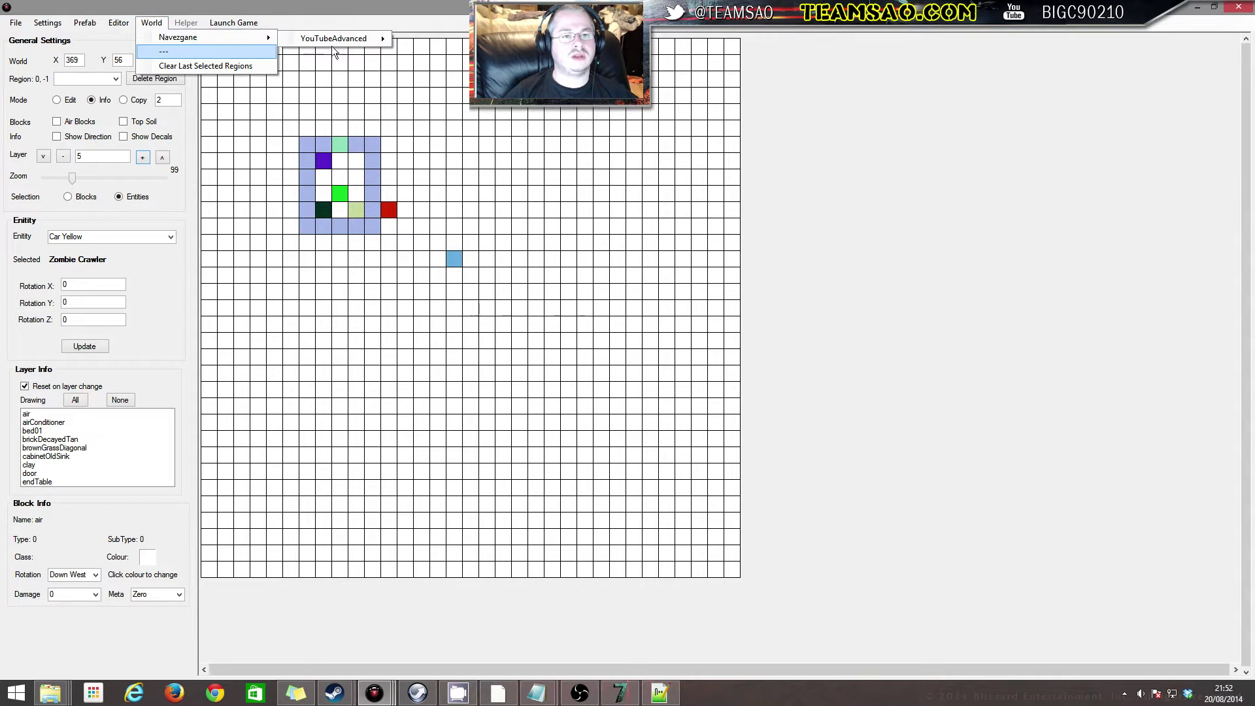
{"action": "left_click", "coordinate": [336, 39]}
{"action": "left_click", "coordinate": [234, 23]}
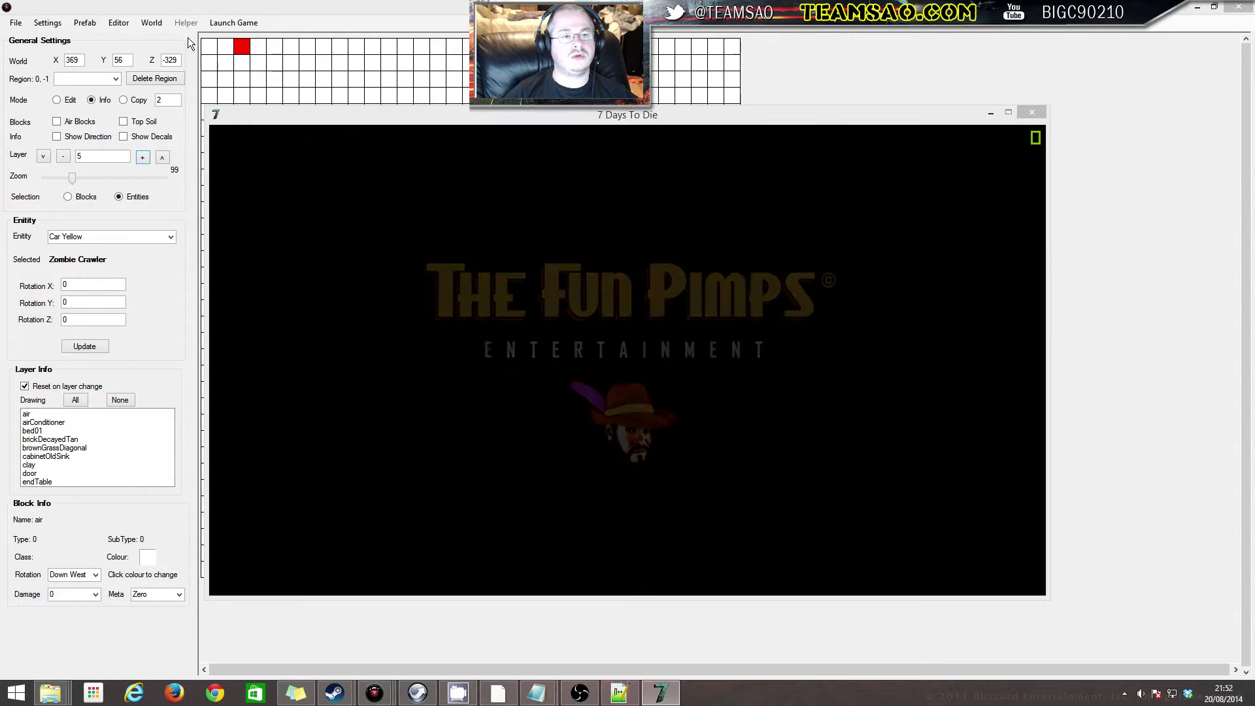
Clear the regions of the Navezgane world's YouTubeAdvanced game from the prefab editor
{"action": "left_click", "coordinate": [151, 22]}
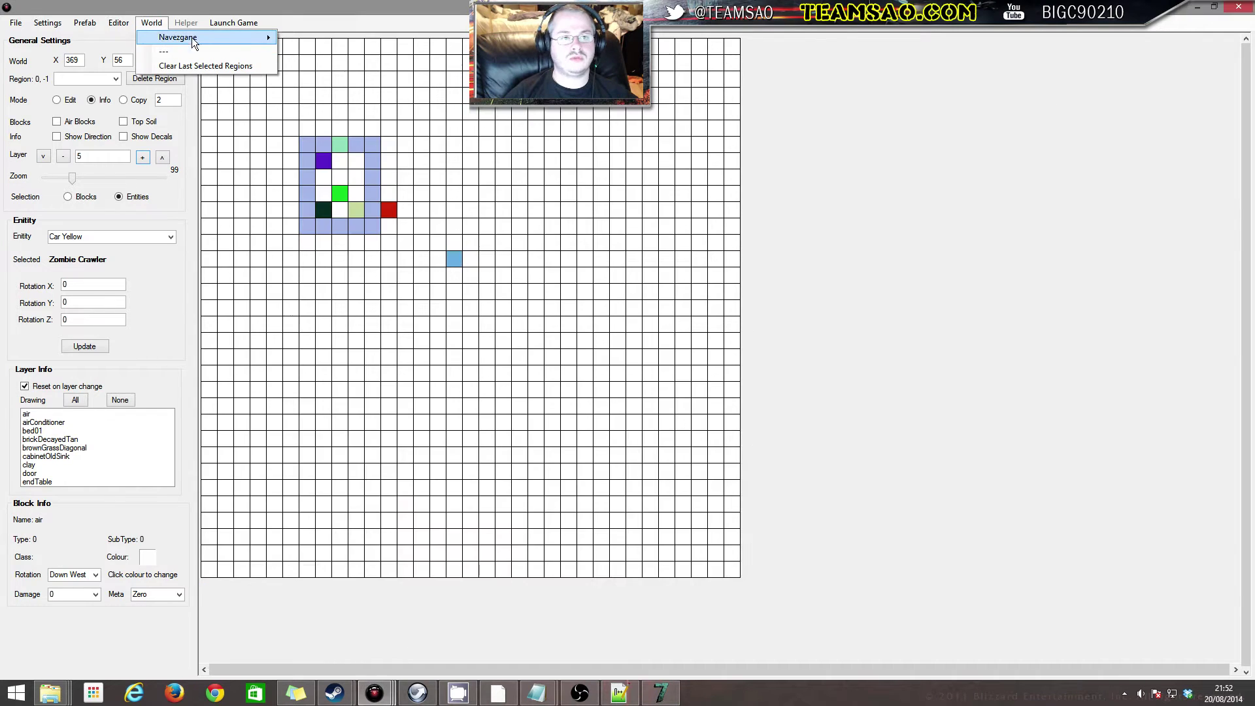
{"action": "mouse_move", "coordinate": [191, 37]}
{"action": "mouse_move", "coordinate": [353, 37]}
{"action": "left_click", "coordinate": [433, 45]}
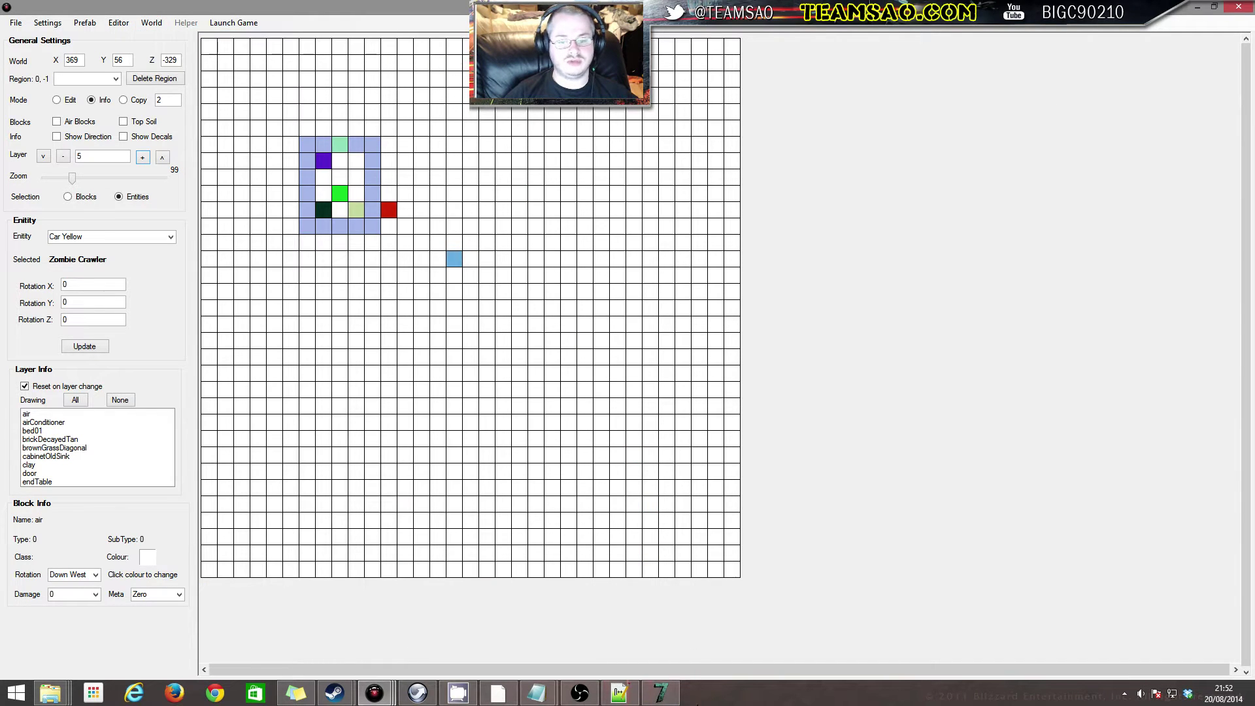
Try to continue the YouTubeAdvanced game in 7 Days To Die, and close the game during loading
{"action": "left_click", "coordinate": [661, 693]}
{"action": "left_click", "coordinate": [547, 304]}
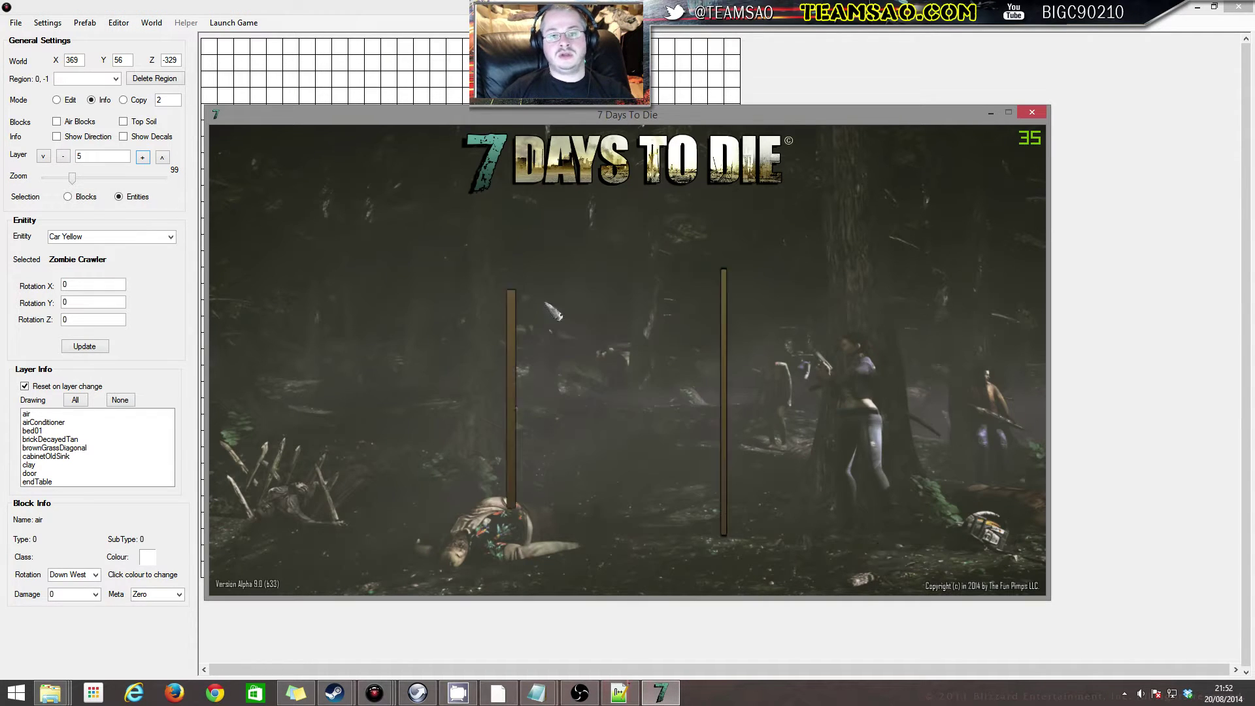
{"action": "left_click", "coordinate": [887, 562]}
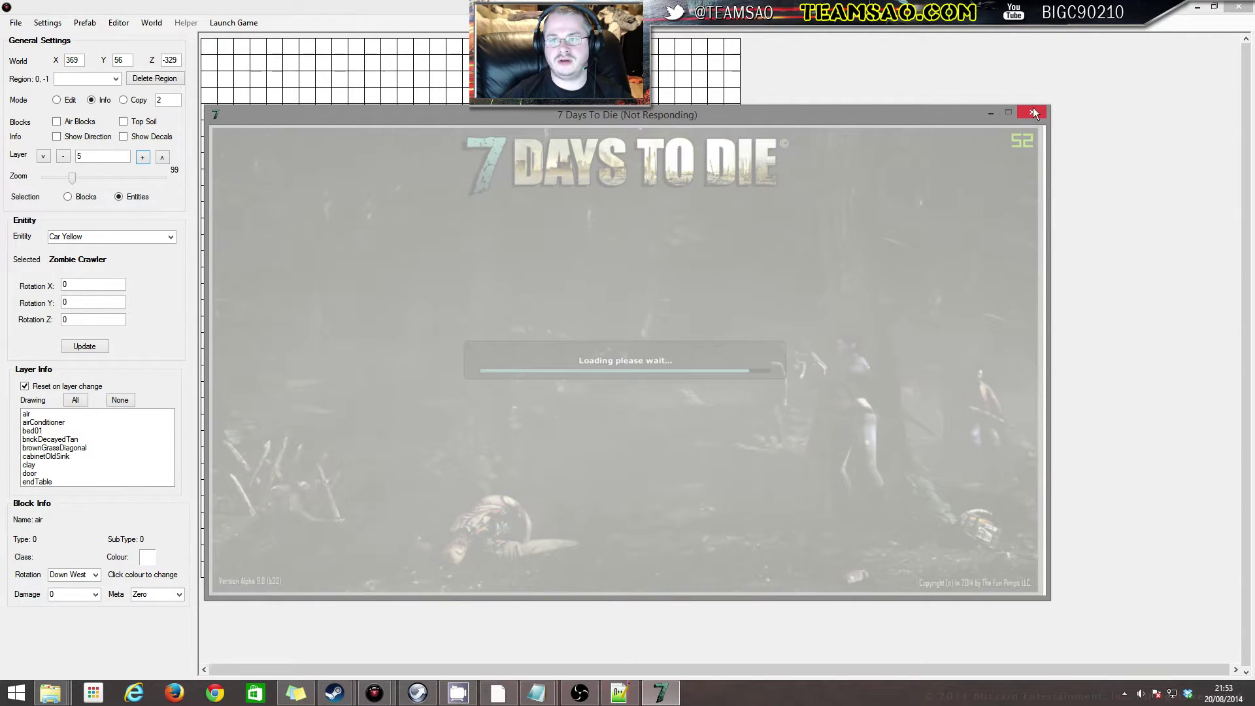
{"action": "left_click", "coordinate": [1033, 113]}
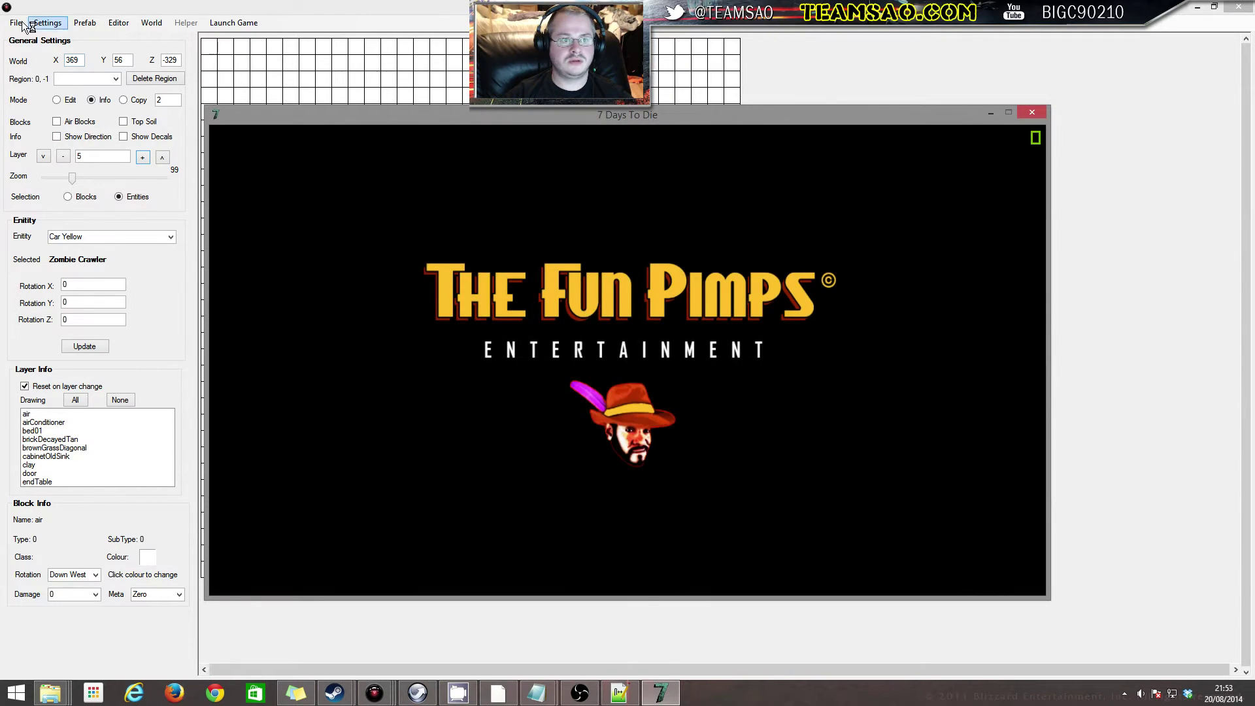
Save the prefab again in the prefab editor and clear all regions of Navezgane's YouTubeAdvanced game
{"action": "left_click", "coordinate": [15, 23]}
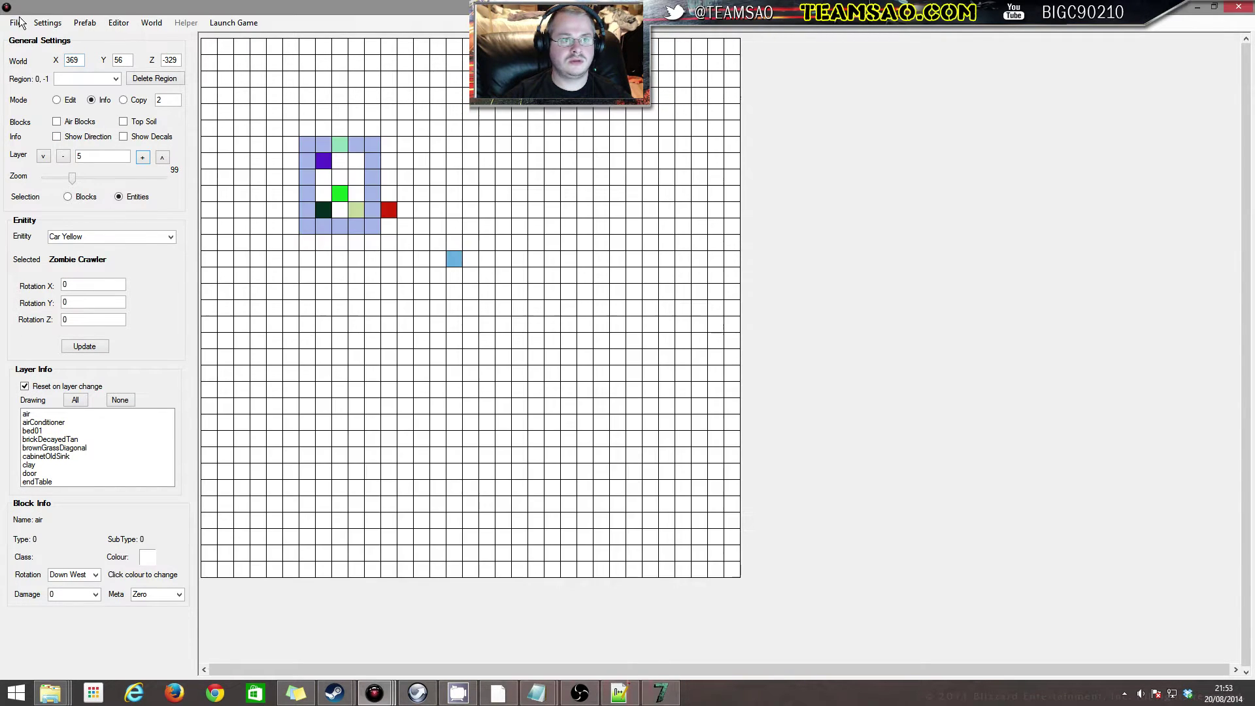
{"action": "left_click", "coordinate": [15, 23]}
{"action": "left_click", "coordinate": [37, 79]}
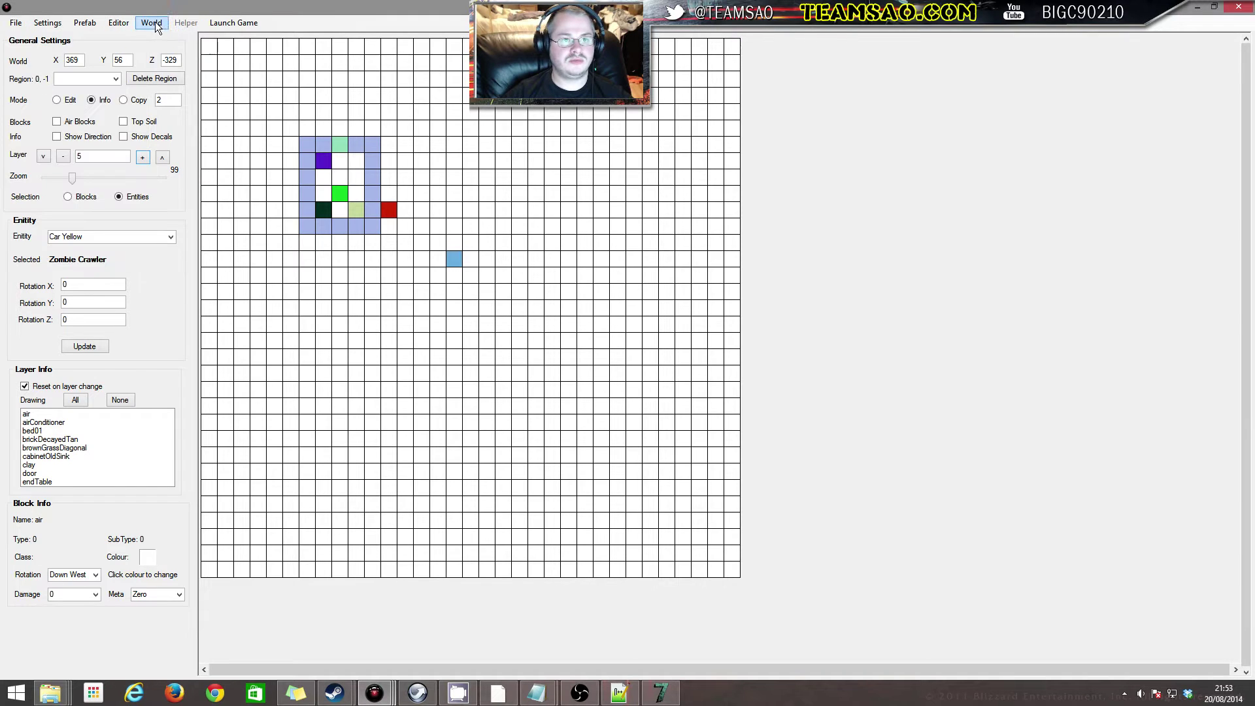
{"action": "left_click", "coordinate": [156, 24]}
{"action": "mouse_move", "coordinate": [198, 39]}
{"action": "mouse_move", "coordinate": [294, 40]}
{"action": "left_click", "coordinate": [451, 55]}
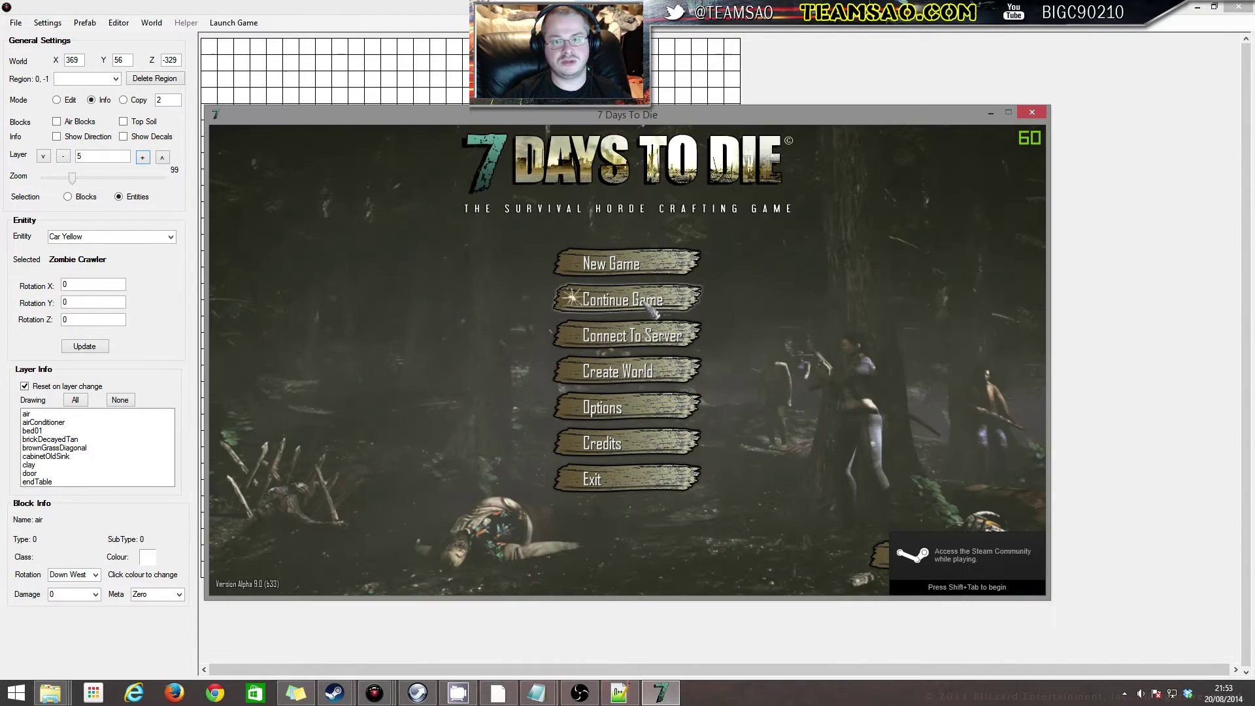
Continue the YouTubeAdvanced game in 7 Days To Die and enter the world
{"action": "left_click", "coordinate": [654, 289]}
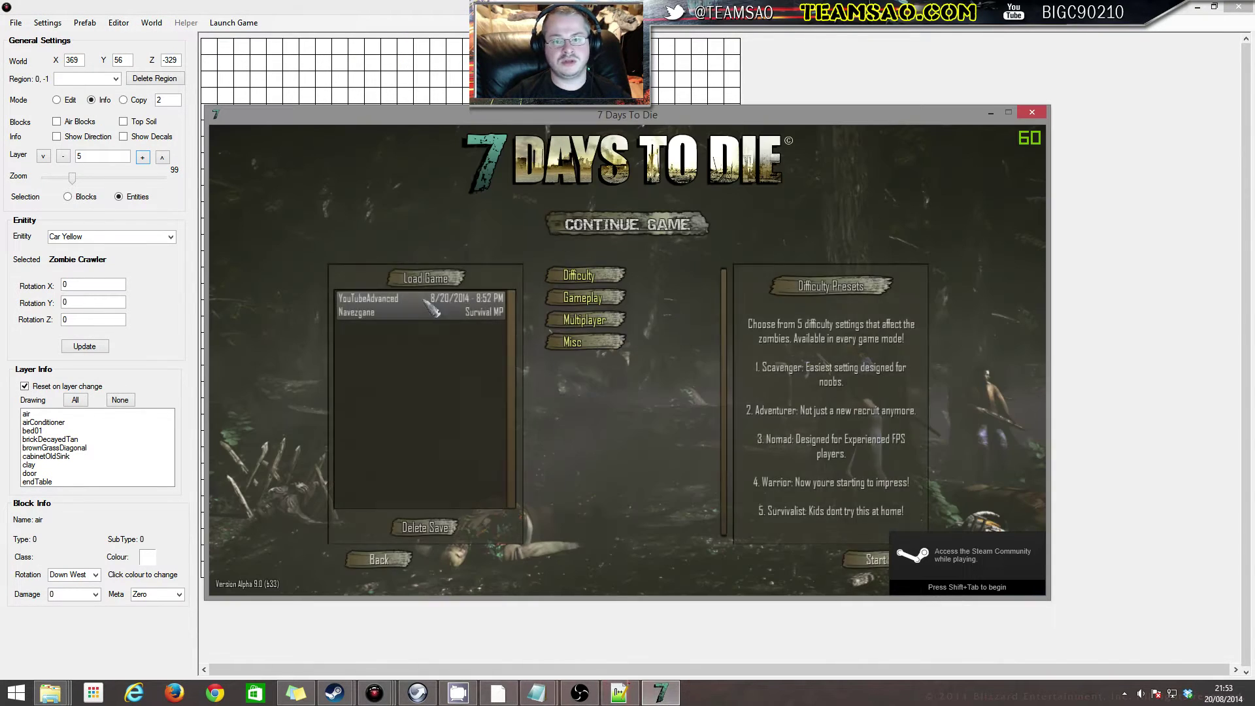
{"action": "left_click", "coordinate": [863, 557]}
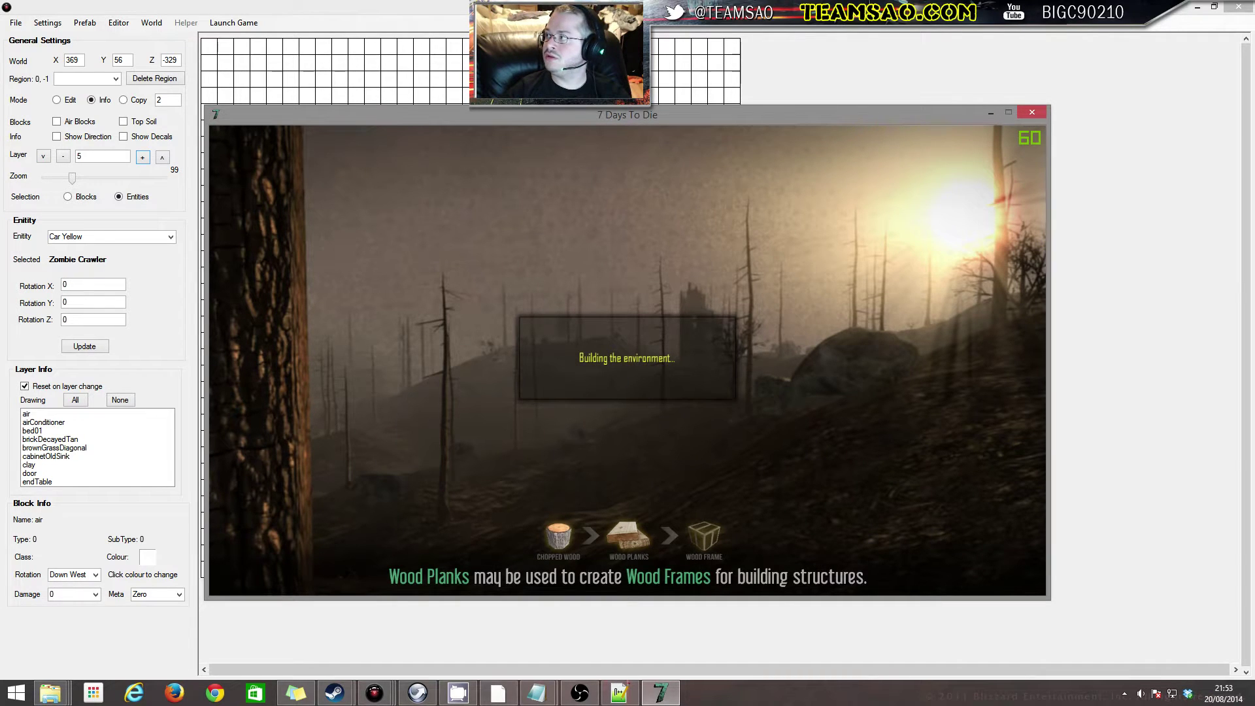
{"action": "key", "text": "Return"}
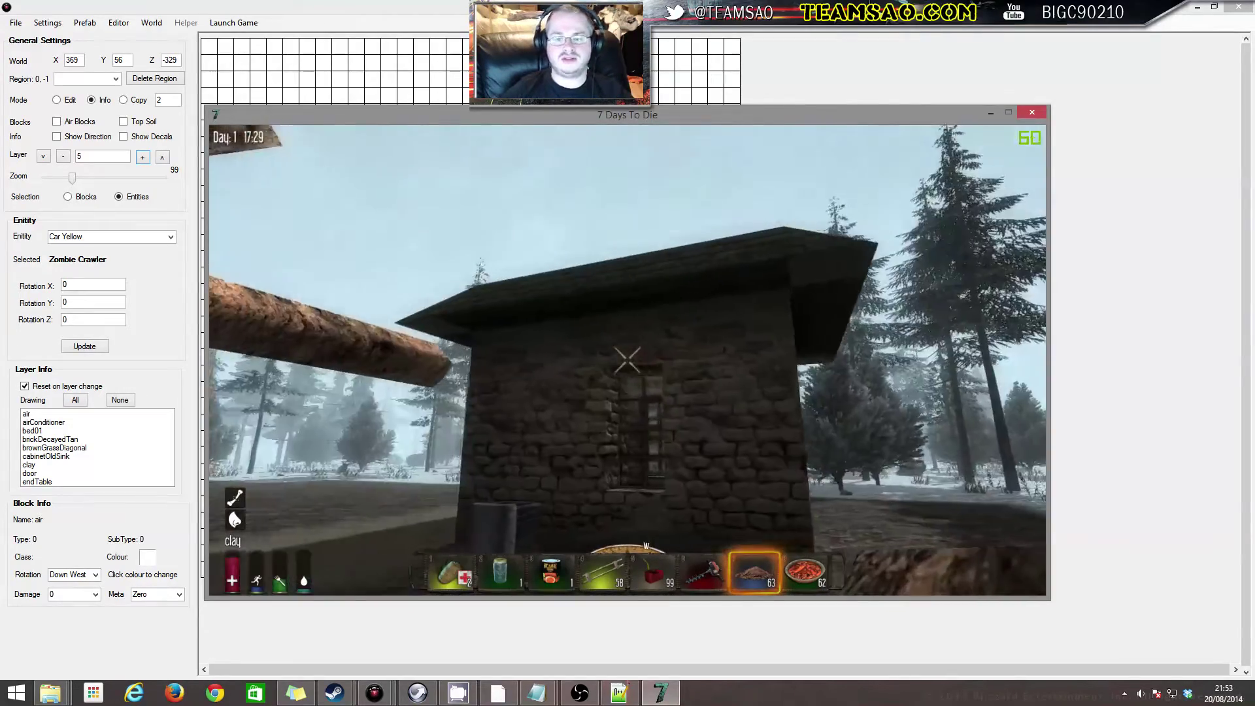
Walk around and inside the imported stone house to examine its walls, furniture and the adjacent clay structure
{"action": "key", "text": "w"}
{"action": "key", "text": "w"}
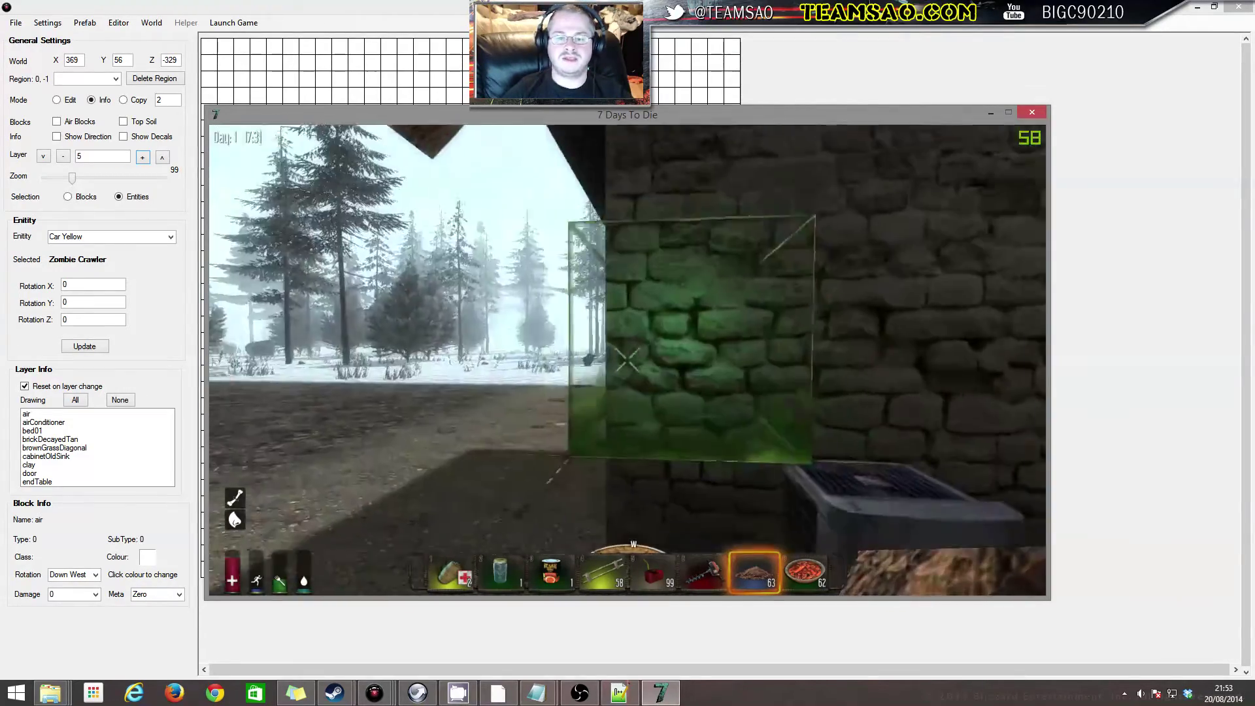
{"action": "key", "text": "w"}
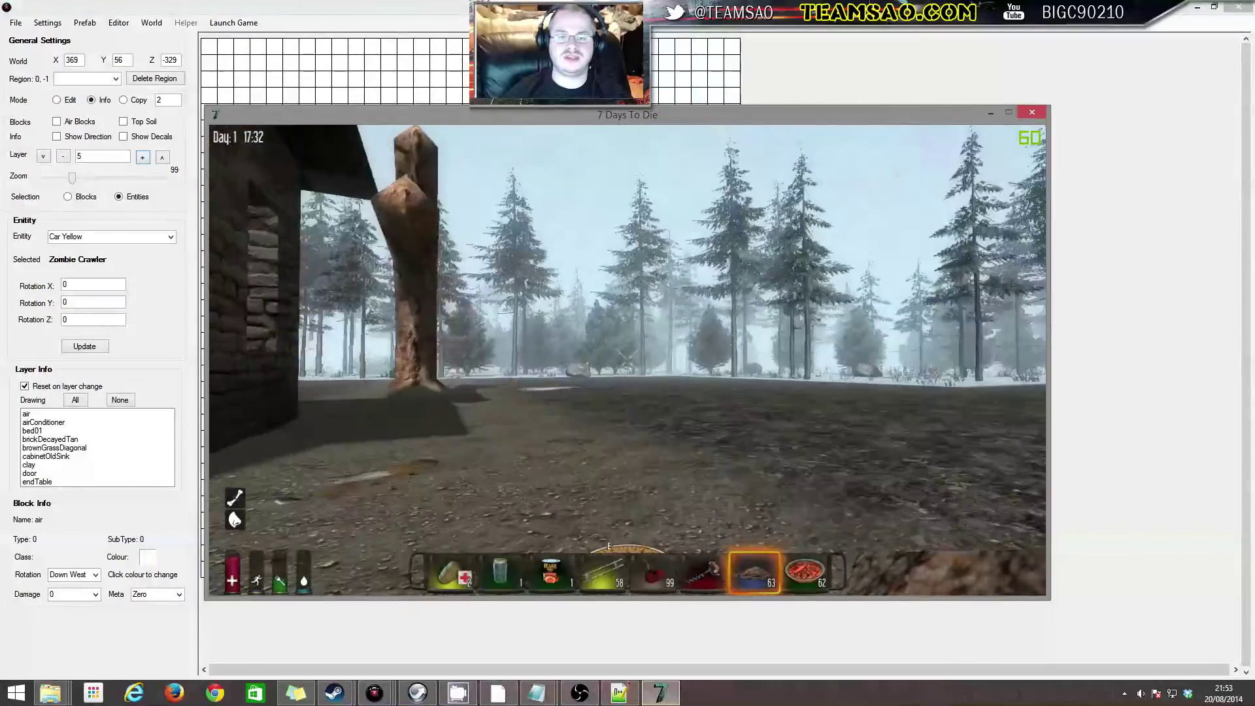
{"action": "key", "text": "w"}
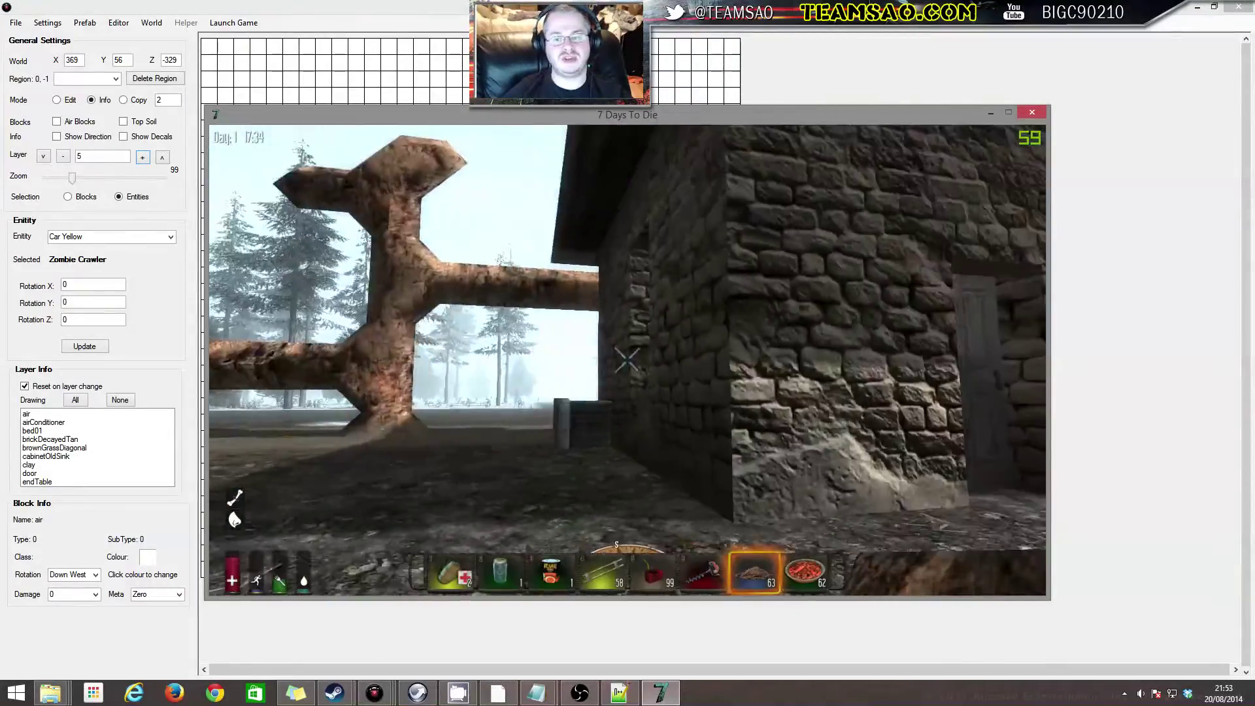
{"action": "key", "text": "w"}
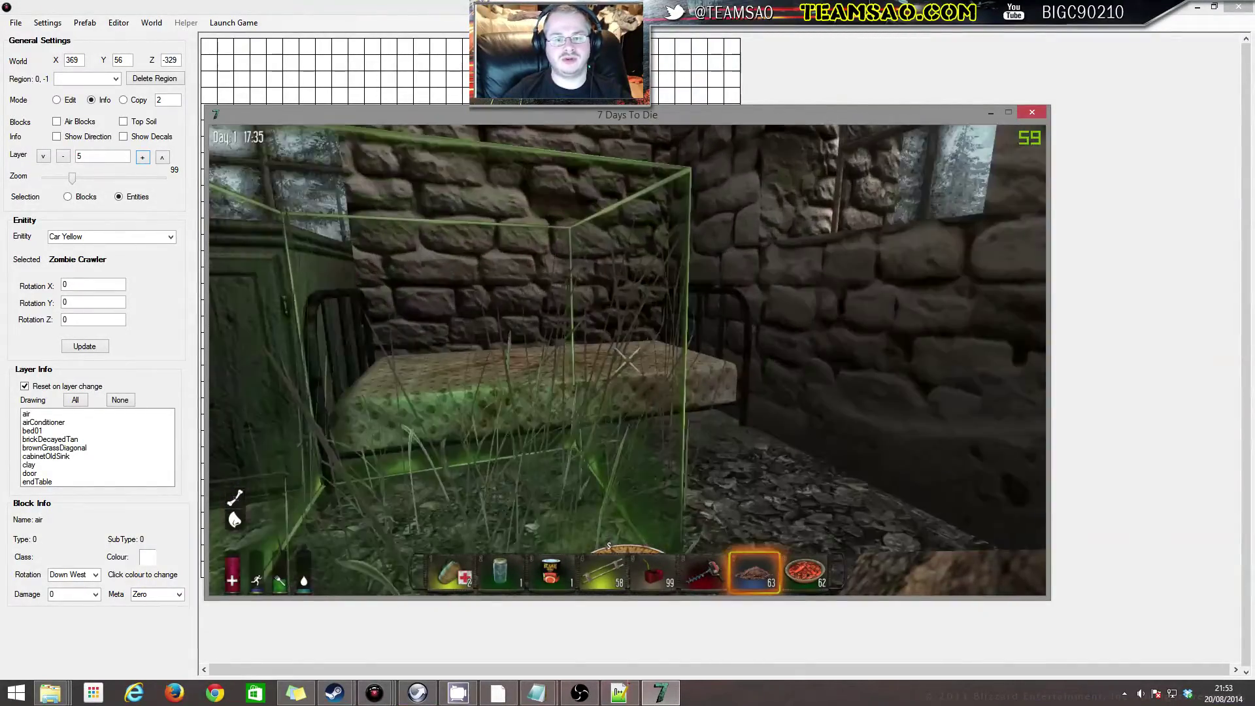
{"action": "key", "text": "w"}
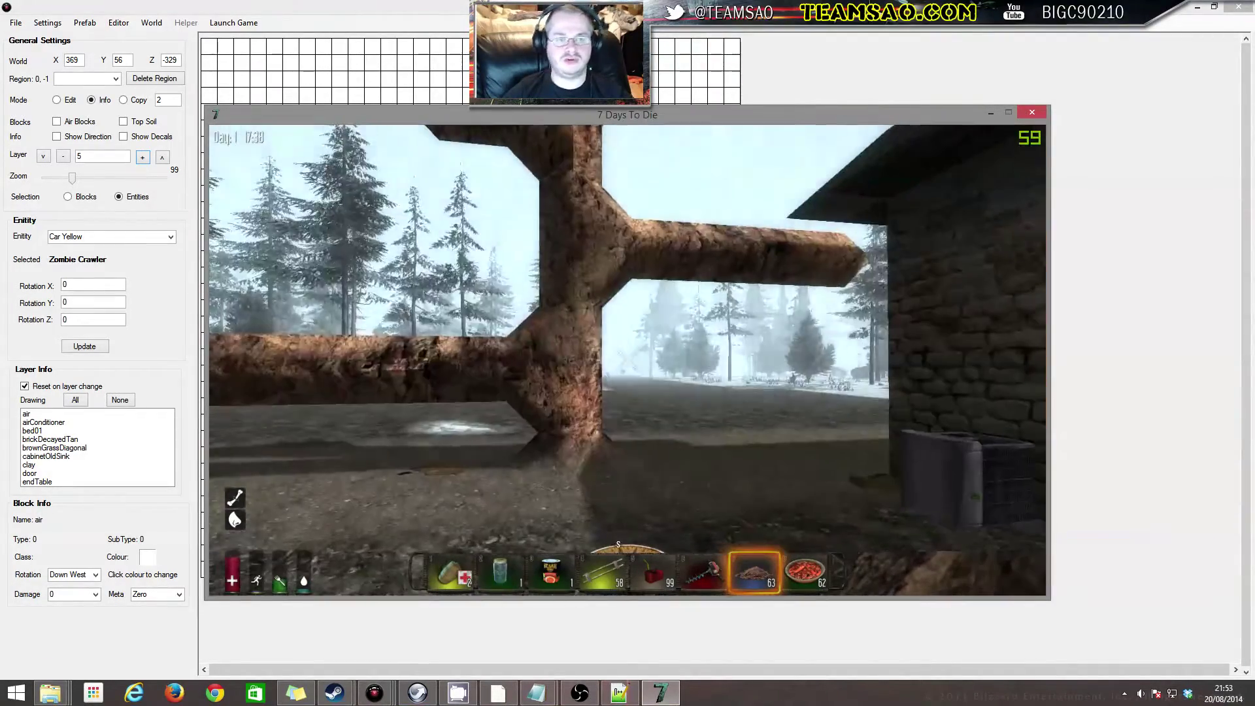
Compare the editor's layer 5 with the game, and inspect the house's exterior, roof and surroundings from several sides
{"action": "key", "text": "alt+Tab"}
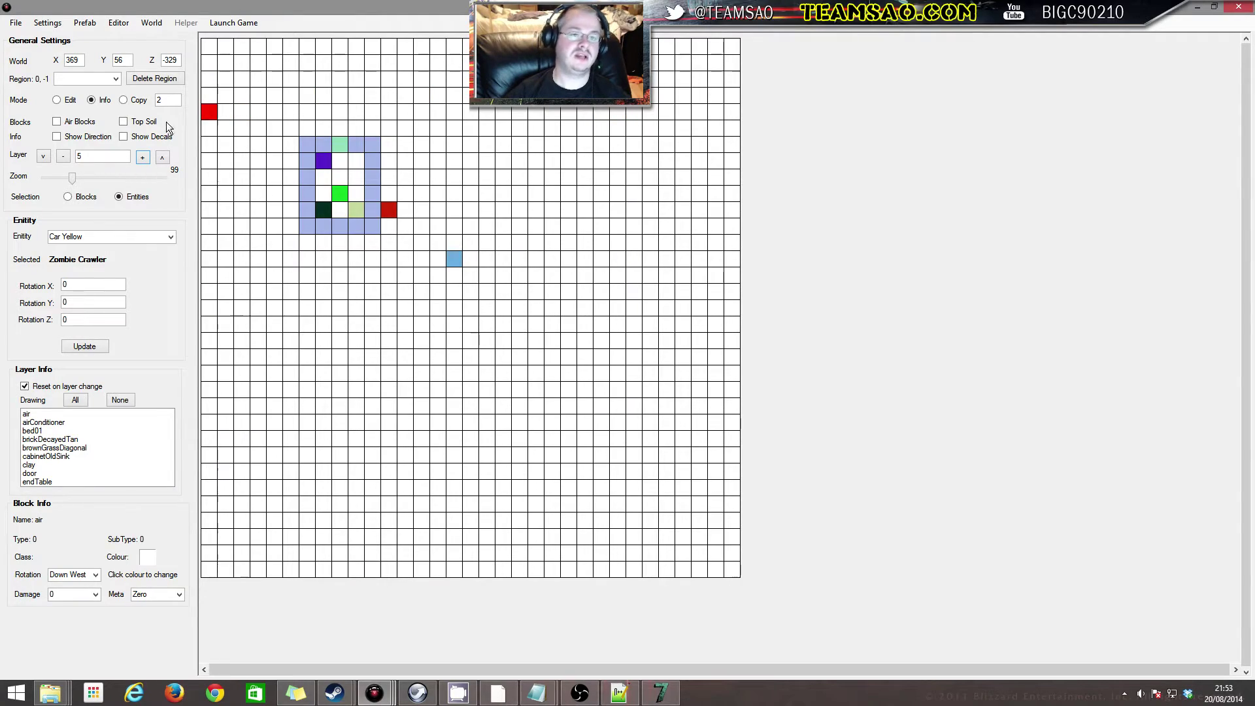
{"action": "key", "text": "alt+Tab"}
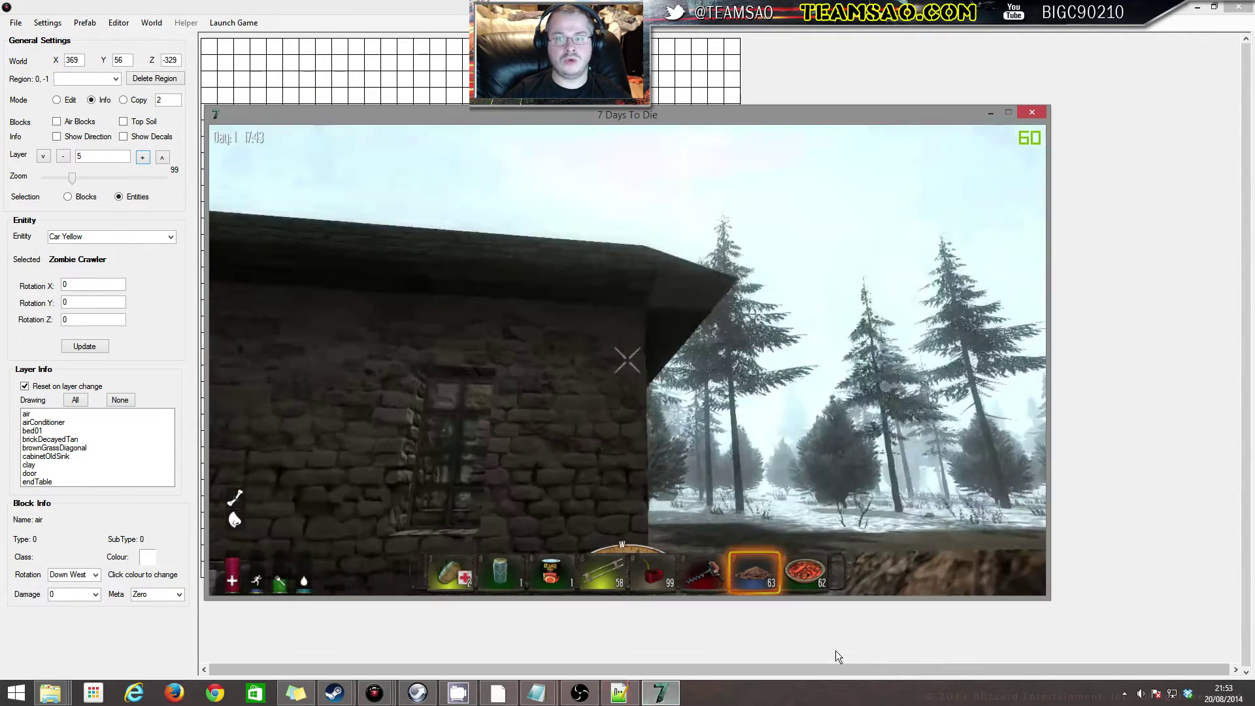
{"action": "key", "text": "w"}
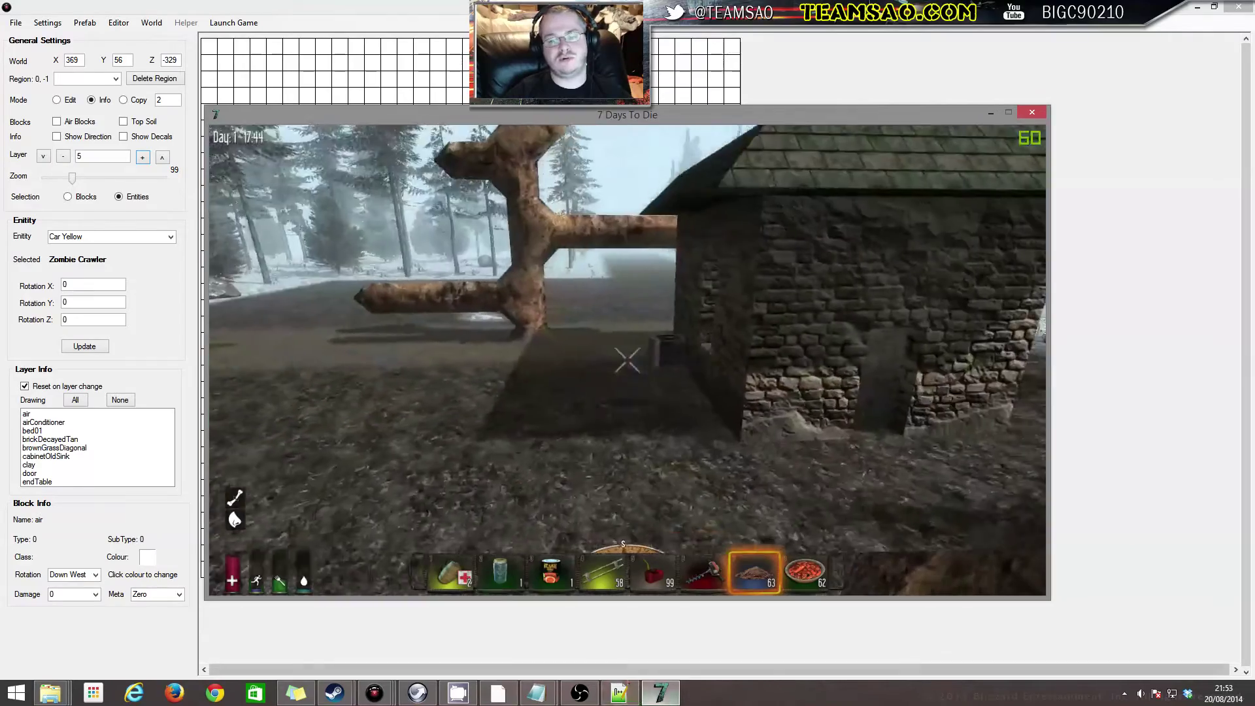
{"action": "key", "text": "d"}
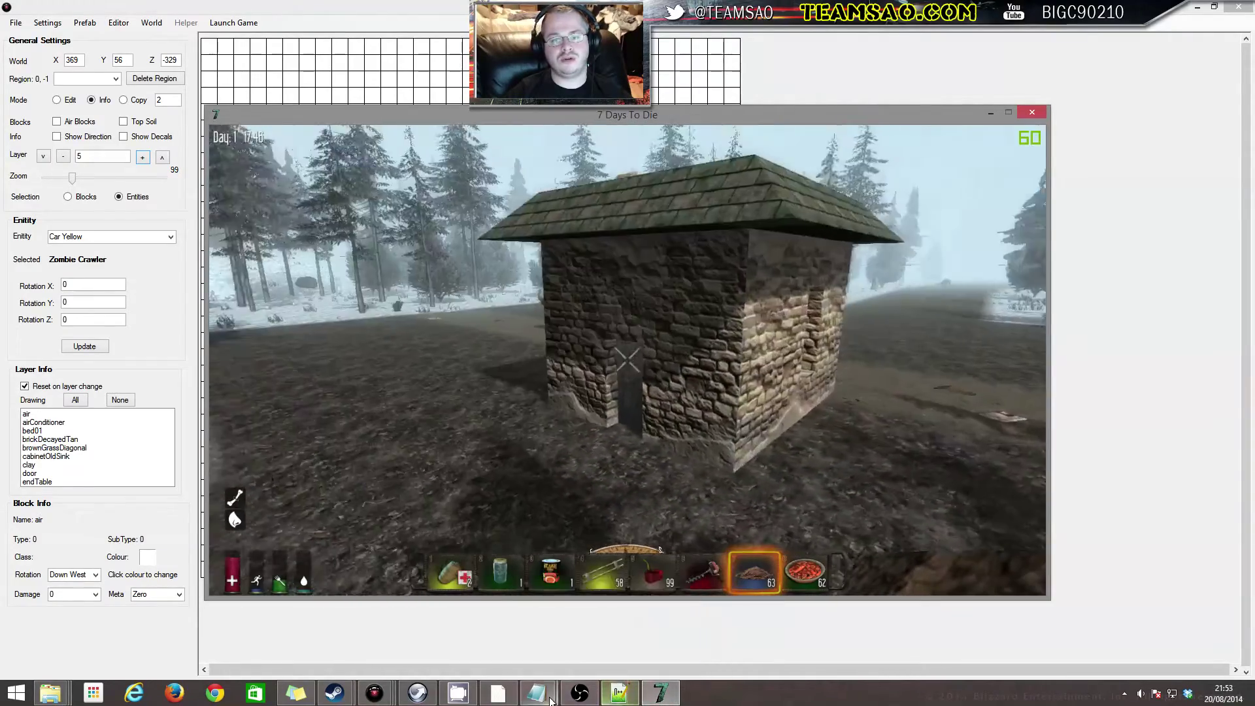
{"action": "key", "text": "w"}
{"action": "key", "text": "s"}
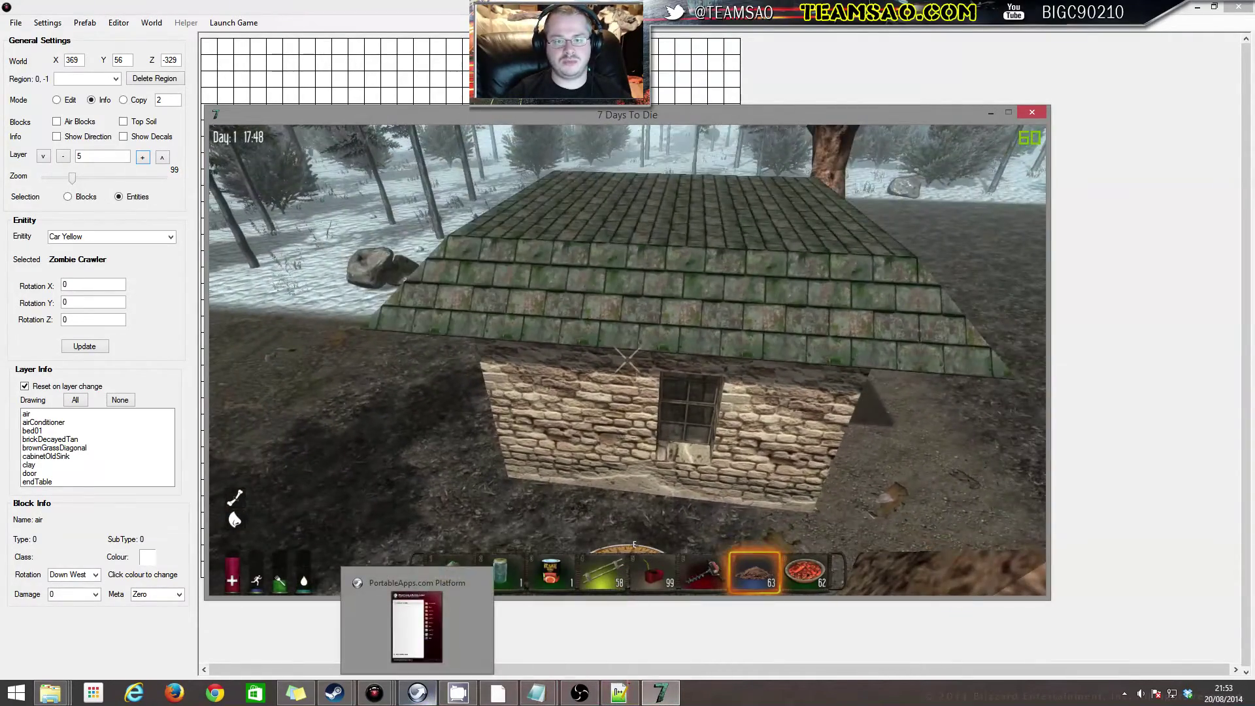
{"action": "key", "text": "w"}
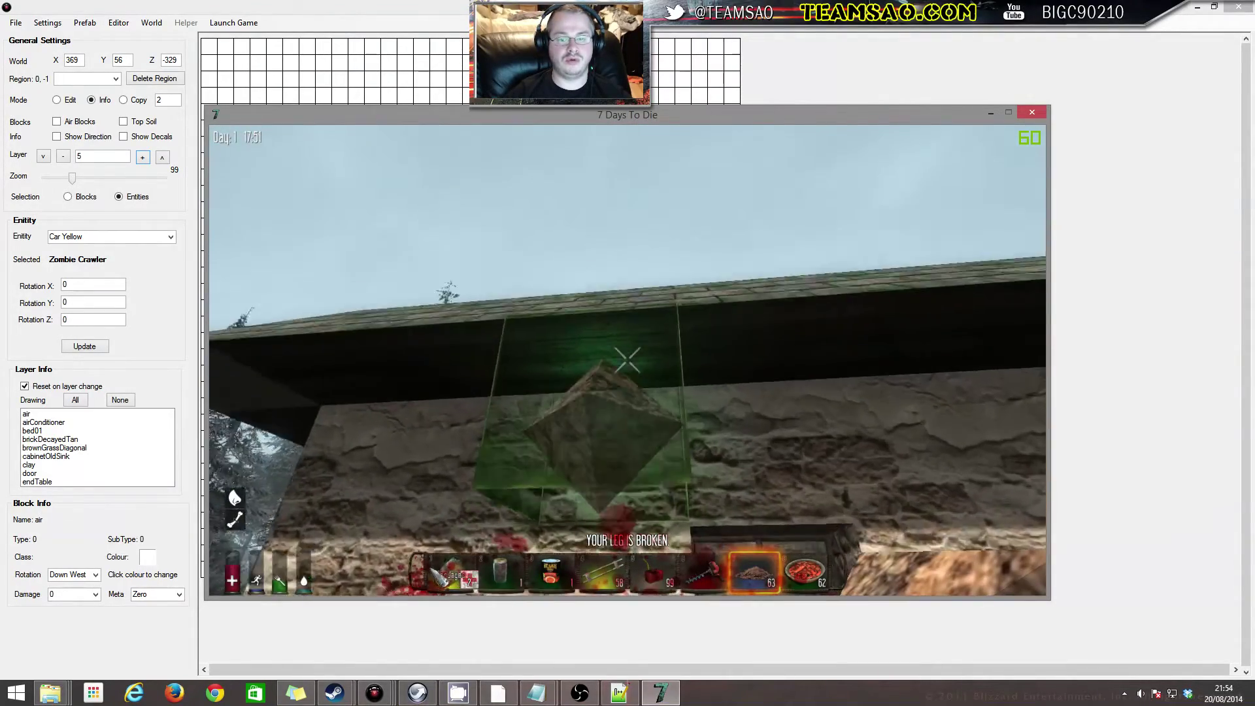
{"action": "key", "text": "space"}
{"action": "key", "text": "w"}
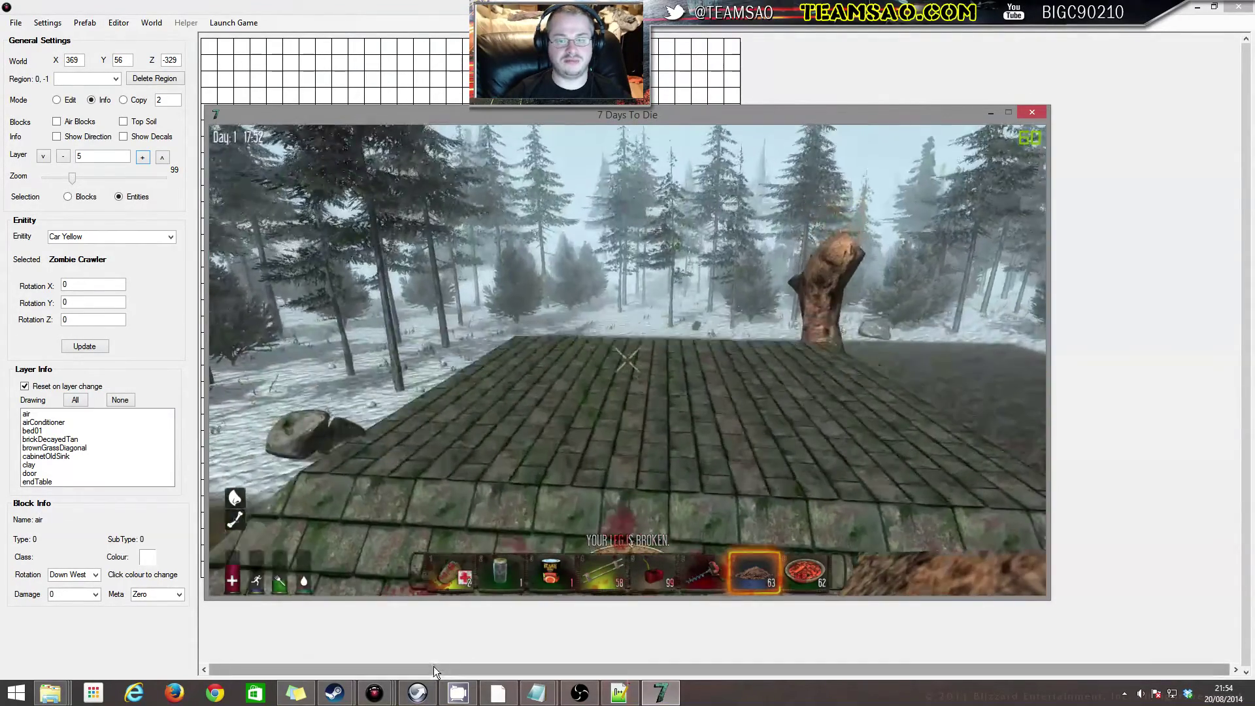
Return to the prefab editor, check layer 4, choose Copy mode, and step up to layer 10
{"action": "key", "text": "alt+Tab"}
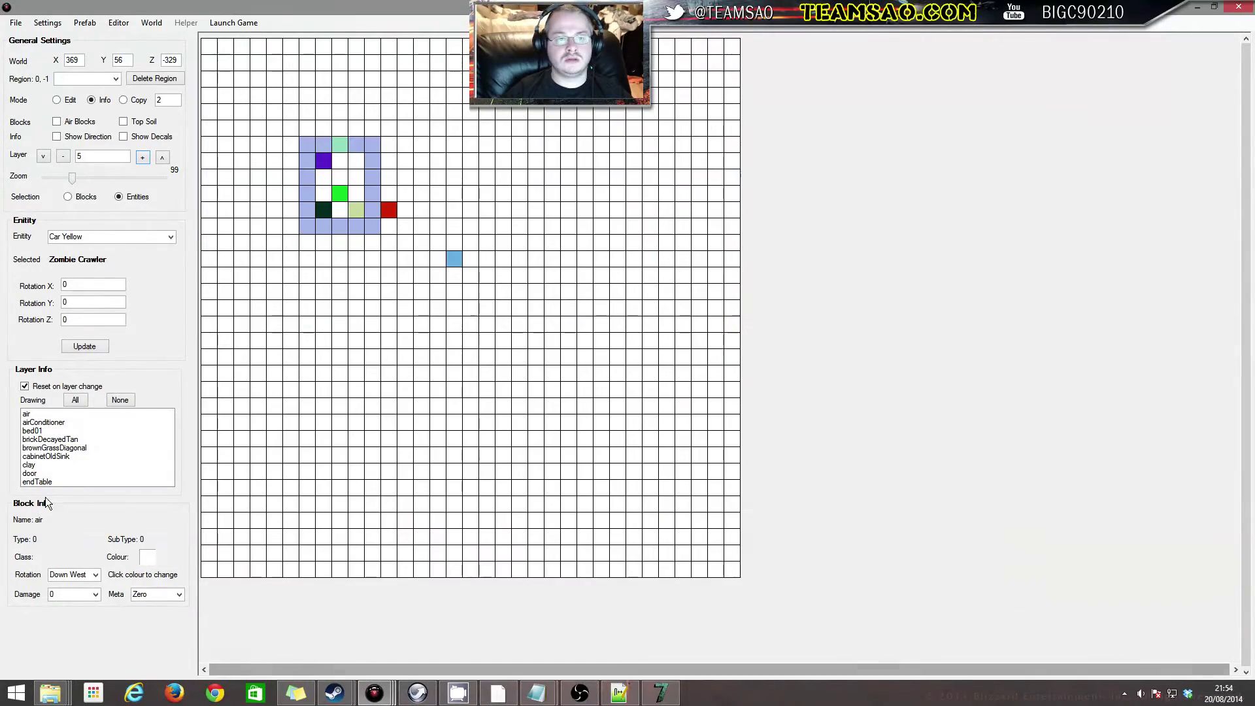
{"action": "left_click", "coordinate": [63, 157]}
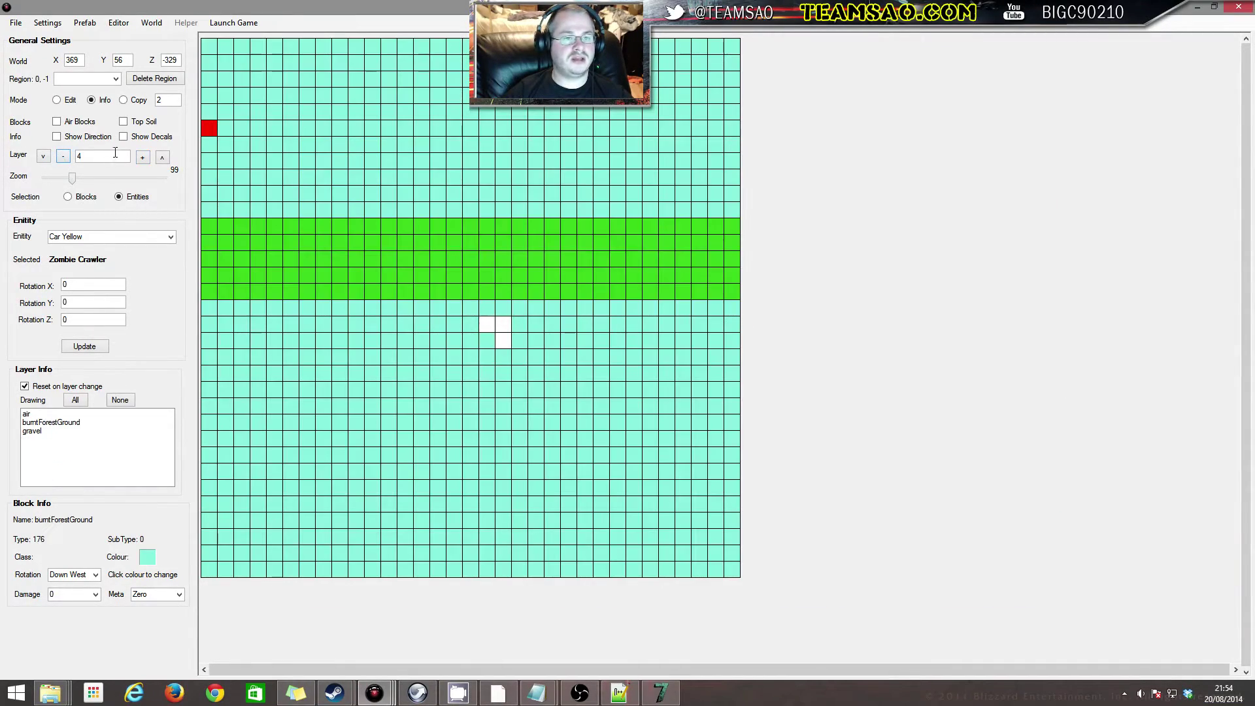
{"action": "left_click", "coordinate": [142, 157]}
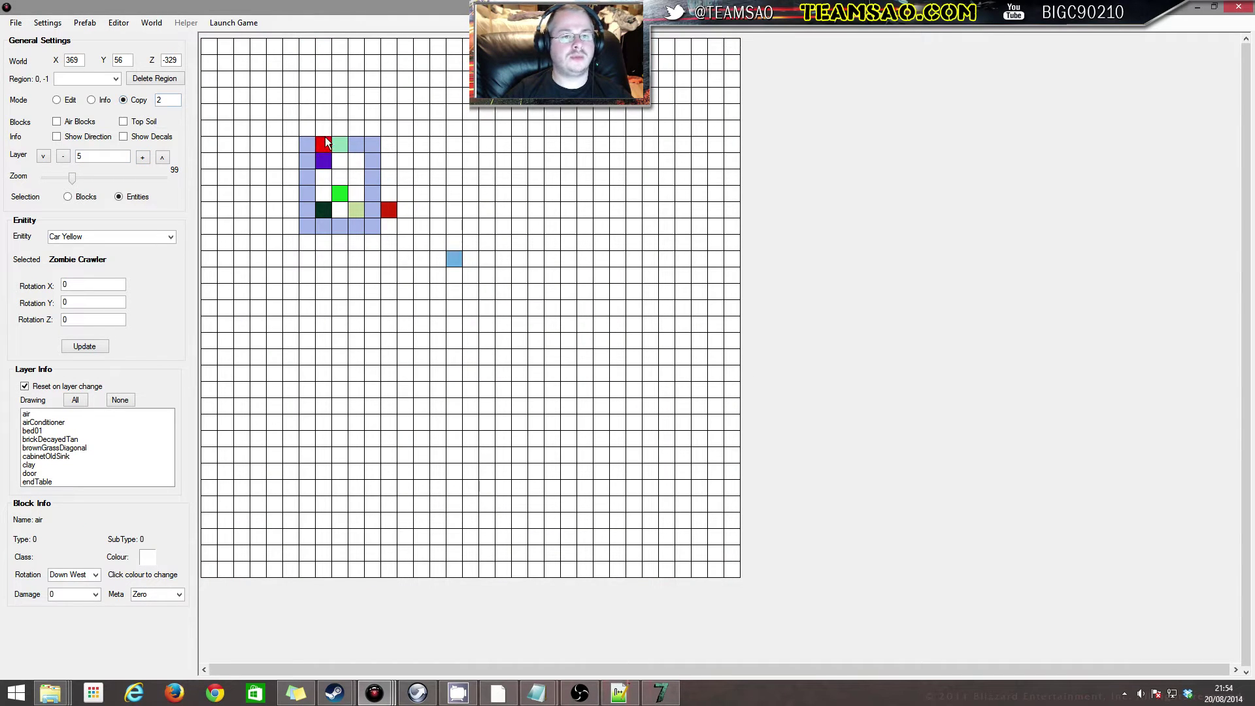
{"action": "left_click", "coordinate": [142, 157]}
{"action": "left_click", "coordinate": [142, 157]}
{"action": "left_click", "coordinate": [142, 156]}
{"action": "left_click", "coordinate": [142, 157]}
{"action": "left_click", "coordinate": [141, 157]}
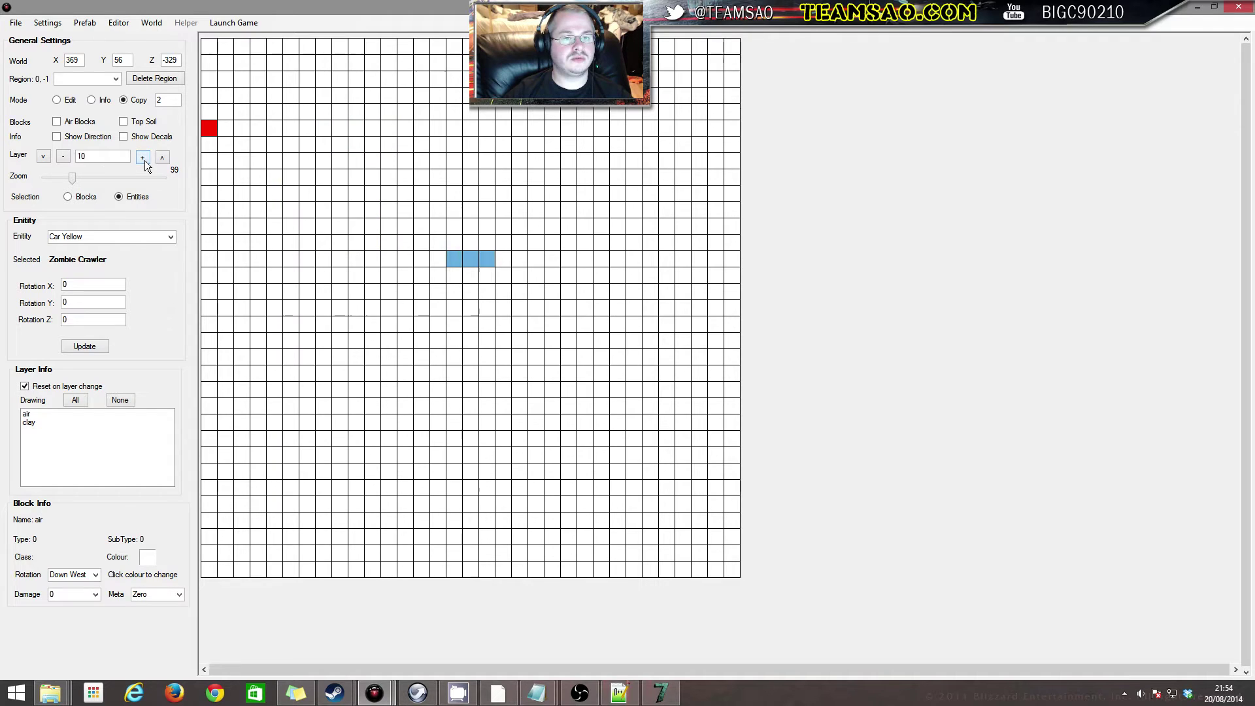
Go down from layer 10 to layer 5, which holds the house's walls and furniture
{"action": "left_click", "coordinate": [59, 158]}
{"action": "left_click", "coordinate": [59, 158]}
{"action": "left_click", "coordinate": [59, 159]}
{"action": "left_click", "coordinate": [59, 158]}
{"action": "left_click", "coordinate": [59, 158]}
{"action": "left_click", "coordinate": [58, 158]}
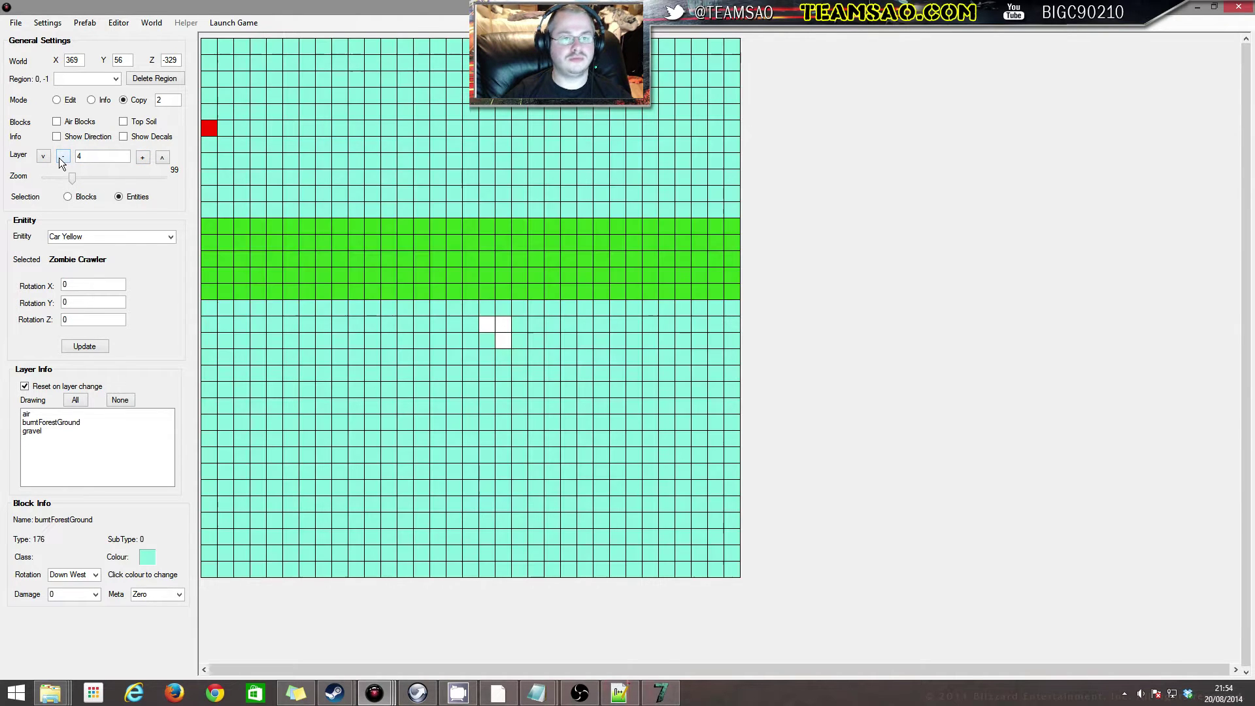
{"action": "left_click", "coordinate": [140, 157]}
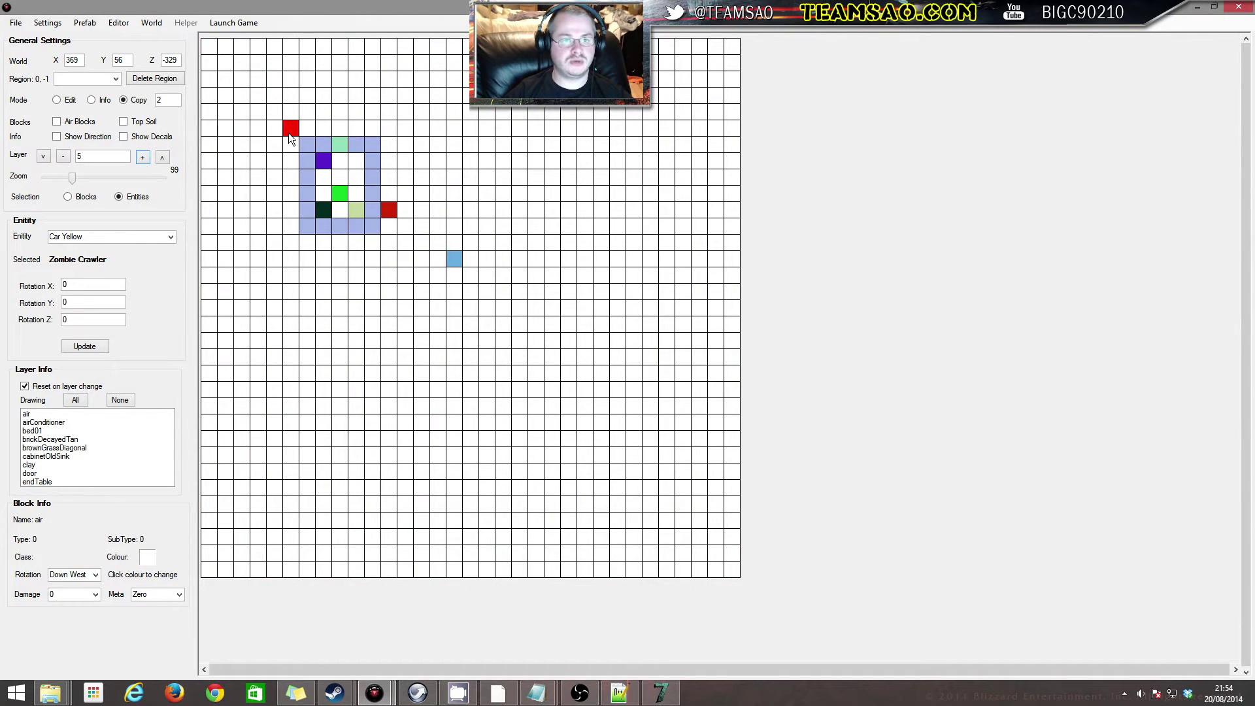
Set the Copy value to 5 and switch the selection type from entities to Blocks
{"action": "left_click_drag", "start_coordinate": [288, 132], "coordinate": [399, 260]}
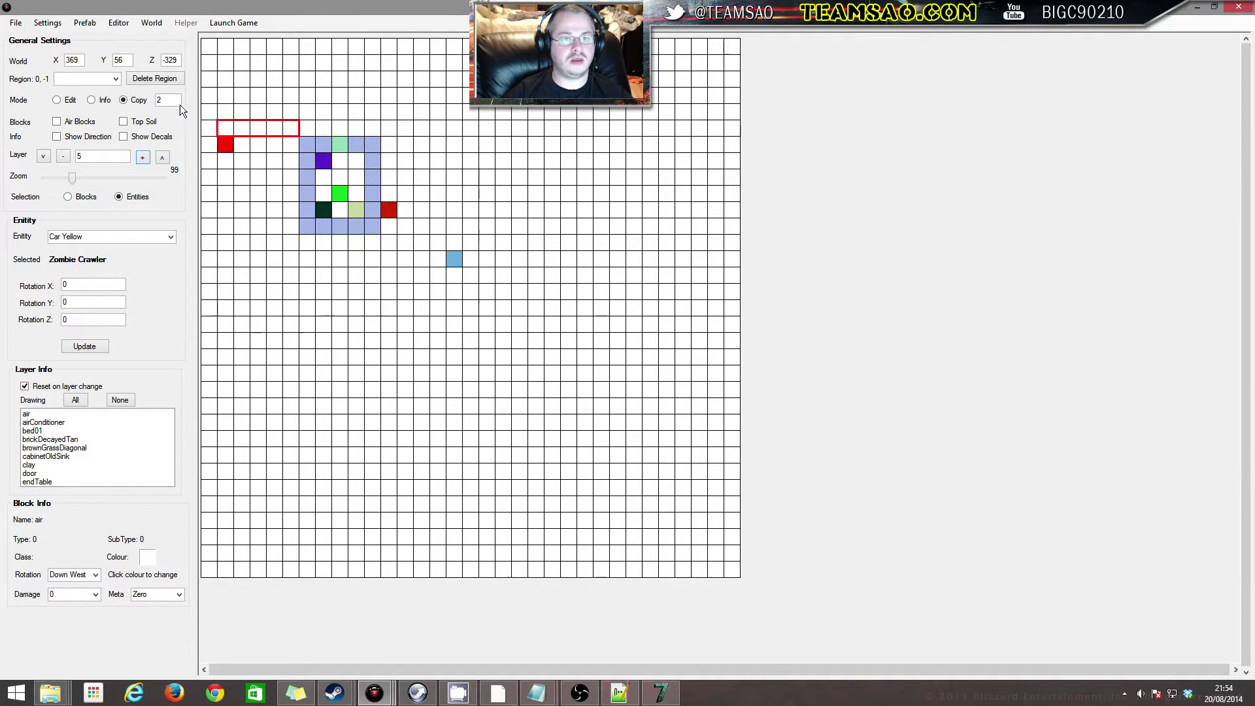
{"action": "key", "text": "BackSpace"}
{"action": "type", "text": "5"}
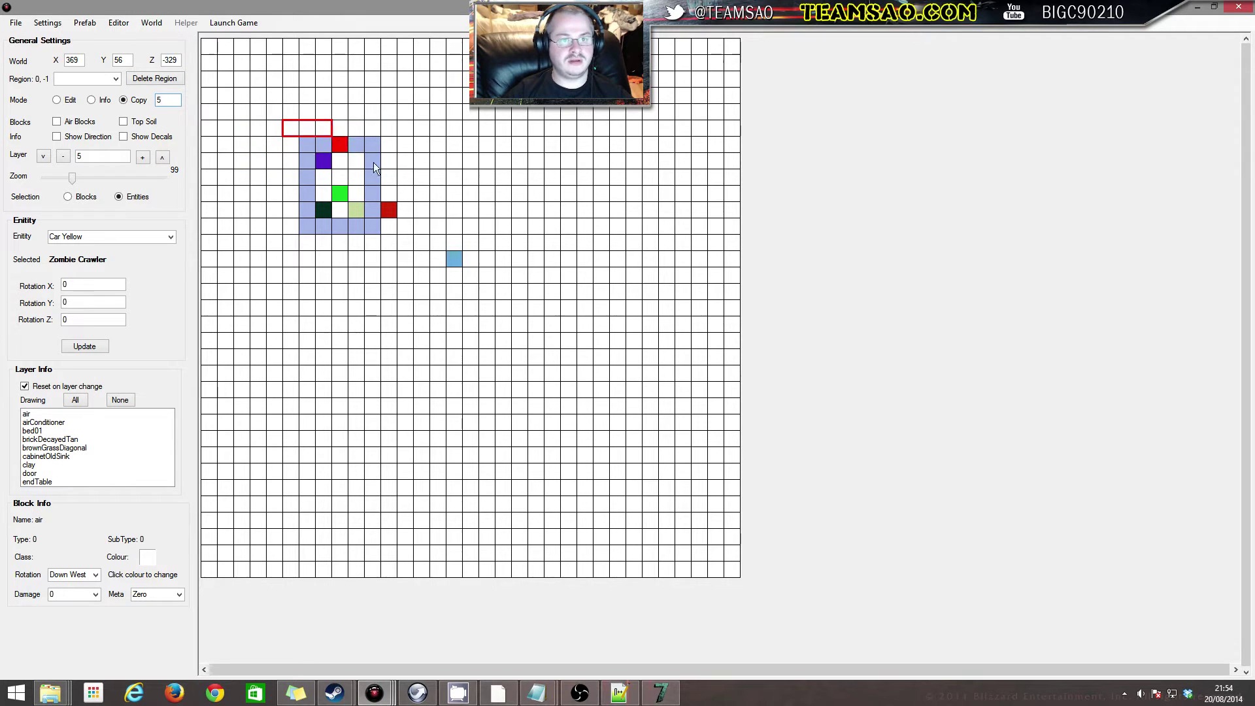
{"action": "left_click_drag", "start_coordinate": [374, 162], "coordinate": [335, 133]}
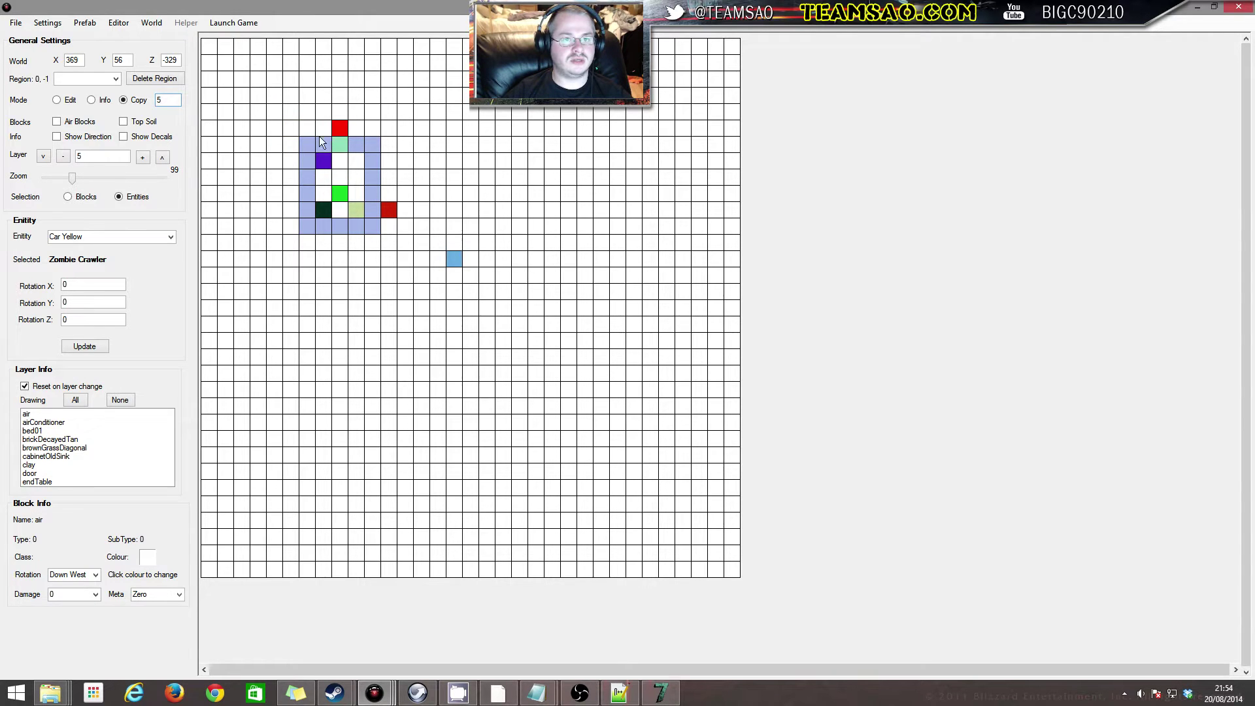
{"action": "left_click", "coordinate": [57, 100]}
{"action": "left_click_drag", "start_coordinate": [550, 136], "coordinate": [356, 176]}
{"action": "left_click", "coordinate": [68, 197]}
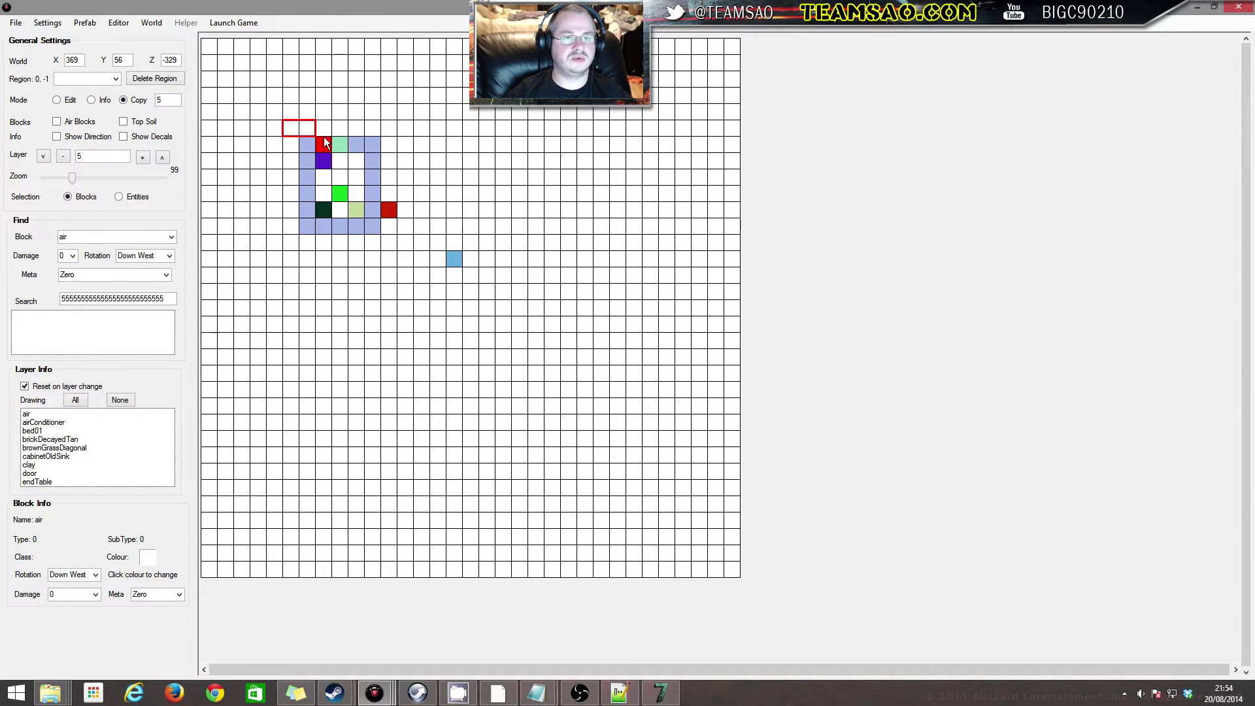
Copy the house with a one-block margin on layer 5, placing one duplicate to its far right and another below it
{"action": "left_click_drag", "start_coordinate": [289, 127], "coordinate": [409, 257]}
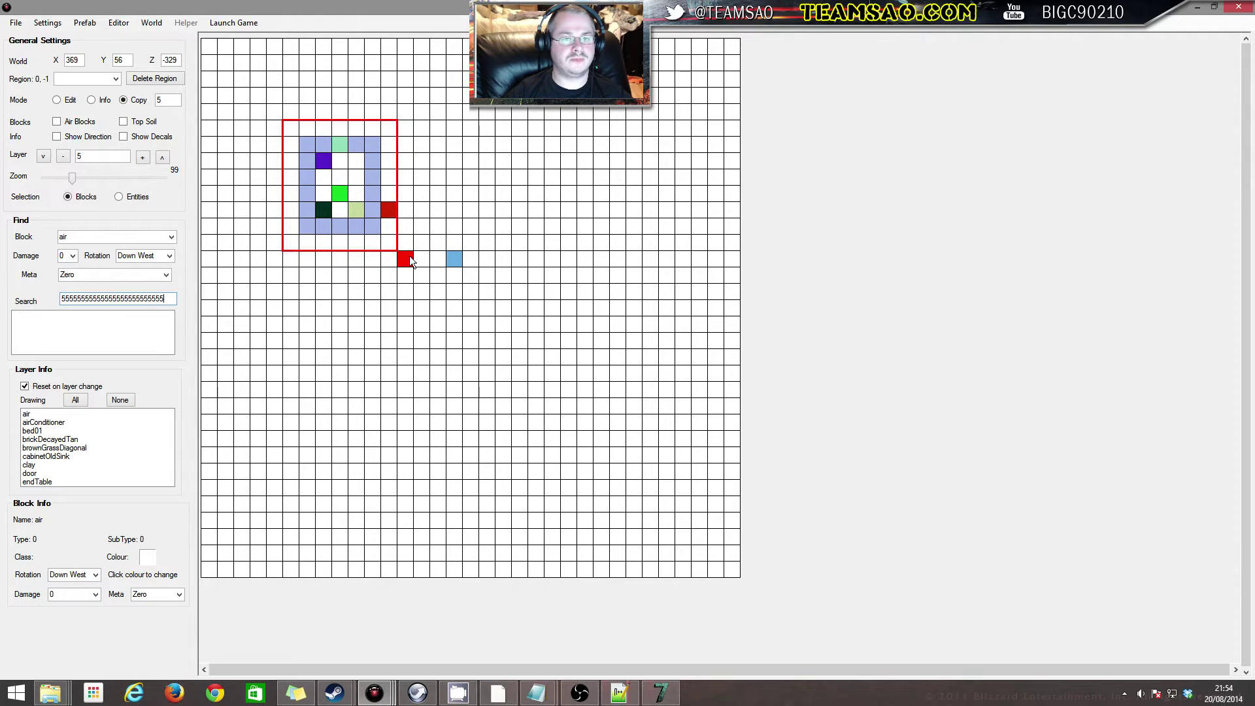
{"action": "left_click", "coordinate": [409, 256]}
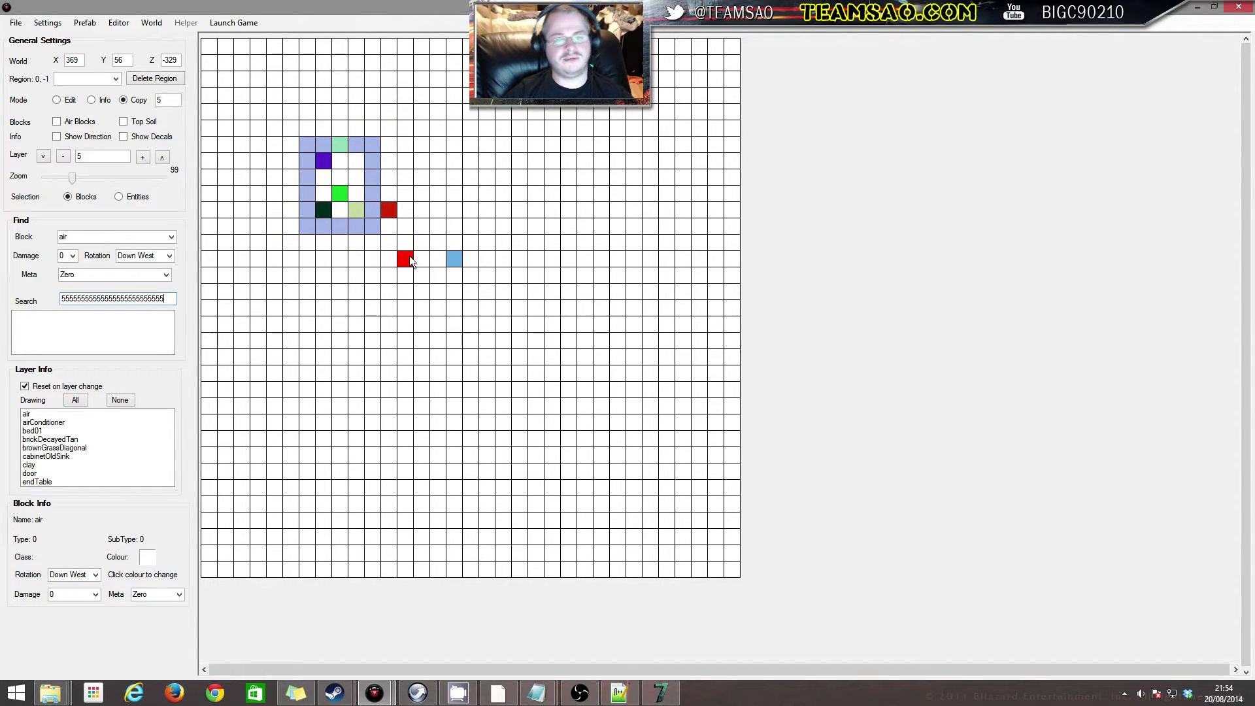
{"action": "left_click", "coordinate": [607, 148]}
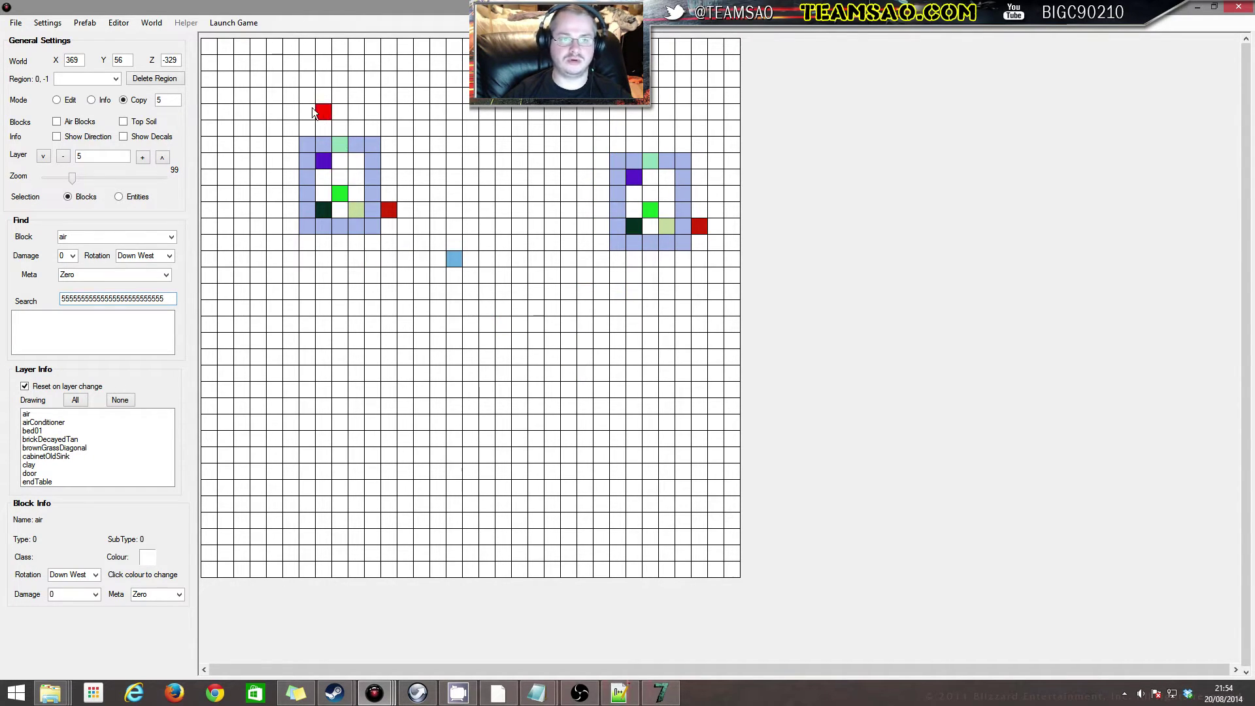
{"action": "left_click_drag", "start_coordinate": [291, 128], "coordinate": [403, 259]}
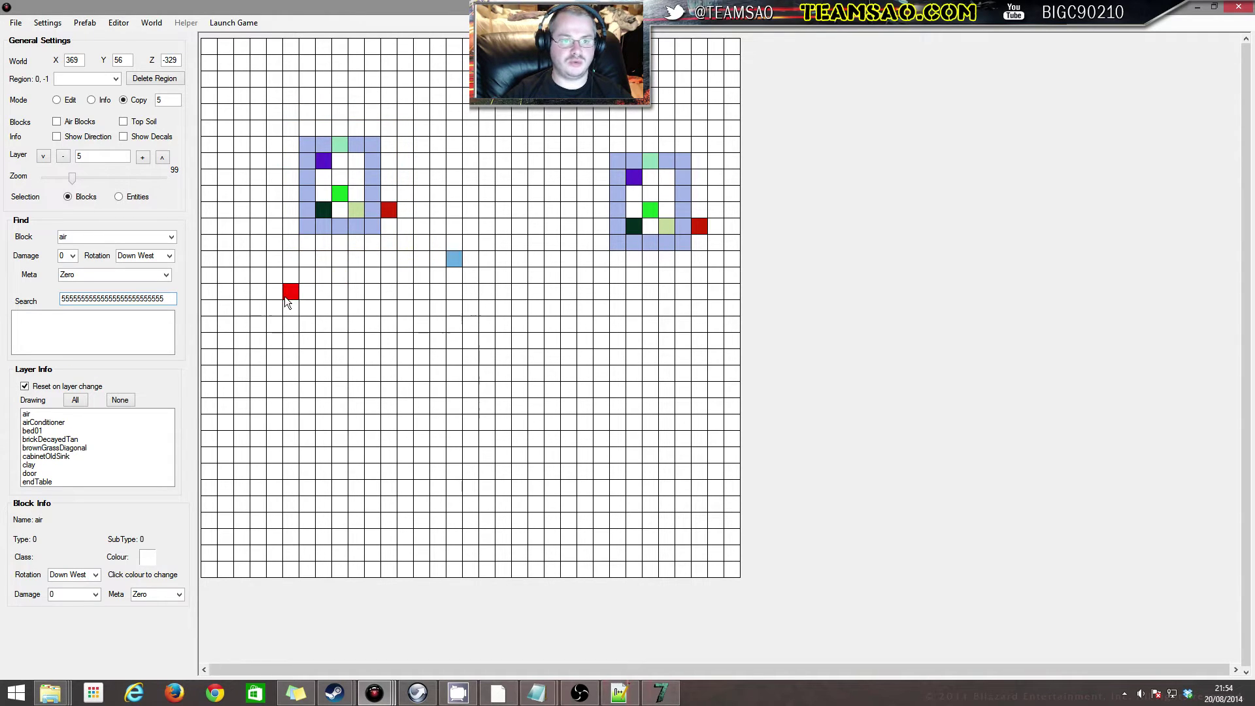
{"action": "left_click", "coordinate": [291, 341]}
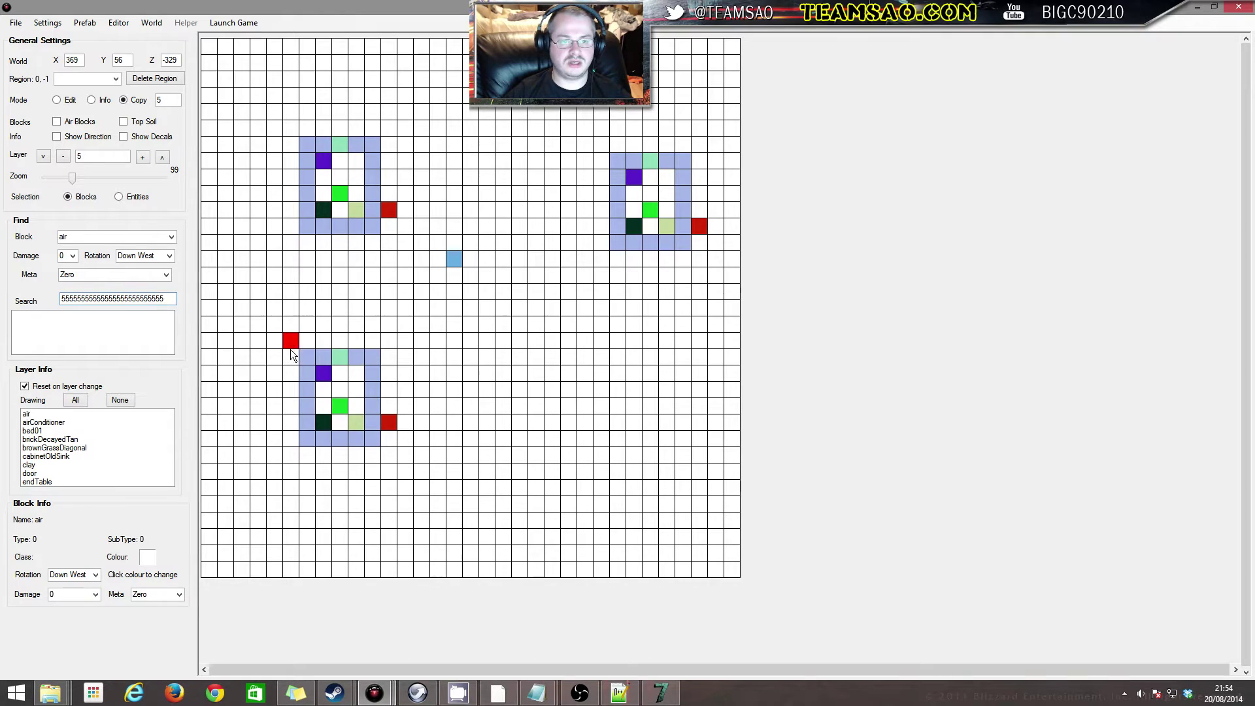
Save the edited world area containing the three copied buildings
{"action": "left_click", "coordinate": [15, 23]}
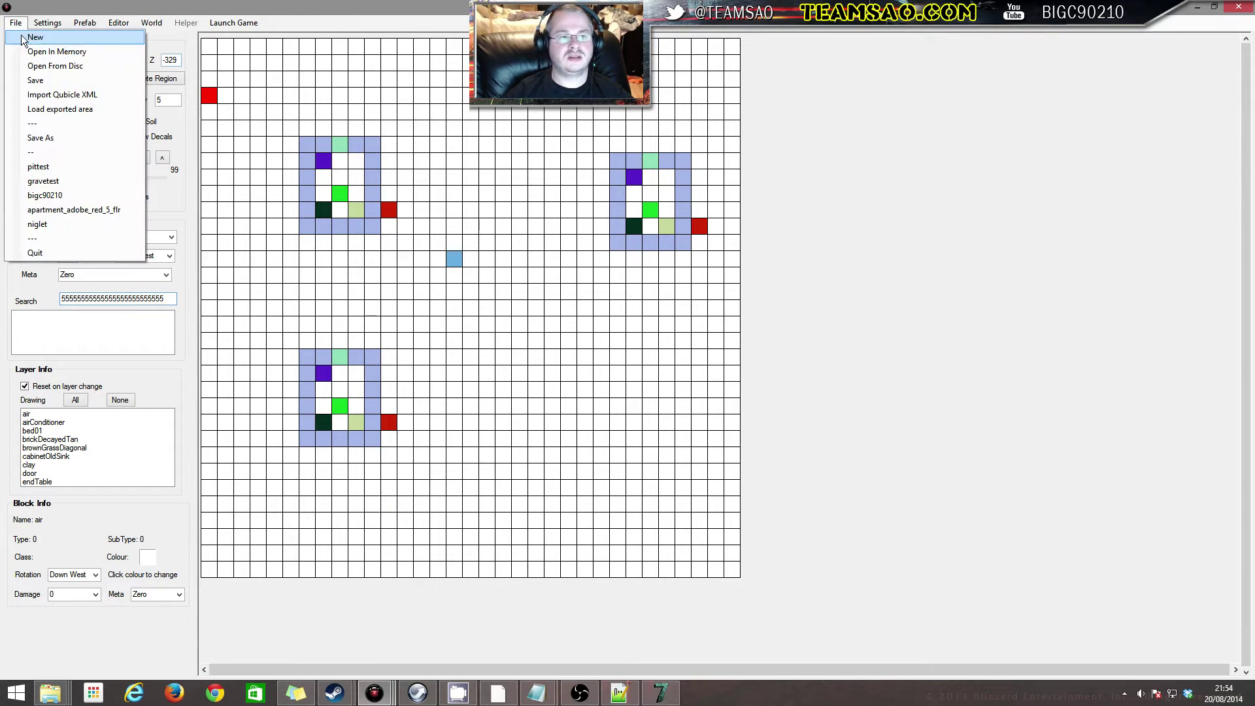
{"action": "left_click", "coordinate": [39, 79]}
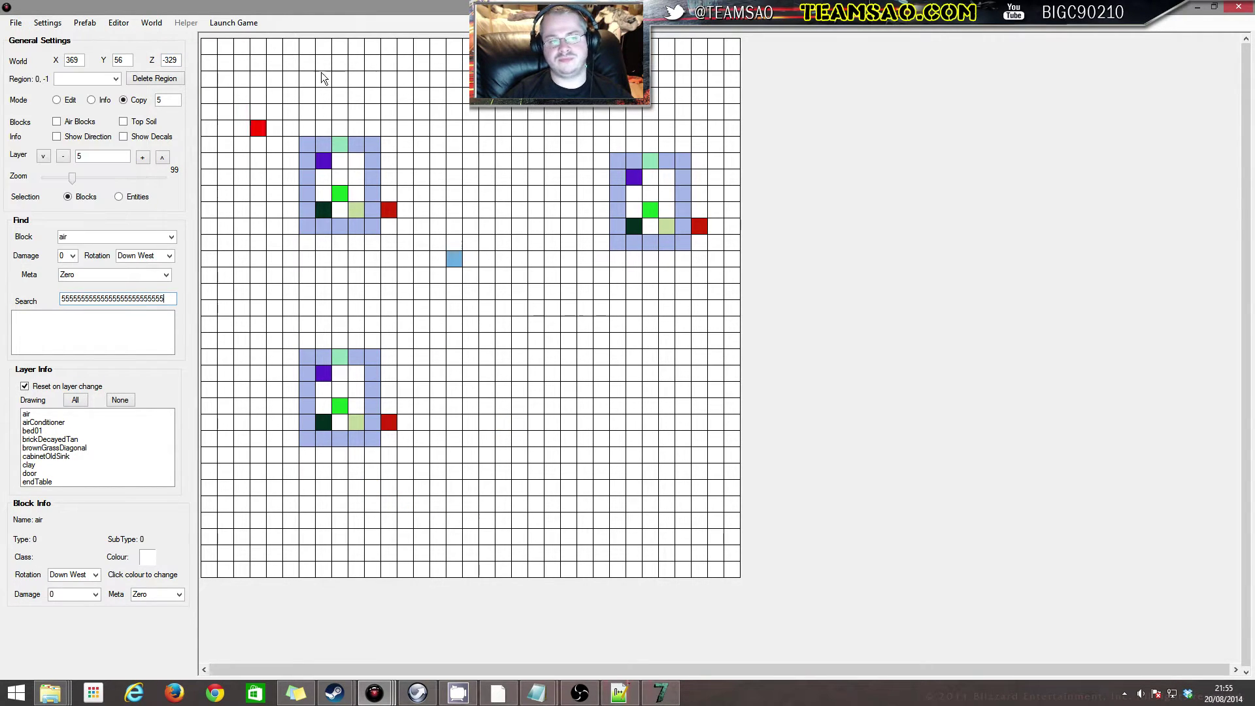
{"action": "left_click", "coordinate": [670, 695]}
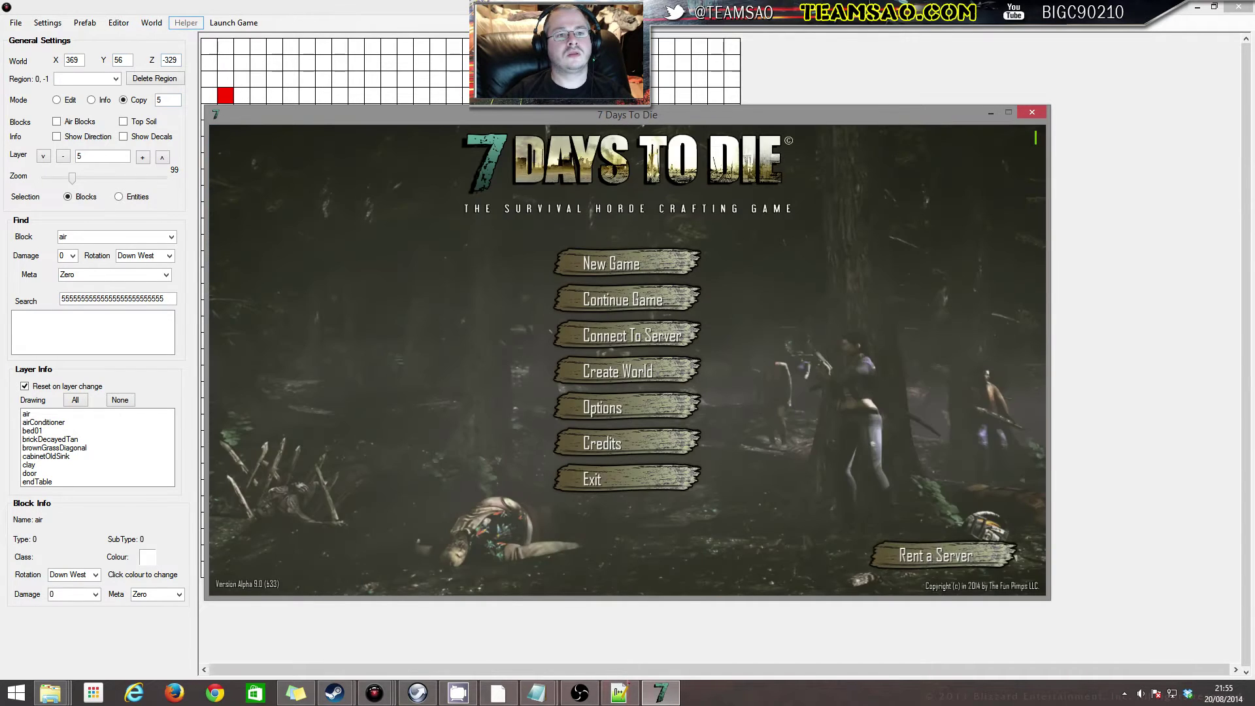
{"action": "left_click", "coordinate": [152, 22]}
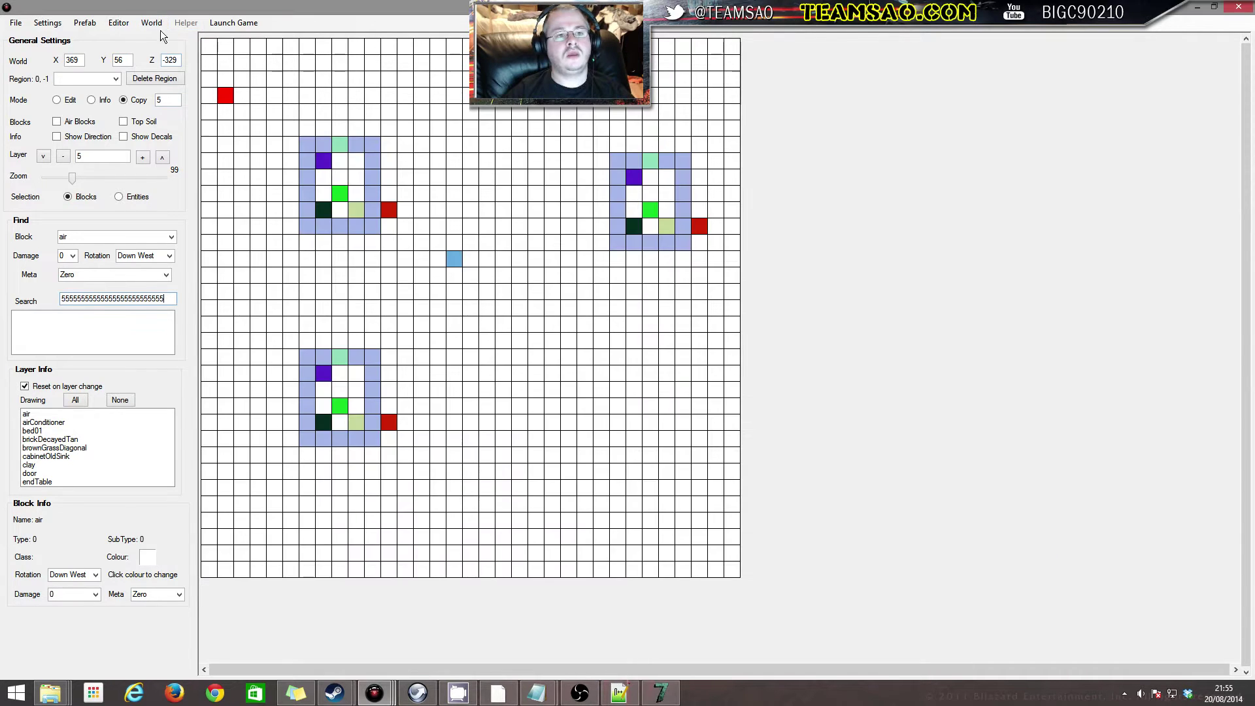
{"action": "left_click", "coordinate": [152, 22]}
{"action": "mouse_move", "coordinate": [302, 42]}
{"action": "left_click", "coordinate": [437, 54]}
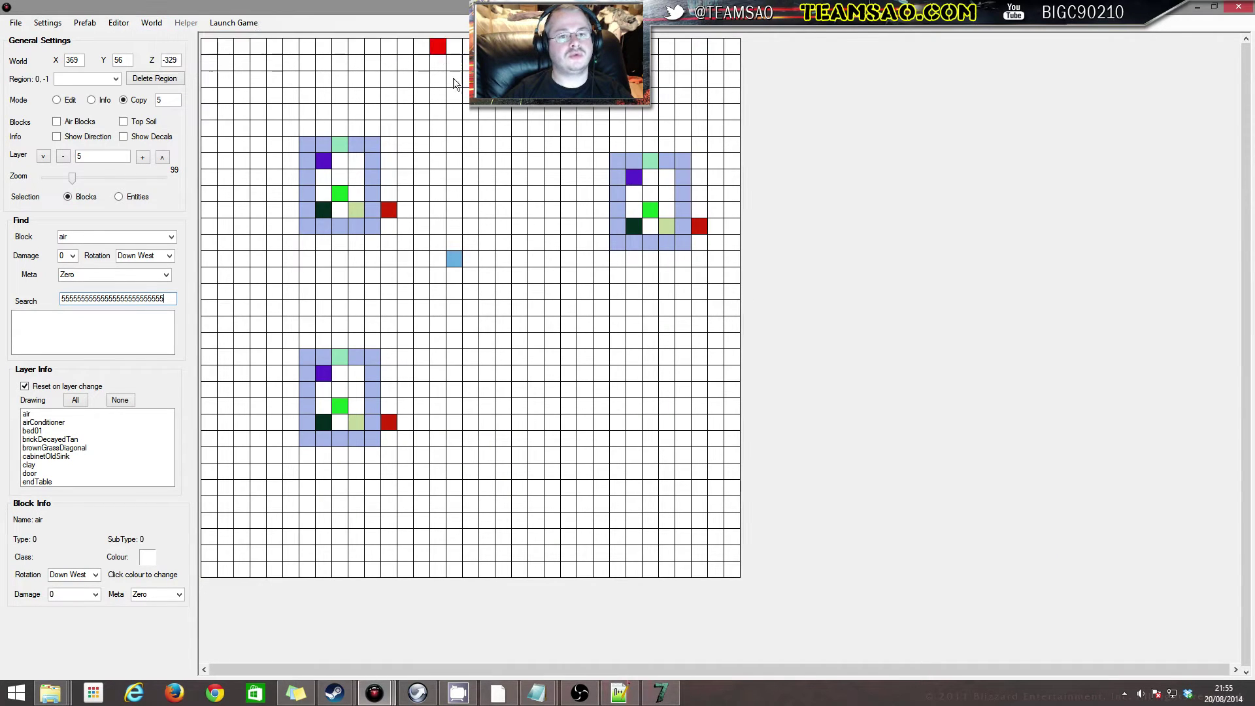
Switch to 7 Days To Die, continue the existing saved game and join the world
{"action": "left_click", "coordinate": [661, 693]}
{"action": "left_click", "coordinate": [642, 269]}
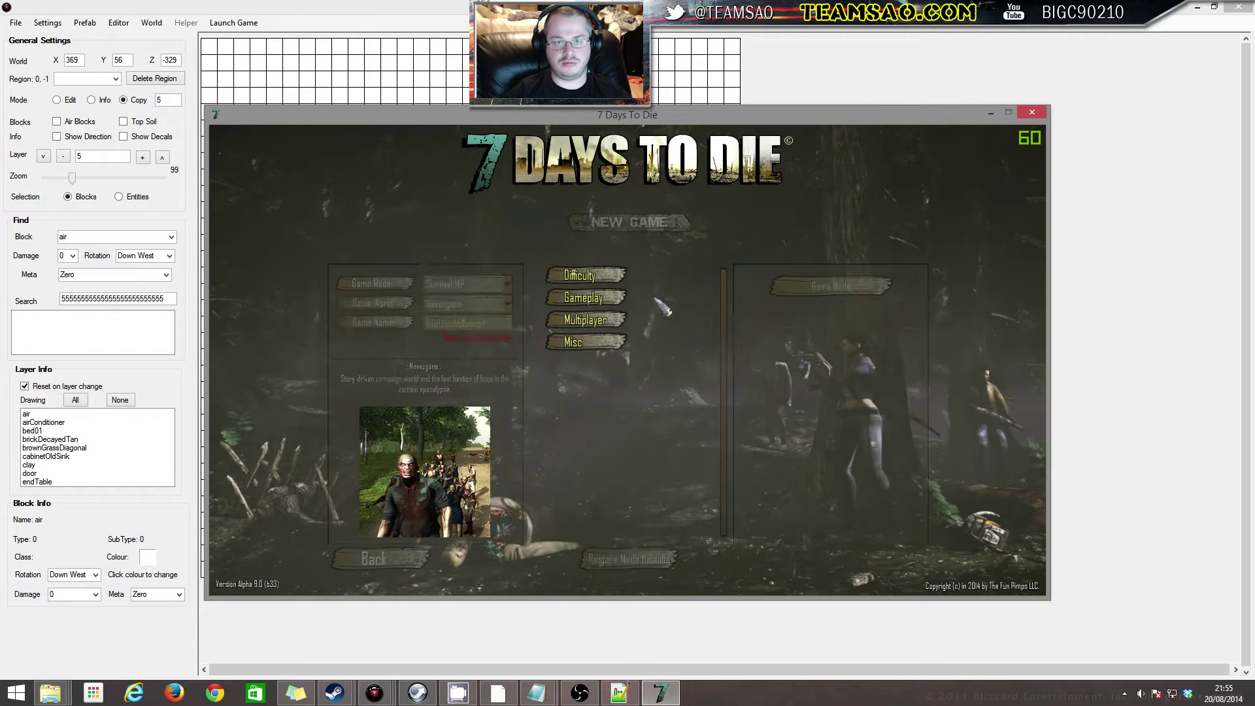
{"action": "left_click", "coordinate": [391, 561]}
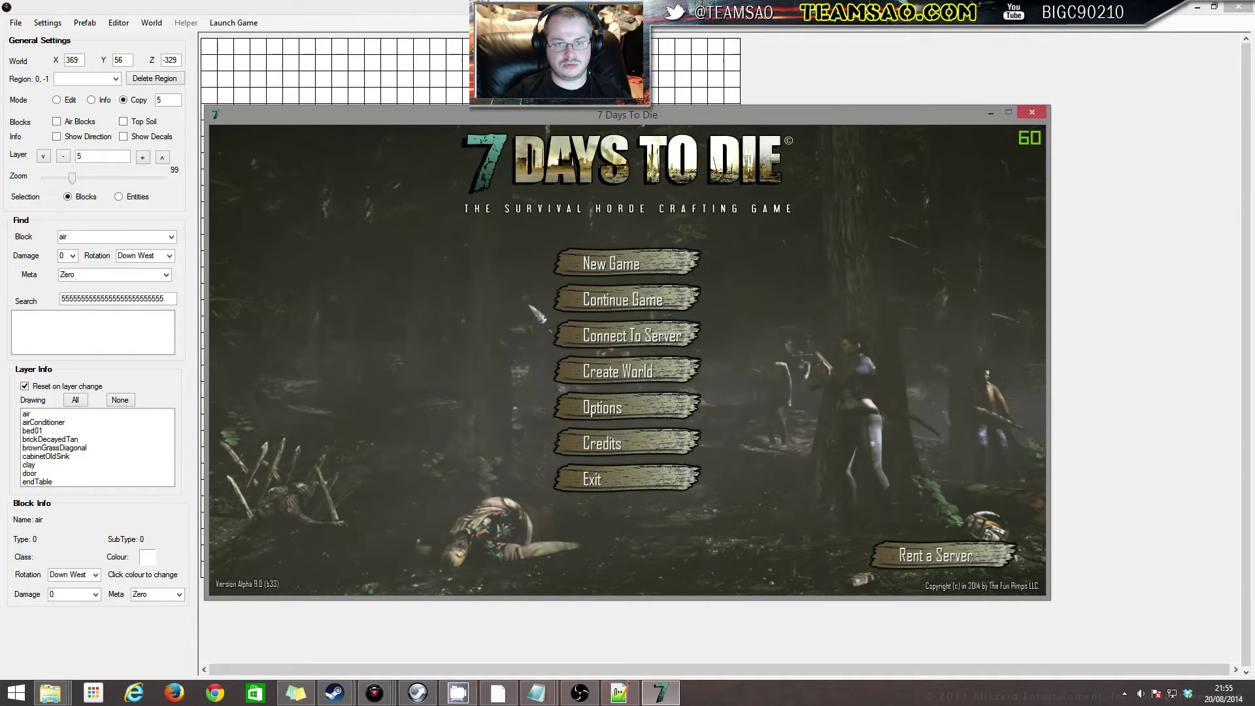
{"action": "left_click", "coordinate": [586, 302]}
{"action": "left_click", "coordinate": [882, 561]}
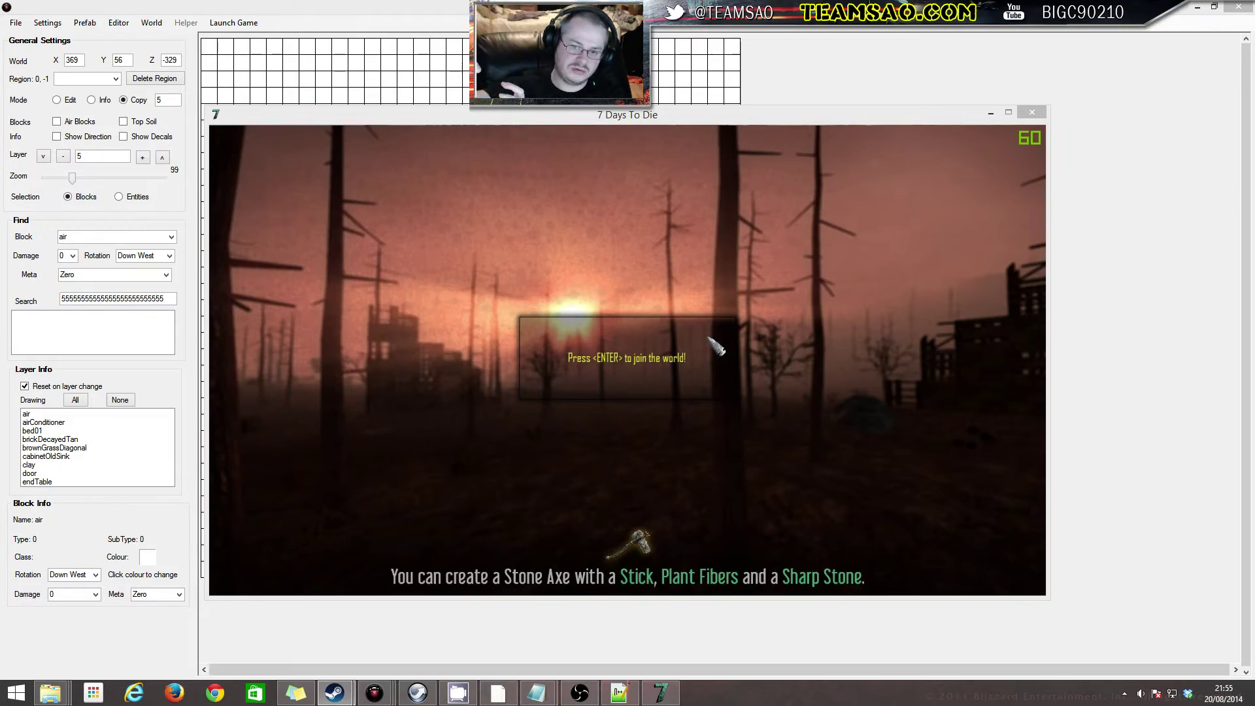
{"action": "key", "text": "Return"}
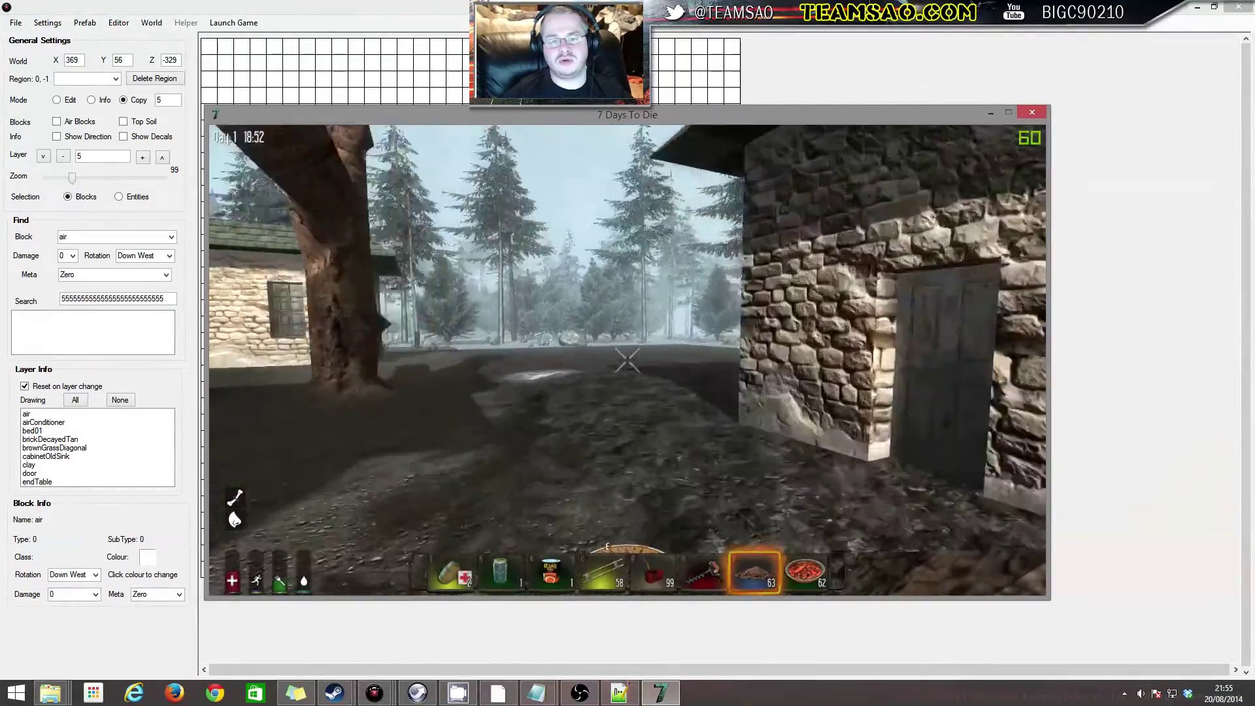
Inspect the placed stone buildings in the game world from the ground and from above, and exit to the main menu
{"action": "key", "text": "w"}
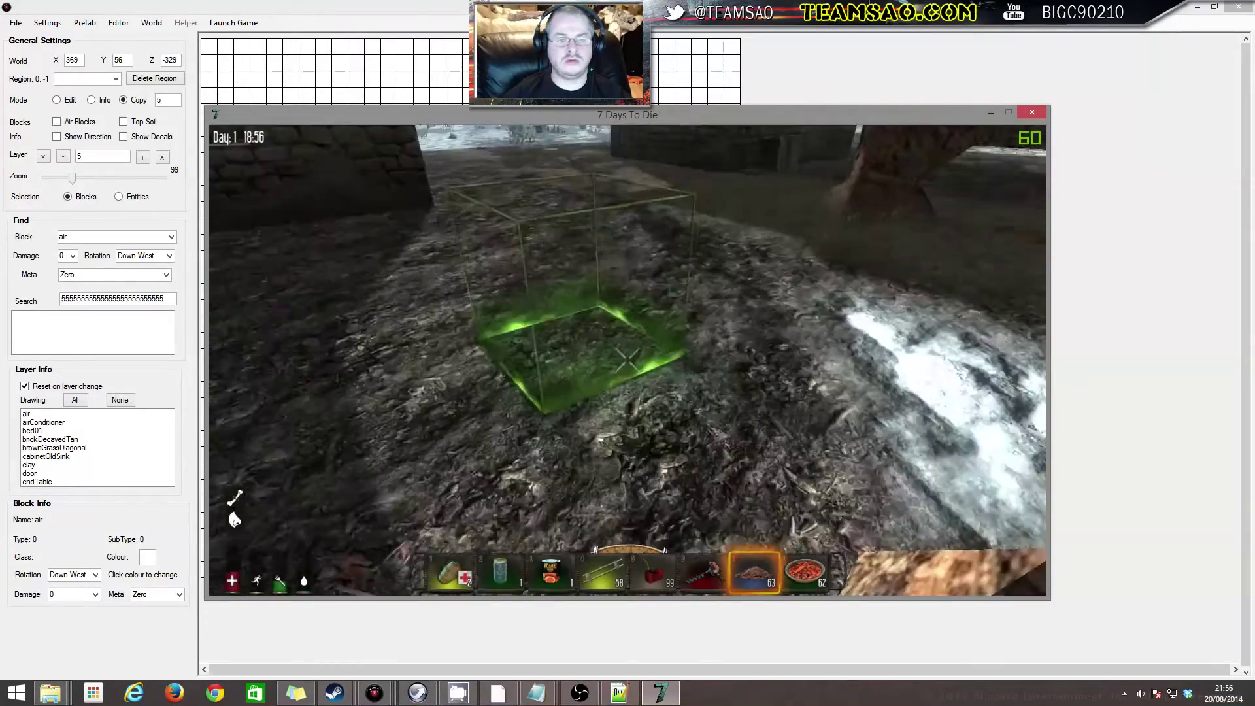
{"action": "key", "text": "alt+Tab"}
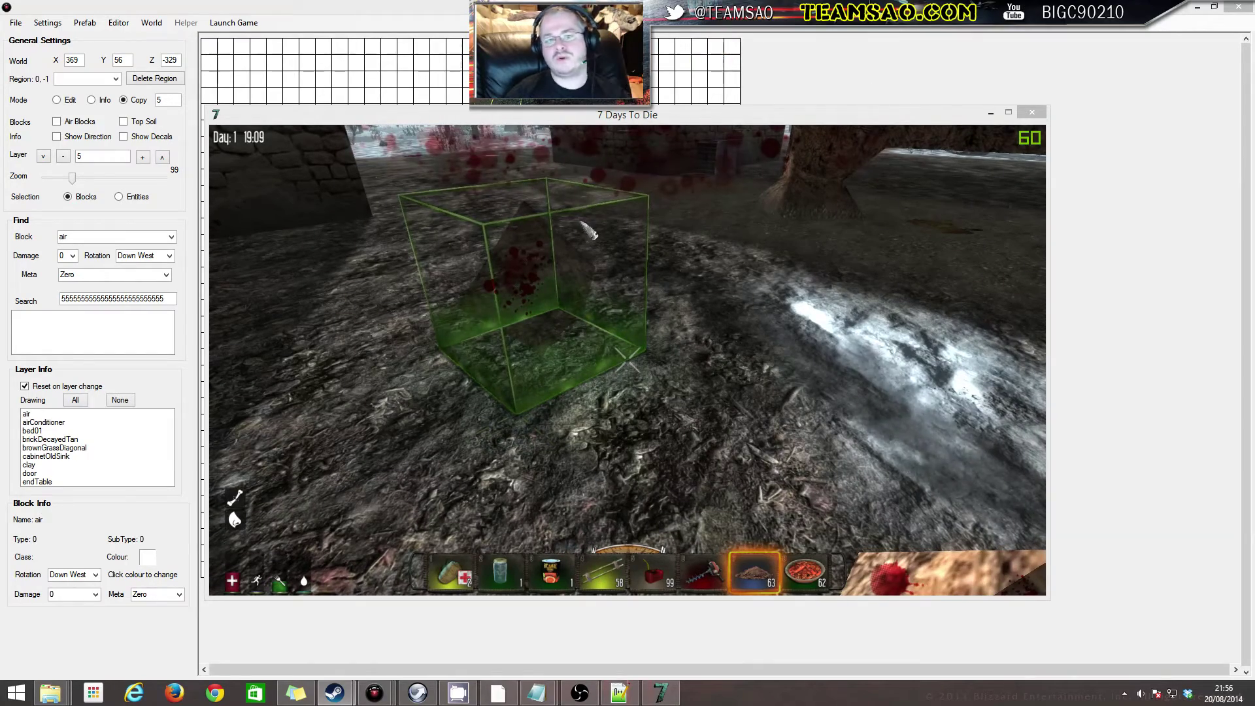
{"action": "left_click", "coordinate": [588, 228]}
{"action": "key", "text": "w"}
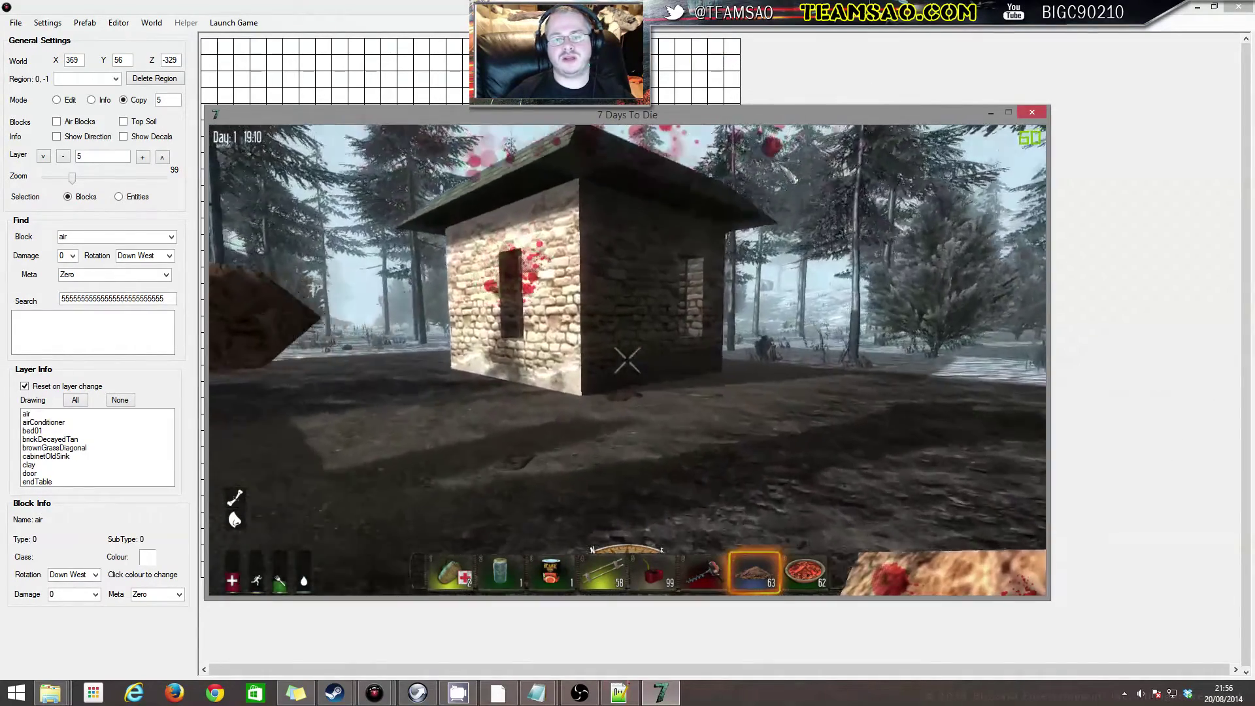
{"action": "key", "text": "space"}
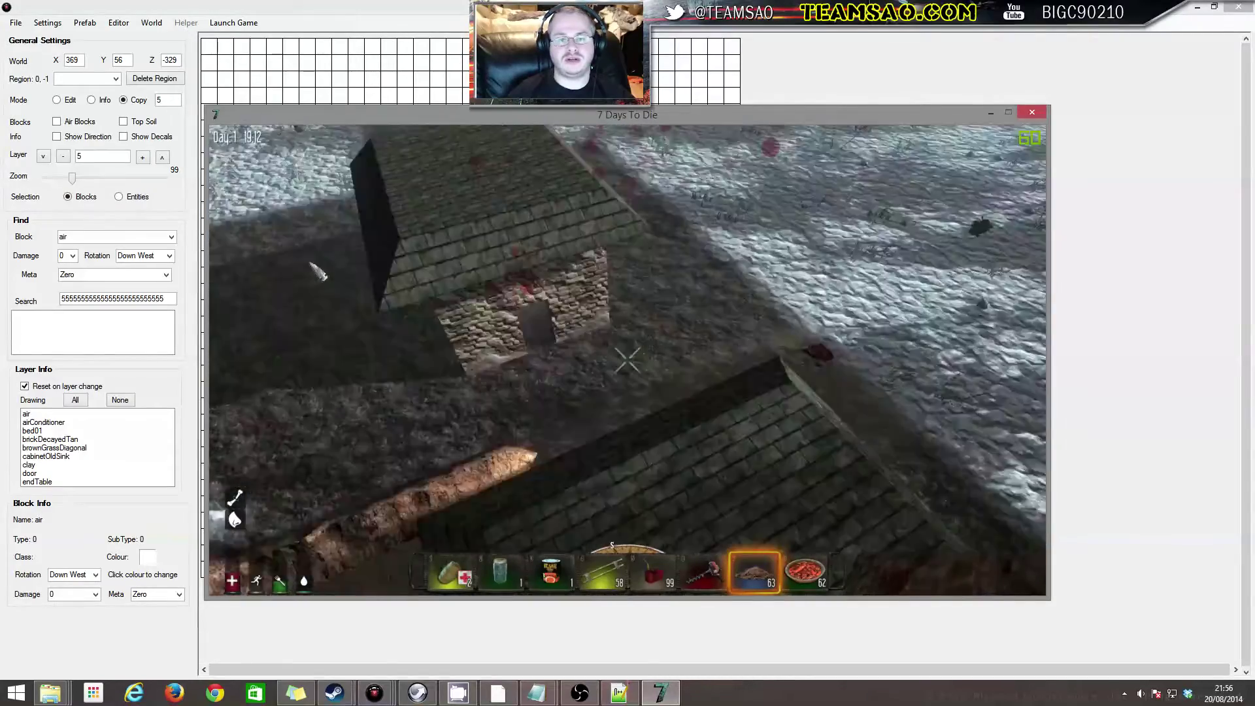
{"action": "key", "text": "w"}
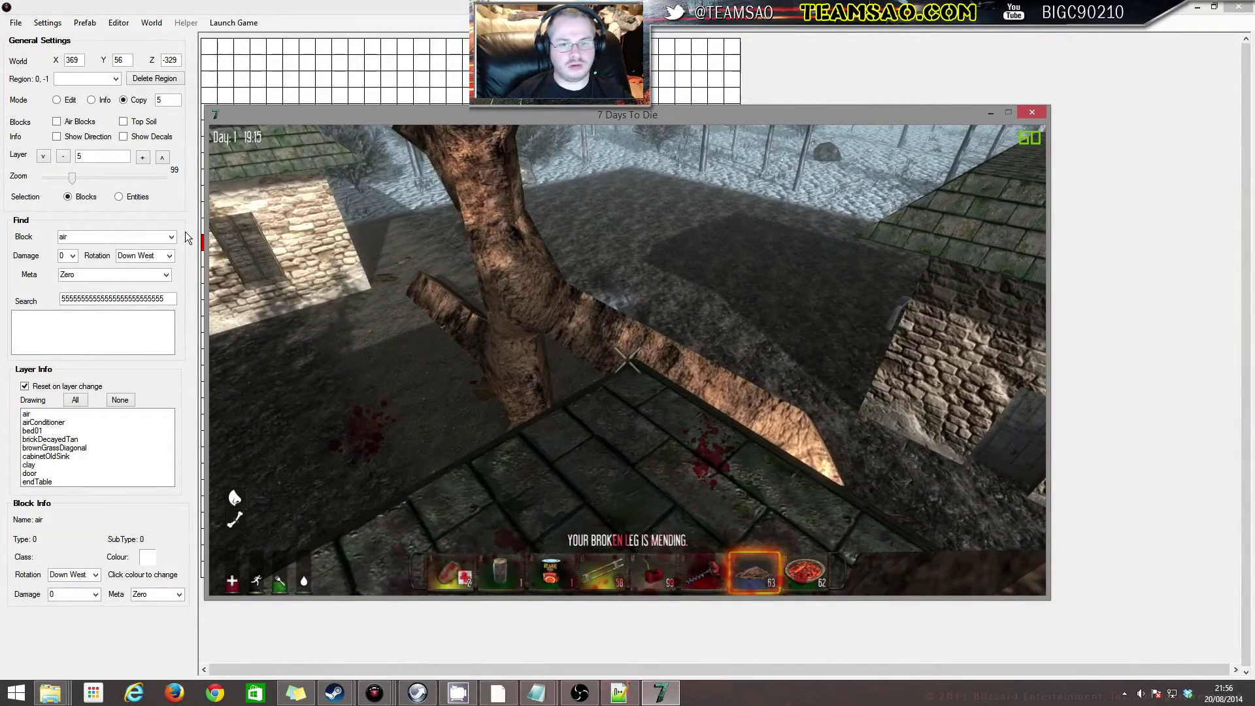
{"action": "key", "text": "Escape"}
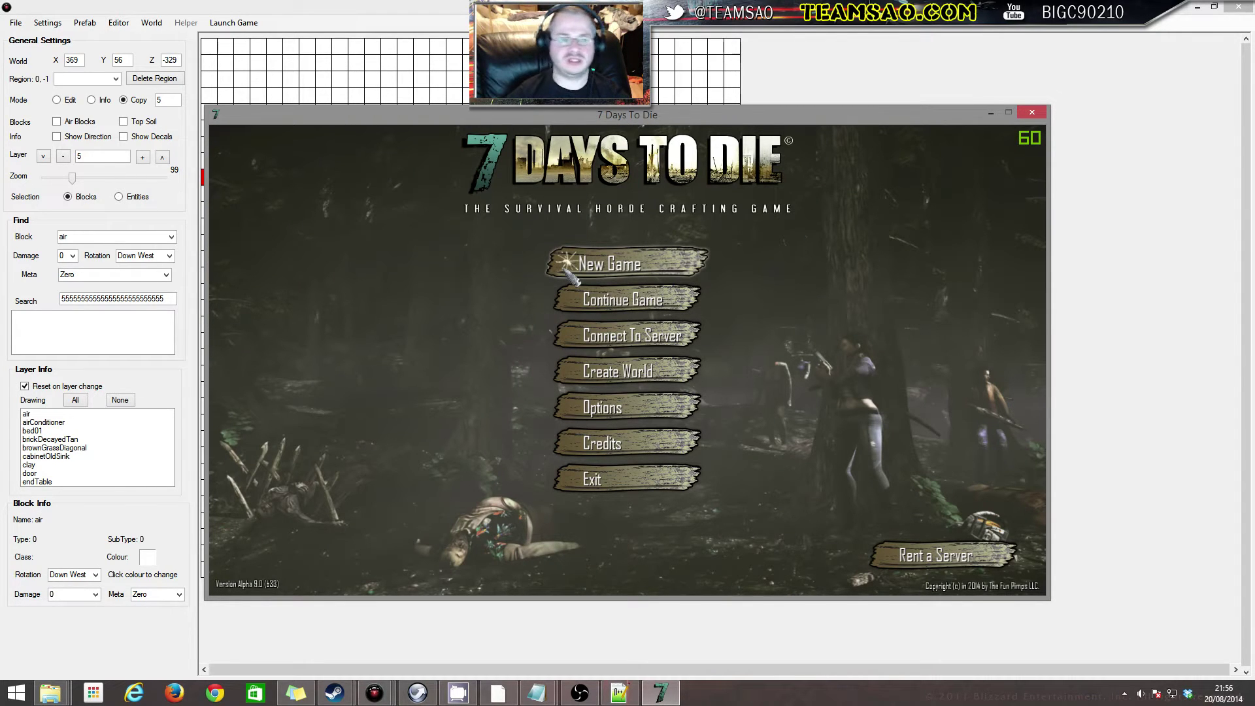
Switch to File Explorer and open the Data\Worlds\Navezgane folder inside the 7 Days To Die directory
{"action": "left_click", "coordinate": [62, 690]}
{"action": "left_click", "coordinate": [105, 625]}
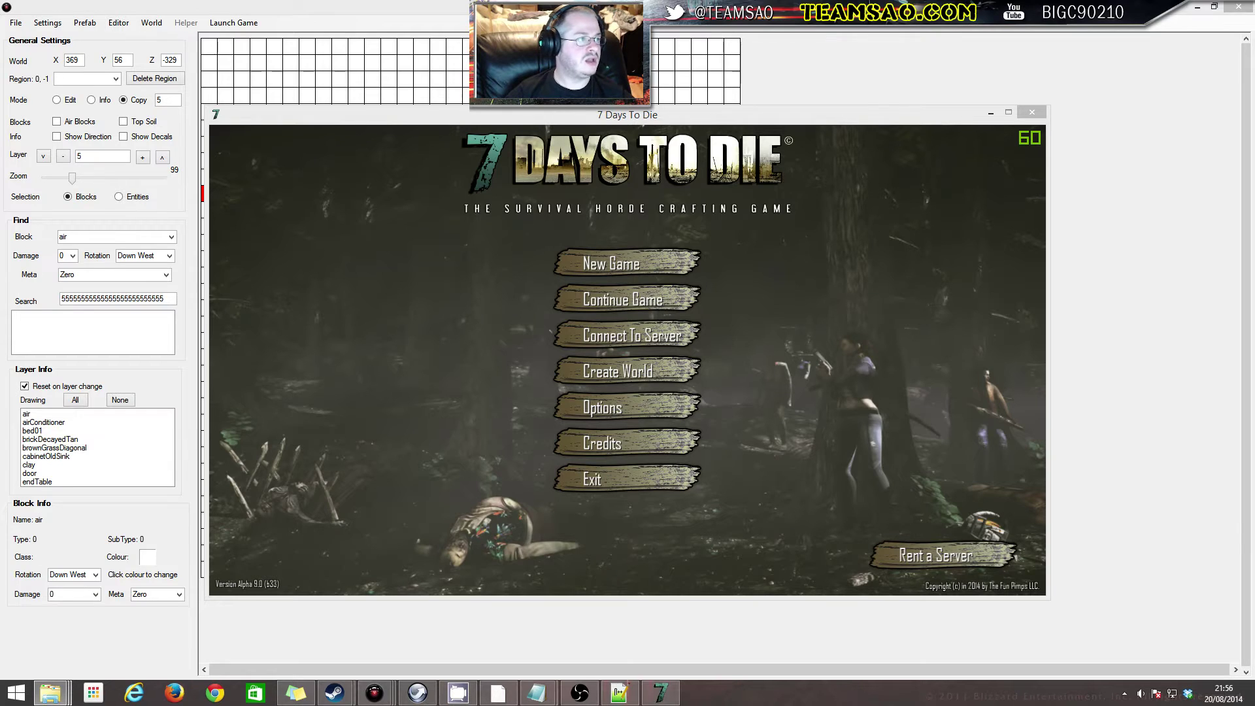
{"action": "left_click_drag", "start_coordinate": [0, 216], "coordinate": [778, 34]}
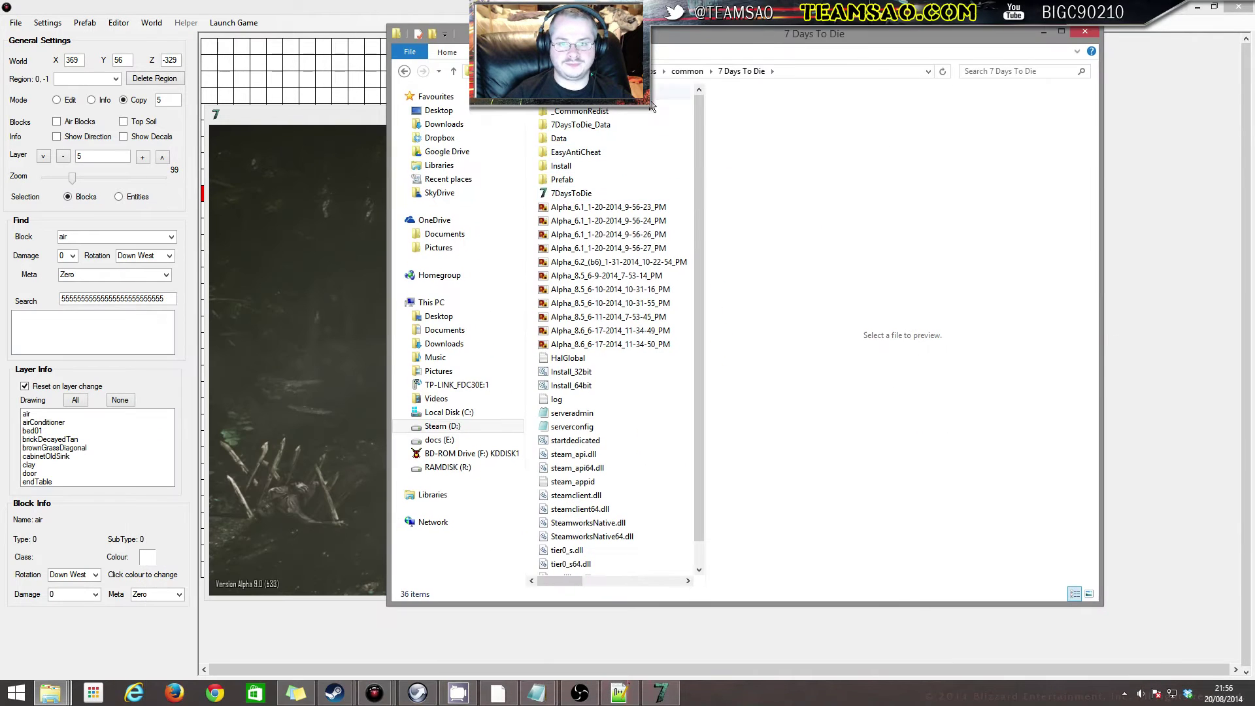
{"action": "double_click", "coordinate": [587, 138]}
{"action": "double_click", "coordinate": [576, 167]}
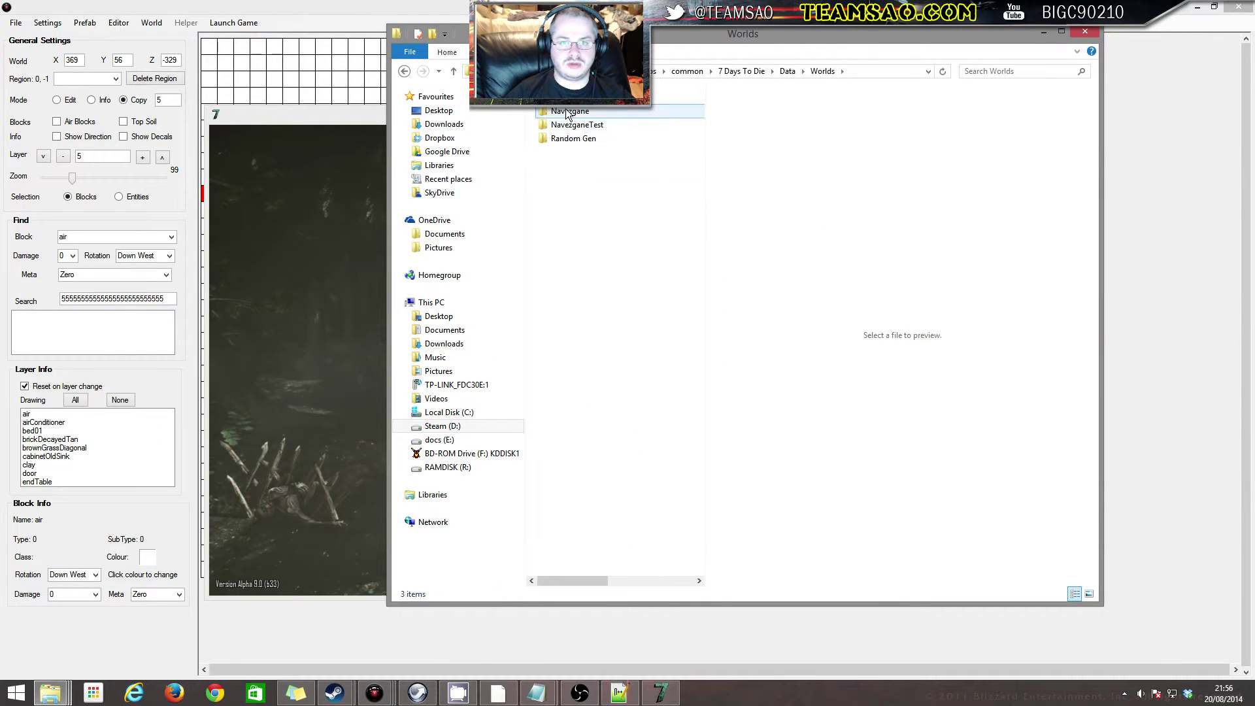
{"action": "double_click", "coordinate": [566, 113]}
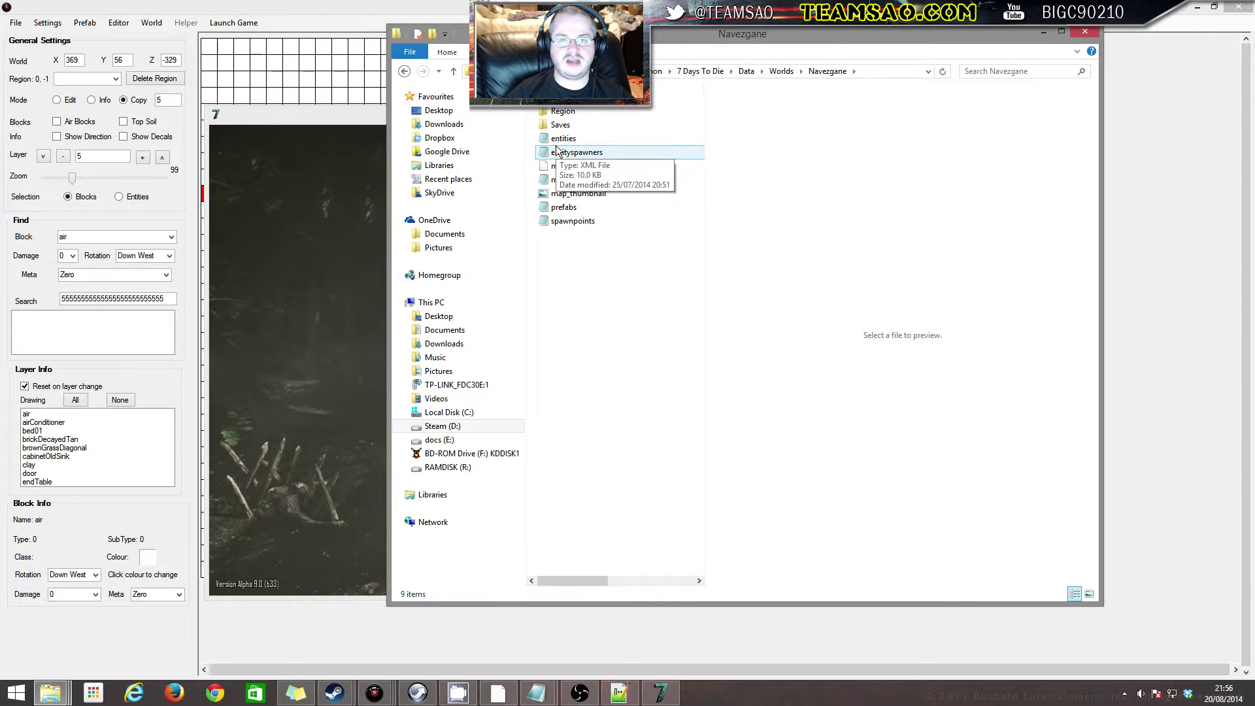
Preview the entities file, and reposition and widen the folder window to show the file details
{"action": "left_click", "coordinate": [558, 151]}
{"action": "left_click", "coordinate": [561, 140]}
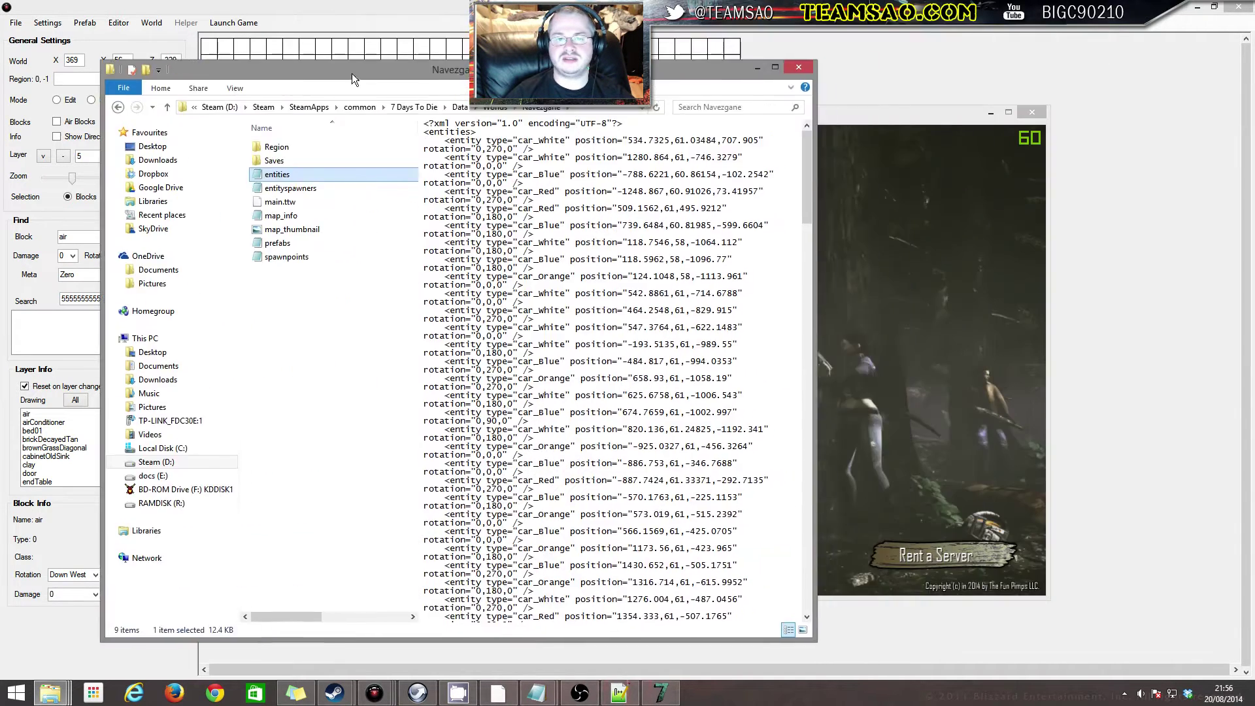
{"action": "left_click_drag", "start_coordinate": [638, 37], "coordinate": [351, 74]}
{"action": "left_click_drag", "start_coordinate": [809, 252], "coordinate": [1120, 255]}
Open the entities file in Notepad, review its car entries through to the end, and close it
{"action": "right_click", "coordinate": [281, 172]}
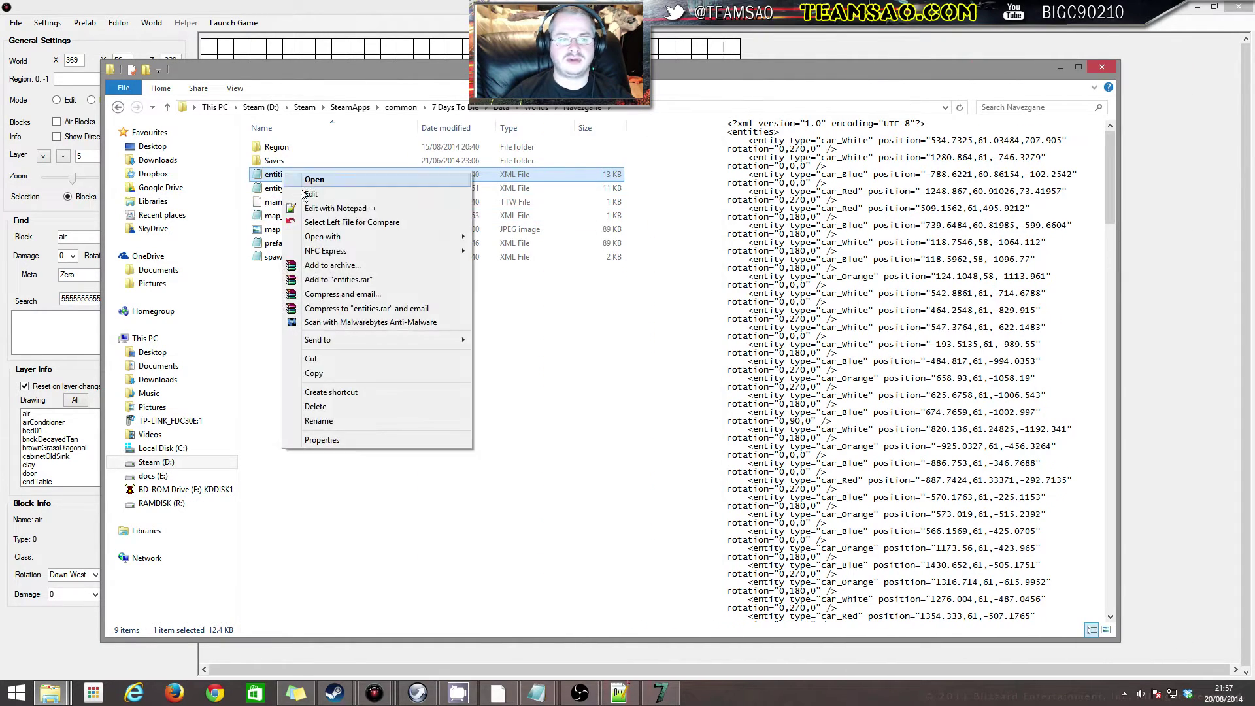
{"action": "left_click", "coordinate": [307, 191]}
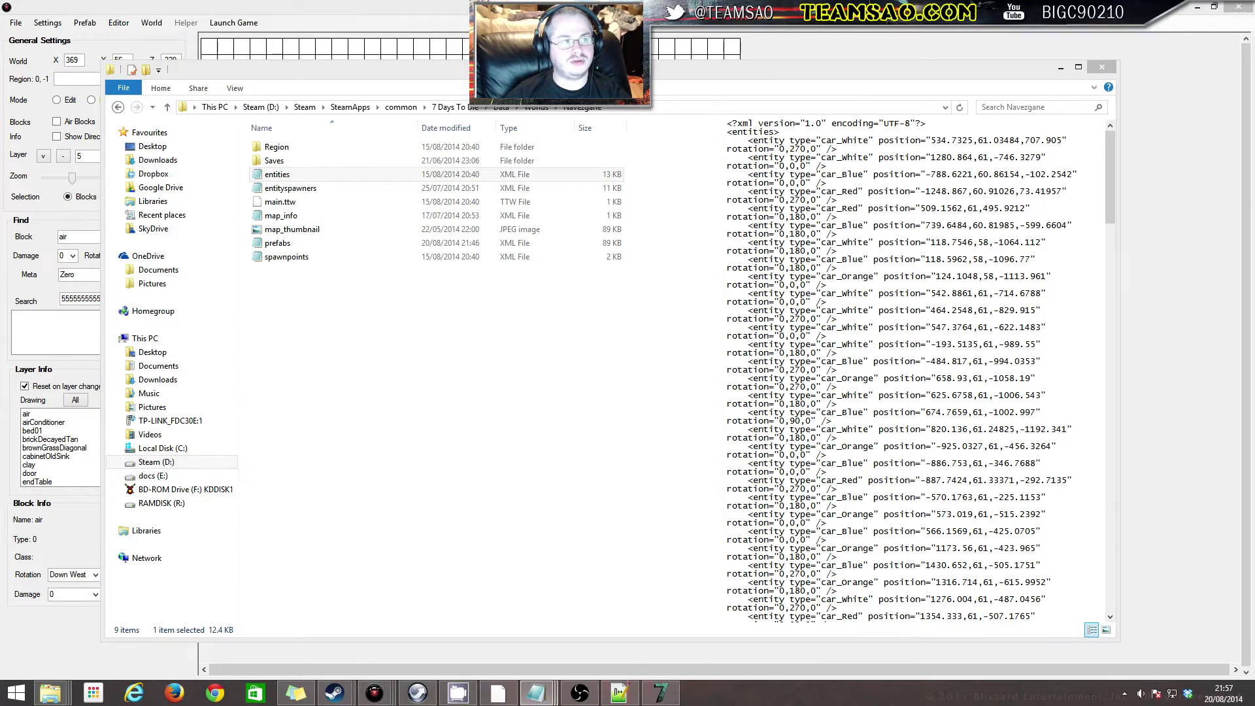
{"action": "scroll", "coordinate": [749, 366], "scroll_direction": "down", "scroll_amount": 10}
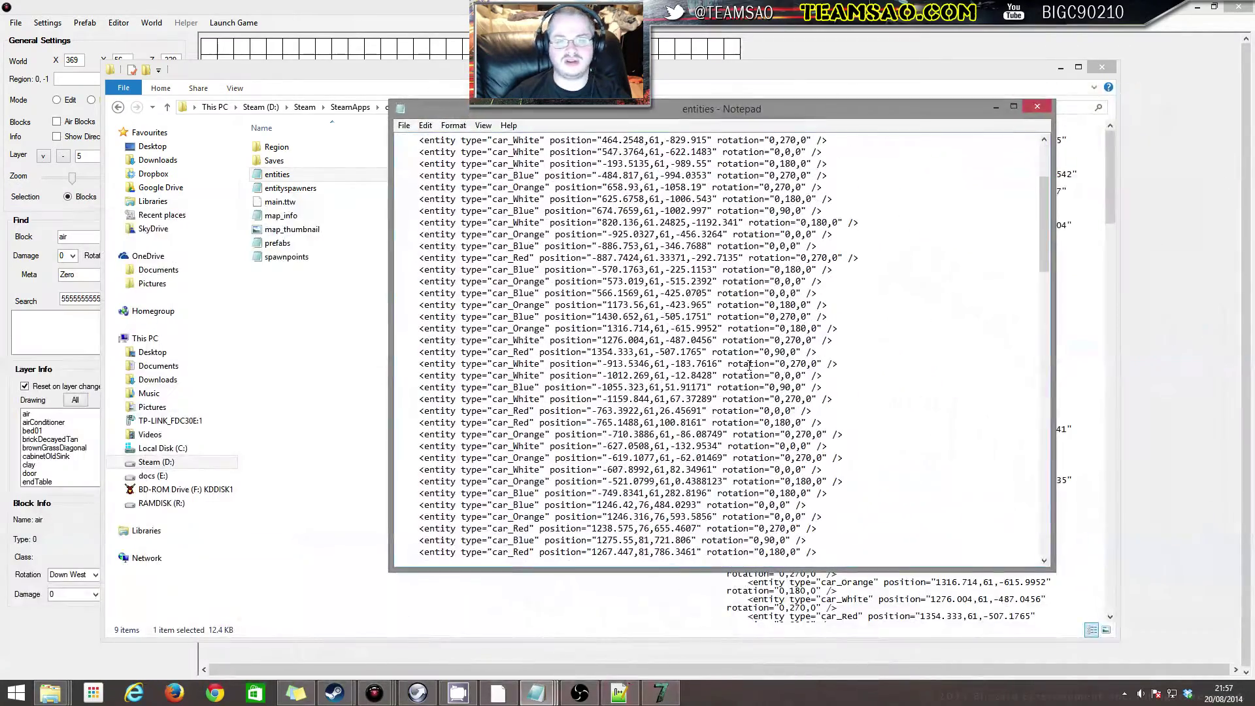
{"action": "scroll", "coordinate": [749, 366], "scroll_direction": "down", "scroll_amount": 20}
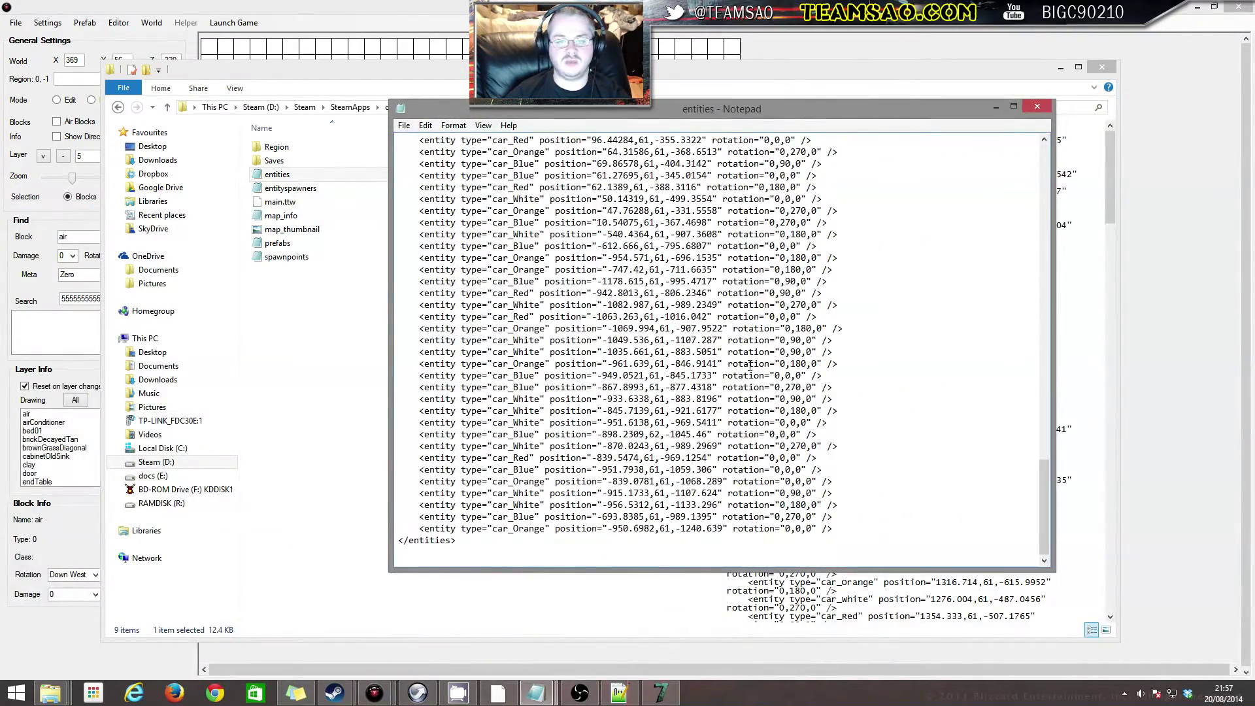
{"action": "left_click", "coordinate": [1038, 106]}
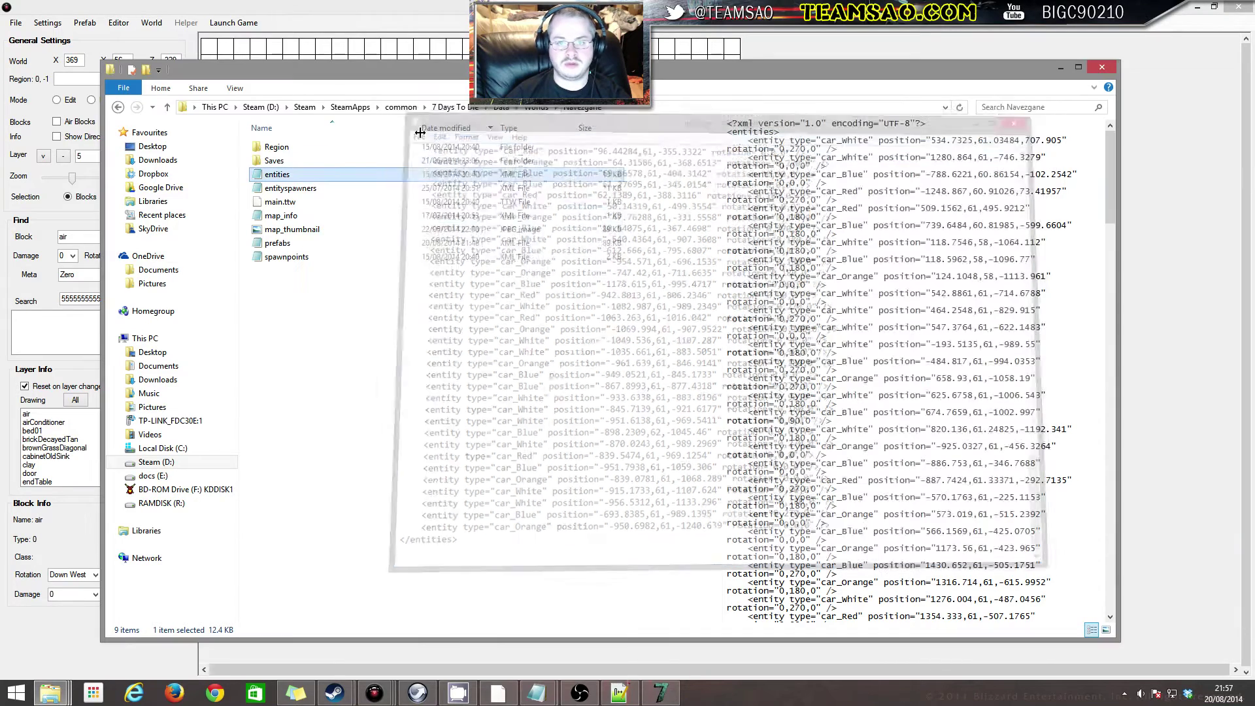
Open the entityspawners file for editing in Notepad and look over its list of spawners
{"action": "left_click", "coordinate": [307, 190]}
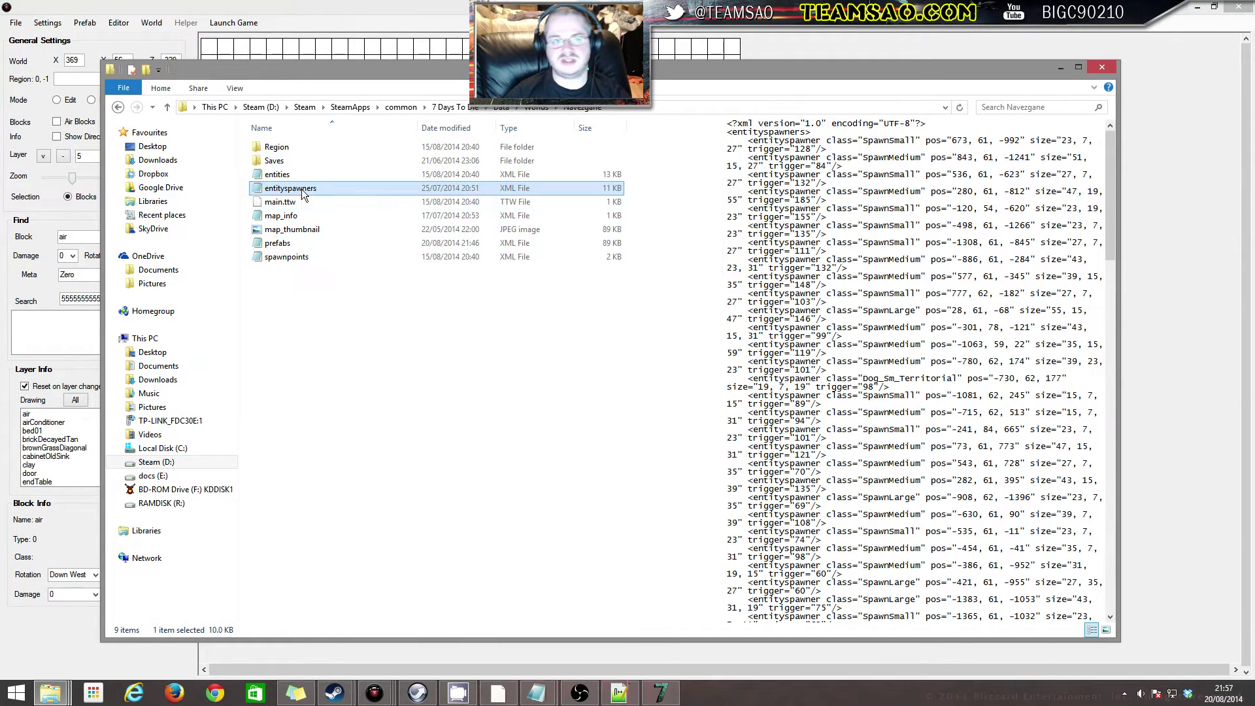
{"action": "right_click", "coordinate": [302, 190]}
{"action": "left_click", "coordinate": [330, 213]}
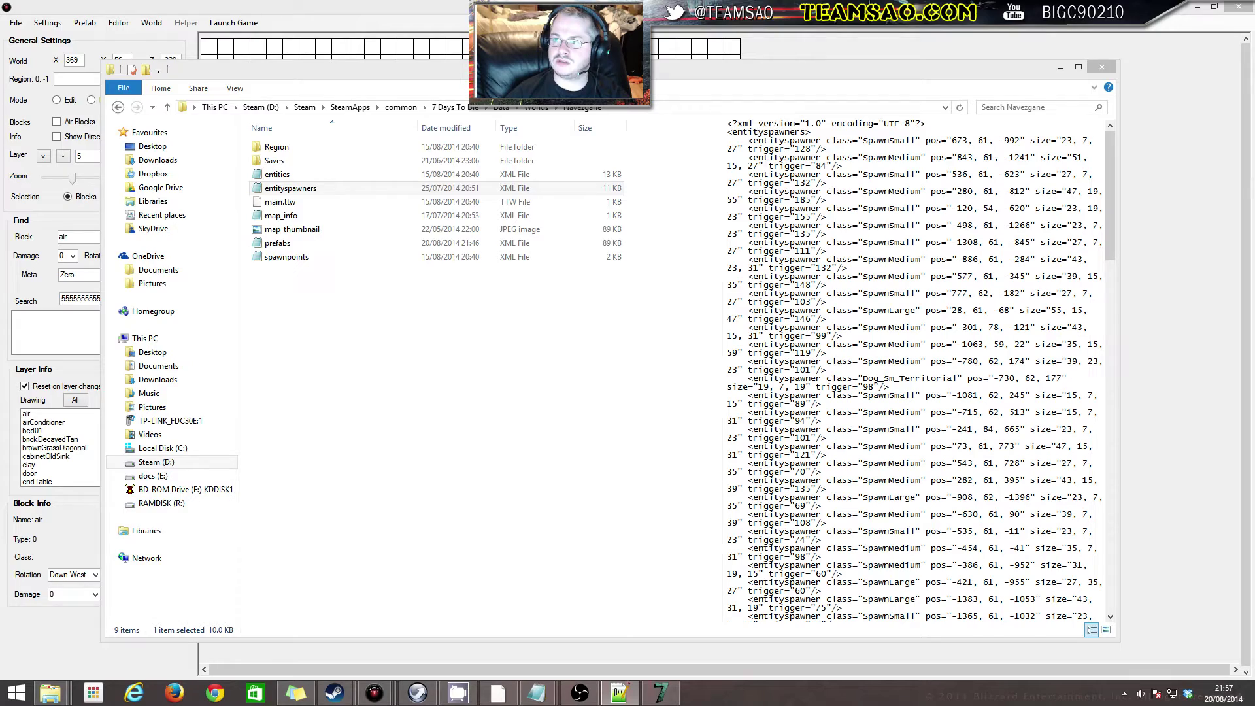
{"action": "right_click", "coordinate": [307, 189]}
{"action": "left_click", "coordinate": [341, 213]}
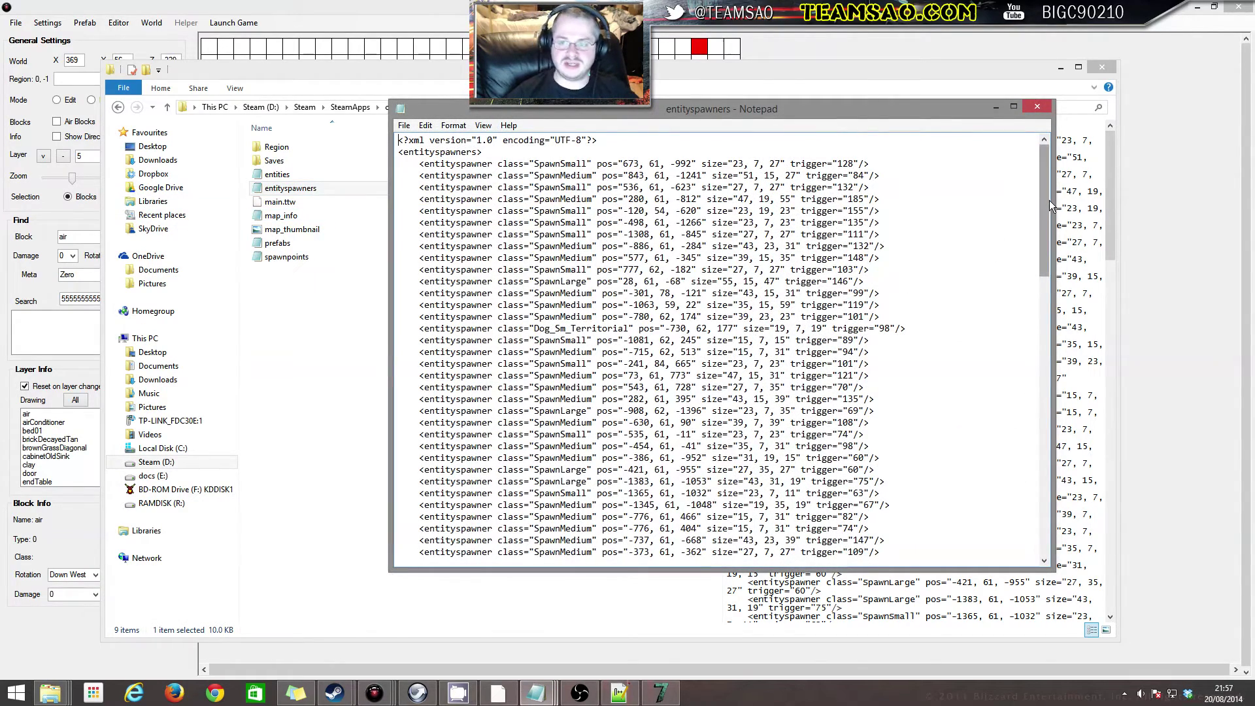
{"action": "left_click_drag", "start_coordinate": [1045, 216], "coordinate": [1045, 275]}
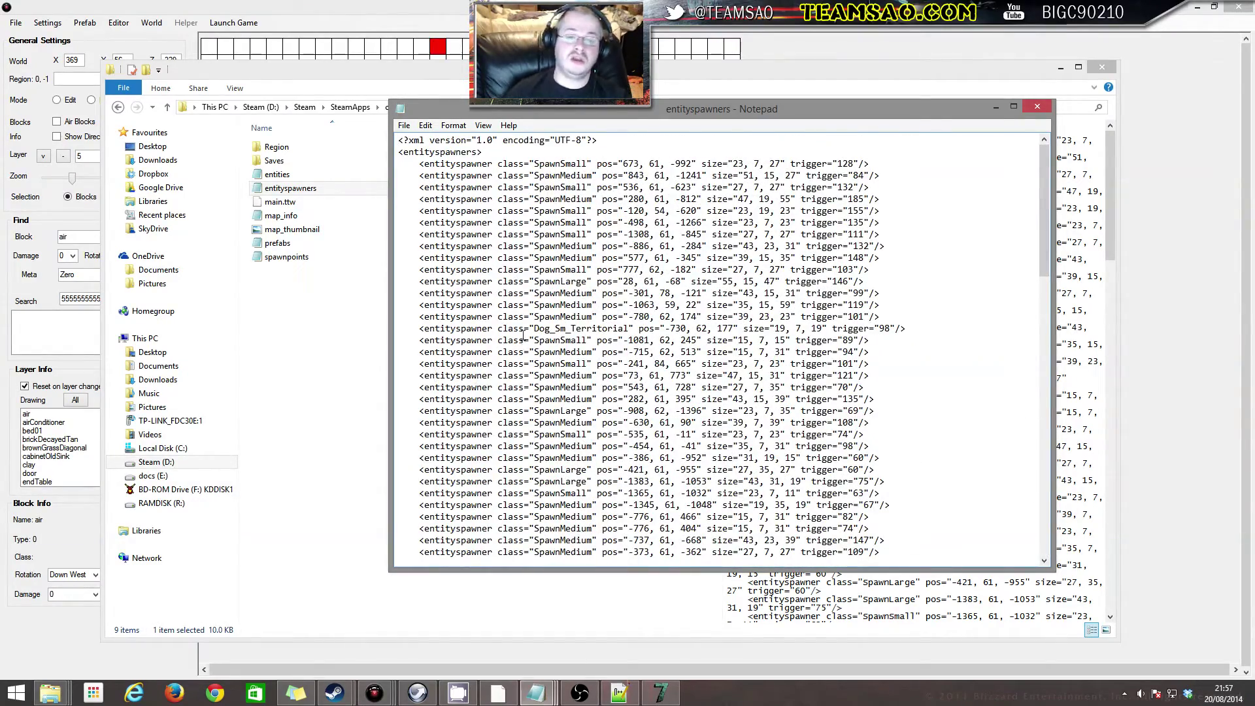
Examine the class, position, size and trigger attributes of the SpawnLarge entry at position 28, 61, -68
{"action": "left_click_drag", "start_coordinate": [424, 287], "coordinate": [614, 281]}
{"action": "left_click", "coordinate": [720, 294]}
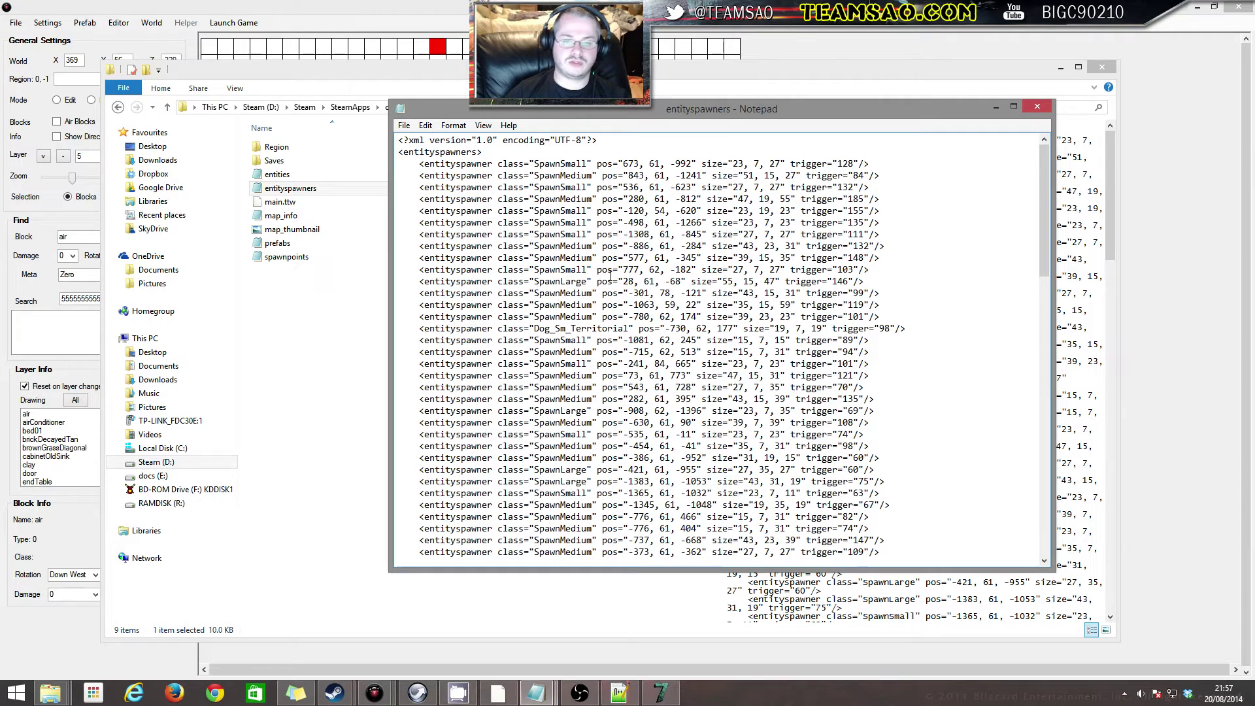
{"action": "left_click_drag", "start_coordinate": [596, 281], "coordinate": [681, 281]}
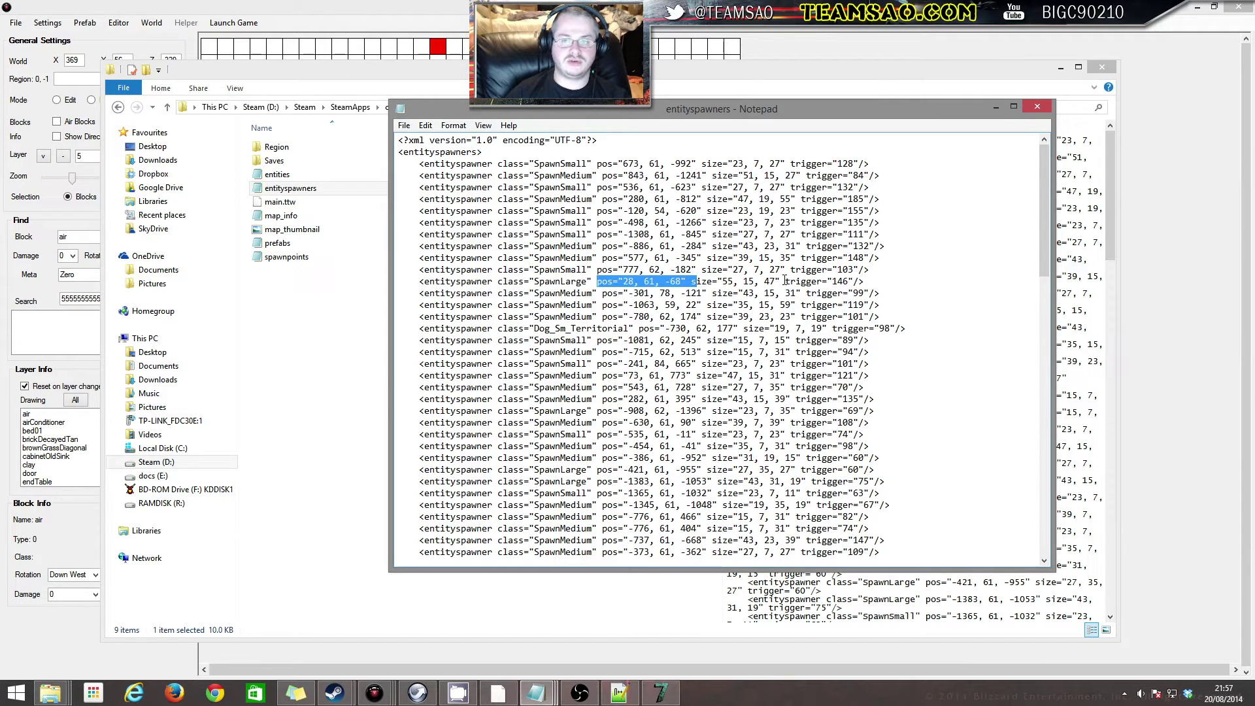
{"action": "left_click_drag", "start_coordinate": [785, 281], "coordinate": [866, 282]}
{"action": "left_click", "coordinate": [886, 342]}
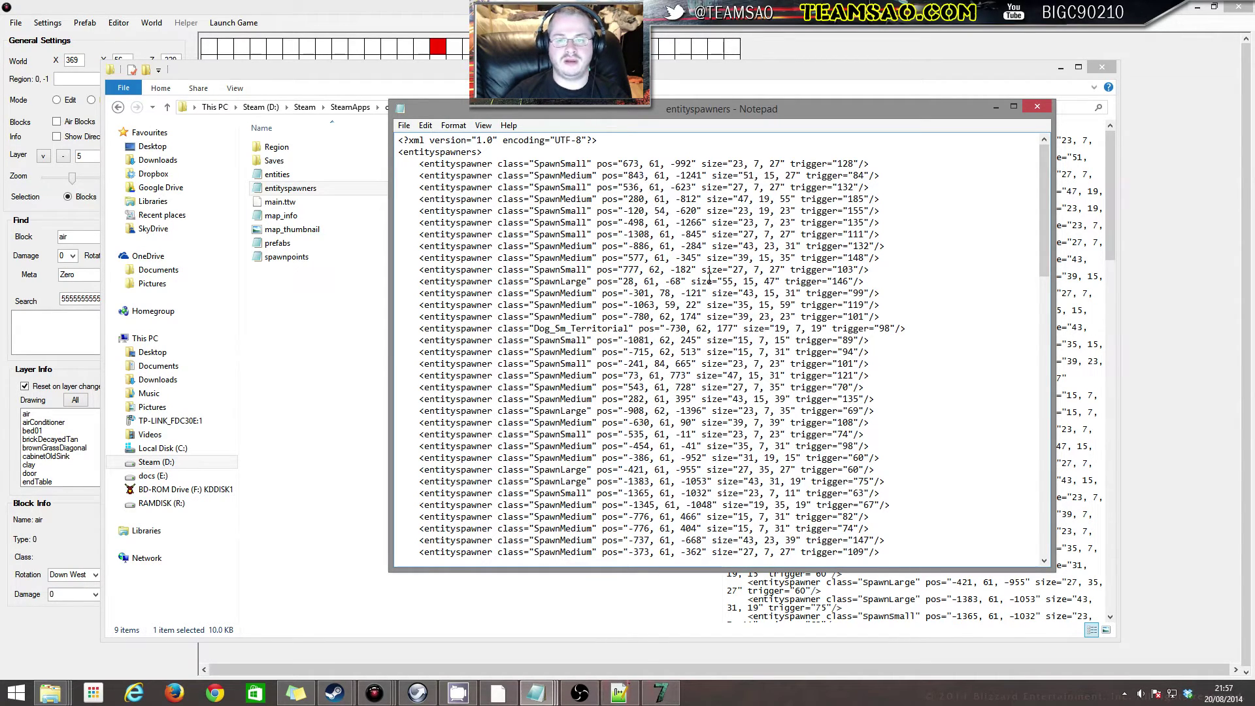
{"action": "left_click_drag", "start_coordinate": [723, 281], "coordinate": [762, 284]}
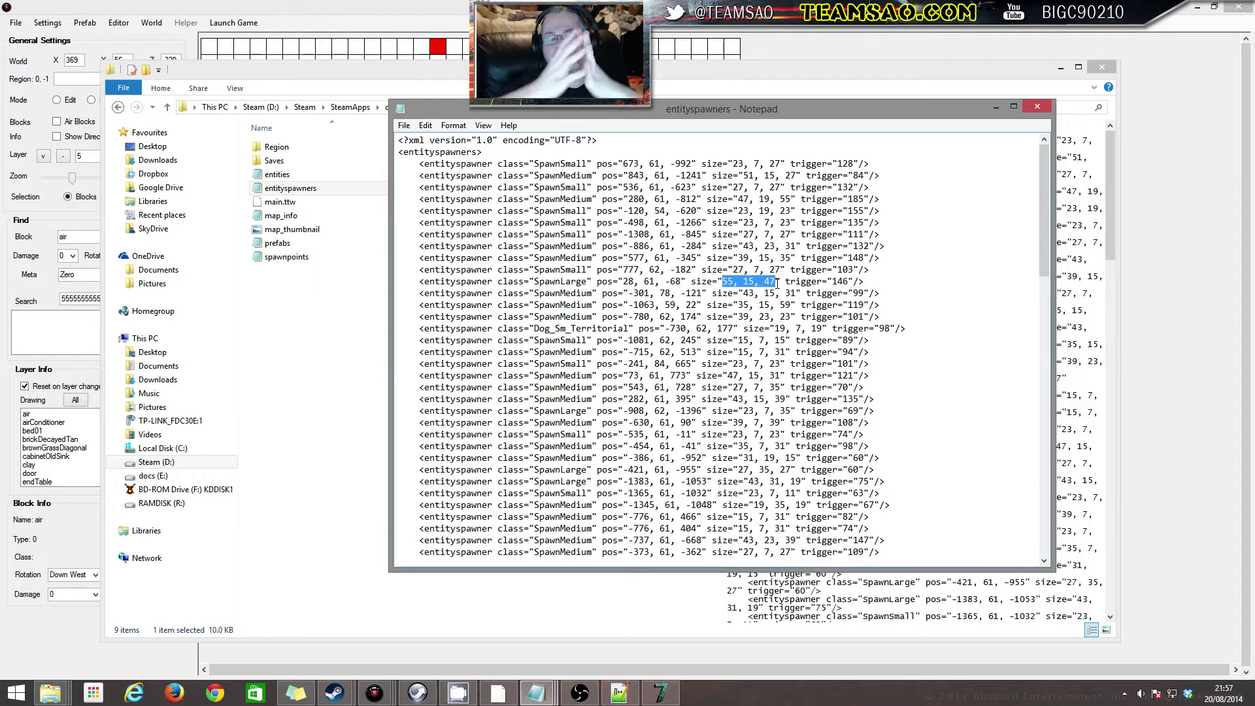
{"action": "left_click_drag", "start_coordinate": [523, 281], "coordinate": [778, 281]}
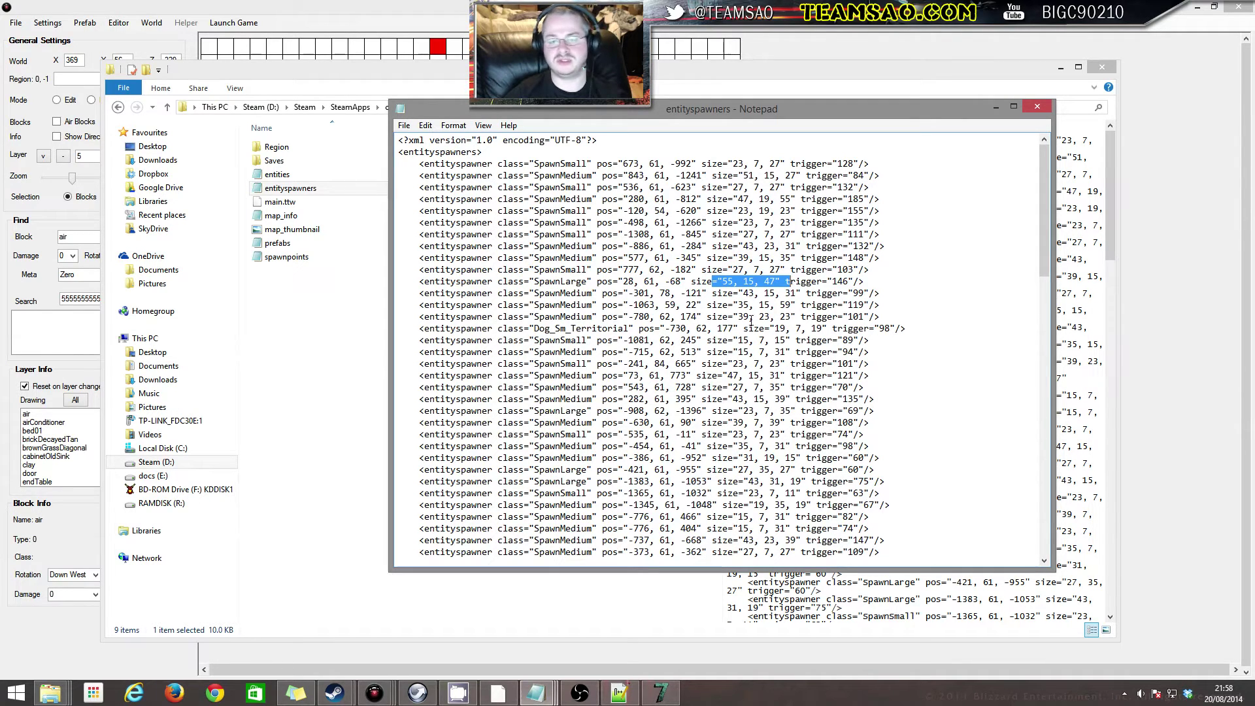
{"action": "left_click", "coordinate": [661, 364]}
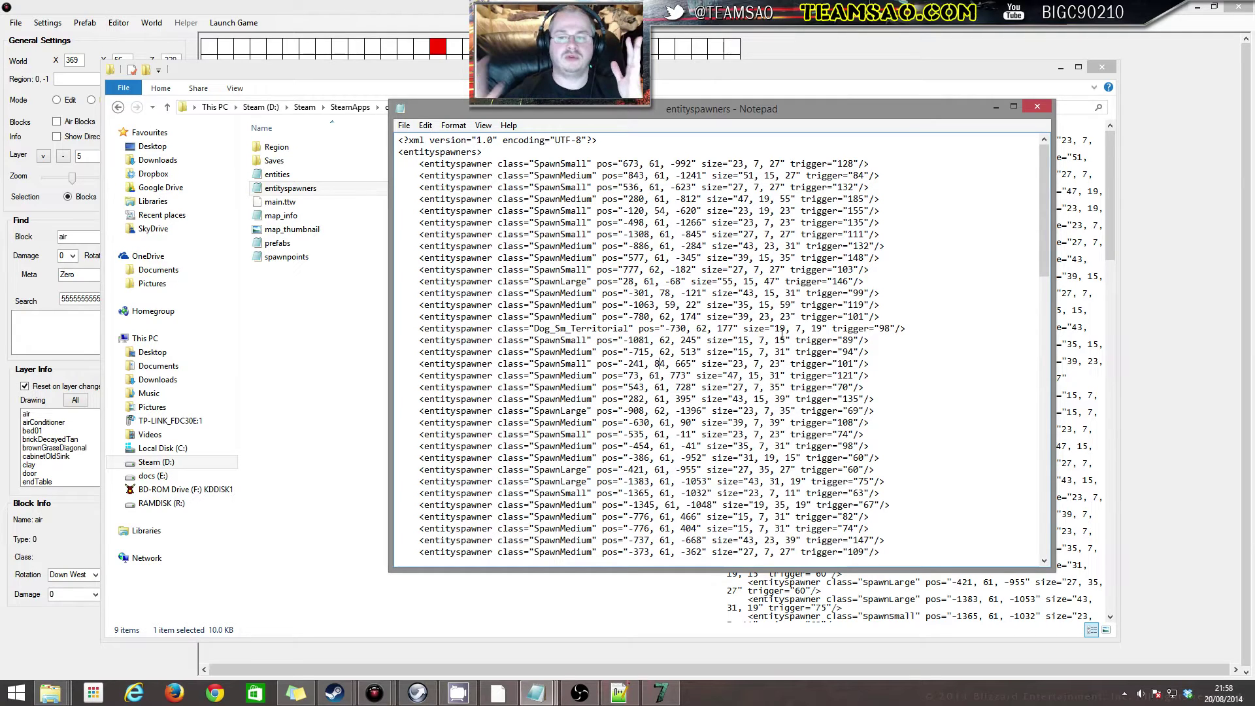
Duplicate the last SpawnSmall entry onto a new line at the end of the entityspawners list
{"action": "left_click_drag", "start_coordinate": [1044, 229], "coordinate": [1015, 571]}
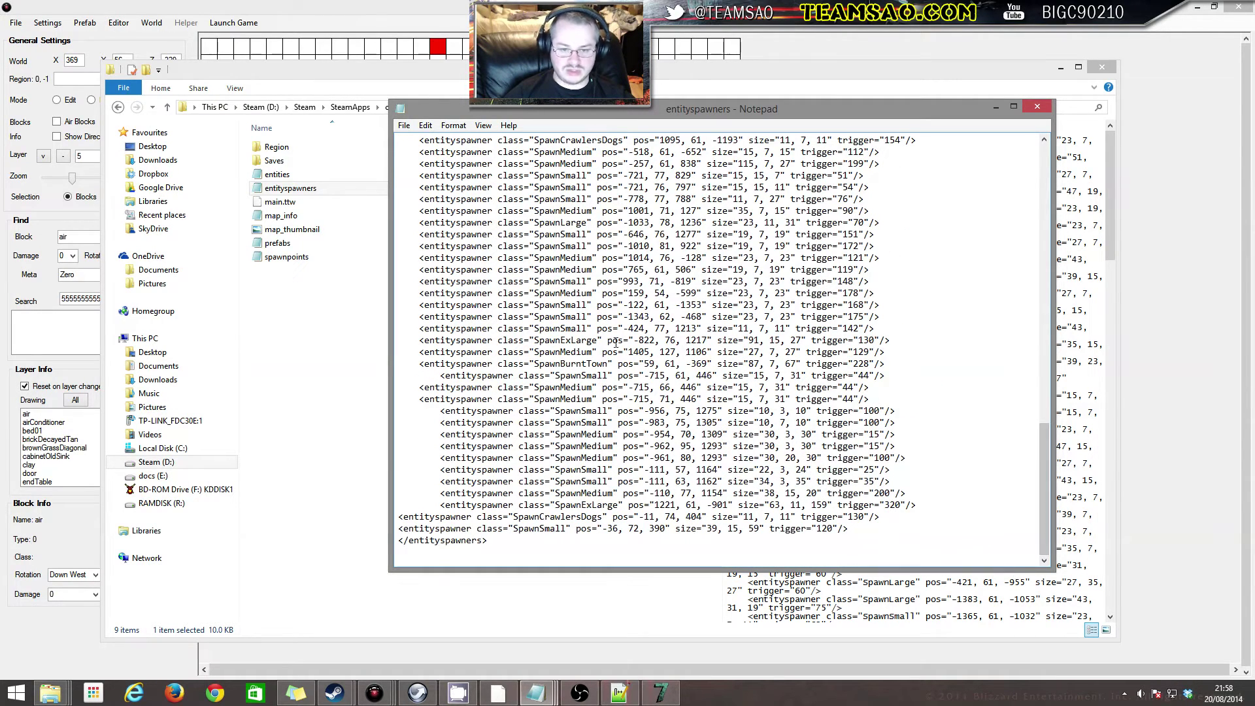
{"action": "left_click_drag", "start_coordinate": [863, 534], "coordinate": [374, 528]}
{"action": "key", "text": "ctrl+c"}
{"action": "left_click", "coordinate": [910, 529]}
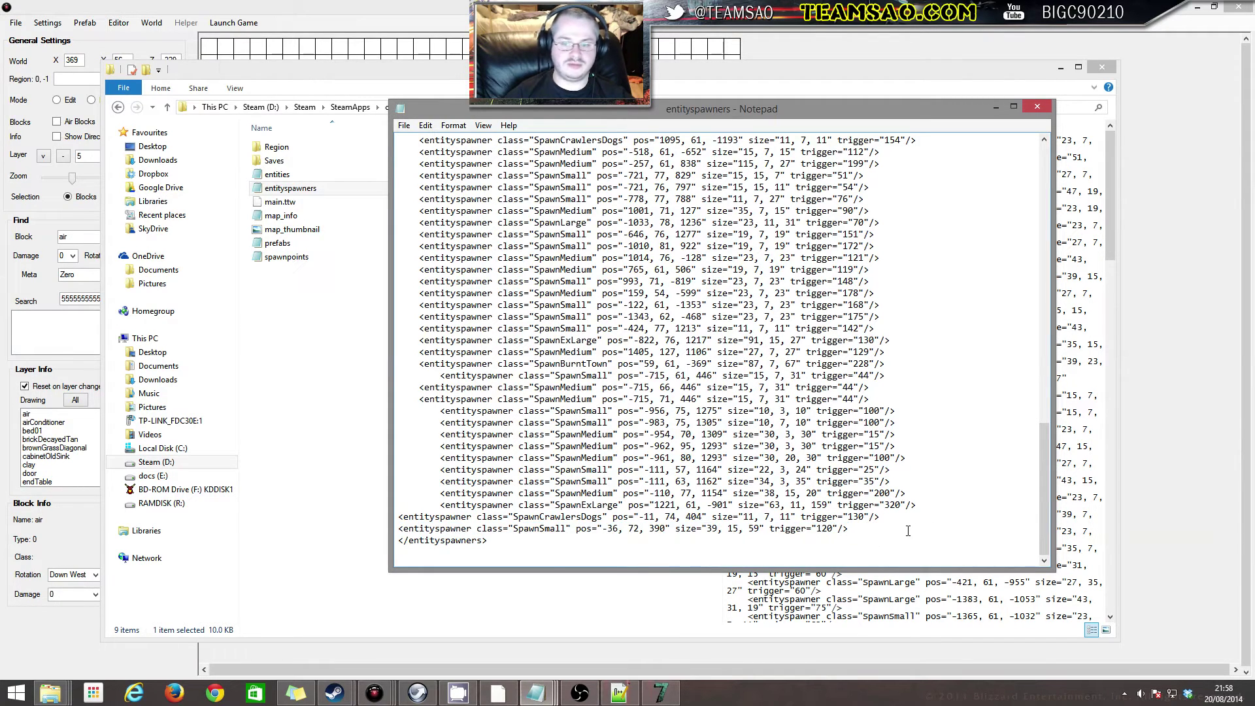
{"action": "key", "text": "Return"}
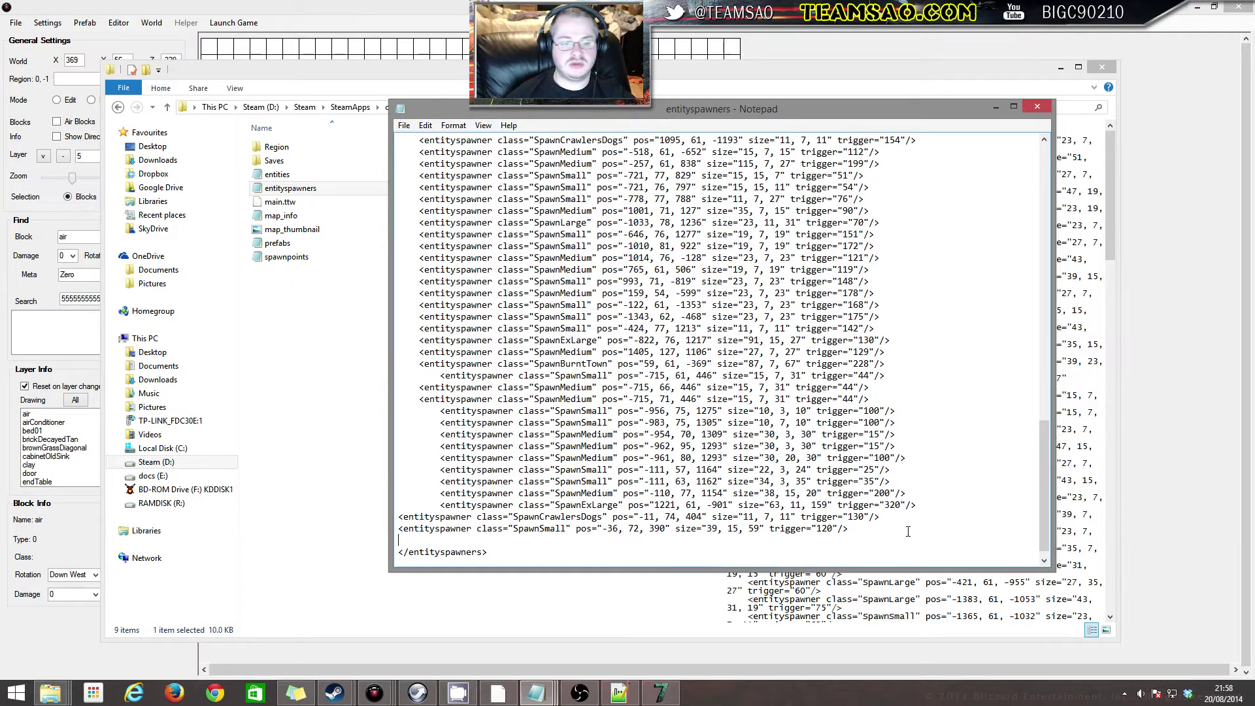
{"action": "key", "text": "ctrl+v"}
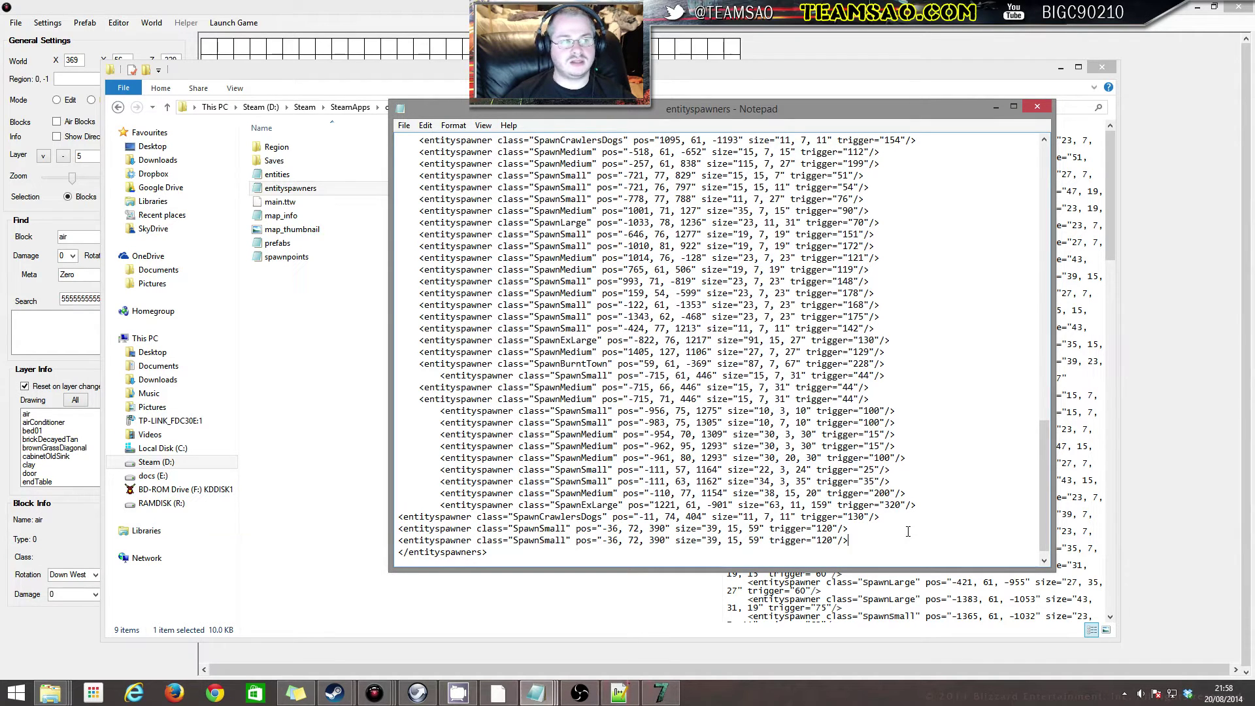
Copy the last gravetest position, 189,74,1364, from the prefabs file into the pos attribute of the duplicated SpawnSmall entry
{"action": "double_click", "coordinate": [278, 243]}
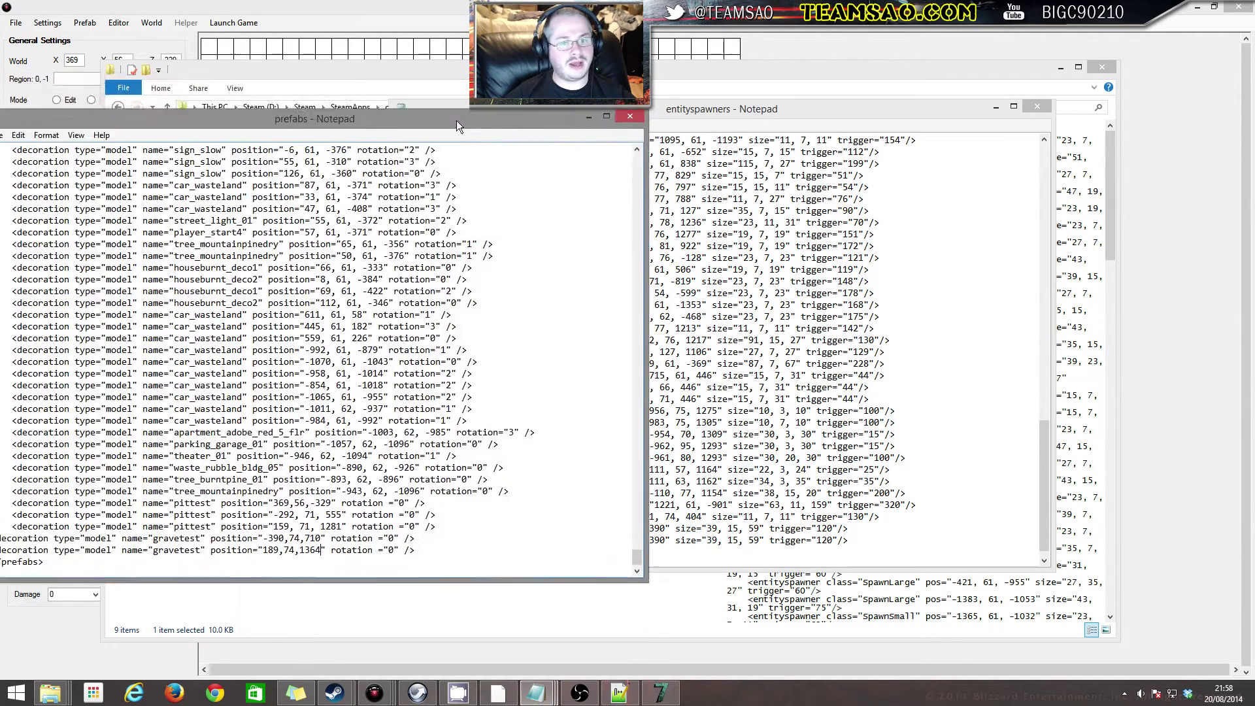
{"action": "left_click_drag", "start_coordinate": [457, 120], "coordinate": [517, 49]}
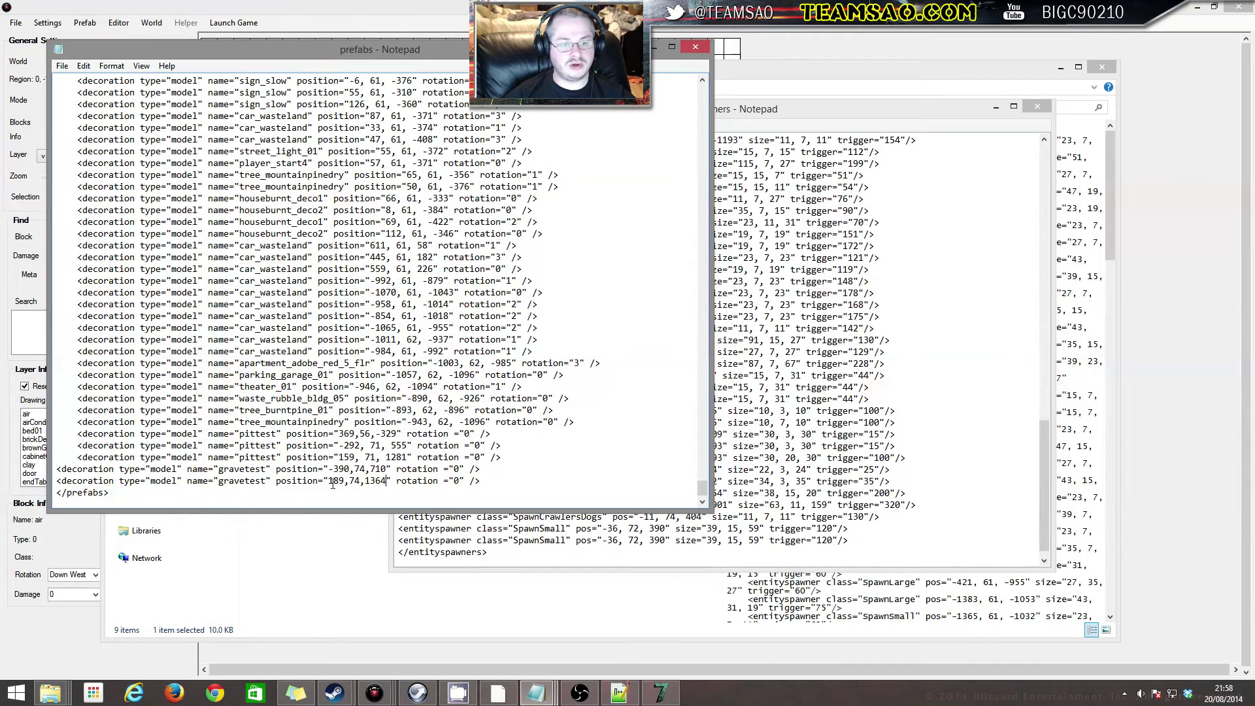
{"action": "left_click_drag", "start_coordinate": [329, 482], "coordinate": [387, 477]}
{"action": "key", "text": "ctrl+c"}
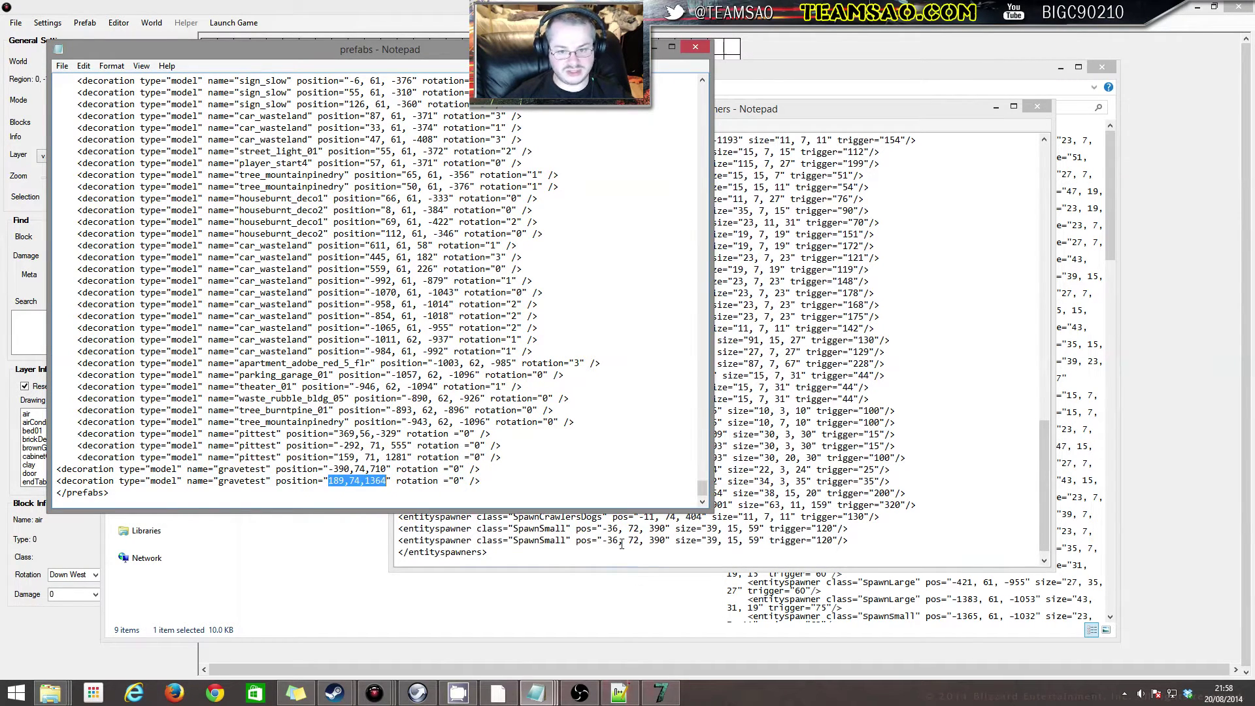
{"action": "left_click_drag", "start_coordinate": [602, 542], "coordinate": [664, 544]}
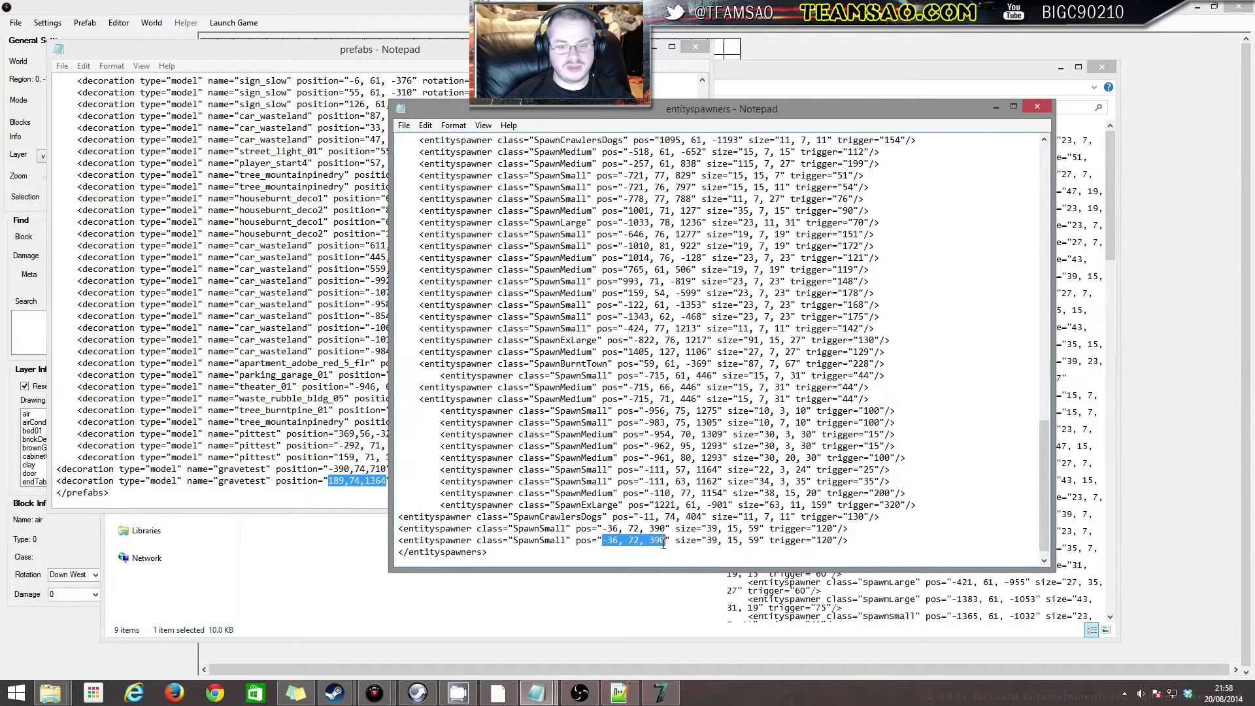
{"action": "key", "text": "ctrl+v"}
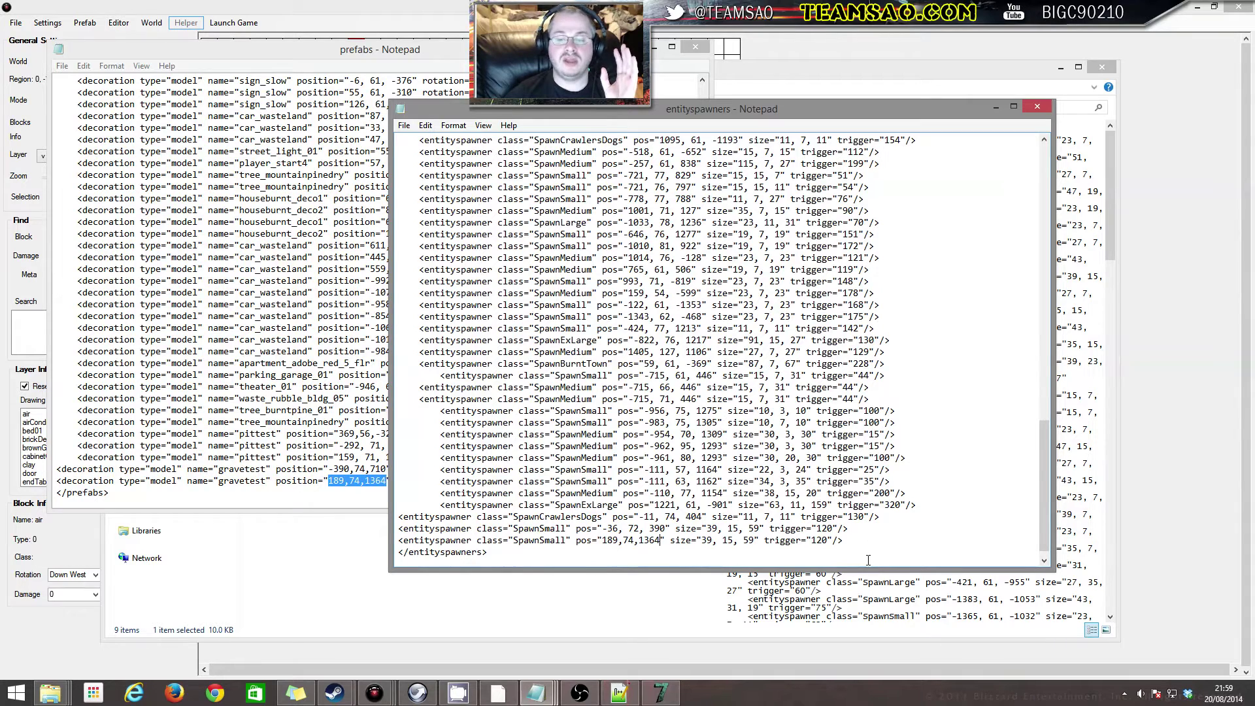
Check the new SpawnSmall entry, save the entityspawners file, and clear both Notepad windows from view
{"action": "left_click_drag", "start_coordinate": [846, 541], "coordinate": [381, 539]}
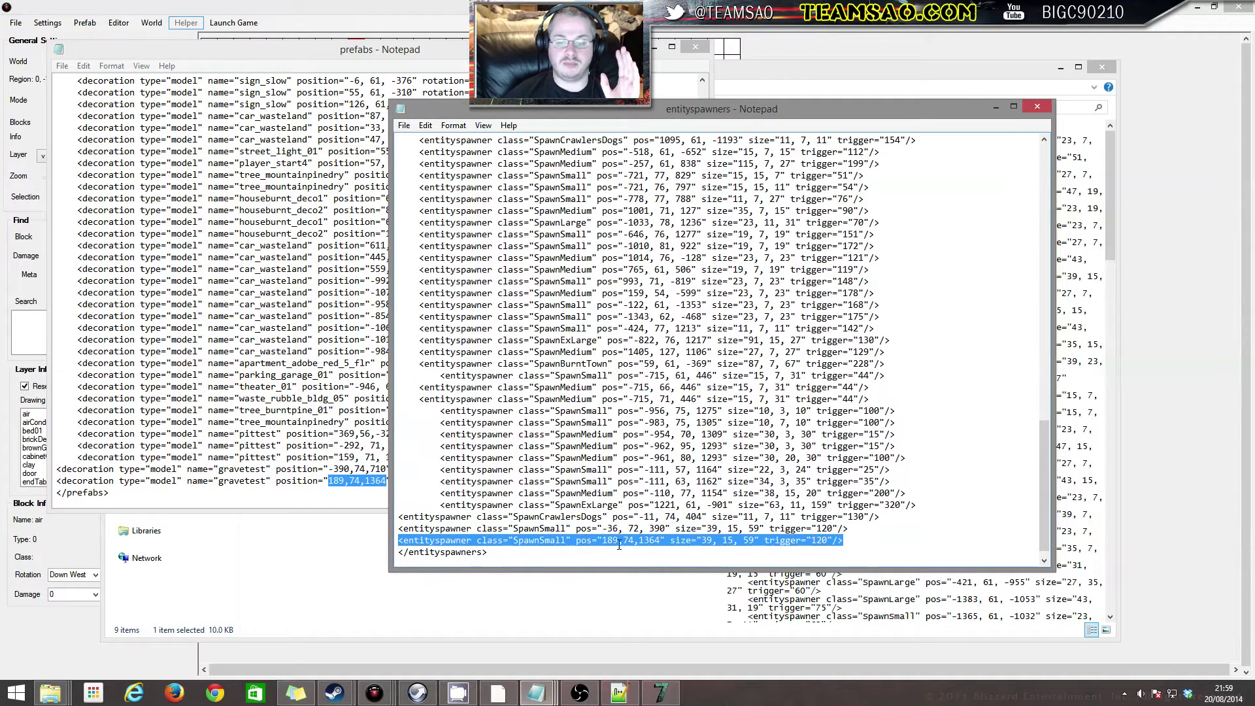
{"action": "left_click", "coordinate": [656, 541]}
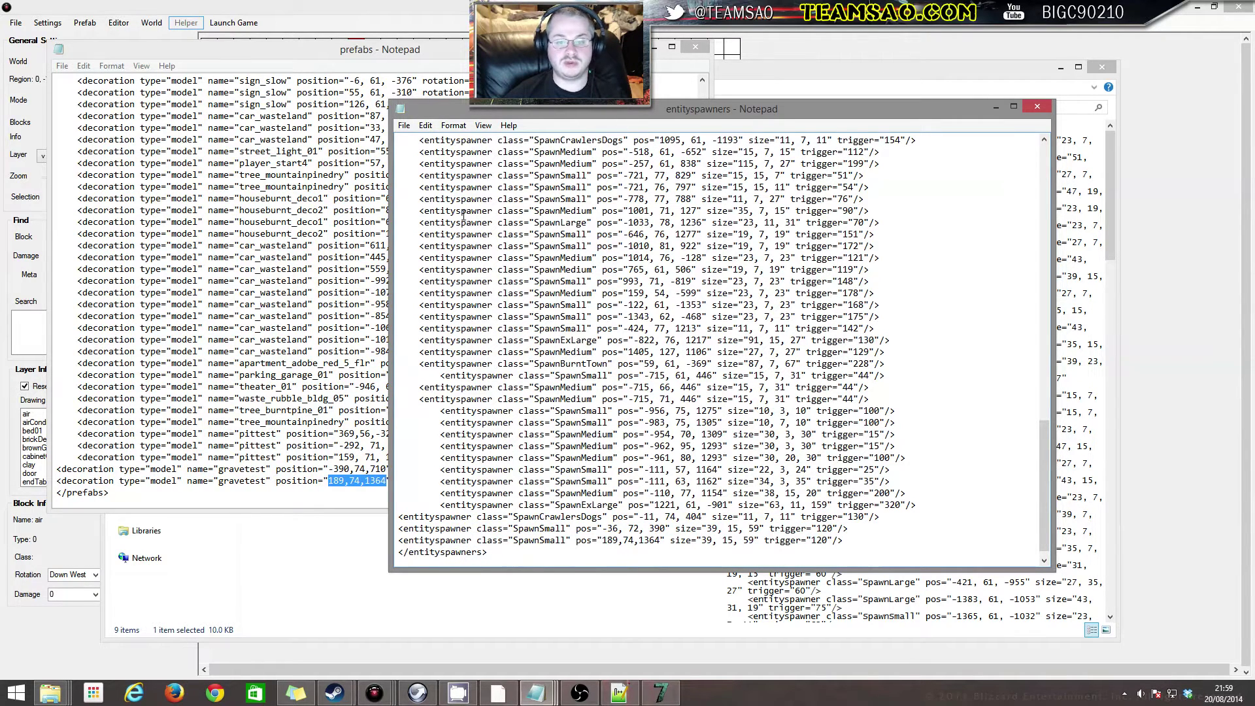
{"action": "left_click", "coordinate": [404, 125]}
{"action": "left_click", "coordinate": [418, 169]}
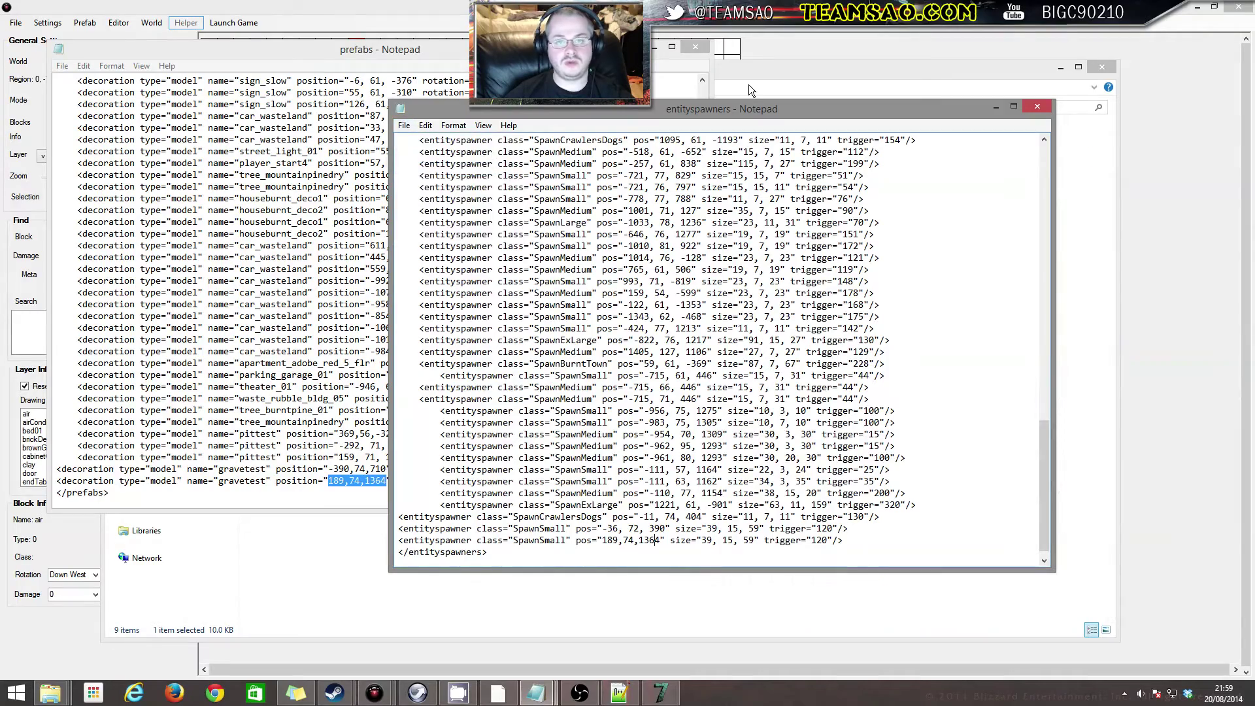
{"action": "left_click_drag", "start_coordinate": [729, 108], "coordinate": [588, 79]}
{"action": "left_click", "coordinate": [895, 78]}
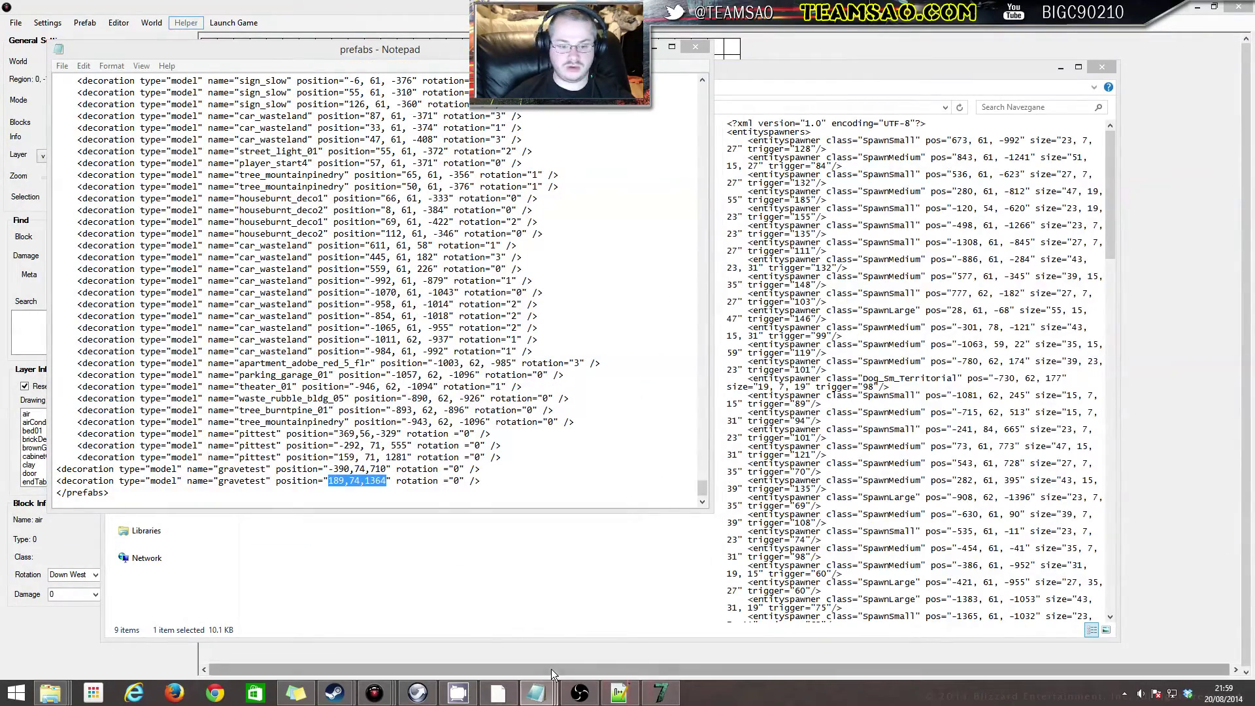
{"action": "left_click_drag", "start_coordinate": [562, 50], "coordinate": [0, 91]}
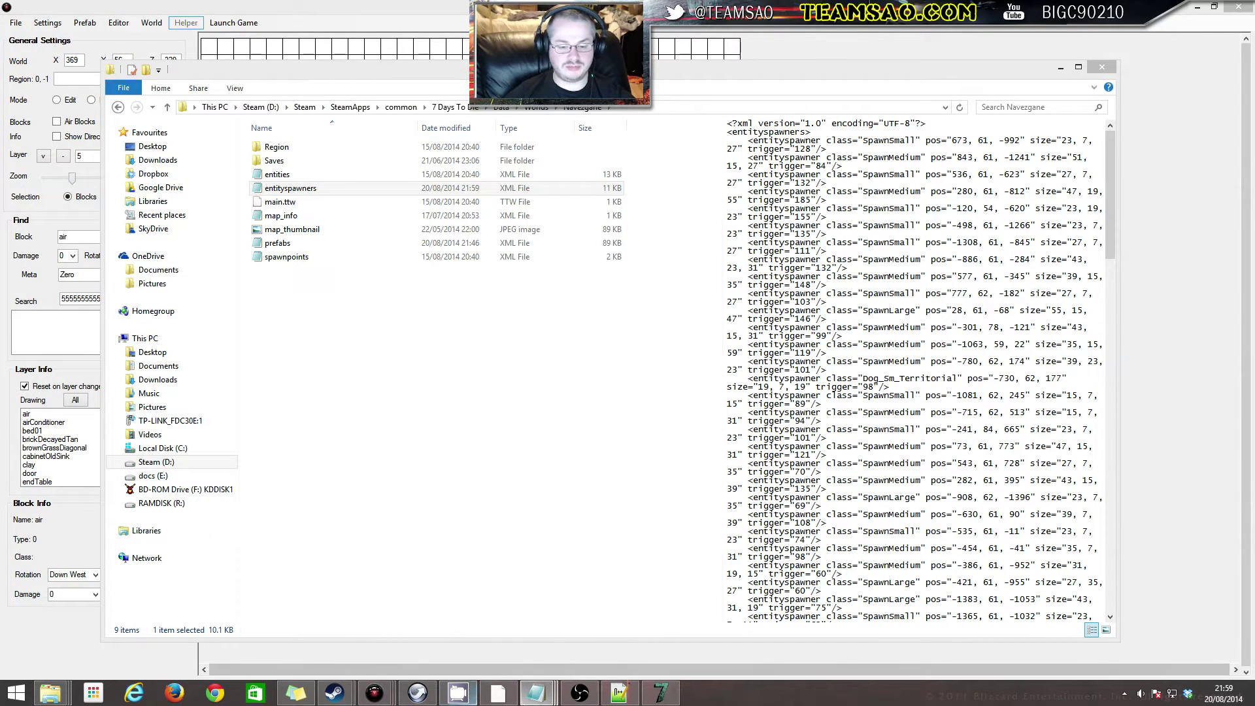
Switch to 7 Days To Die and set up a new Navezgane game with the Adventurer difficulty preset
{"action": "left_click", "coordinate": [660, 692]}
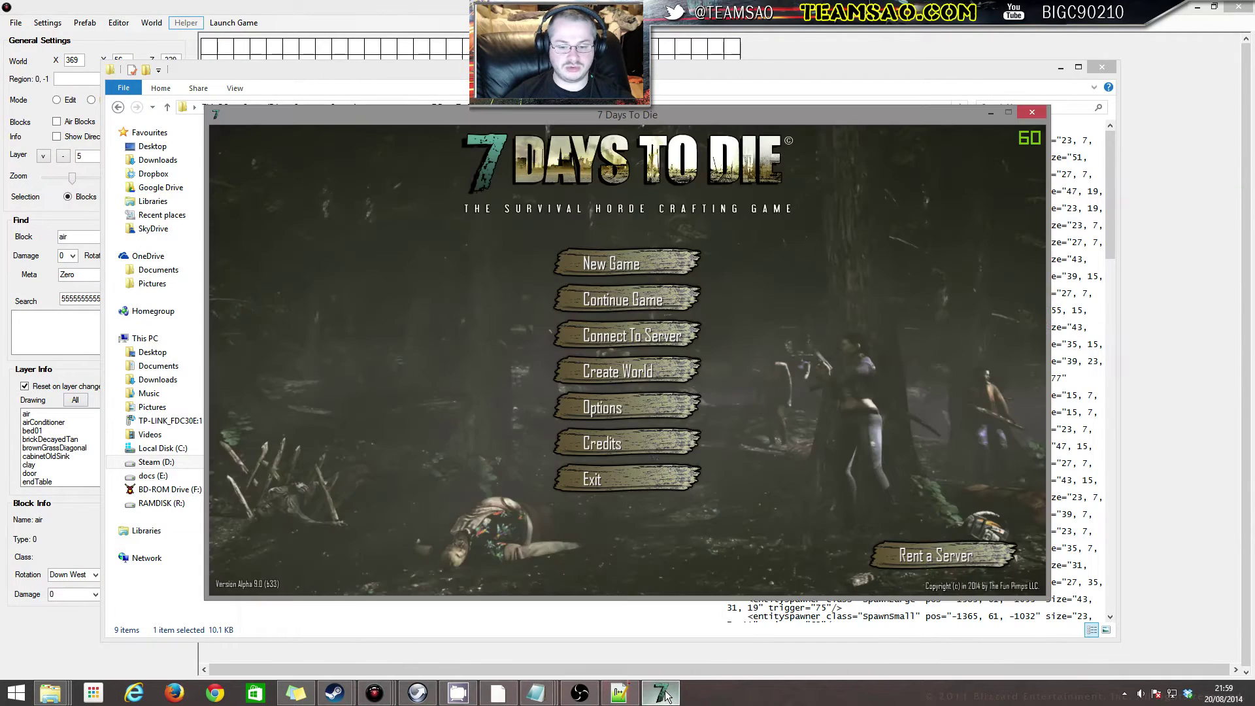
{"action": "left_click", "coordinate": [610, 260]}
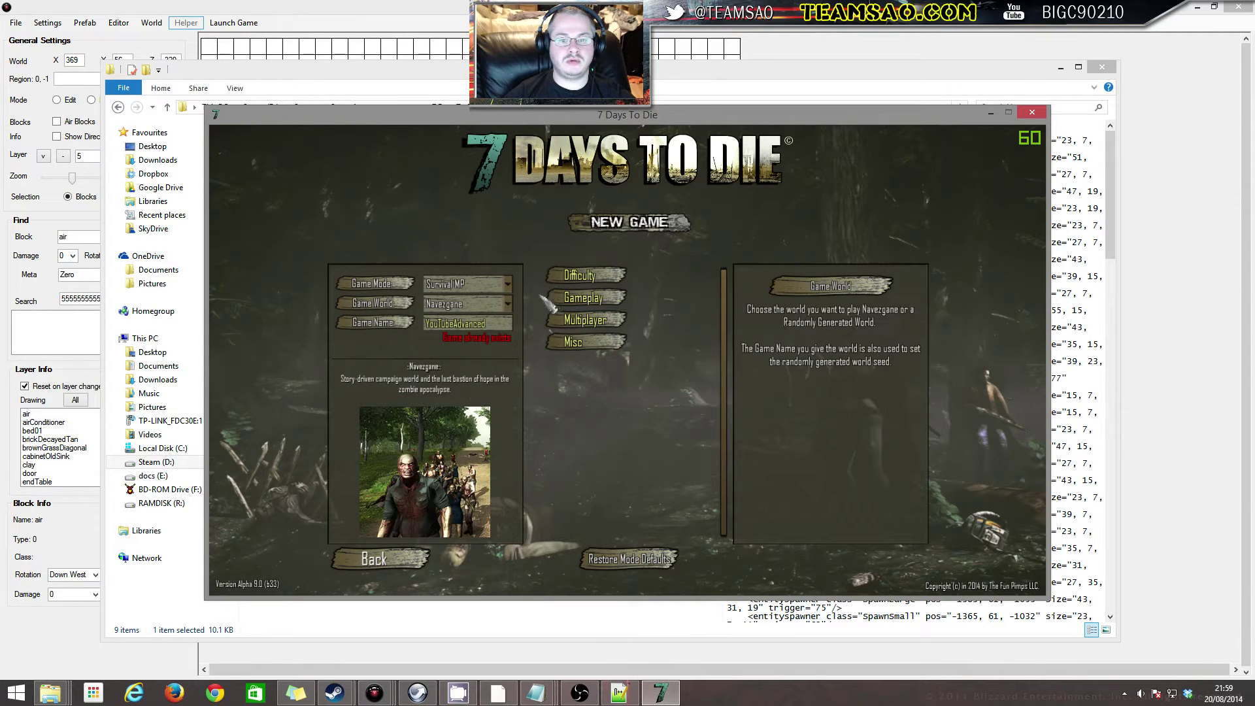
{"action": "left_click", "coordinate": [580, 276]}
{"action": "left_click", "coordinate": [667, 300]}
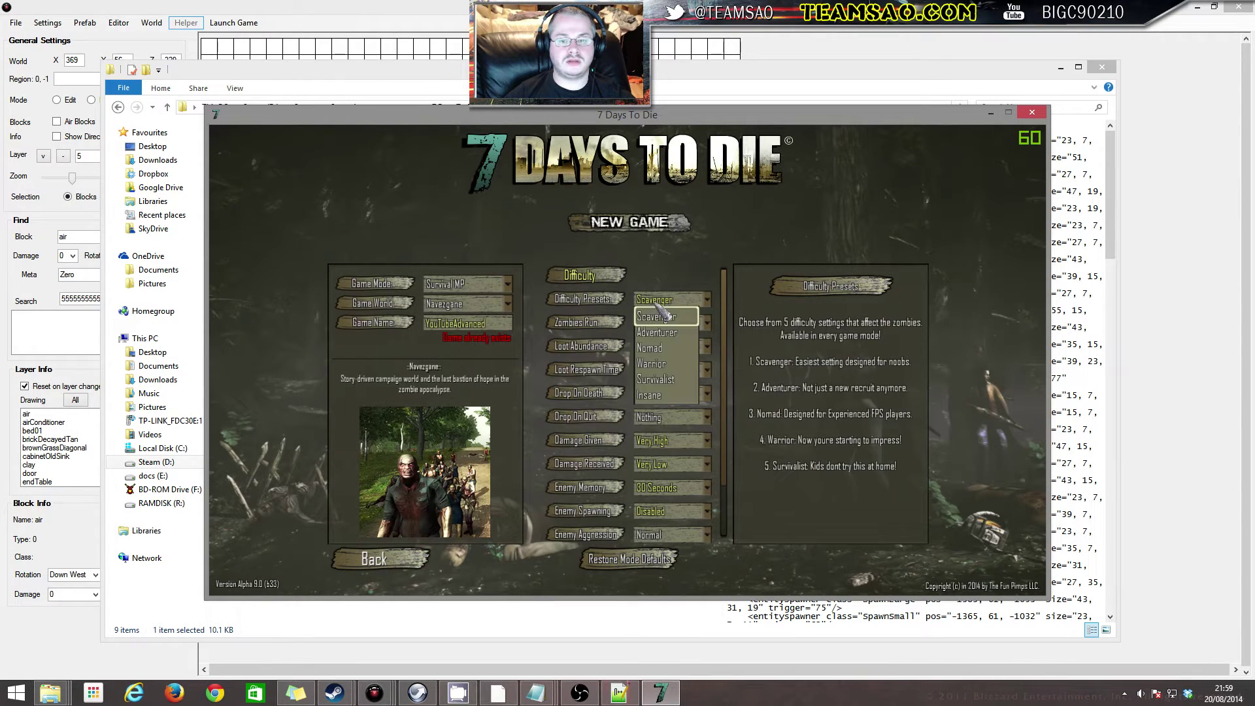
{"action": "left_click", "coordinate": [663, 333]}
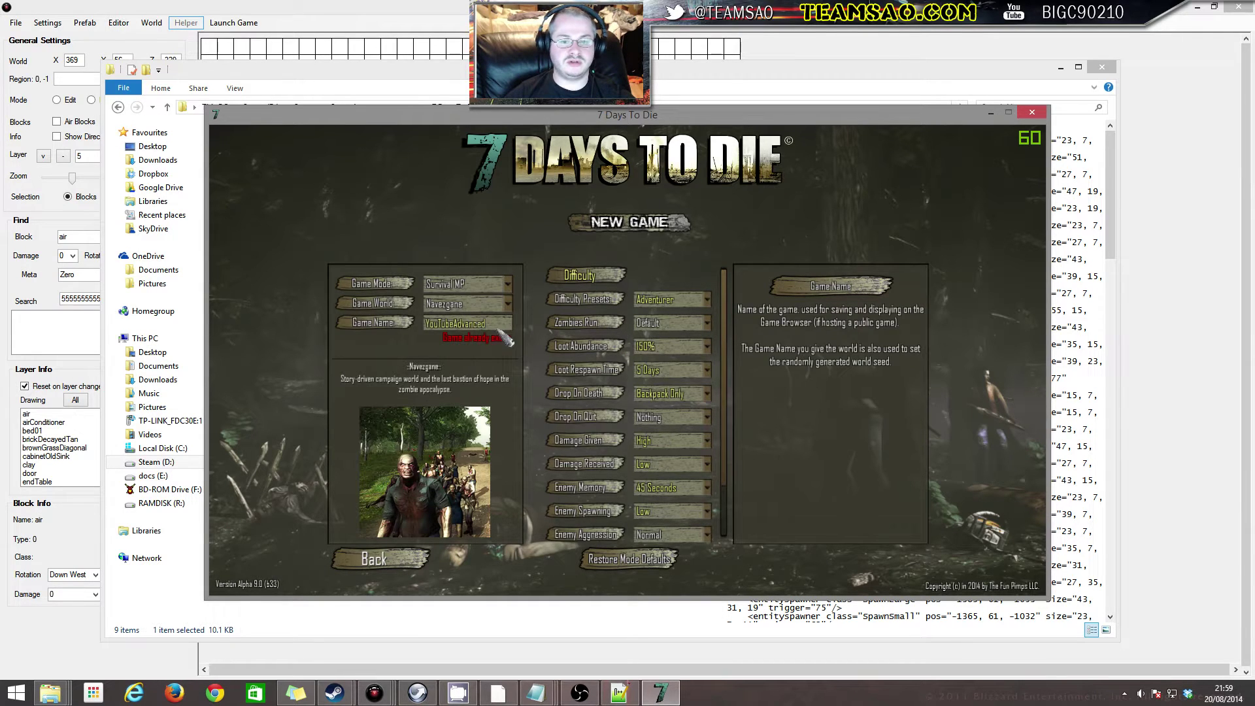
Name the new game YouTubeAdvanced2, start it and enter the world
{"action": "type", "text": "2"}
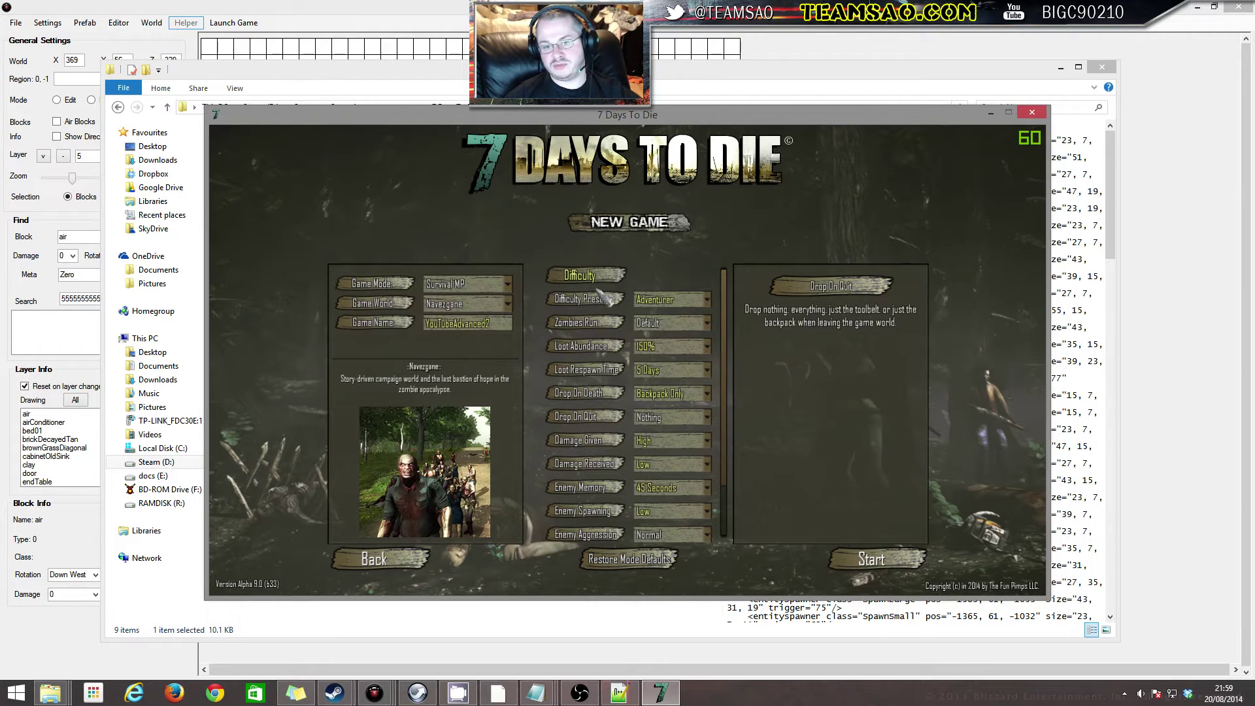
{"action": "left_click", "coordinate": [876, 559]}
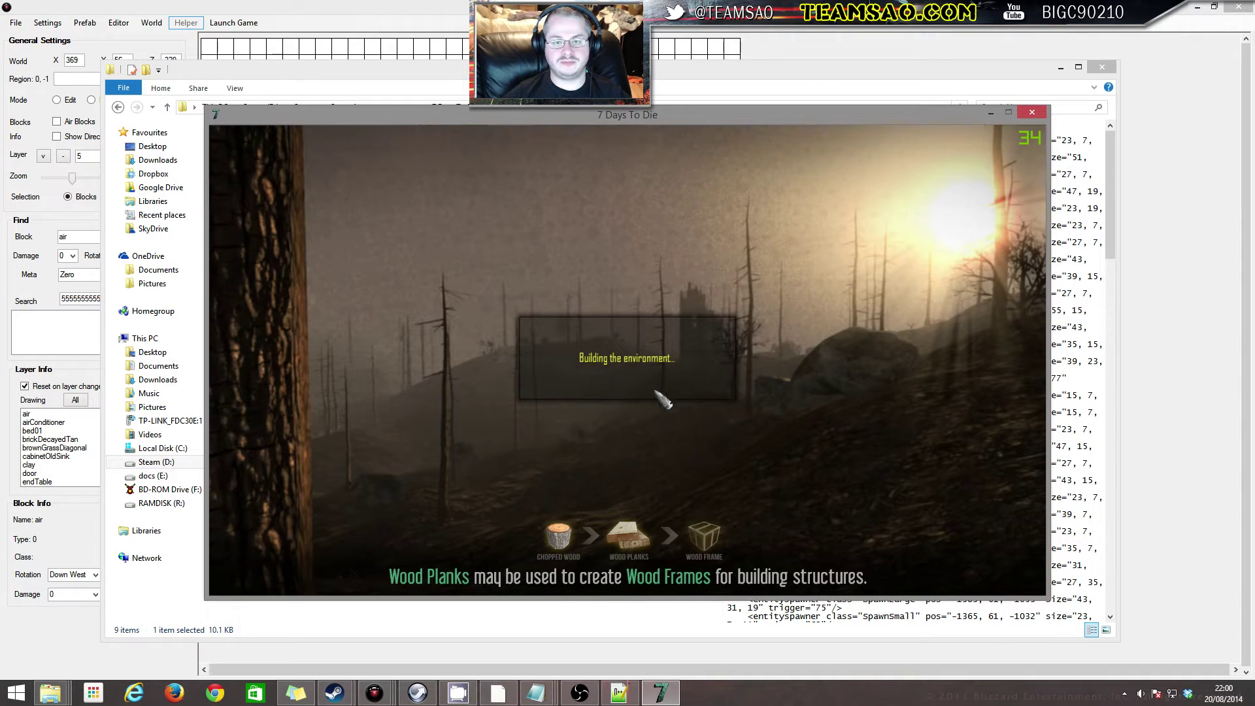
{"action": "key", "text": "Return"}
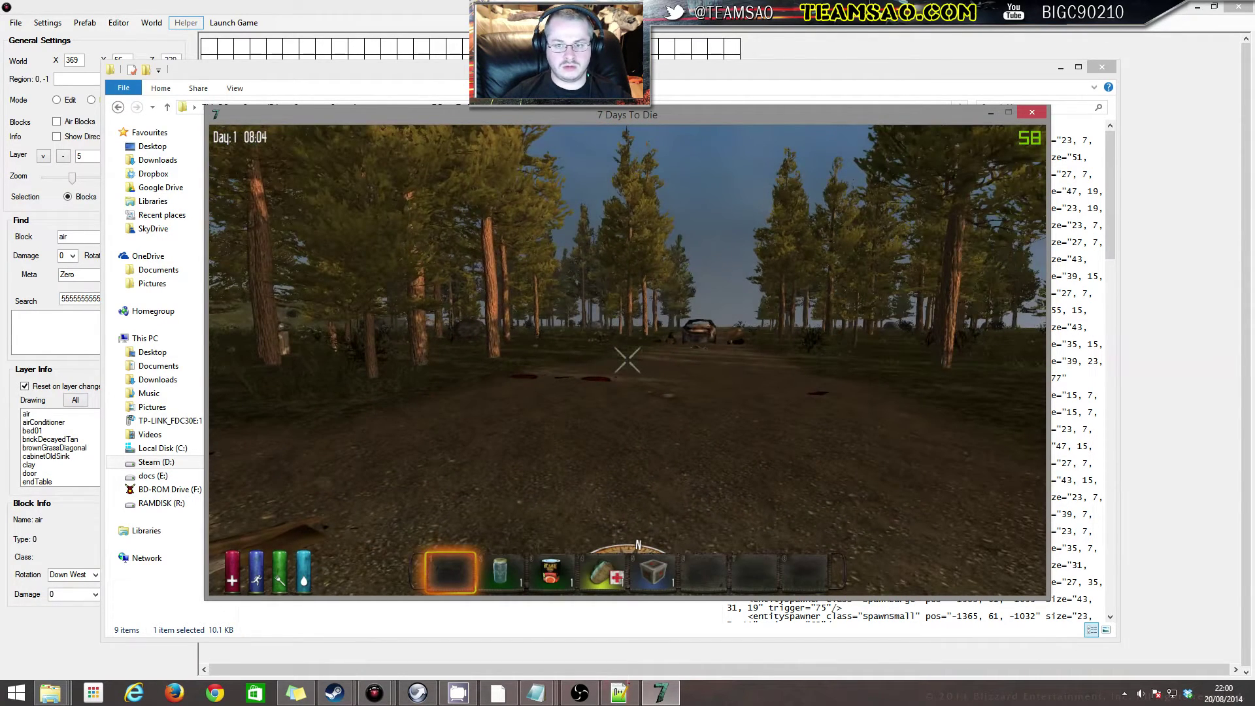
Enable the debug menu with the console command dm and bring up the in-game debug options
{"action": "key", "text": "F1"}
{"action": "type", "text": "dm"}
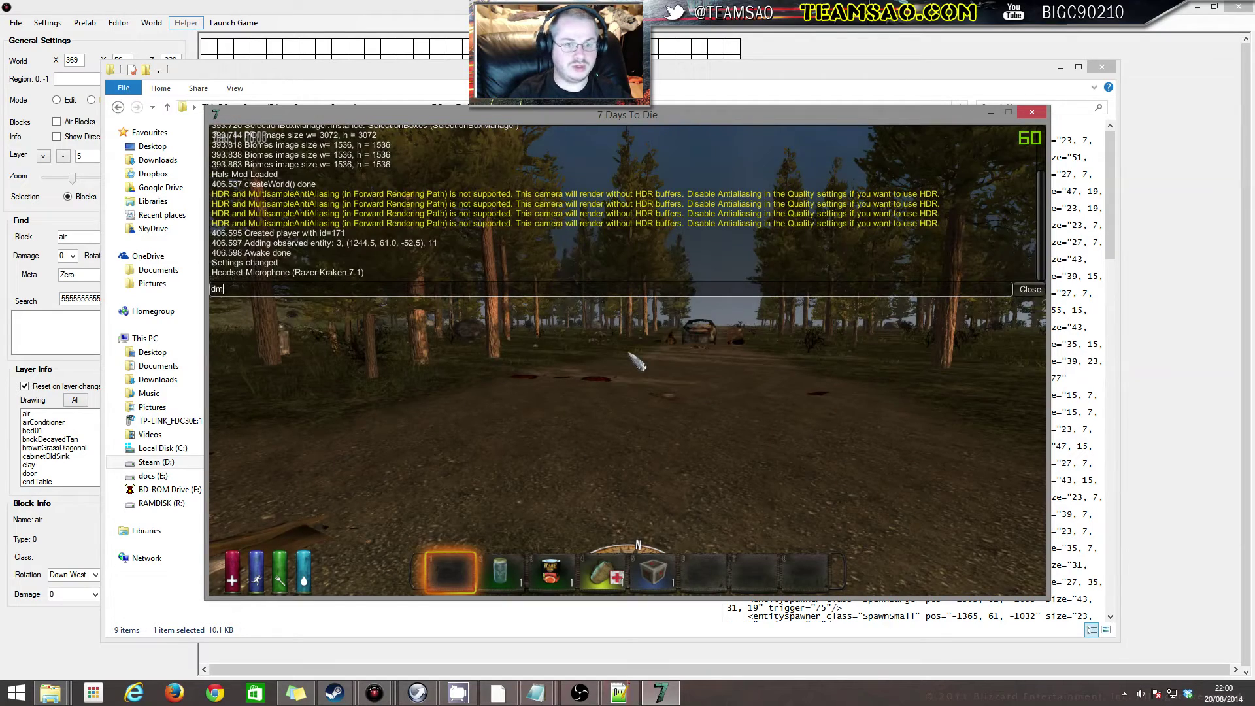
{"action": "key", "text": "Return"}
{"action": "key", "text": "F1"}
{"action": "key", "text": "m"}
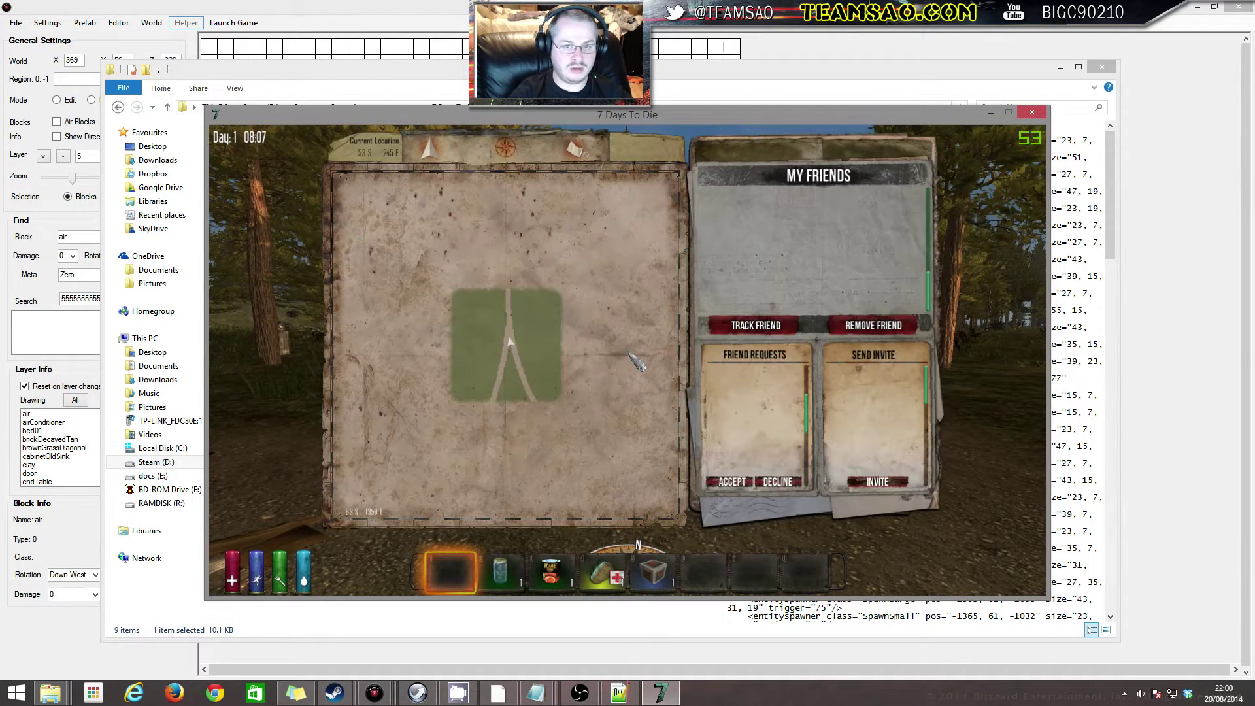
{"action": "key", "text": "F1"}
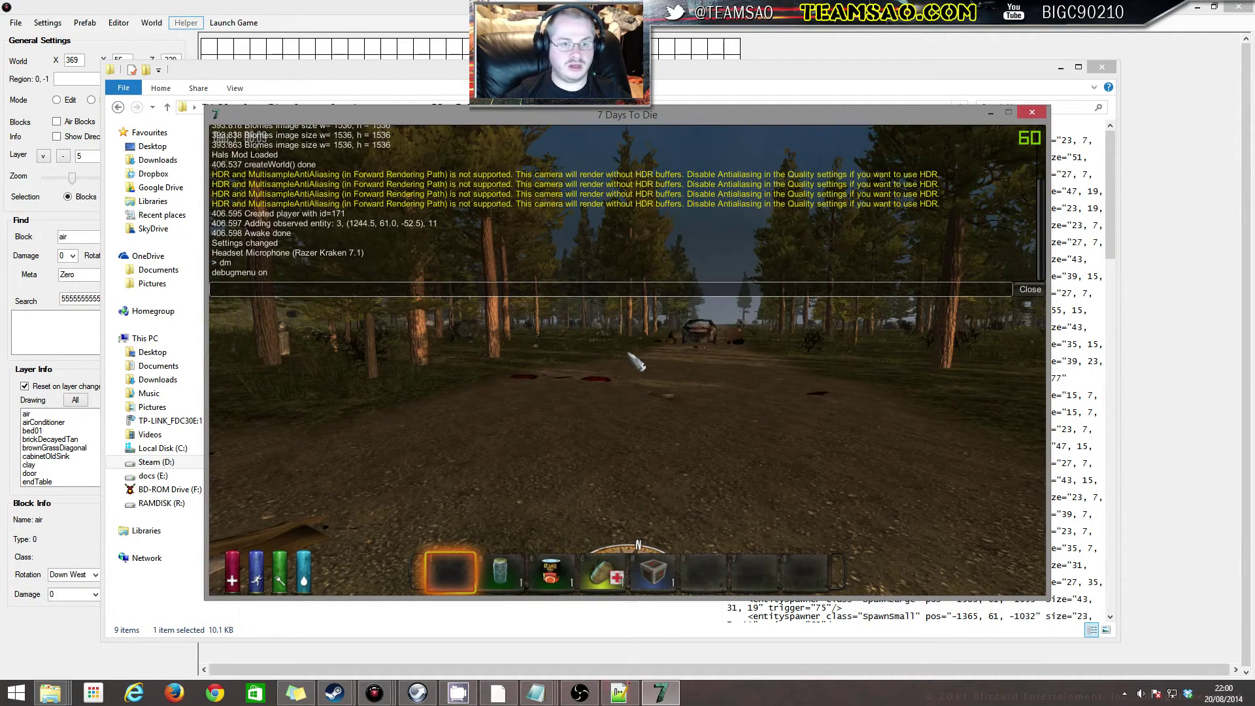
{"action": "key", "text": "F1"}
{"action": "key", "text": "Escape"}
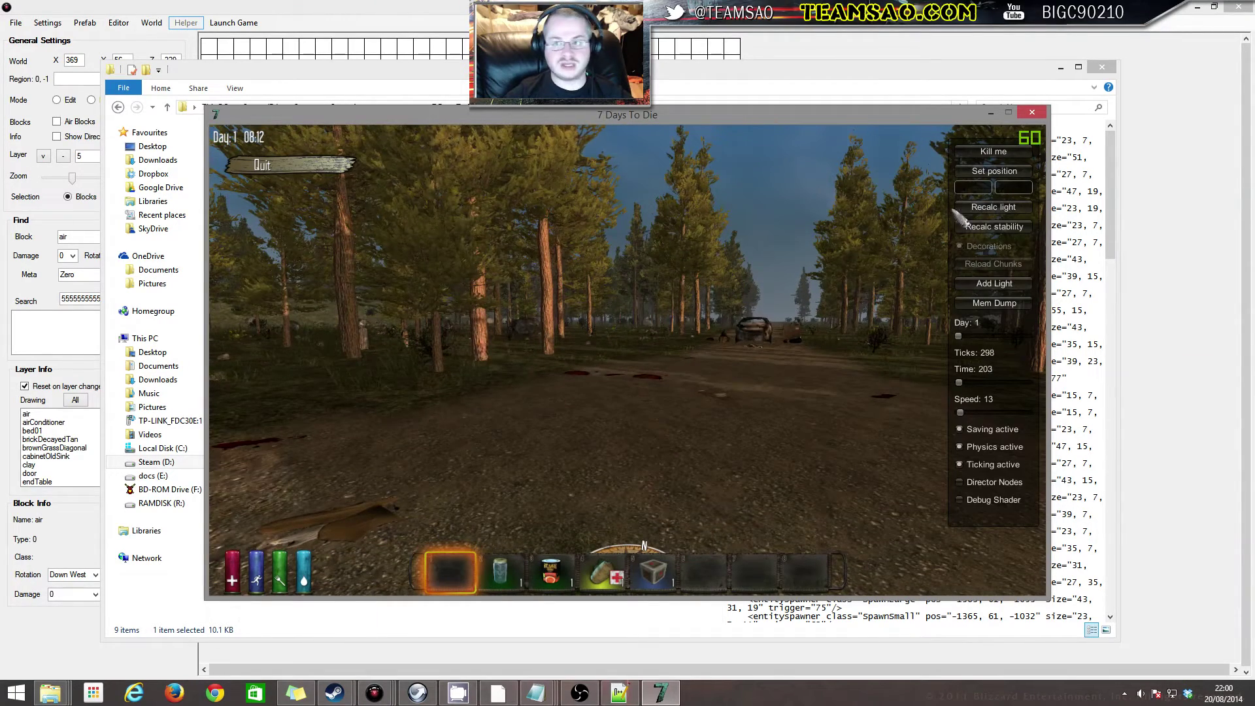
Teleport the player to position 189, 1364 using the debug options
{"action": "left_click", "coordinate": [978, 187]}
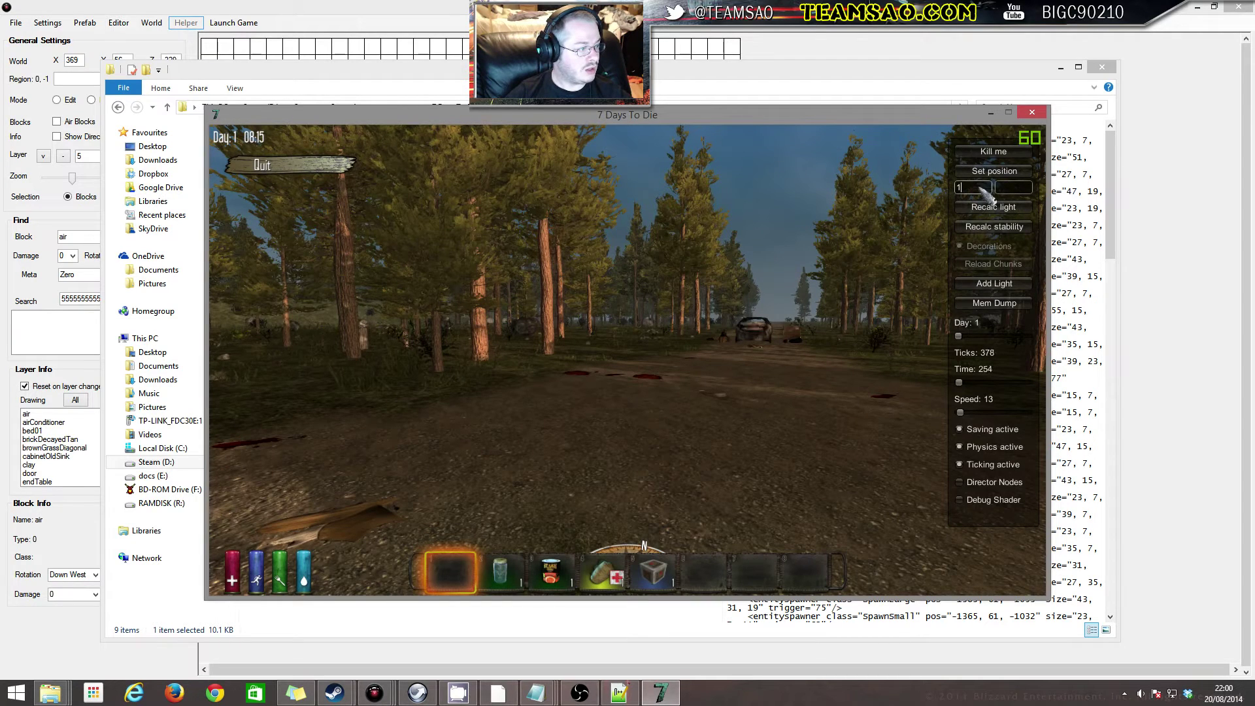
{"action": "type", "text": "189"}
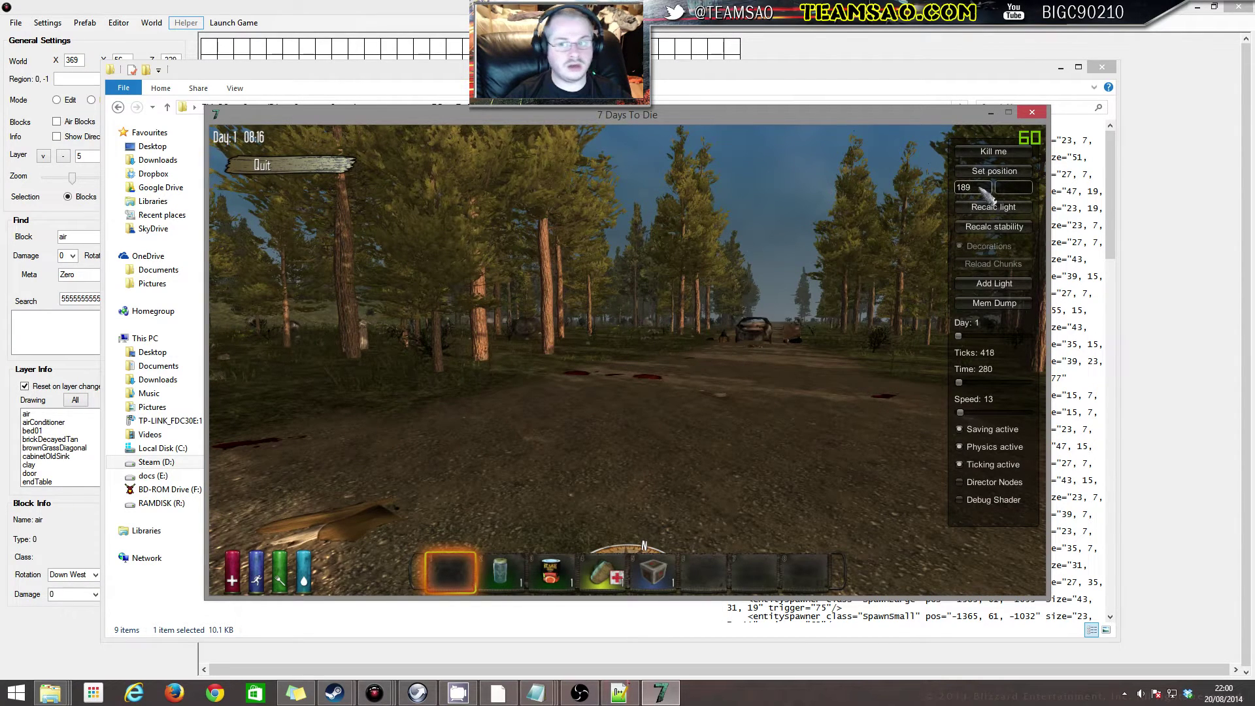
{"action": "left_click", "coordinate": [1013, 187]}
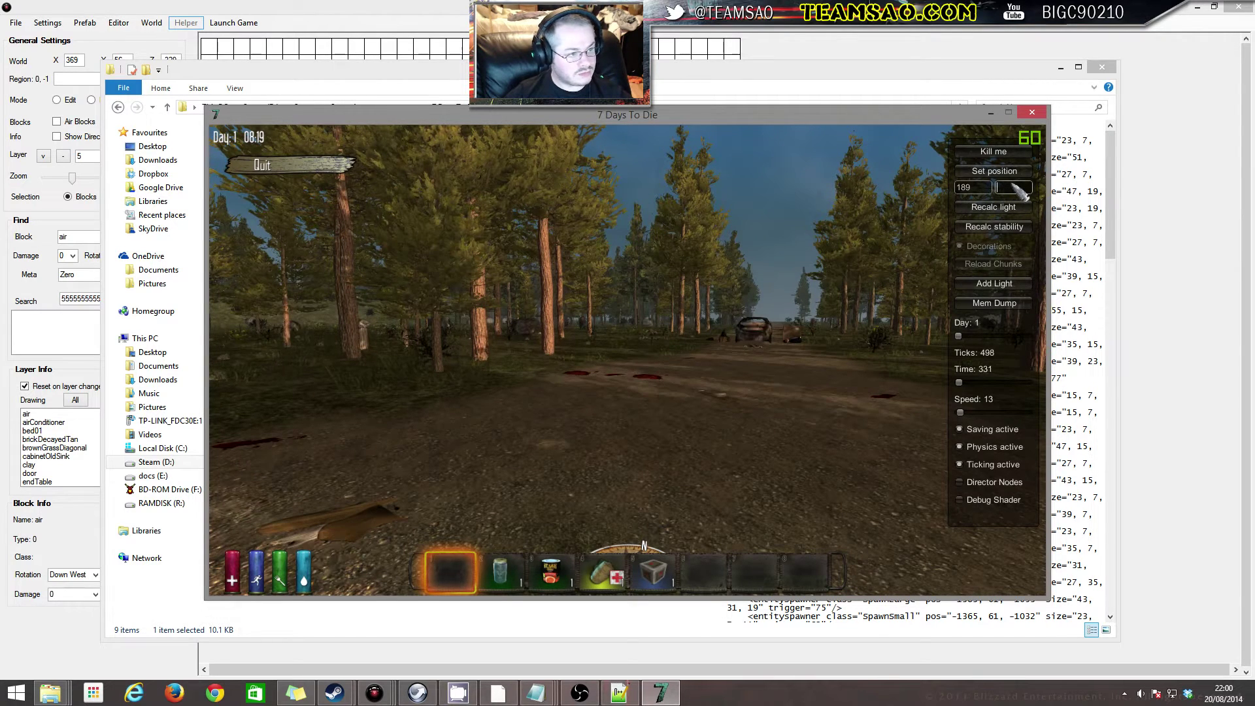
{"action": "type", "text": "136"}
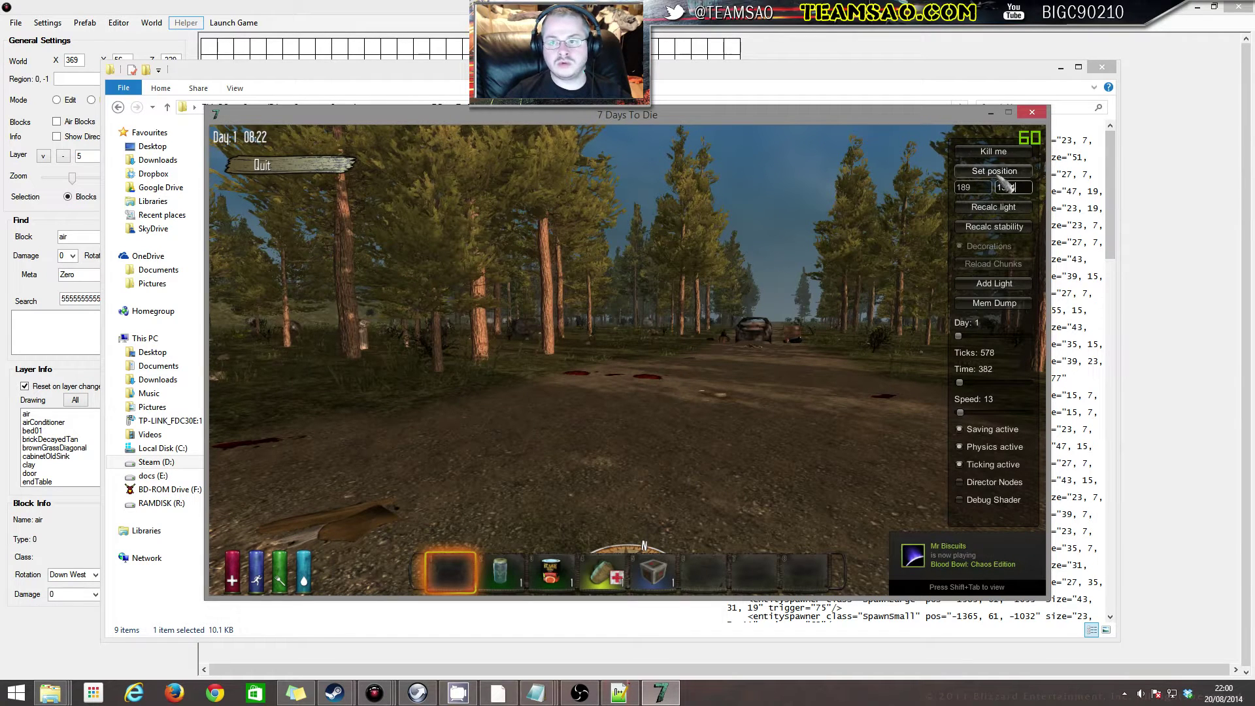
{"action": "left_click", "coordinate": [998, 174]}
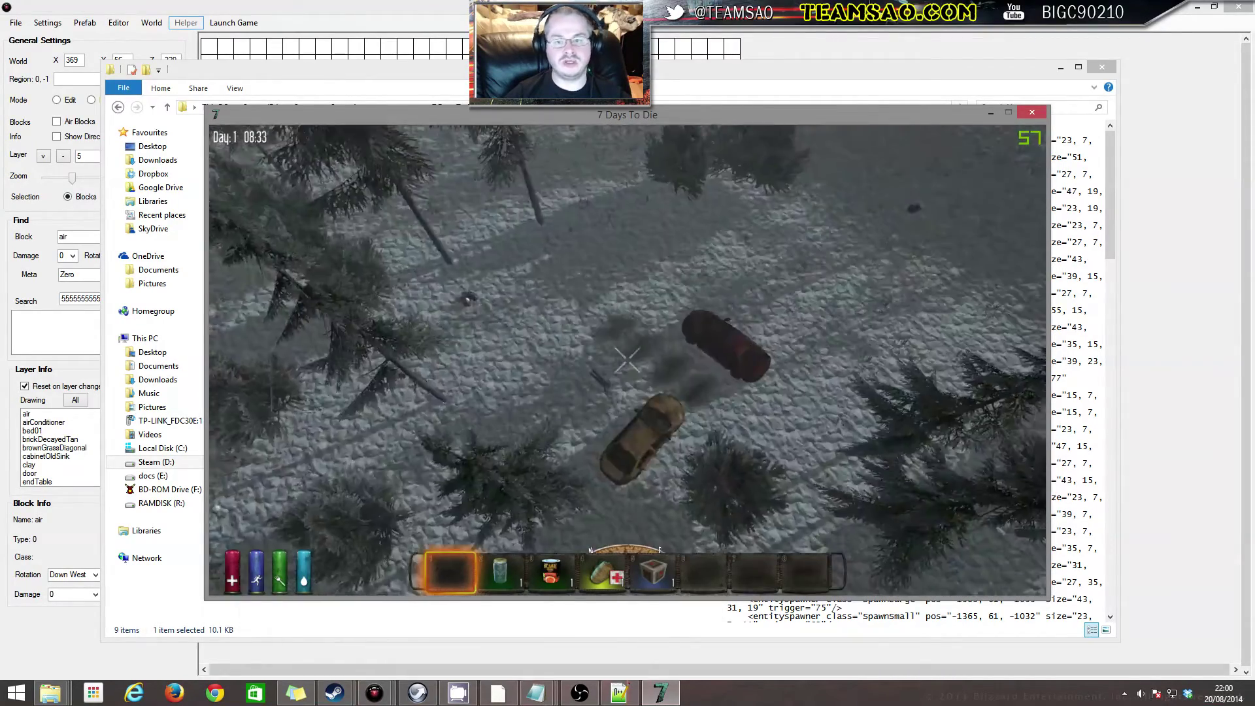
Look around the snowy forest and the two wrecked cars from above at the teleport location
{"action": "key", "text": "Escape"}
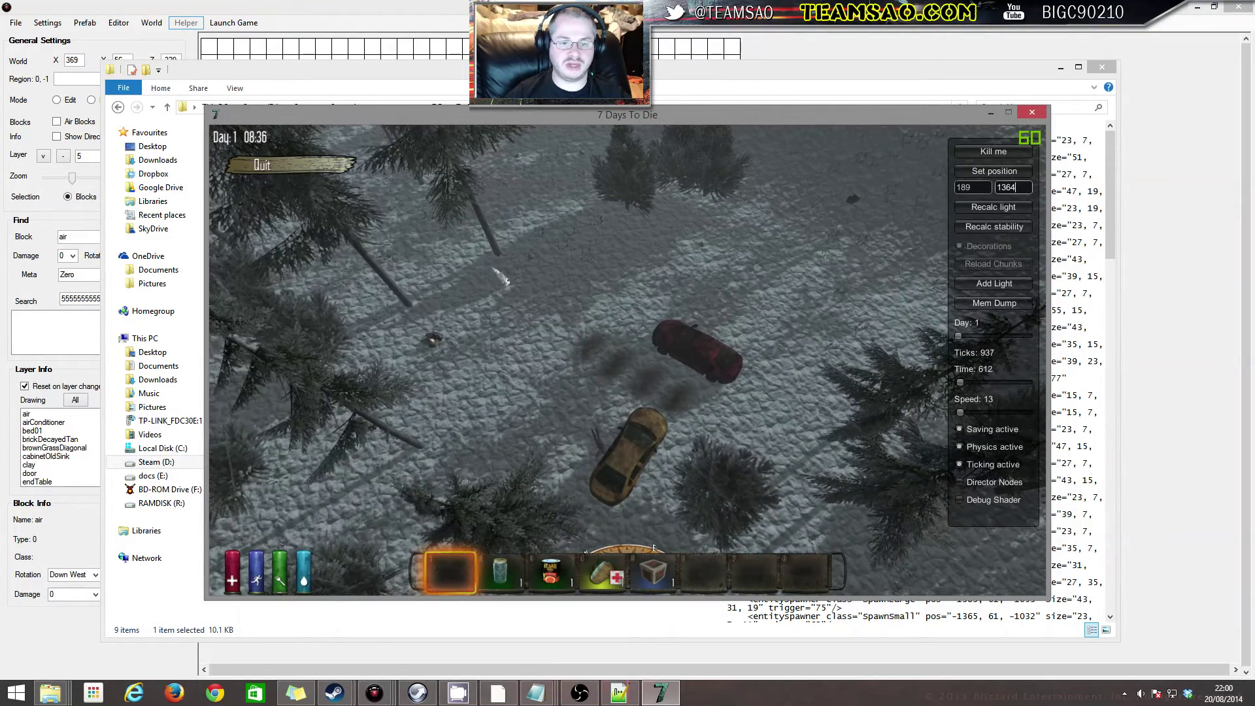
{"action": "key", "text": "Escape"}
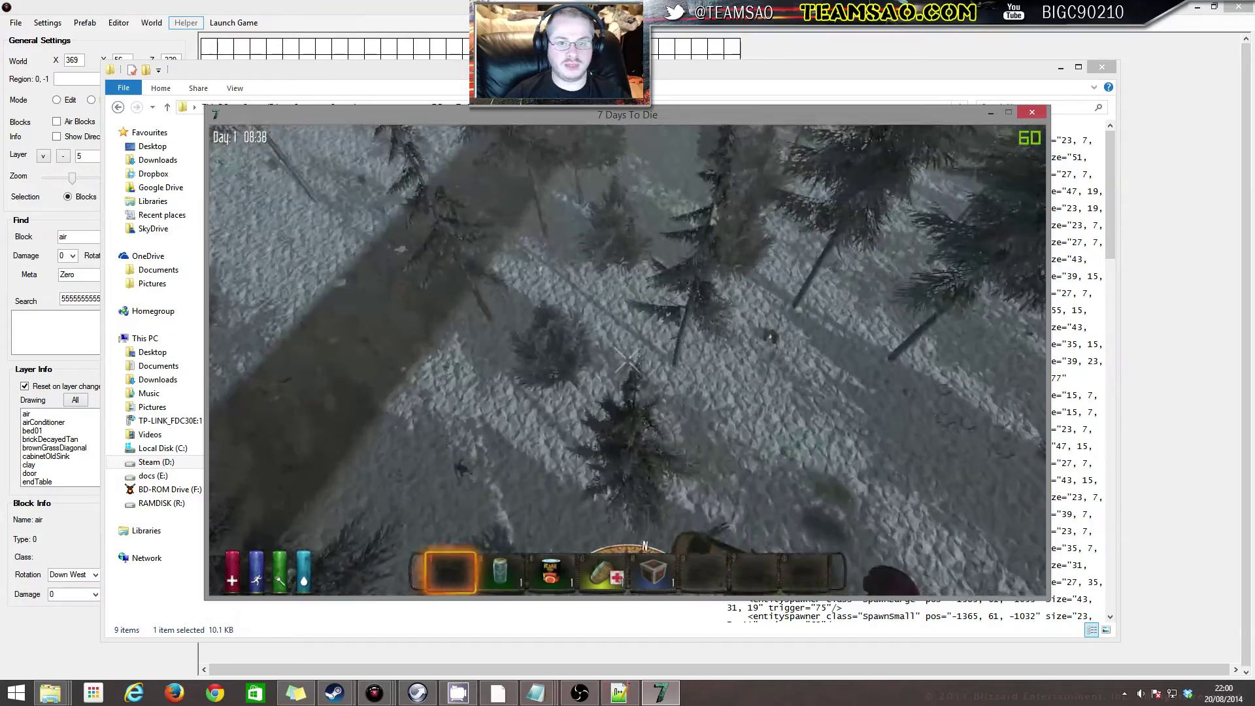
{"action": "key", "text": "s"}
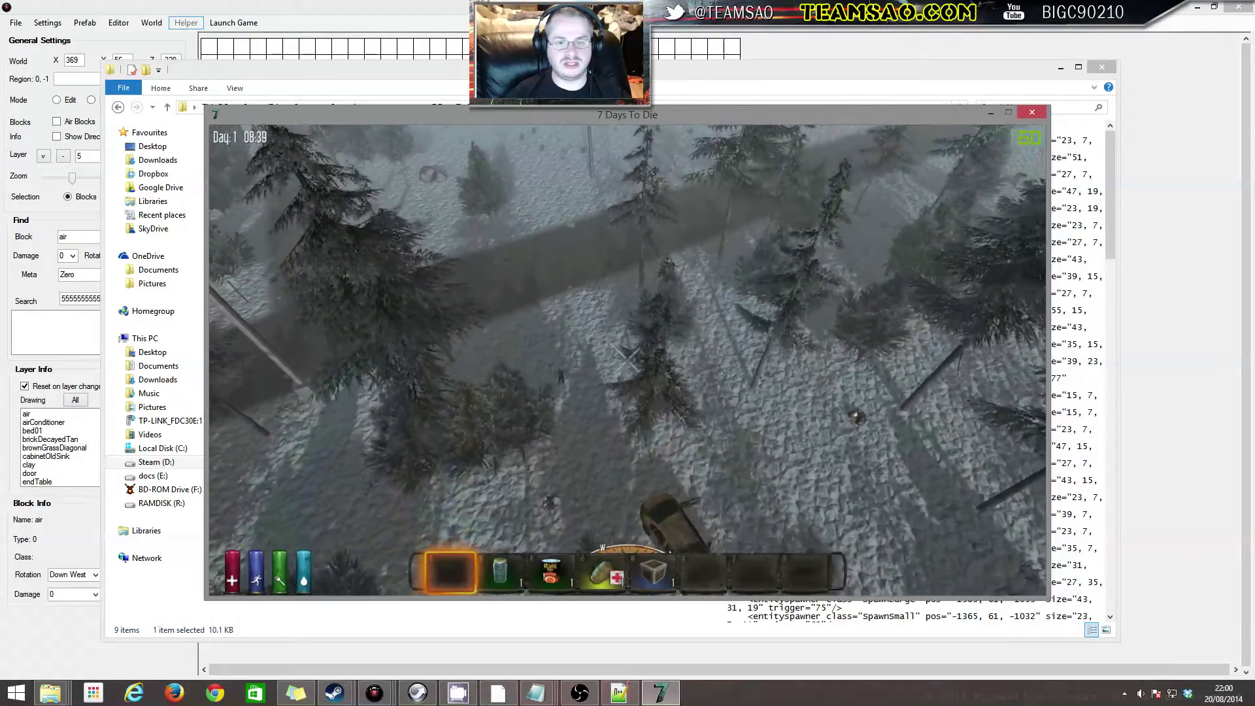
{"action": "key", "text": "s"}
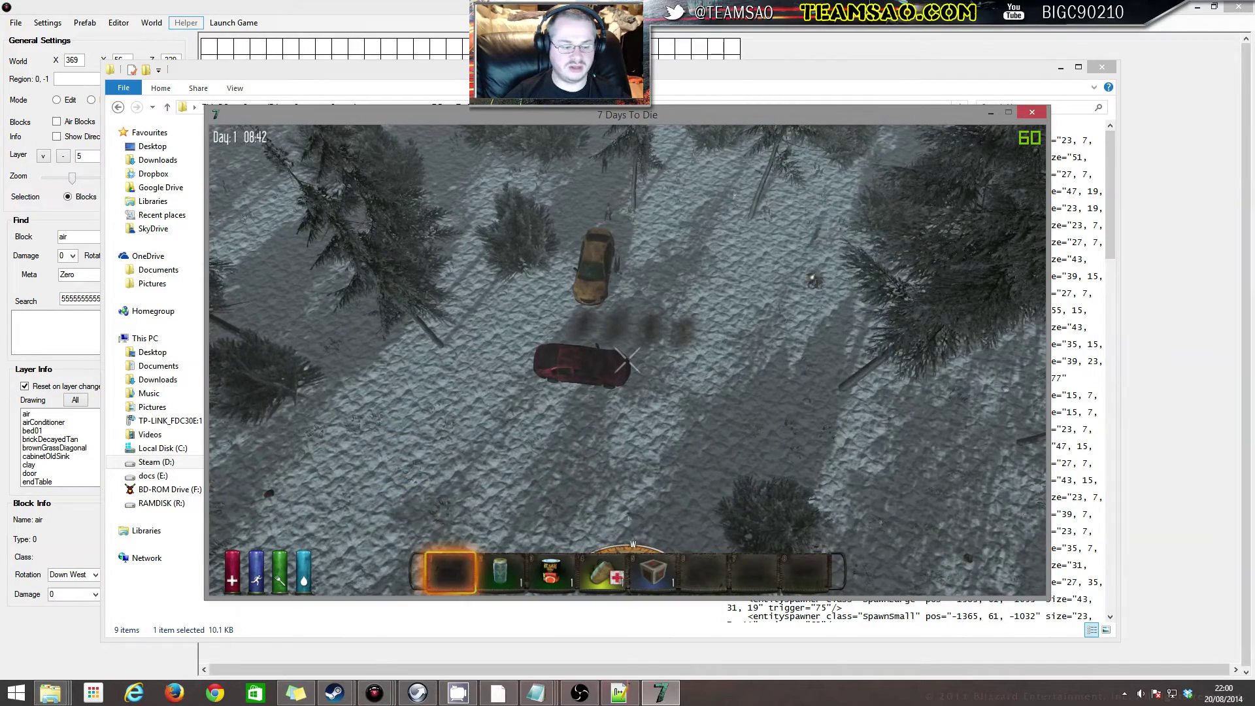
Take a shotgun from the creative item list, place it in the sixth hotbar slot and equip it
{"action": "key", "text": "u"}
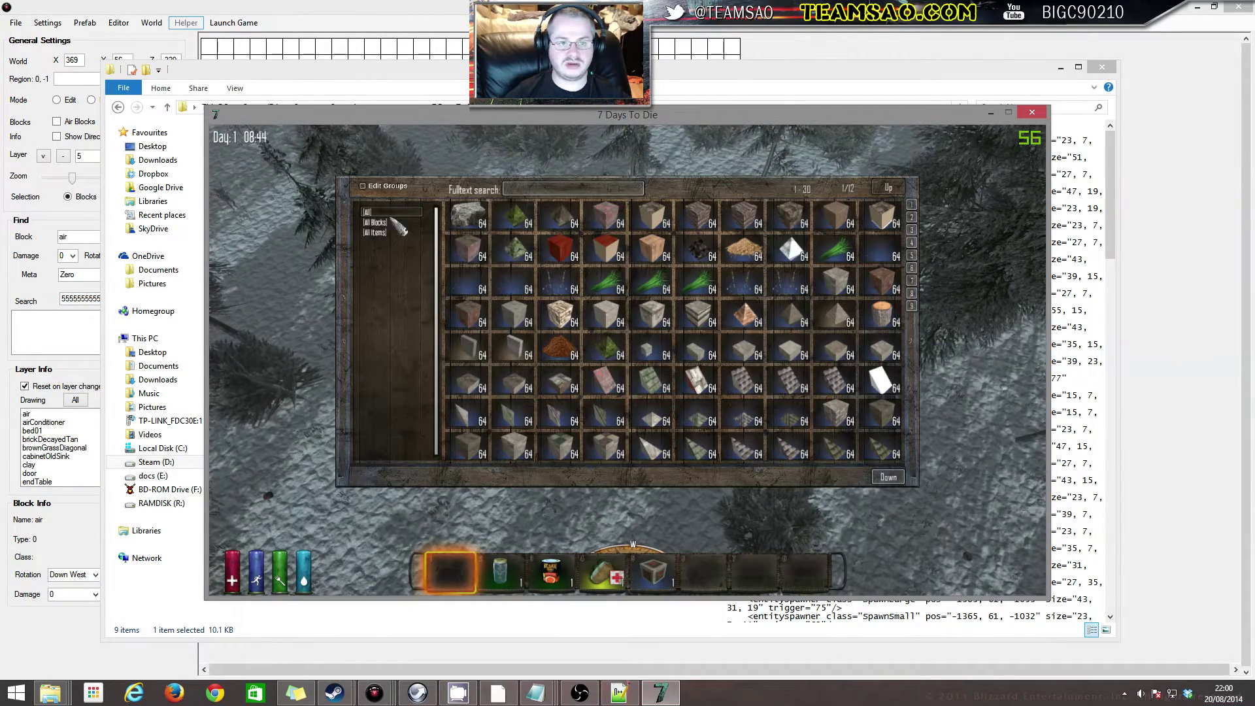
{"action": "left_click", "coordinate": [548, 189]}
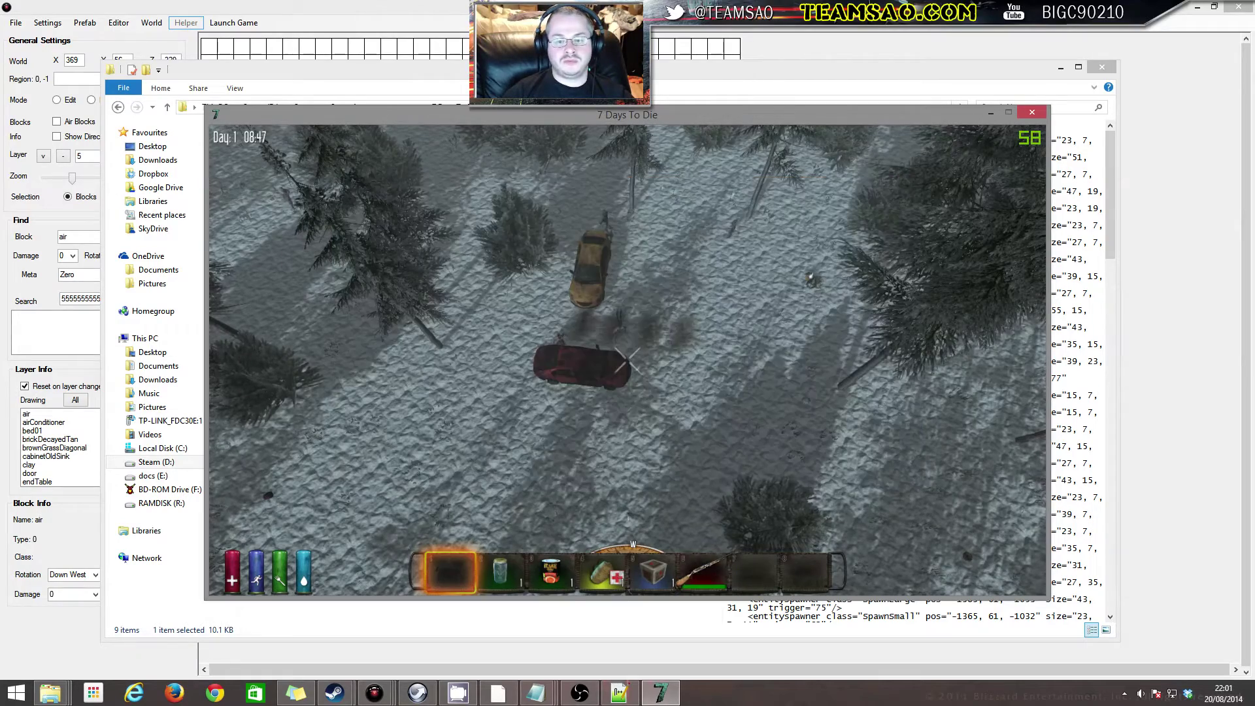
{"action": "key", "text": "6"}
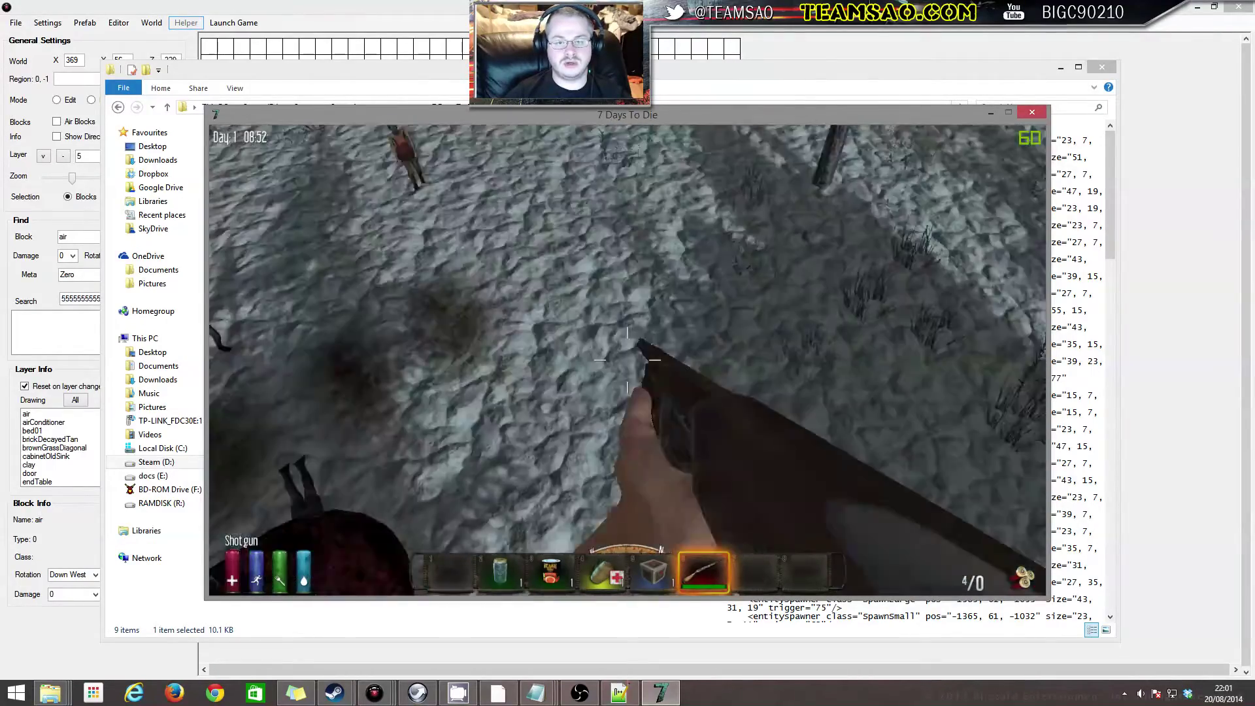
Fire the shotgun at the zombies around the two wrecked cars until its four rounds are spent
{"action": "left_click", "coordinate": [628, 359]}
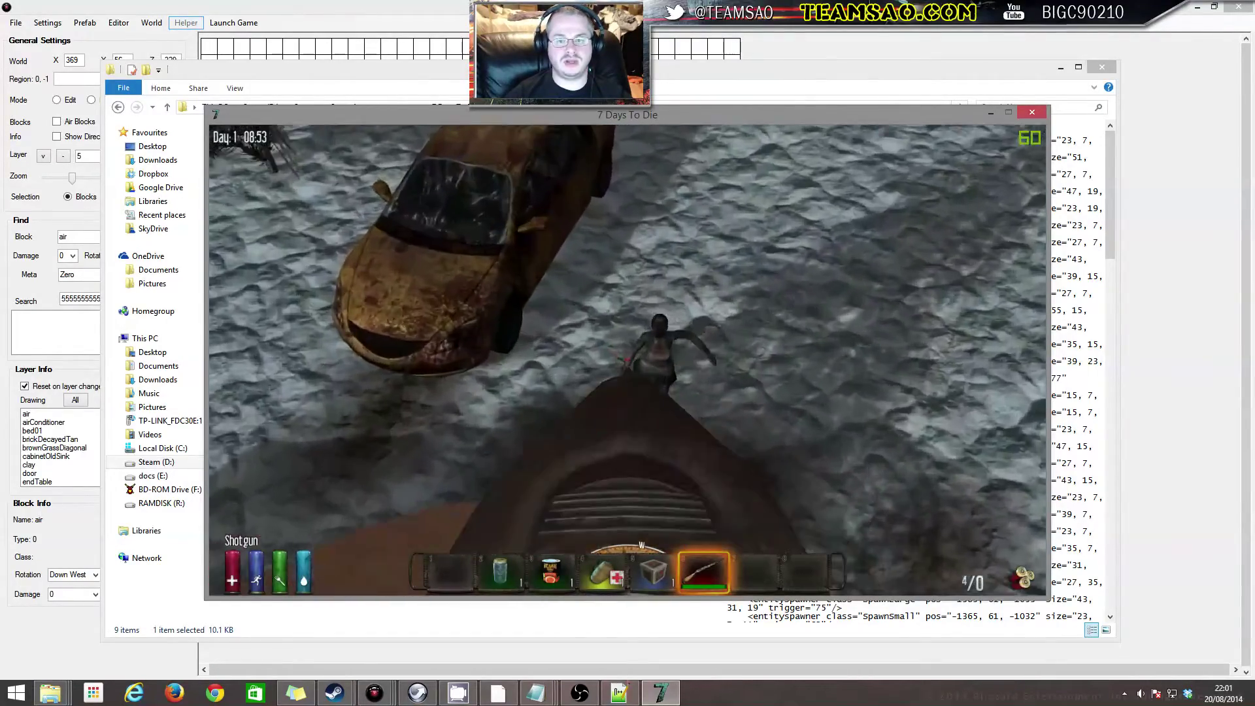
{"action": "left_click", "coordinate": [627, 360]}
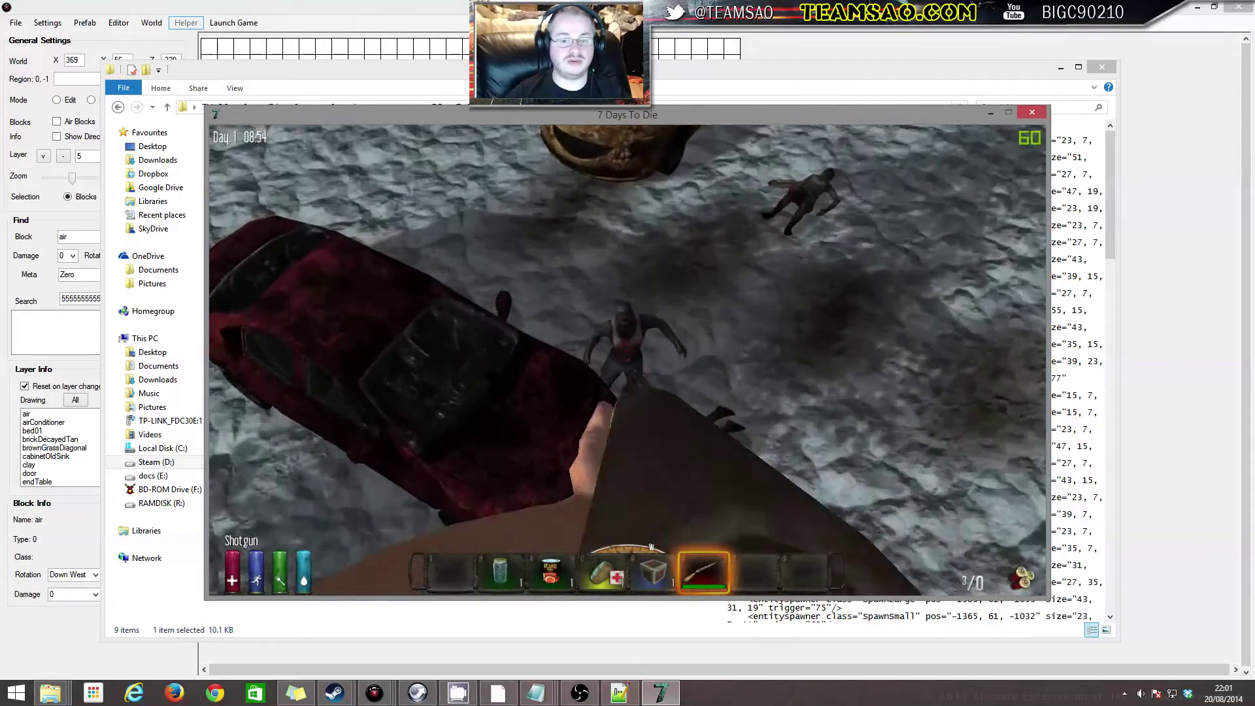
{"action": "left_click", "coordinate": [628, 360]}
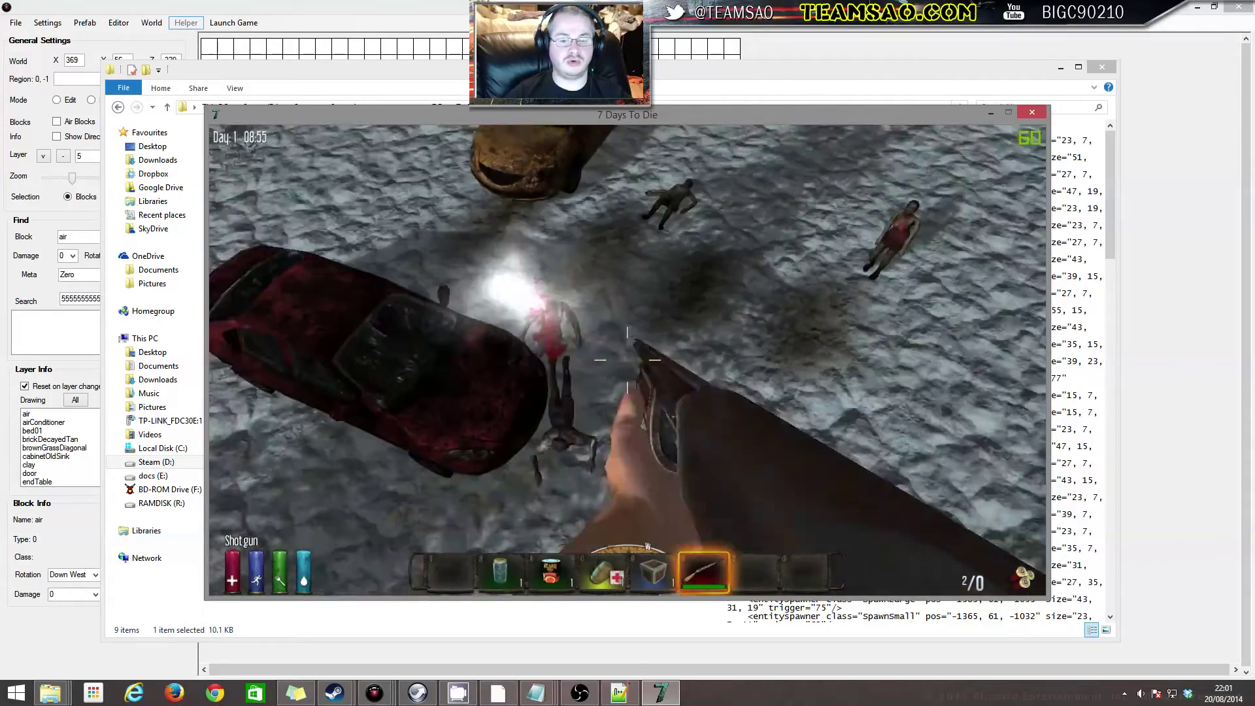
{"action": "left_click", "coordinate": [627, 360]}
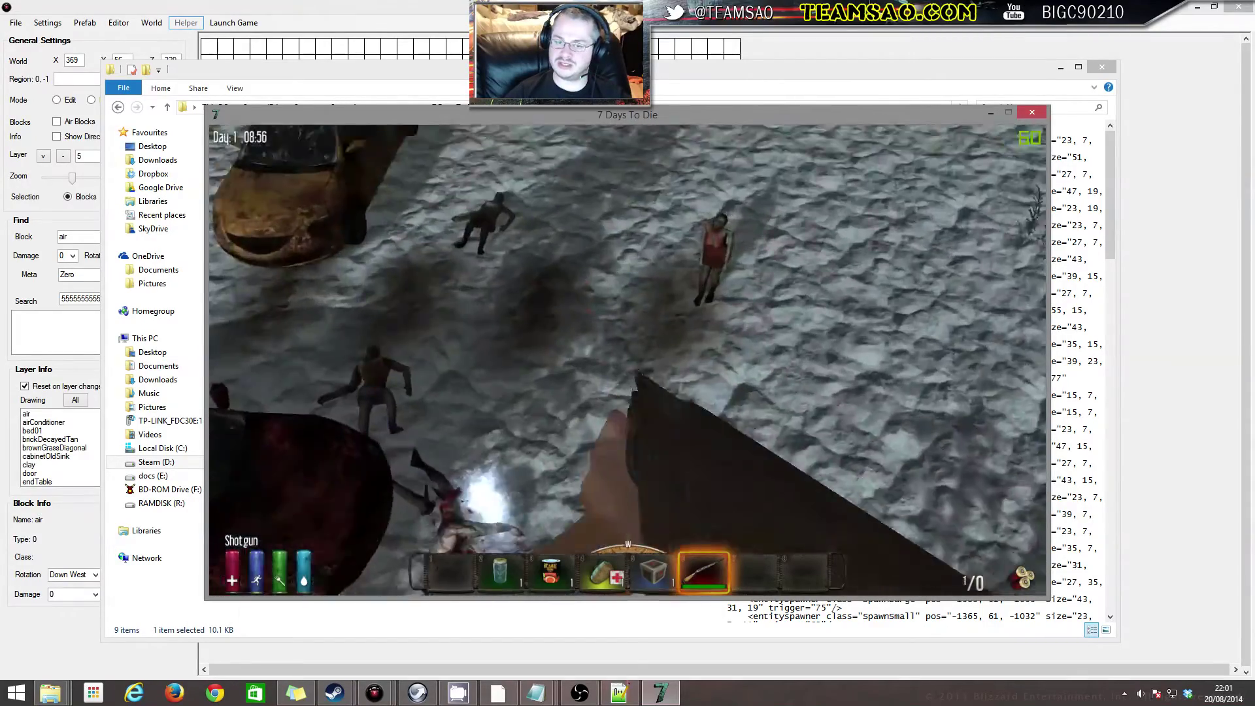
{"action": "left_click", "coordinate": [627, 359]}
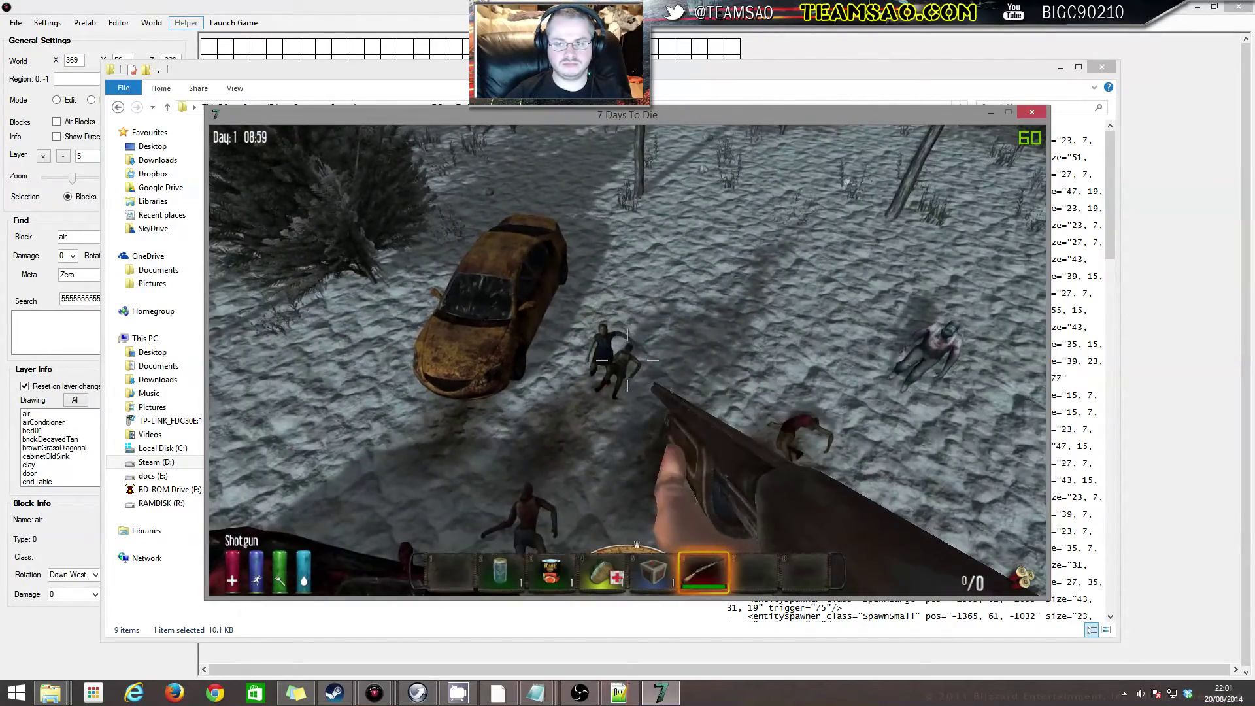
Switch to the entityspawners file in Notepad and highlight the SpawnSnowMedium class of the spawner at 444, 81, 1237
{"action": "key", "text": "Escape"}
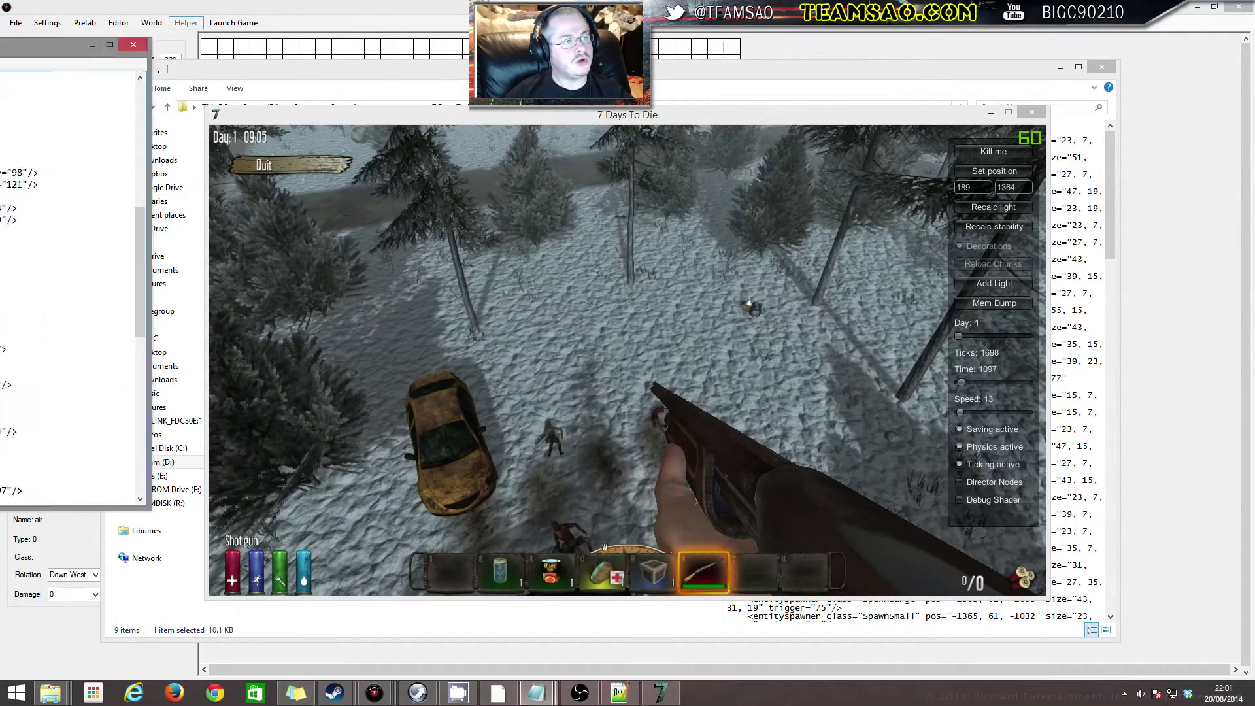
{"action": "left_click_drag", "start_coordinate": [0, 44], "coordinate": [744, 96]}
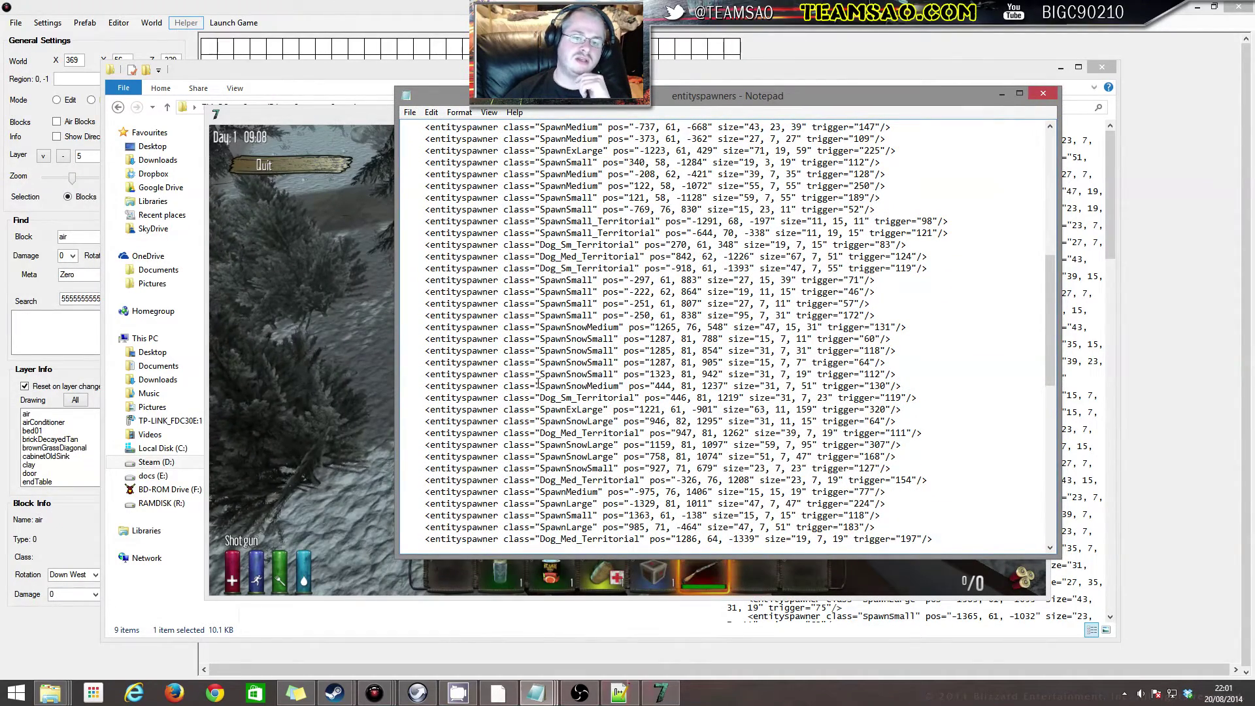
{"action": "left_click_drag", "start_coordinate": [536, 384], "coordinate": [605, 386]}
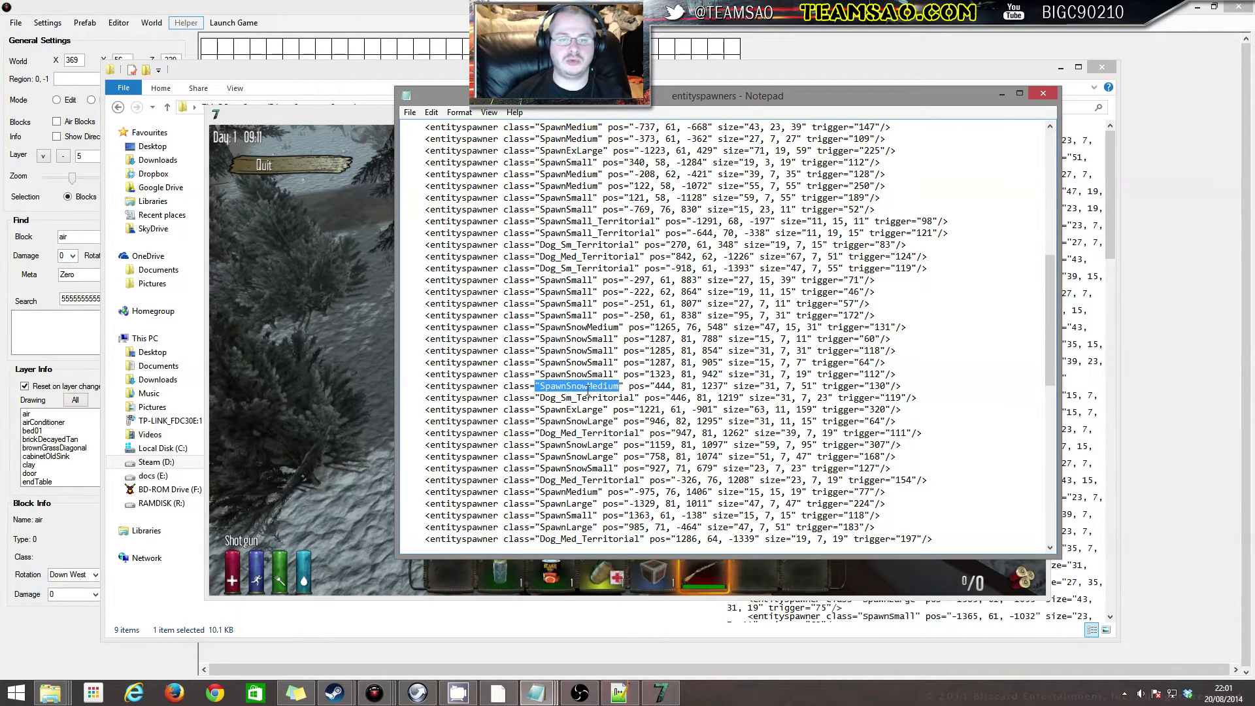
{"action": "key", "text": "alt+Tab"}
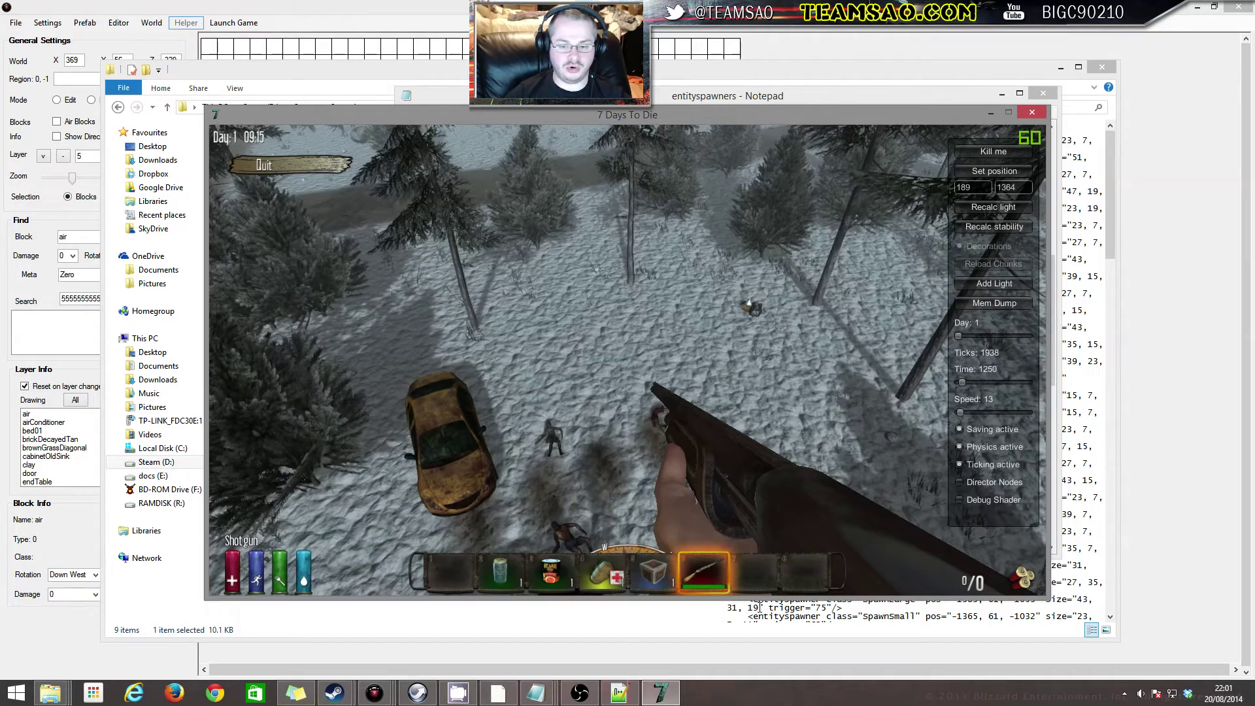
Bring the entityspawners file back up and check the SpawnSmall entry at position 189,74,1364 at its end
{"action": "left_click", "coordinate": [1113, 226]}
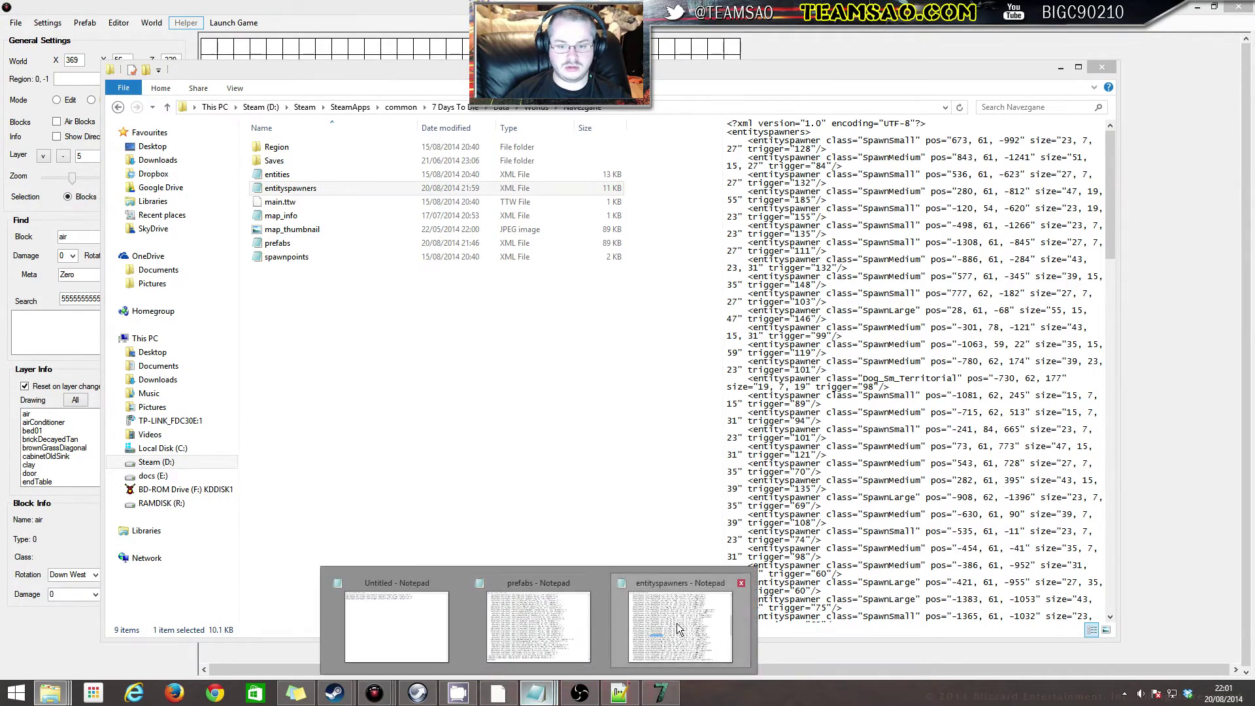
{"action": "left_click", "coordinate": [702, 621]}
{"action": "scroll", "coordinate": [697, 429], "scroll_direction": "down", "scroll_amount": 14}
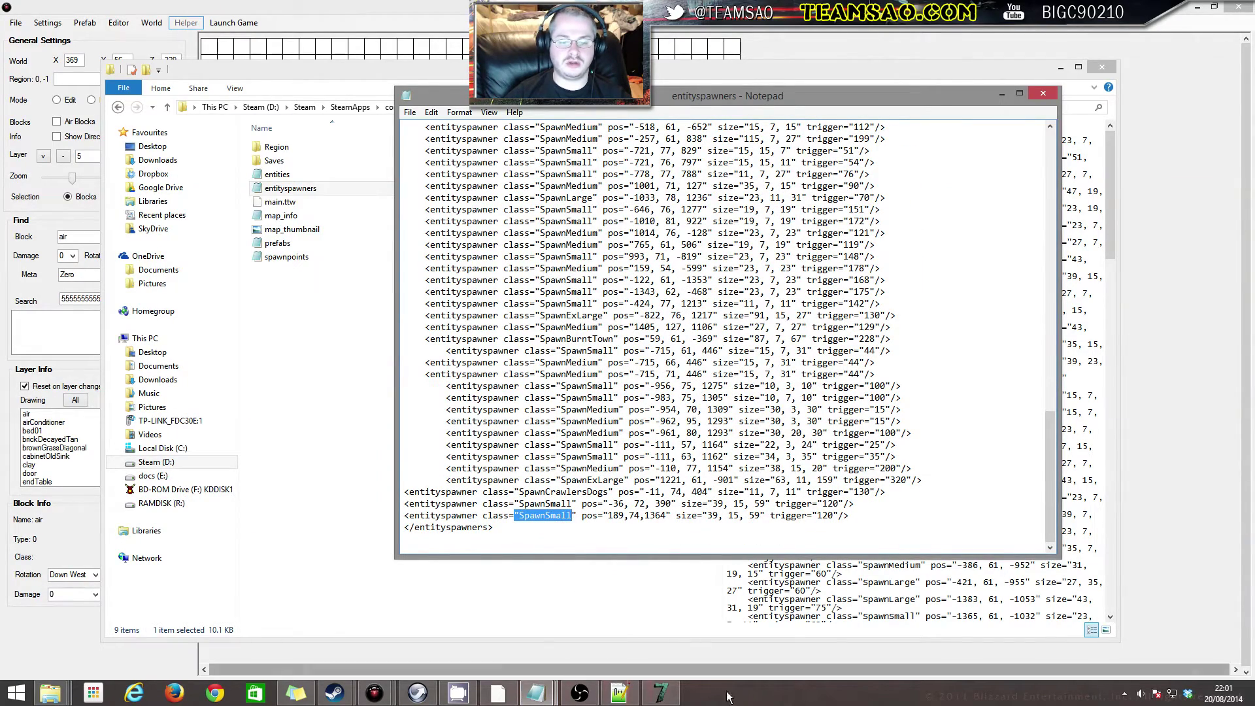
{"action": "left_click", "coordinate": [660, 693]}
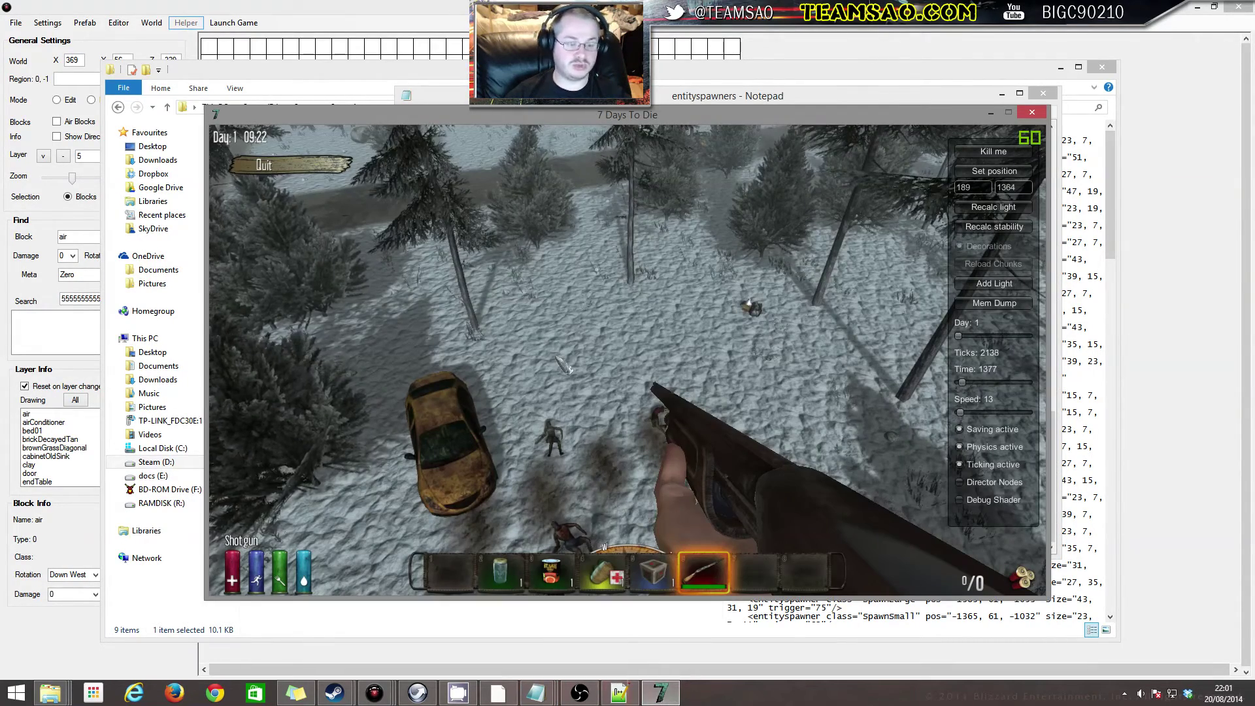
Watch the zombies around the wrecked cars in the game, and recheck the added spawner entry in the entityspawners file
{"action": "key", "text": "Escape"}
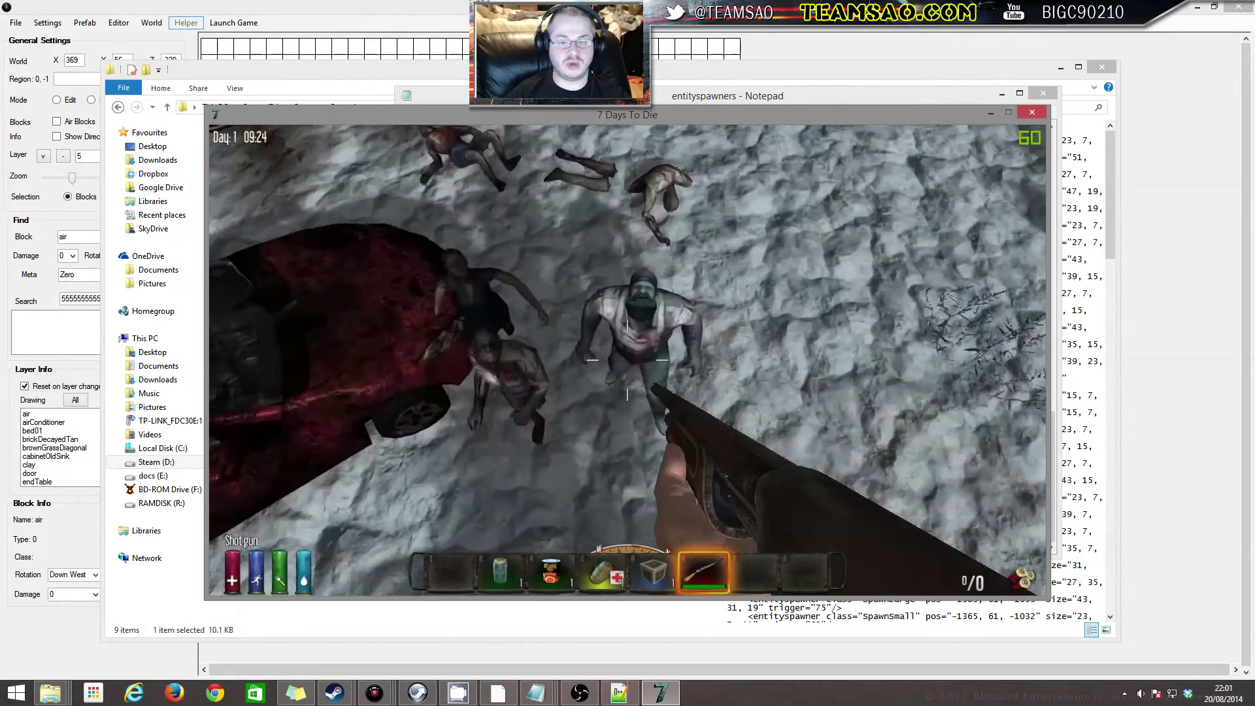
{"action": "key", "text": "s"}
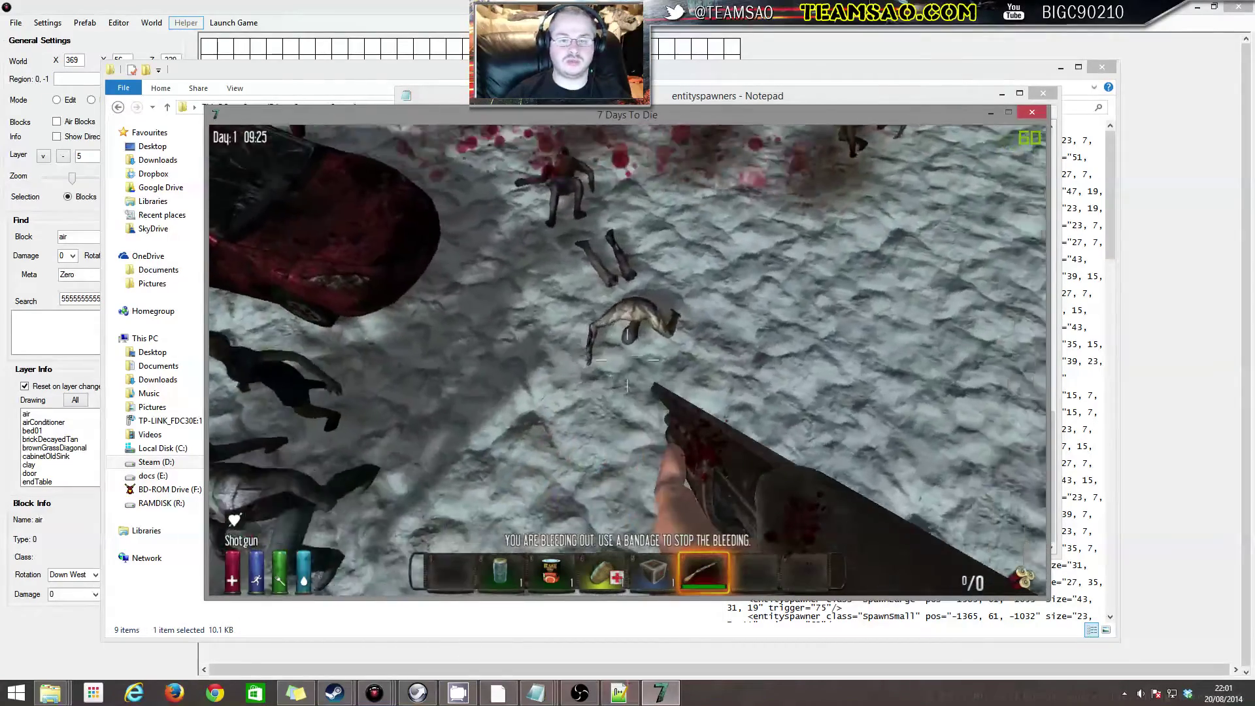
{"action": "key", "text": "s"}
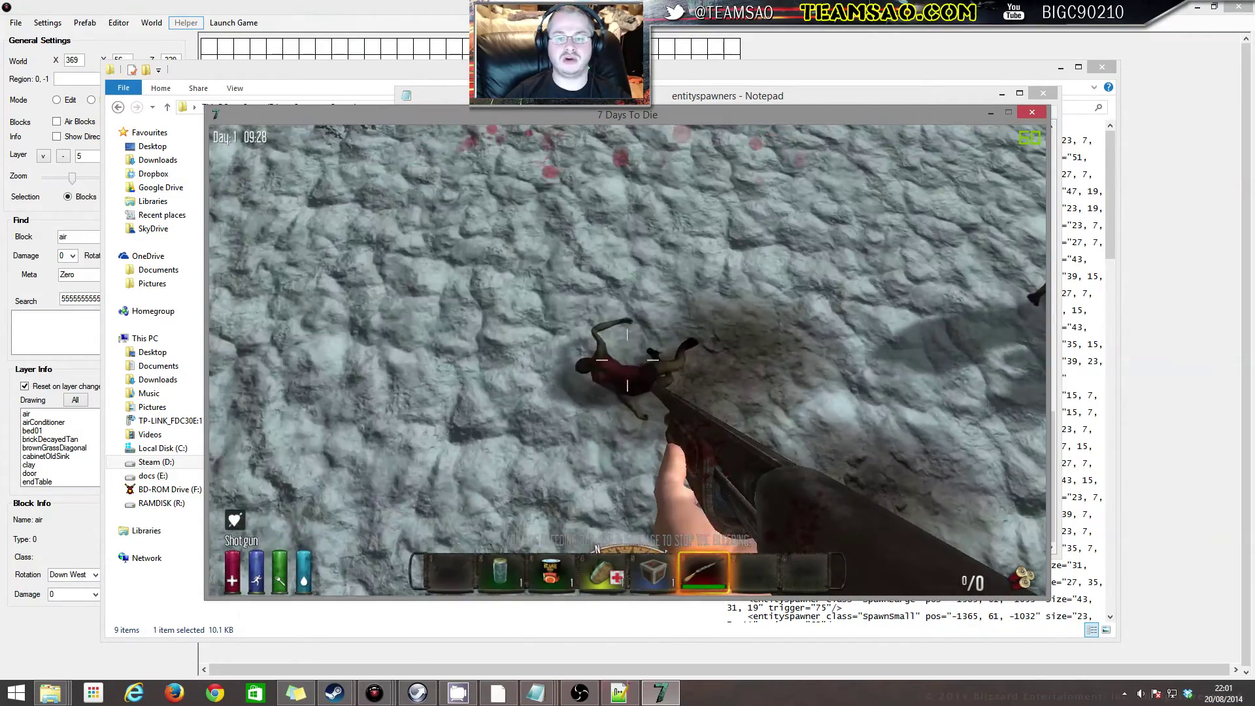
{"action": "key", "text": "s"}
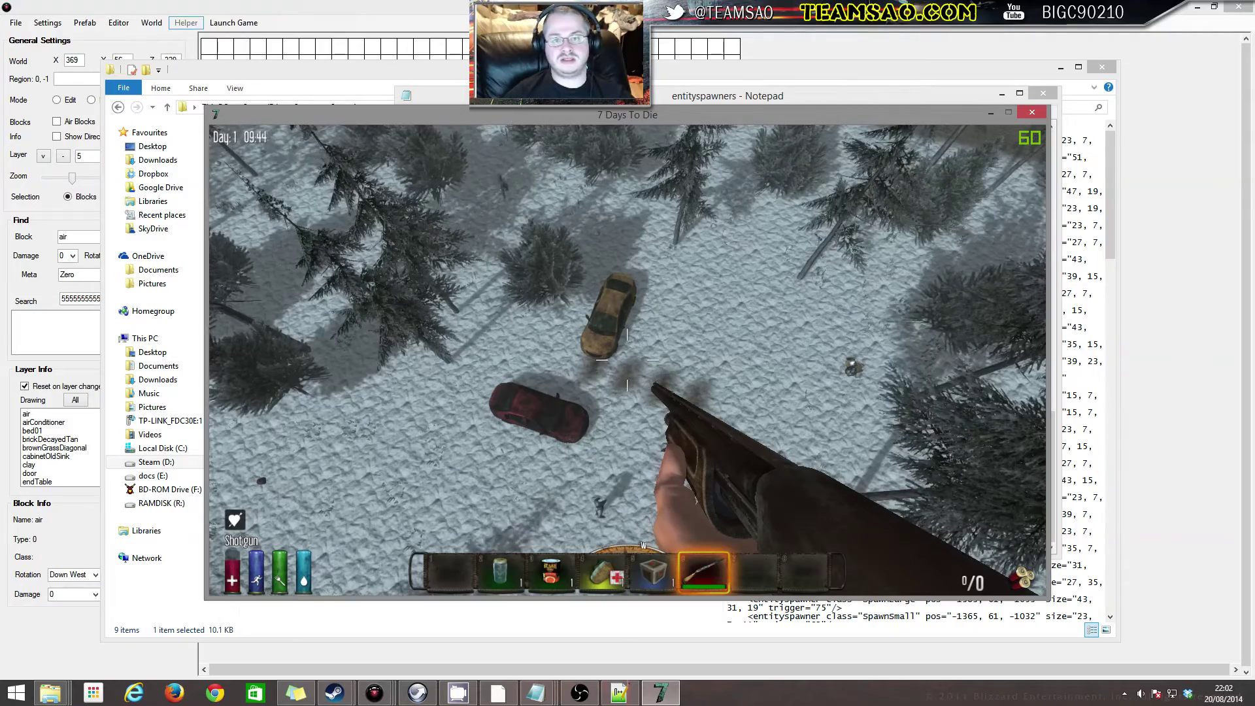
{"action": "key", "text": "c"}
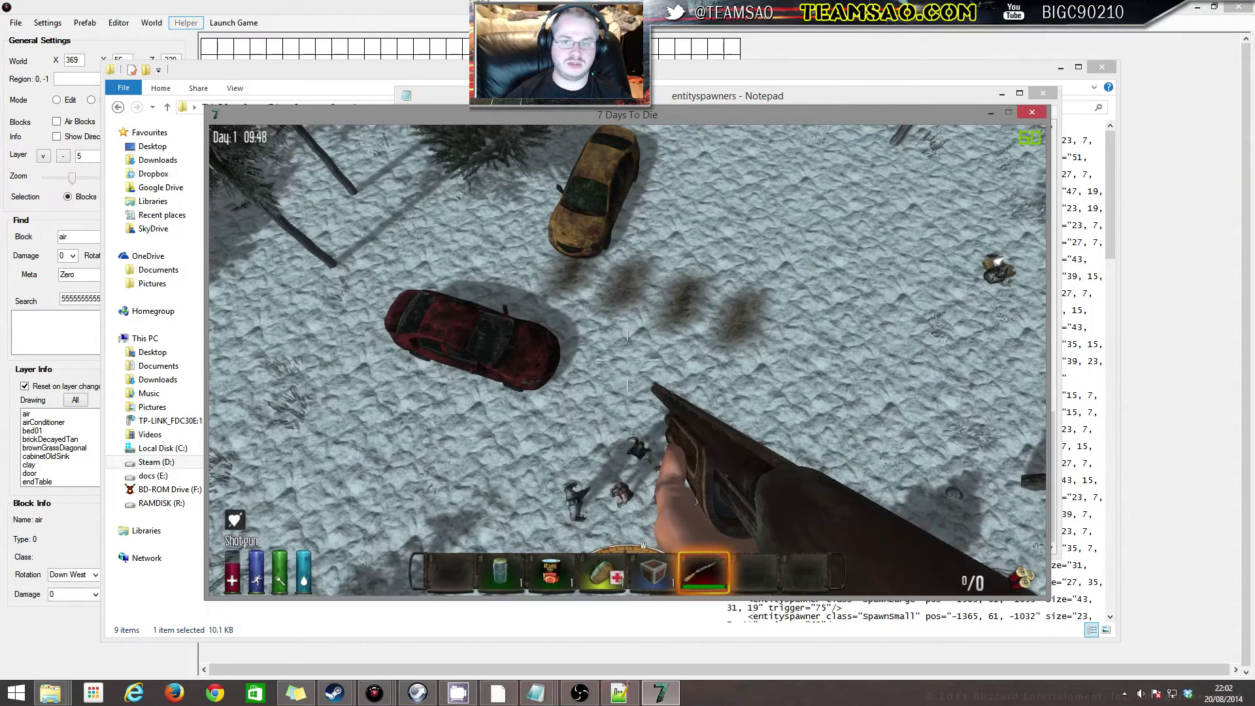
{"action": "key", "text": "alt+Tab"}
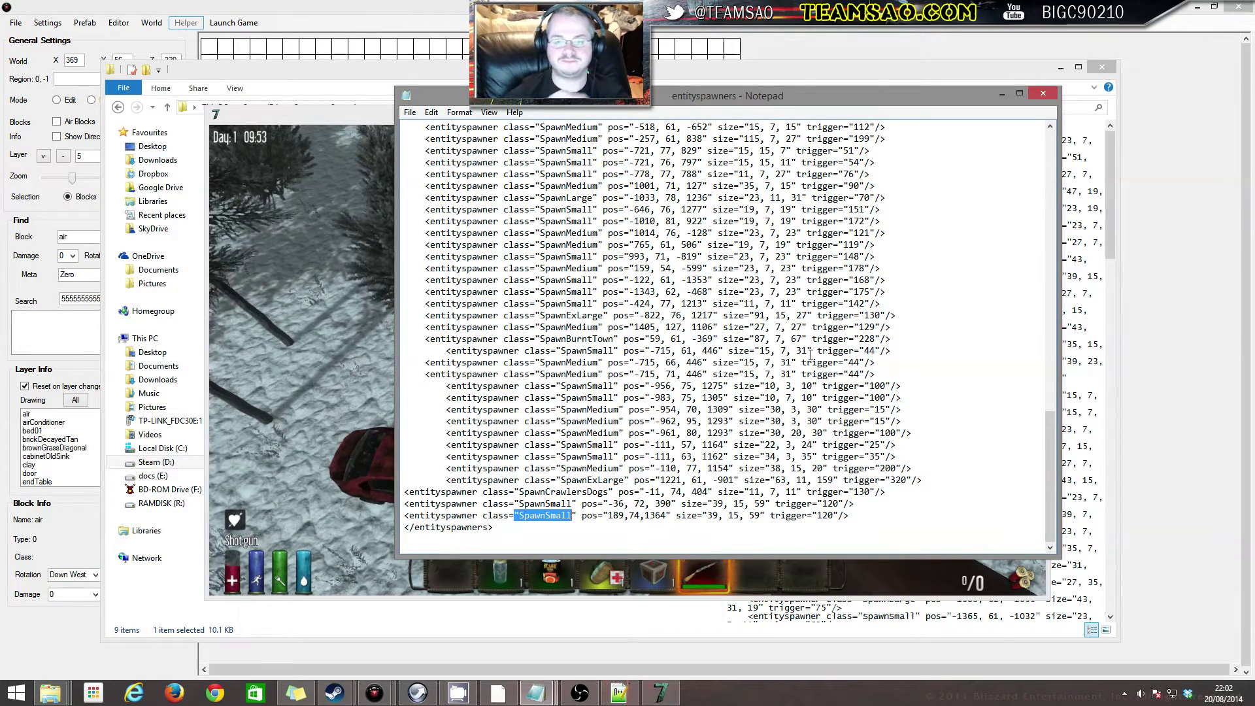
{"action": "left_click", "coordinate": [1000, 95]}
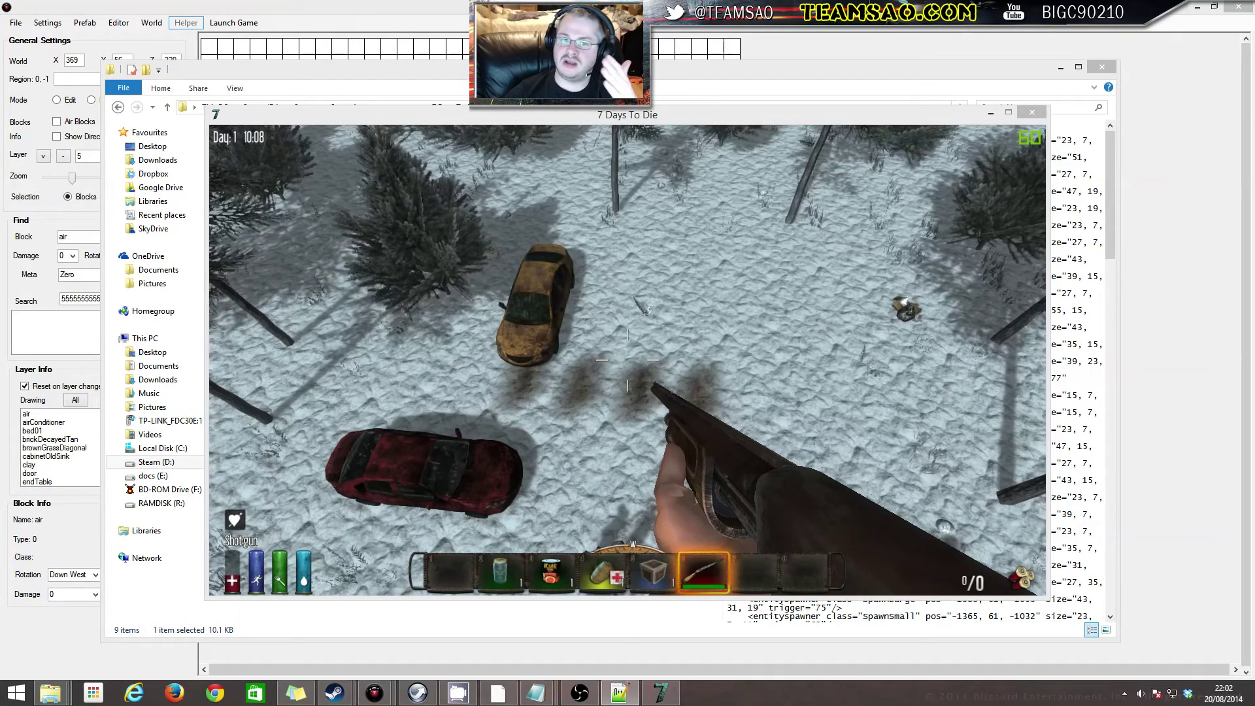
Quit the current game, continue the saved game YouTubeAdvanced and enter its world
{"action": "key", "text": "Escape"}
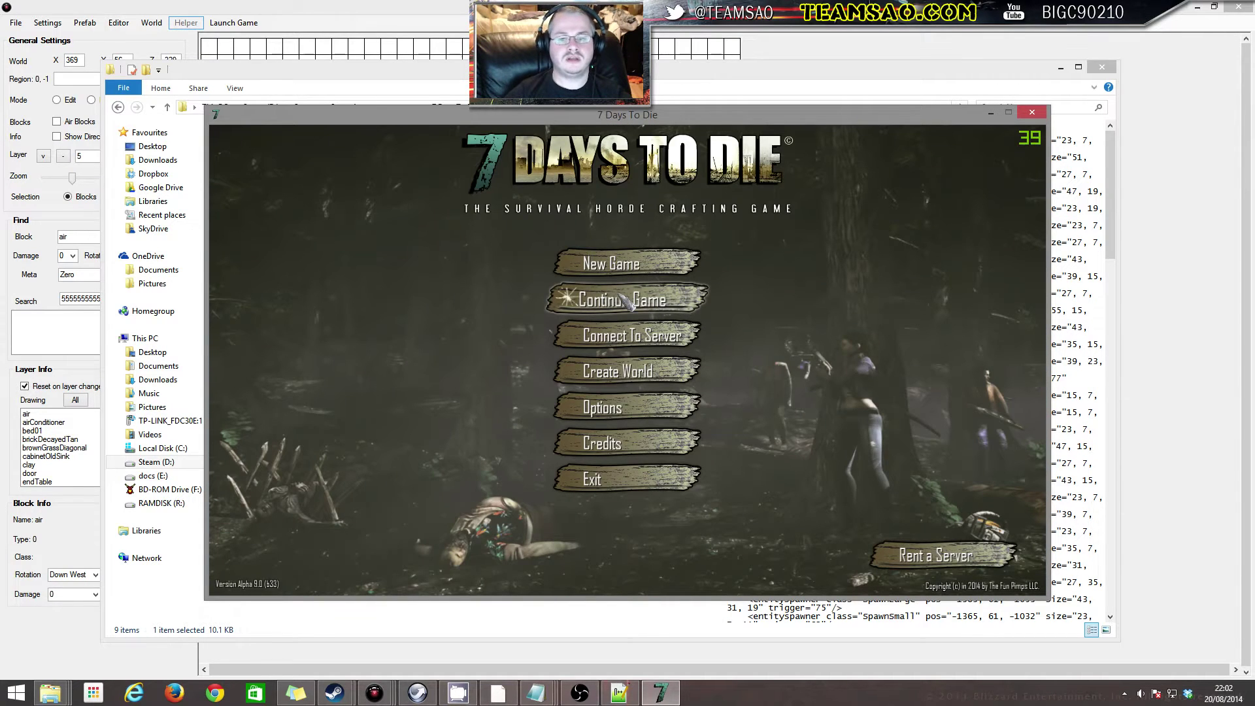
{"action": "left_click", "coordinate": [626, 301]}
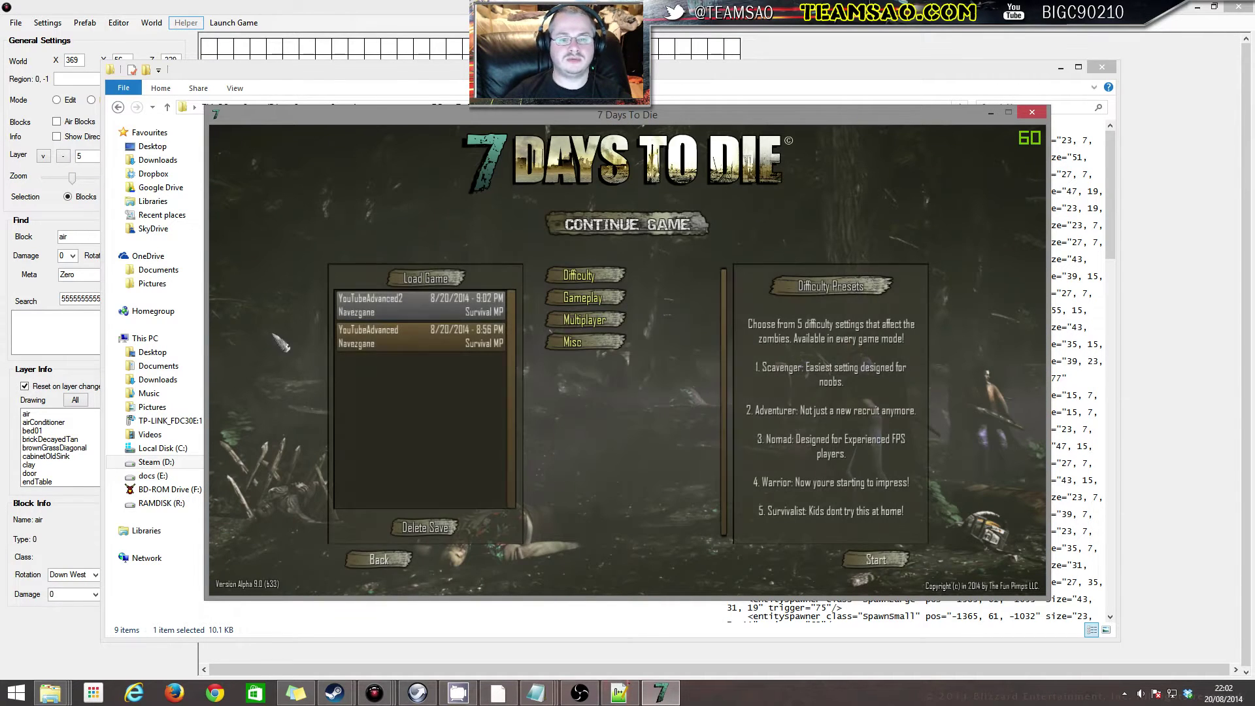
{"action": "left_click", "coordinate": [387, 347]}
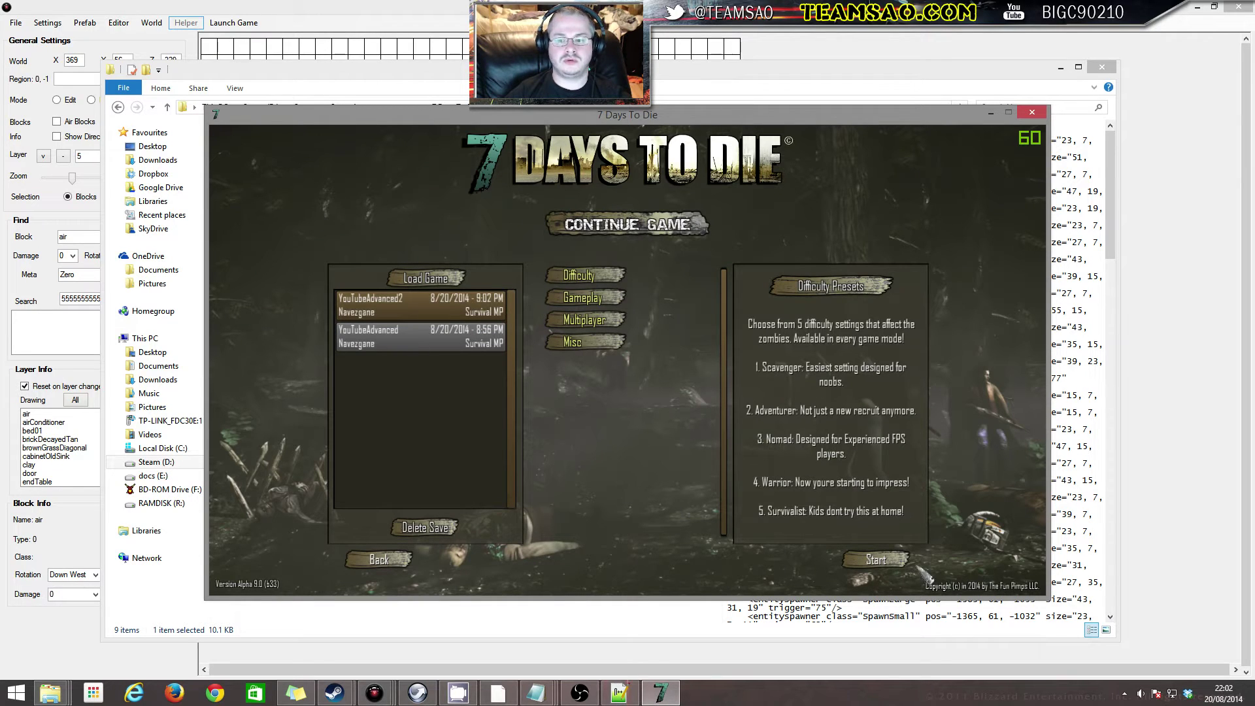
{"action": "left_click", "coordinate": [879, 560]}
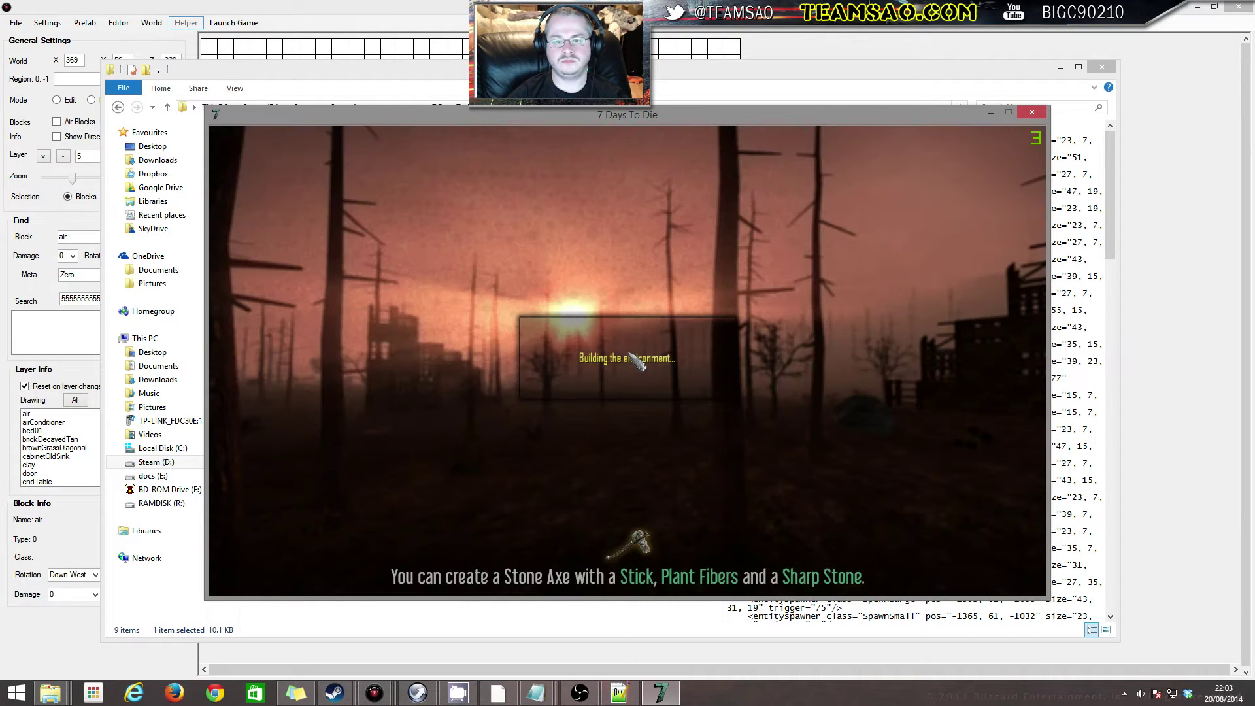
{"action": "key", "text": "Return"}
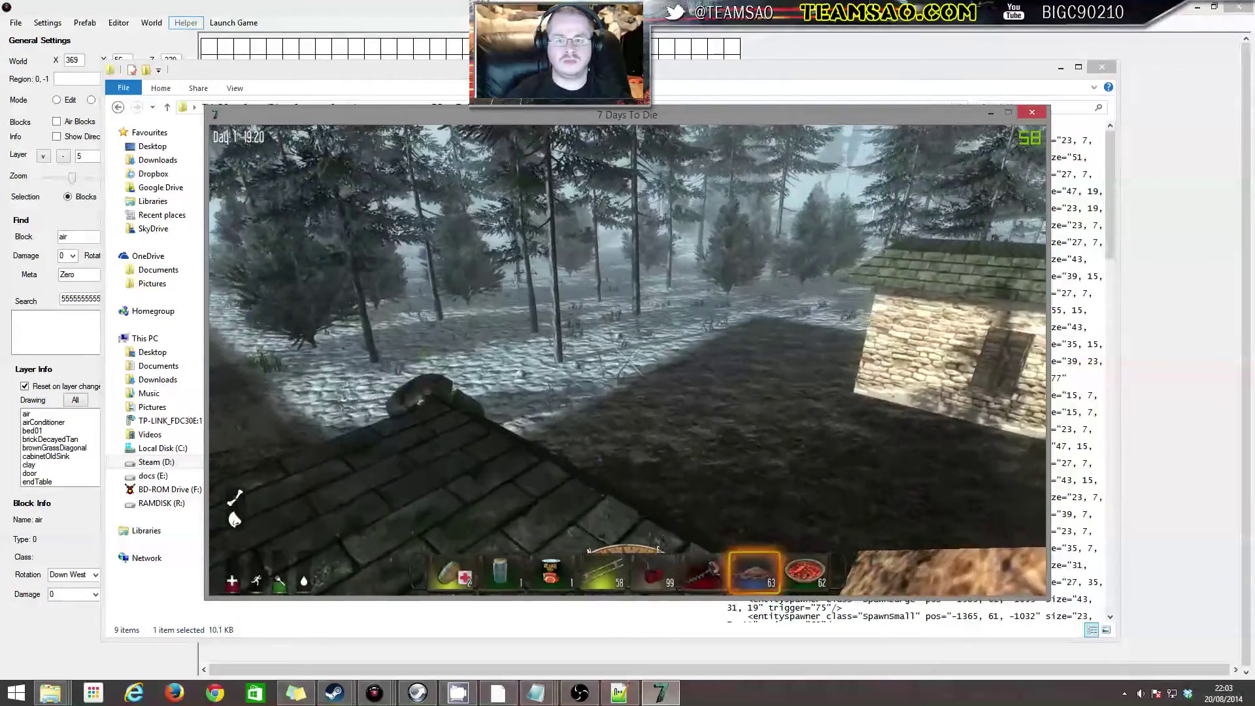
Walk around the stone houses in the snowy forest and examine their walls, windows and surroundings
{"action": "key", "text": "w"}
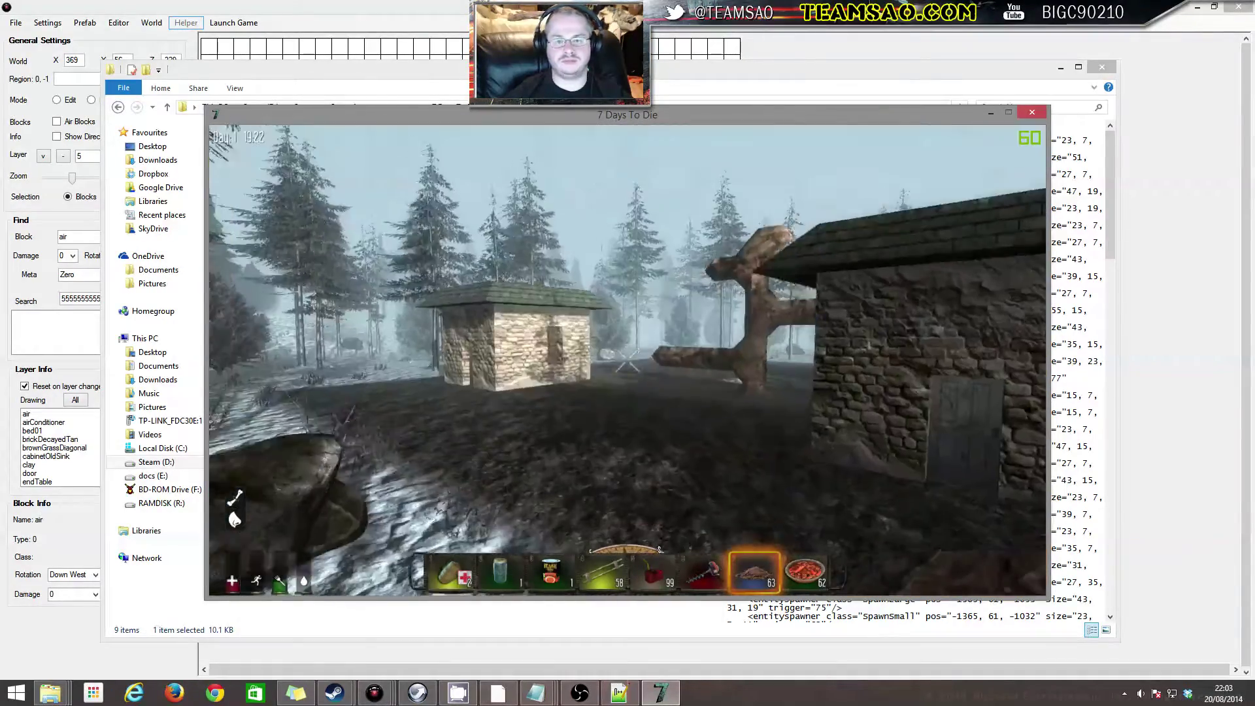
{"action": "key", "text": "s"}
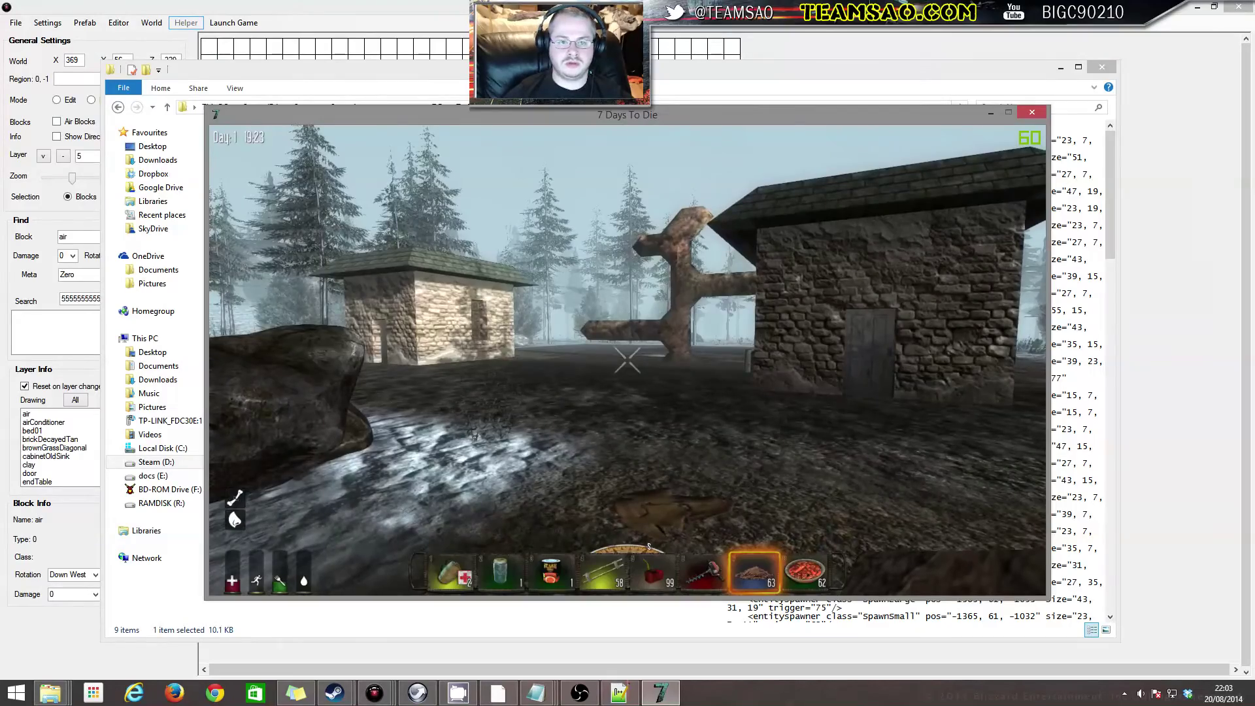
{"action": "key", "text": "alt+Tab"}
{"action": "left_click", "coordinate": [749, 328]}
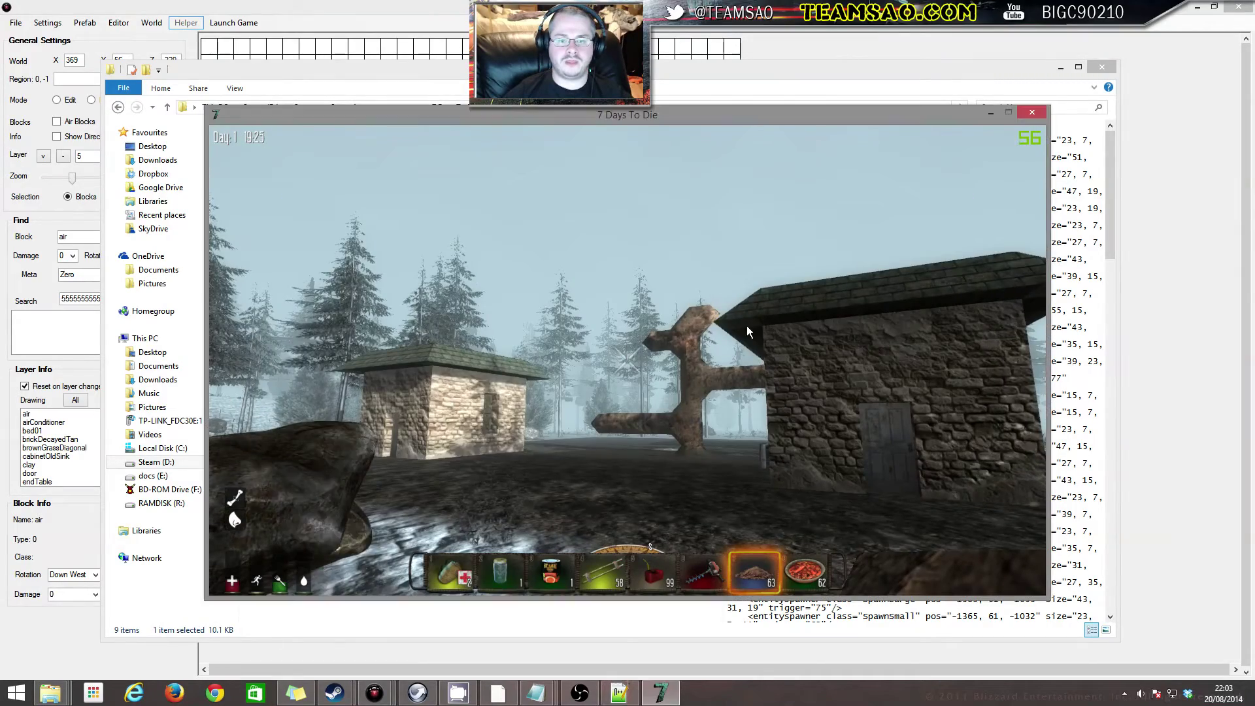
{"action": "key", "text": "w"}
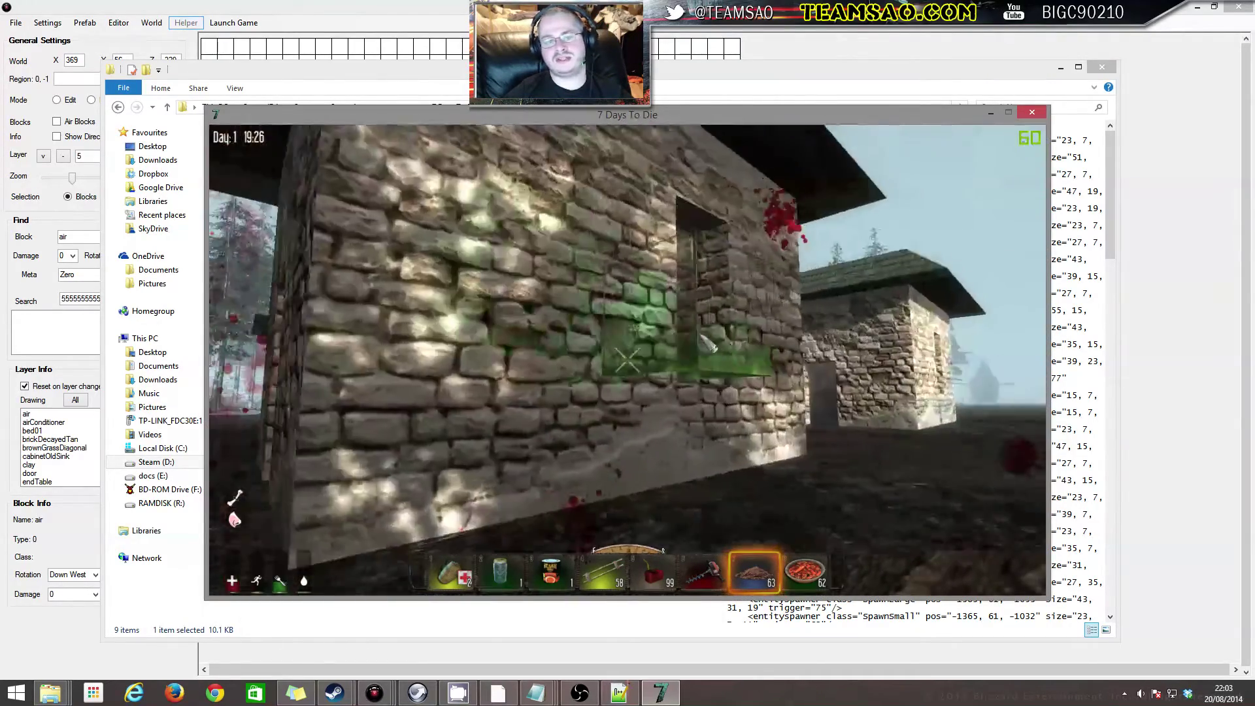
{"action": "key", "text": "d"}
{"action": "key", "text": "w"}
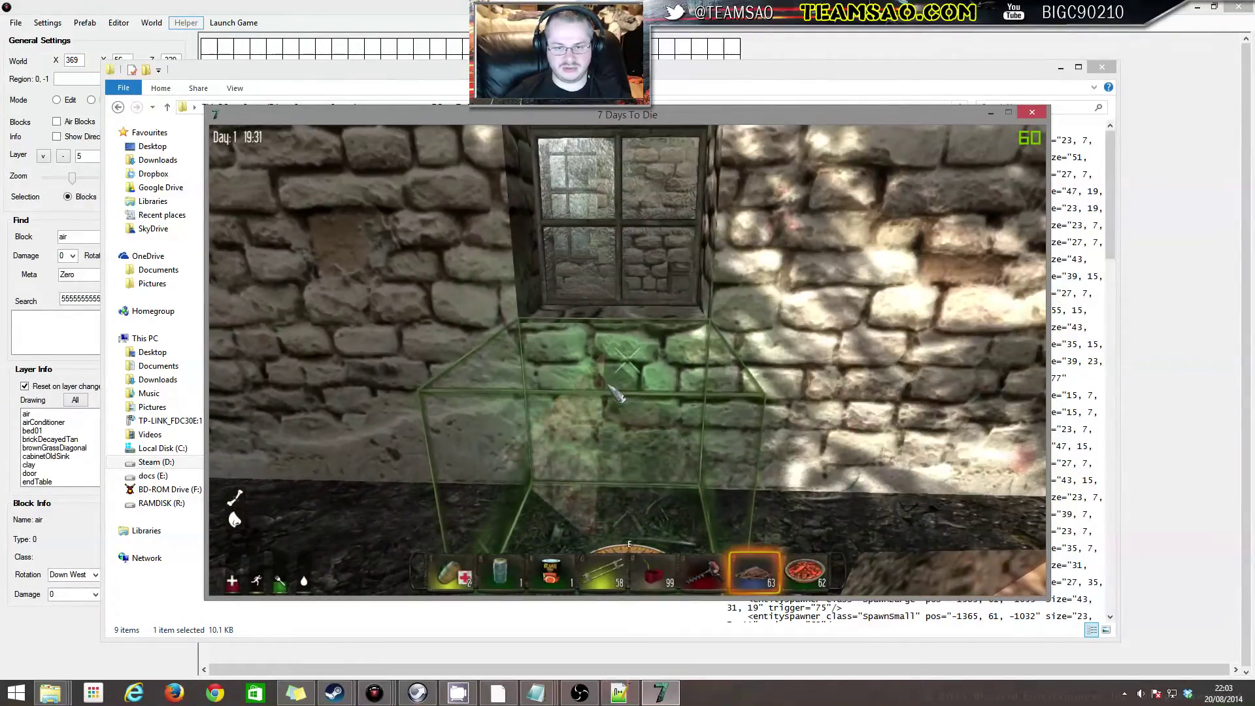
{"action": "key", "text": "d"}
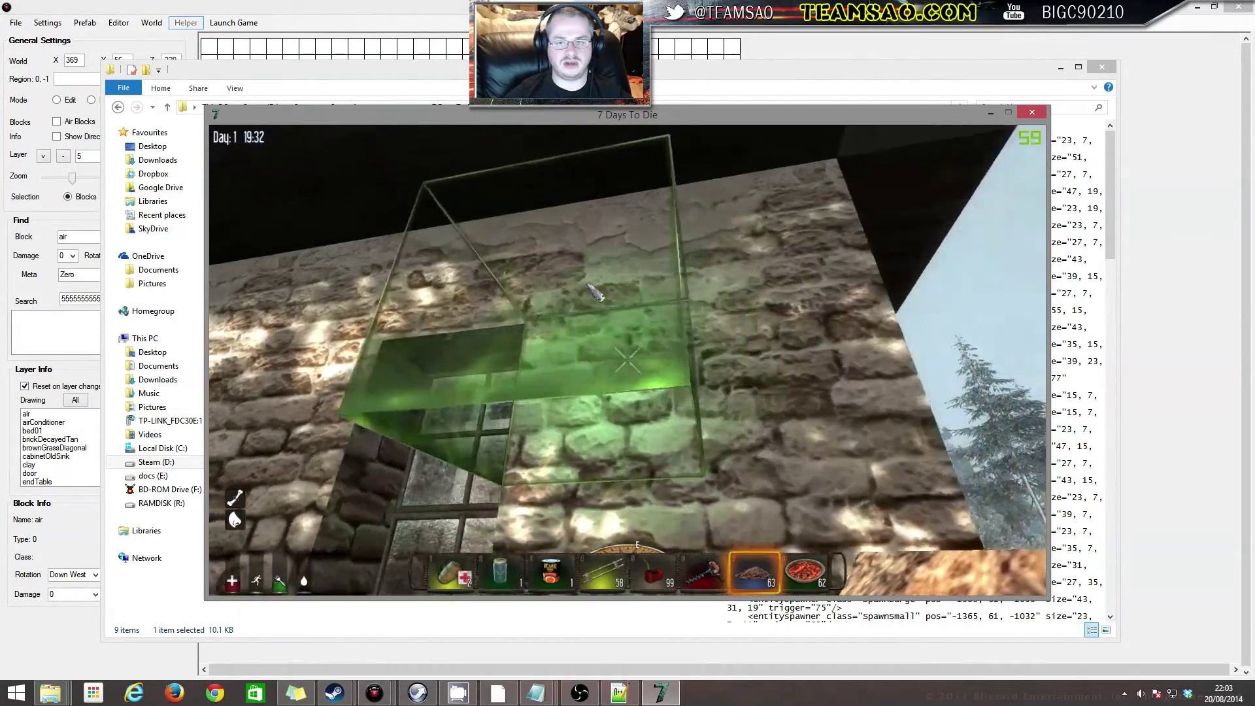
{"action": "key", "text": "a"}
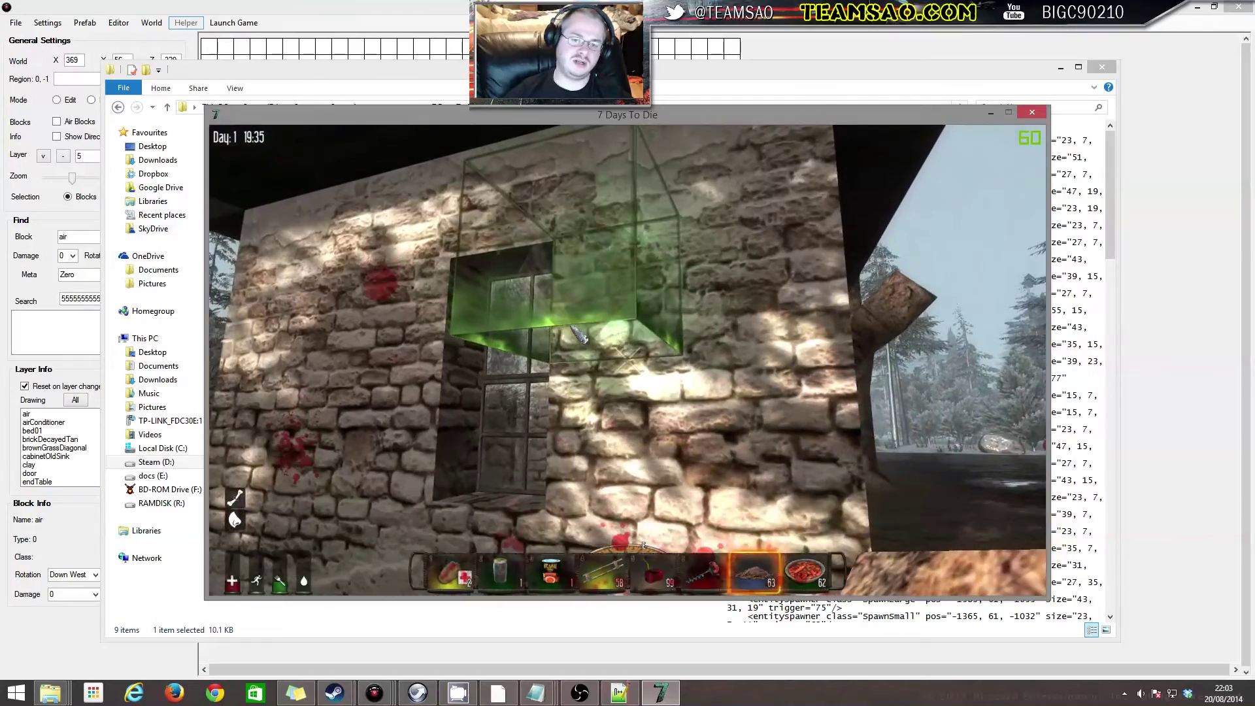
{"action": "key", "text": "s"}
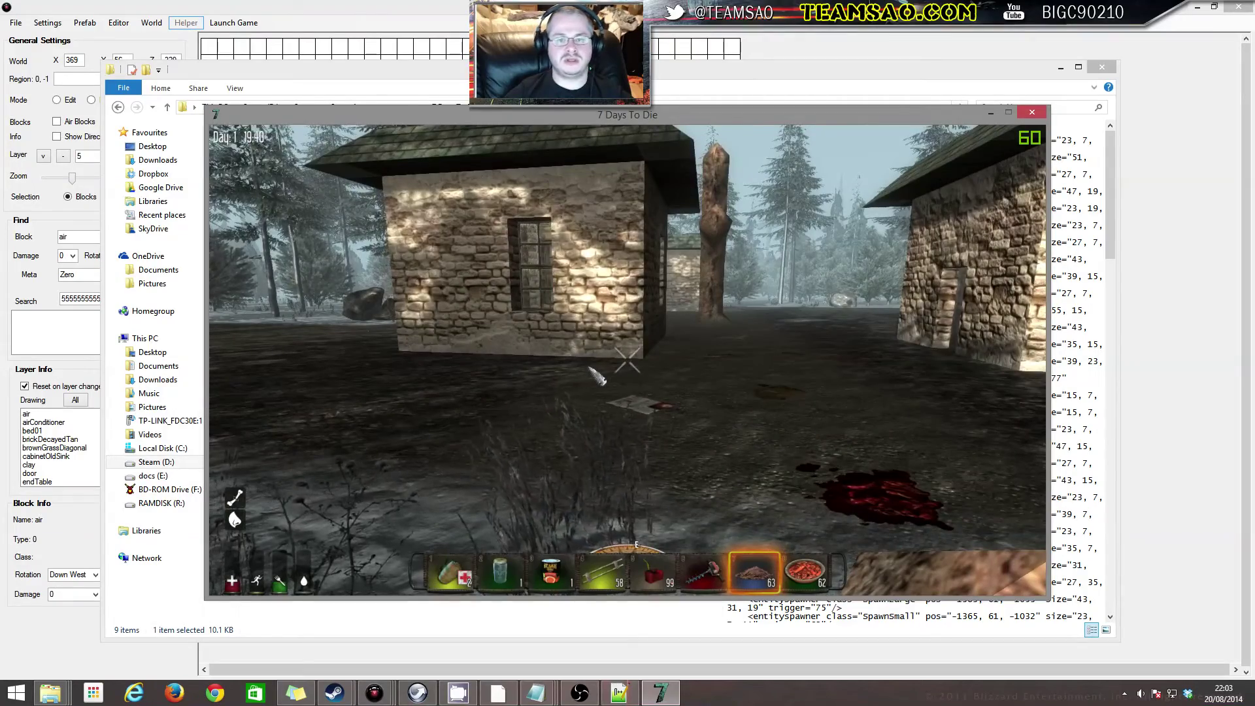
Minimise the game and the Navezgane folder window to return to the prefab block editor
{"action": "key", "text": "alt+Tab"}
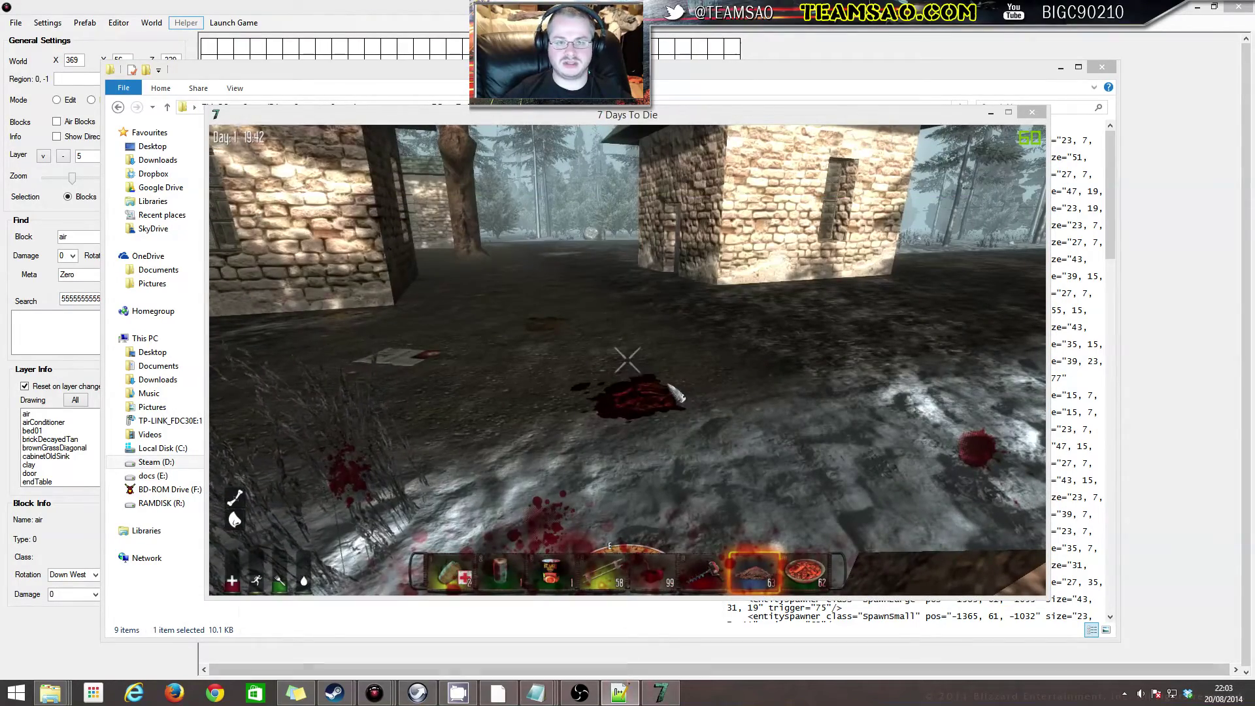
{"action": "left_click", "coordinate": [669, 385]}
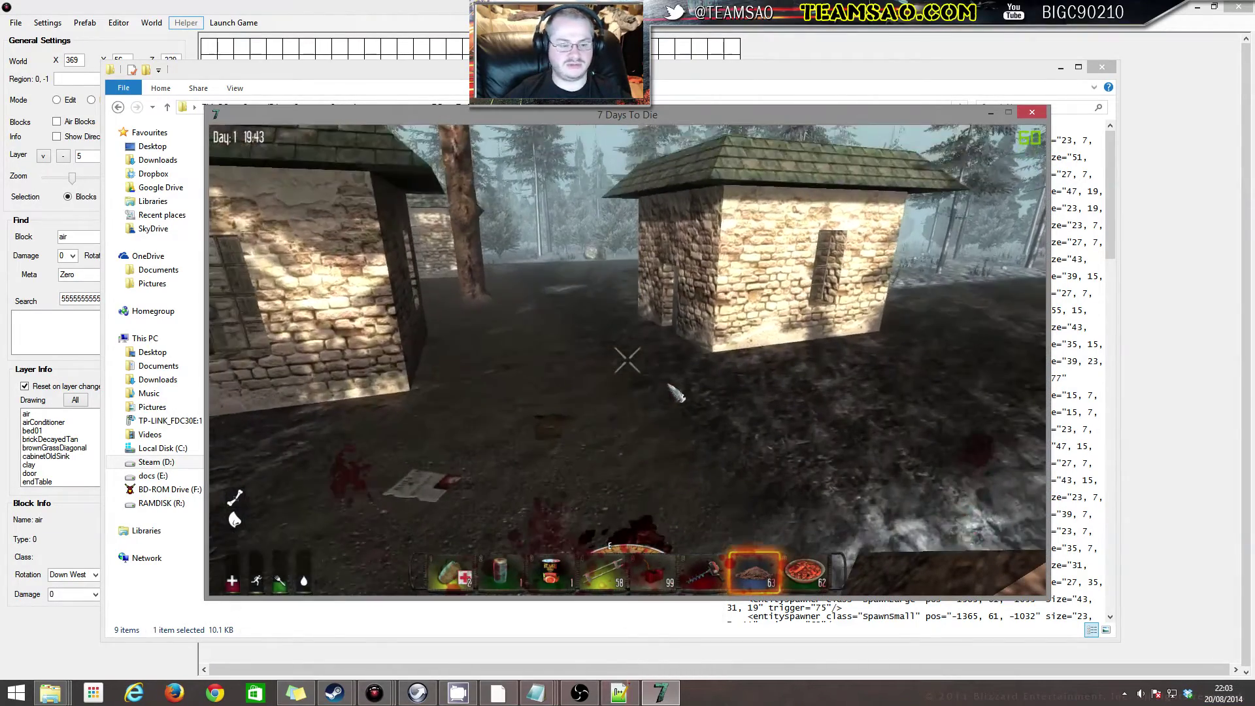
{"action": "left_click", "coordinate": [991, 114]}
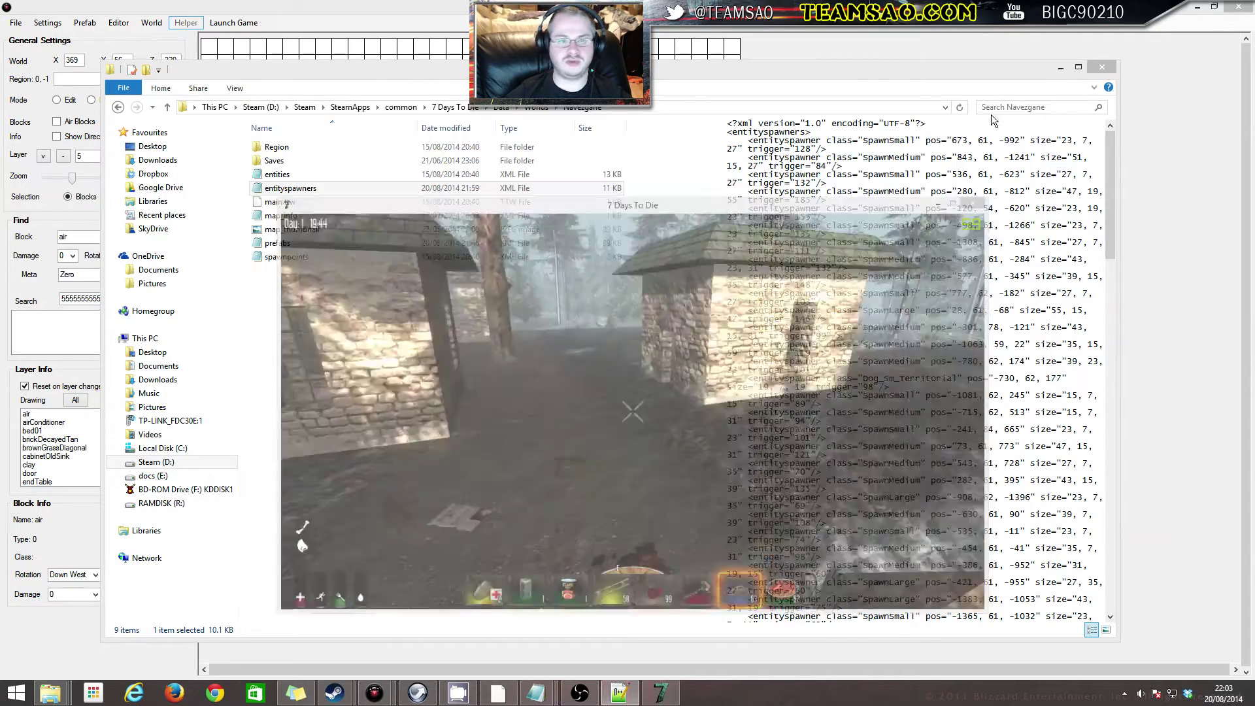
{"action": "left_click", "coordinate": [1060, 67]}
{"action": "left_click_drag", "start_coordinate": [340, 127], "coordinate": [209, 243]}
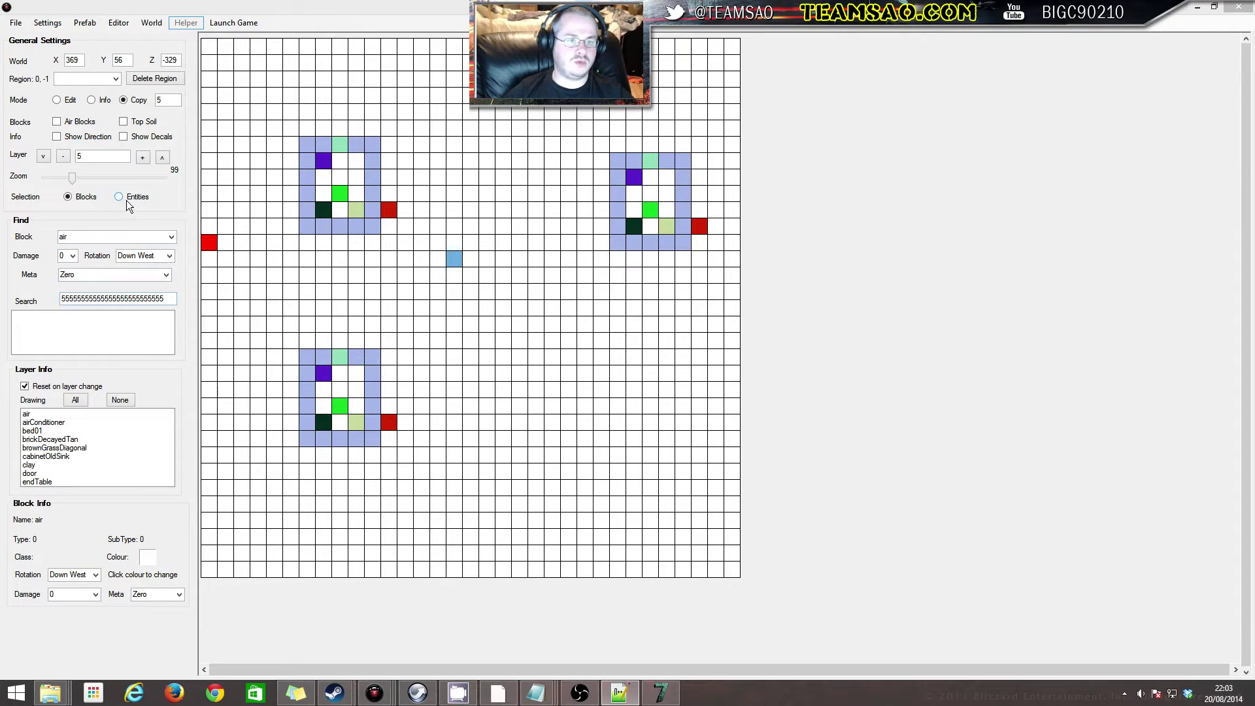
In Edit mode, fill an 8 by 6 area of layer 5 with brickDecayedTan and clear it again with air
{"action": "left_click", "coordinate": [57, 439]}
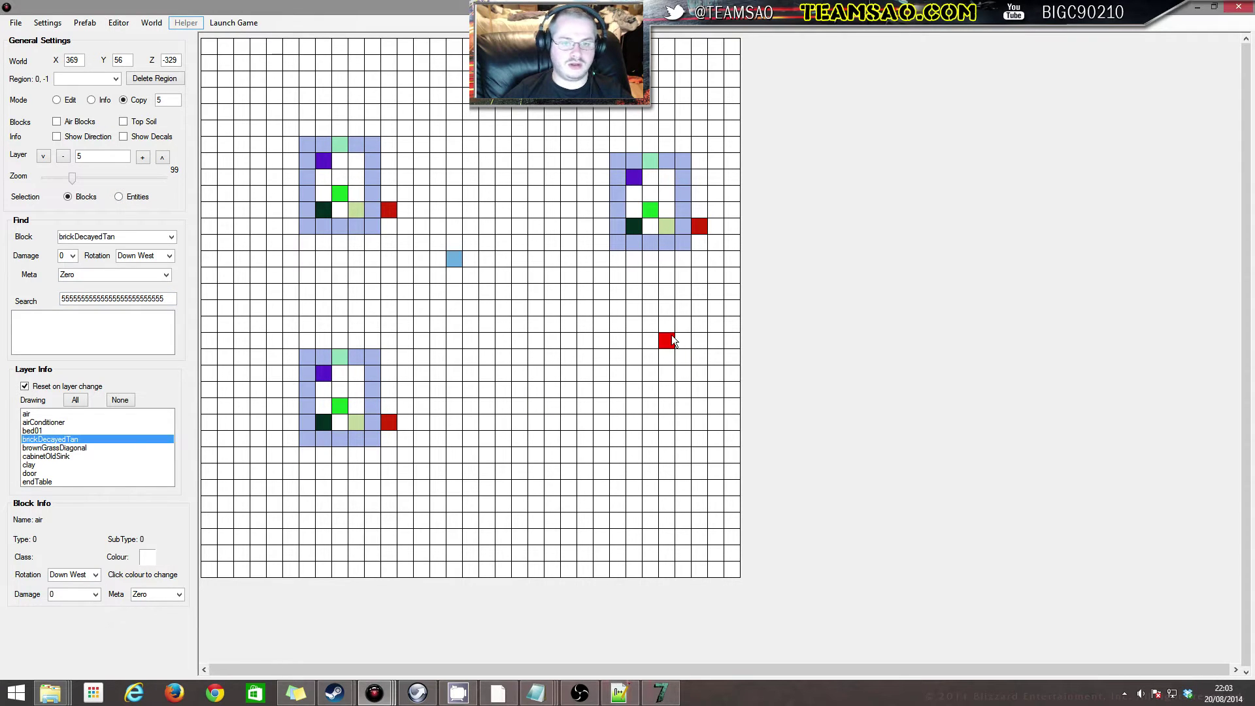
{"action": "left_click_drag", "start_coordinate": [540, 332], "coordinate": [140, 163]}
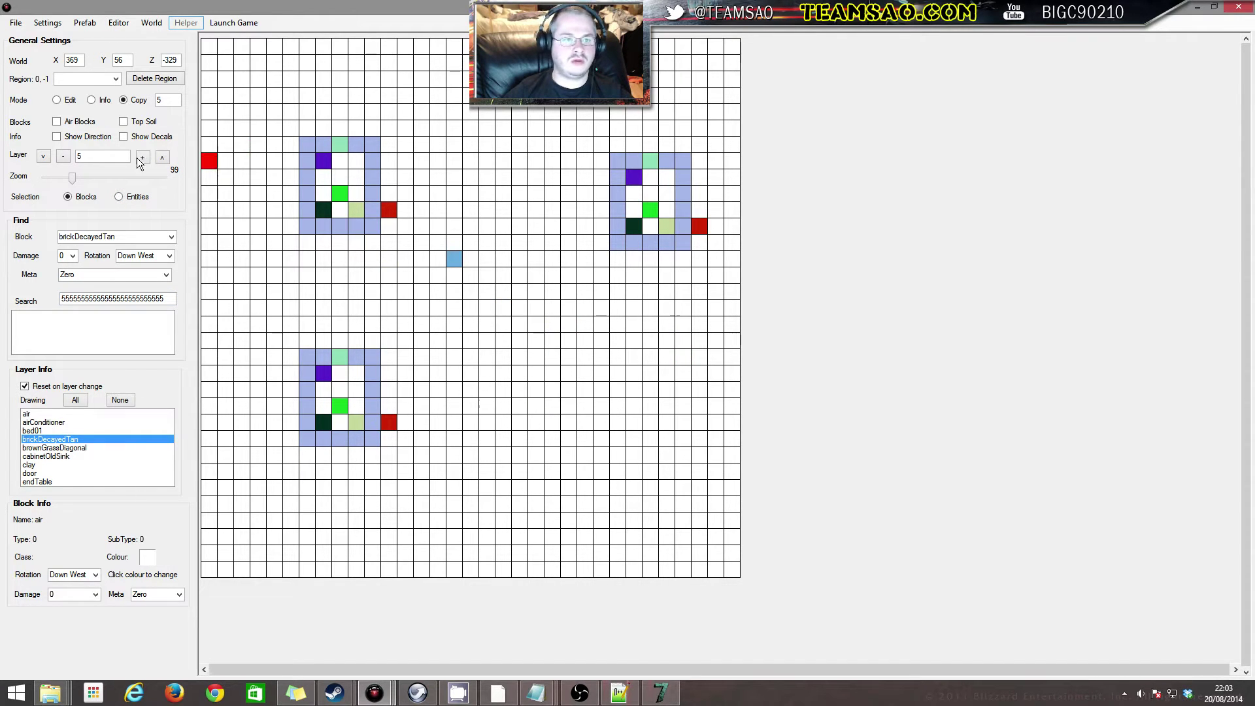
{"action": "left_click", "coordinate": [62, 156]}
{"action": "left_click", "coordinate": [139, 159]}
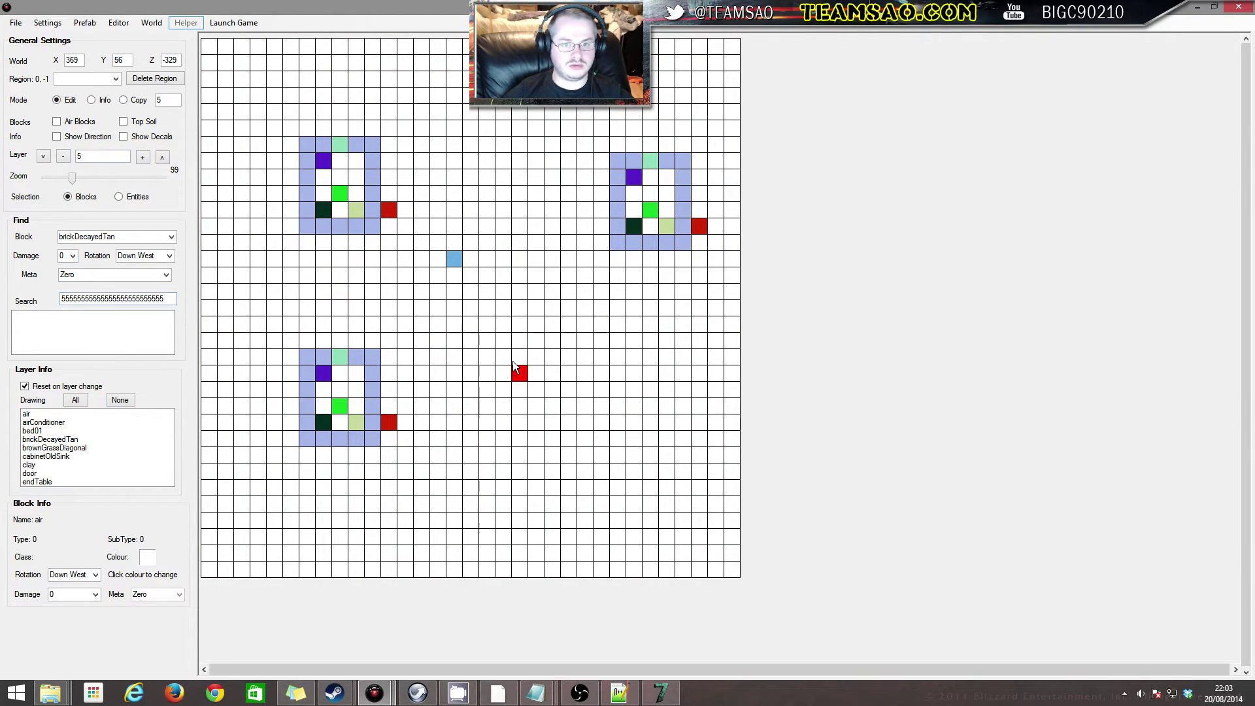
{"action": "left_click_drag", "start_coordinate": [507, 359], "coordinate": [517, 300]}
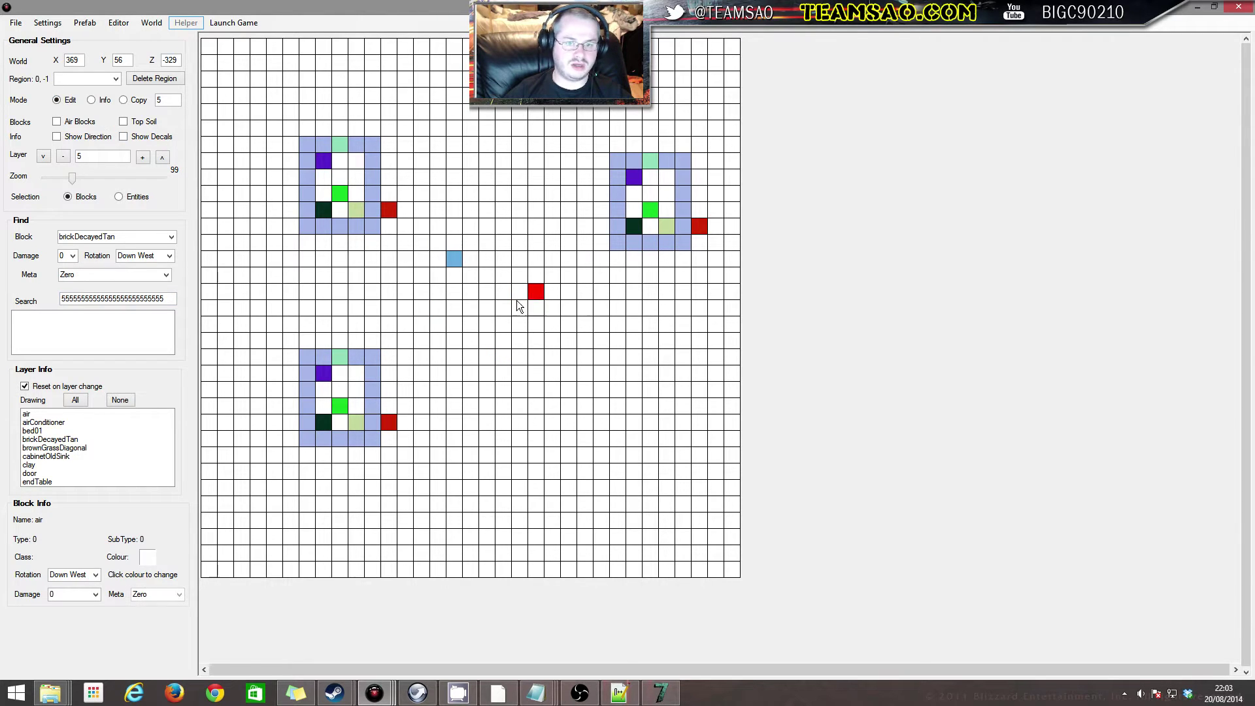
{"action": "left_click_drag", "start_coordinate": [501, 356], "coordinate": [630, 449]}
{"action": "left_click", "coordinate": [54, 414]}
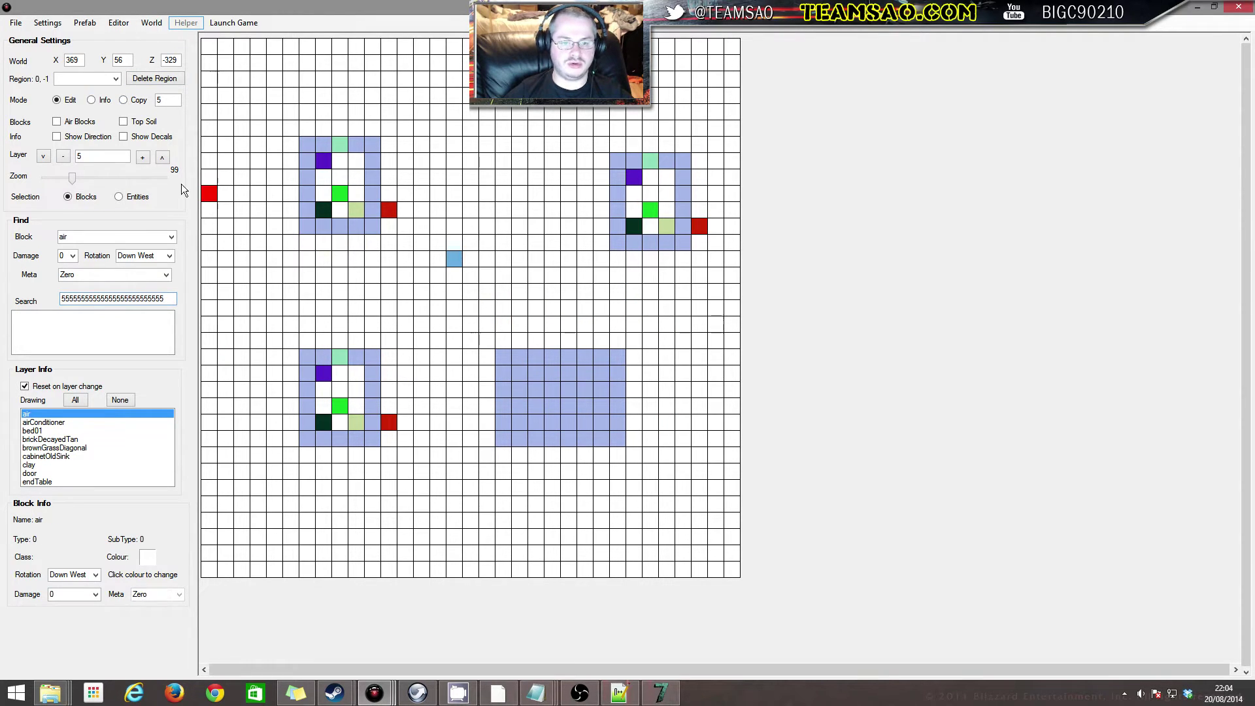
{"action": "left_click_drag", "start_coordinate": [504, 356], "coordinate": [630, 454]}
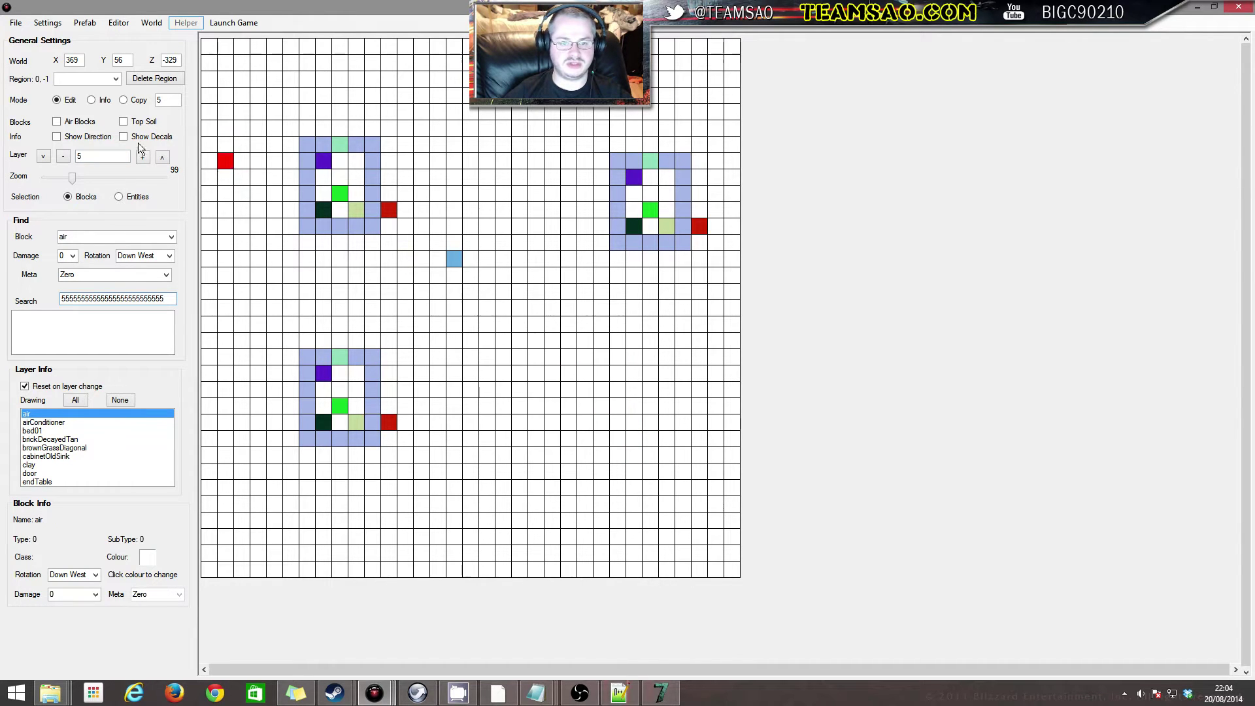
In Edit mode, draw a 10 by 6 outline of brickDecayedTan on layer 5, leaving a one-block gap in its upper wall
{"action": "left_click", "coordinate": [89, 421]}
{"action": "left_click", "coordinate": [72, 447]}
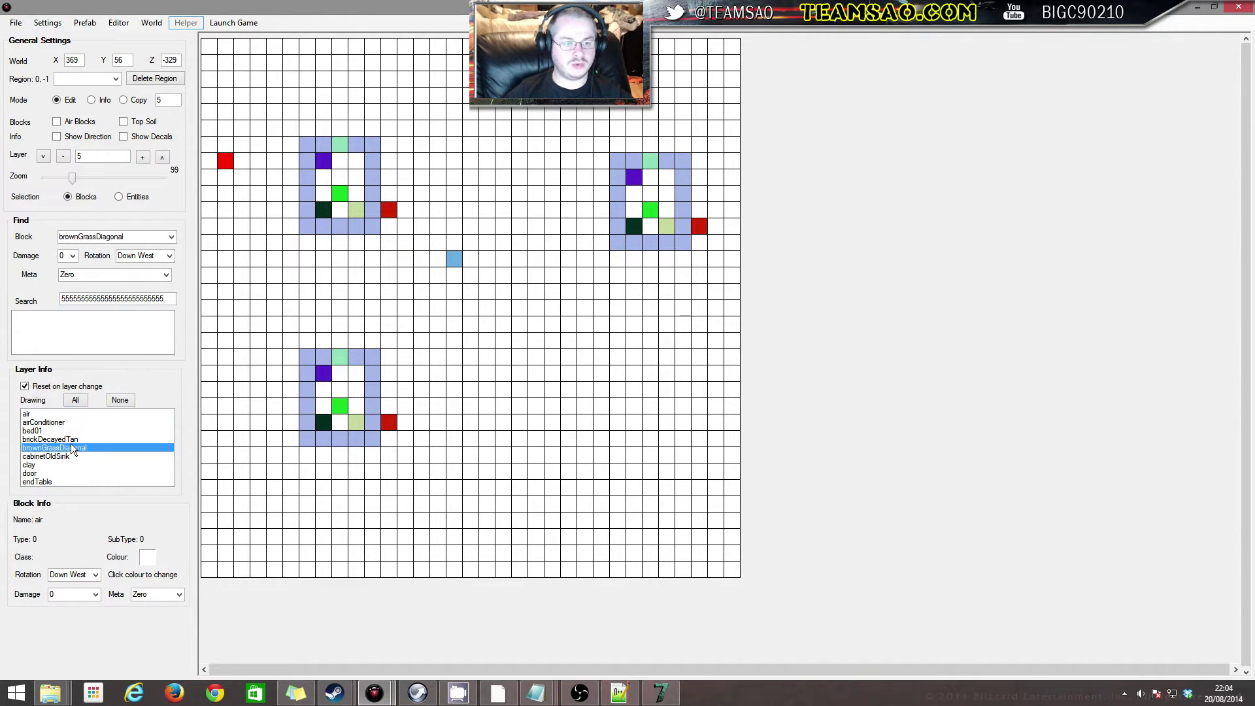
{"action": "left_click", "coordinate": [71, 439]}
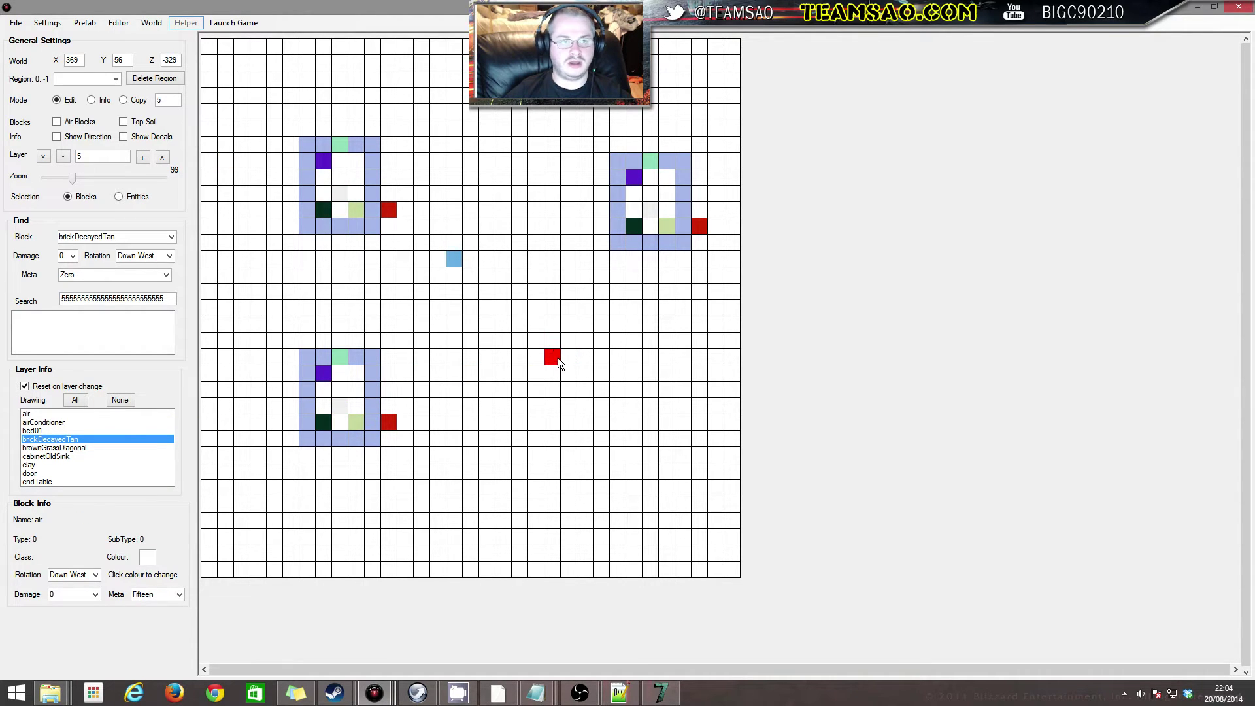
{"action": "left_click_drag", "start_coordinate": [558, 361], "coordinate": [703, 431]}
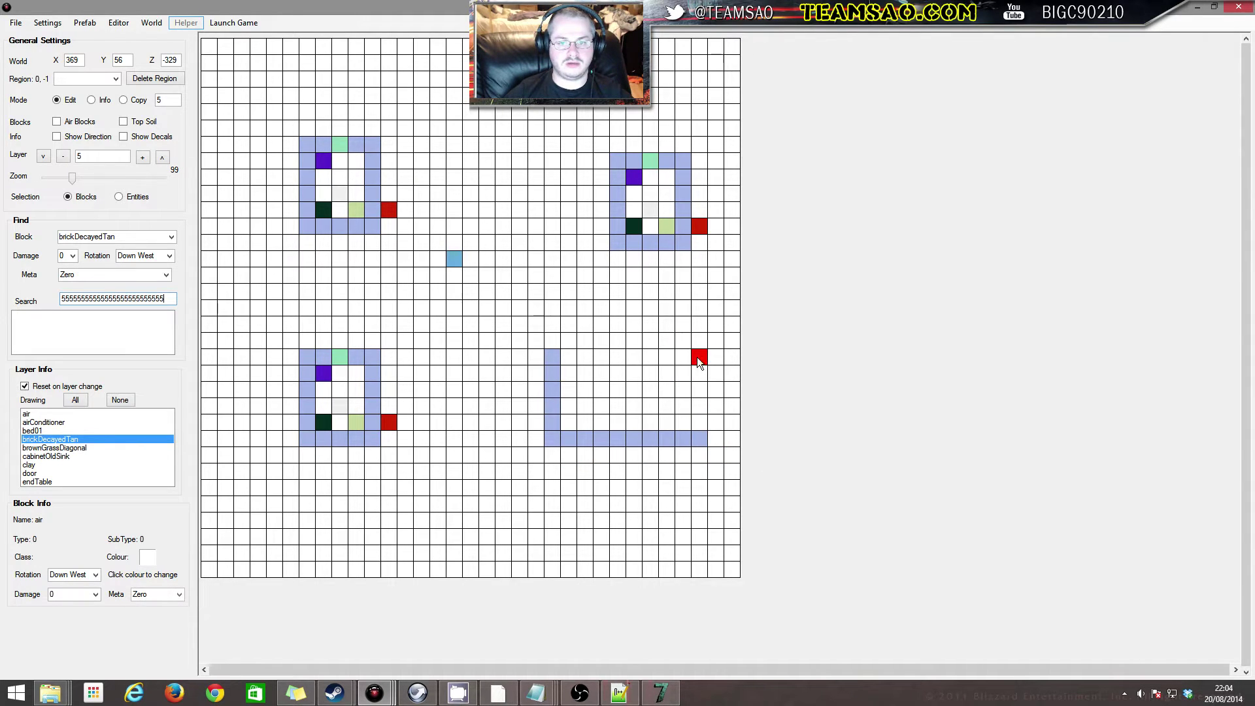
{"action": "left_click_drag", "start_coordinate": [698, 360], "coordinate": [715, 456]}
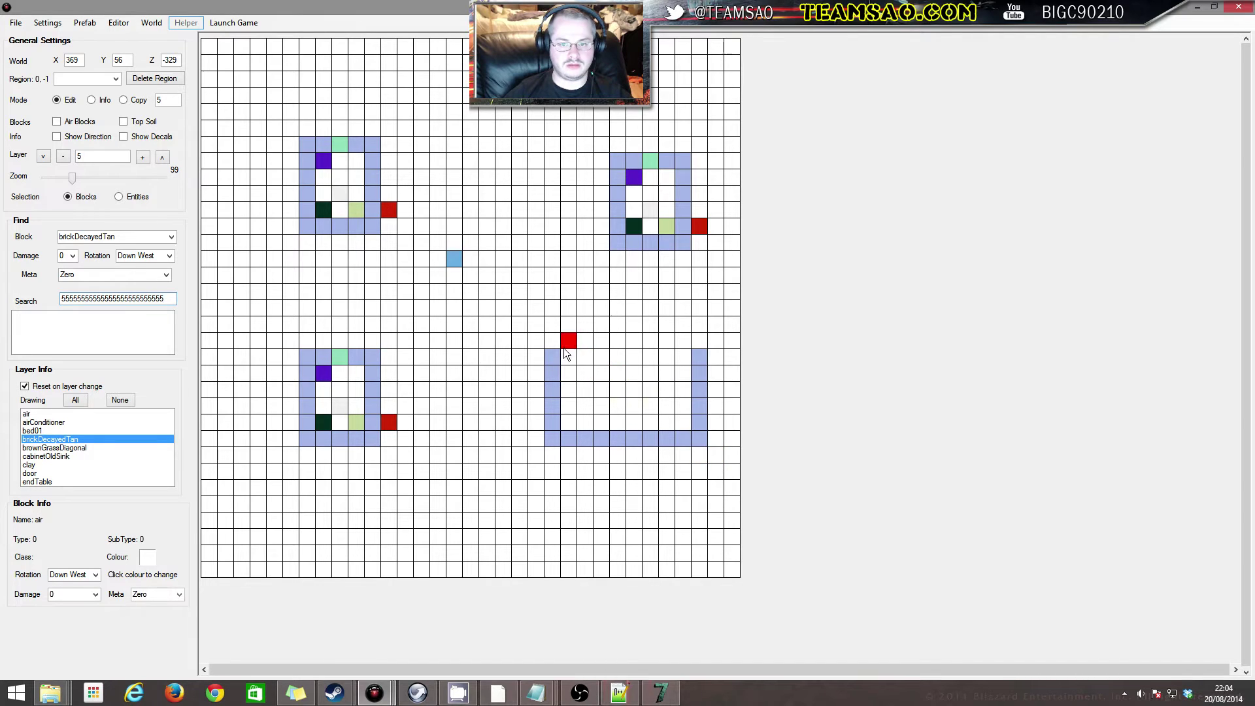
{"action": "left_click_drag", "start_coordinate": [589, 362], "coordinate": [667, 365]}
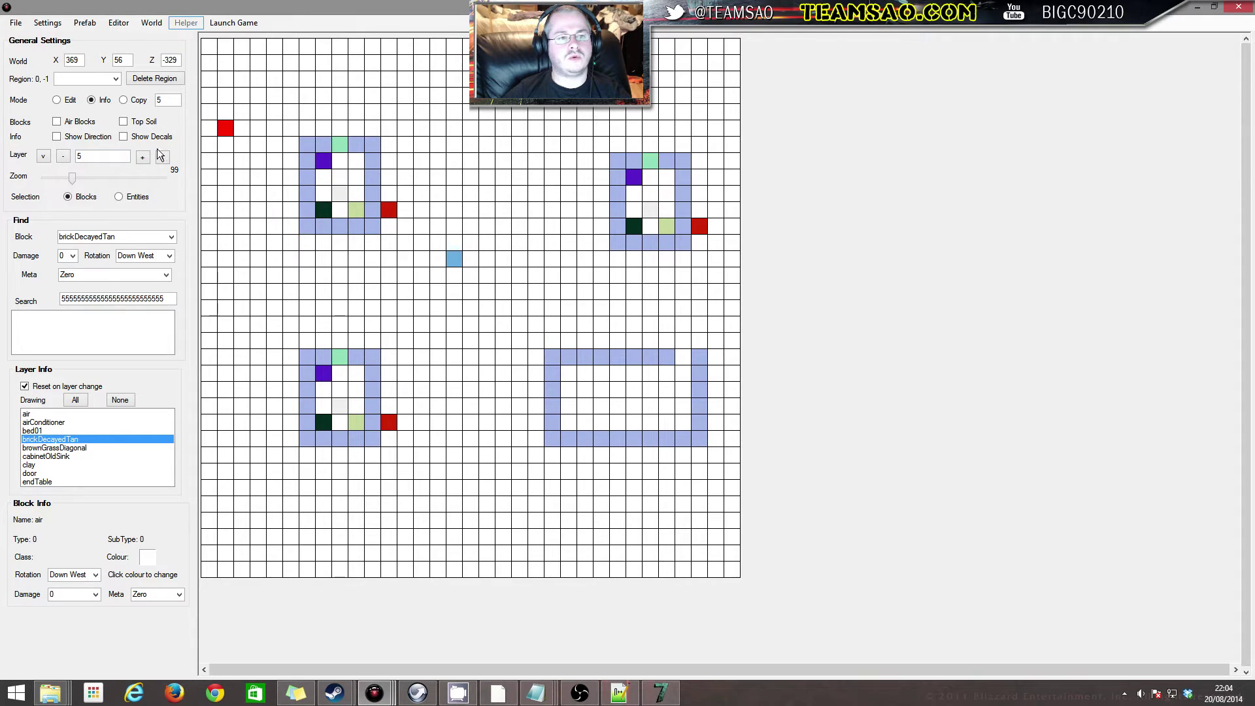
Switch to Copy mode with a value of 4 and try to copy the new brick outline on layer 5
{"action": "left_click", "coordinate": [84, 23]}
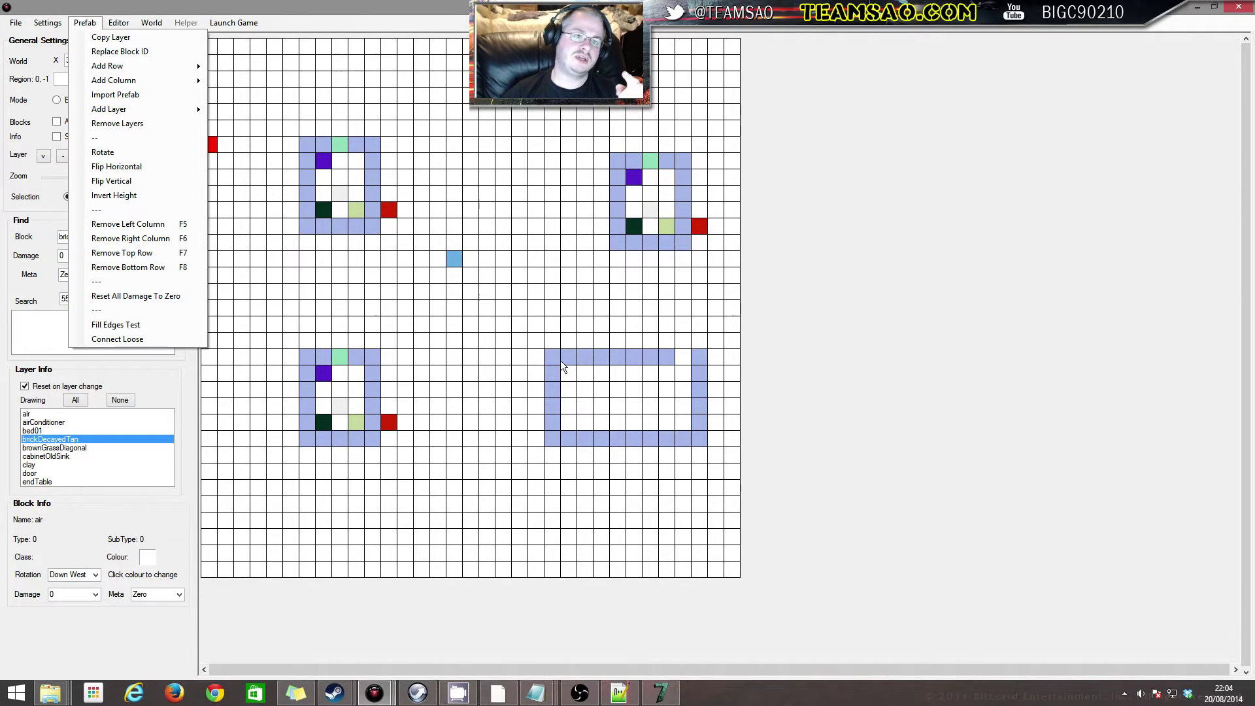
{"action": "left_click", "coordinate": [509, 274]}
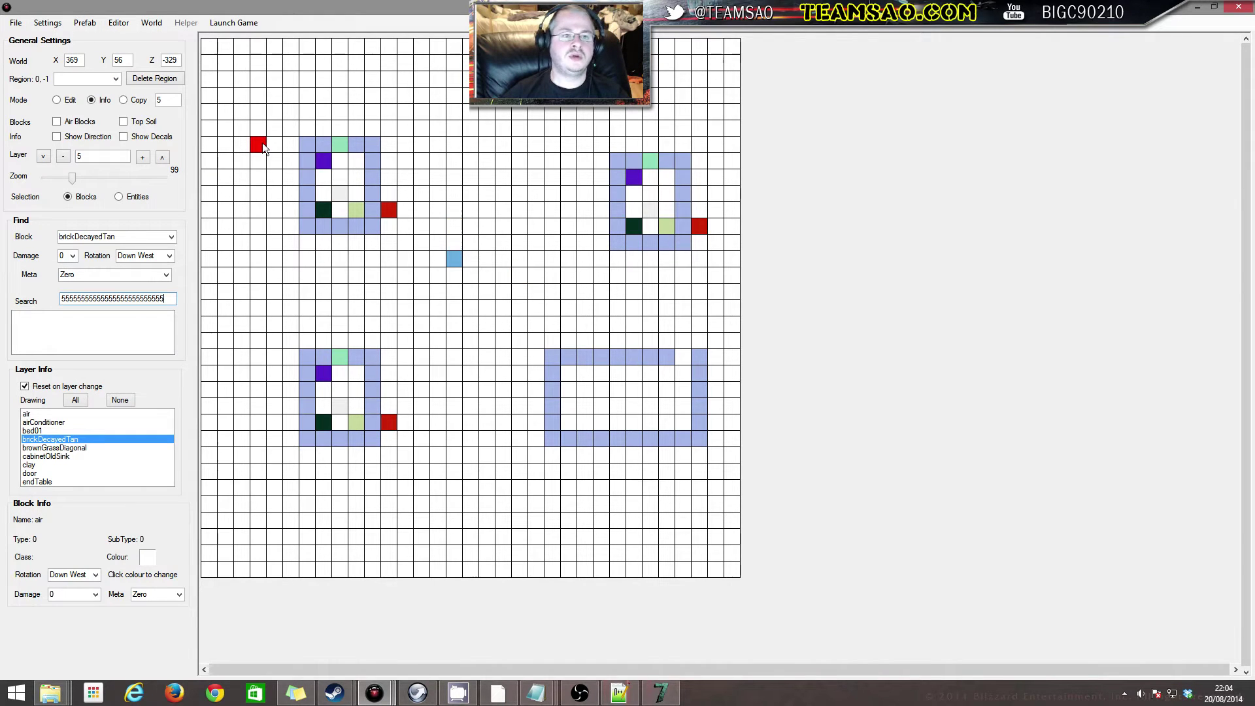
{"action": "left_click", "coordinate": [124, 100]}
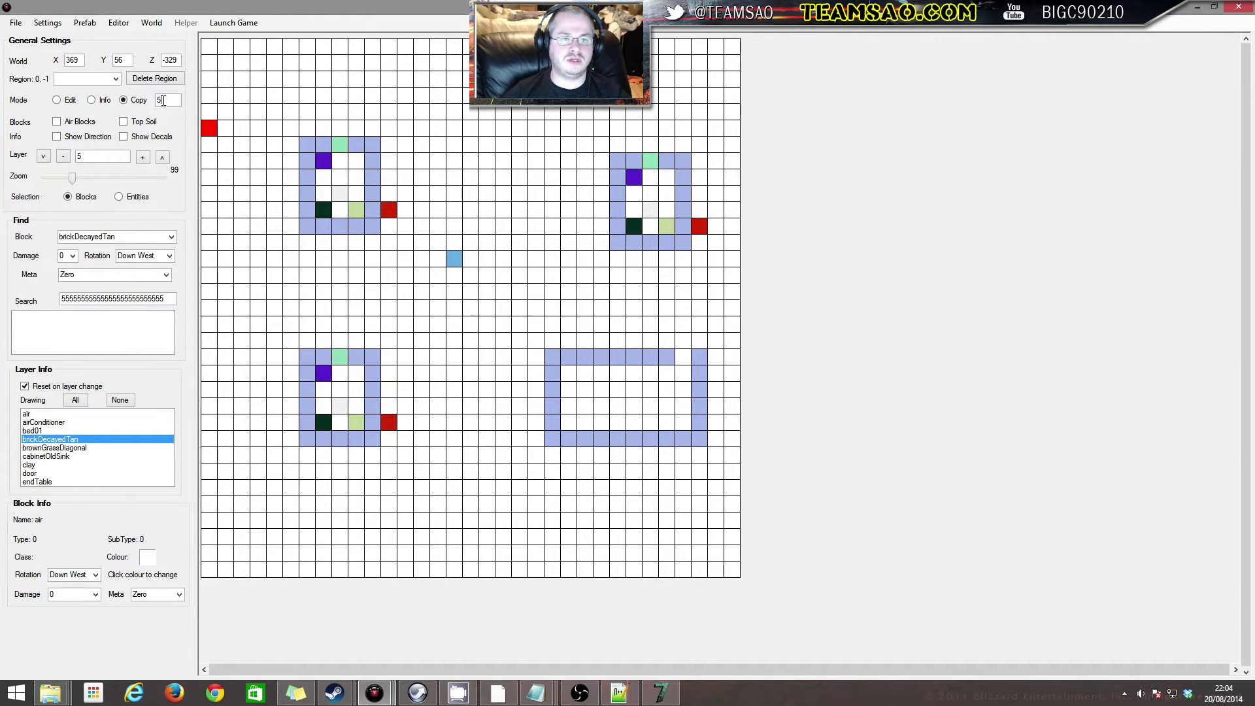
{"action": "left_click", "coordinate": [164, 100]}
{"action": "key", "text": "BackSpace"}
{"action": "type", "text": "4"}
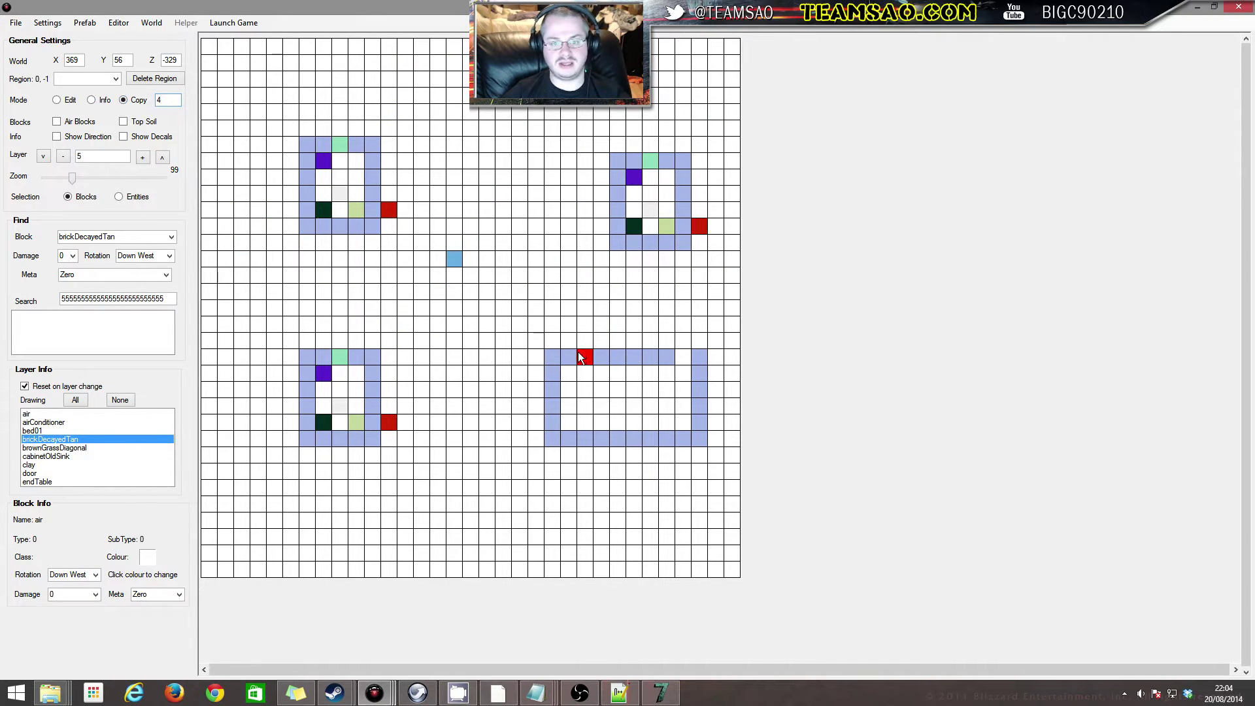
{"action": "left_click_drag", "start_coordinate": [547, 355], "coordinate": [691, 444]}
{"action": "left_click", "coordinate": [555, 360]}
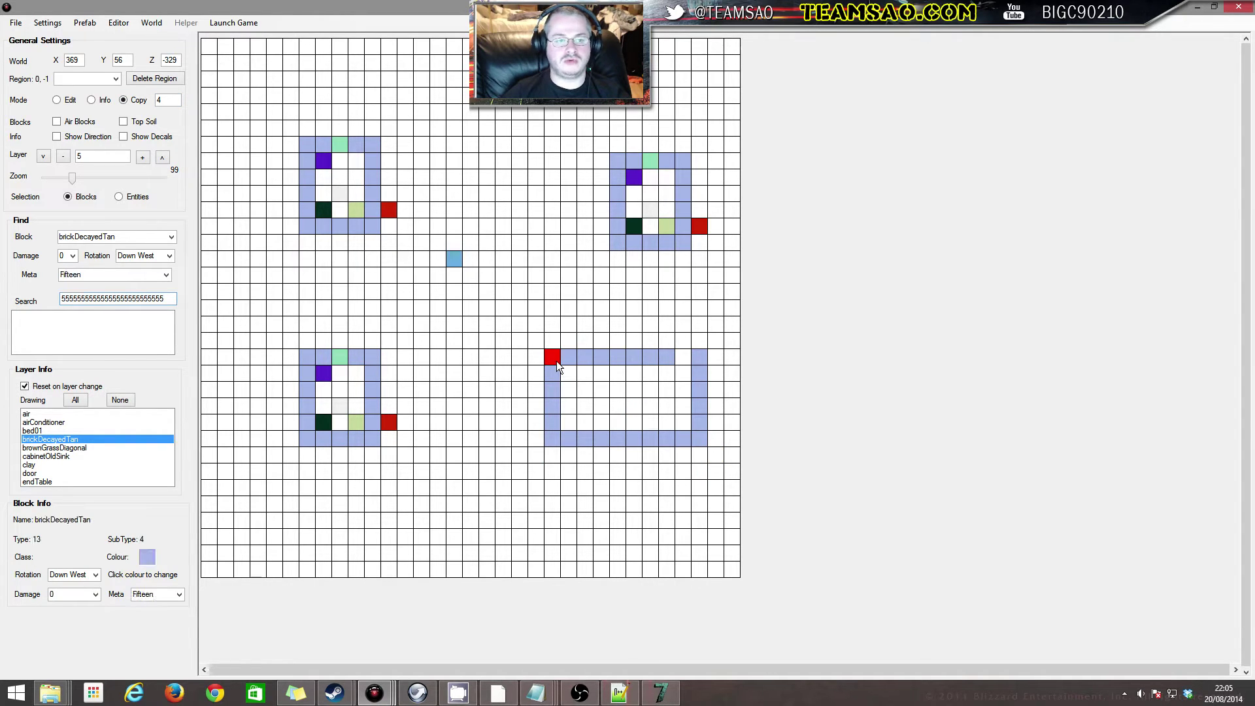
Copy the brick outline on layer 5, paste it one block to the right, and paste it again at its original corner
{"action": "left_click", "coordinate": [138, 161]}
{"action": "left_click", "coordinate": [57, 155]}
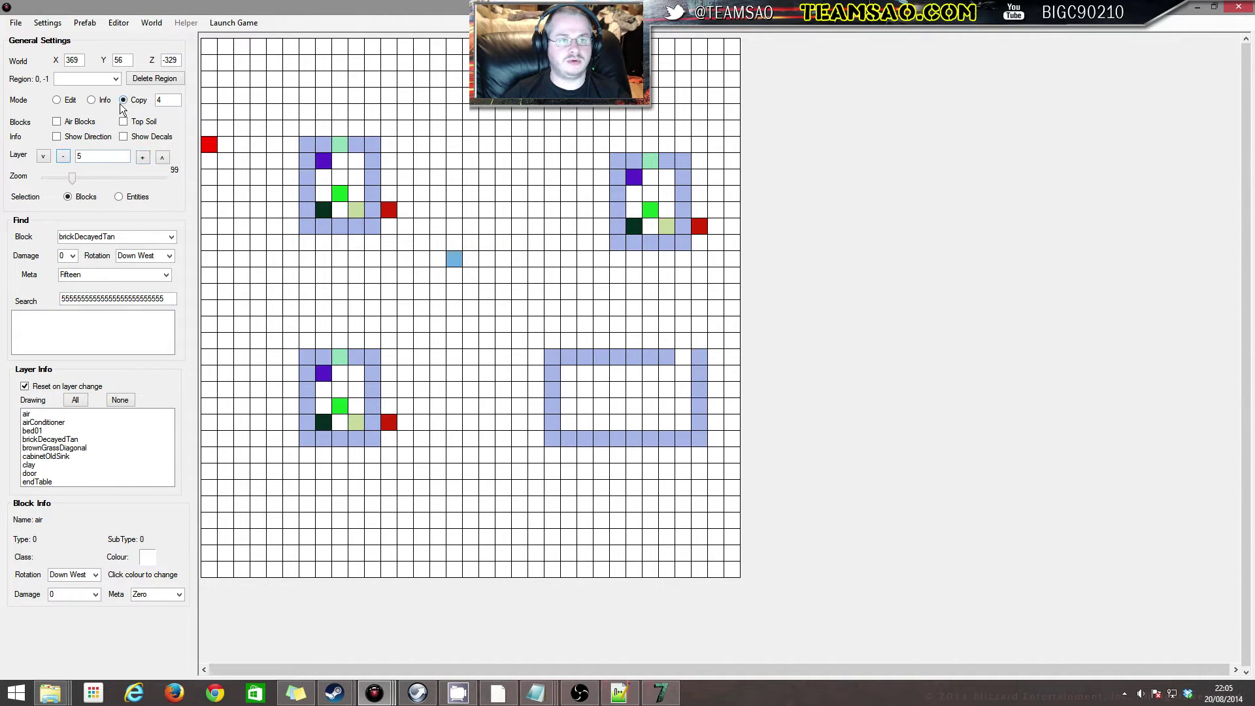
{"action": "left_click", "coordinate": [207, 359]}
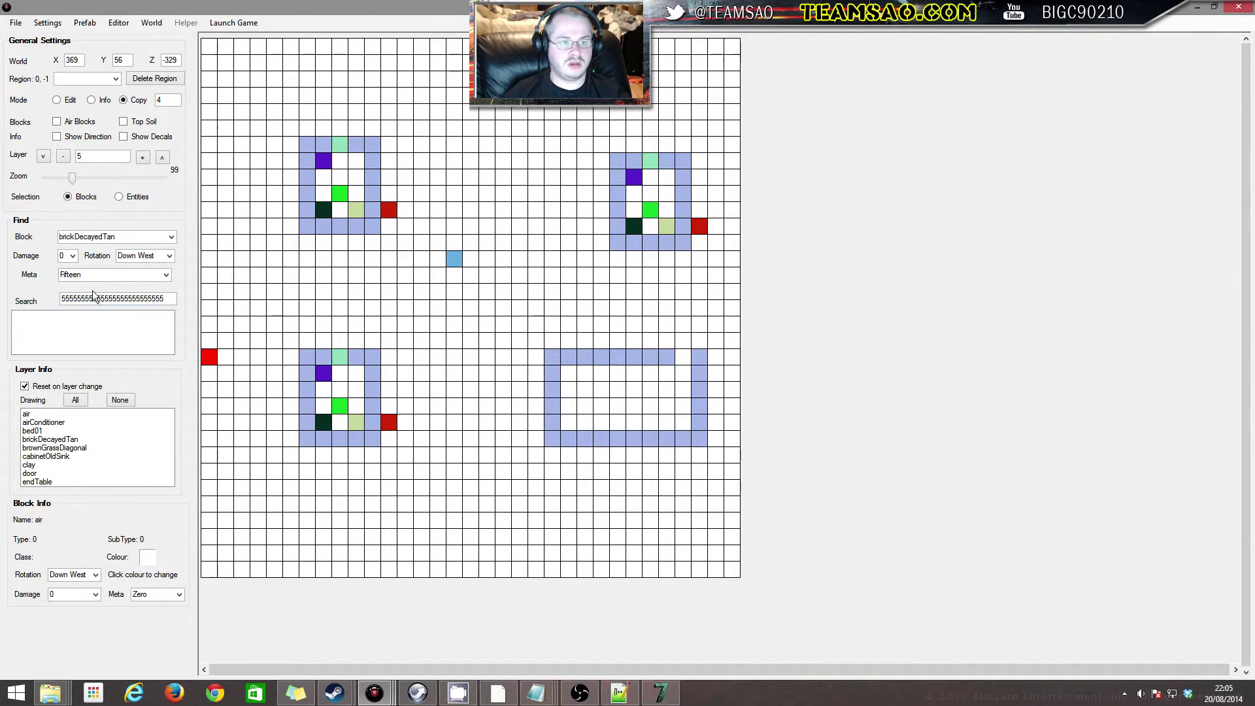
{"action": "left_click", "coordinate": [59, 439]}
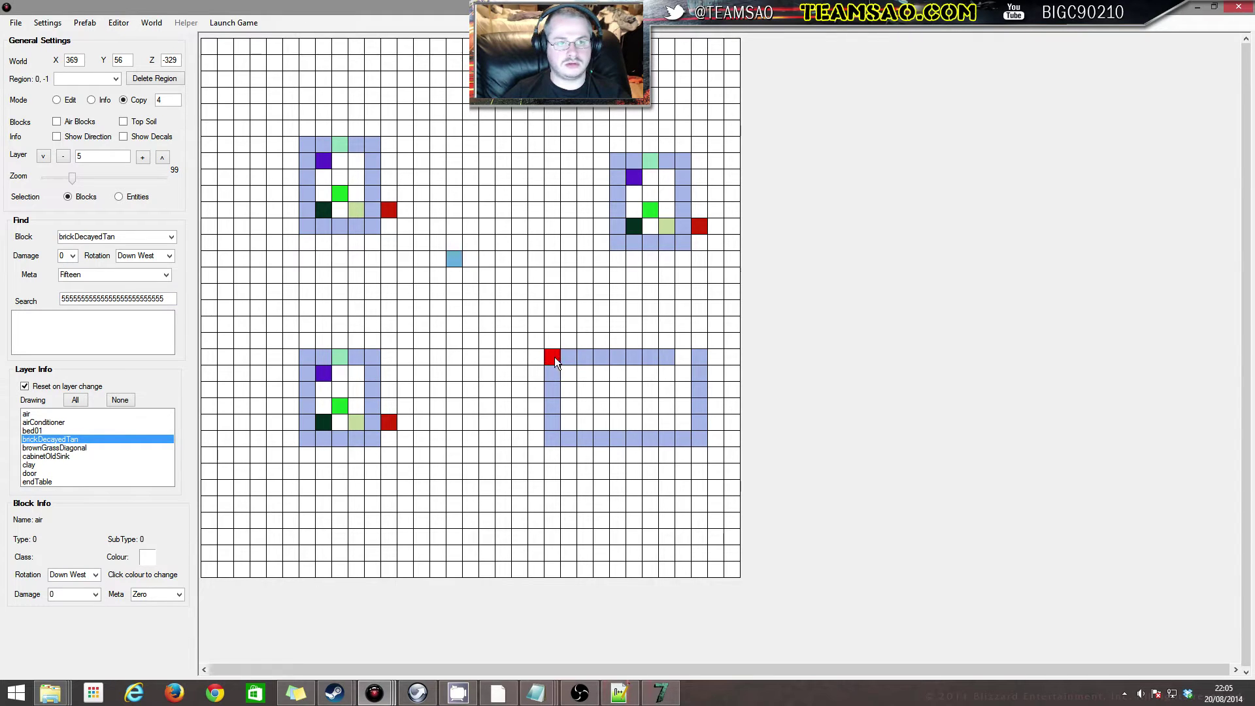
{"action": "left_click_drag", "start_coordinate": [555, 357], "coordinate": [710, 454]}
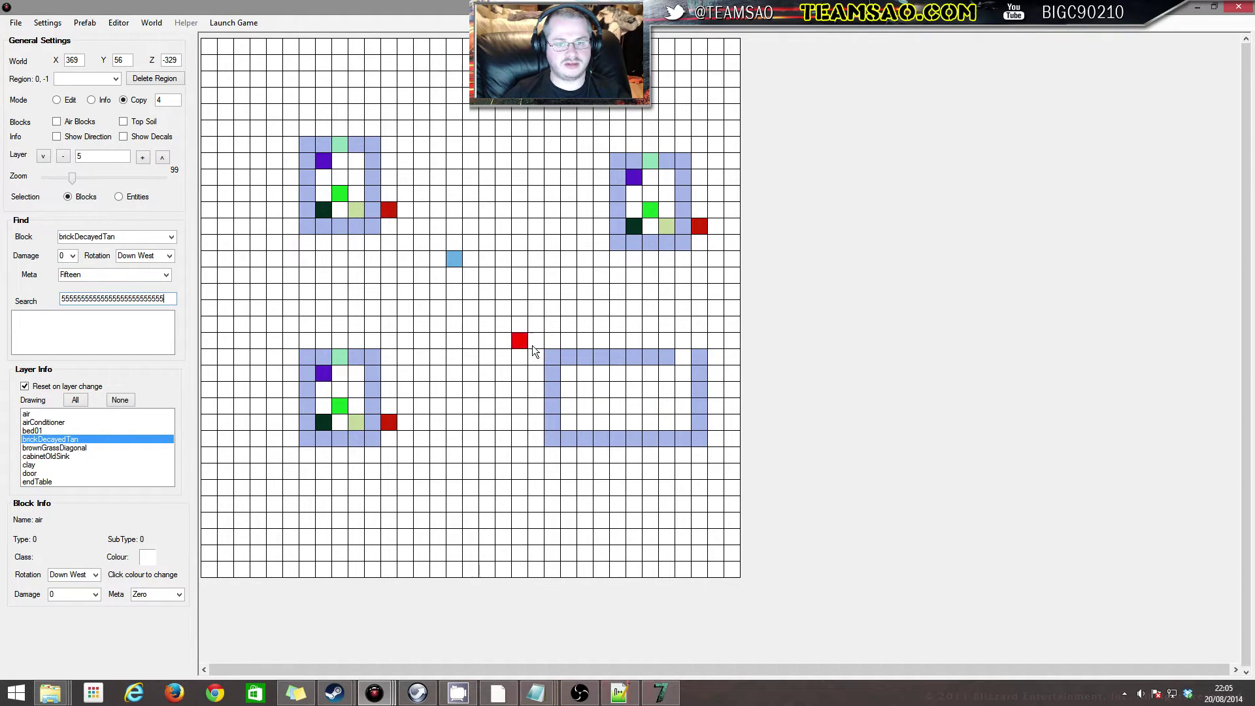
{"action": "left_click", "coordinate": [563, 361]}
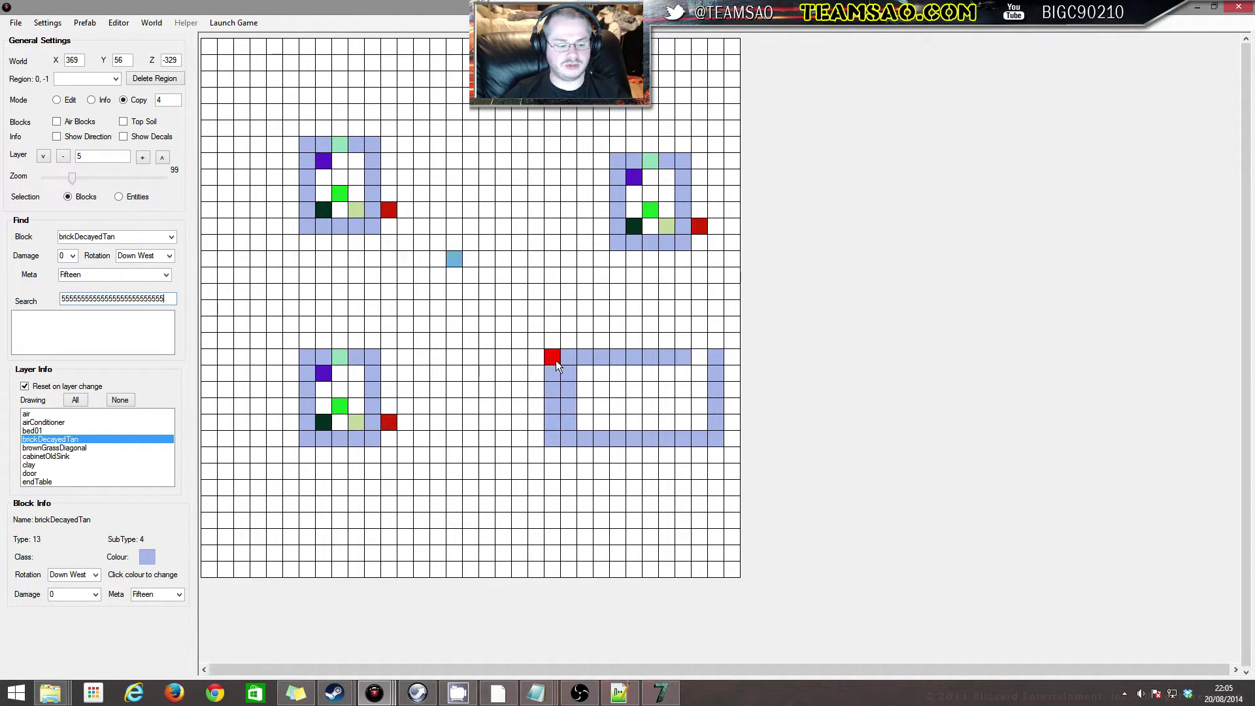
{"action": "left_click", "coordinate": [555, 360]}
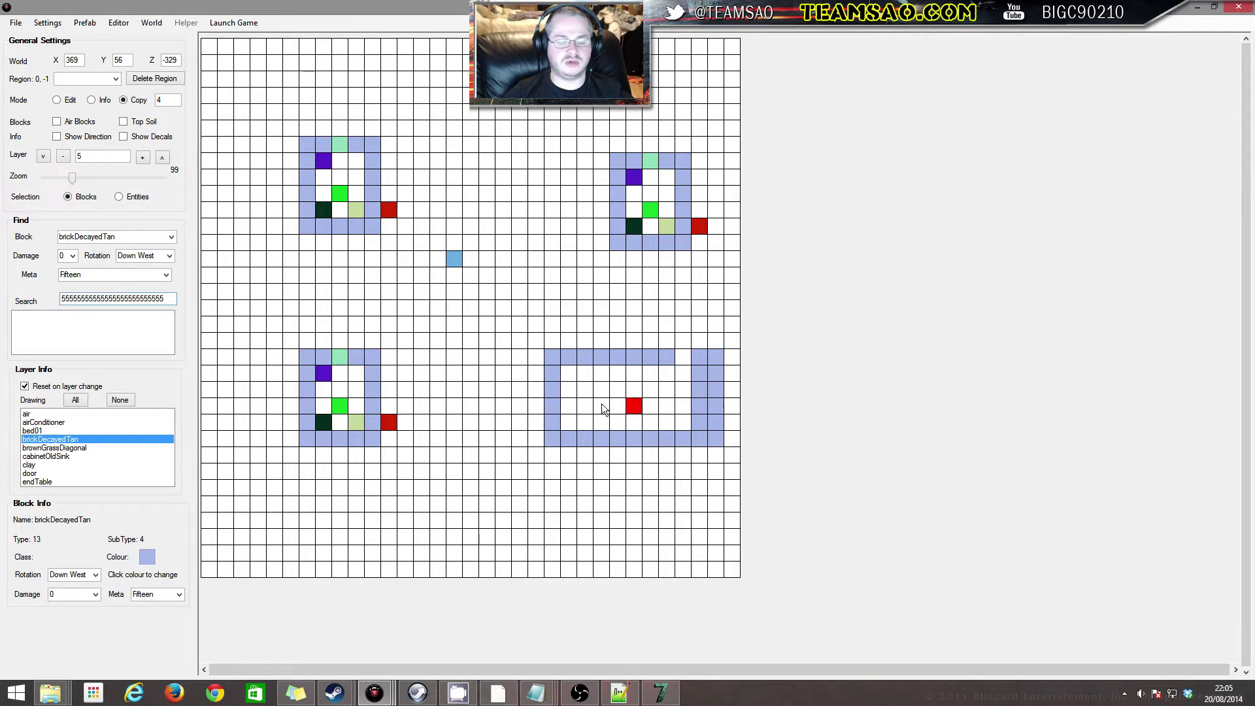
Check layers 6 and 4 for the pasted brick outline and return to layer 5
{"action": "left_click", "coordinate": [143, 157]}
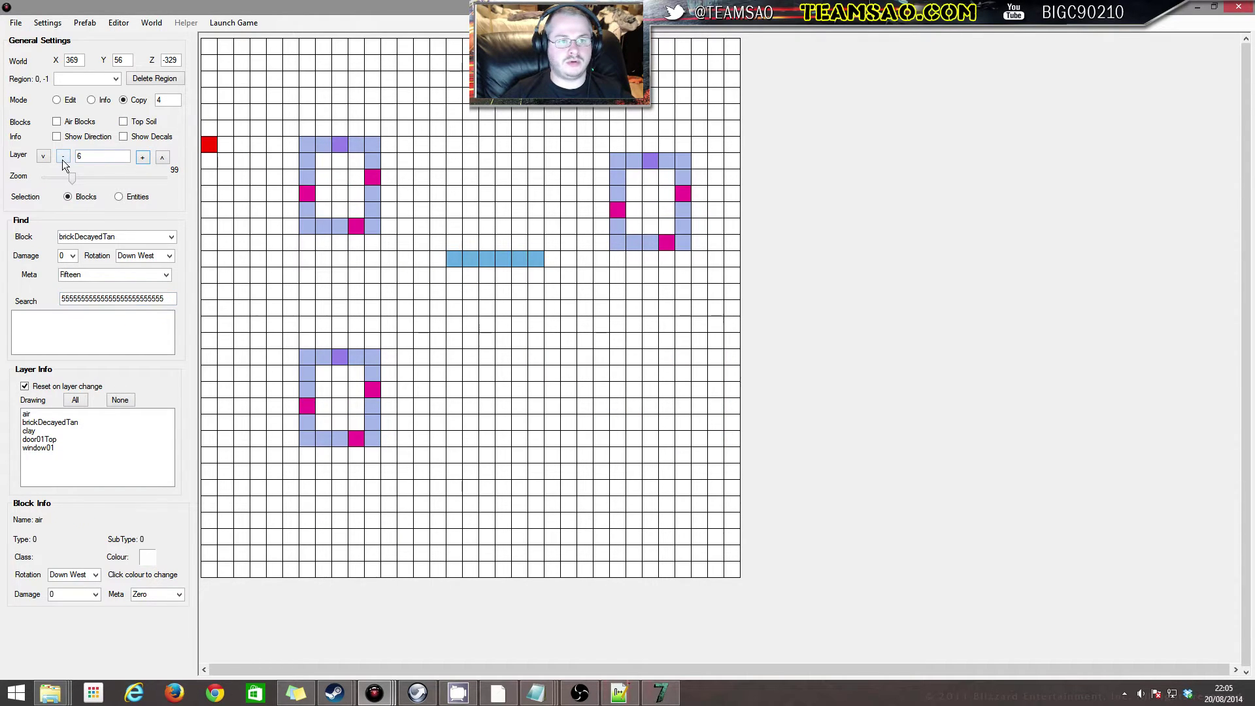
{"action": "left_click", "coordinate": [63, 158]}
{"action": "left_click", "coordinate": [63, 158]}
{"action": "left_click", "coordinate": [142, 157]}
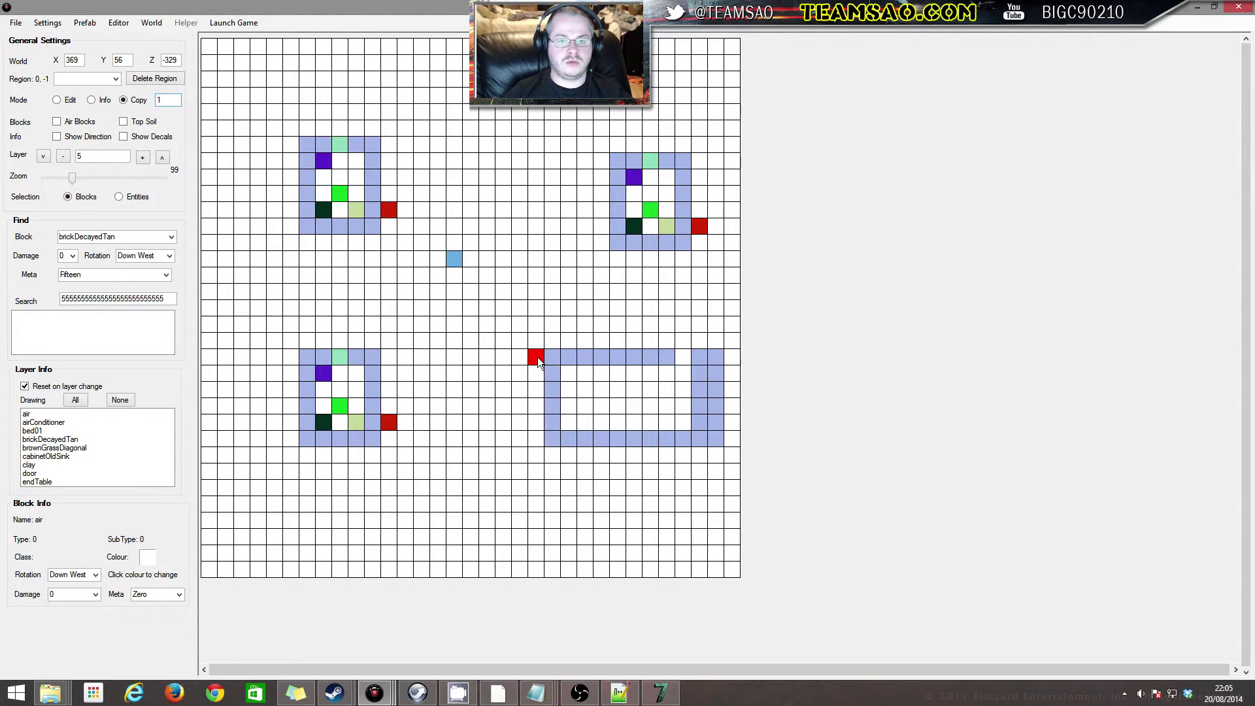
With the copy value set to 1, copy the brick outline from layer 5 and paste it onto layers 6 and 7
{"action": "left_click_drag", "start_coordinate": [551, 360], "coordinate": [716, 453]}
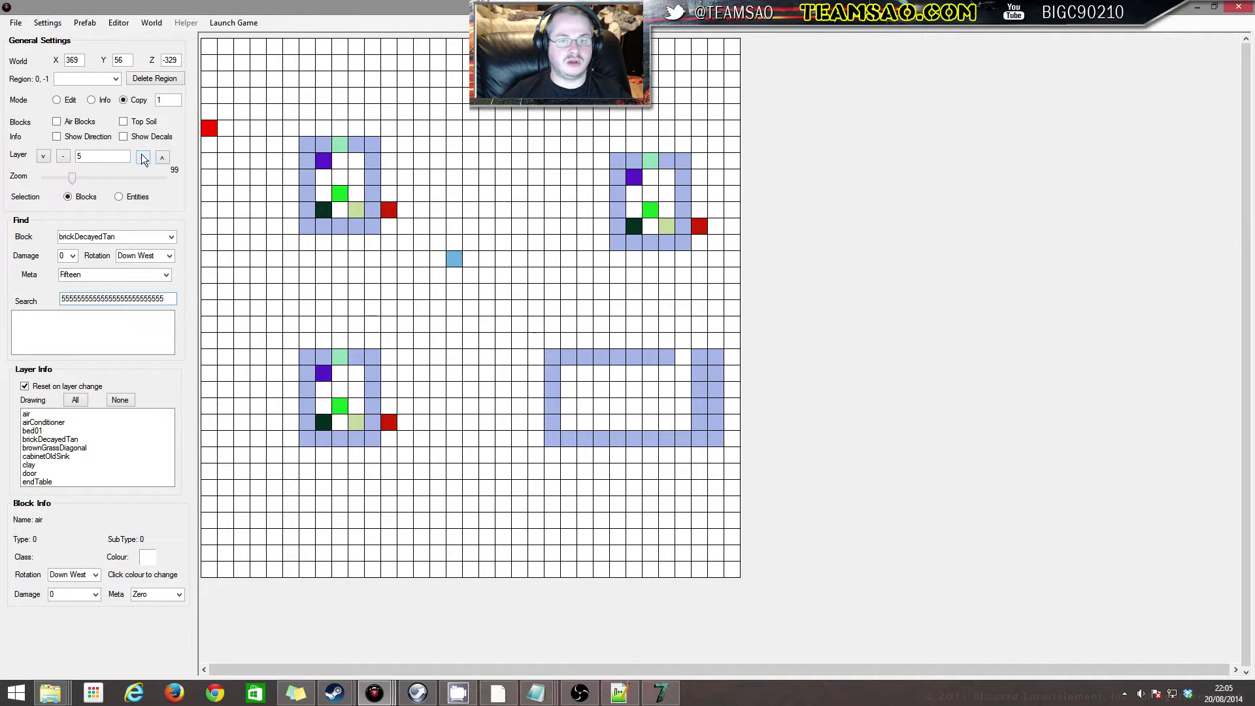
{"action": "left_click", "coordinate": [143, 158]}
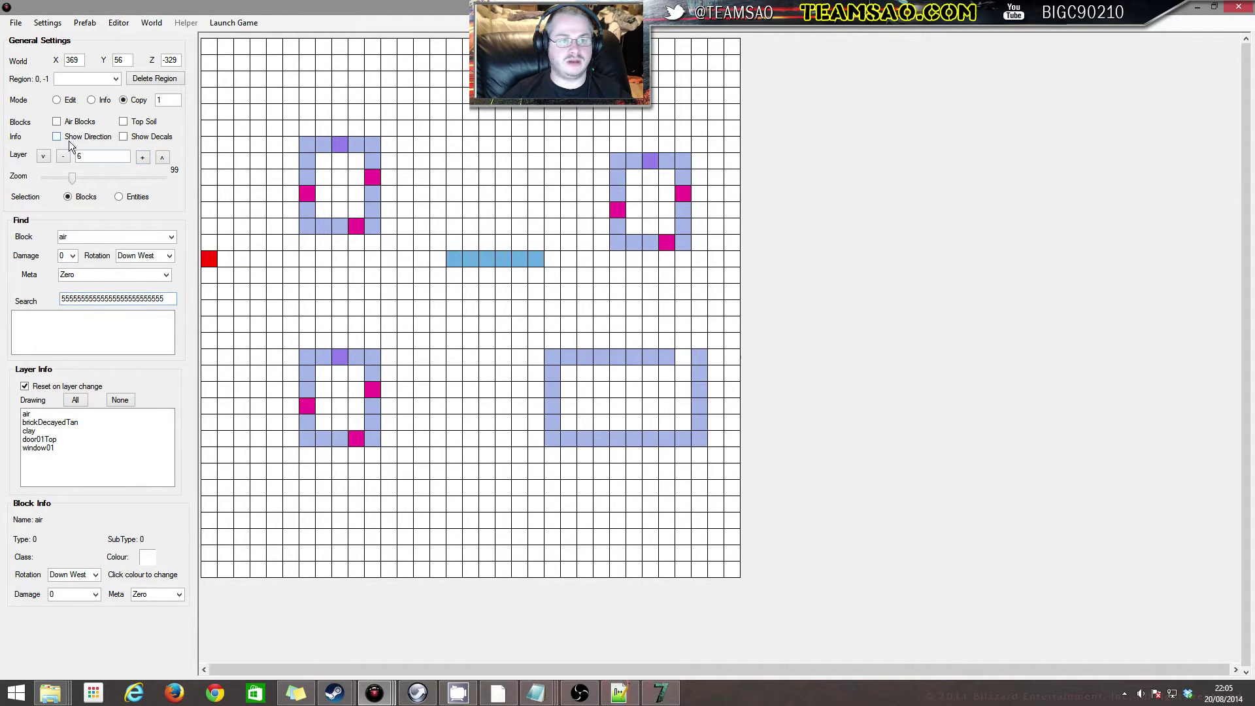
{"action": "left_click", "coordinate": [143, 158]}
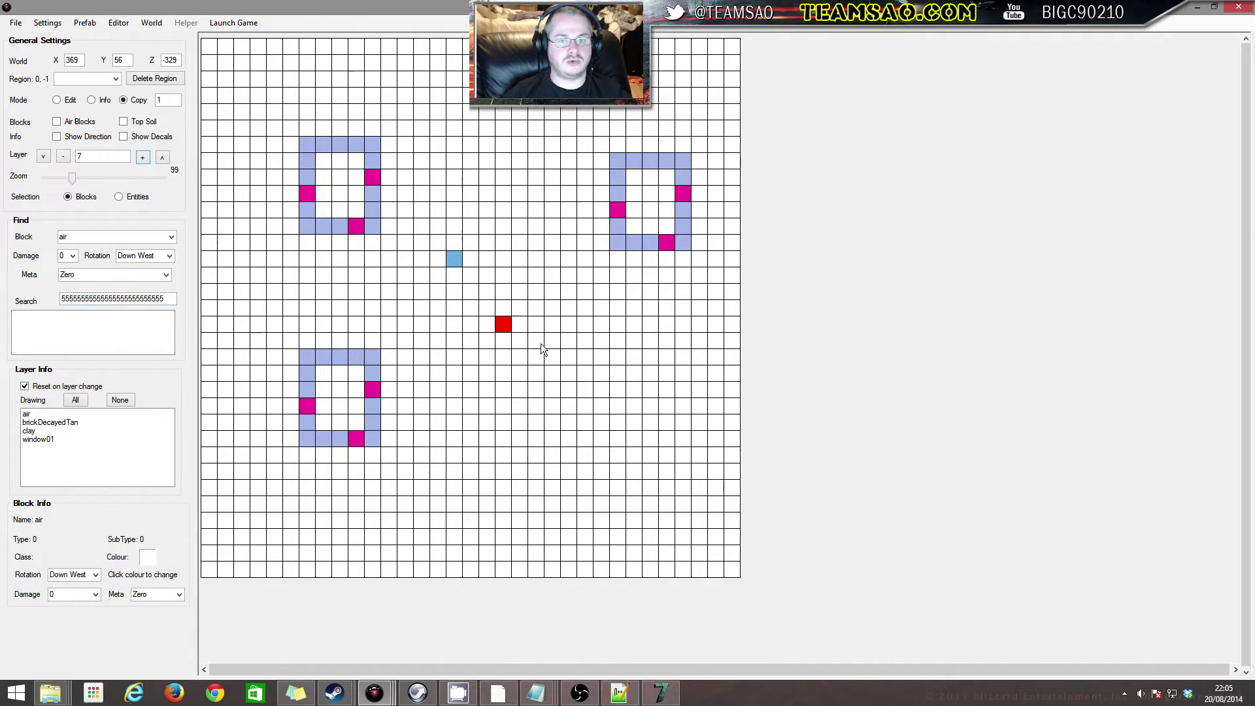
{"action": "left_click", "coordinate": [552, 353]}
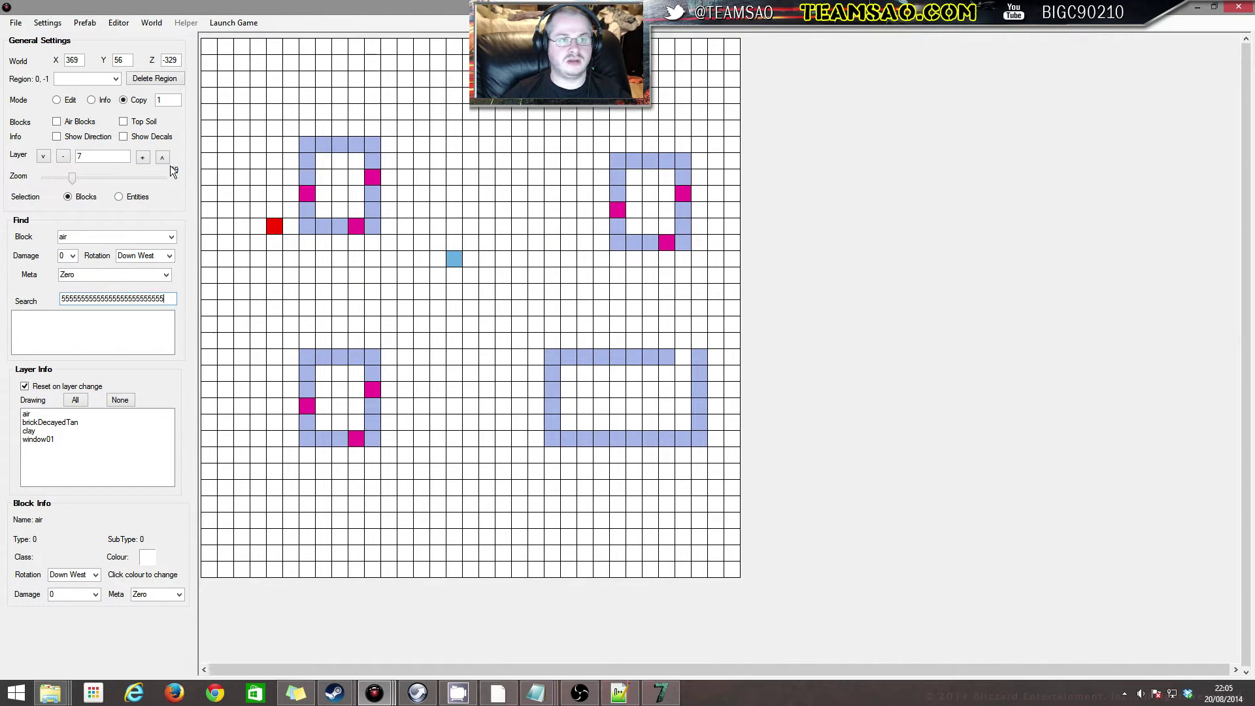
With the copy value set to 3, copy the brick outline from layer 5 and paste it at its original corner on layer 8
{"action": "left_click", "coordinate": [143, 157]}
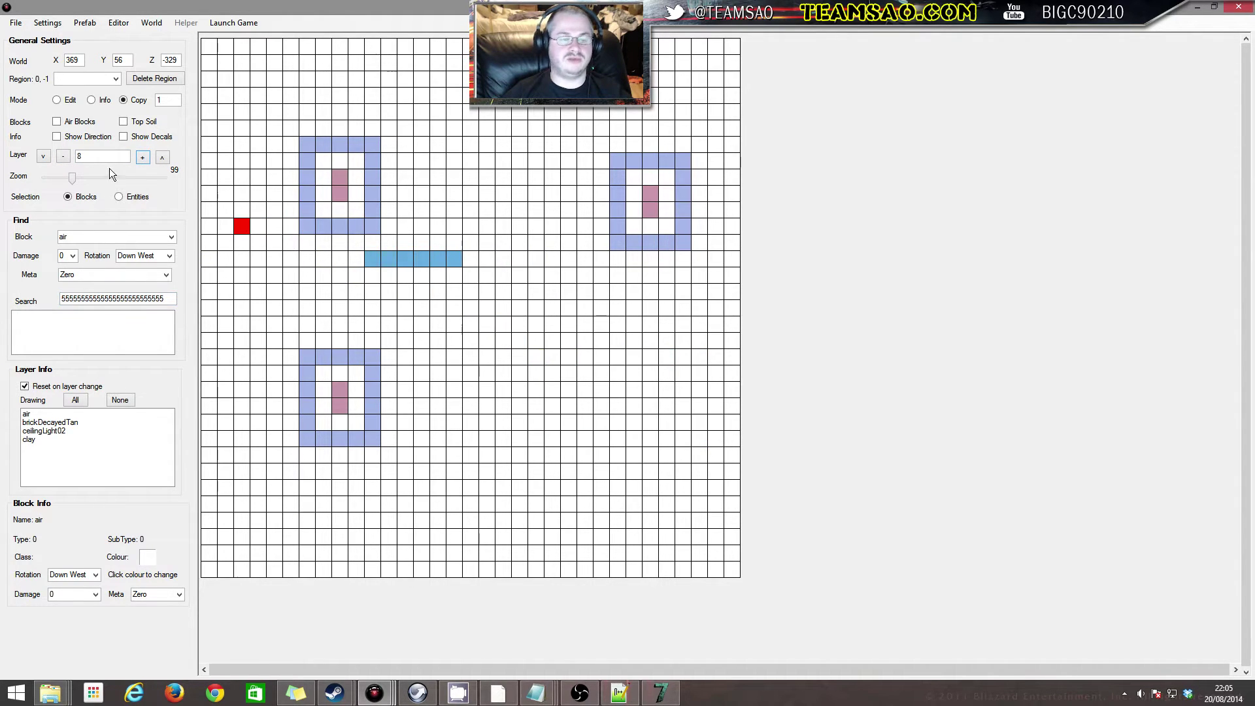
{"action": "left_click", "coordinate": [63, 156]}
{"action": "left_click", "coordinate": [62, 156]}
{"action": "left_click", "coordinate": [63, 156]}
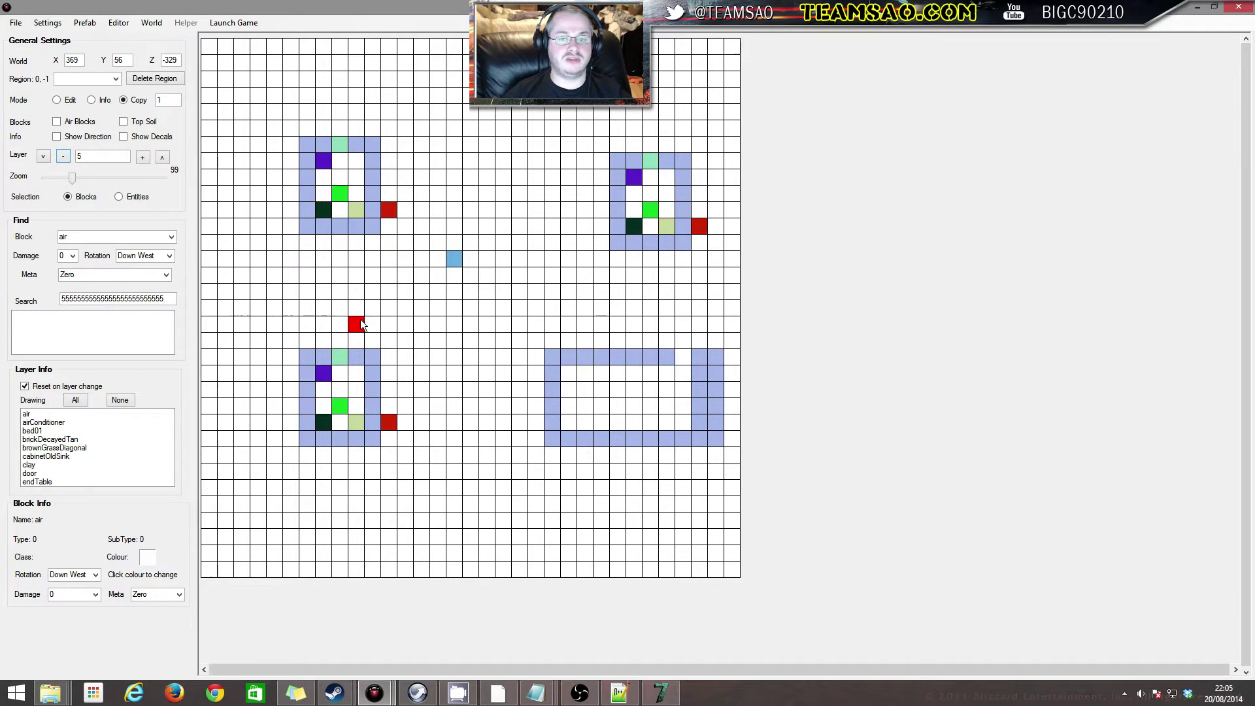
{"action": "double_click", "coordinate": [159, 99]}
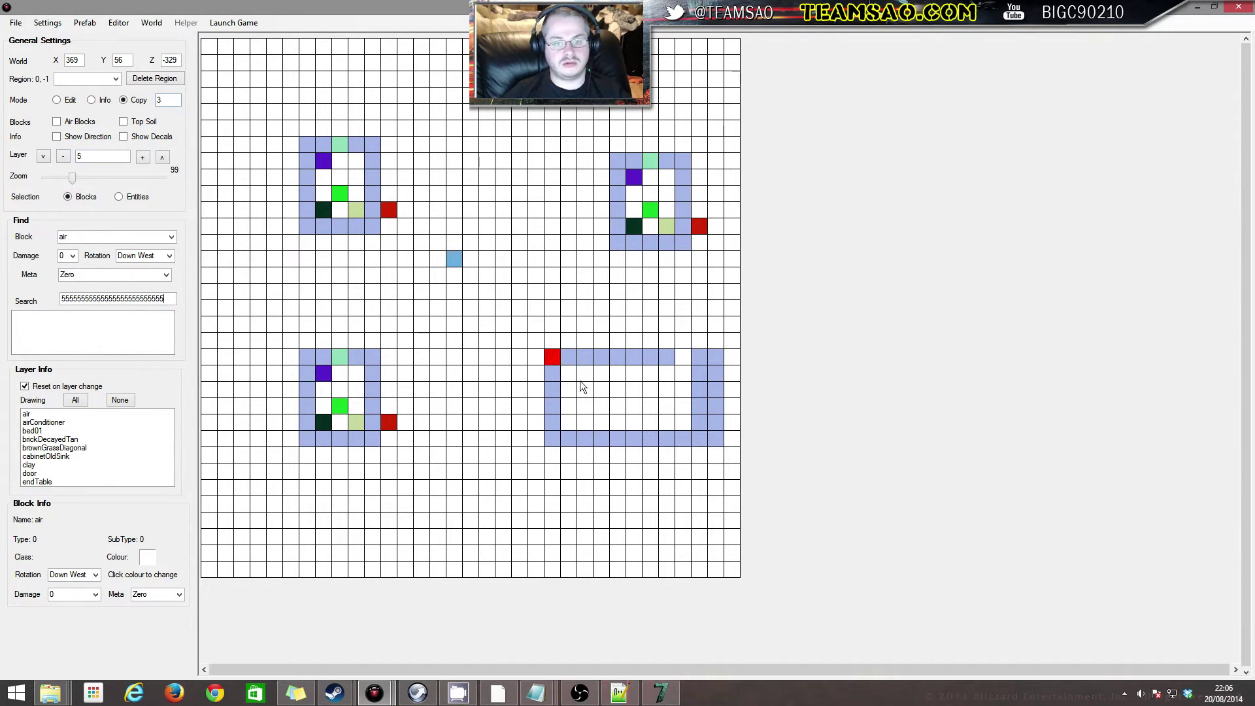
{"action": "left_click_drag", "start_coordinate": [553, 356], "coordinate": [710, 453]}
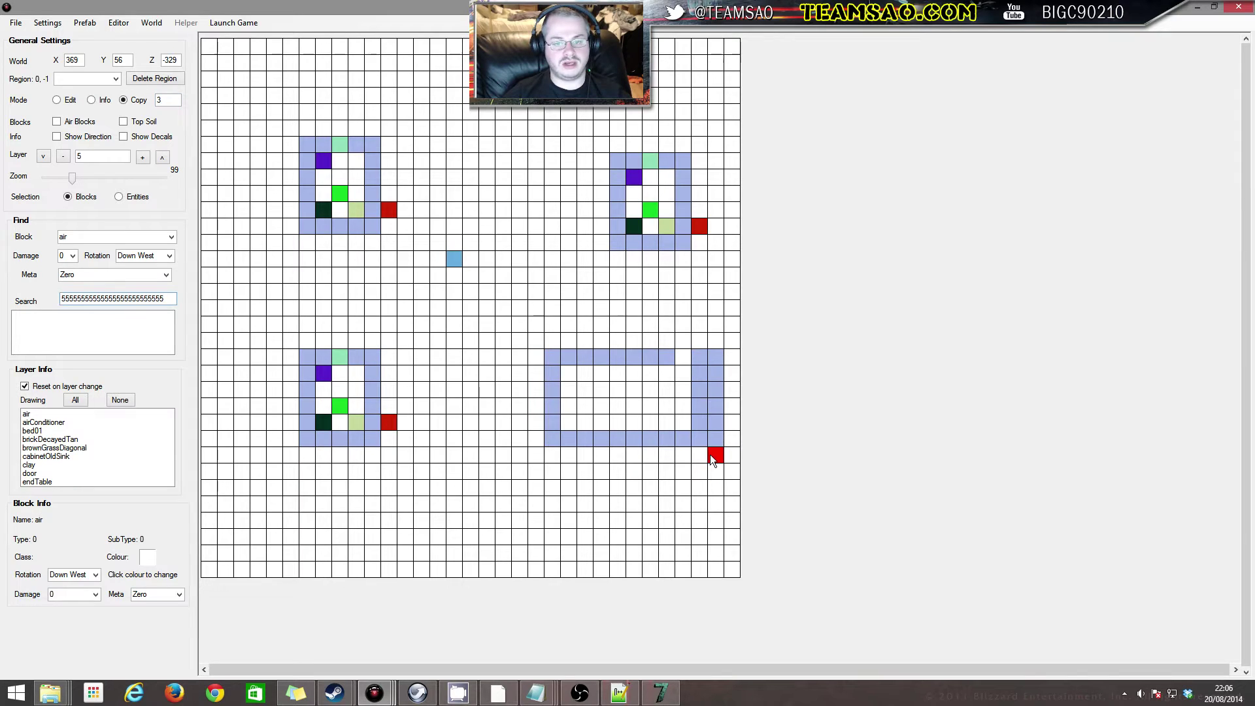
{"action": "left_click", "coordinate": [143, 157]}
{"action": "left_click", "coordinate": [142, 157]}
{"action": "left_click", "coordinate": [143, 157]}
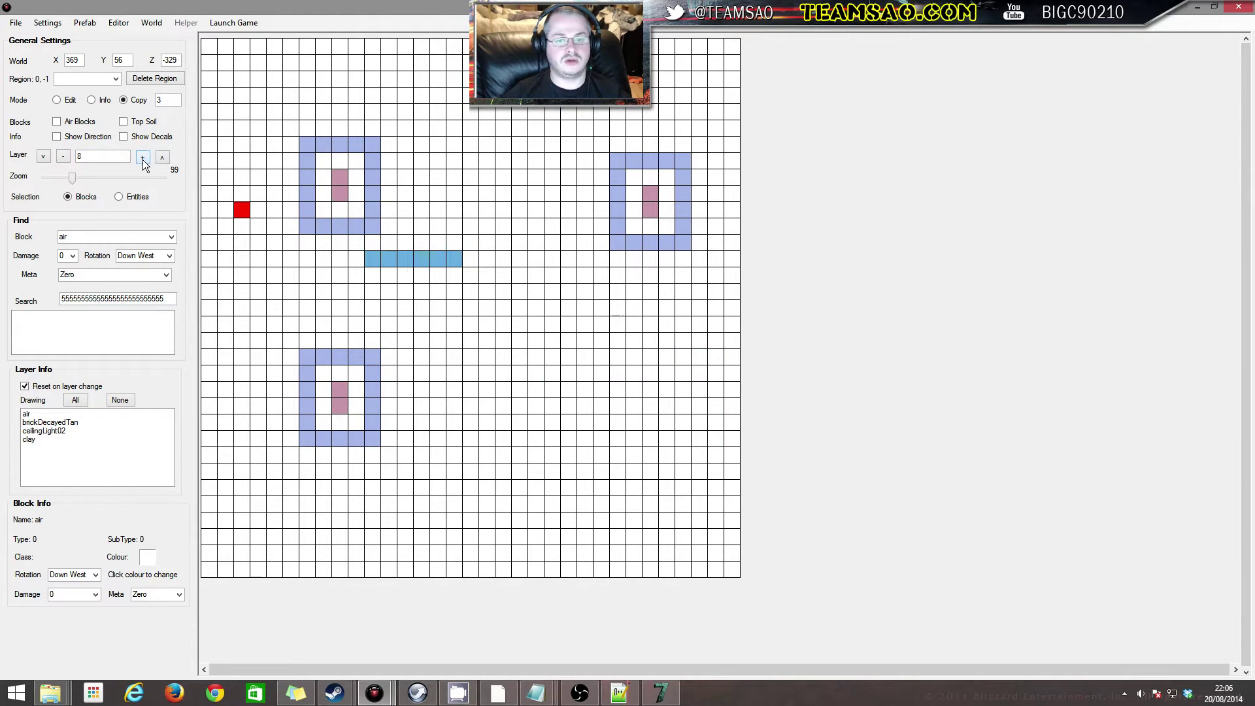
{"action": "left_click", "coordinate": [558, 359]}
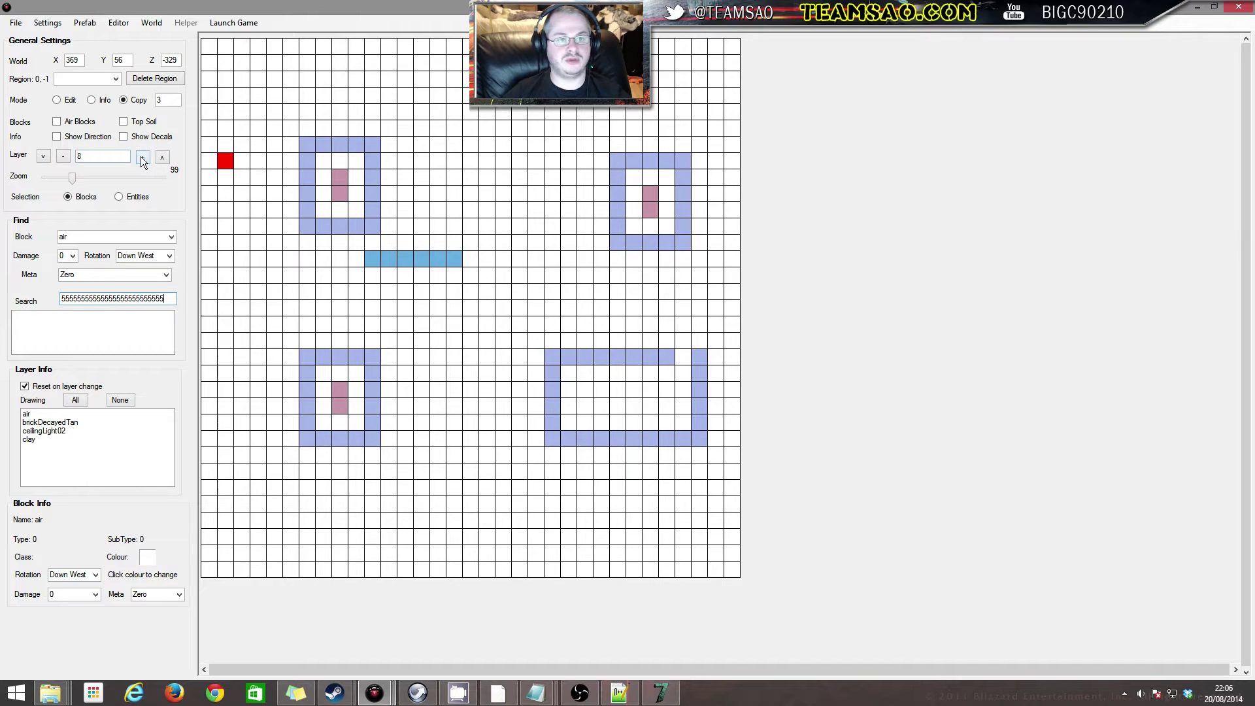
Check the layers from 8 up to 11 and back down to 4 for the pasted brick outline
{"action": "left_click", "coordinate": [143, 158]}
{"action": "left_click", "coordinate": [142, 158]}
{"action": "left_click", "coordinate": [142, 158]}
{"action": "left_click", "coordinate": [64, 162]}
{"action": "left_click", "coordinate": [64, 162]}
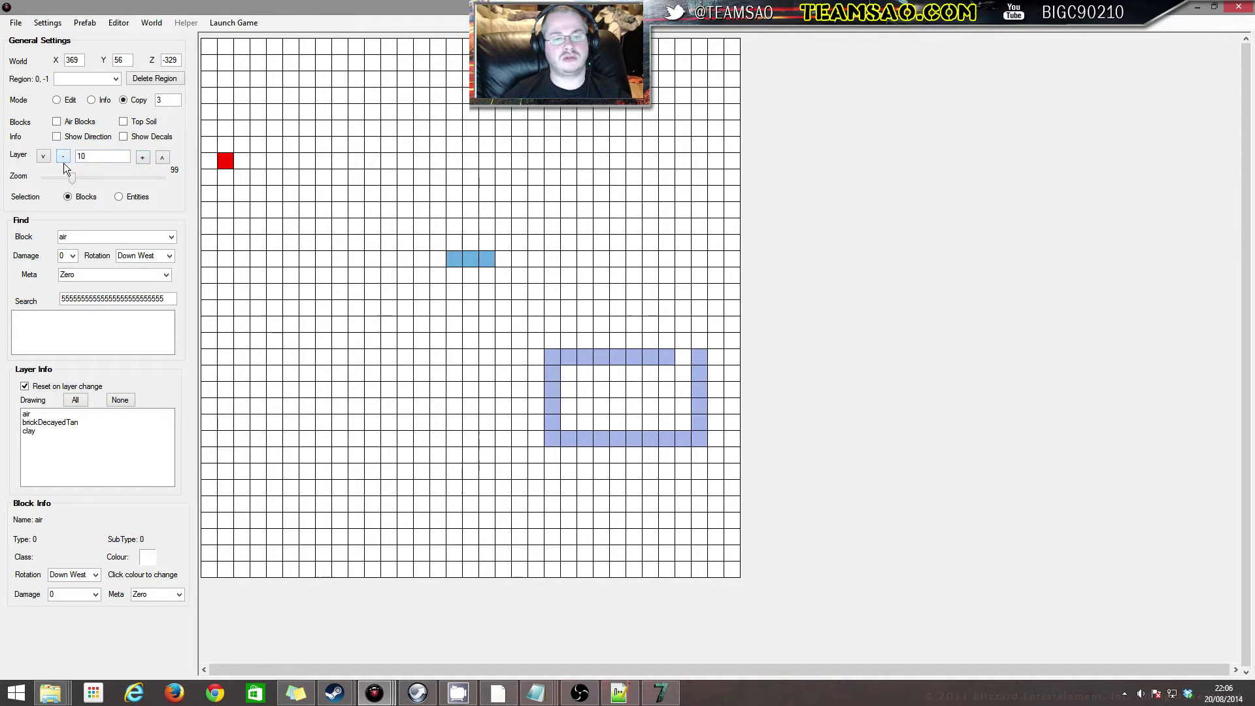
{"action": "left_click", "coordinate": [64, 162]}
{"action": "left_click", "coordinate": [64, 162]}
{"action": "left_click", "coordinate": [64, 162]}
{"action": "left_click", "coordinate": [64, 162]}
{"action": "left_click", "coordinate": [64, 163]}
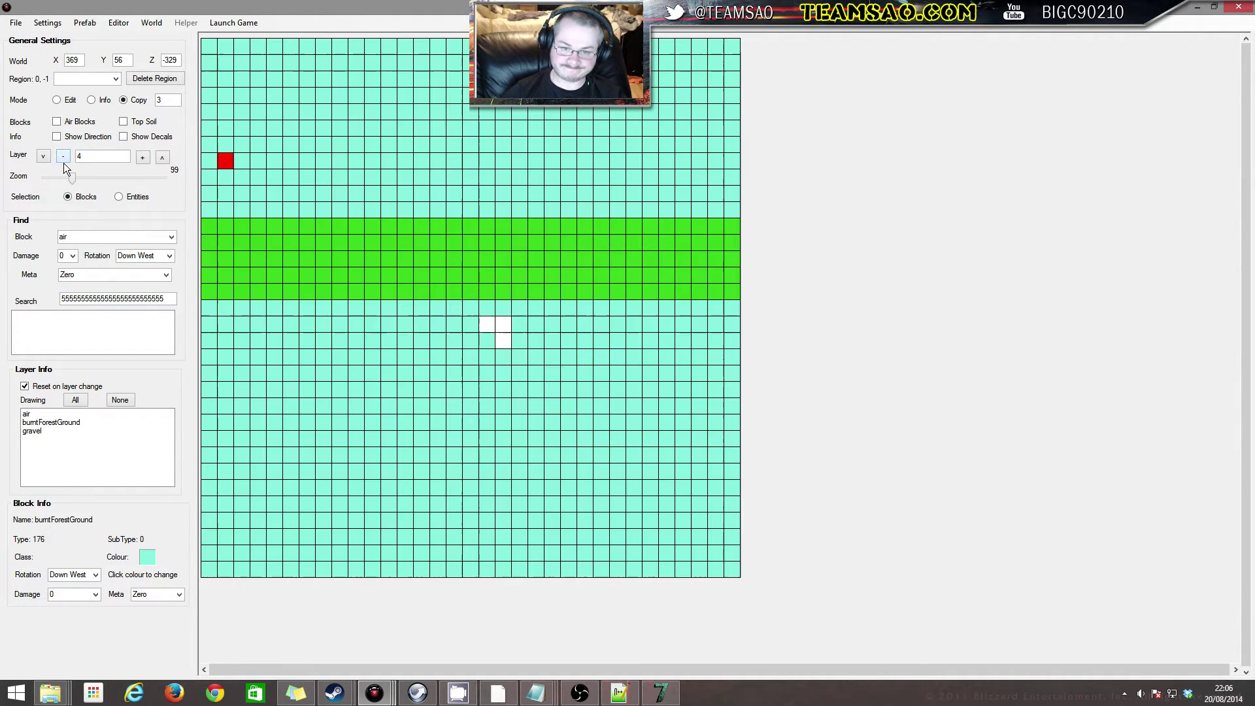
On layer 6, replace two bricks with air in each of the left, lower and right walls of the large outline
{"action": "left_click", "coordinate": [142, 158]}
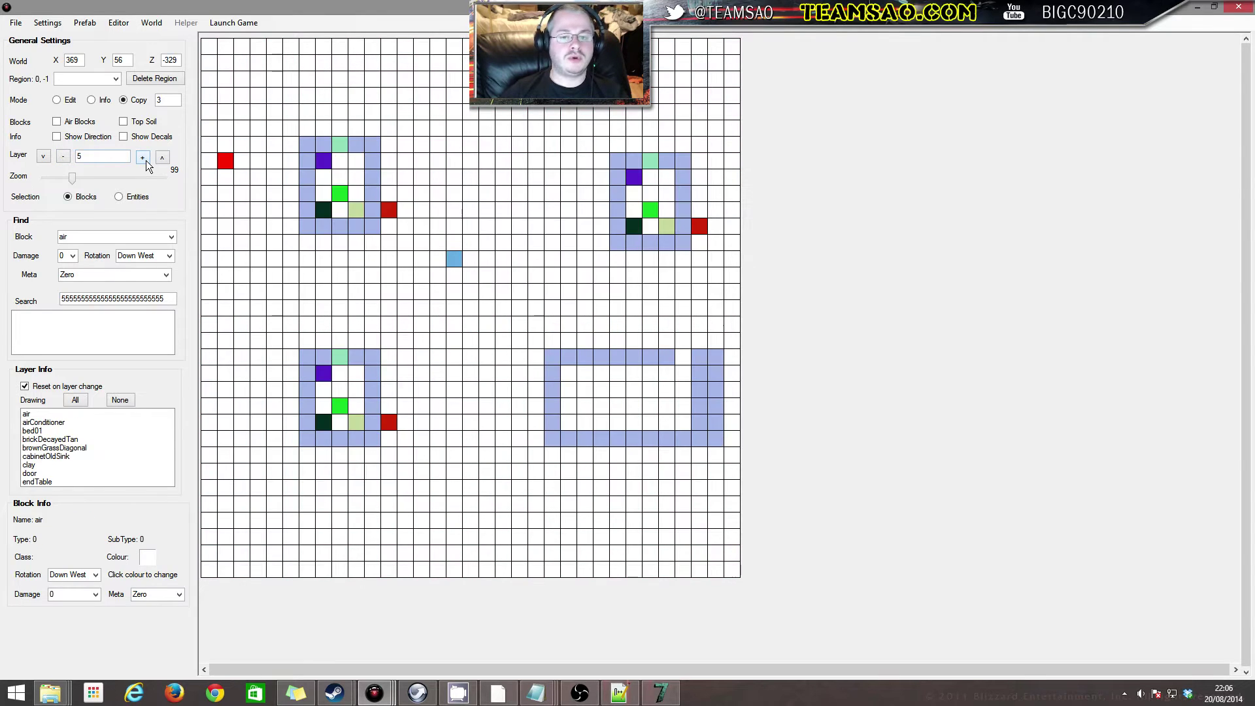
{"action": "left_click", "coordinate": [146, 159]}
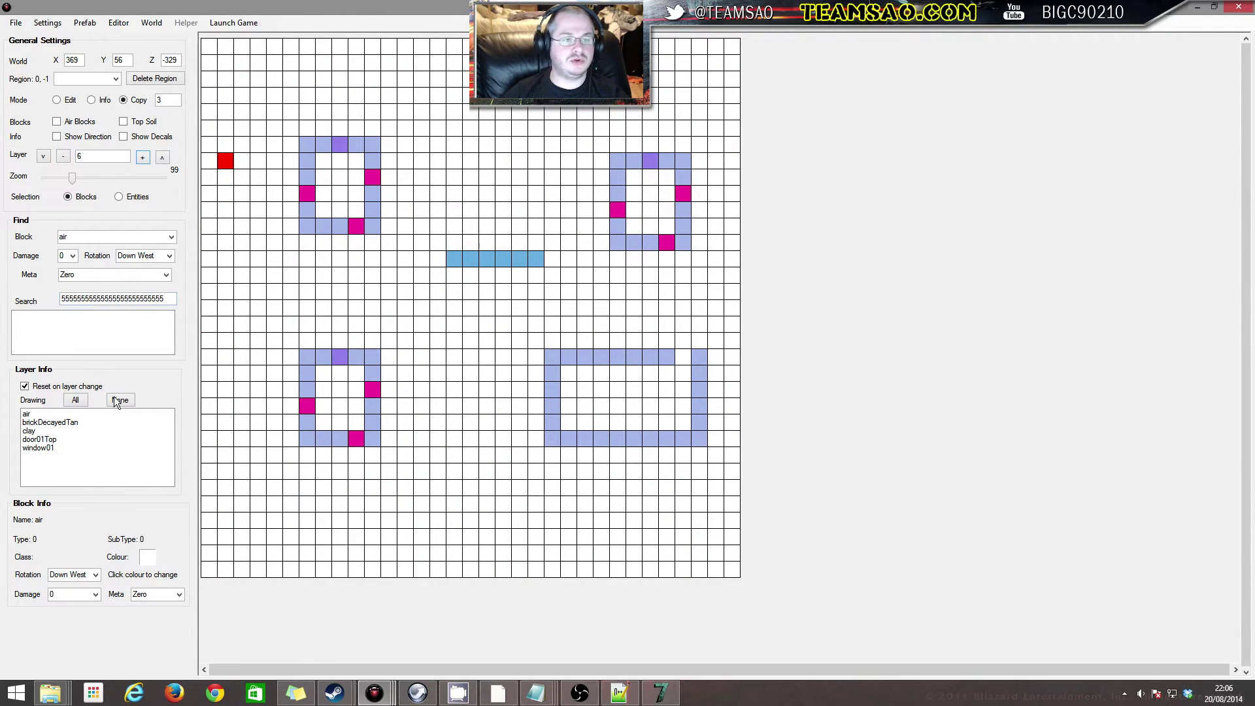
{"action": "left_click", "coordinate": [26, 414]}
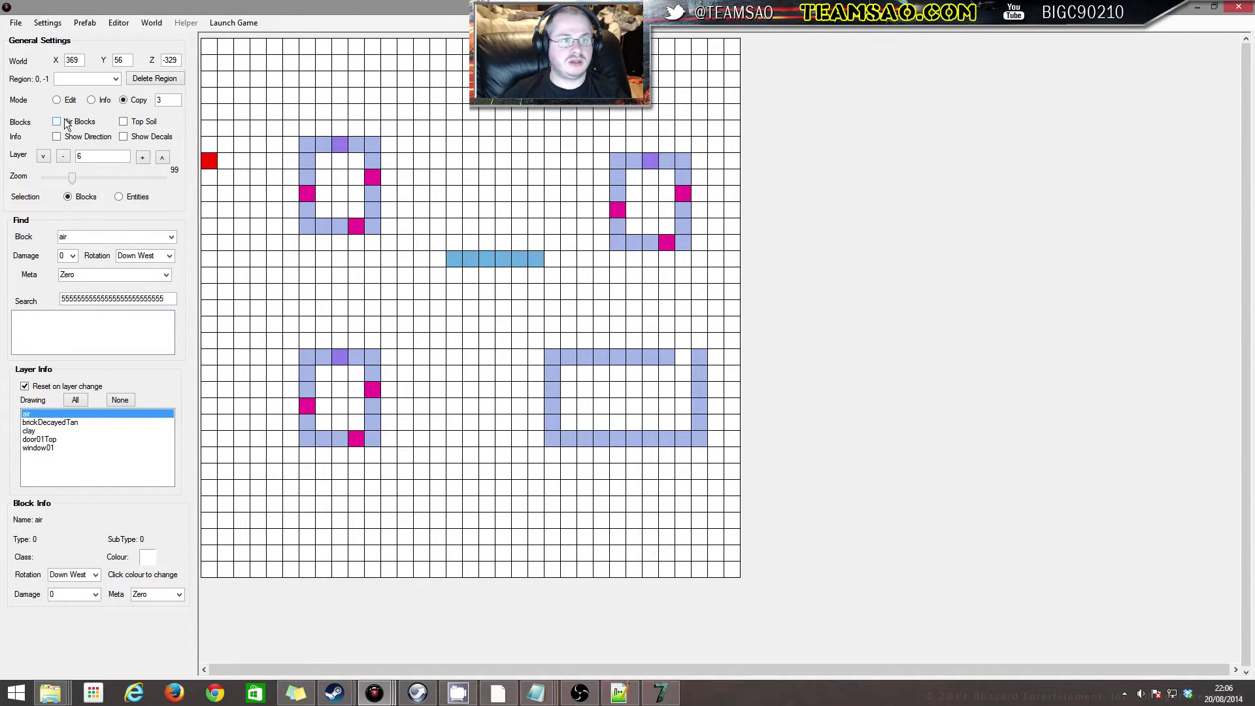
{"action": "left_click", "coordinate": [69, 102]}
{"action": "left_click", "coordinate": [549, 391]}
{"action": "left_click", "coordinate": [553, 403]}
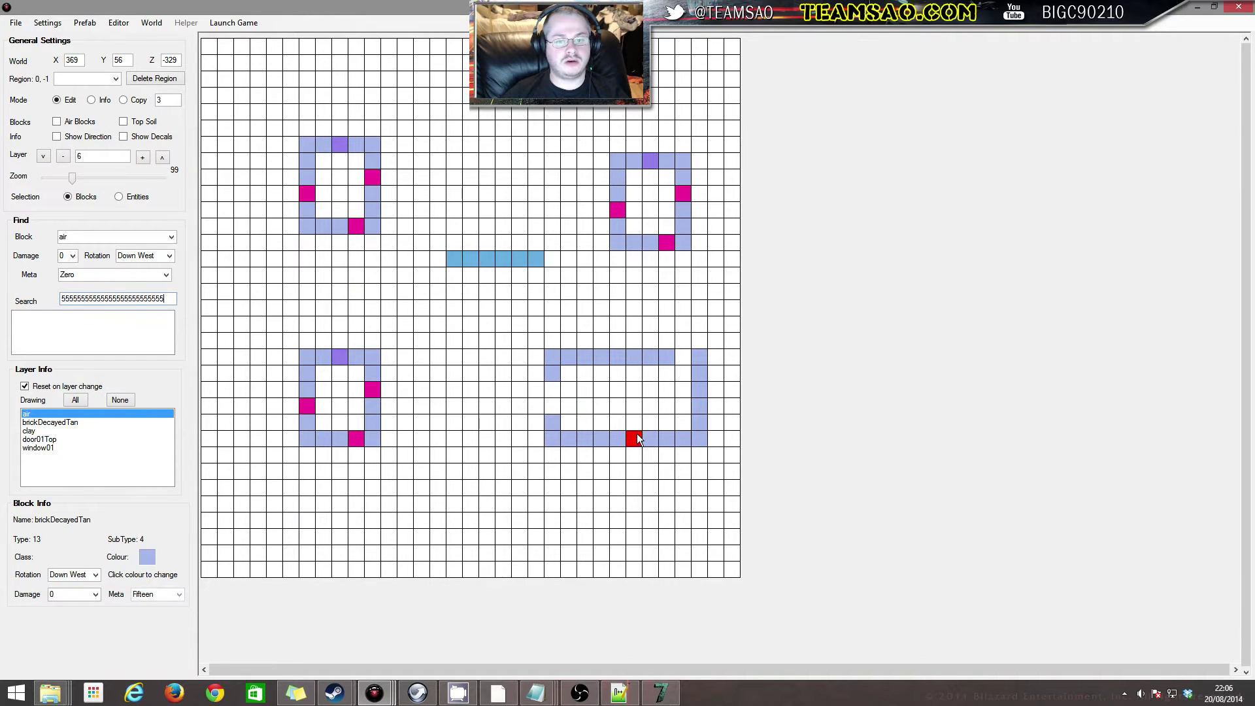
{"action": "left_click", "coordinate": [601, 438]}
{"action": "left_click", "coordinate": [618, 439]}
{"action": "left_click", "coordinate": [699, 389]}
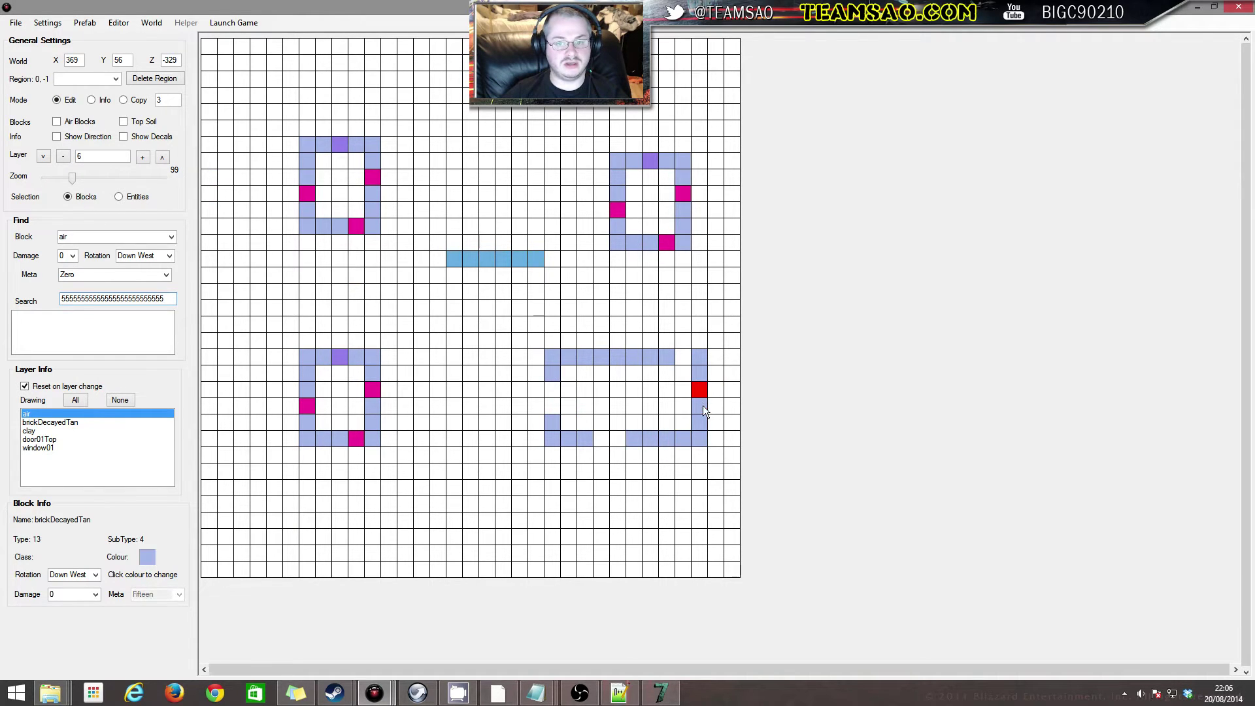
{"action": "left_click", "coordinate": [702, 407]}
In Copy mode with a value of 1, copy the outline with window openings from layer 6 and paste it onto layer 7
{"action": "left_click", "coordinate": [123, 100]}
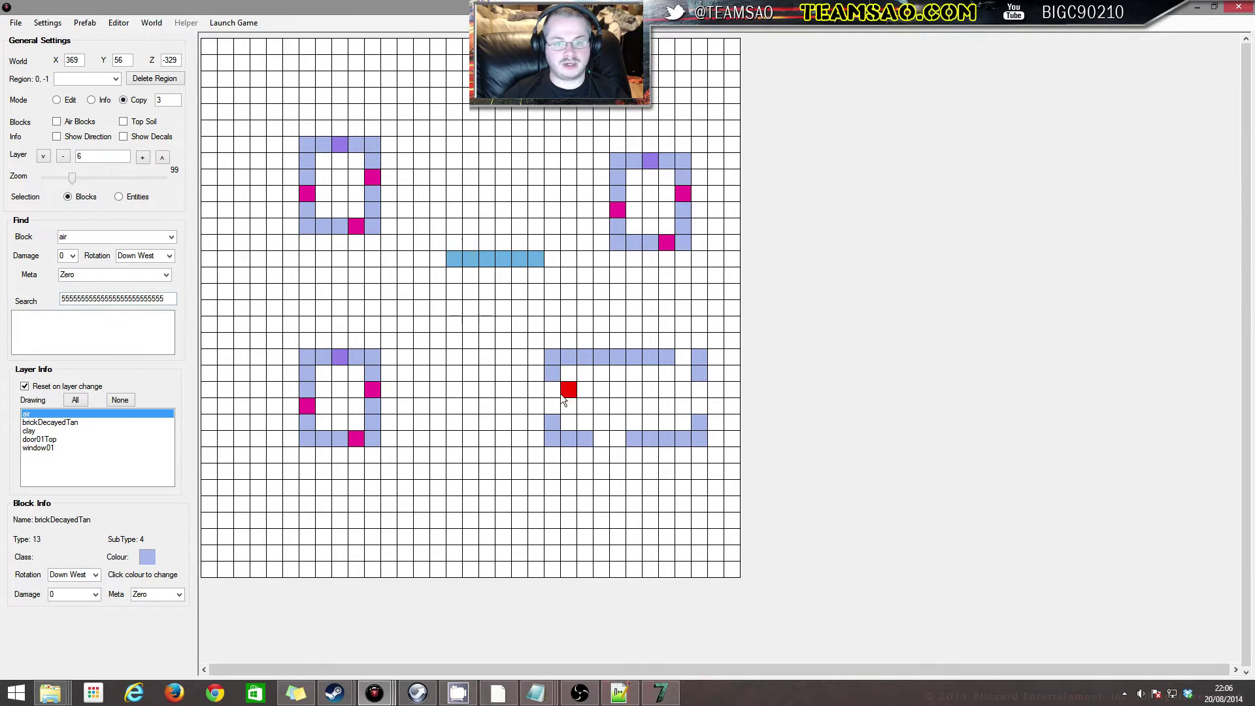
{"action": "mouse_move", "coordinate": [549, 355]}
{"action": "left_mouse_down"}
{"action": "mouse_move", "coordinate": [589, 390]}
{"action": "mouse_move", "coordinate": [530, 348]}
{"action": "left_mouse_up"}
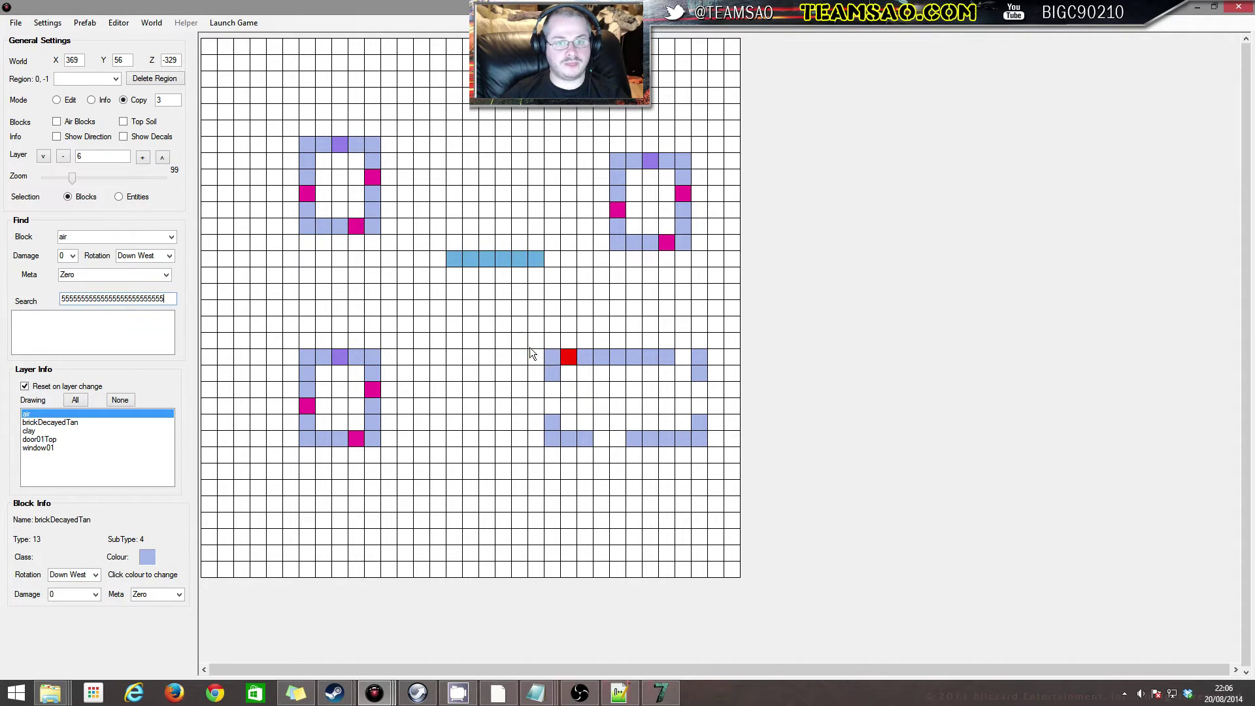
{"action": "double_click", "coordinate": [160, 100]}
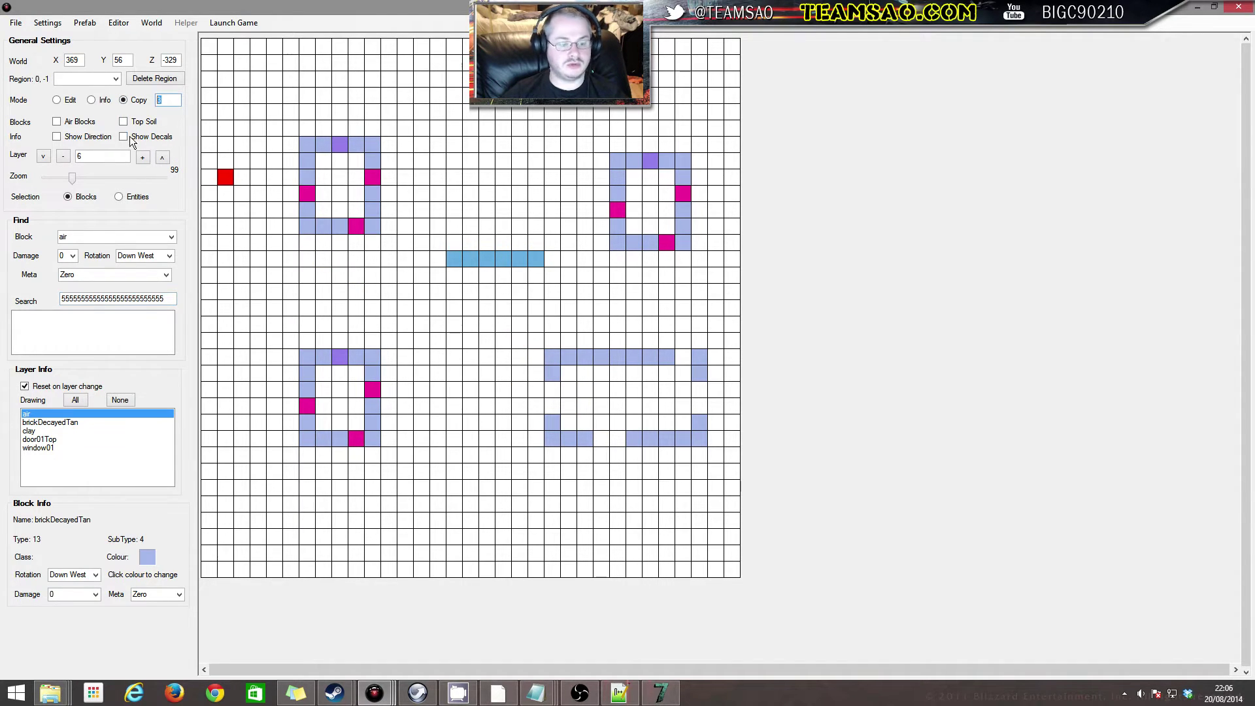
{"action": "type", "text": "2"}
{"action": "left_click_drag", "start_coordinate": [550, 356], "coordinate": [711, 458]}
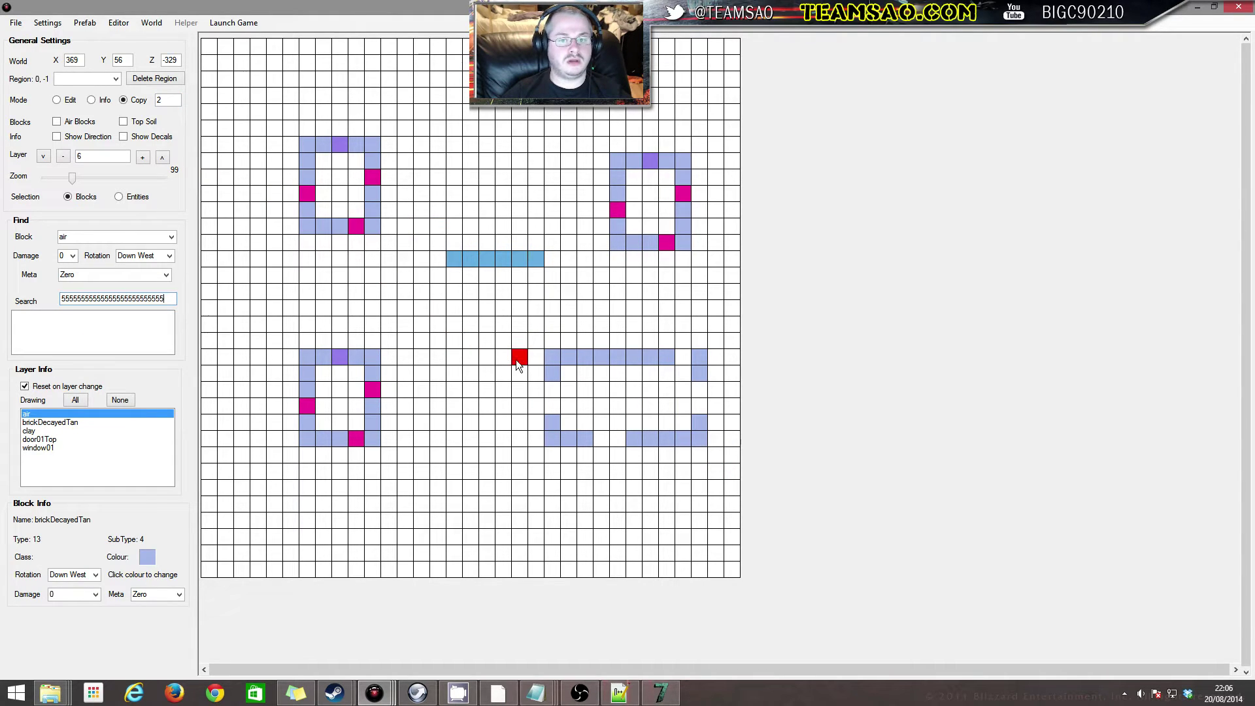
{"action": "double_click", "coordinate": [171, 100]}
{"action": "type", "text": "1"}
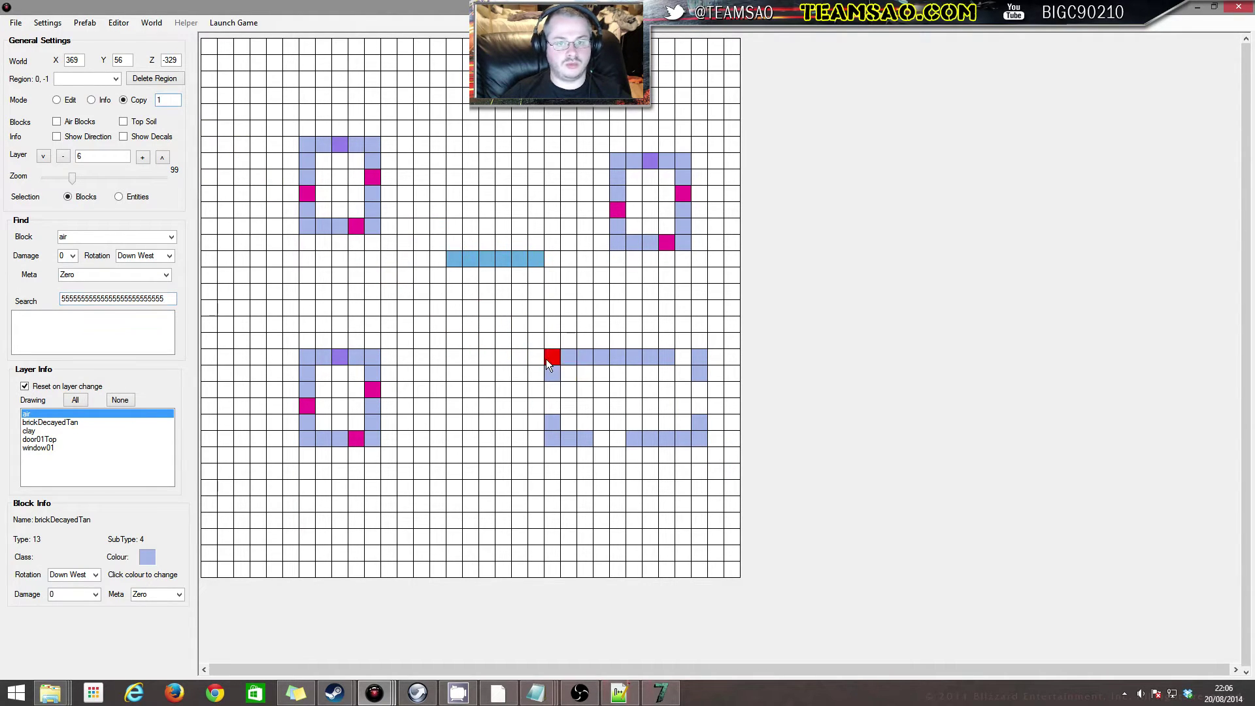
{"action": "left_click_drag", "start_coordinate": [547, 359], "coordinate": [710, 456]}
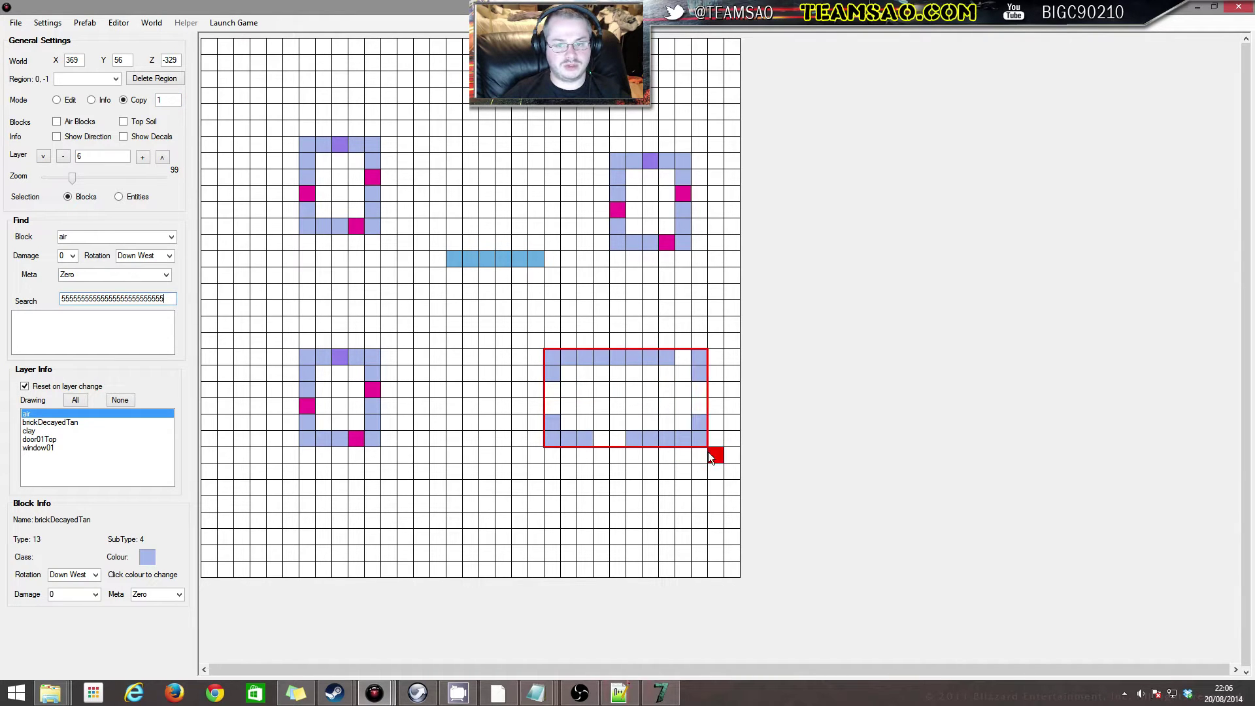
{"action": "left_click", "coordinate": [142, 157]}
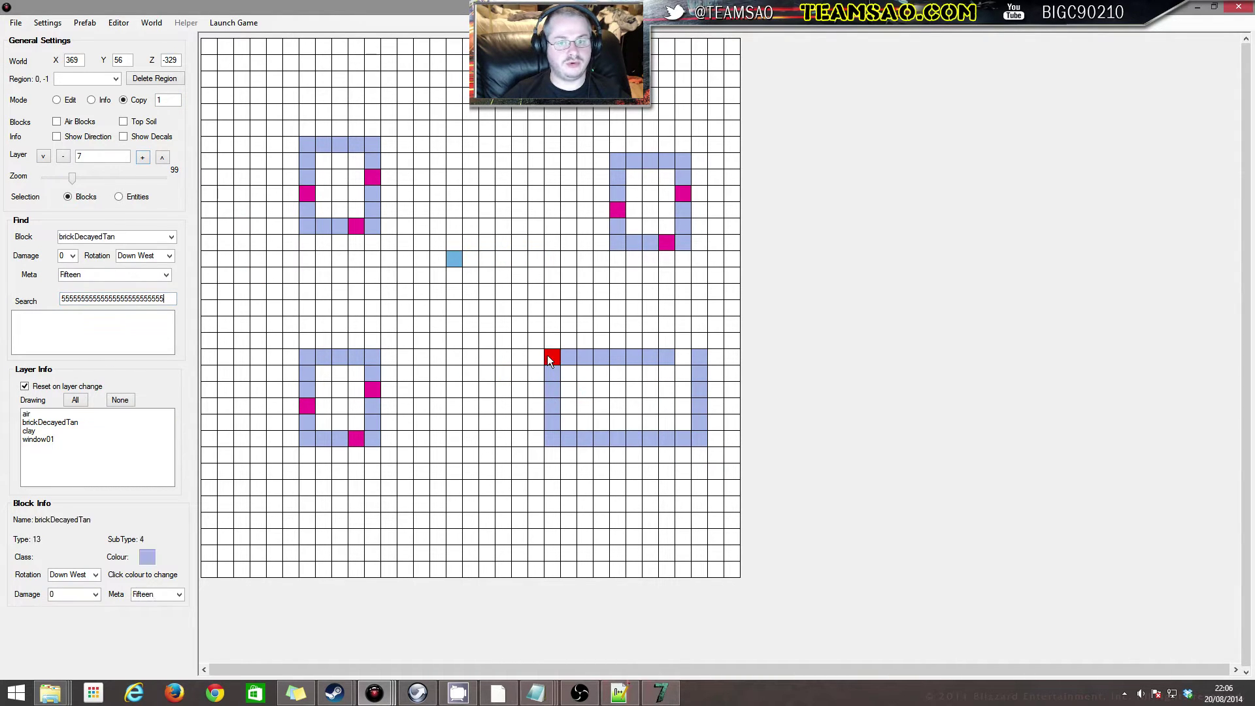
Examine the building's walls on each layer from 4 to 11 to check the copied window openings
{"action": "left_click", "coordinate": [63, 157]}
{"action": "left_click", "coordinate": [62, 156]}
{"action": "left_click", "coordinate": [63, 157]}
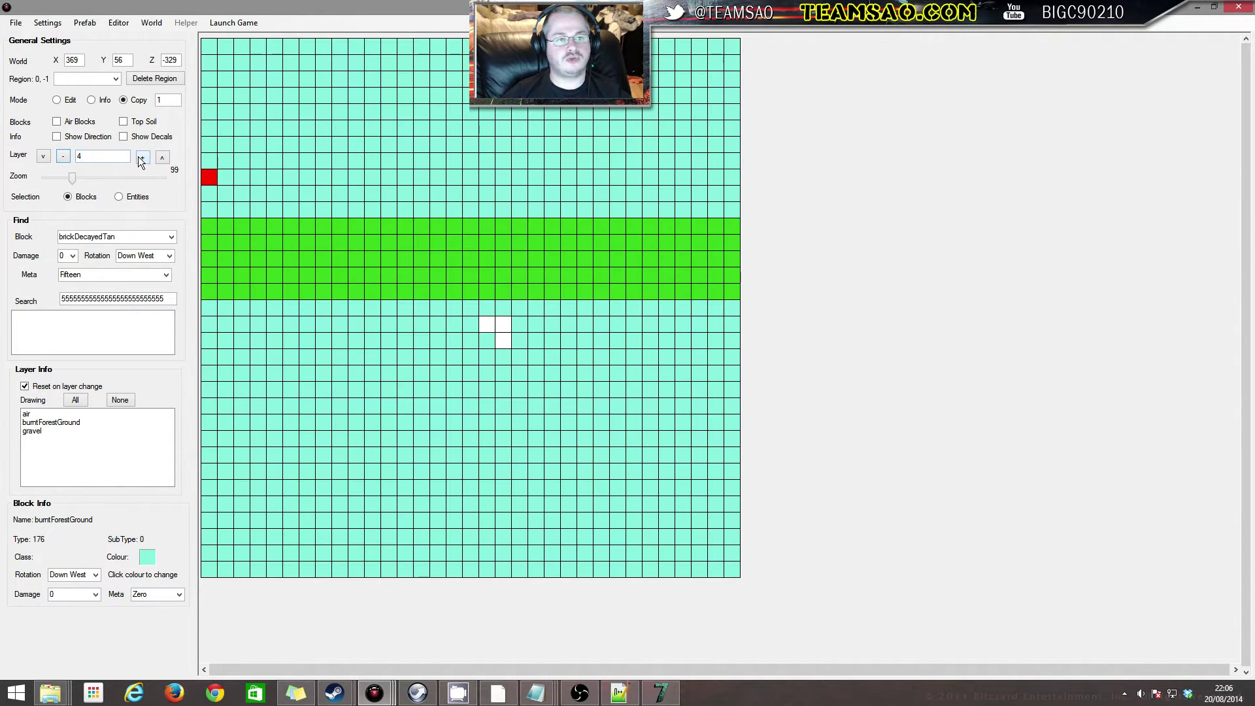
{"action": "left_click", "coordinate": [141, 157]}
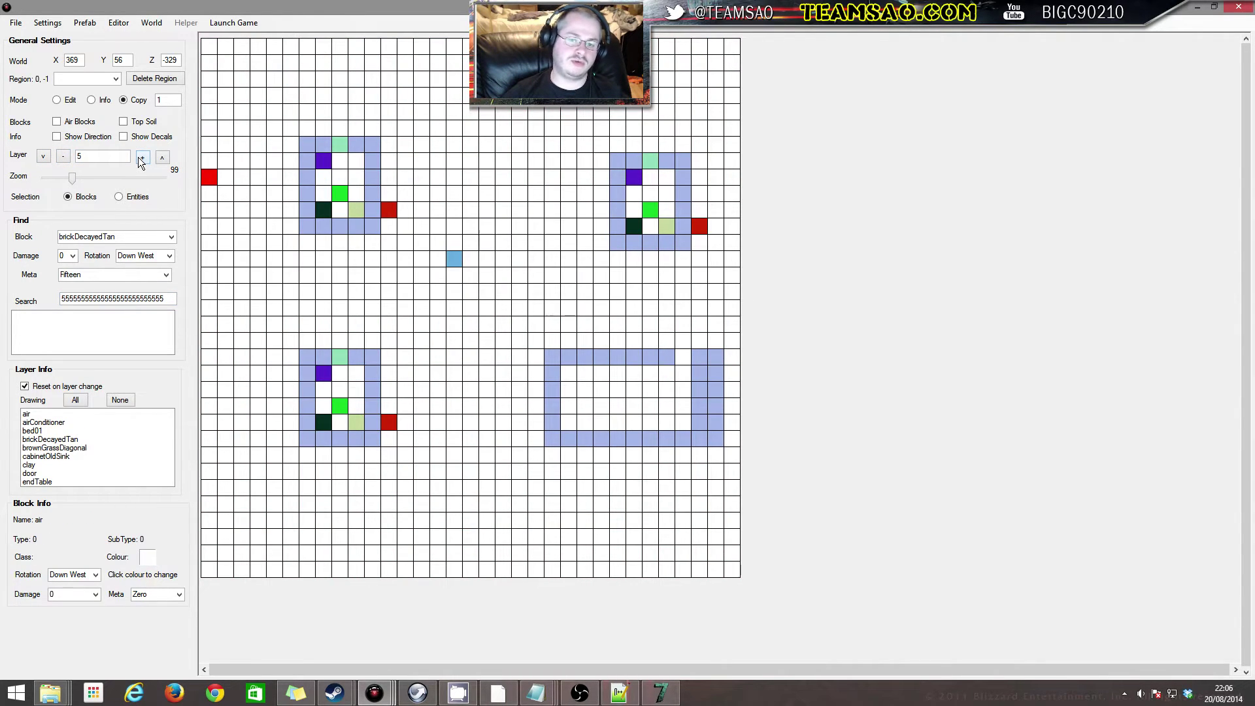
{"action": "left_click", "coordinate": [142, 157]}
{"action": "left_click", "coordinate": [142, 158]}
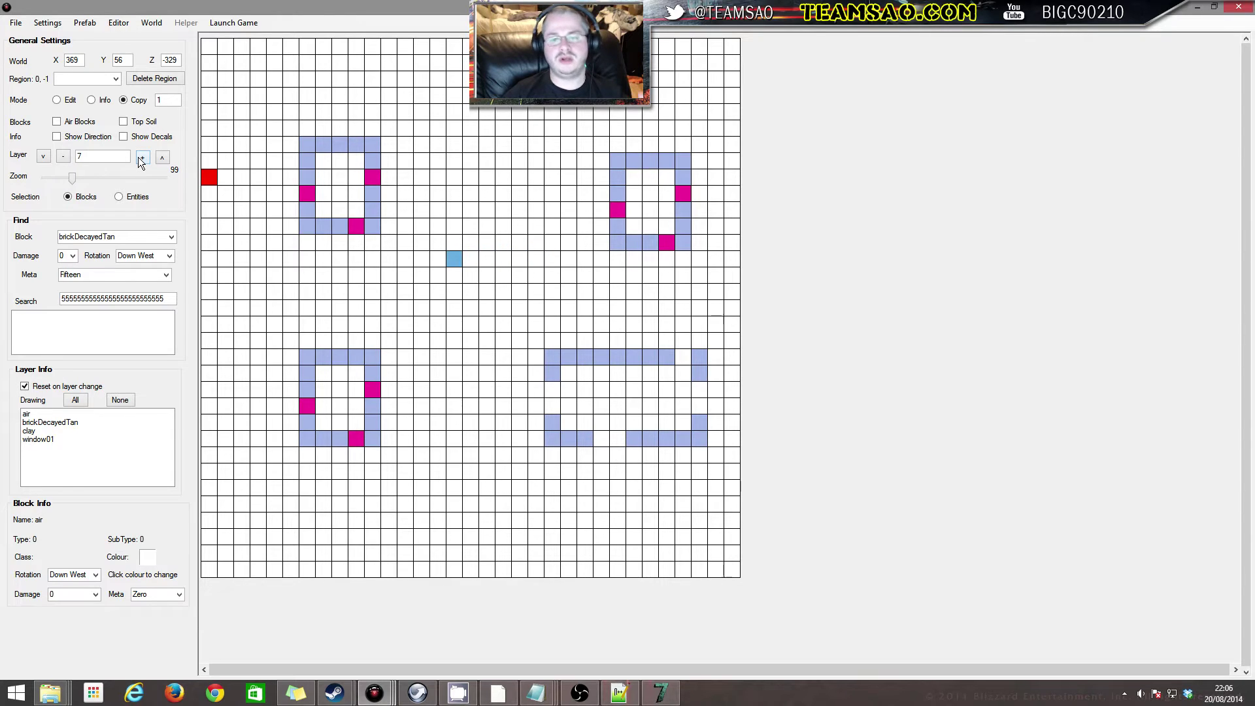
{"action": "left_click", "coordinate": [141, 157]}
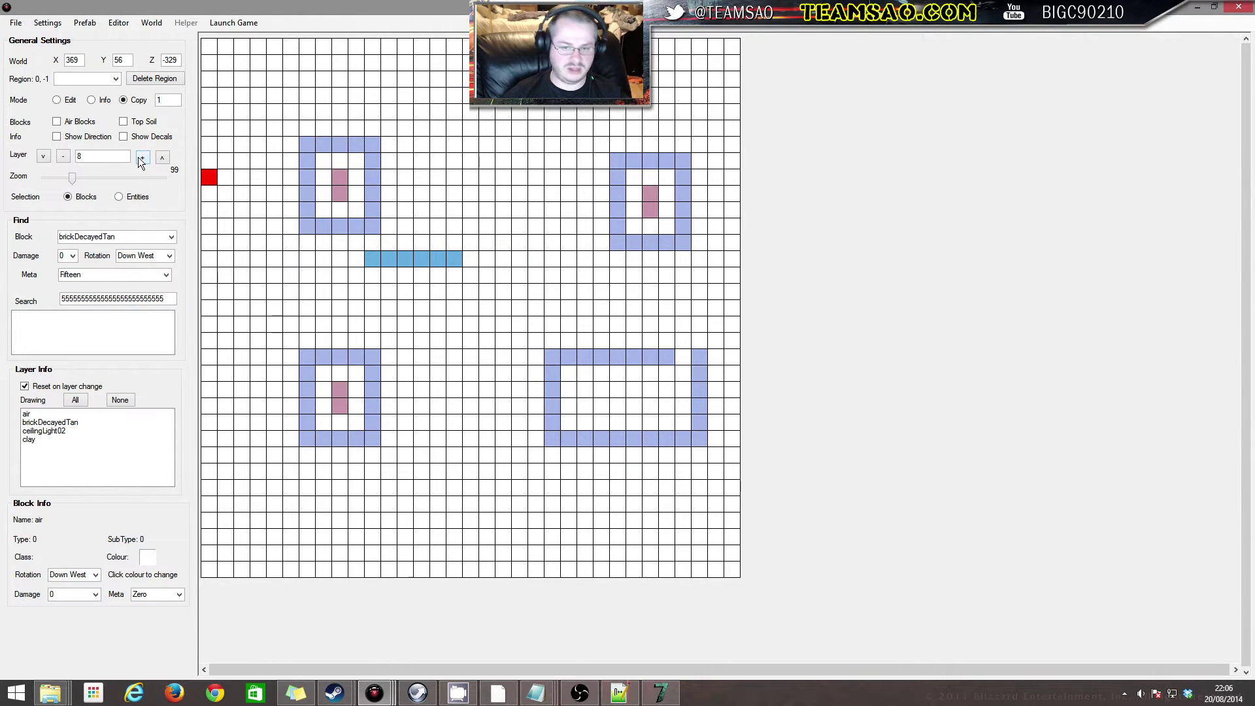
{"action": "left_click", "coordinate": [142, 158]}
{"action": "left_click", "coordinate": [142, 158]}
{"action": "left_click", "coordinate": [141, 157]}
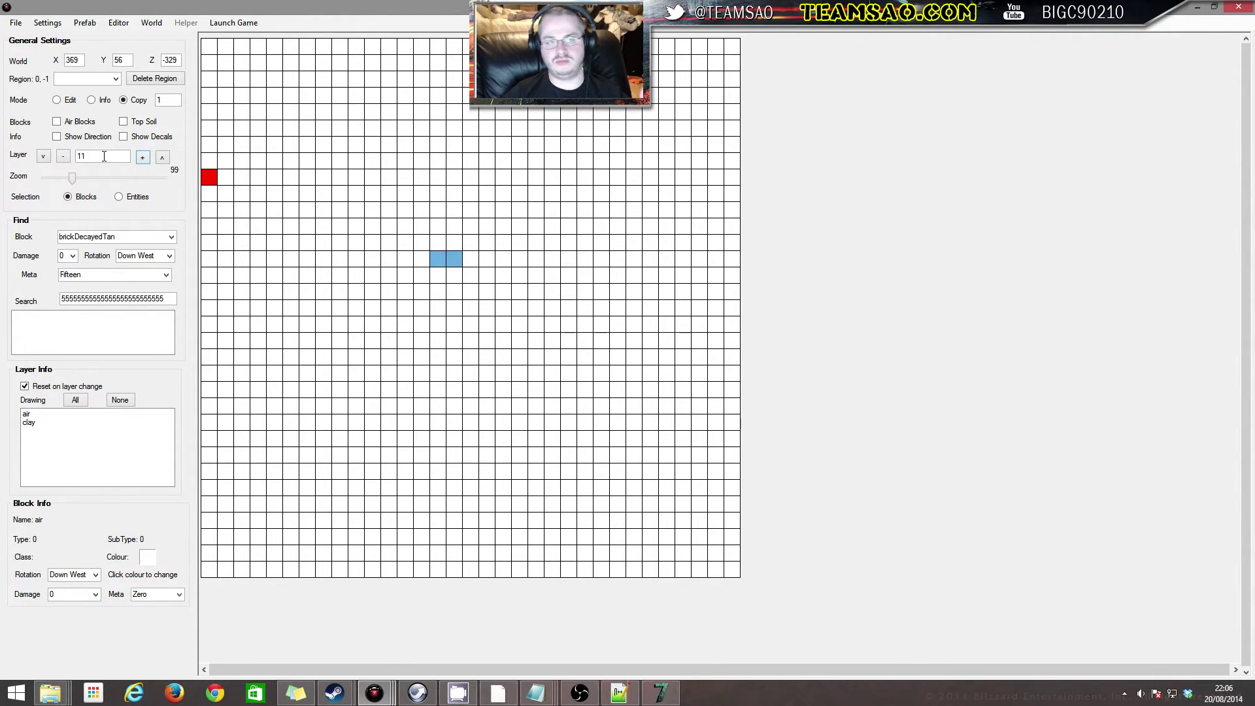
{"action": "left_click", "coordinate": [58, 157]}
{"action": "left_click", "coordinate": [15, 22]}
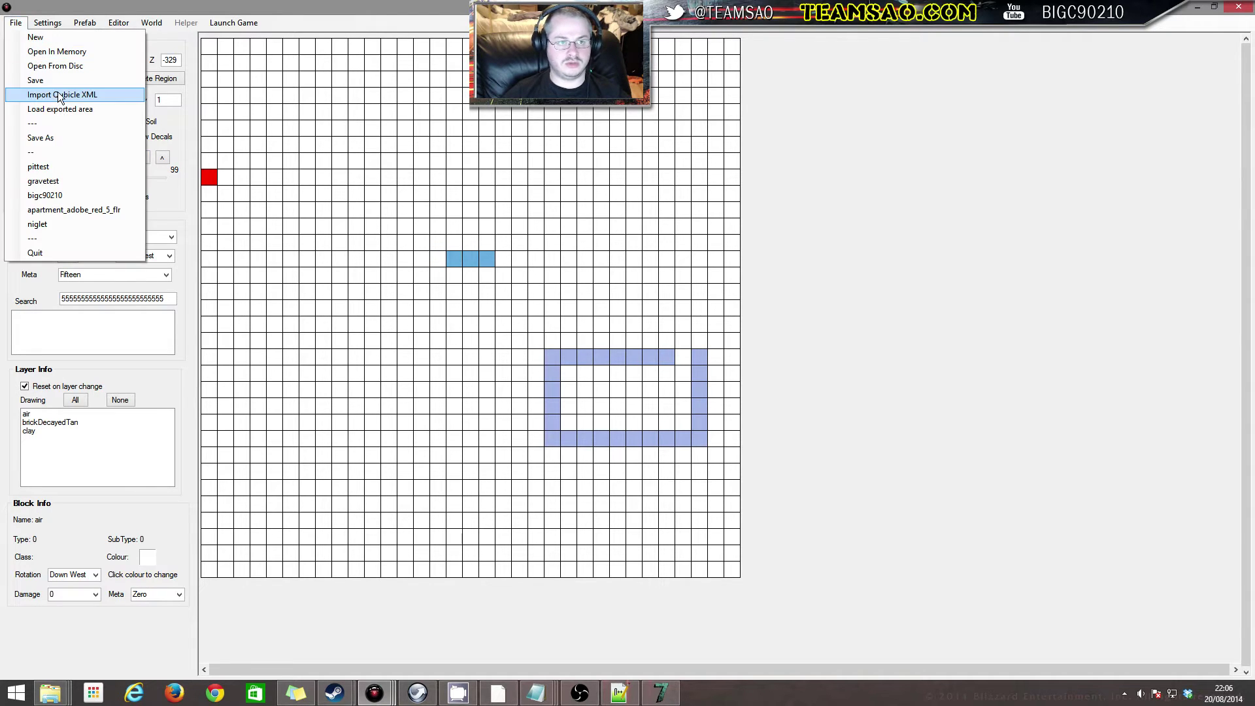
{"action": "left_click", "coordinate": [163, 56]}
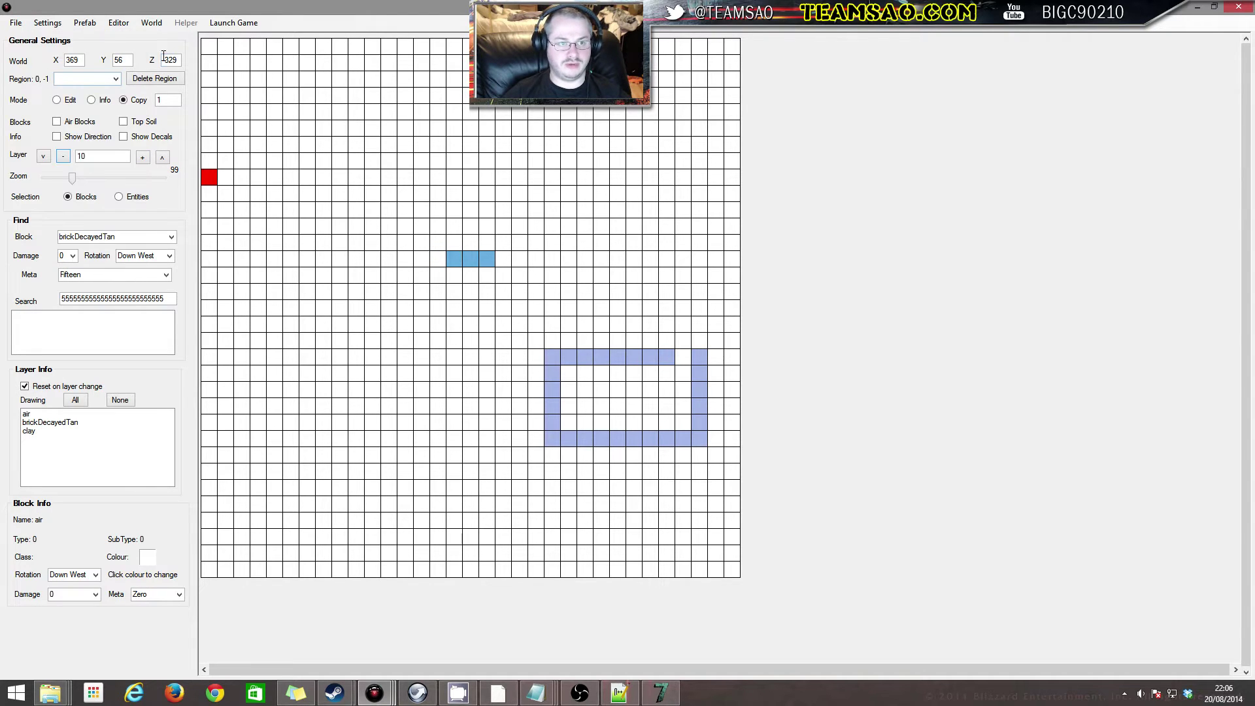
Clear all regions of the YouTubeAdvanced save in the Navezgane world
{"action": "left_click", "coordinate": [661, 693]}
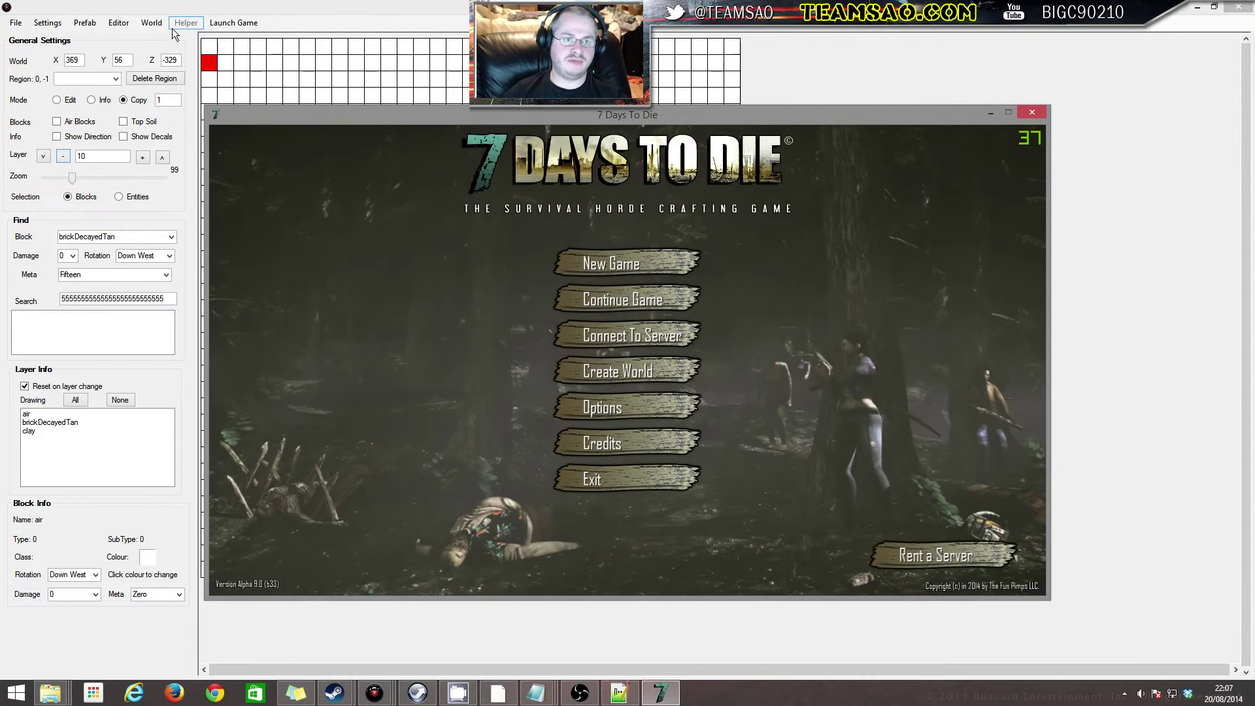
{"action": "left_click", "coordinate": [166, 26]}
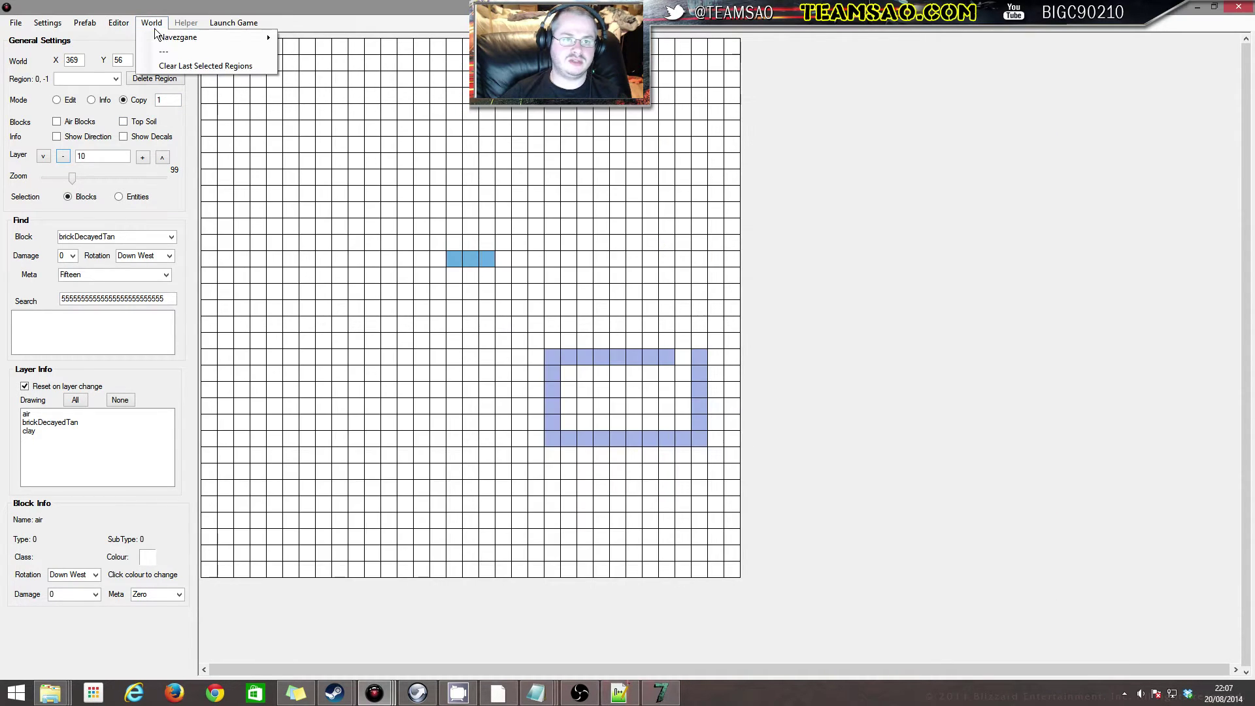
{"action": "mouse_move", "coordinate": [226, 38]}
{"action": "mouse_move", "coordinate": [315, 37]}
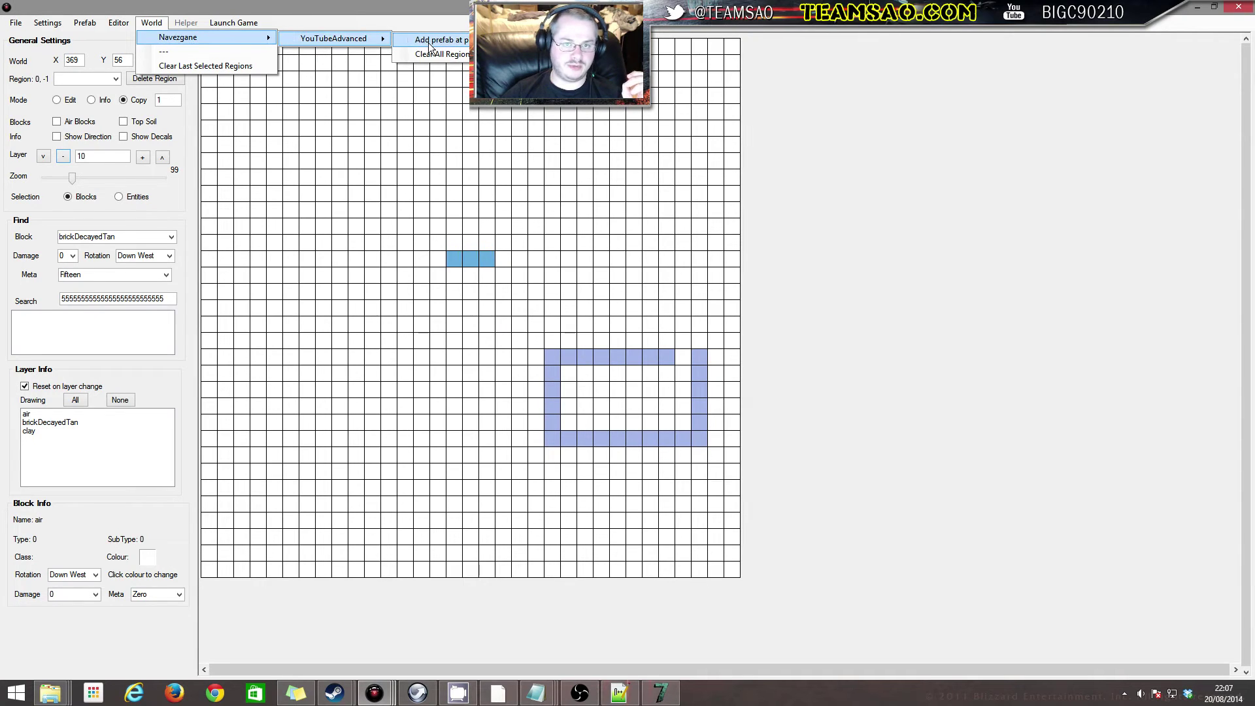
{"action": "left_click", "coordinate": [428, 57]}
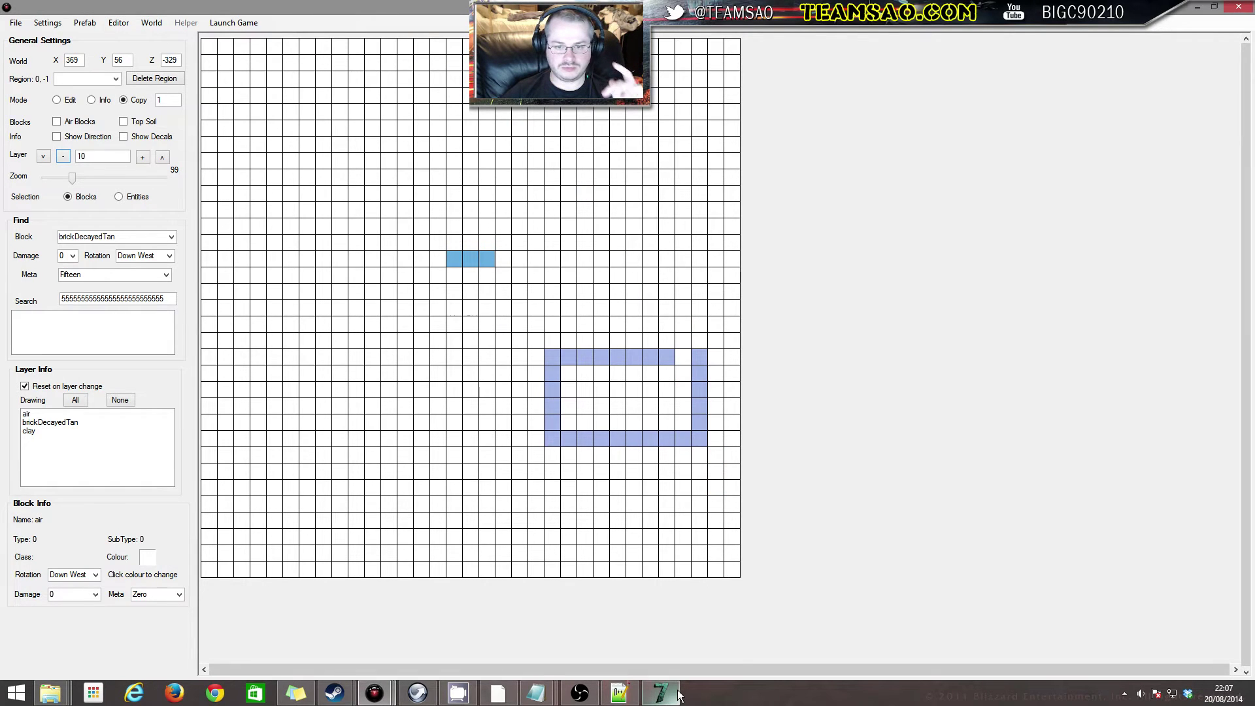
Switch to 7 Days To Die and continue the YouTubeAdvanced saved game
{"action": "mouse_move", "coordinate": [676, 694]}
{"action": "left_click", "coordinate": [667, 653]}
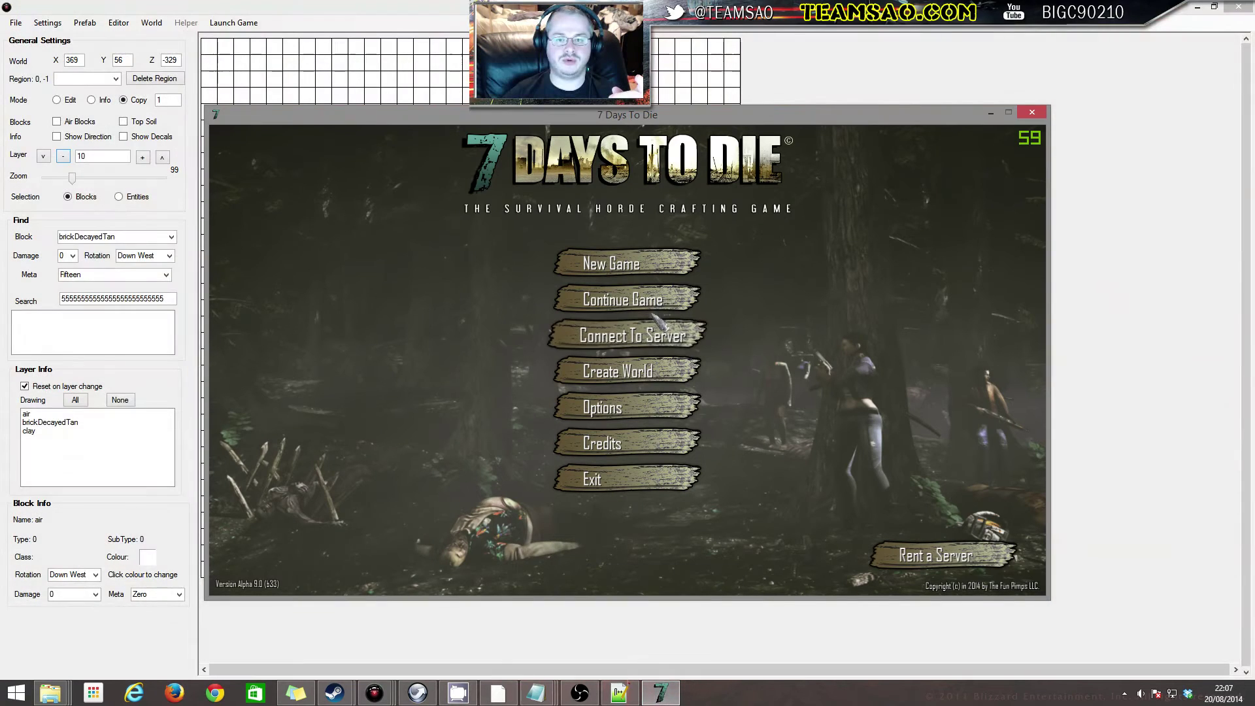
{"action": "left_click", "coordinate": [653, 301]}
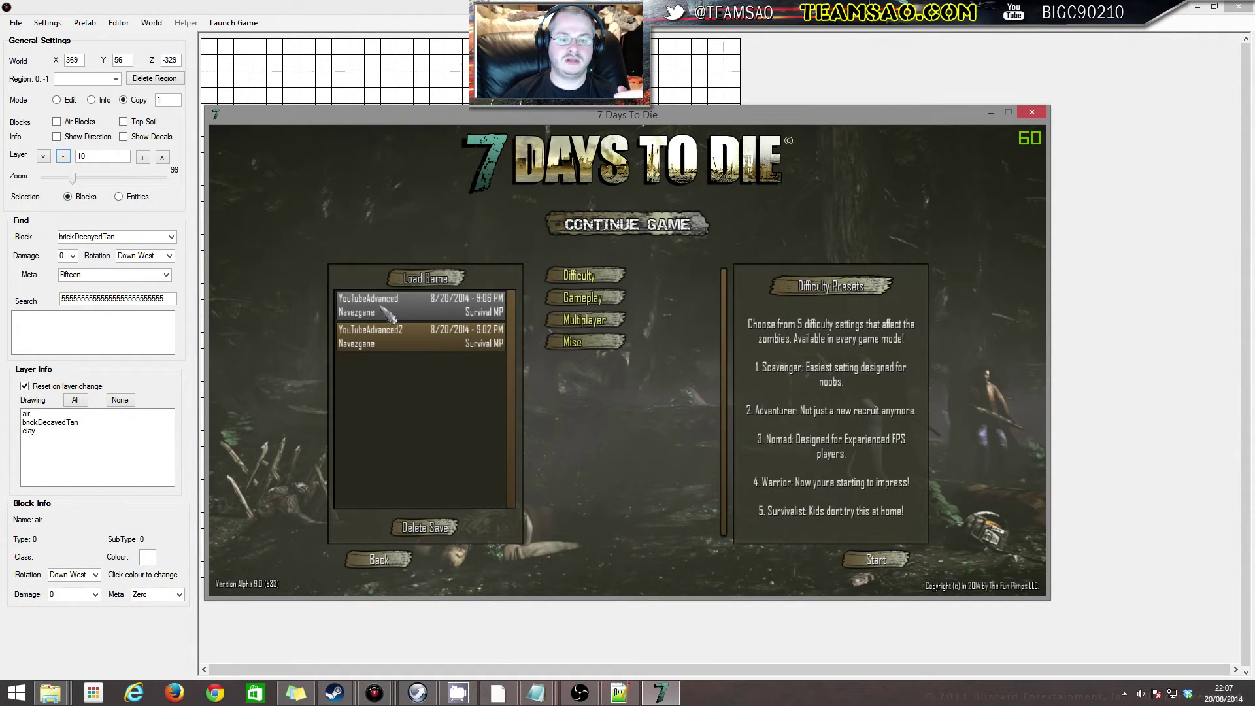
{"action": "left_click", "coordinate": [882, 560]}
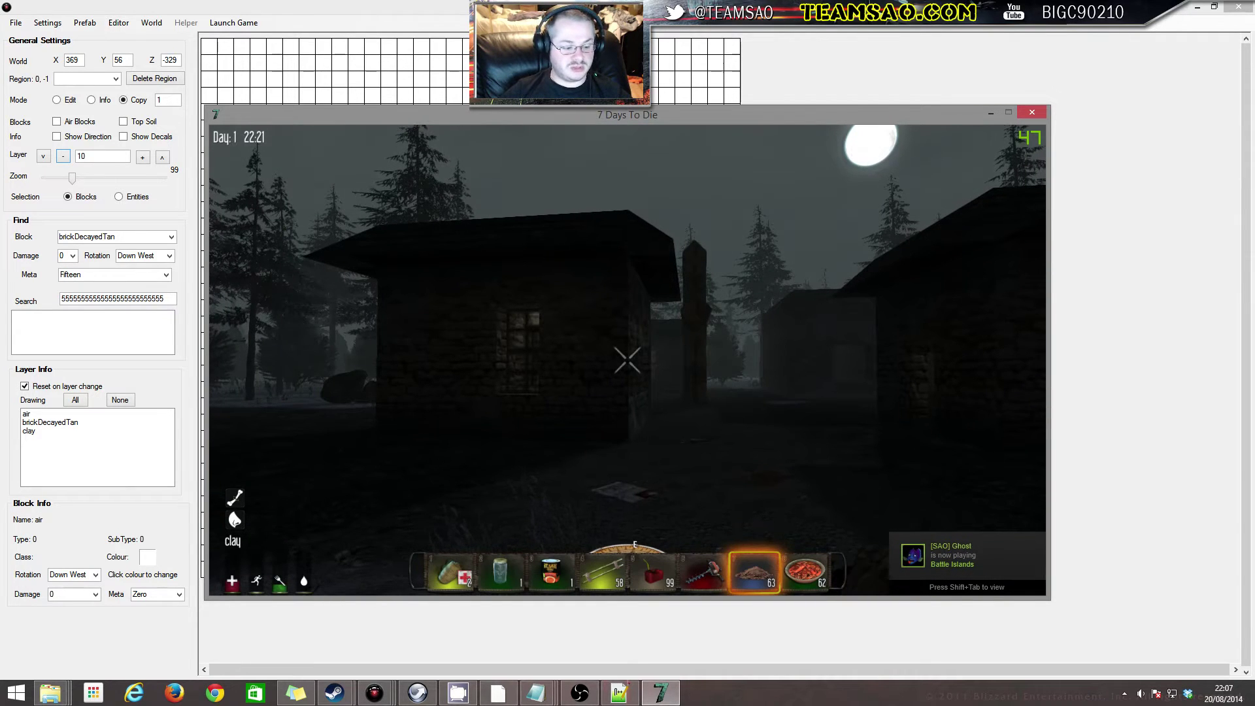
Enable debug mode with the console command dm and set the game's time of day to about 12:40
{"action": "key", "text": "Escape"}
{"action": "key", "text": "Escape"}
{"action": "key", "text": "1"}
{"action": "key", "text": "F1"}
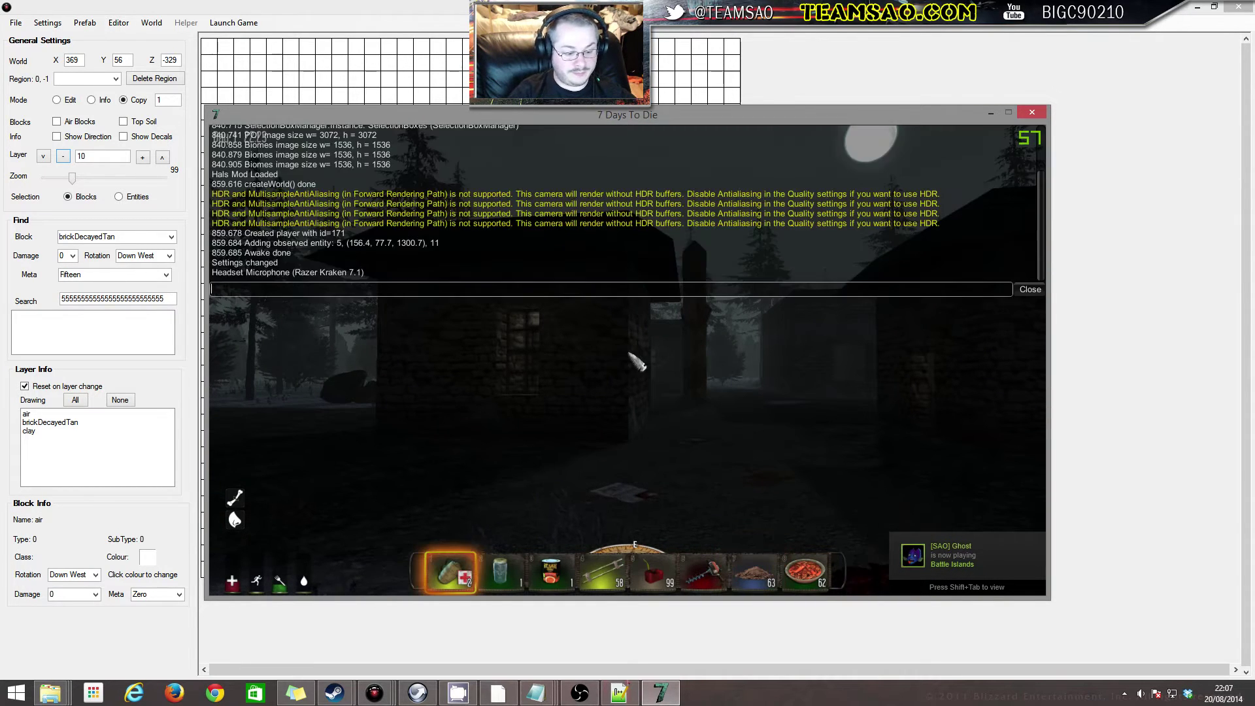
{"action": "type", "text": "dm"}
{"action": "key", "text": "Return"}
{"action": "key", "text": "Escape"}
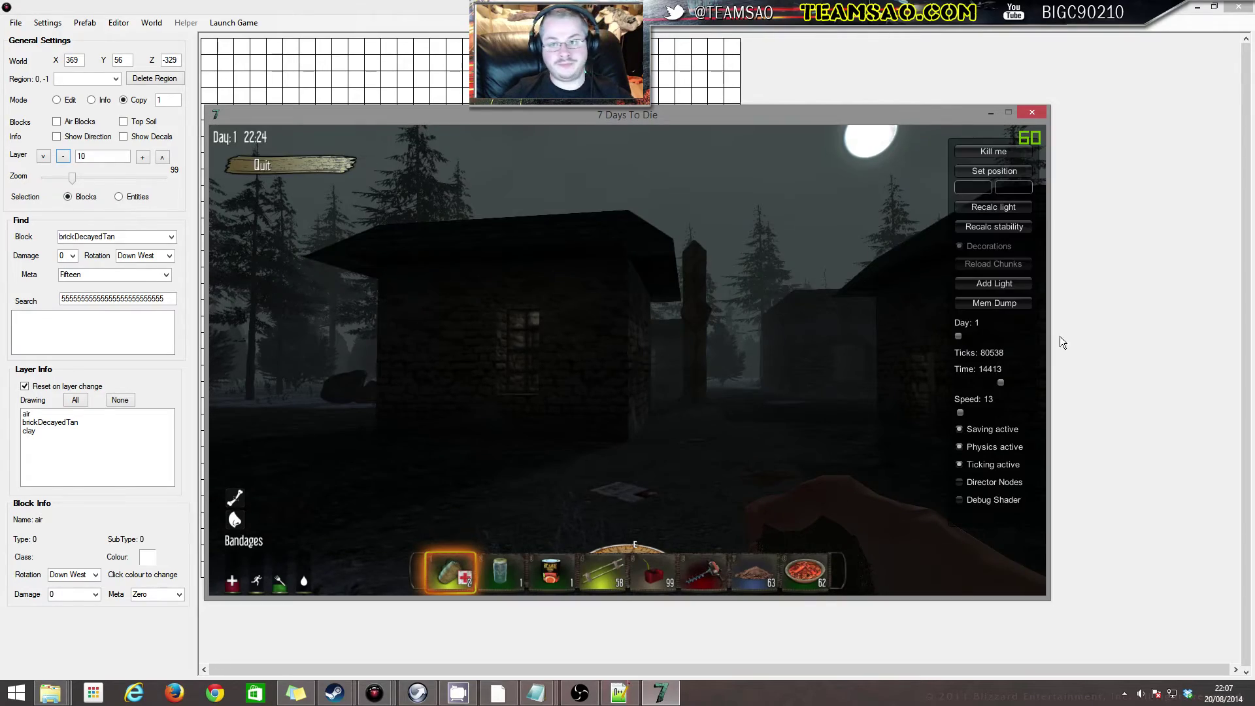
{"action": "left_click", "coordinate": [976, 386]}
{"action": "key", "text": "Escape"}
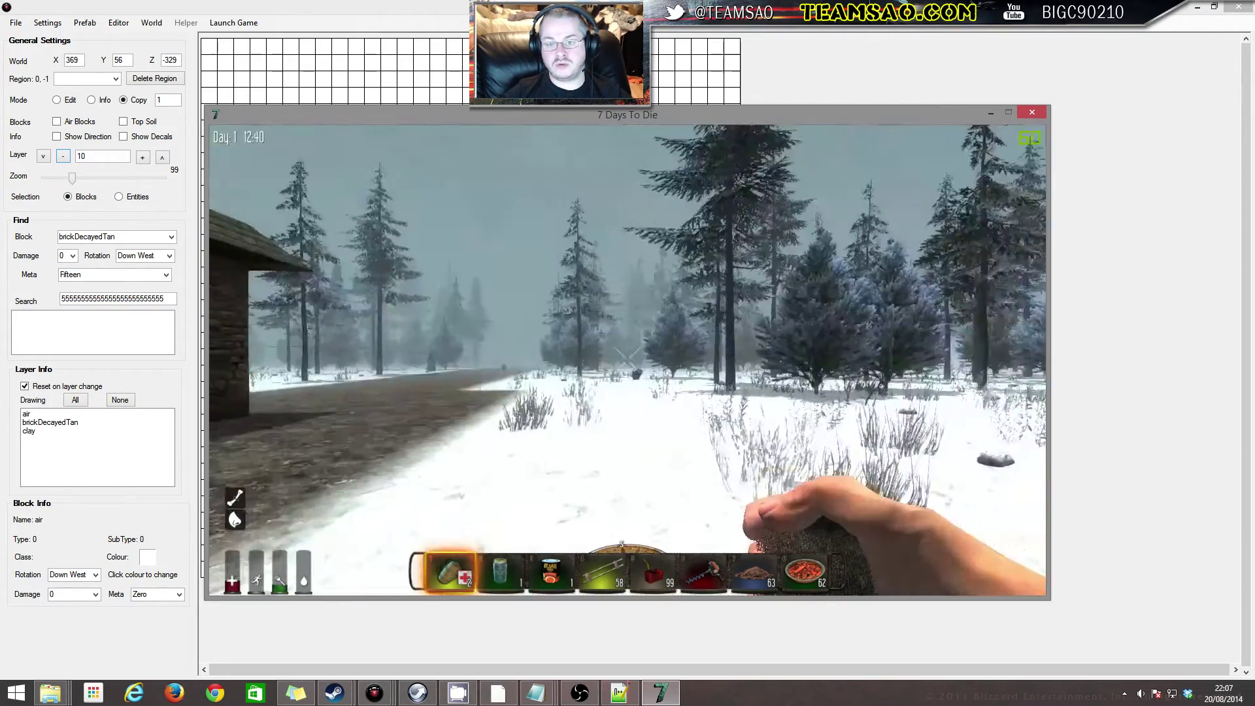
Walk around and jump over the brick building to examine its walls, window openings and open top
{"action": "key", "text": "w"}
{"action": "key", "text": "space"}
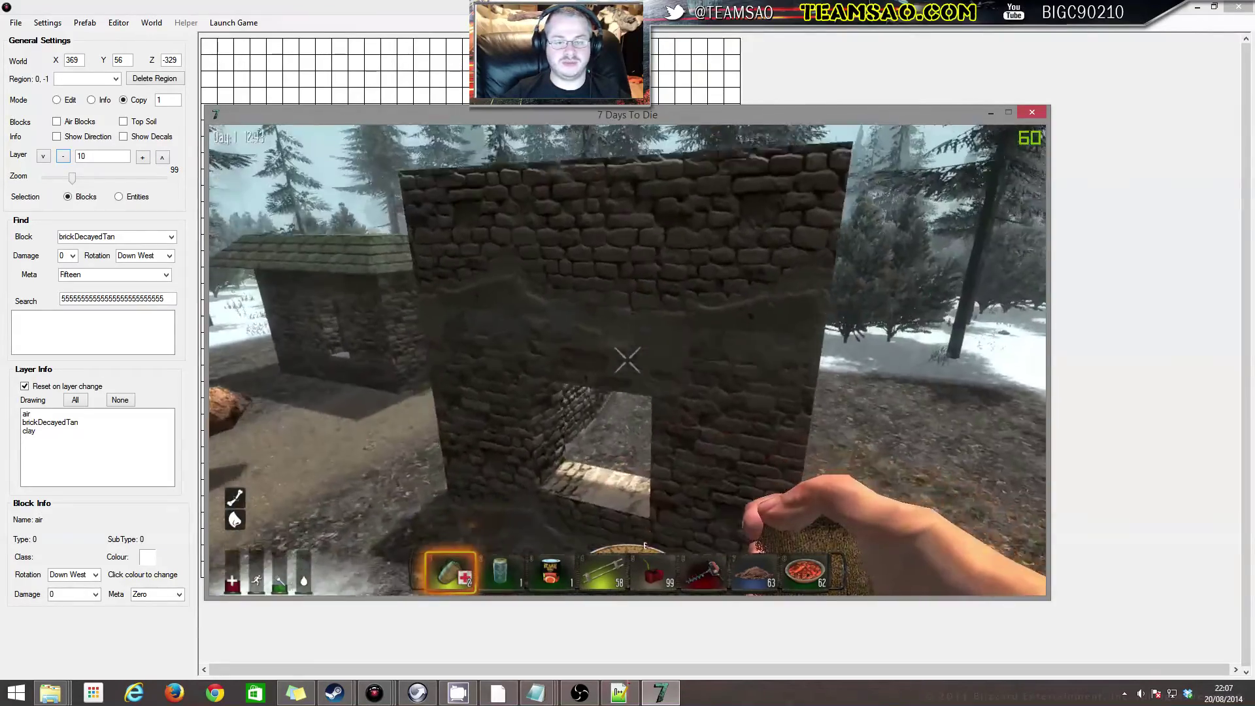
{"action": "key", "text": "w"}
{"action": "key", "text": "w"}
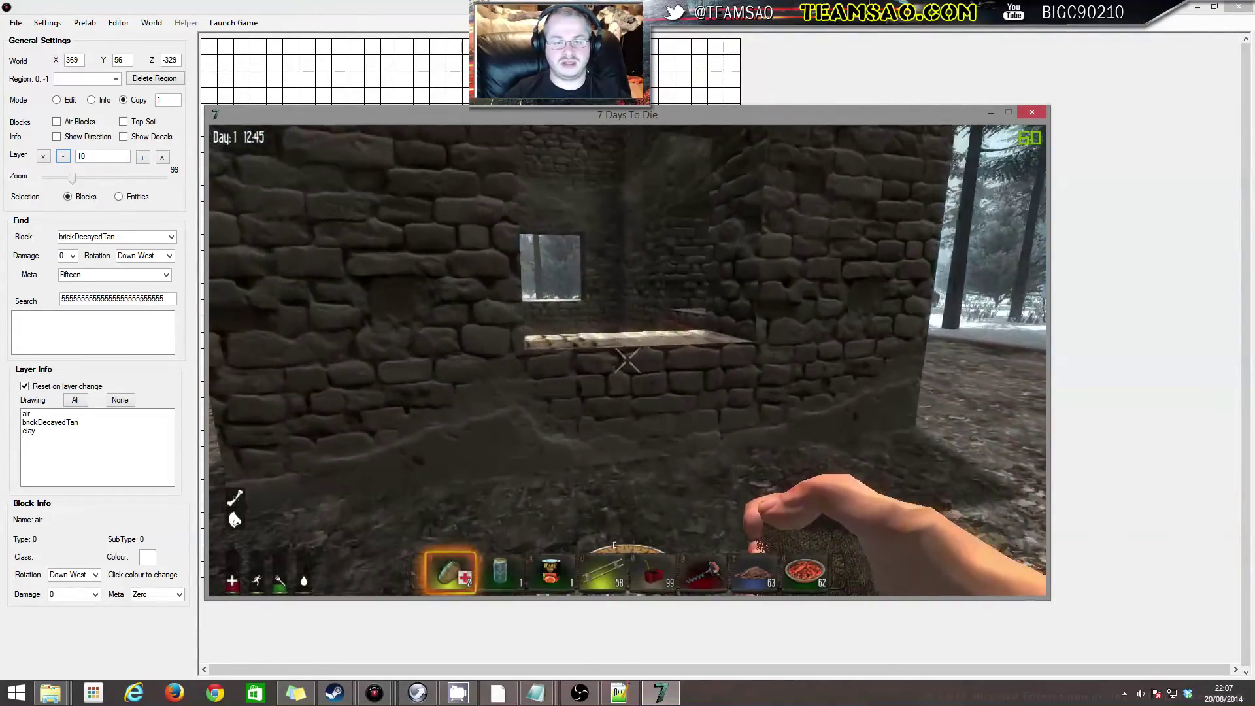
{"action": "key", "text": "w"}
{"action": "key", "text": "space"}
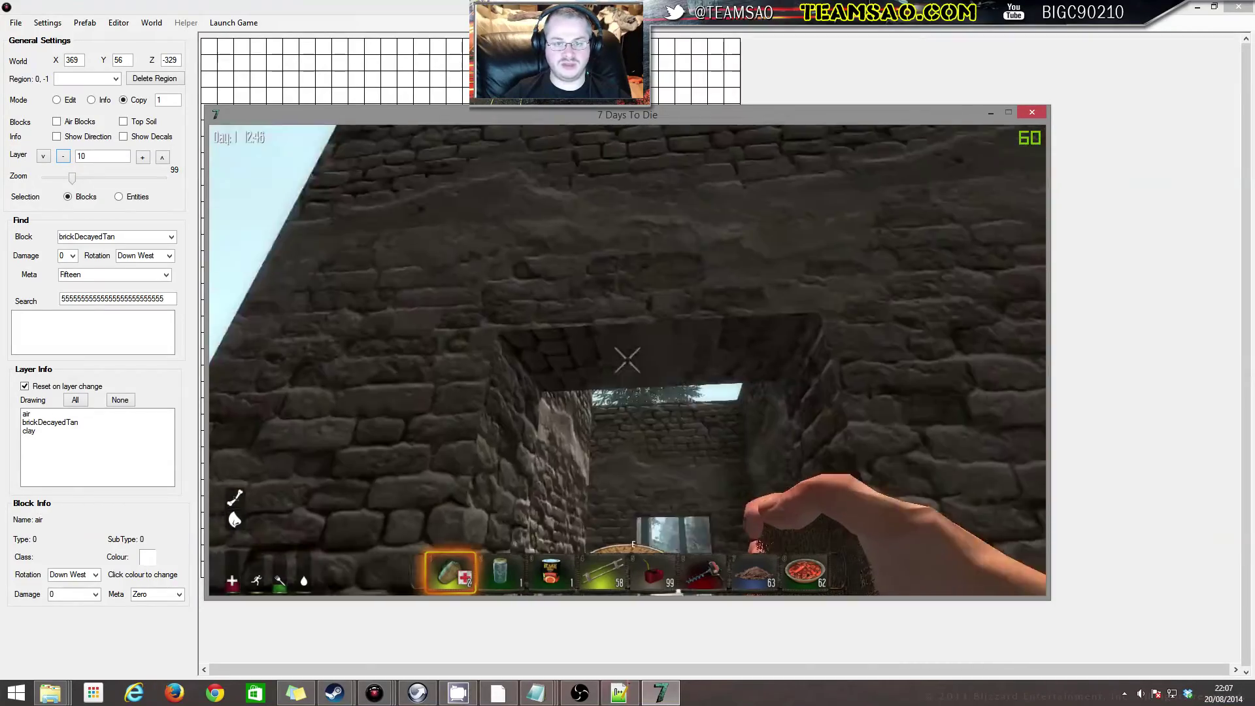
{"action": "key", "text": "space"}
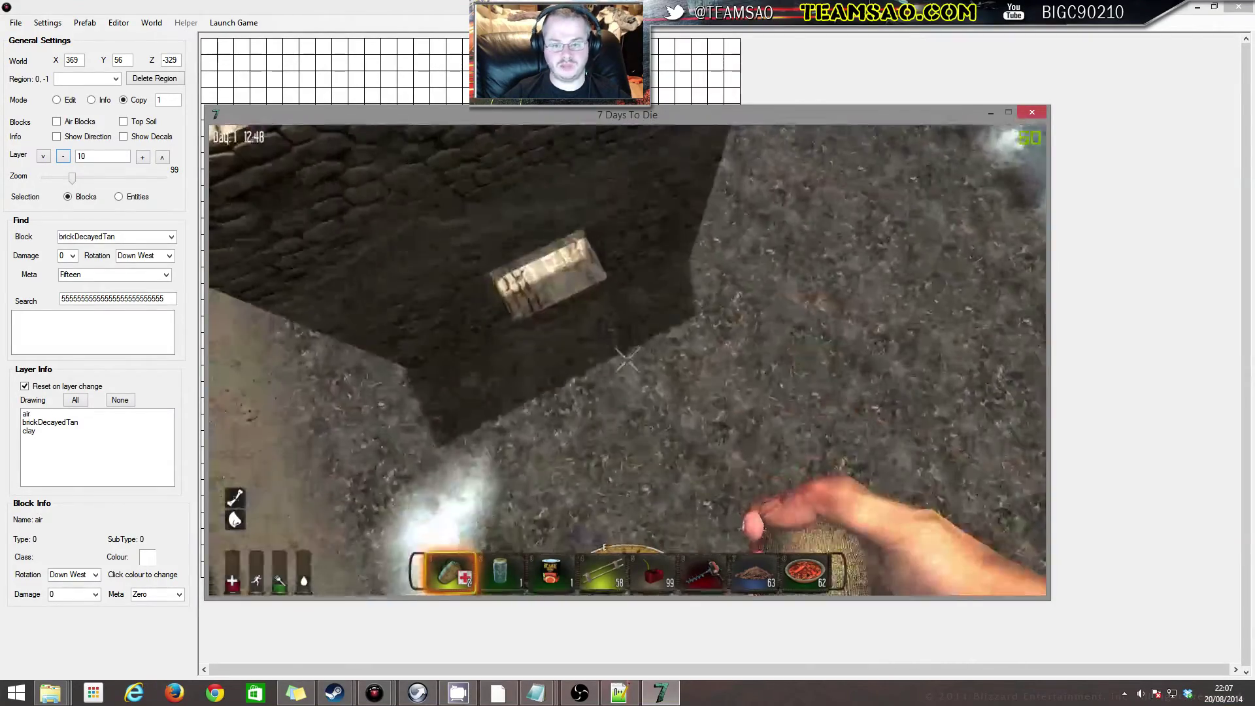
{"action": "key", "text": "w"}
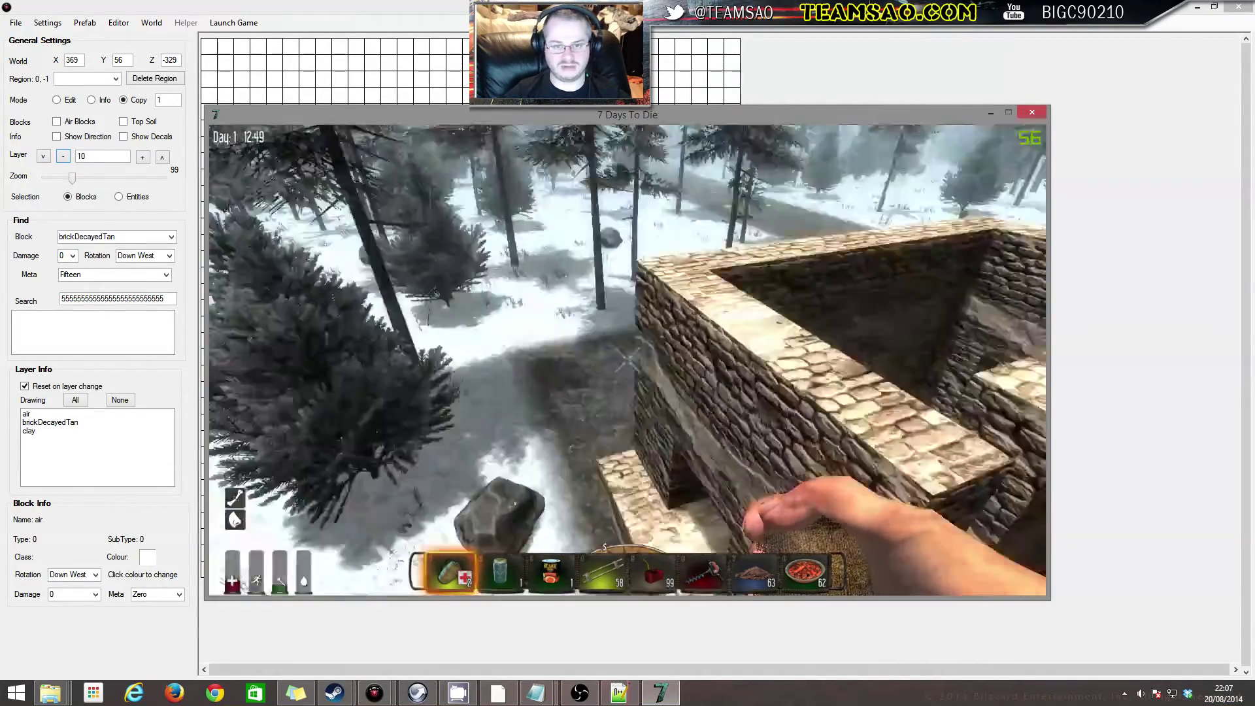
{"action": "key", "text": "w"}
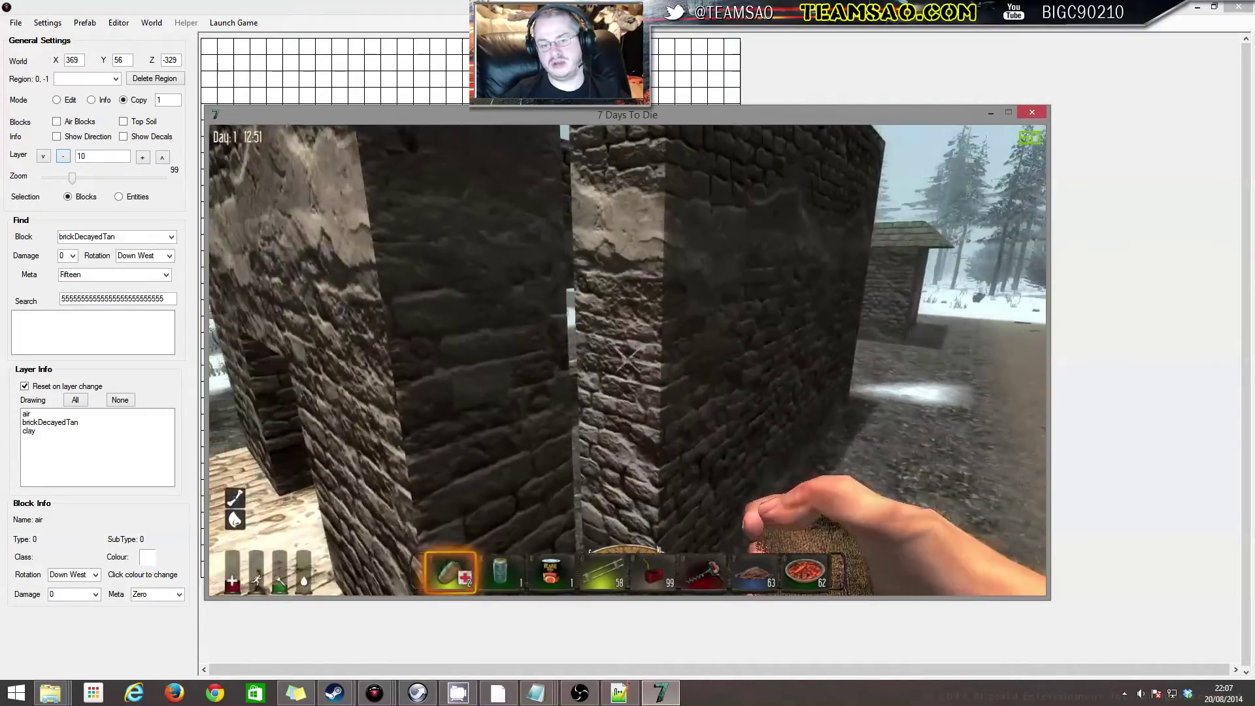
{"action": "key", "text": "w"}
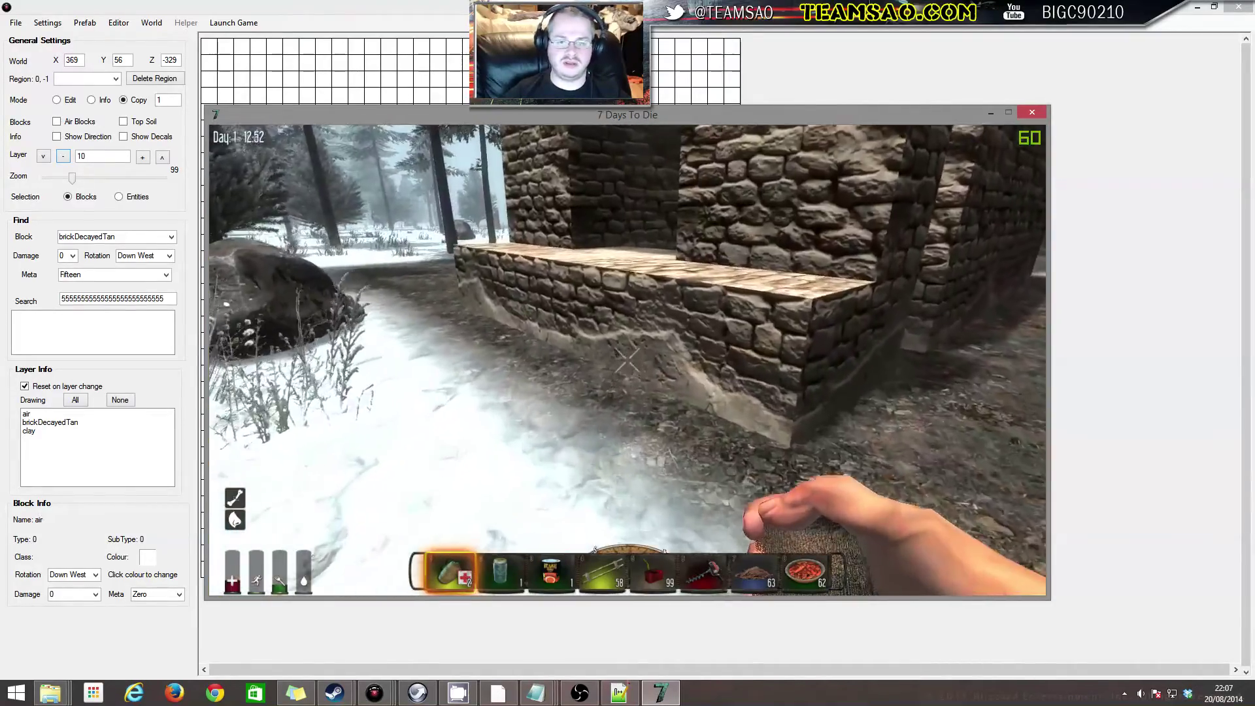
{"action": "key", "text": "w"}
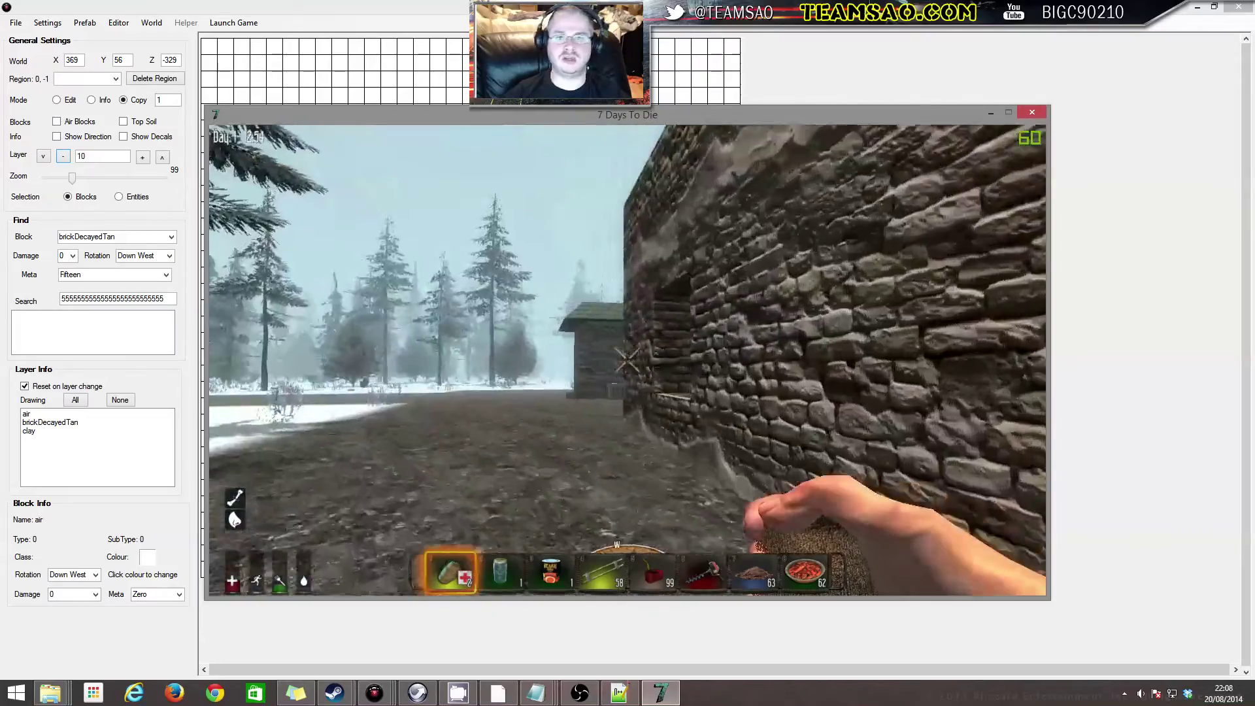
{"action": "key", "text": "a"}
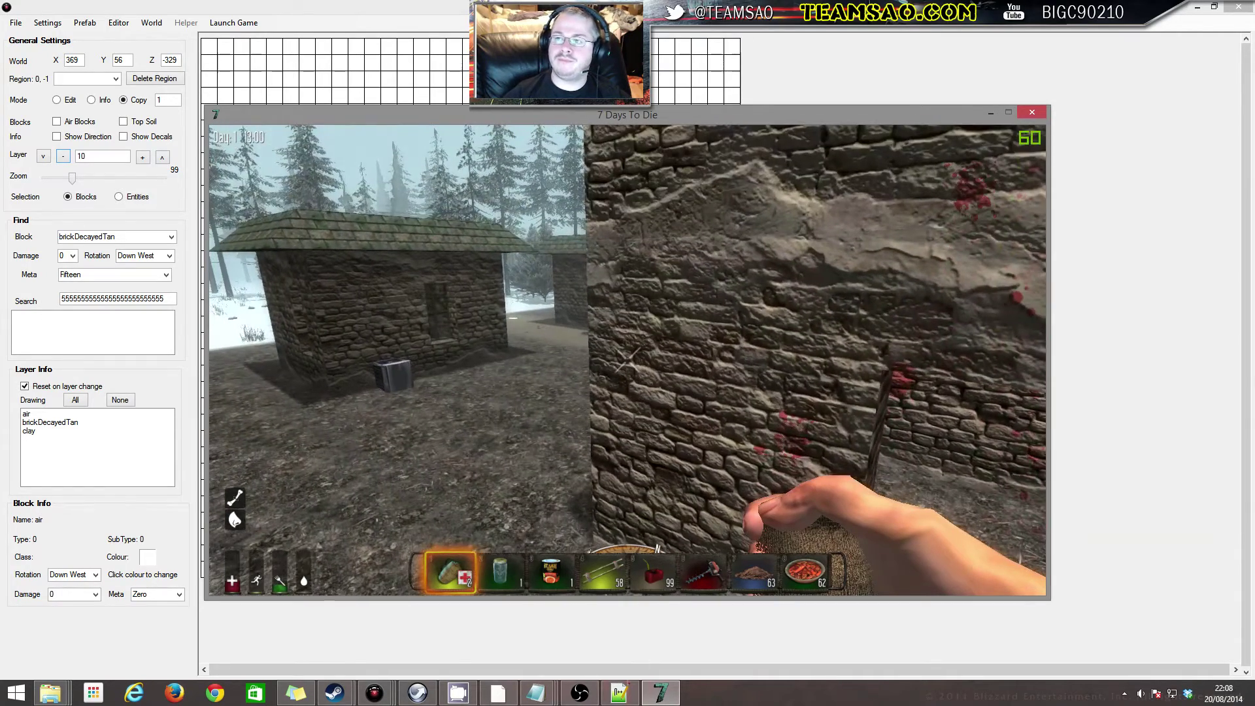
Switch to the prefab editor and review the commands for removing a prefab's outer columns and rows
{"action": "key", "text": "alt+Tab"}
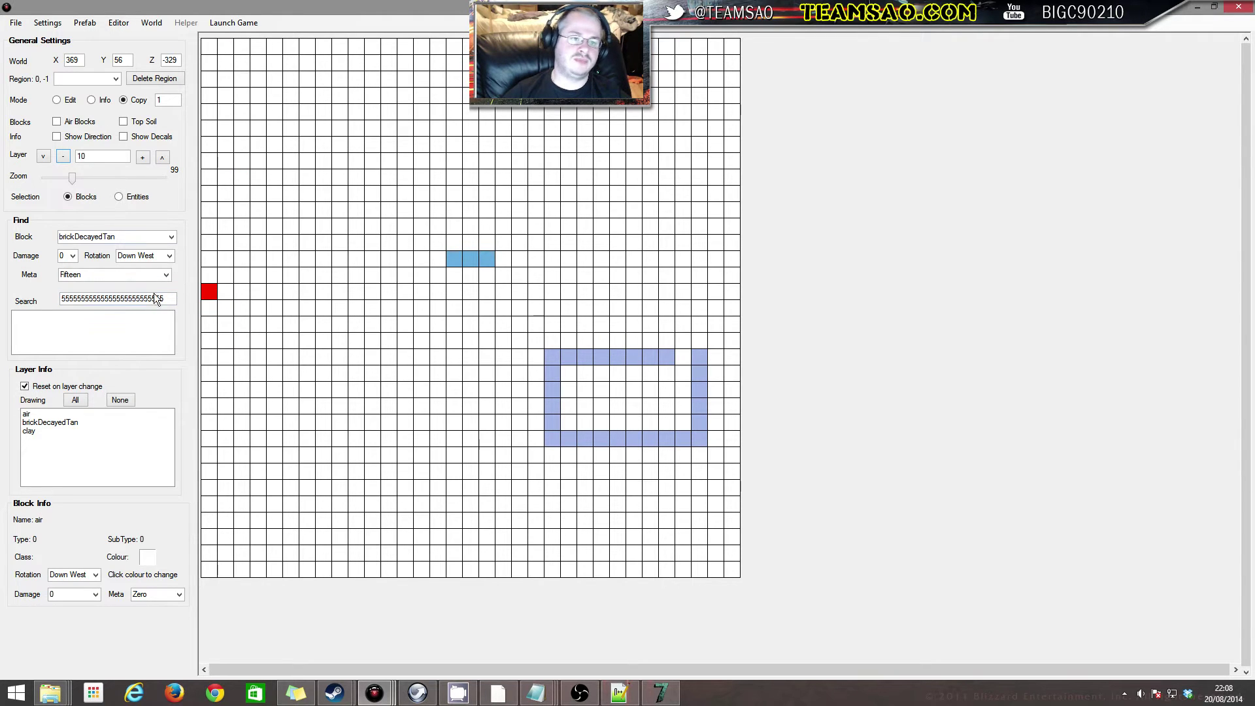
{"action": "left_click", "coordinate": [79, 22]}
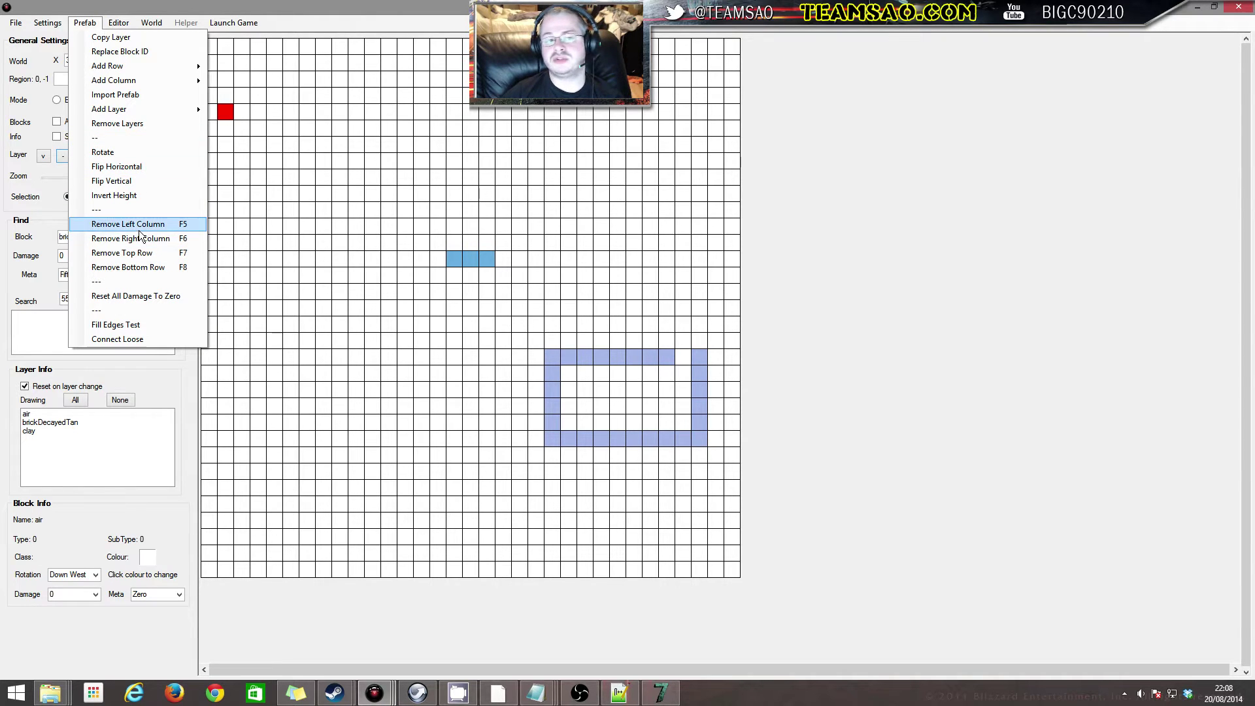
{"action": "left_click", "coordinate": [714, 308]}
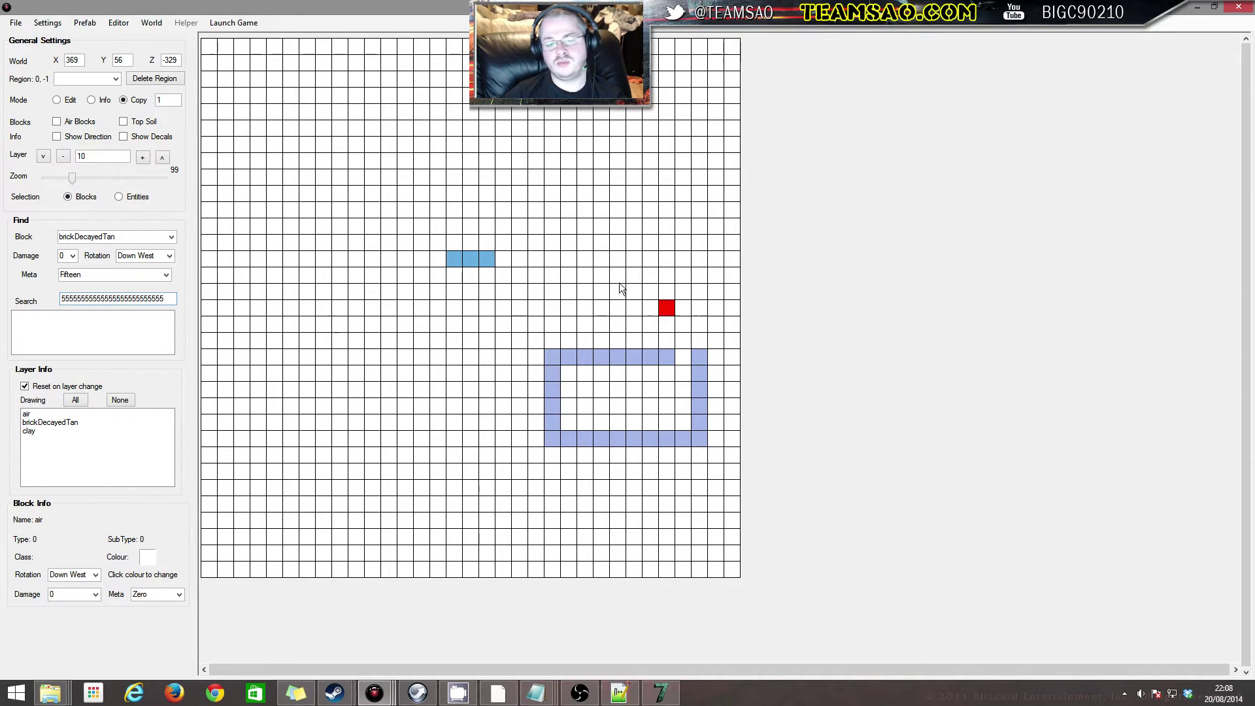
{"action": "left_click", "coordinate": [119, 22]}
{"action": "mouse_move", "coordinate": [89, 25]}
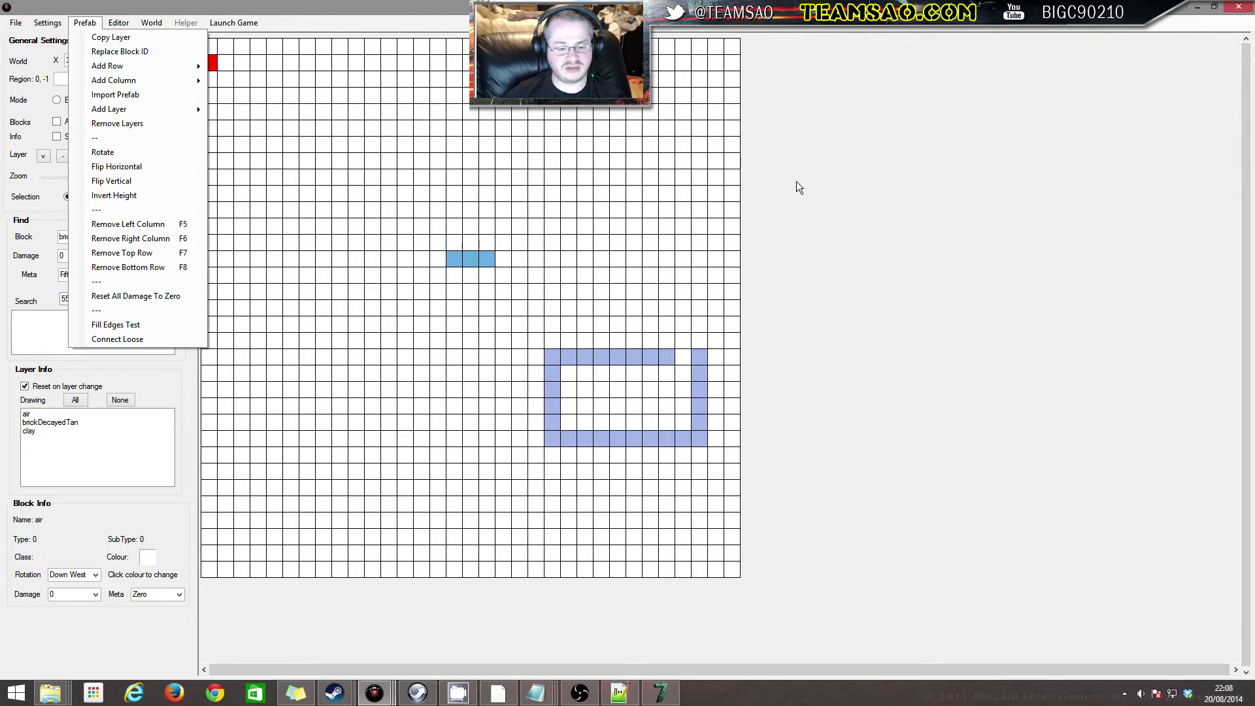
{"action": "left_click", "coordinate": [746, 300]}
Remove 21 columns from the prefab's left edge and four columns from its right edge
{"action": "key", "text": "F5"}
{"action": "key", "text": "F5"}
{"action": "key", "text": "F5"}
{"action": "key", "text": "F5"}
{"action": "key", "text": "F5"}
{"action": "key", "text": "F5"}
{"action": "key", "text": "F5"}
{"action": "key", "text": "F5"}
{"action": "key", "text": "F5"}
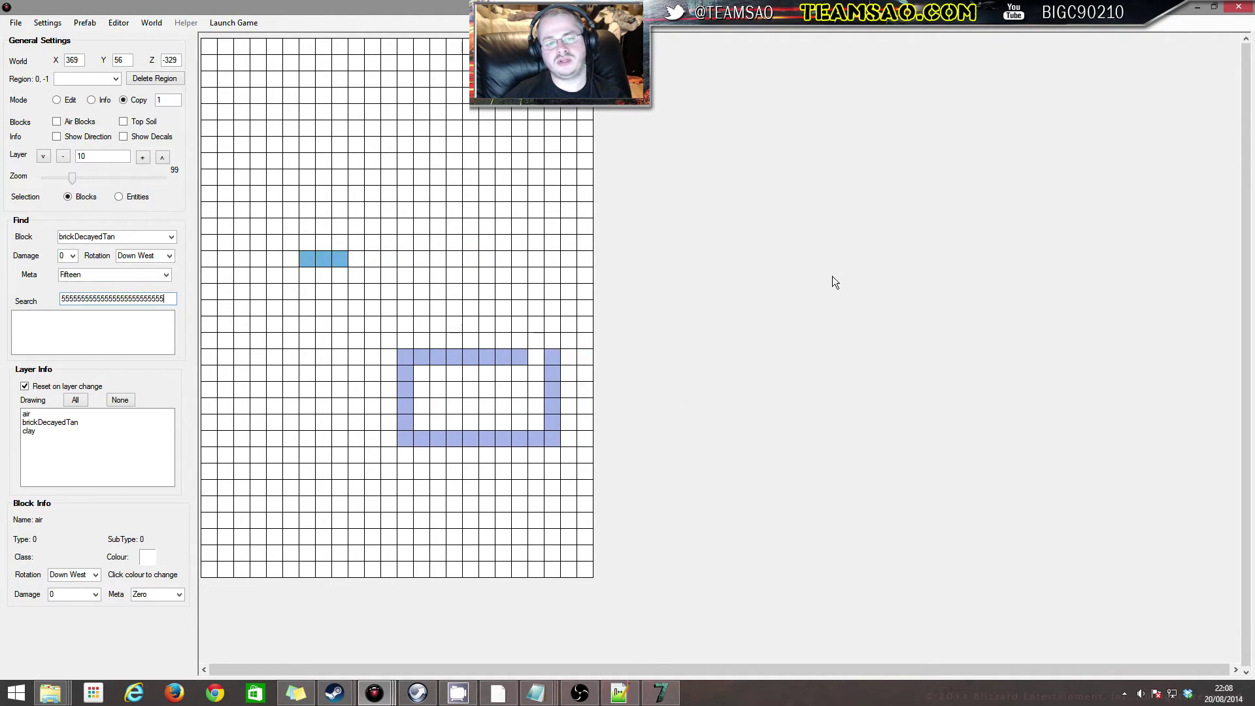
{"action": "key", "text": "F5"}
{"action": "key", "text": "F5"}
{"action": "key", "text": "F5"}
{"action": "key", "text": "F5"}
{"action": "key", "text": "F5"}
{"action": "key", "text": "F5"}
{"action": "key", "text": "F5"}
{"action": "key", "text": "F5"}
{"action": "key", "text": "F5"}
{"action": "key", "text": "F5"}
{"action": "key", "text": "F5"}
{"action": "key", "text": "F5"}
{"action": "key", "text": "F6"}
{"action": "key", "text": "F6"}
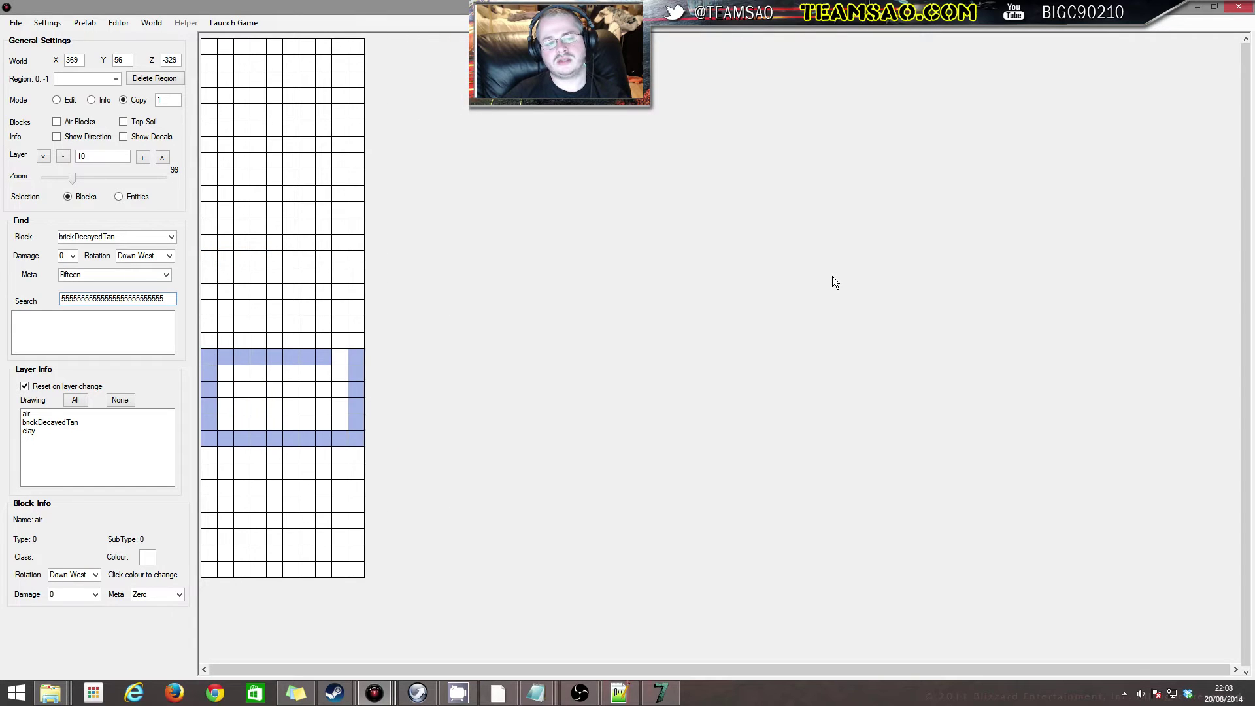
{"action": "key", "text": "F6"}
{"action": "key", "text": "F6"}
Remove 19 rows from the prefab's top edge and eight rows from its bottom edge
{"action": "key", "text": "F7"}
{"action": "key", "text": "F7"}
{"action": "key", "text": "F7"}
{"action": "key", "text": "F7"}
{"action": "key", "text": "F7"}
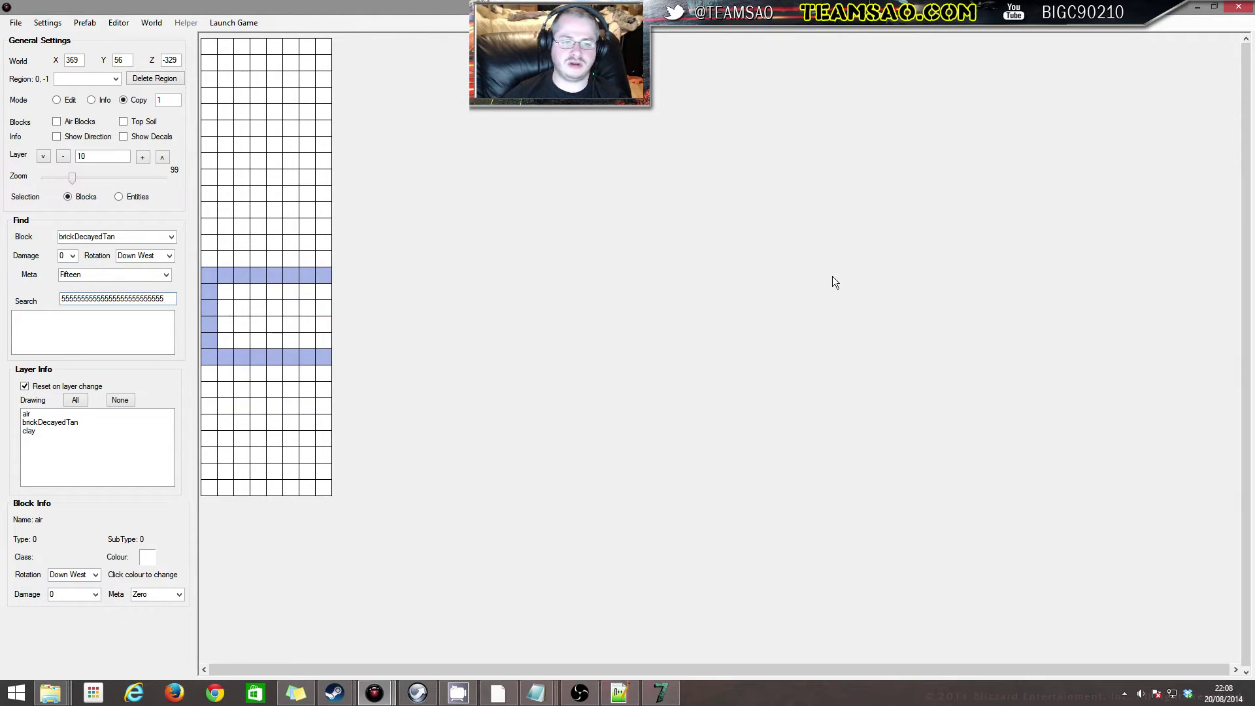
{"action": "key", "text": "F7"}
{"action": "key", "text": "F7"}
{"action": "key", "text": "F7"}
{"action": "key", "text": "F7"}
{"action": "key", "text": "F7"}
{"action": "key", "text": "F7"}
{"action": "key", "text": "F7"}
{"action": "key", "text": "F7"}
{"action": "key", "text": "F8"}
{"action": "key", "text": "F8"}
{"action": "key", "text": "F8"}
{"action": "key", "text": "F8"}
{"action": "key", "text": "F8"}
{"action": "key", "text": "F8"}
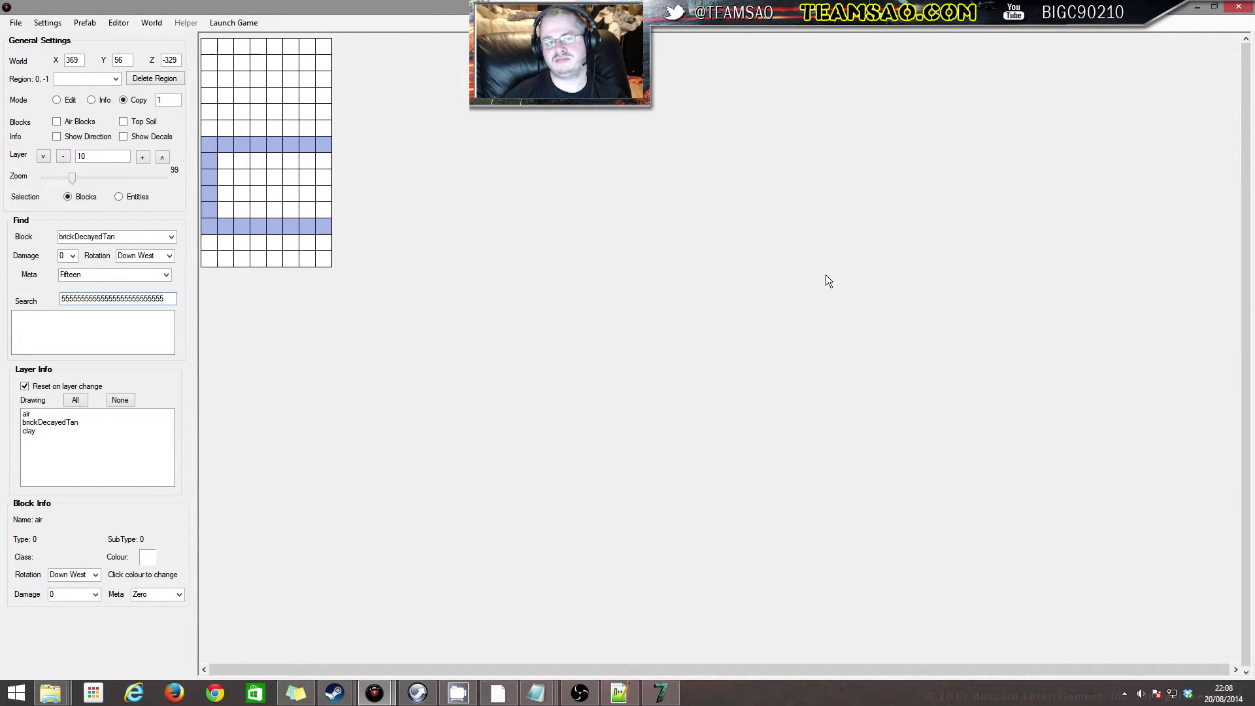
{"action": "key", "text": "F7"}
{"action": "key", "text": "F7"}
{"action": "key", "text": "F7"}
{"action": "key", "text": "F7"}
{"action": "key", "text": "F7"}
{"action": "key", "text": "F7"}
{"action": "key", "text": "F8"}
{"action": "key", "text": "F8"}
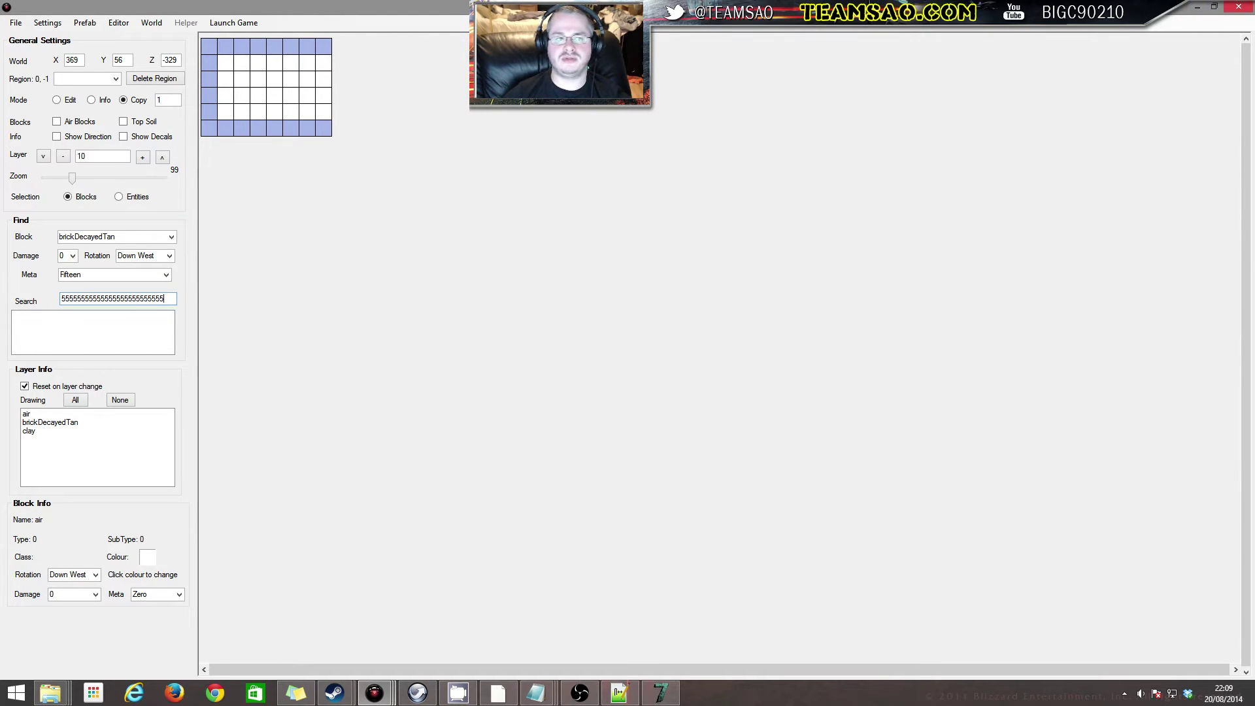
{"action": "left_click", "coordinate": [224, 79]}
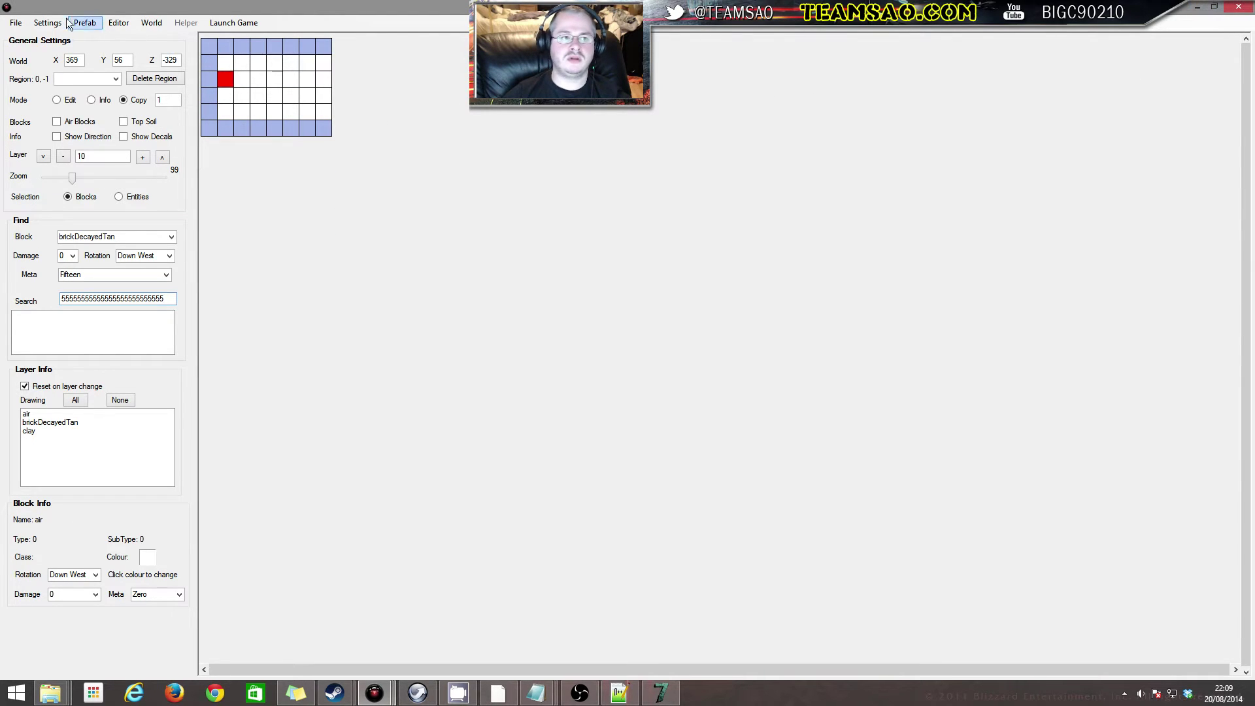
Close the prefab editor and view the brick building from farther back in 7 Days To Die before minimising the game
{"action": "left_click", "coordinate": [1244, 11]}
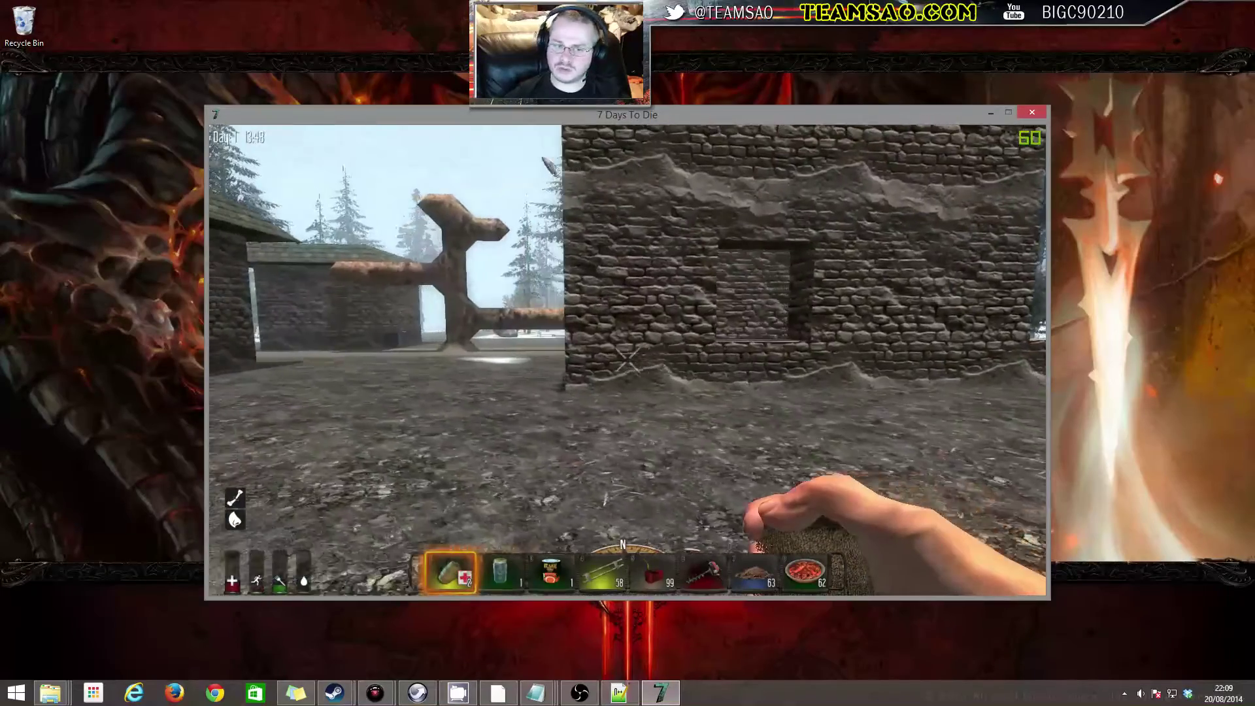
{"action": "key", "text": "s"}
{"action": "key", "text": "a"}
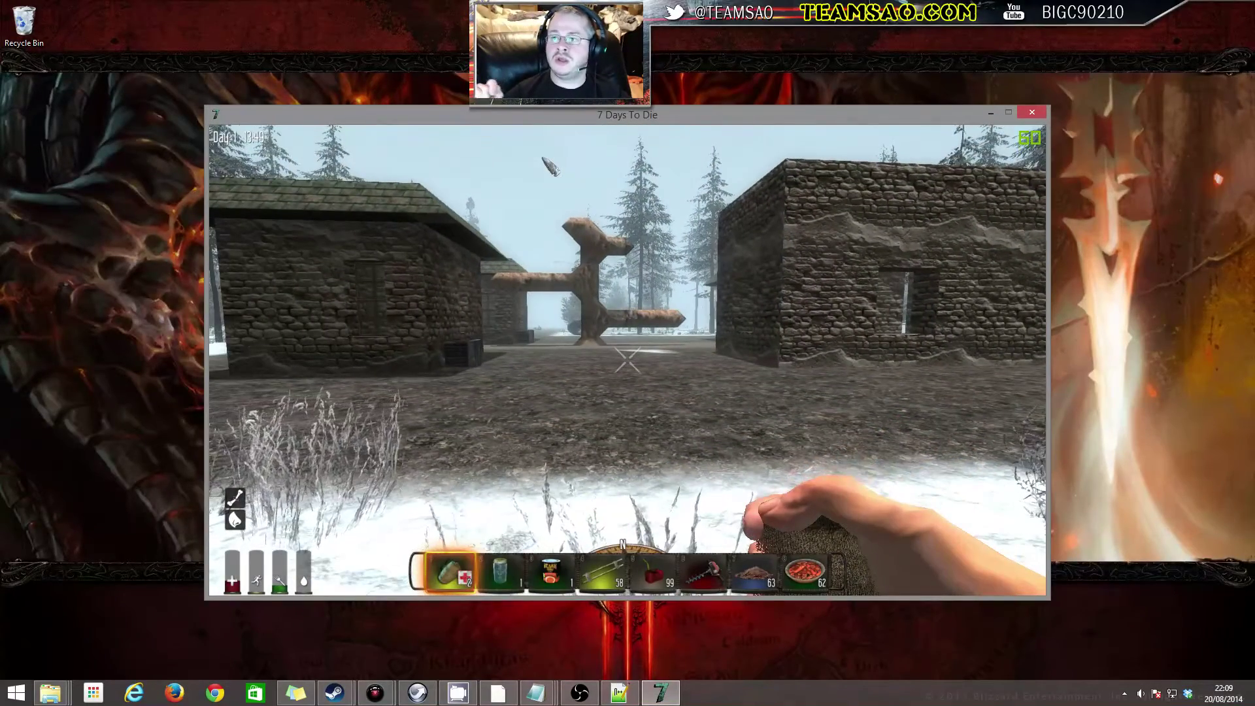
{"action": "key", "text": "alt+Tab"}
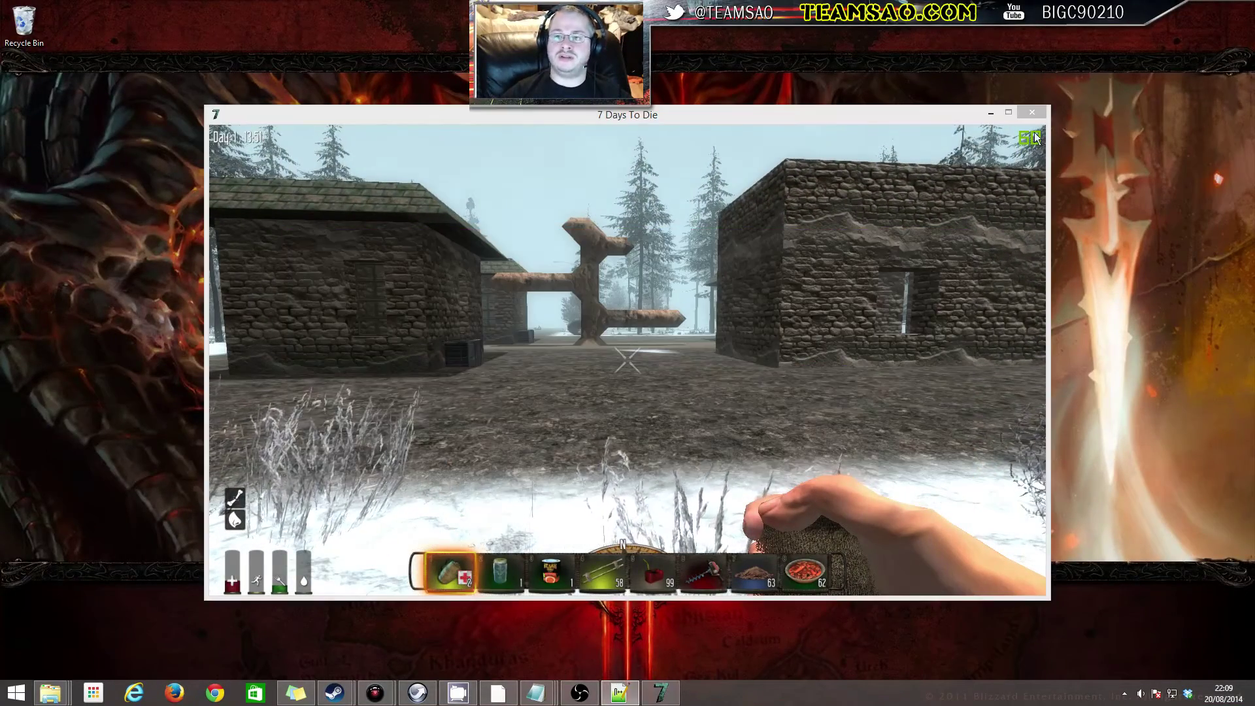
{"action": "left_click", "coordinate": [989, 114]}
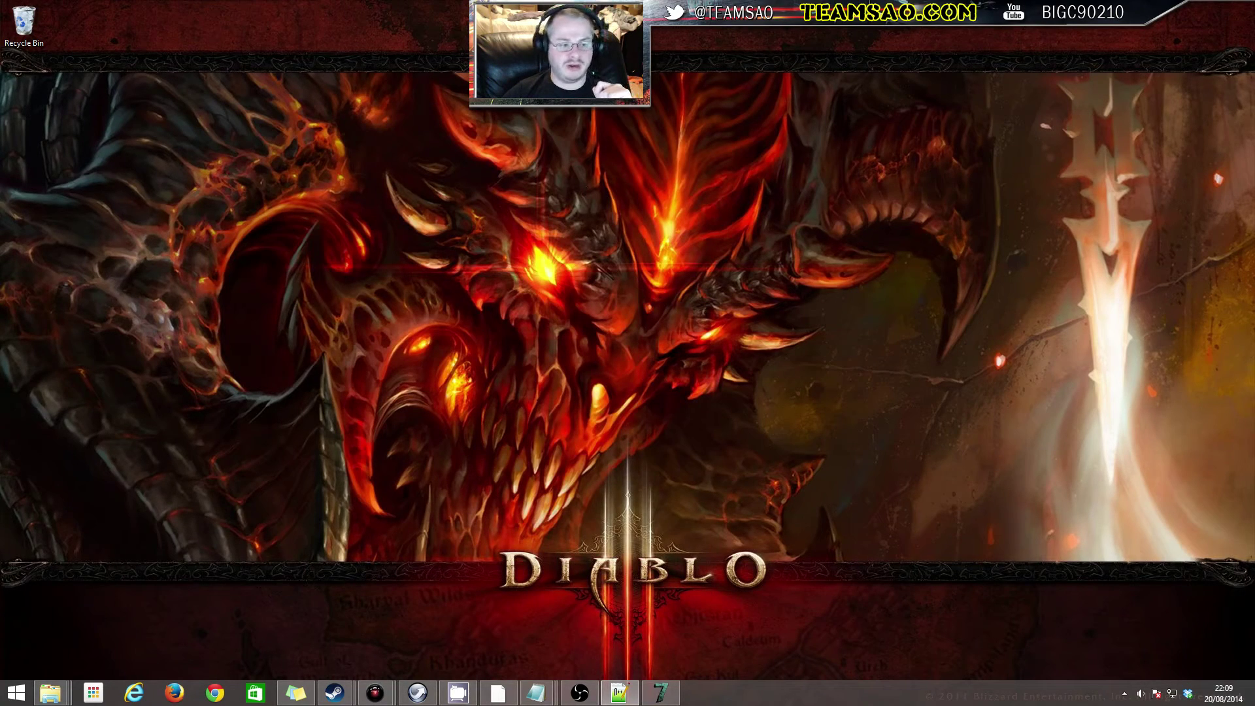
{"action": "key", "text": "alt+Tab"}
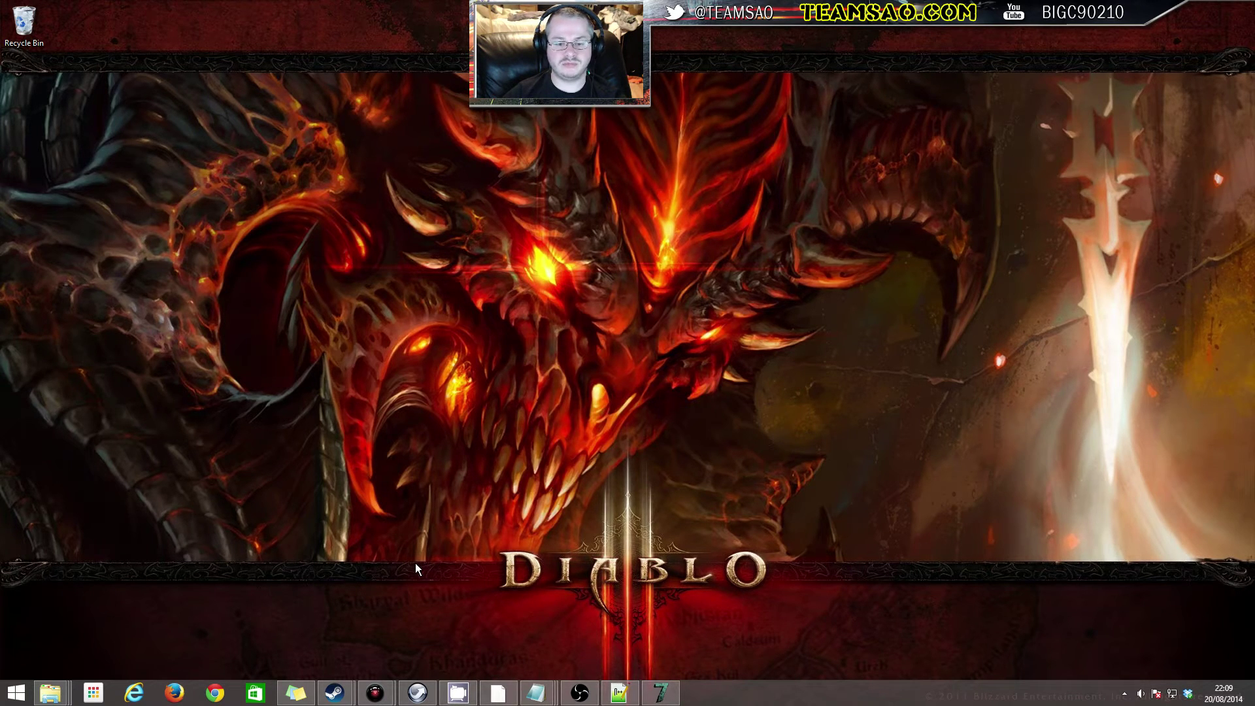
{"action": "right_click", "coordinate": [451, 390]}
{"action": "left_click", "coordinate": [323, 401]}
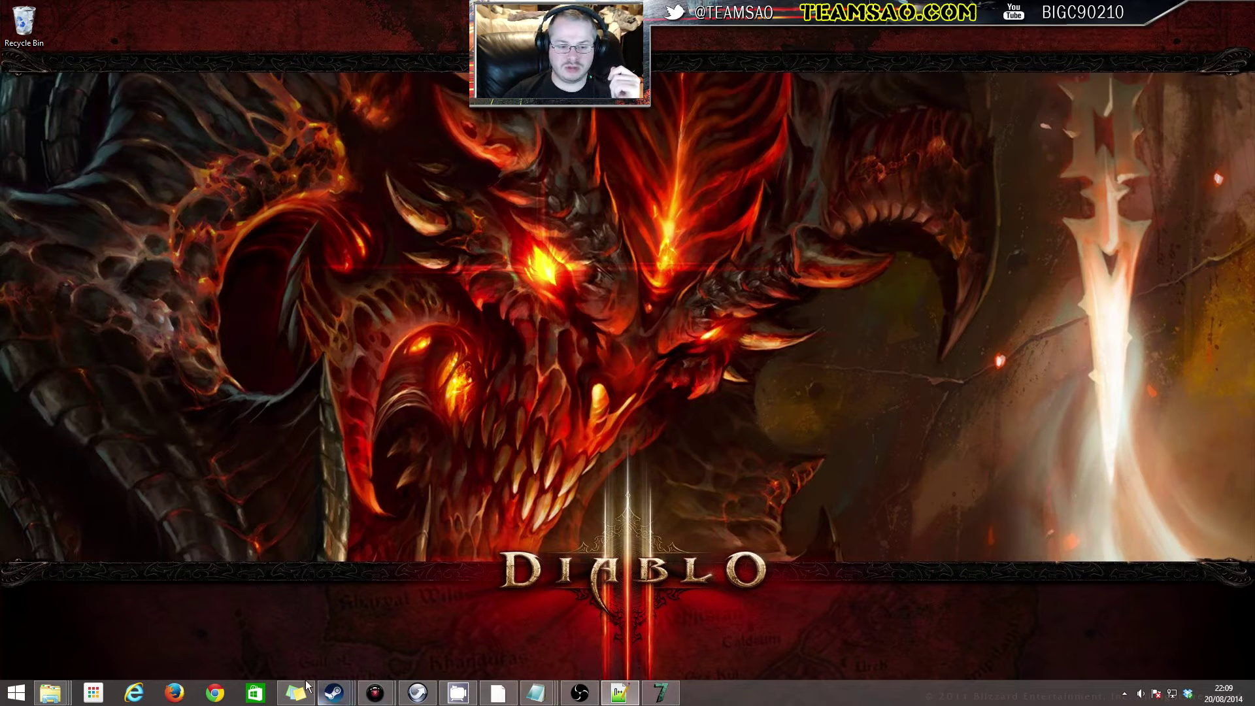
{"action": "mouse_move", "coordinate": [334, 693]}
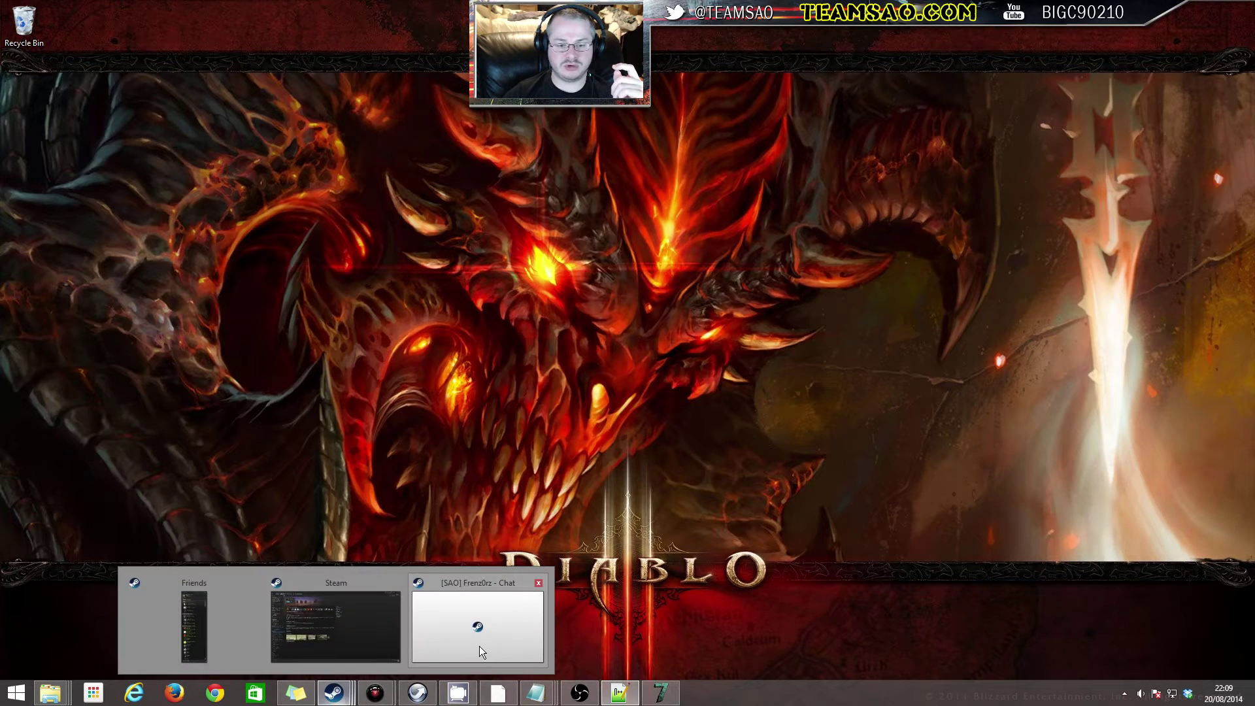
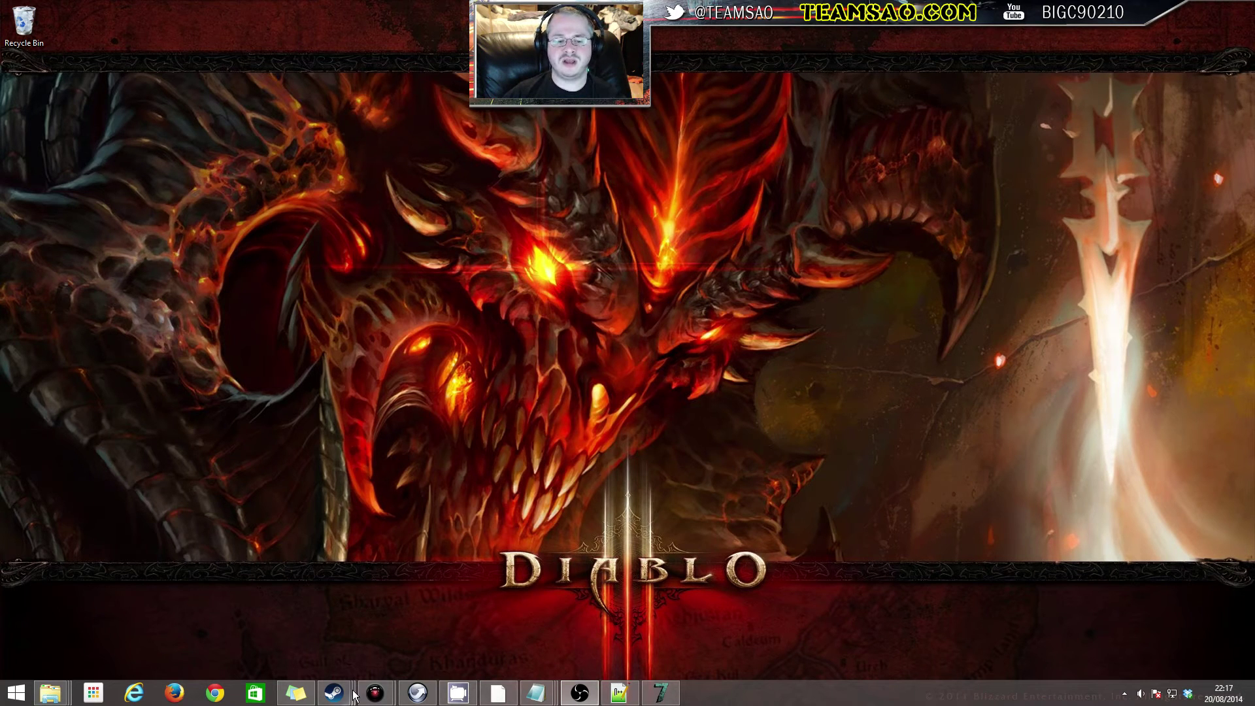
Switch back to the prefab editor and open the gravetest prefab from the game's Prefabs folder
{"action": "mouse_move", "coordinate": [370, 691]}
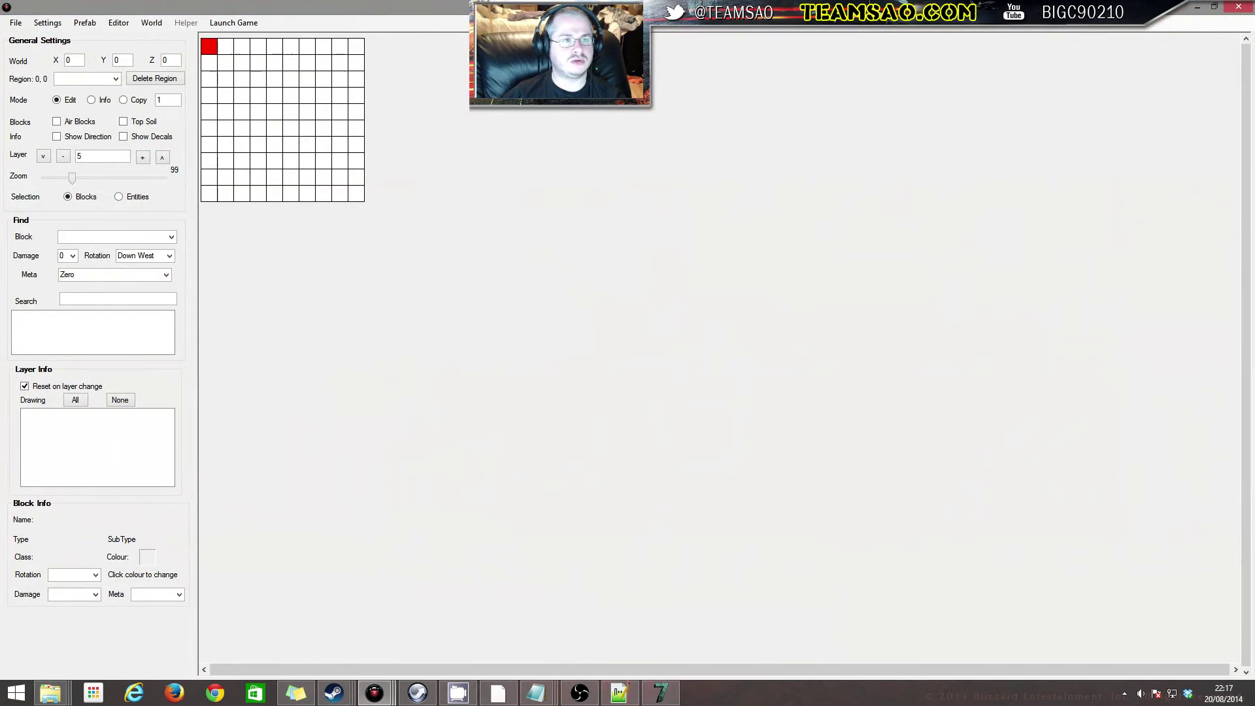
{"action": "left_click", "coordinate": [16, 22]}
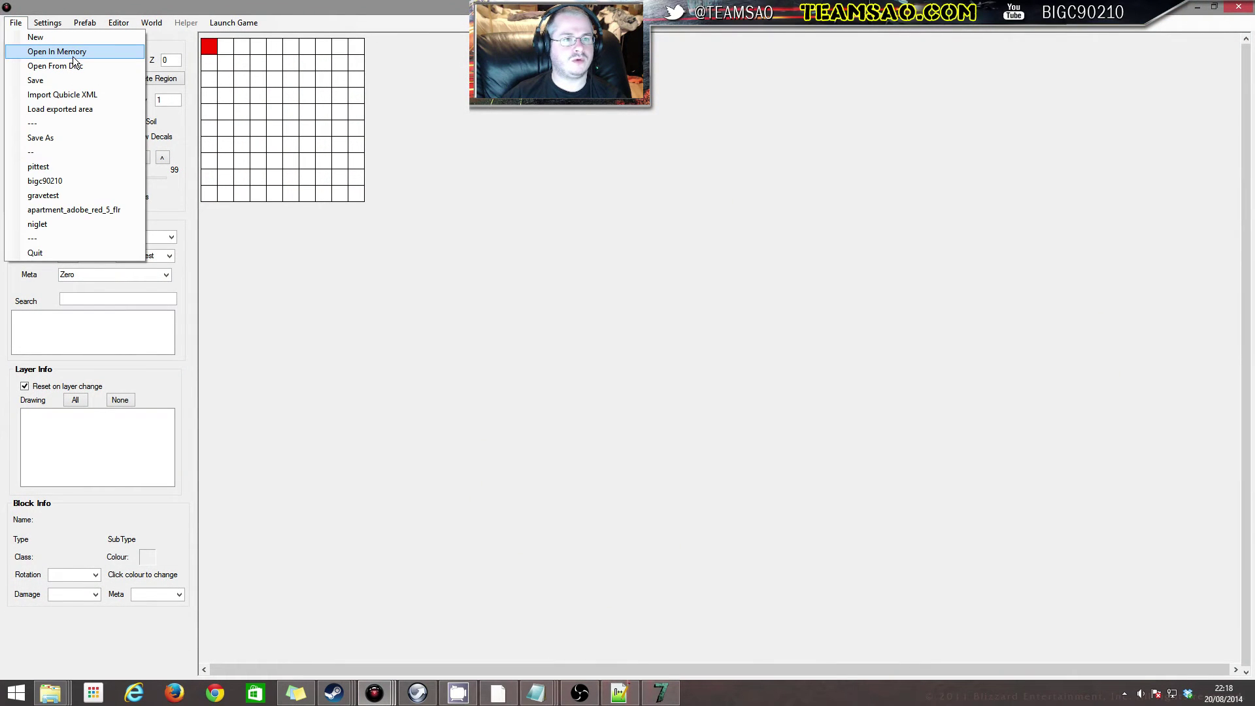
{"action": "left_click", "coordinate": [73, 56]}
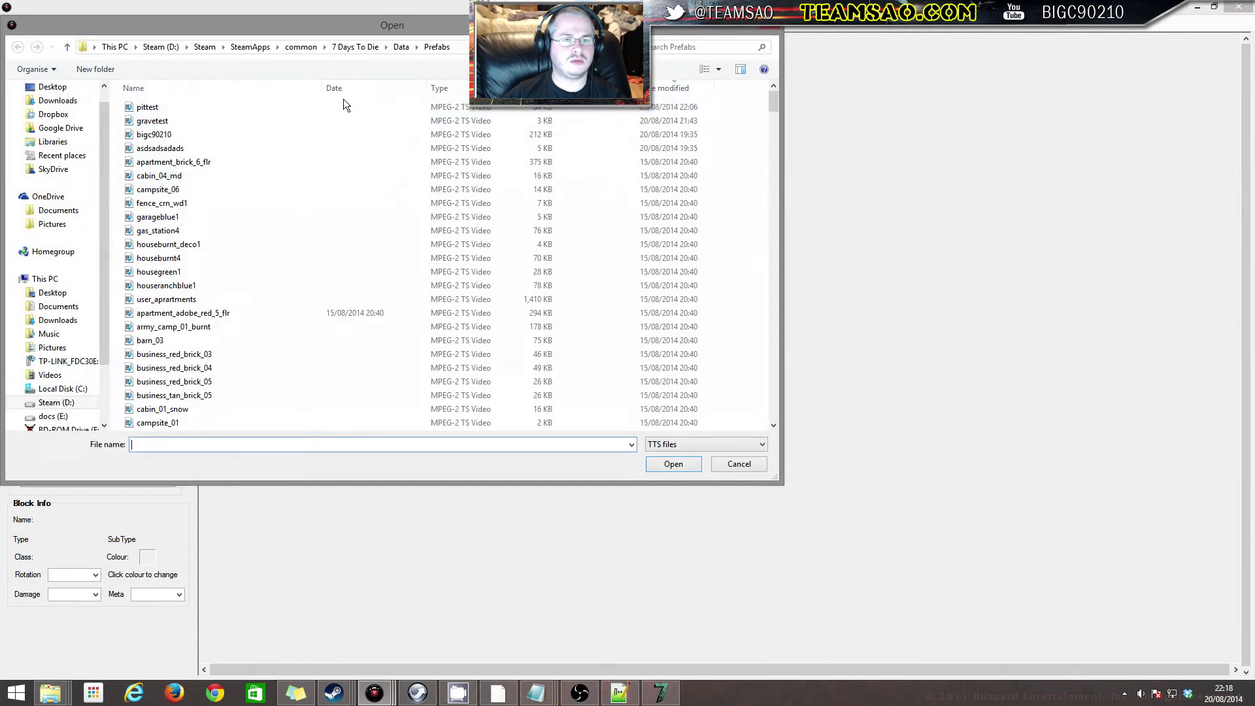
{"action": "double_click", "coordinate": [194, 124]}
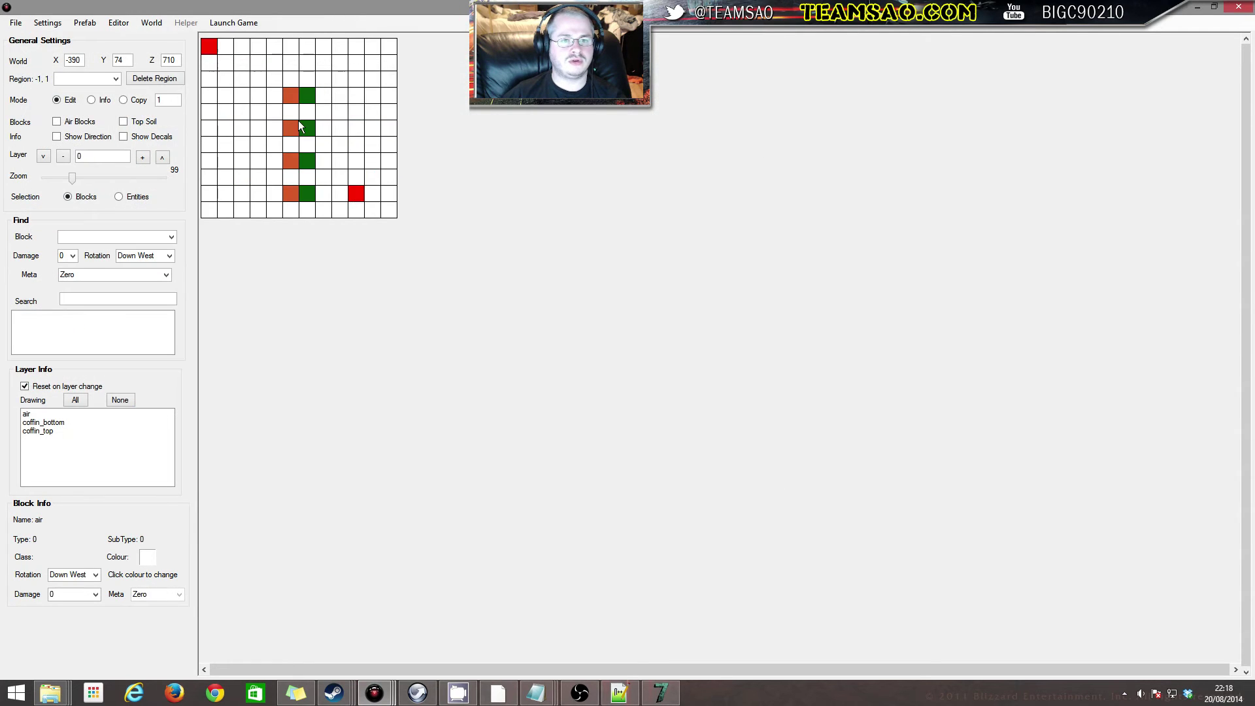
Search the block list for "light", select ceilingLight01 and place one on layer 0 beside the coffins
{"action": "left_click", "coordinate": [171, 237]}
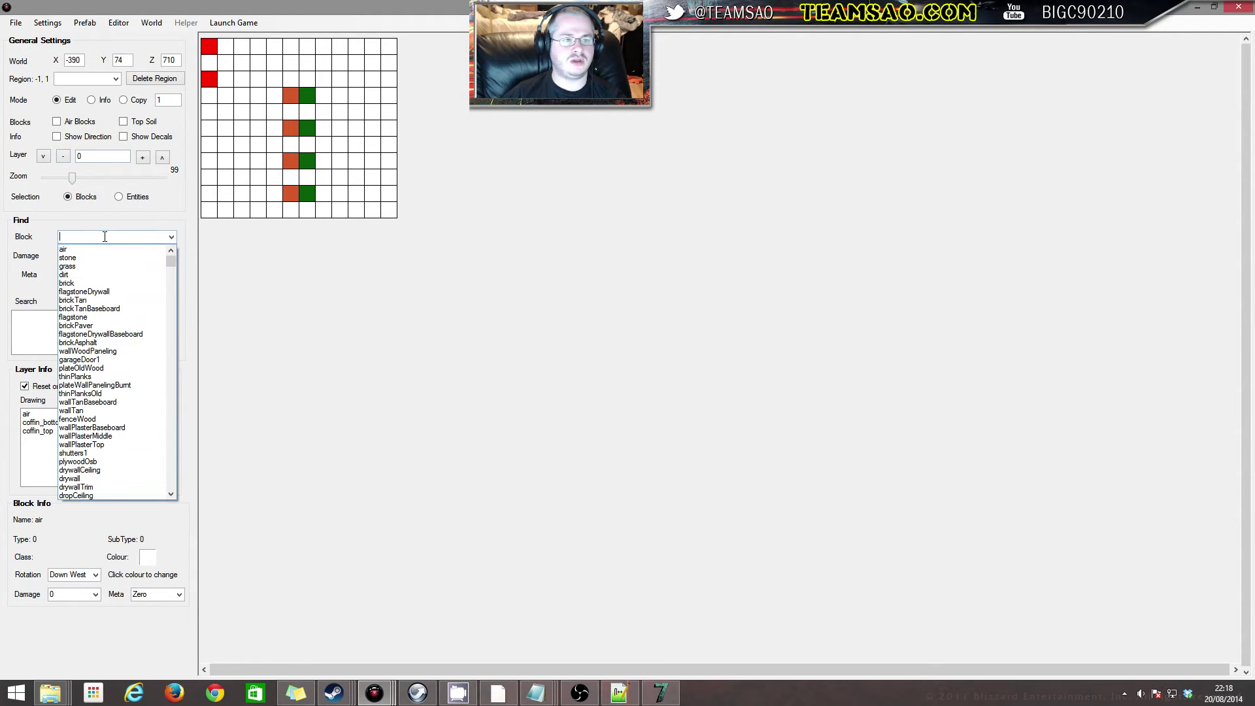
{"action": "type", "text": "l"}
{"action": "key", "text": "BackSpace"}
{"action": "key", "text": "BackSpace"}
{"action": "key", "text": "BackSpace"}
{"action": "key", "text": "BackSpace"}
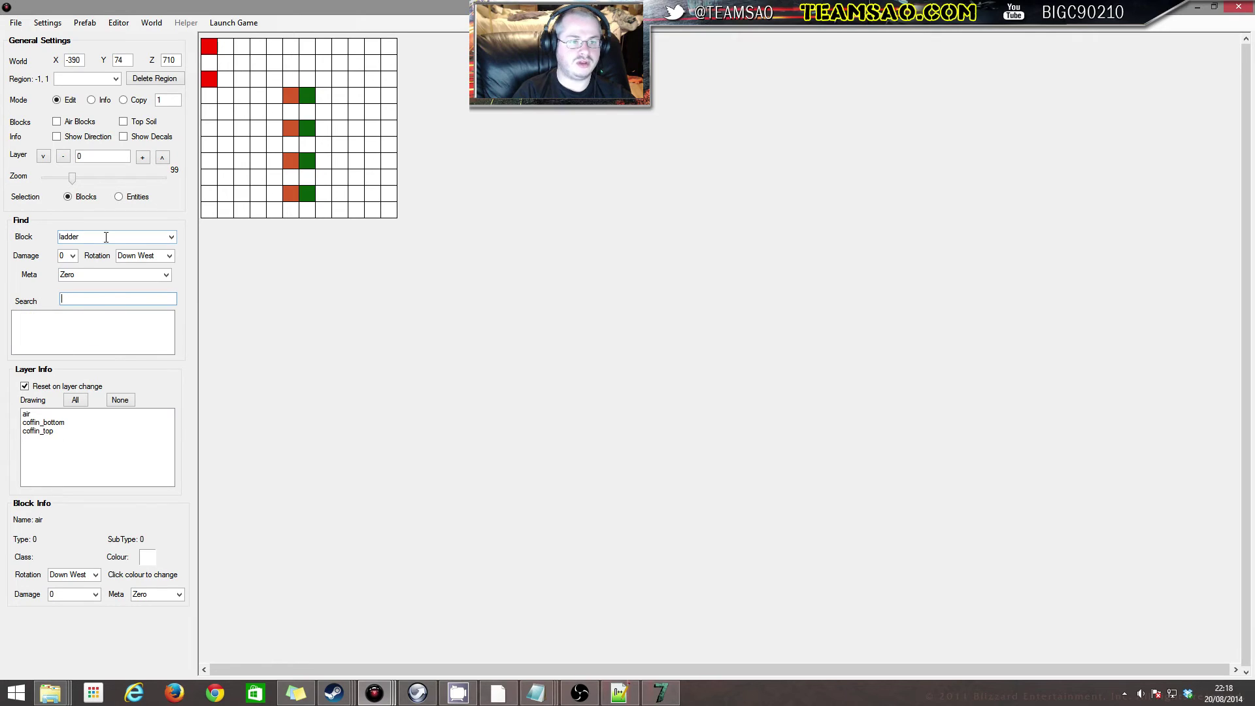
{"action": "type", "text": "light"}
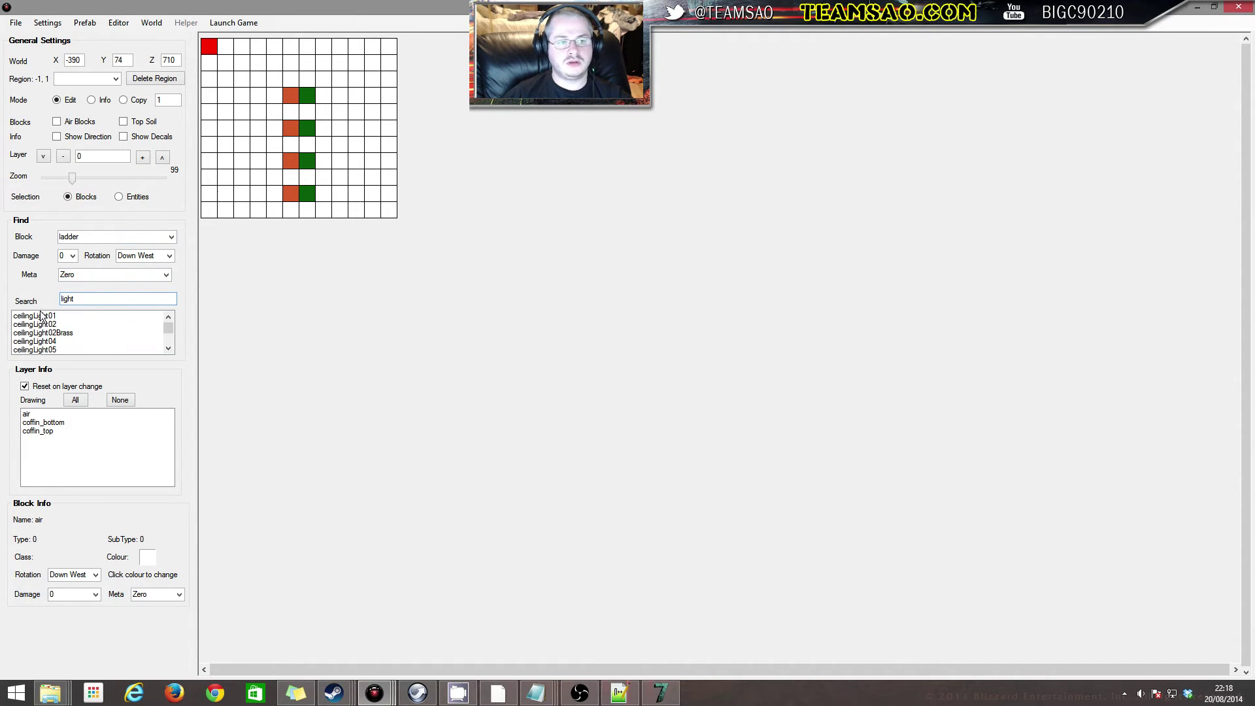
{"action": "left_click", "coordinate": [46, 317]}
{"action": "left_click", "coordinate": [257, 111]}
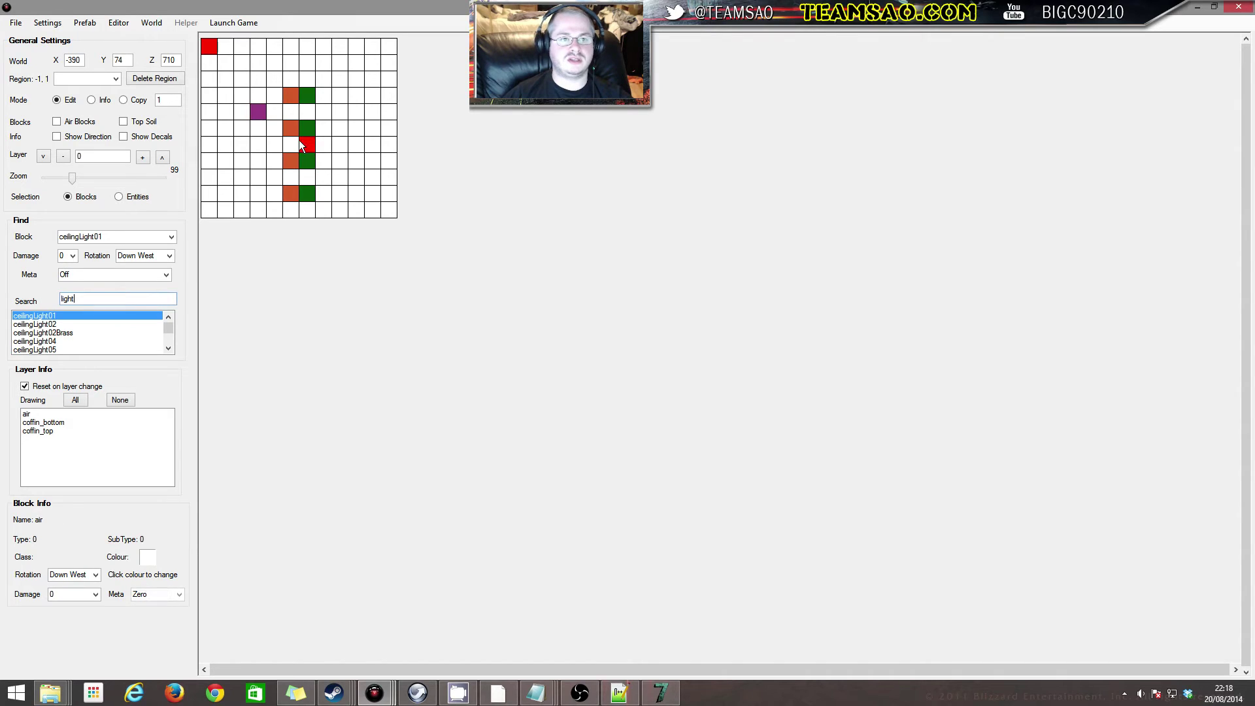
Place a ceilingLight01 block on layer 2 above the parked car and set its Meta to Lit1
{"action": "left_click", "coordinate": [143, 157]}
{"action": "left_click", "coordinate": [142, 157]}
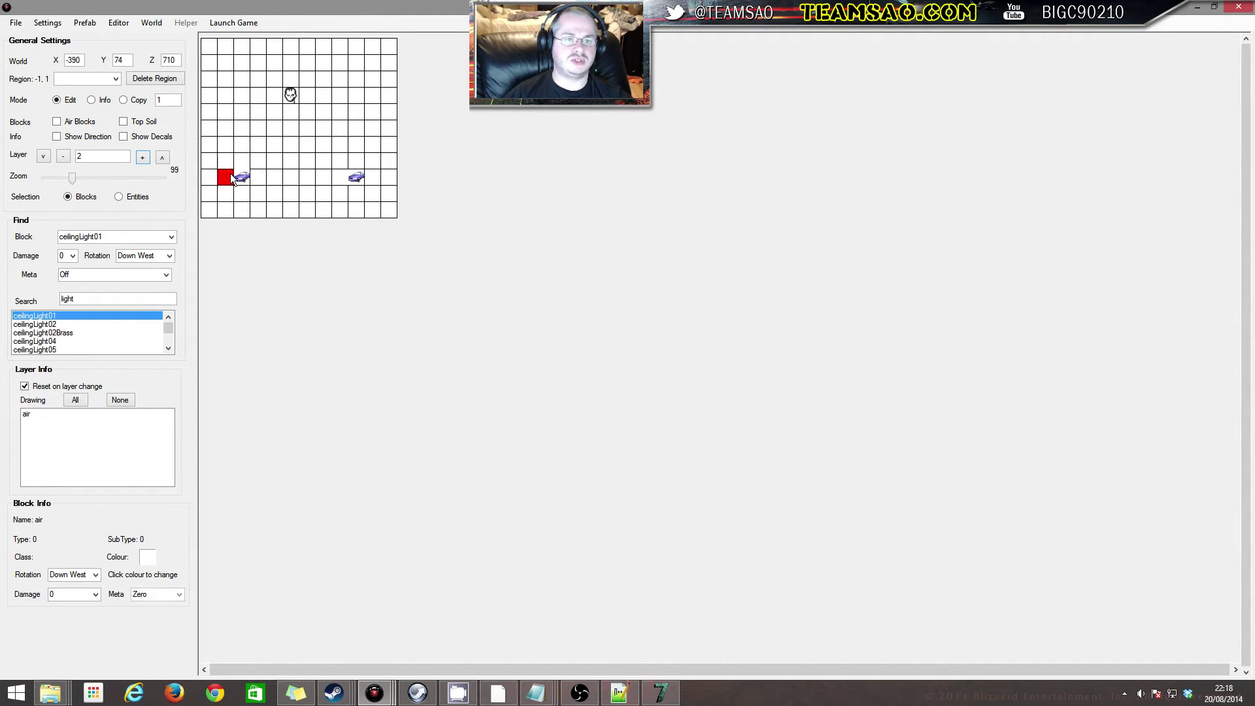
{"action": "left_click", "coordinate": [259, 147]}
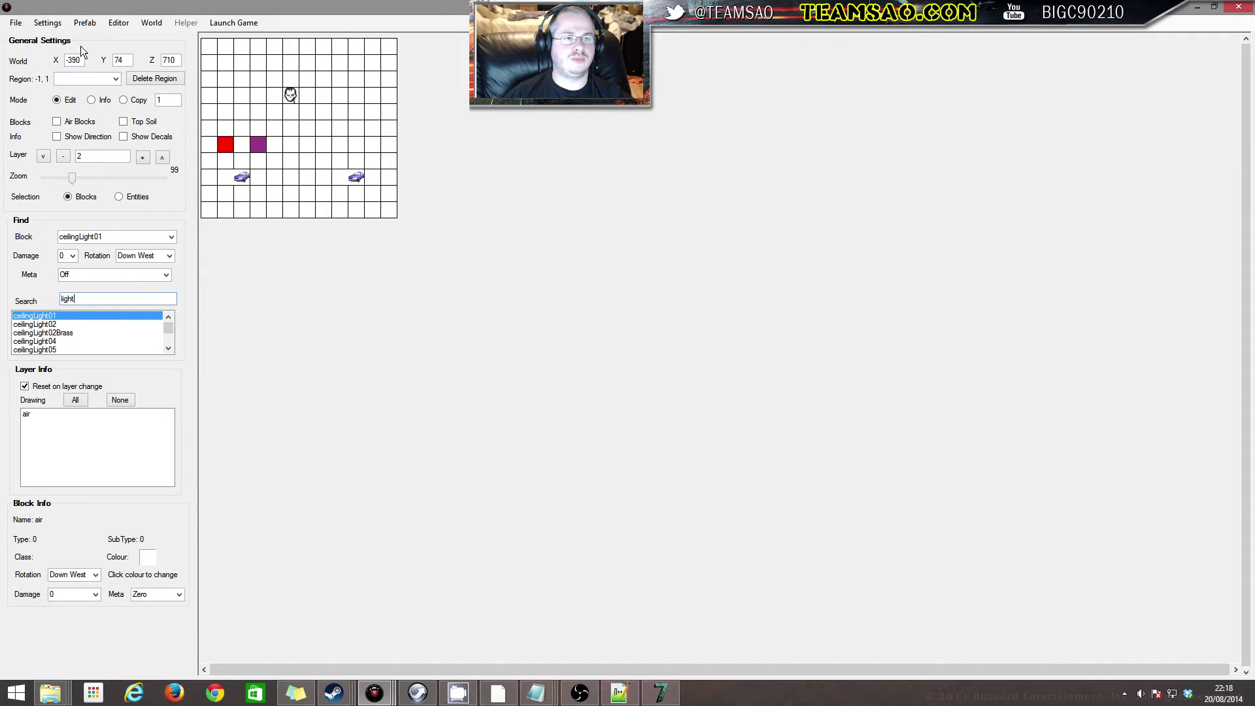
{"action": "left_click", "coordinate": [95, 101]}
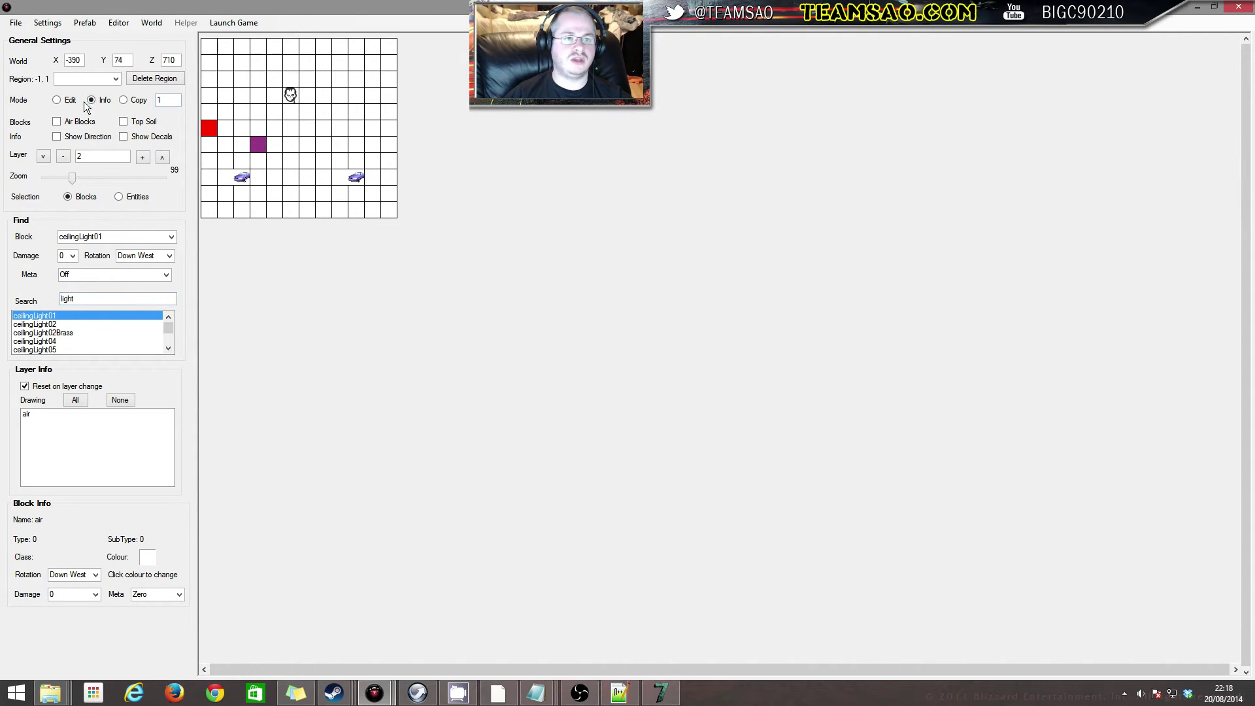
{"action": "left_click", "coordinate": [257, 140]}
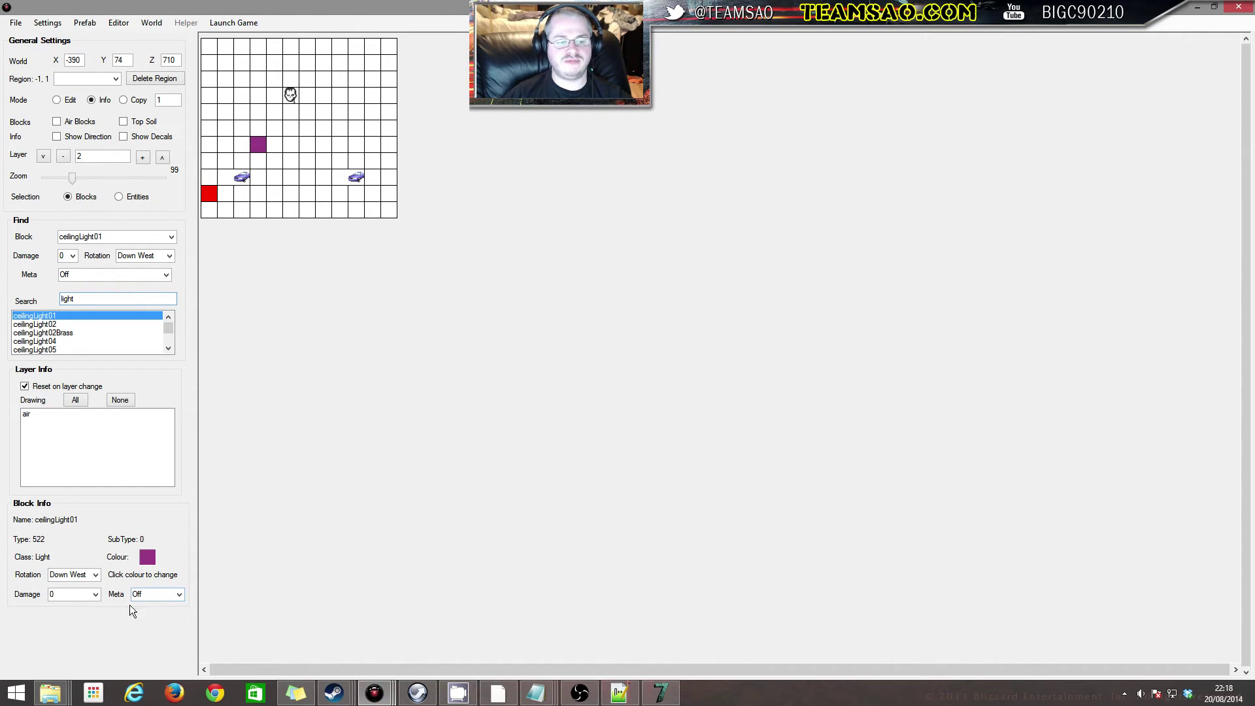
{"action": "left_click", "coordinate": [179, 594]}
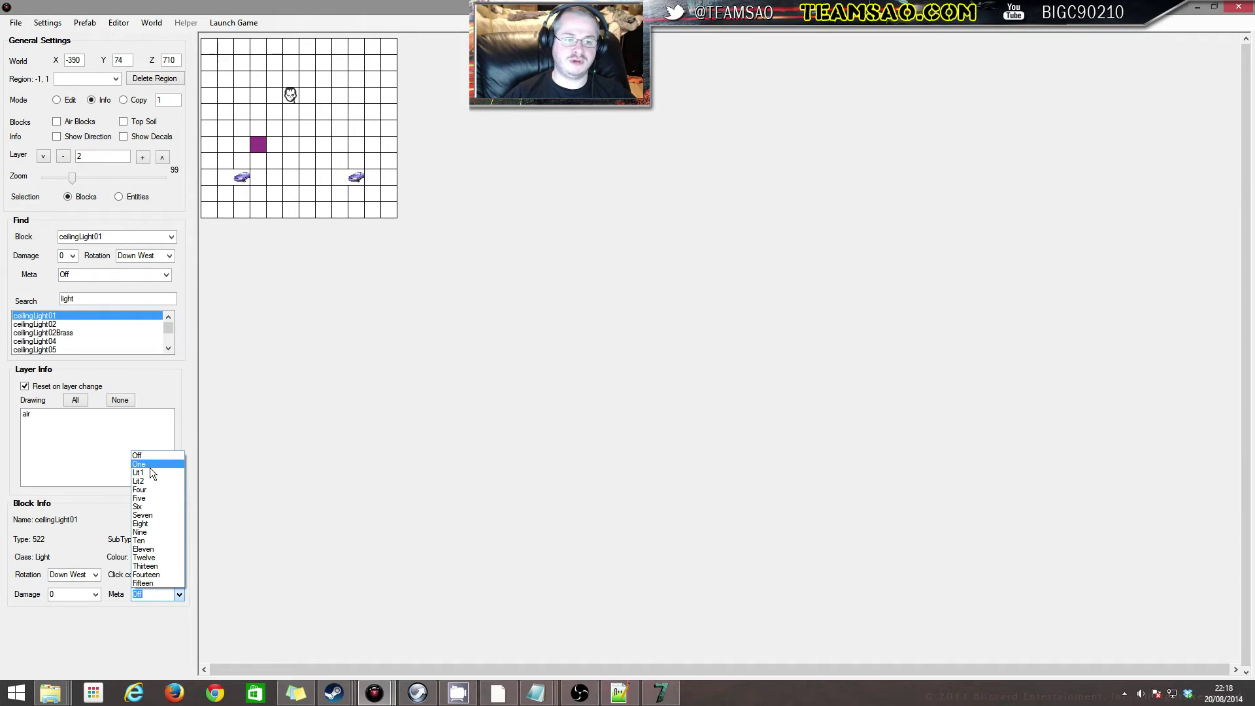
{"action": "left_click", "coordinate": [148, 472]}
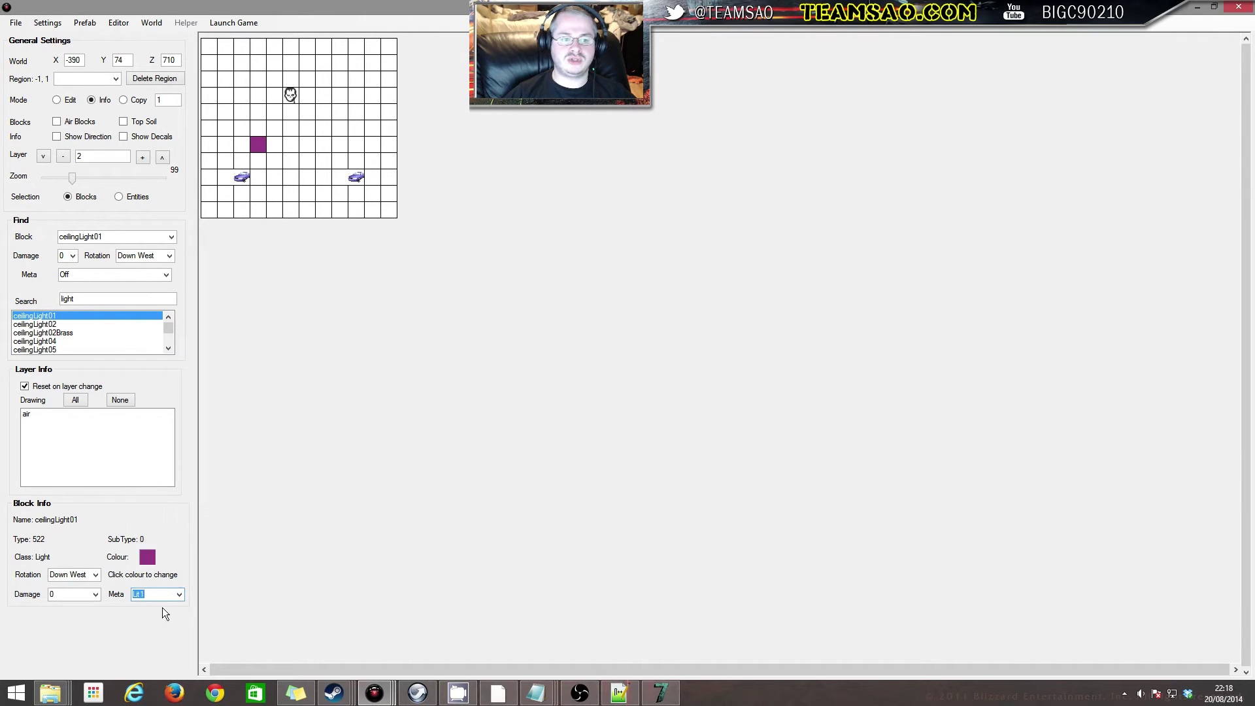
Switch to 7 Days To Die, quit the current session and continue the YouTubeAdvanced save
{"action": "left_click", "coordinate": [660, 693]}
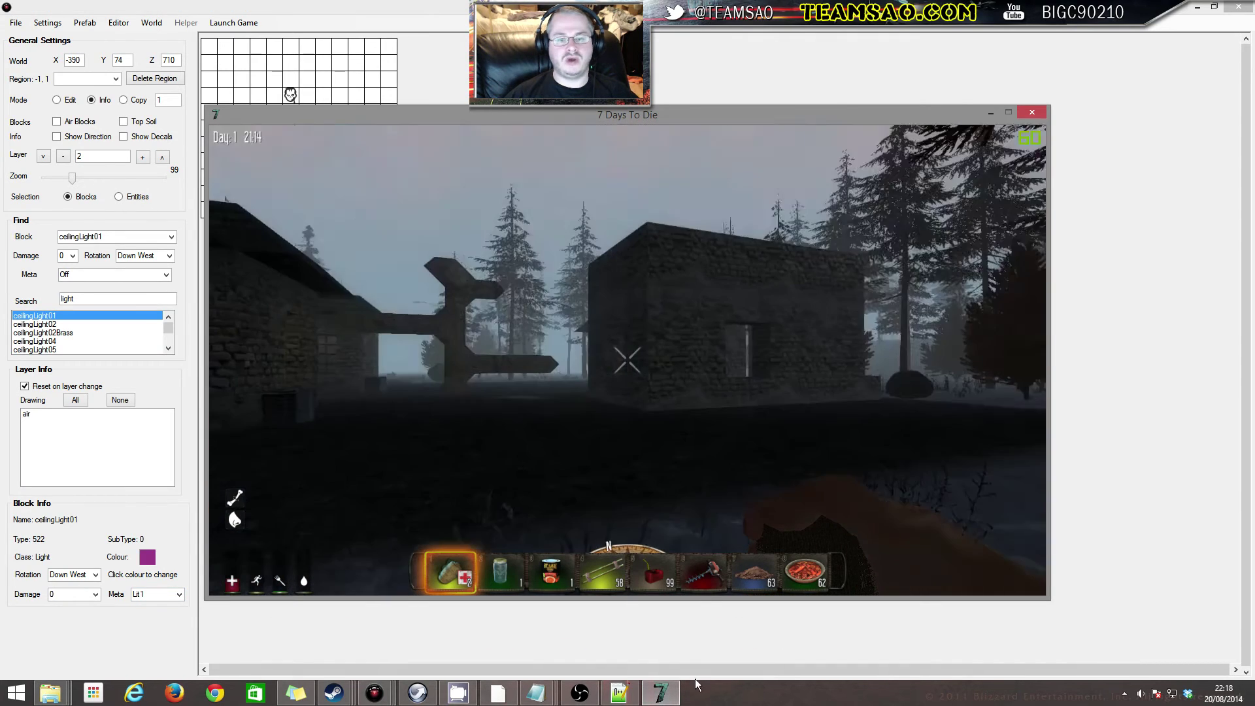
{"action": "key", "text": "Escape"}
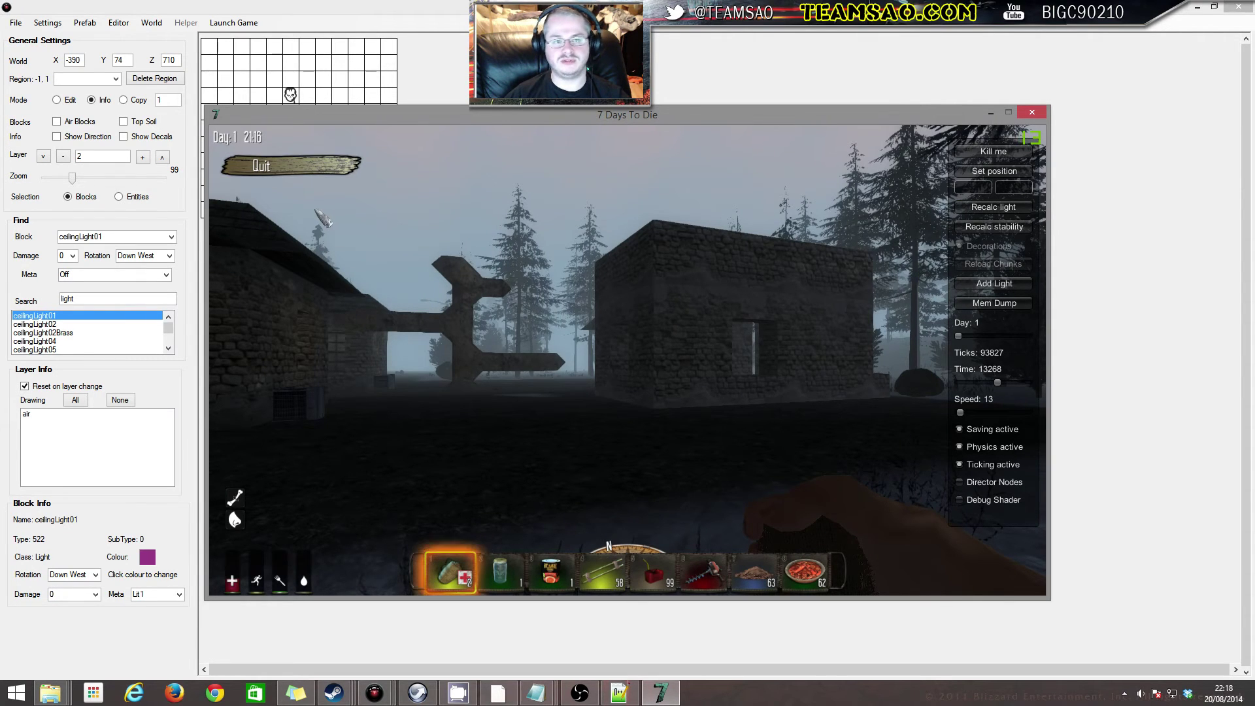
{"action": "left_click", "coordinate": [307, 166]}
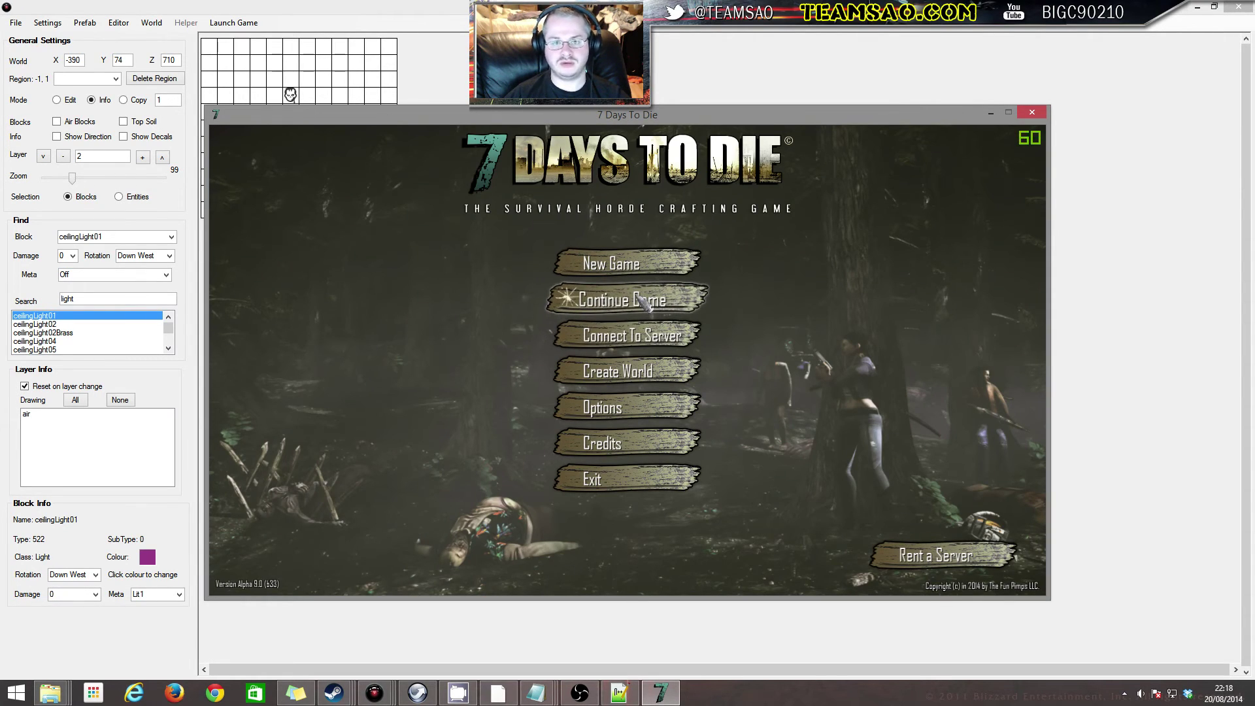
{"action": "left_click", "coordinate": [644, 302]}
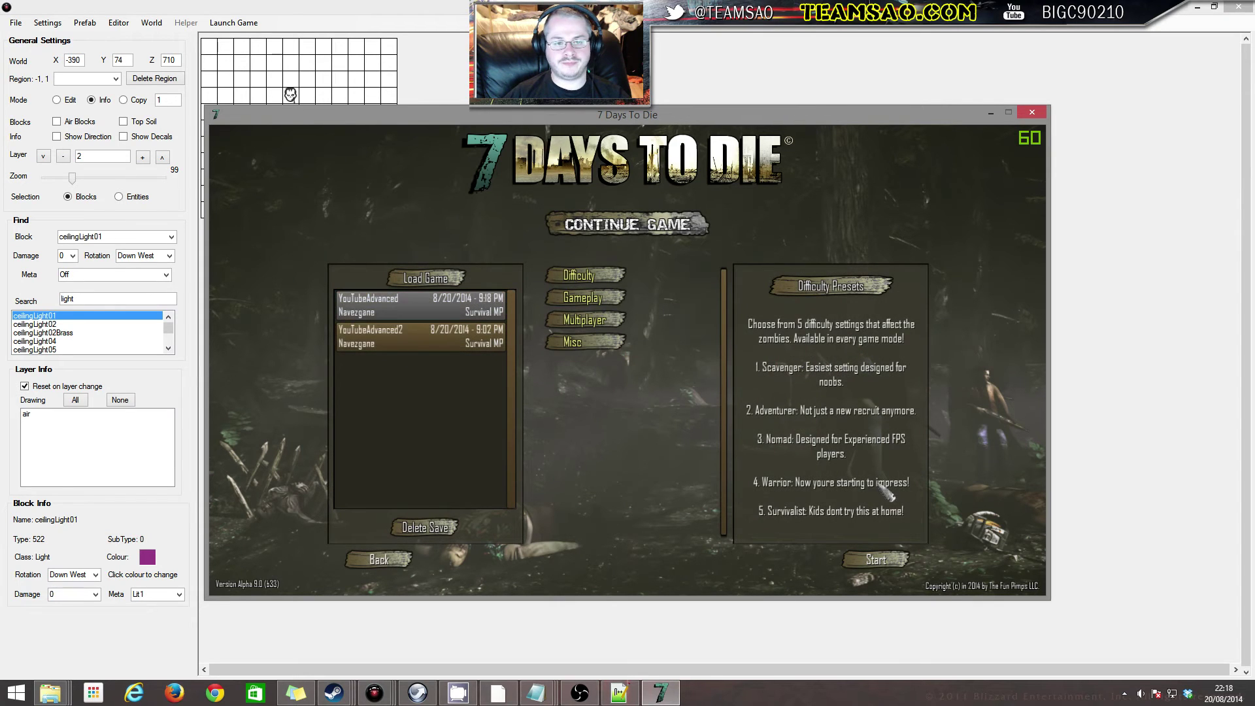
{"action": "left_click", "coordinate": [876, 559]}
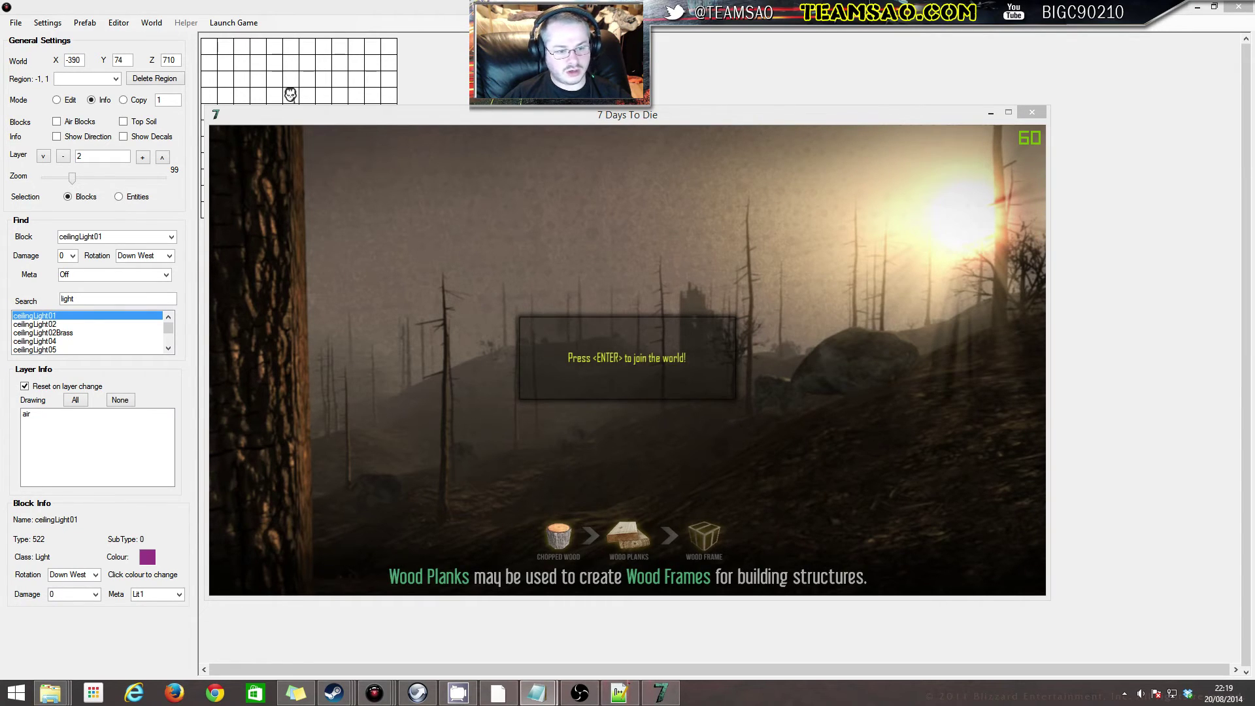
Switch to the Navezgane folder in File Explorer and preview the contents of the prefabs XML file
{"action": "mouse_move", "coordinate": [50, 692]}
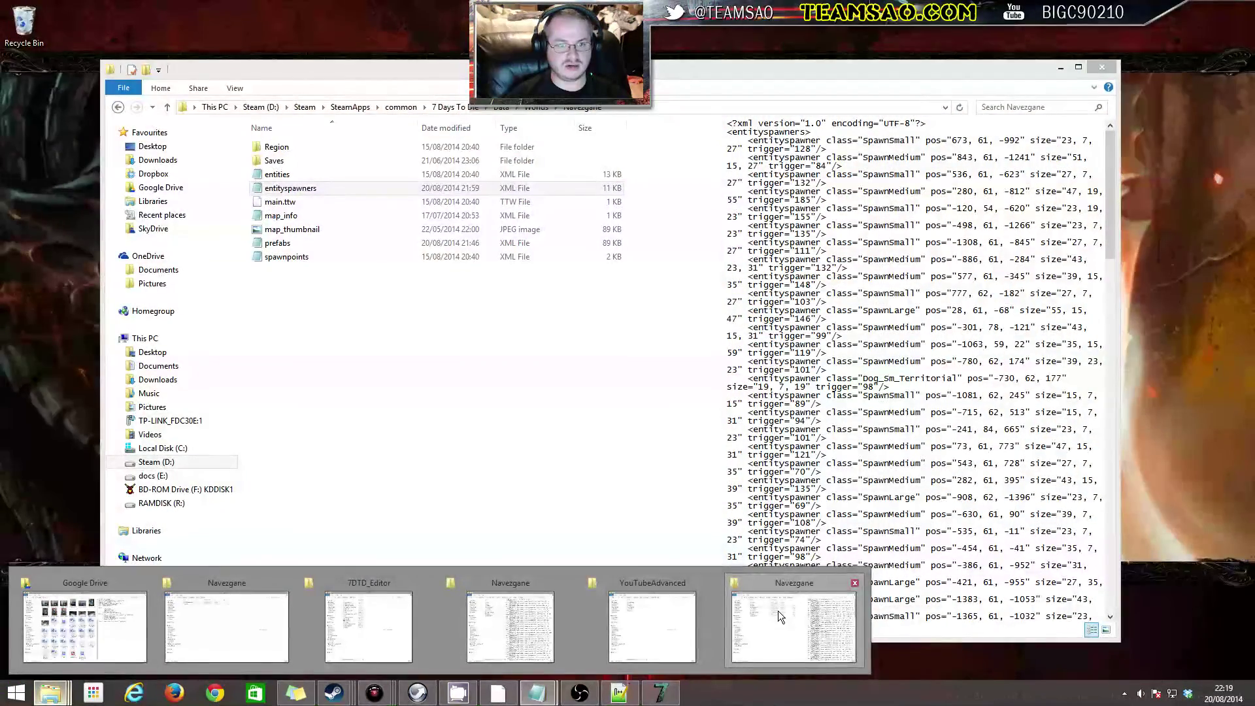
{"action": "left_click", "coordinate": [784, 621]}
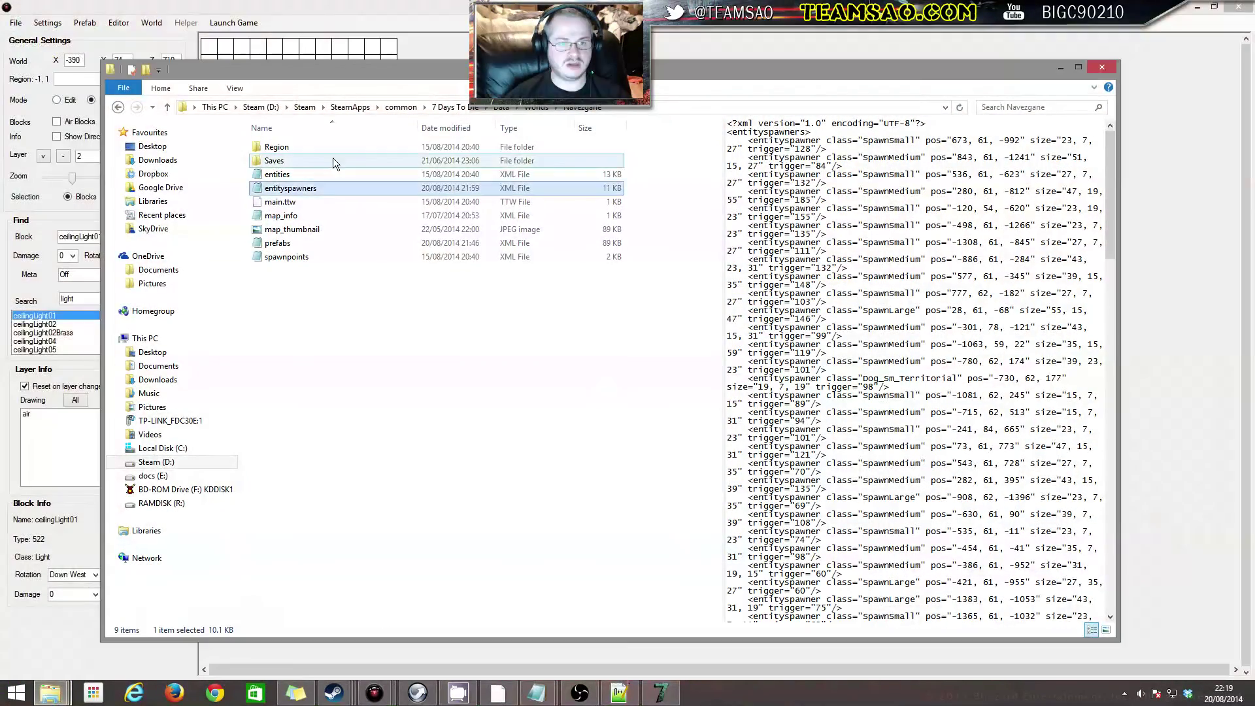
{"action": "left_click", "coordinate": [283, 243]}
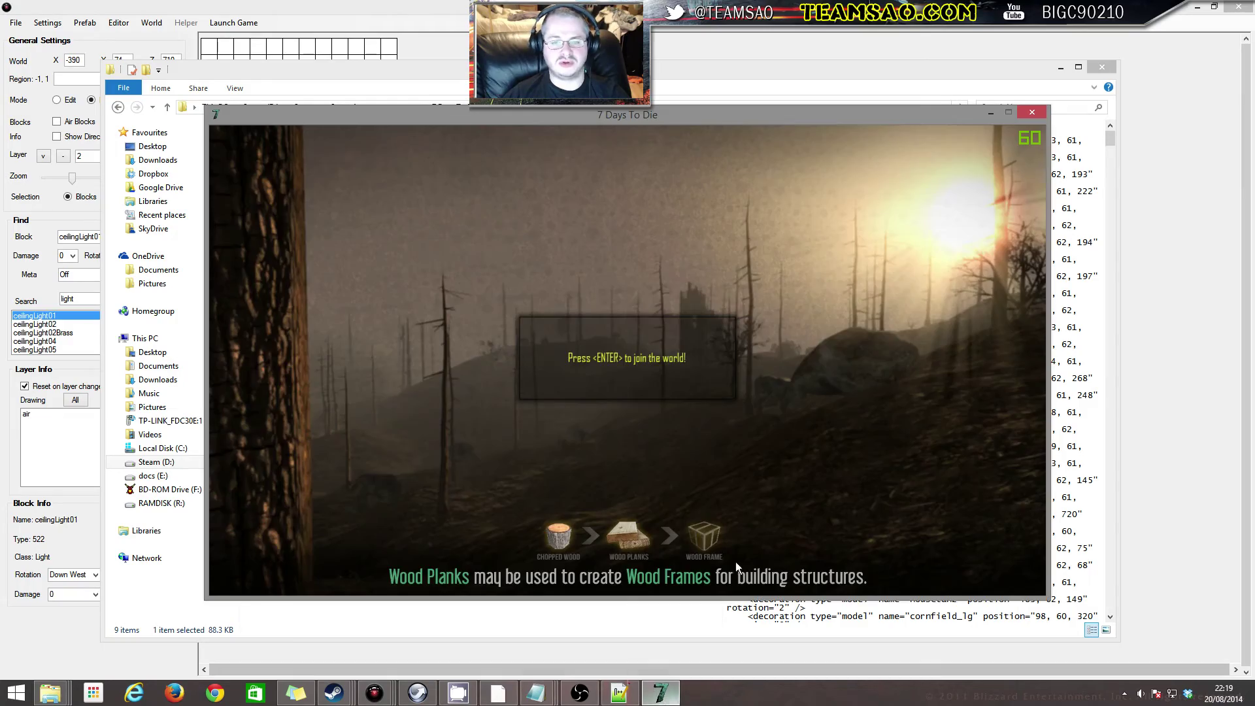
Join the loaded world in 7 Days To Die and move over the forest to view the two cars in the snow
{"action": "key", "text": "Return"}
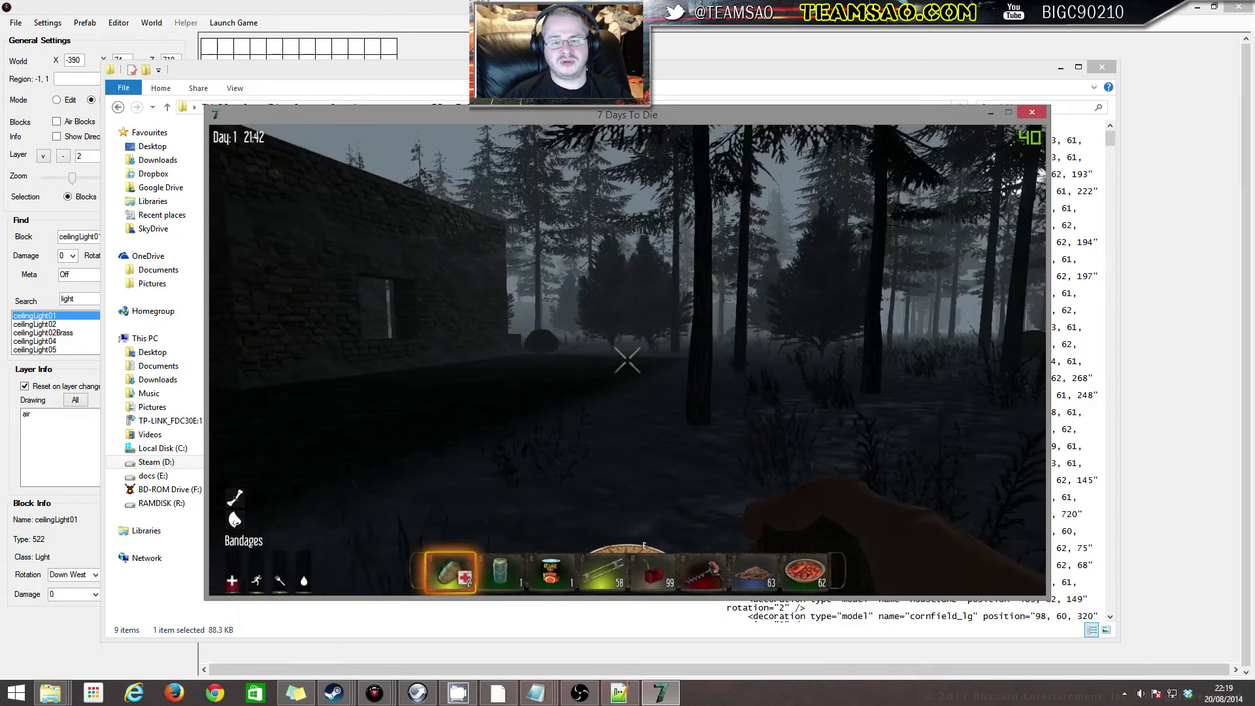
{"action": "key", "text": "w"}
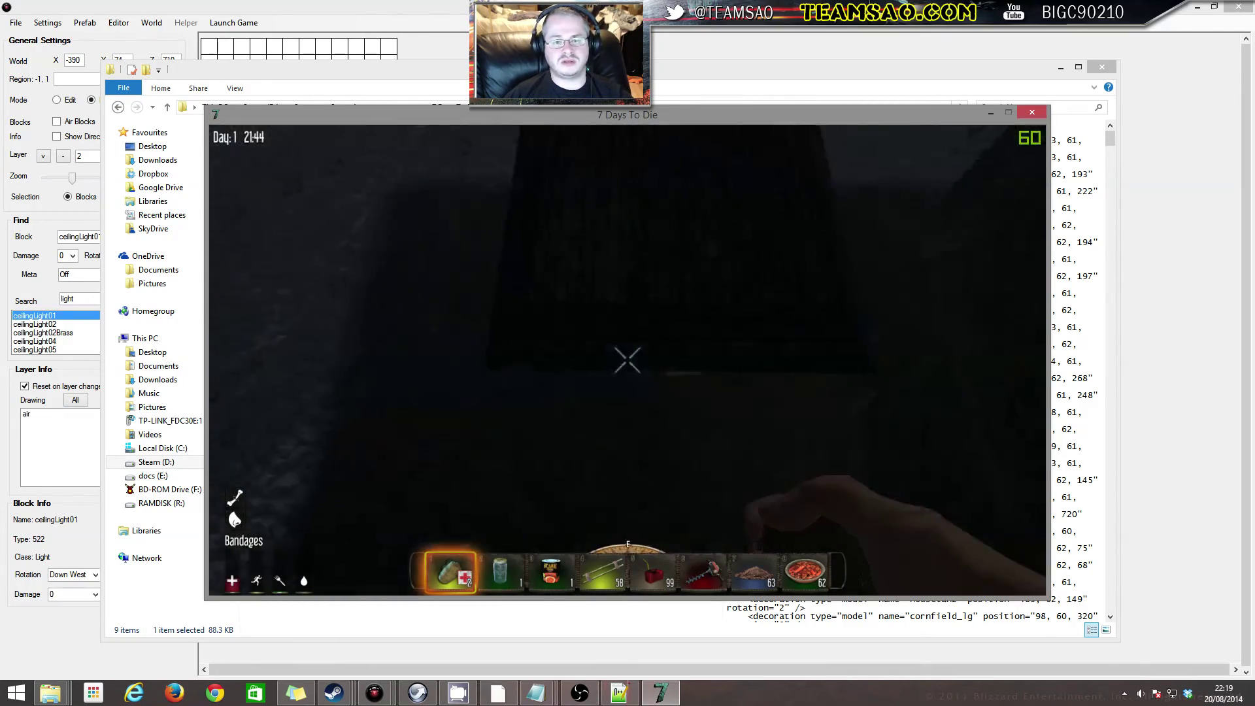
{"action": "key", "text": "w"}
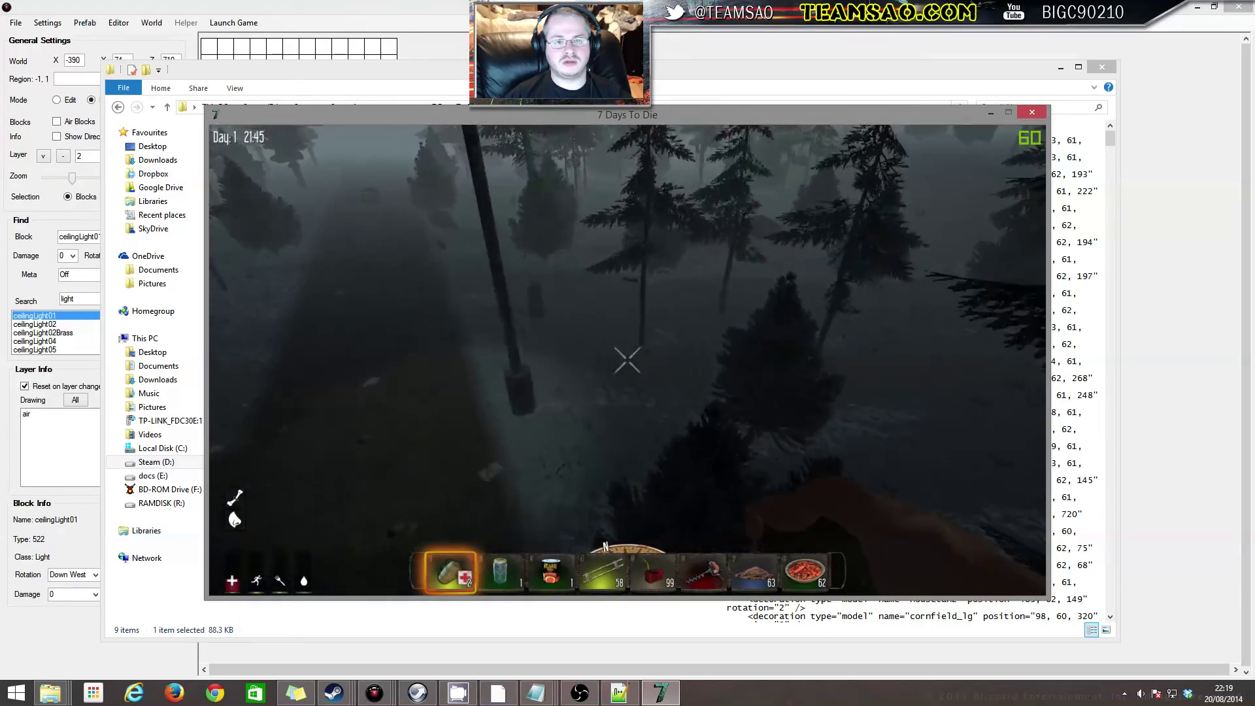
{"action": "key", "text": "w"}
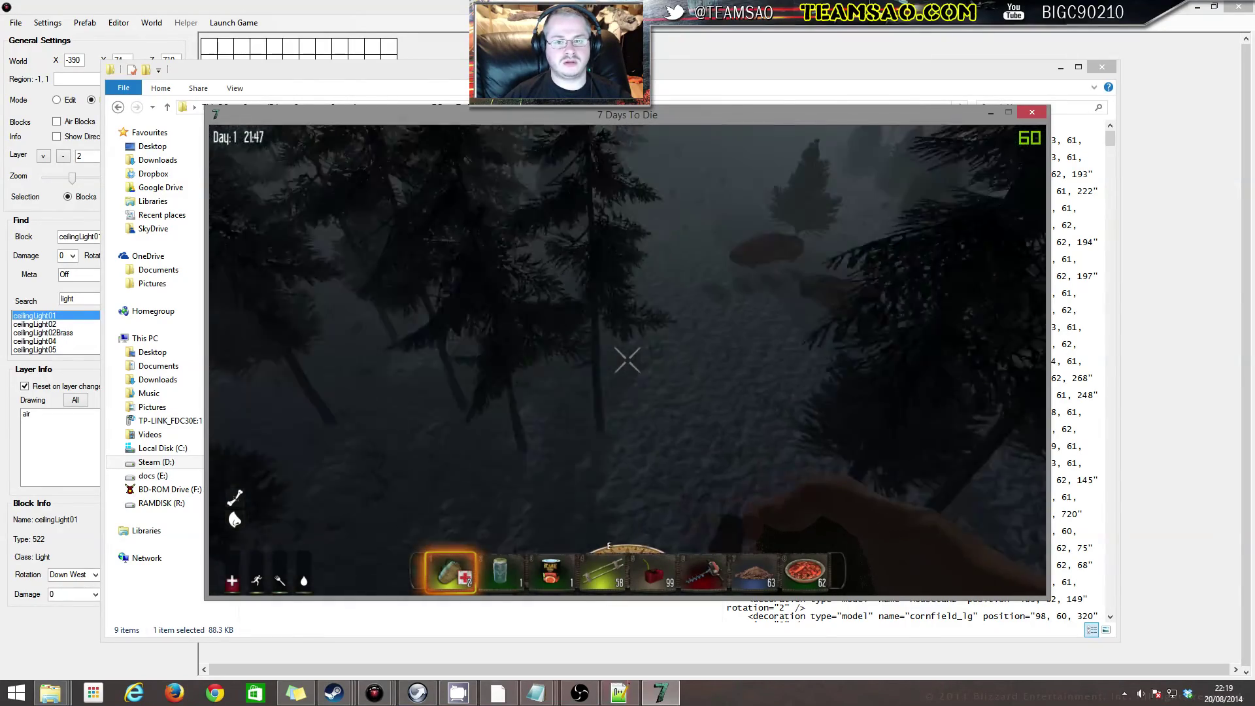
{"action": "key", "text": "w"}
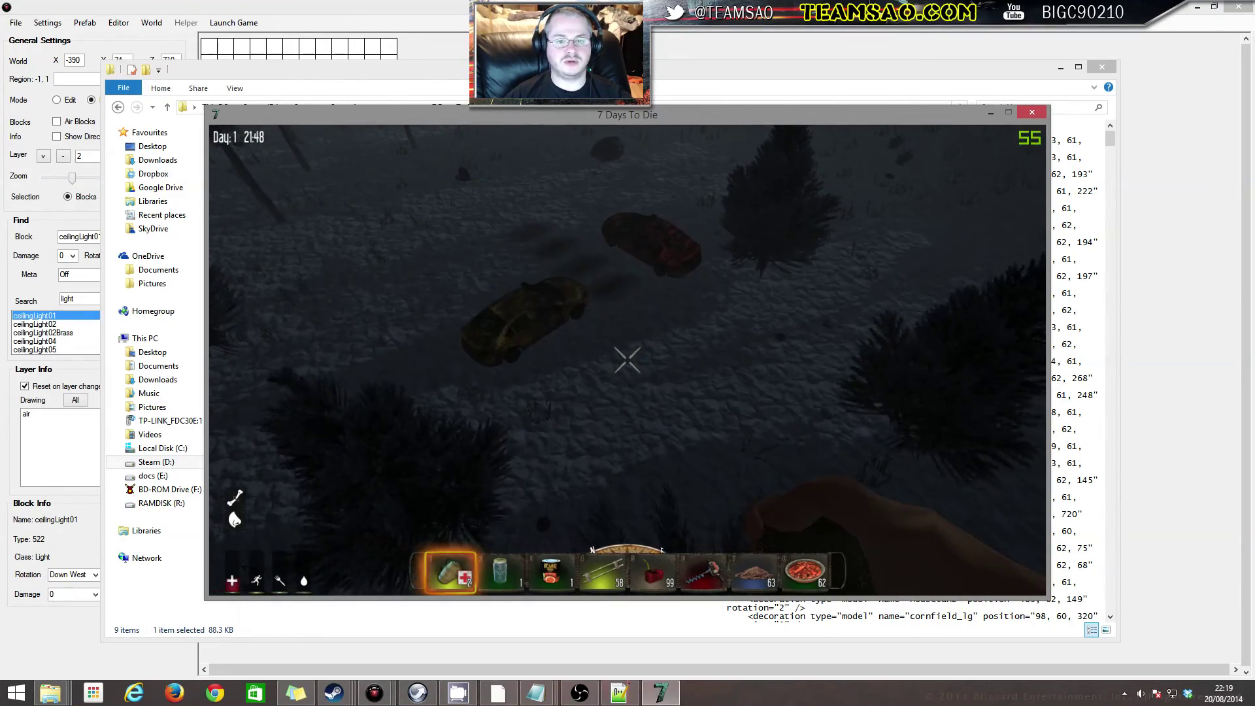
{"action": "key", "text": "alt+Tab"}
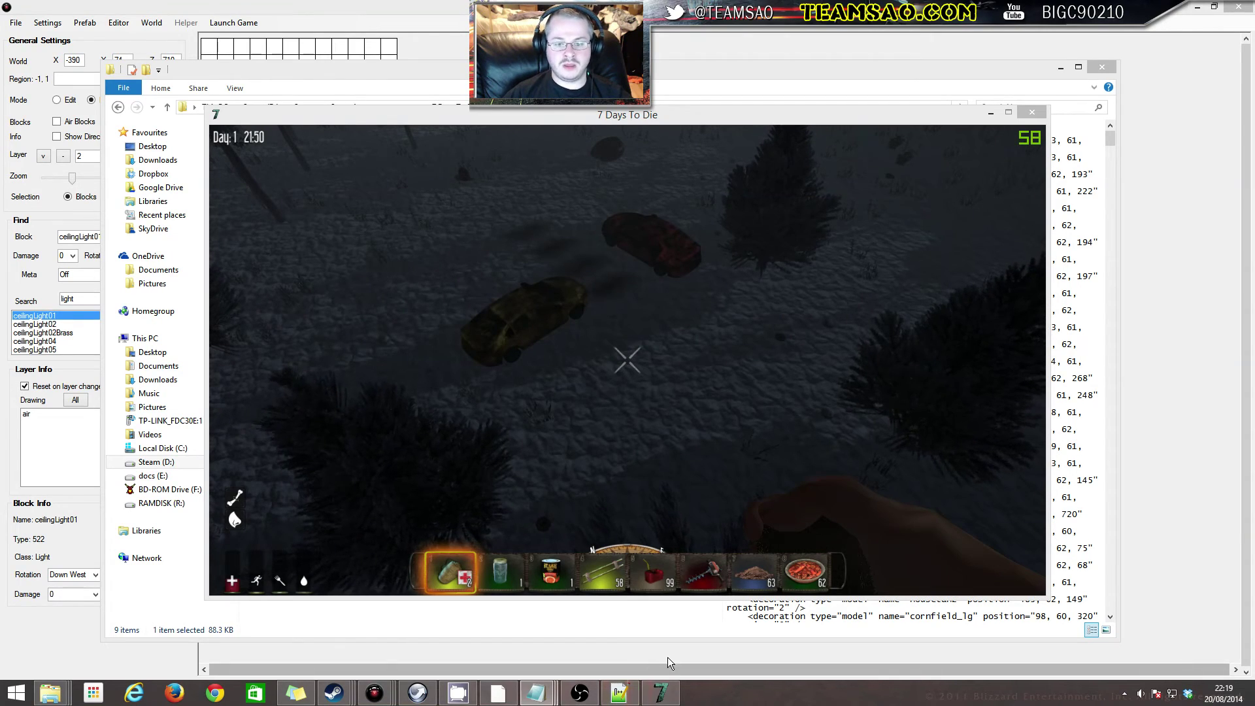
{"action": "left_click", "coordinate": [667, 695]}
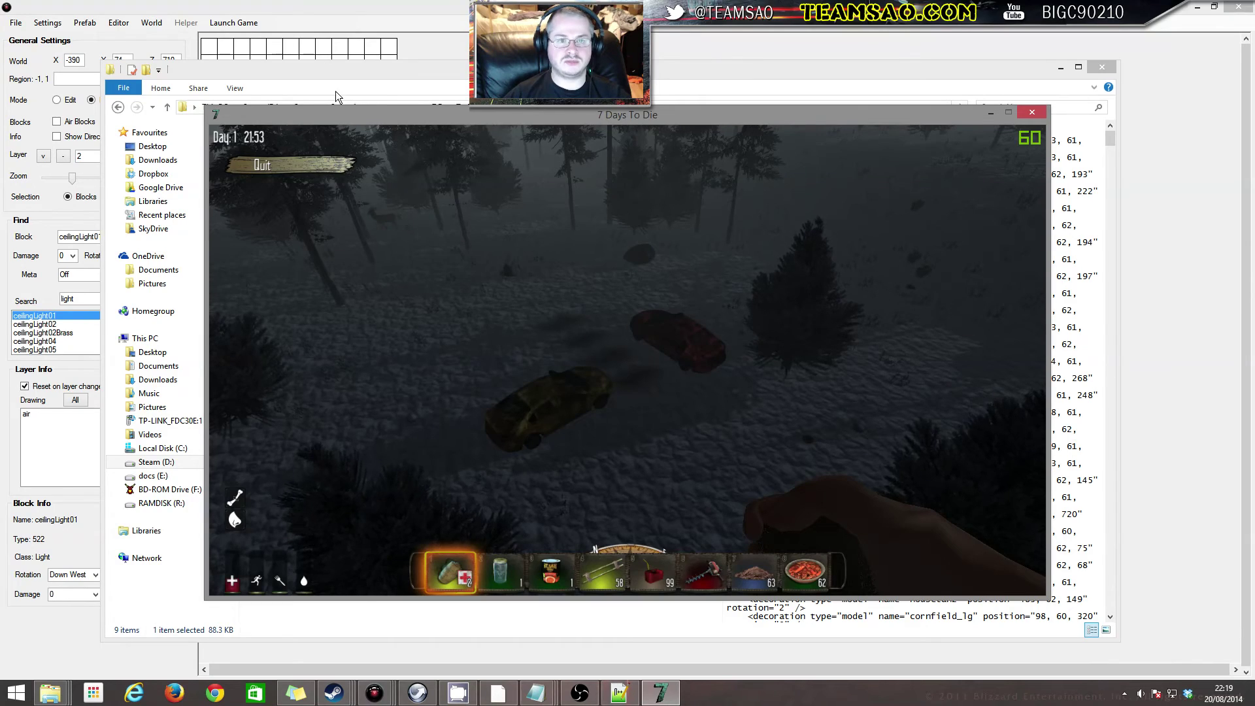
Switch back to the prefab editor, return to layer 2, search the blocks for "wood" and select woodPillar
{"action": "key", "text": "alt+Tab"}
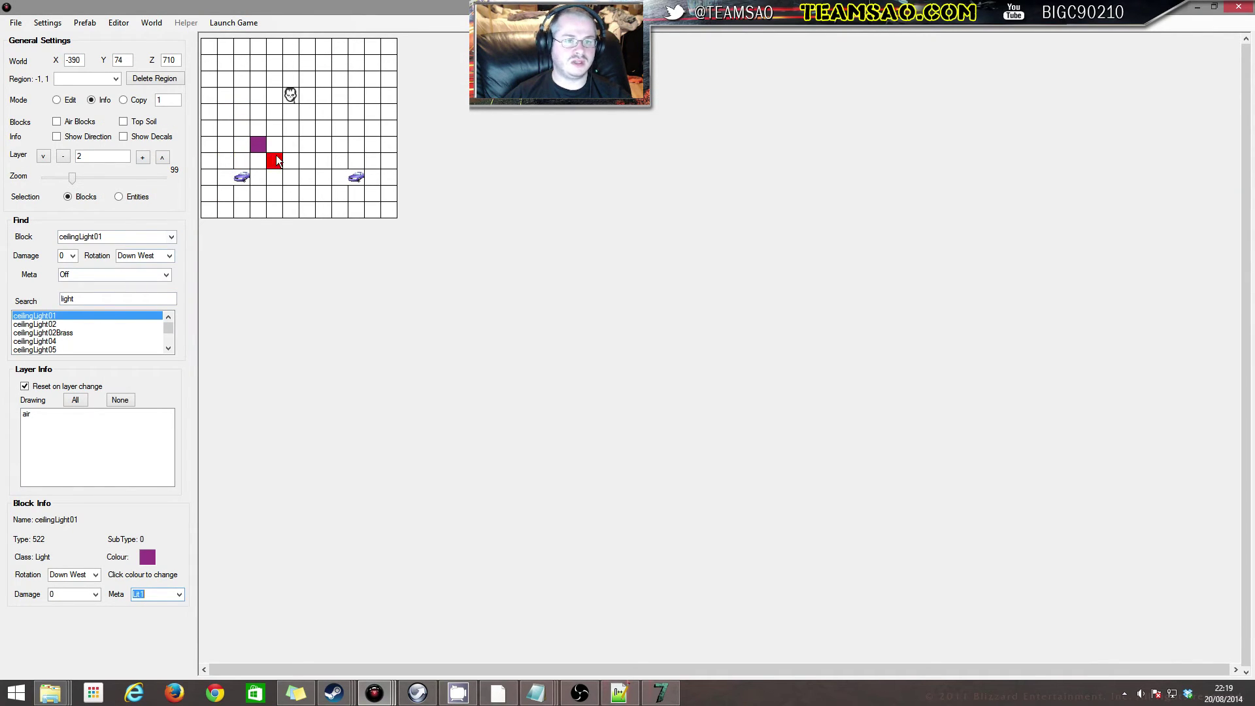
{"action": "left_click", "coordinate": [63, 156]}
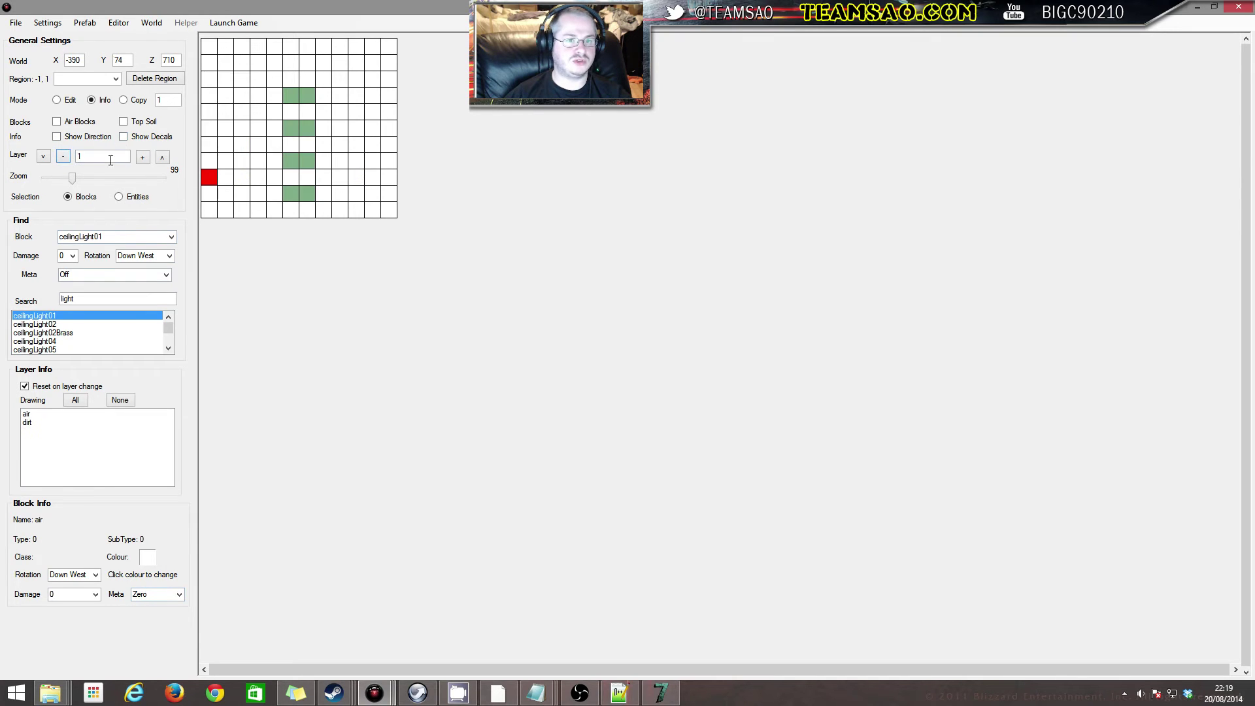
{"action": "left_click", "coordinate": [139, 158]}
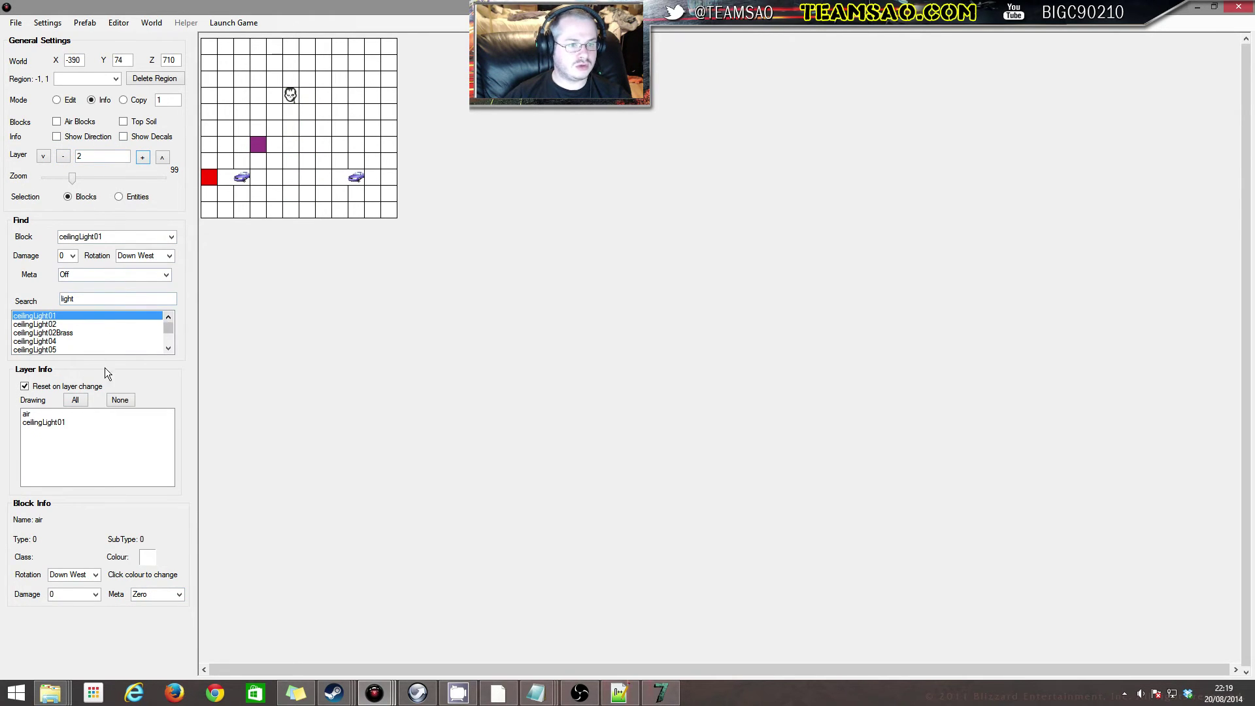
{"action": "double_click", "coordinate": [114, 298]}
{"action": "type", "text": "wood"}
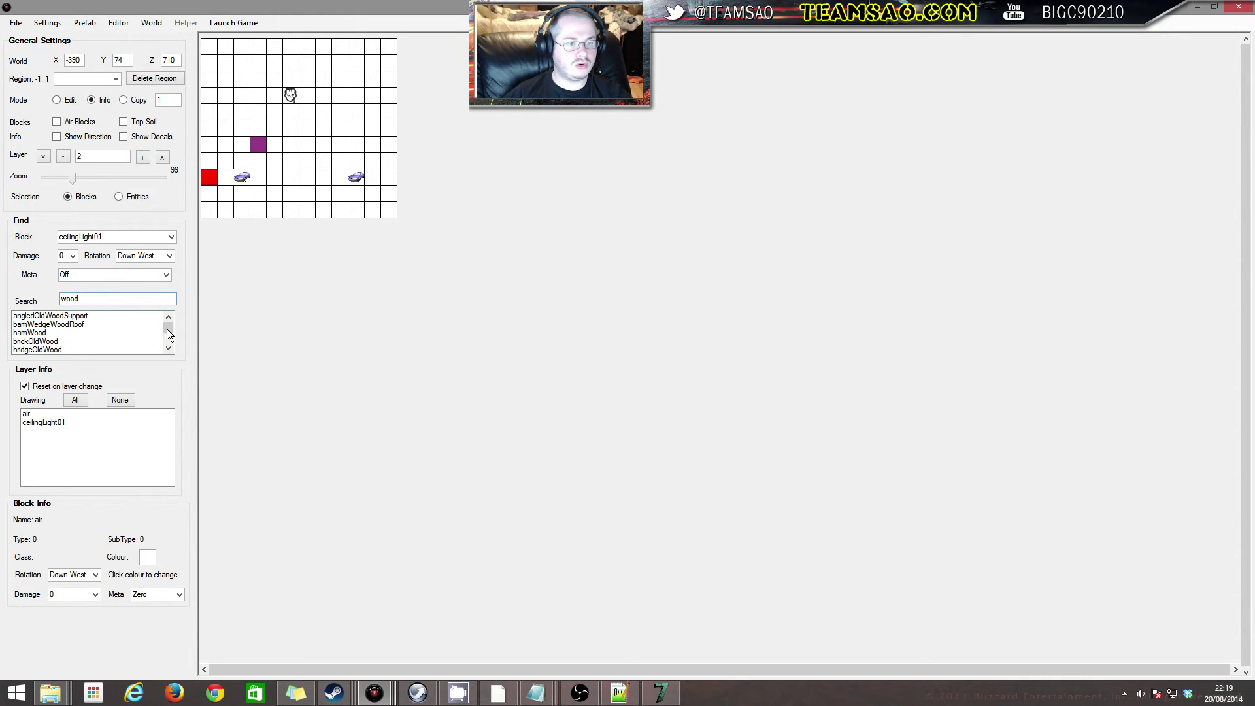
{"action": "left_click_drag", "start_coordinate": [167, 329], "coordinate": [165, 347]}
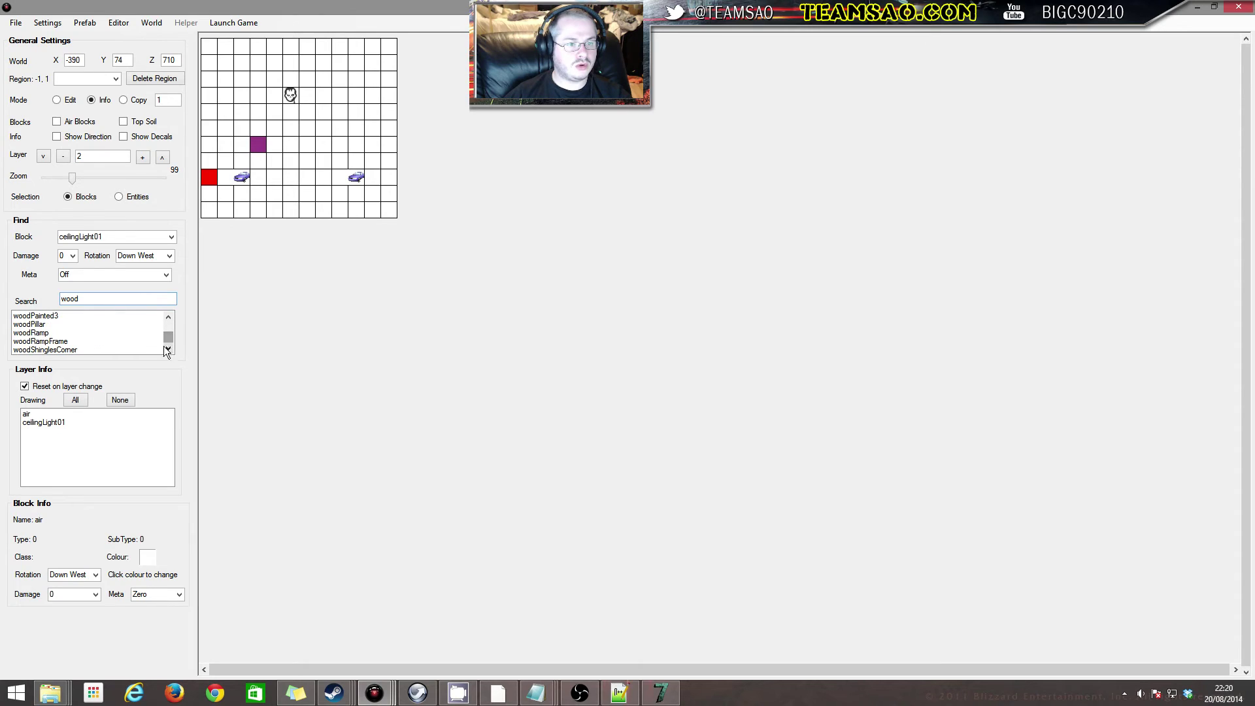
{"action": "left_click", "coordinate": [61, 328]}
Enable Edit mode and place woodPillar blocks in two adjacent cells on layer 2, replacing the ceiling light
{"action": "left_click", "coordinate": [257, 134]}
{"action": "left_click", "coordinate": [290, 144]}
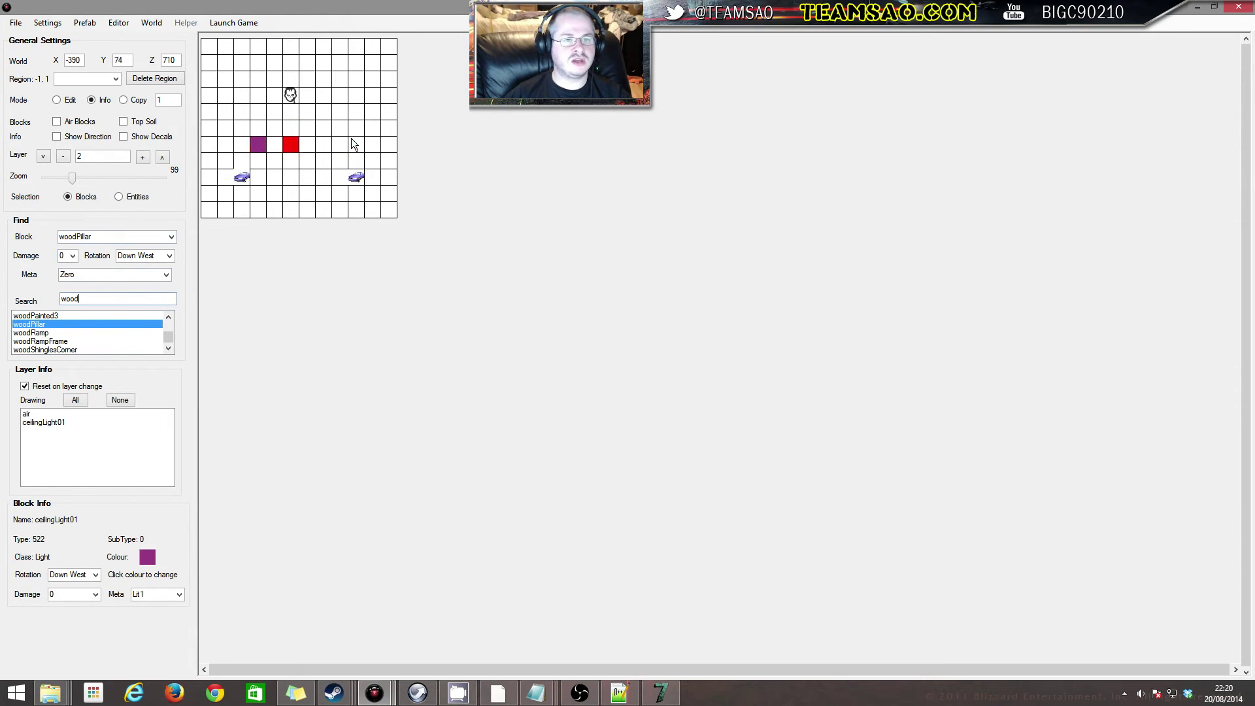
{"action": "left_click", "coordinate": [58, 100]}
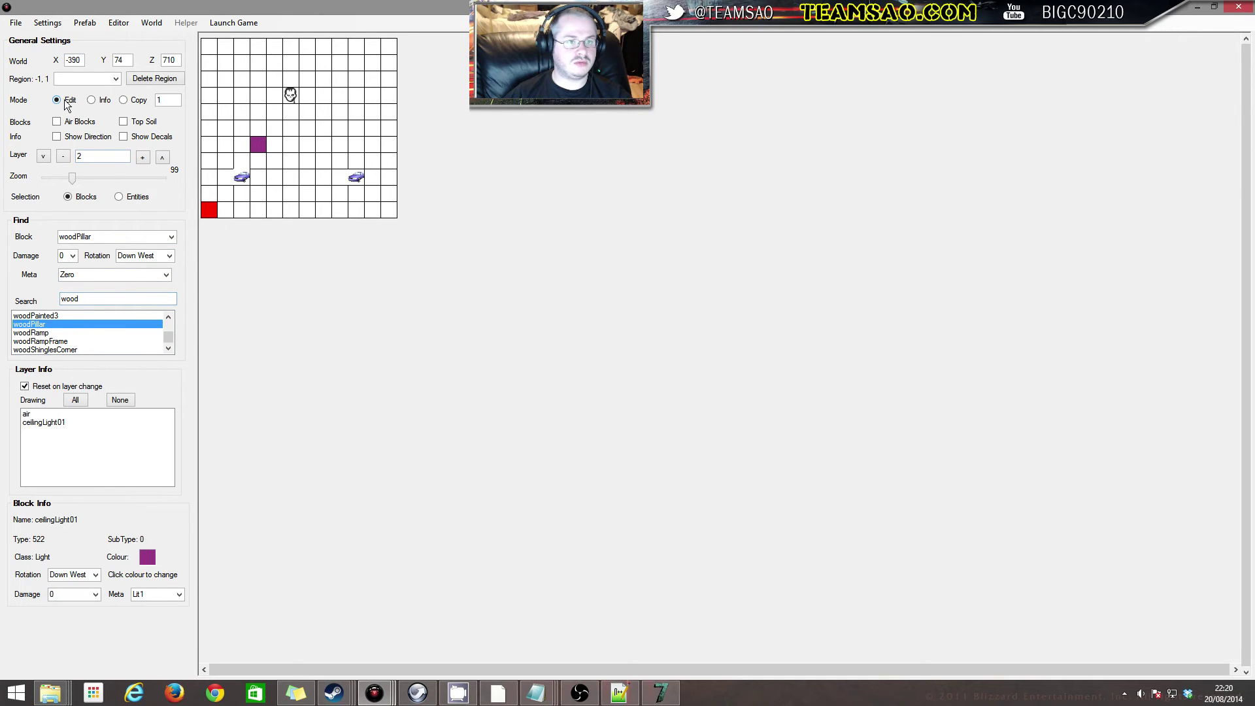
{"action": "left_click", "coordinate": [46, 332]}
{"action": "left_click", "coordinate": [44, 322]}
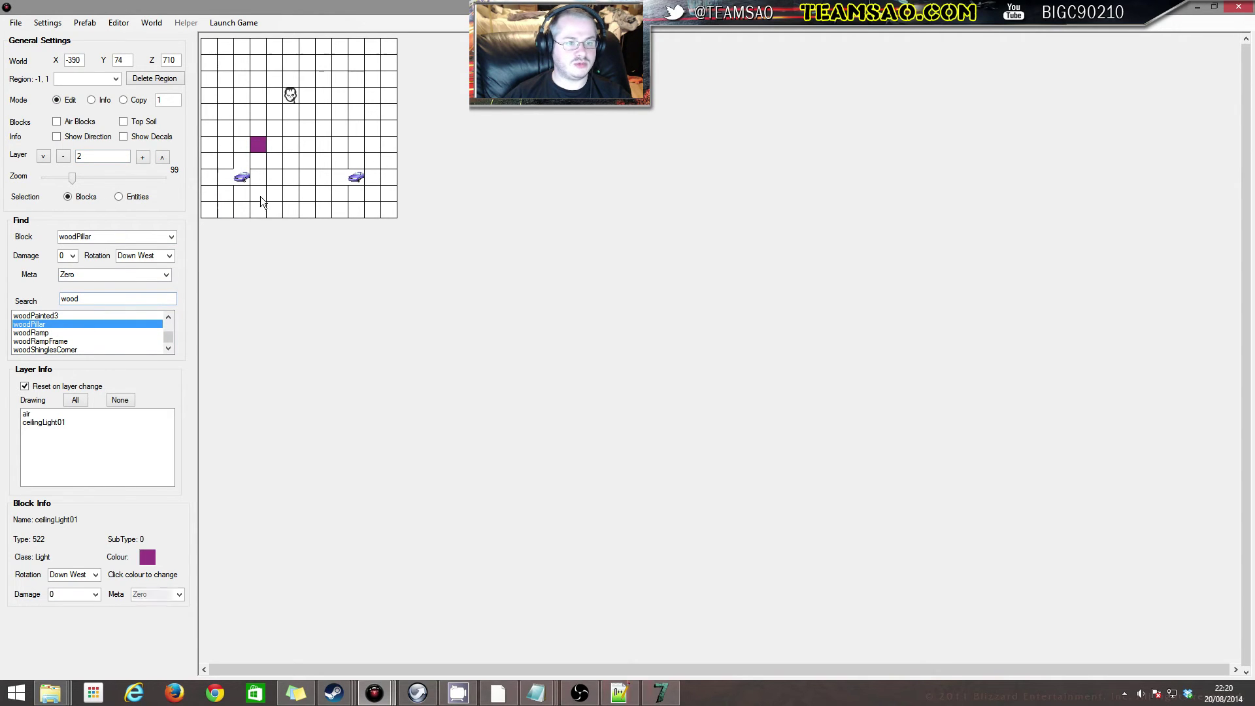
{"action": "left_click", "coordinate": [256, 135]}
{"action": "left_click", "coordinate": [260, 140]}
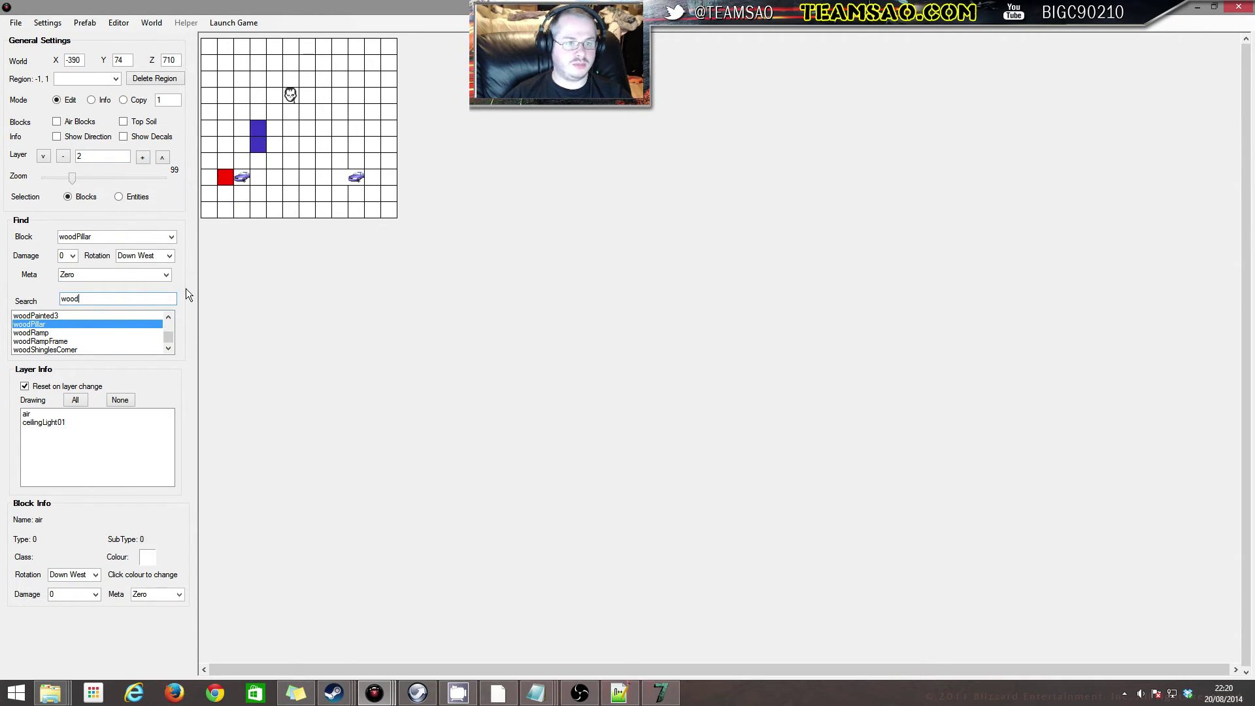
{"action": "left_click", "coordinate": [141, 155]}
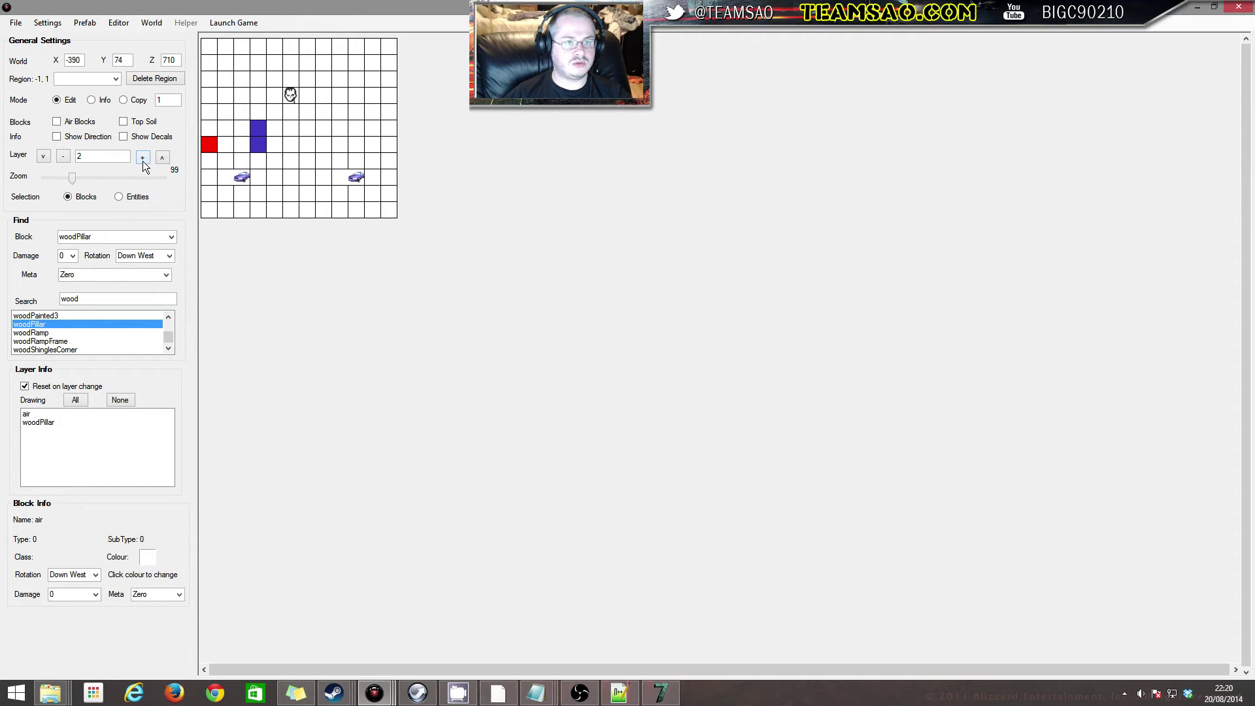
Compare the blocks on layers 1 and 2 of the prefab and return to layer 2
{"action": "left_click", "coordinate": [63, 158]}
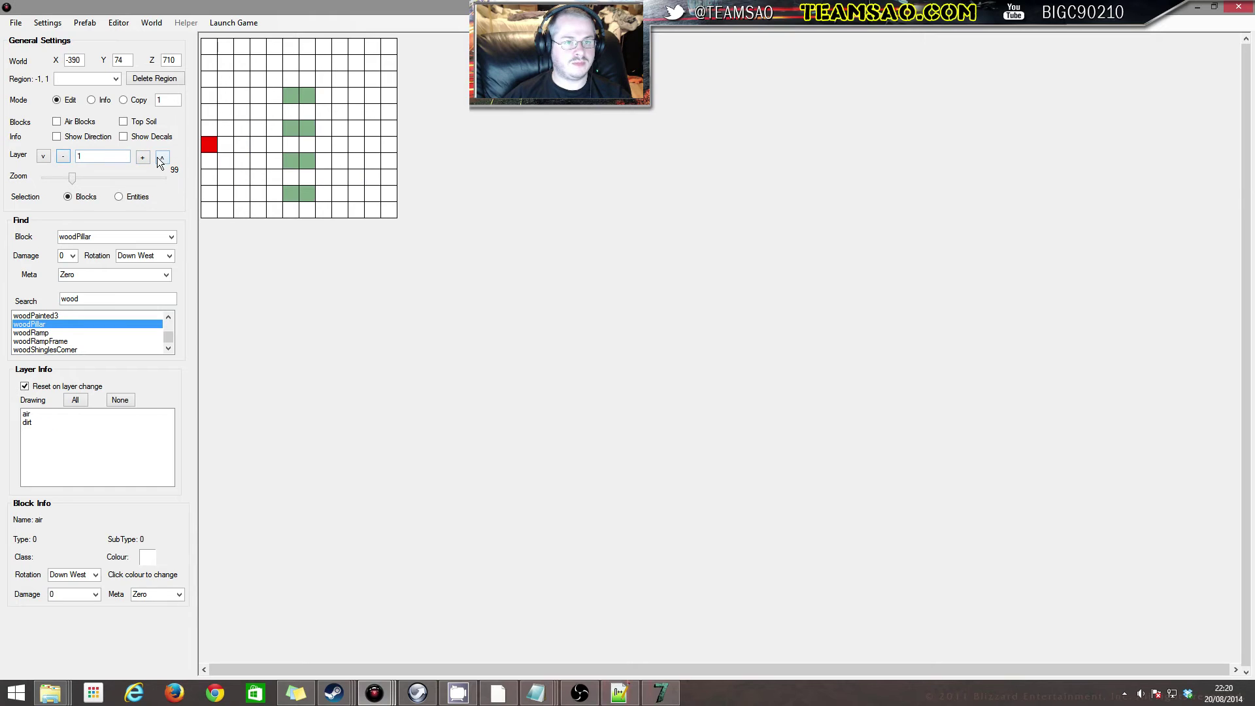
{"action": "left_click", "coordinate": [145, 161]}
{"action": "left_click", "coordinate": [63, 156]}
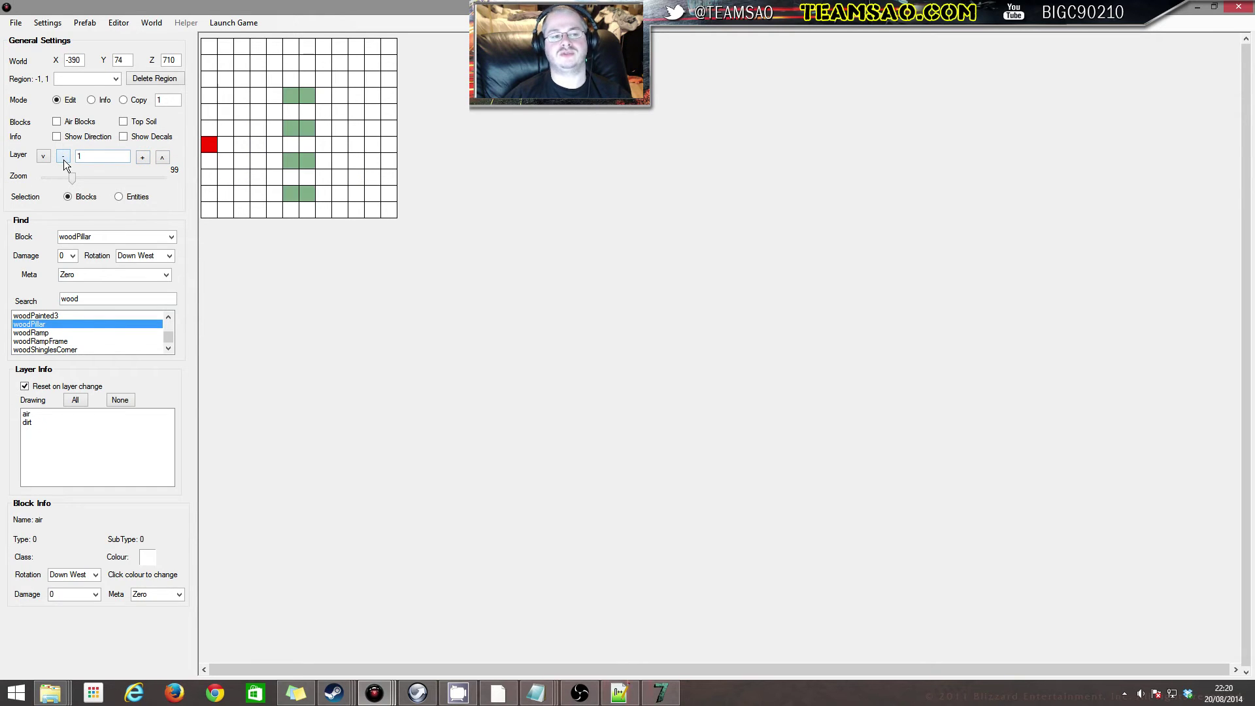
{"action": "left_click", "coordinate": [142, 157]}
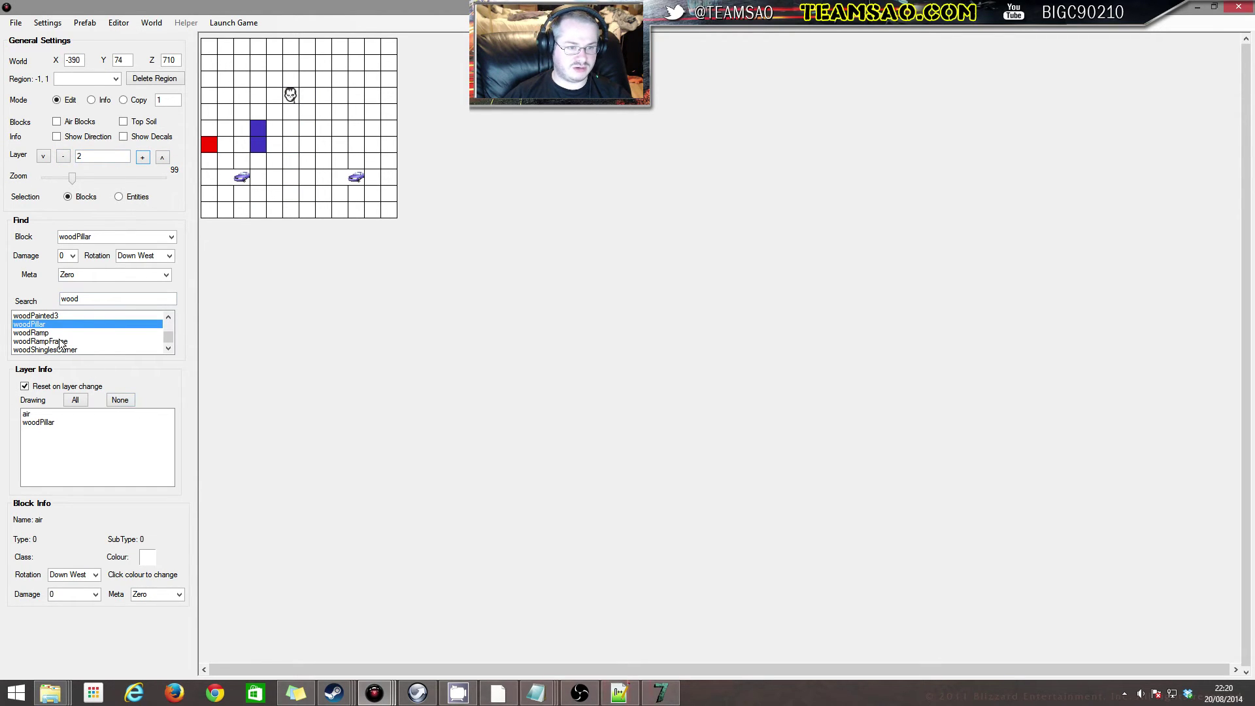
Search the blocks for "light" and place one ceilingLight02 and one ceilingLight01 on layer 2, to the right of the wood pillars
{"action": "double_click", "coordinate": [104, 299]}
{"action": "type", "text": "lifh"}
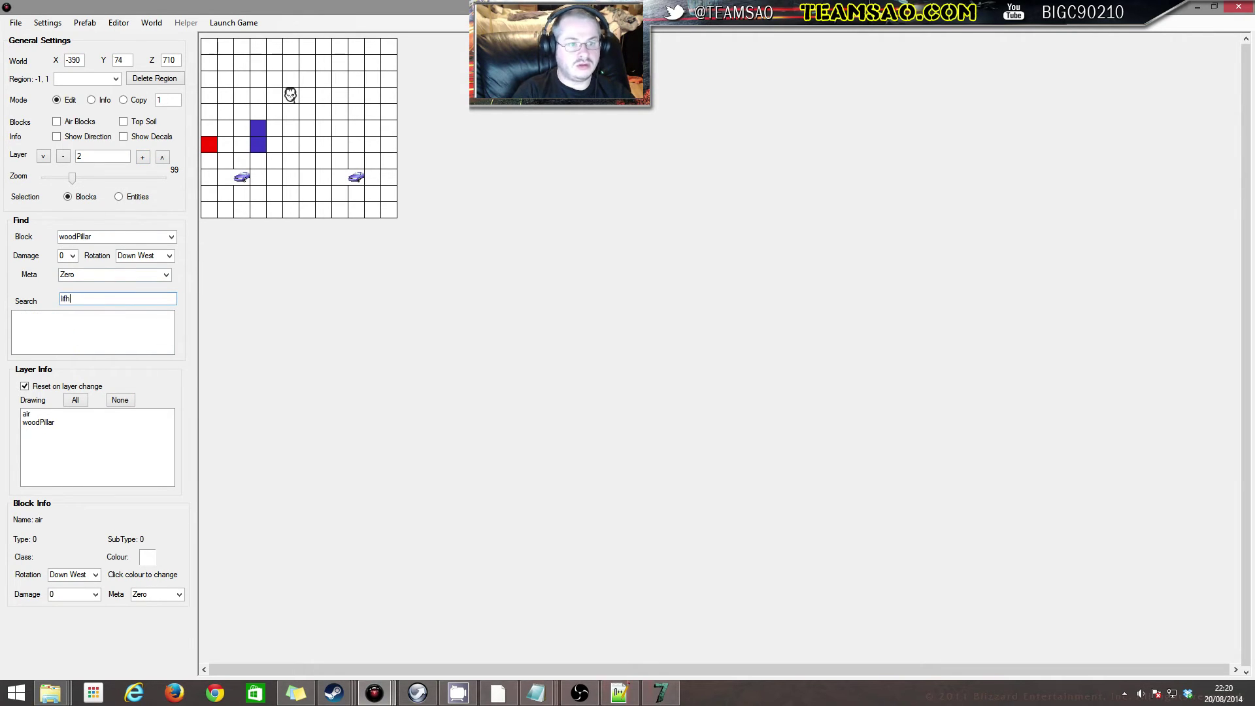
{"action": "key", "text": "BackSpace"}
{"action": "key", "text": "BackSpace"}
{"action": "type", "text": "ght"}
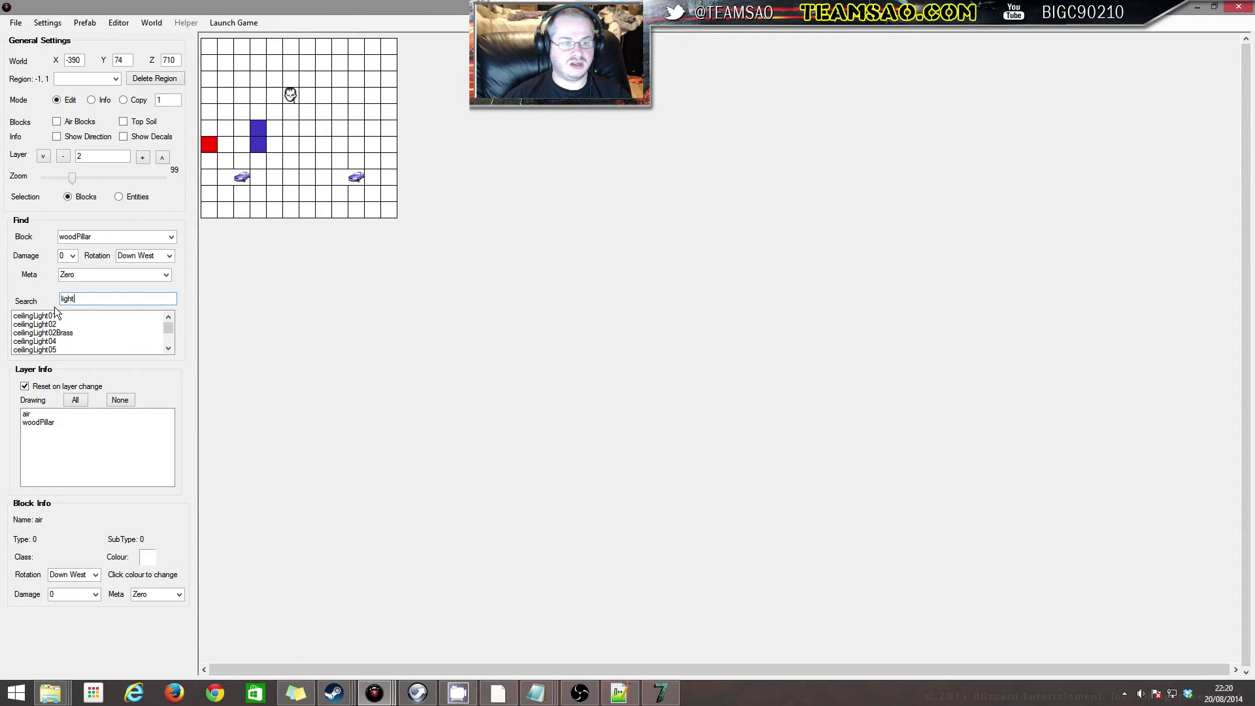
{"action": "left_click", "coordinate": [35, 325]}
{"action": "left_click", "coordinate": [290, 143]}
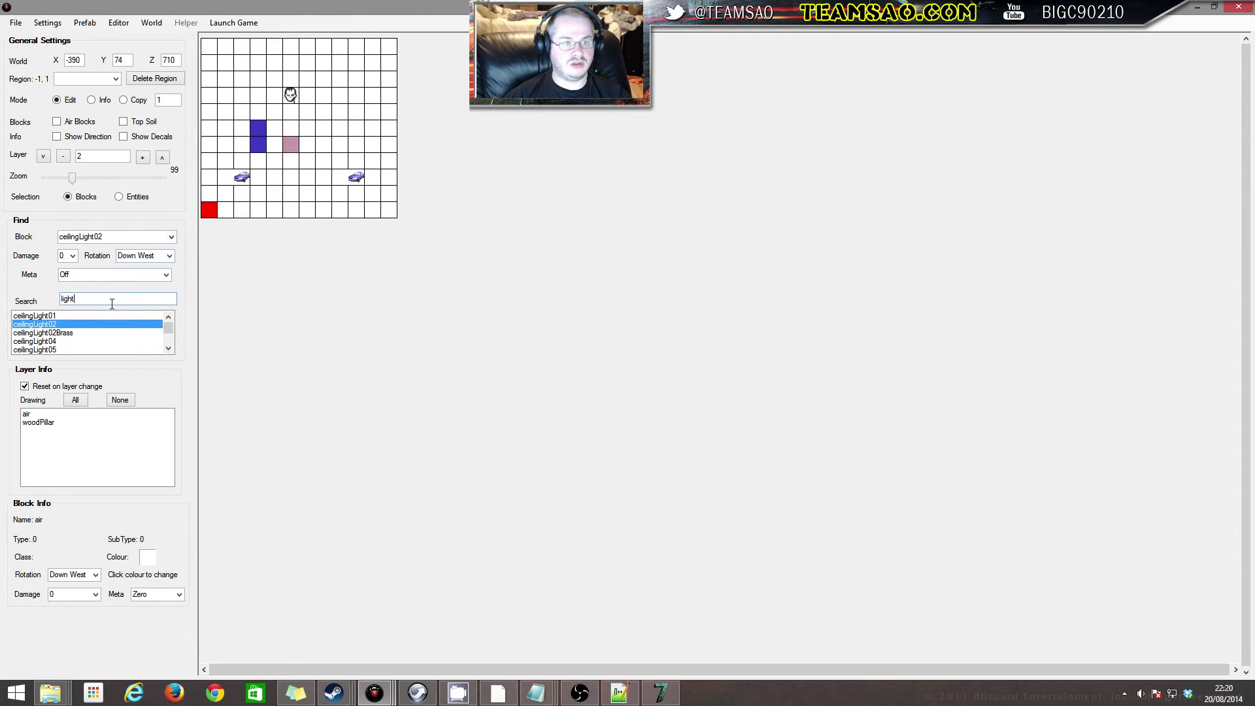
{"action": "left_click", "coordinate": [67, 315]}
{"action": "left_click", "coordinate": [322, 140]}
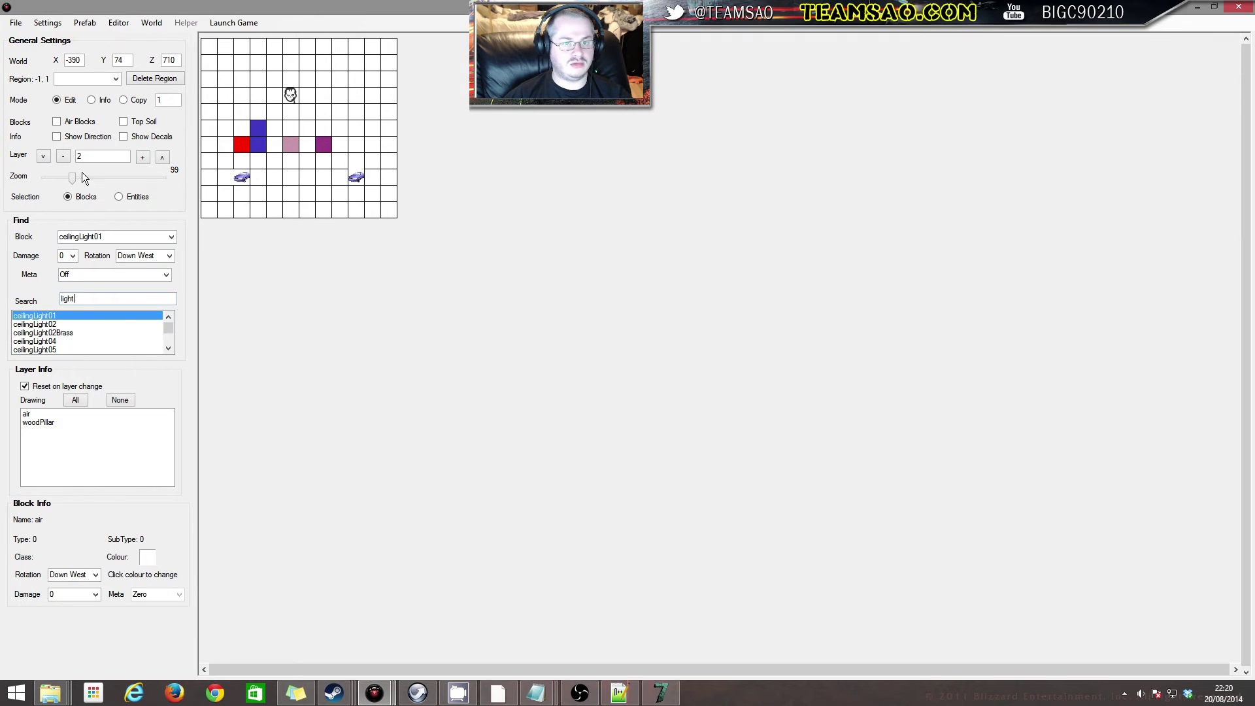
In Info mode, inspect both ceiling lights, set the ceilingLight01 block's Meta to Lit1 and save the prefab
{"action": "left_click", "coordinate": [91, 100]}
{"action": "left_click", "coordinate": [290, 143]}
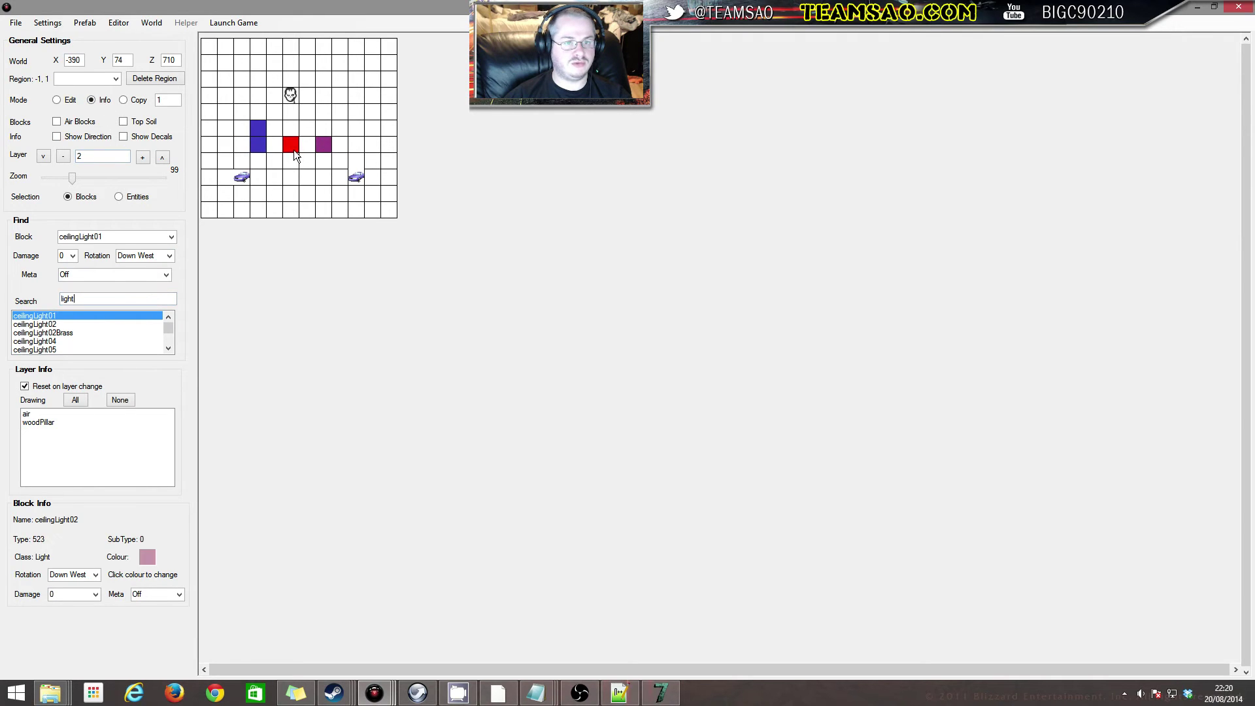
{"action": "left_click", "coordinate": [321, 145]}
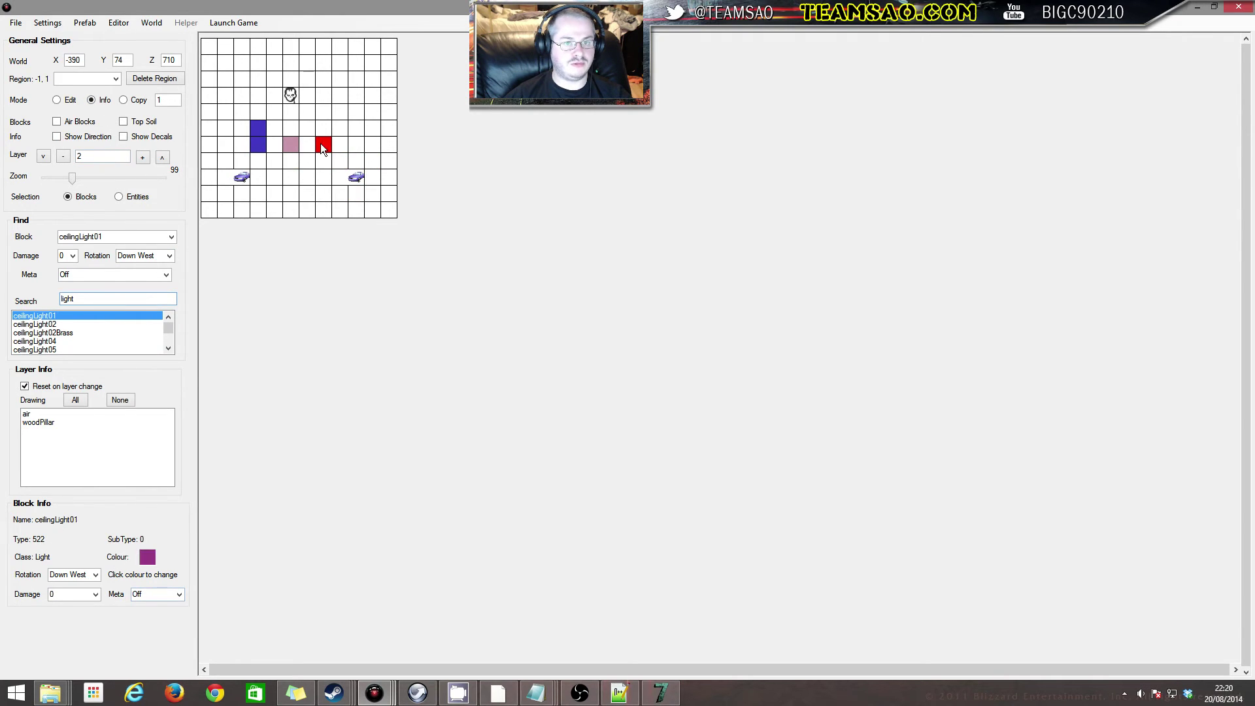
{"action": "left_click", "coordinate": [183, 595]}
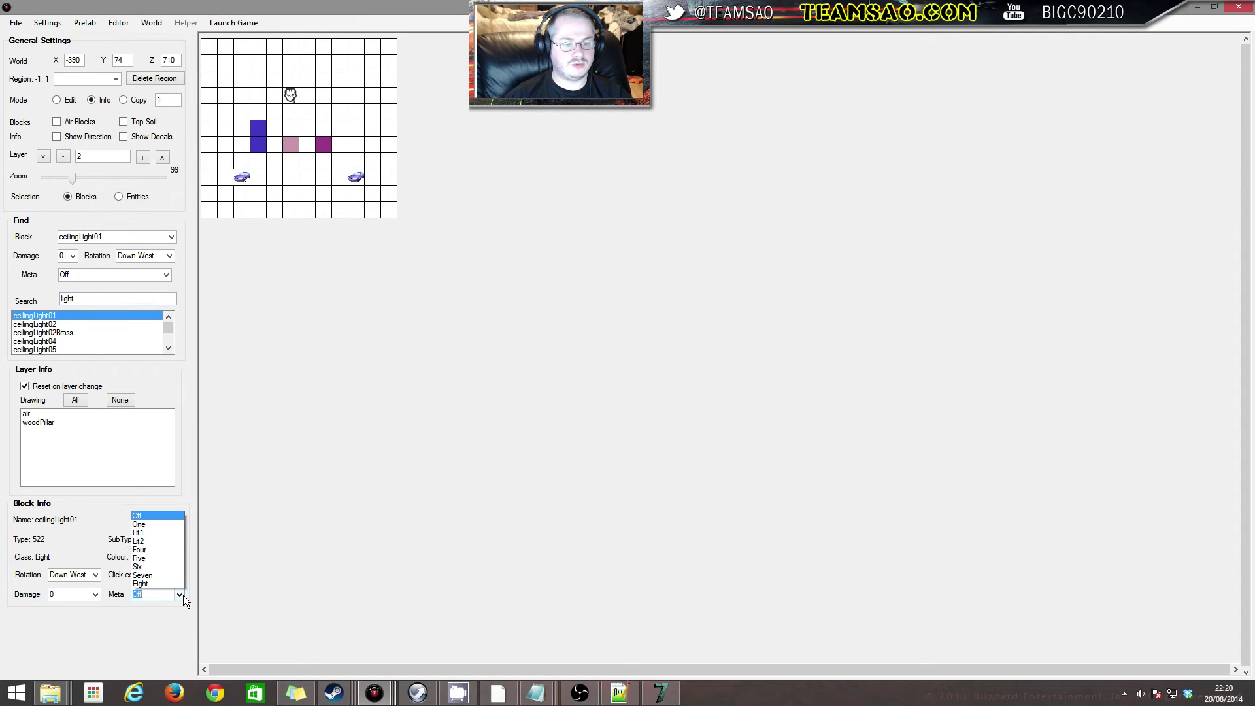
{"action": "left_click", "coordinate": [164, 465]}
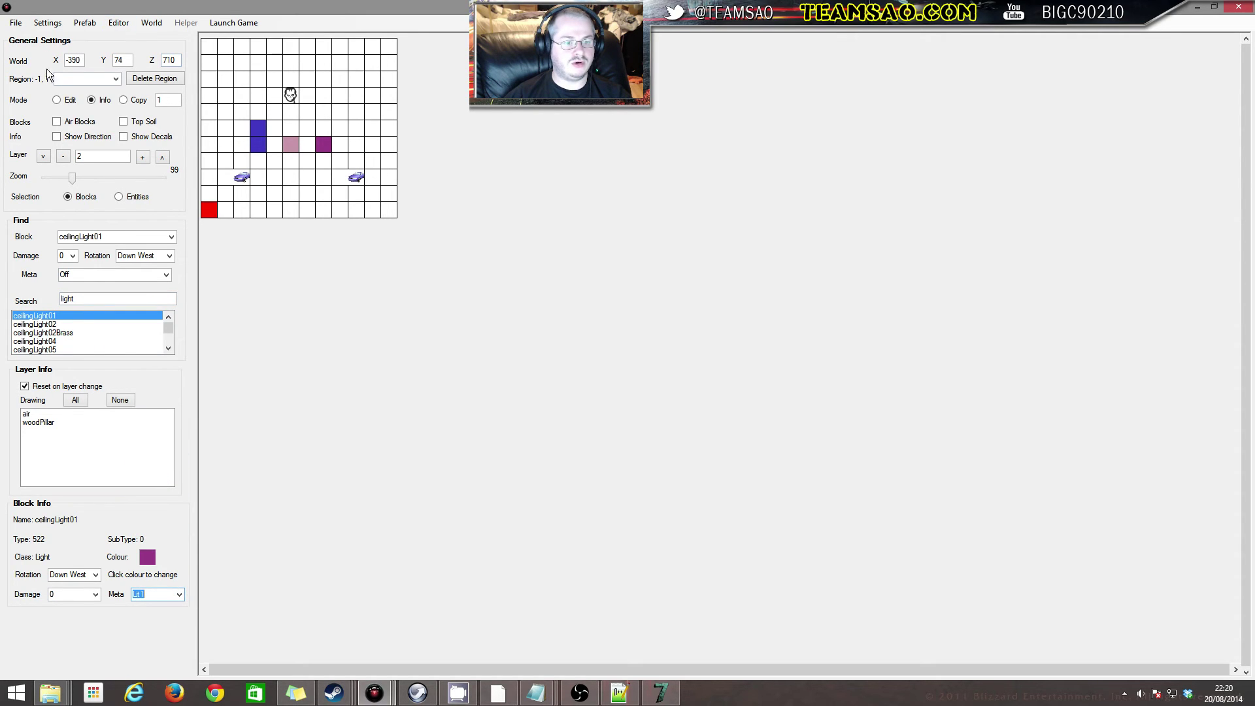
{"action": "left_click", "coordinate": [15, 22]}
{"action": "left_click", "coordinate": [41, 83]}
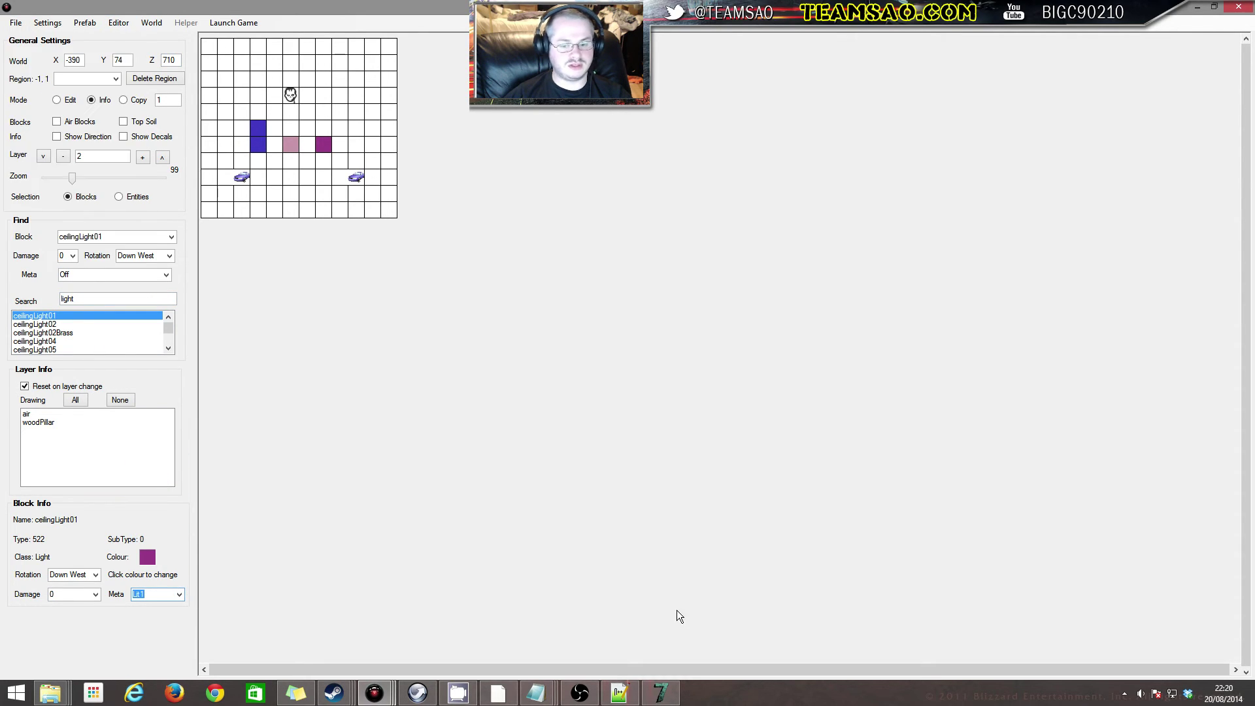
Switch to 7 Days To Die and quit the running world to the main menu
{"action": "left_click", "coordinate": [661, 691]}
{"action": "key", "text": "Escape"}
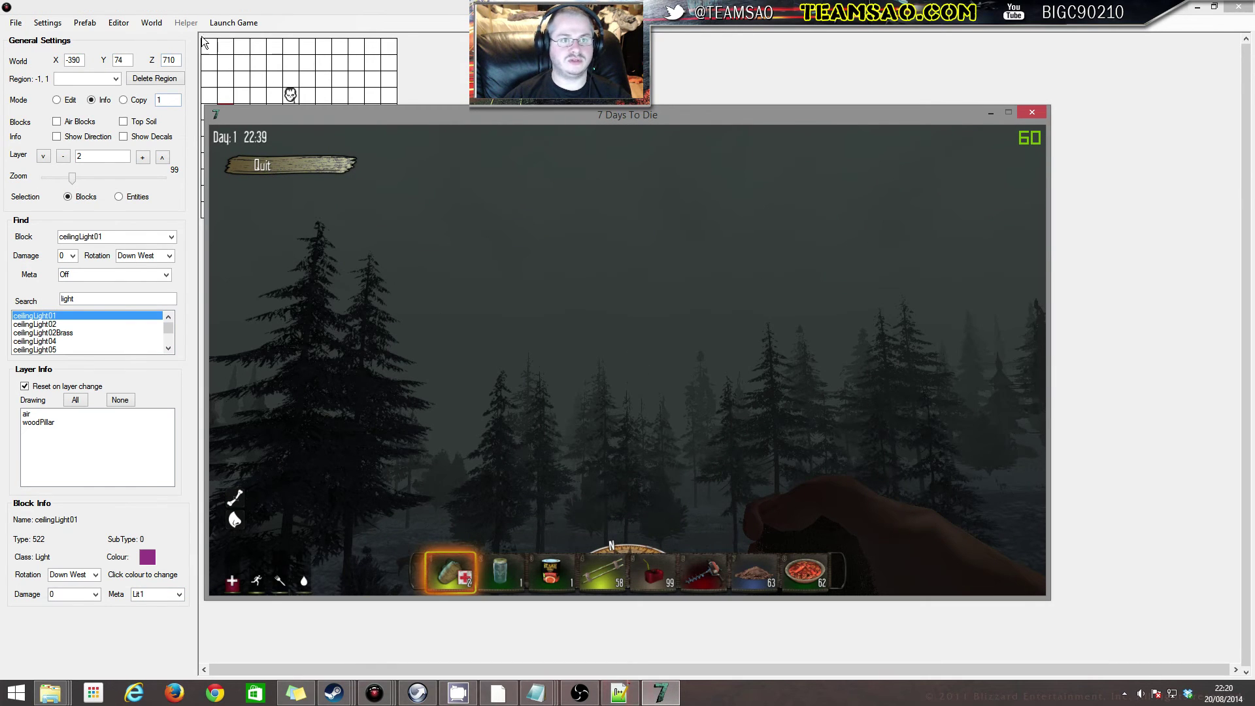
{"action": "left_click", "coordinate": [242, 167]}
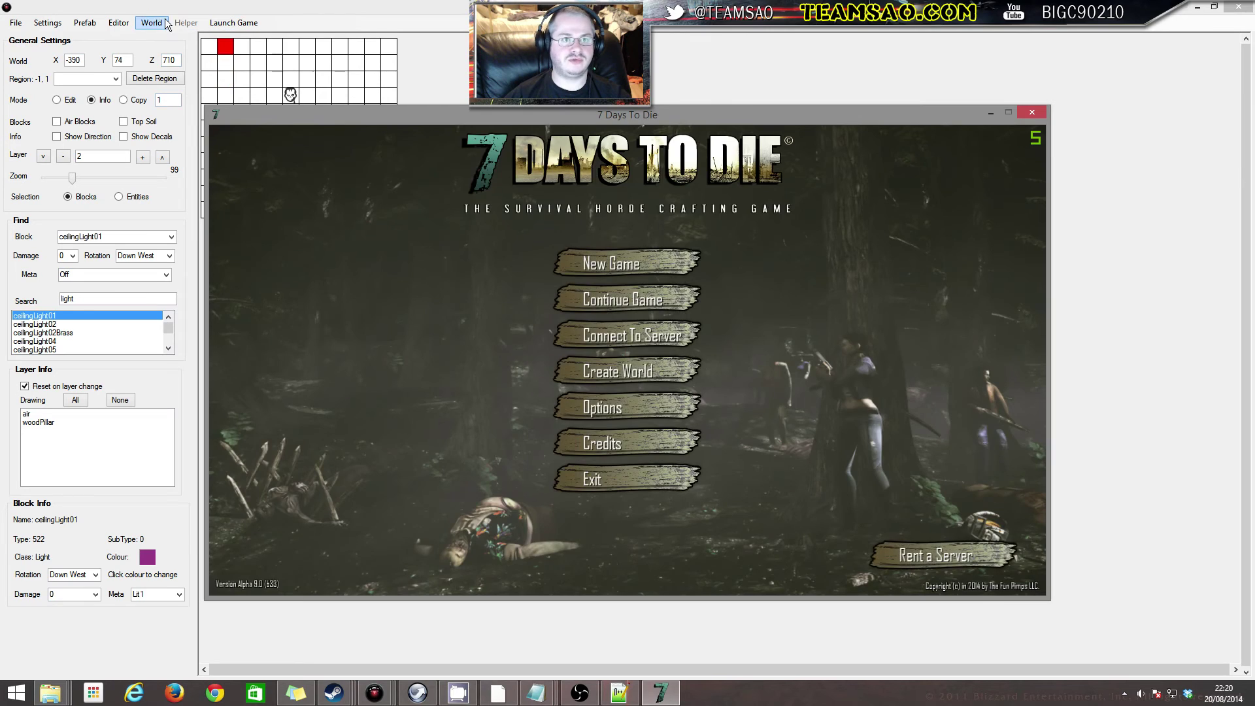
Switch back to the prefab editor and clear all regions of the YouTubeAdvanced save in the Navezgane world
{"action": "left_click", "coordinate": [161, 21]}
{"action": "left_click", "coordinate": [151, 22]}
{"action": "mouse_move", "coordinate": [183, 37]}
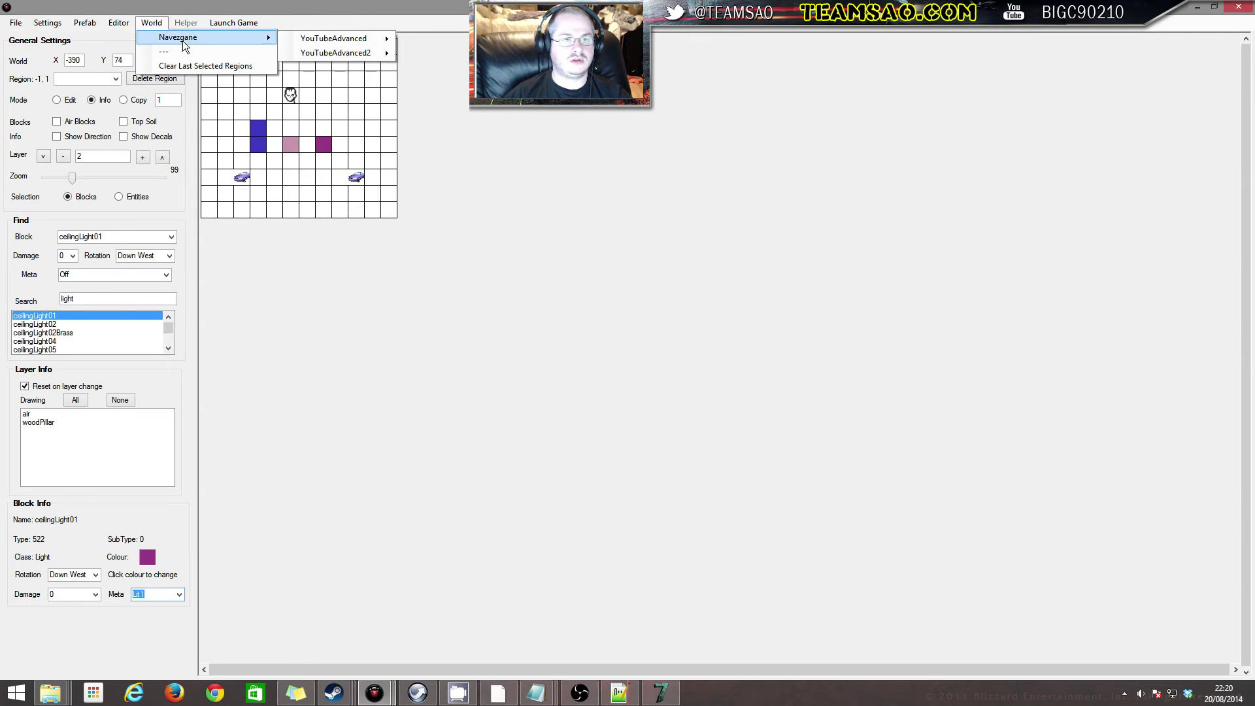
{"action": "mouse_move", "coordinate": [334, 44]}
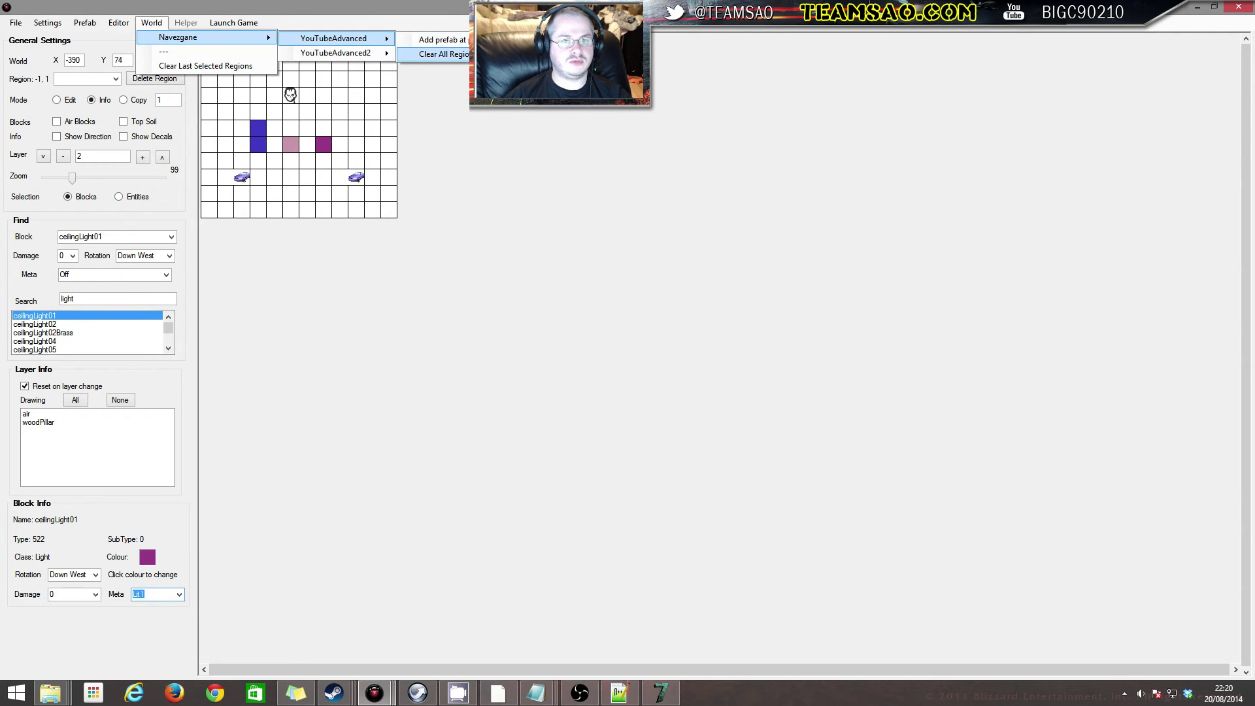
{"action": "left_click", "coordinate": [436, 53]}
Switch to 7 Days To Die, continue the saved game and join the loaded world
{"action": "left_click", "coordinate": [656, 699]}
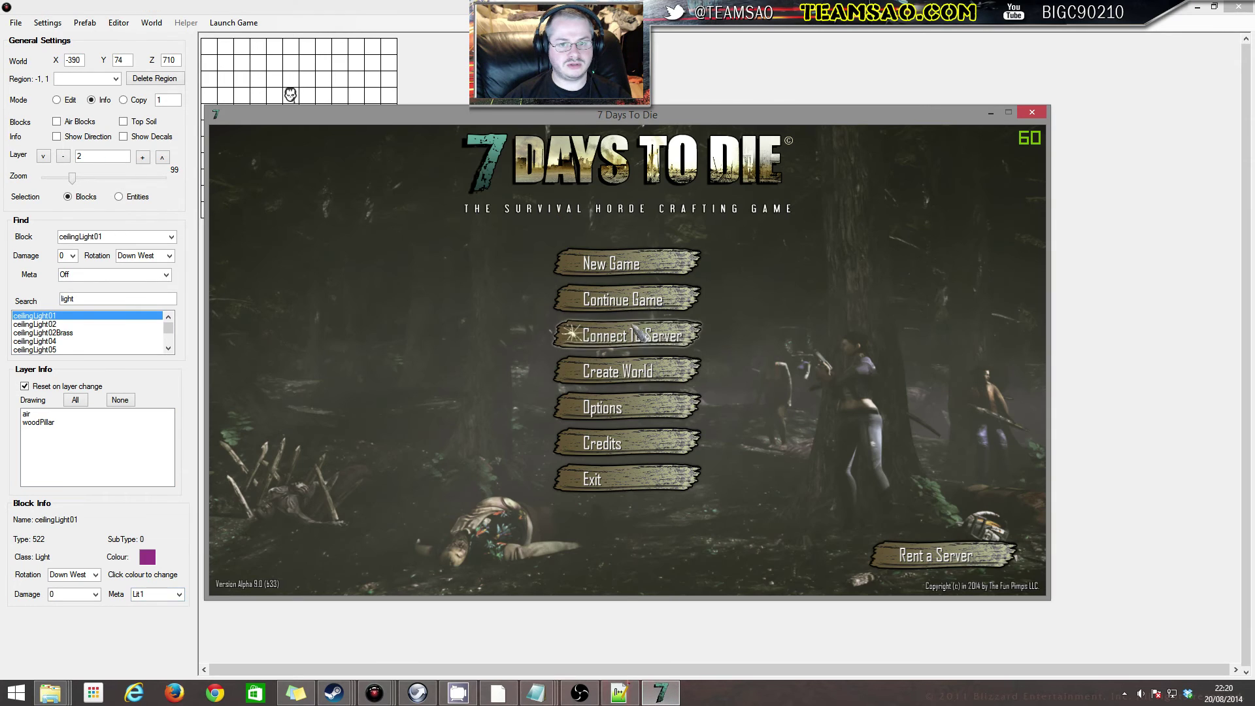
{"action": "left_click", "coordinate": [591, 303]}
{"action": "left_click", "coordinate": [877, 559]}
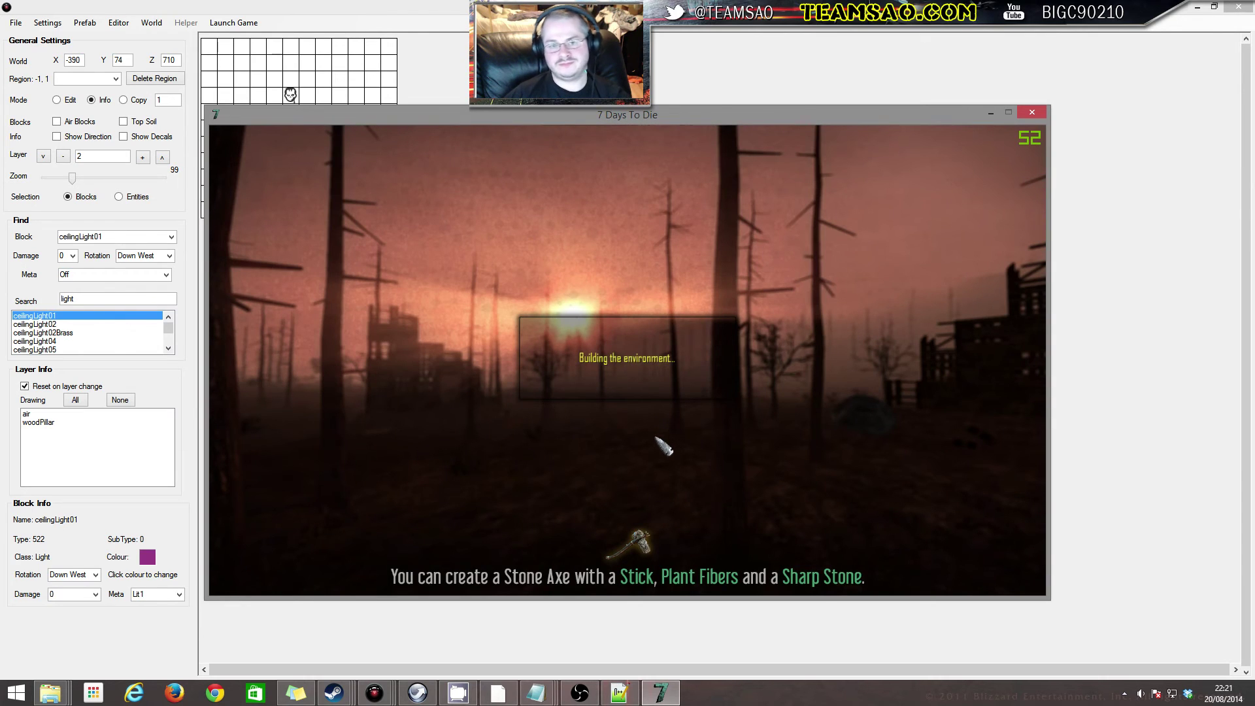
{"action": "key", "text": "Return"}
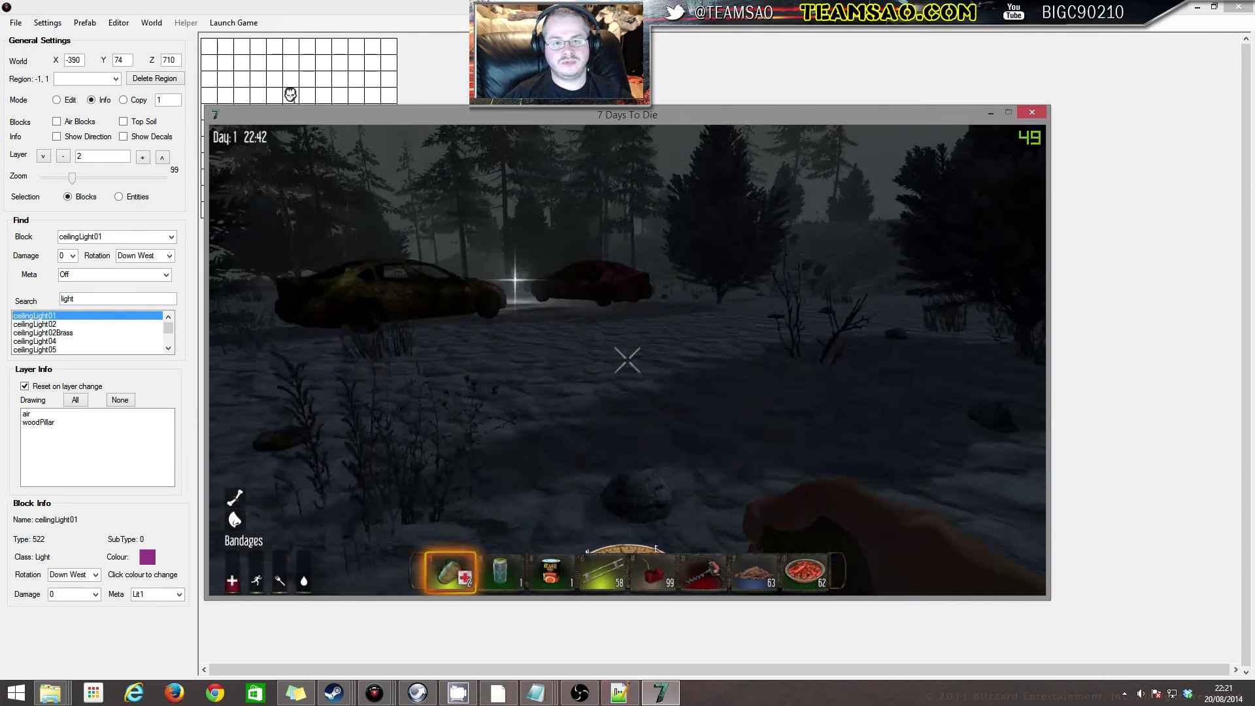
Walk around the two cars in the snow and examine the placed lights and wood pillars from near and far
{"action": "key", "text": "w"}
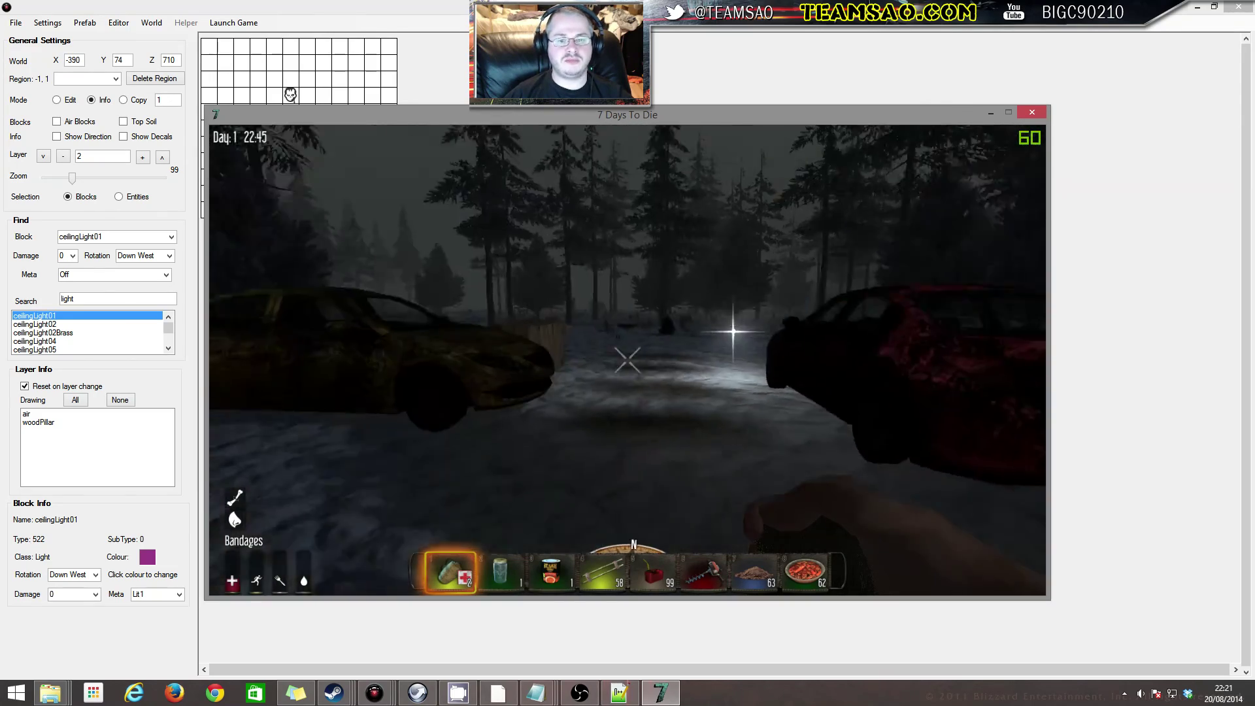
{"action": "key", "text": "s"}
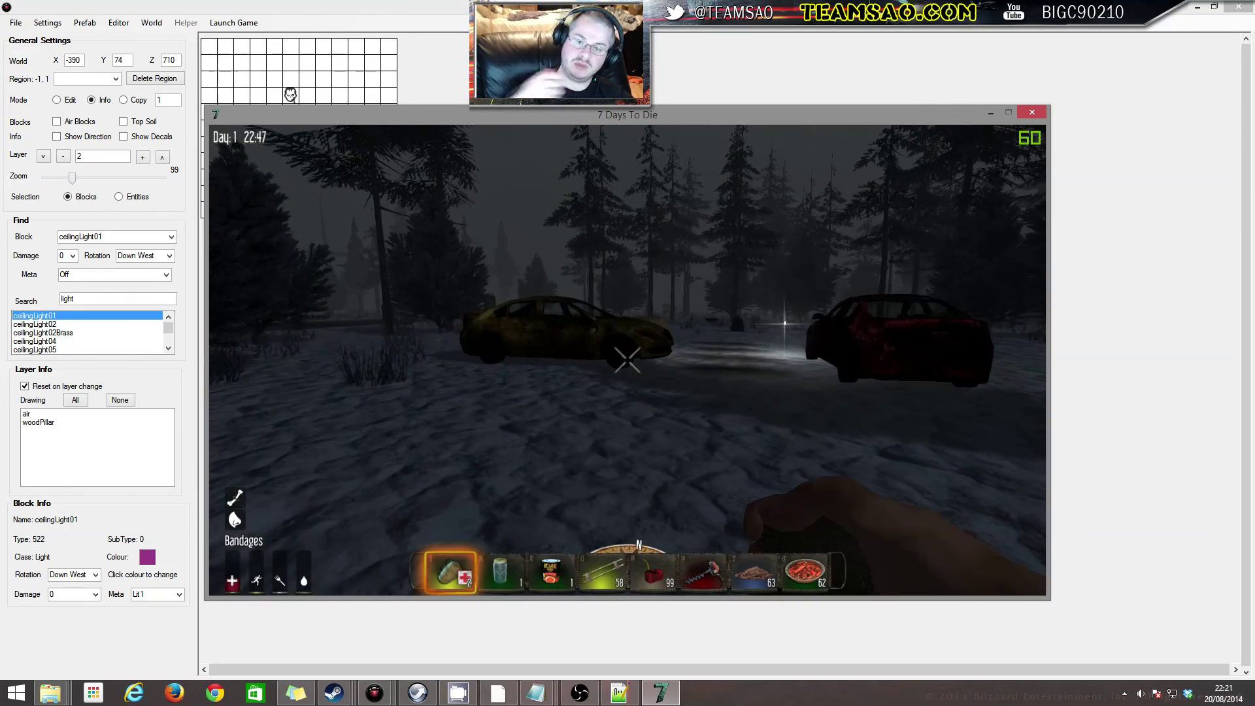
{"action": "key", "text": "w"}
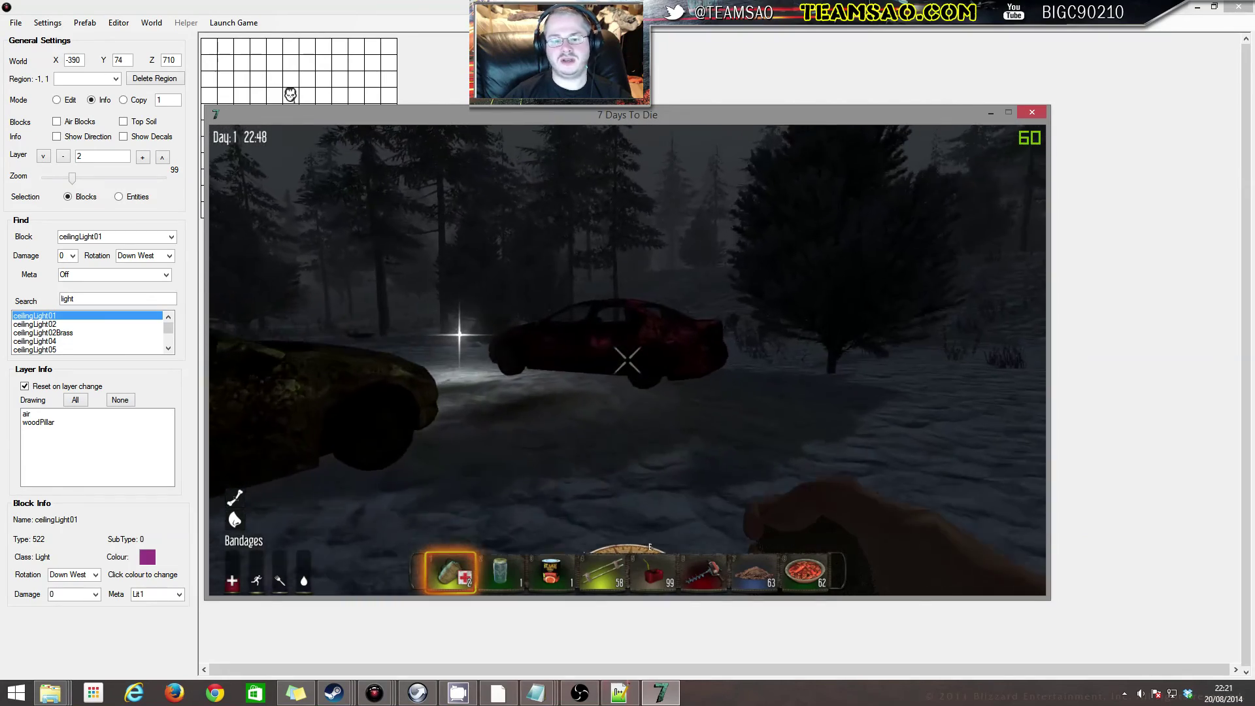
{"action": "key", "text": "w"}
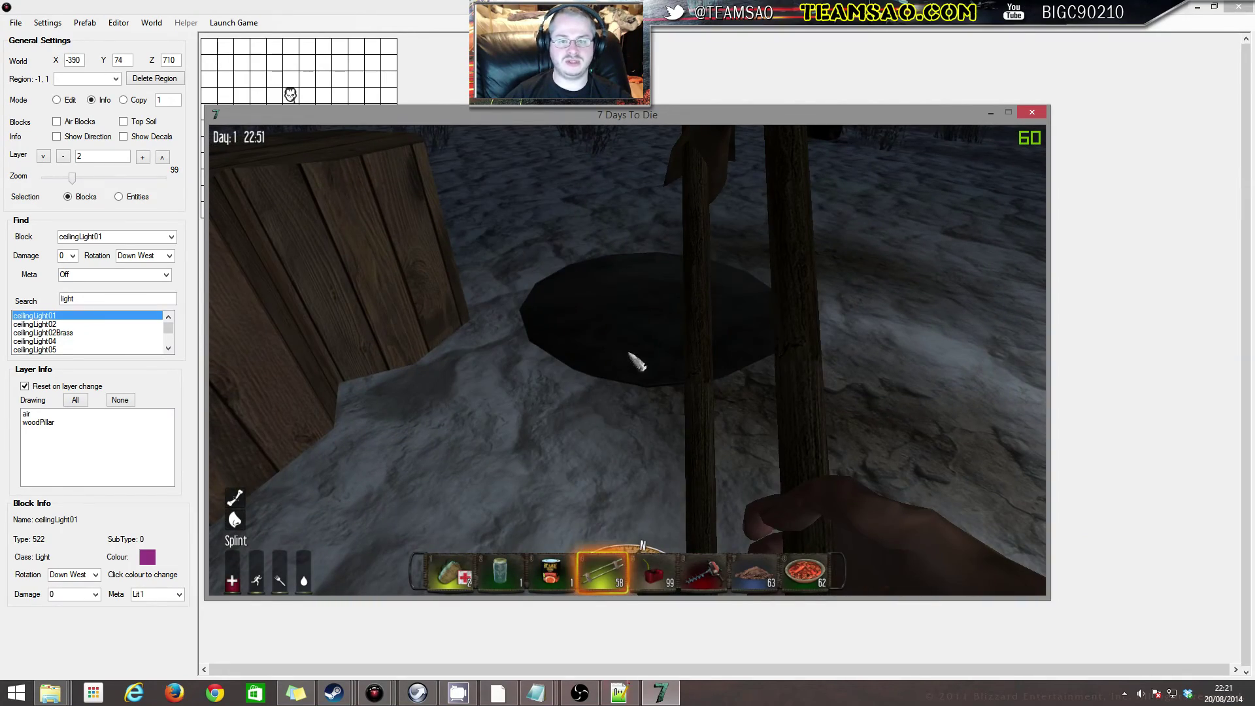
{"action": "key", "text": "w"}
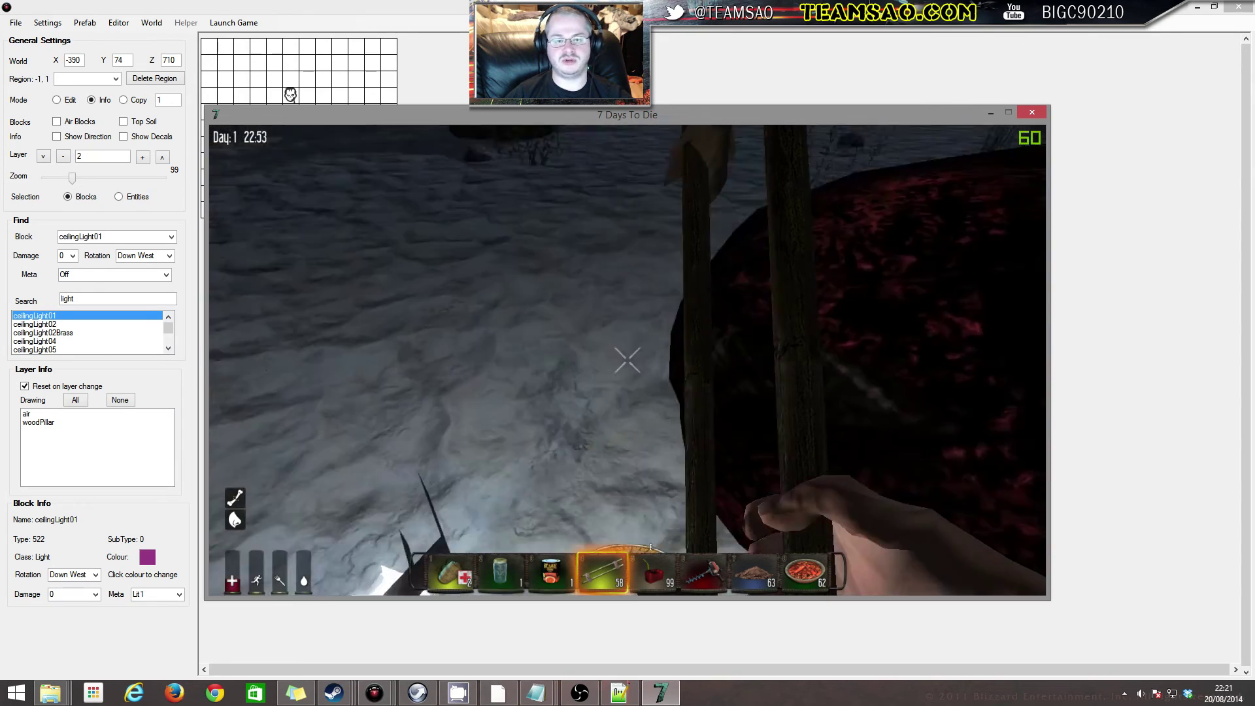
{"action": "key", "text": "s"}
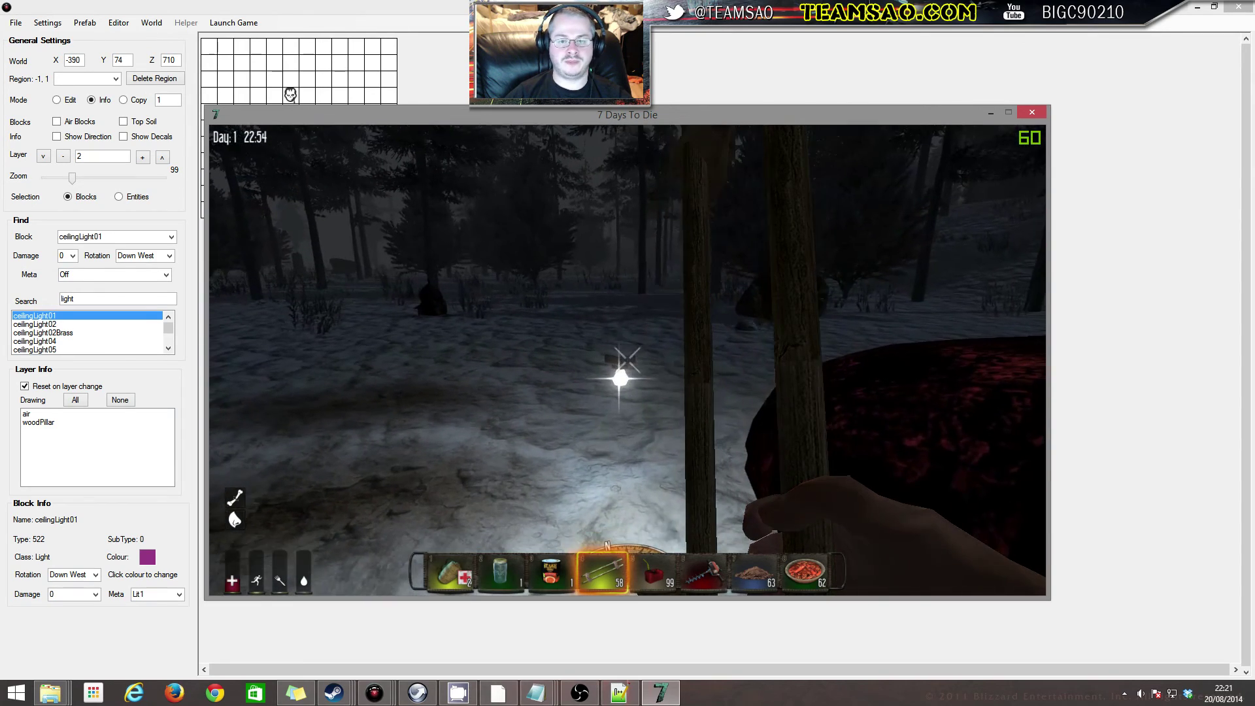
{"action": "key", "text": "s"}
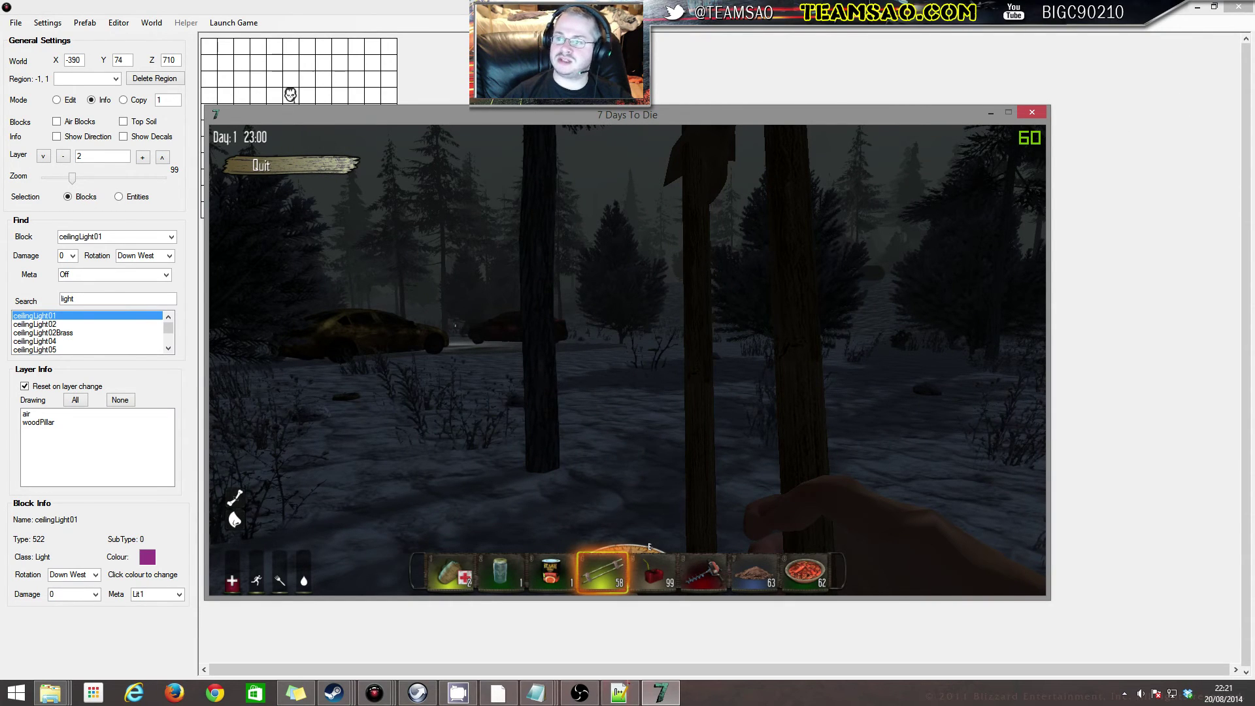
Quit the world to the main menu and minimise both the game and the prefab editor
{"action": "left_click", "coordinate": [261, 164]}
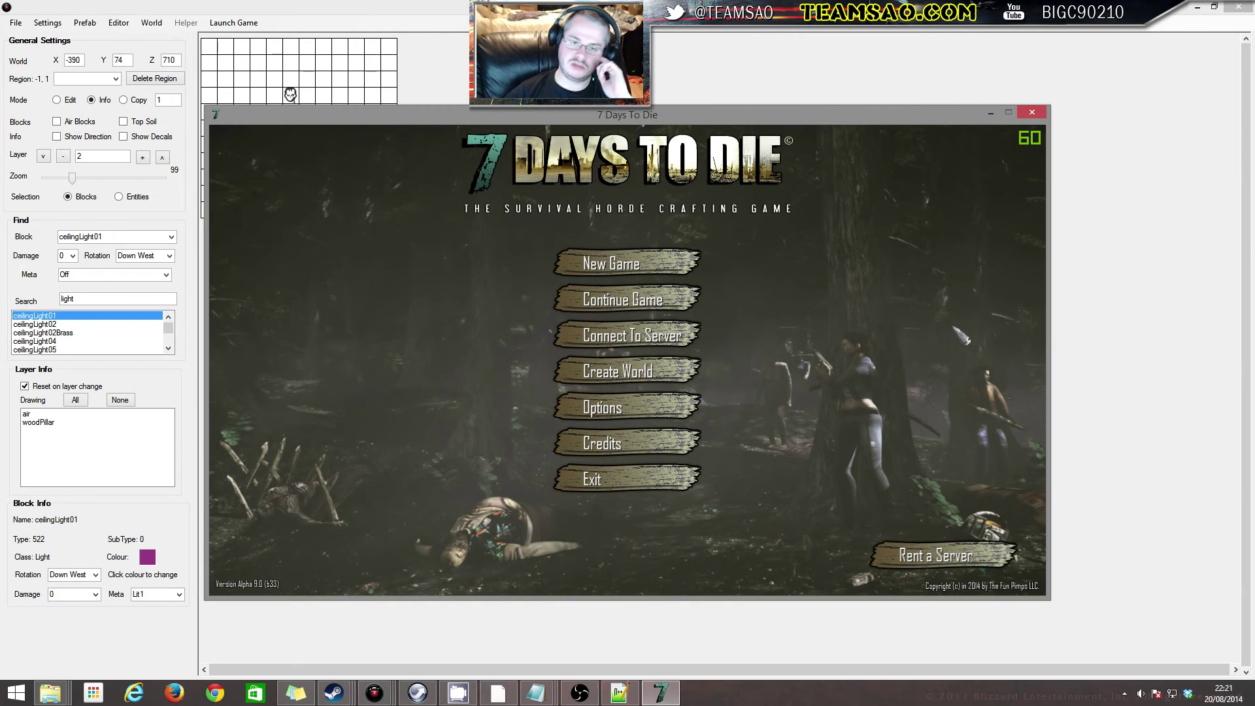
{"action": "left_click", "coordinate": [989, 113]}
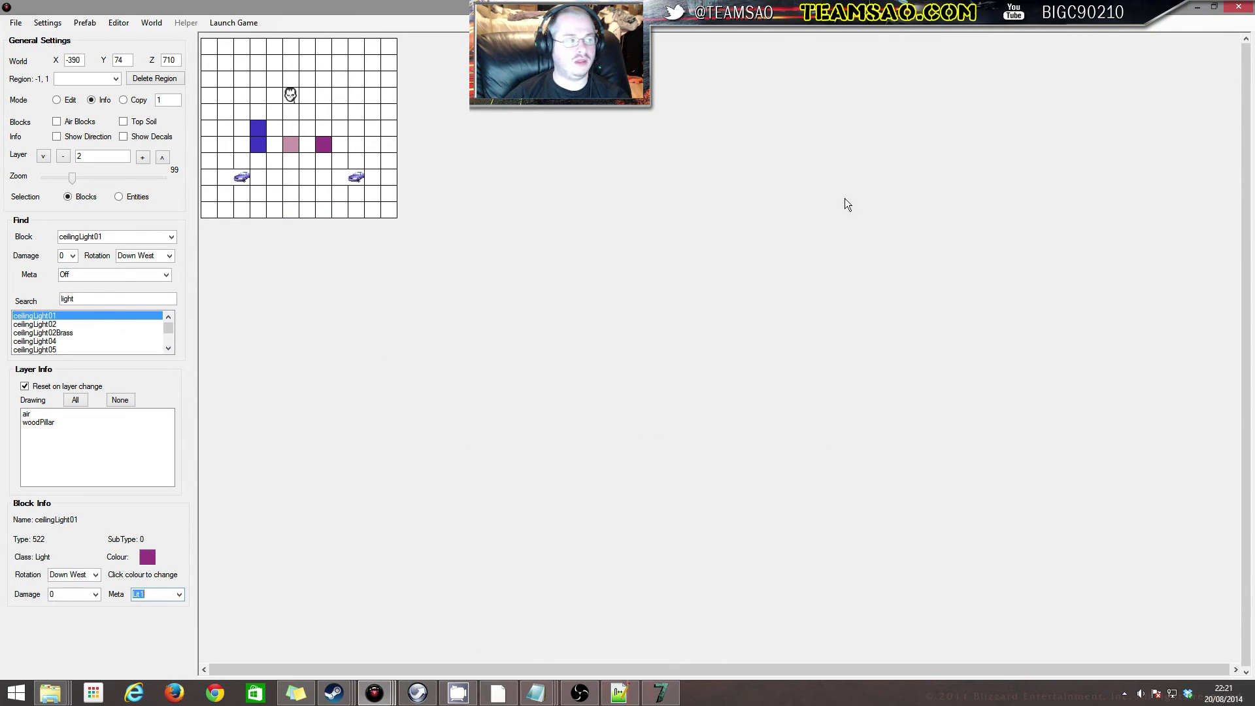
{"action": "left_click", "coordinate": [1197, 6]}
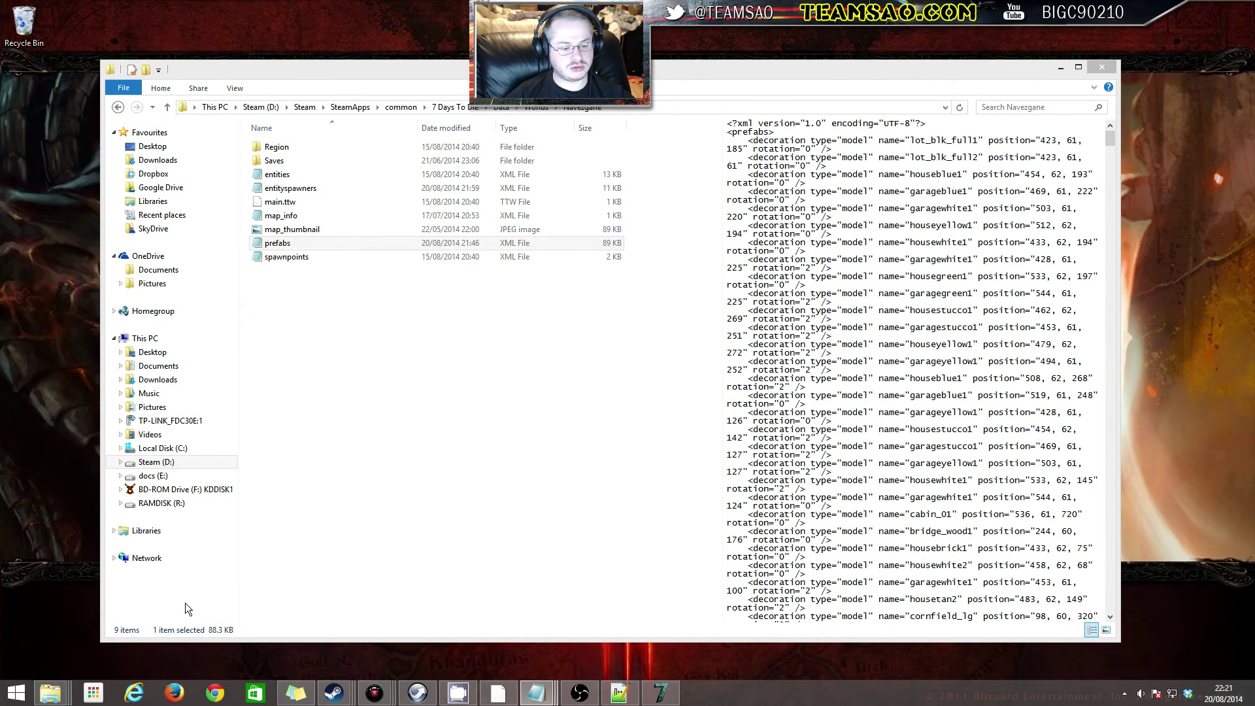
Open another File Explorer window and show the 7D2D Prefabs folder in Dropbox's Public folder
{"action": "key", "text": "super+e"}
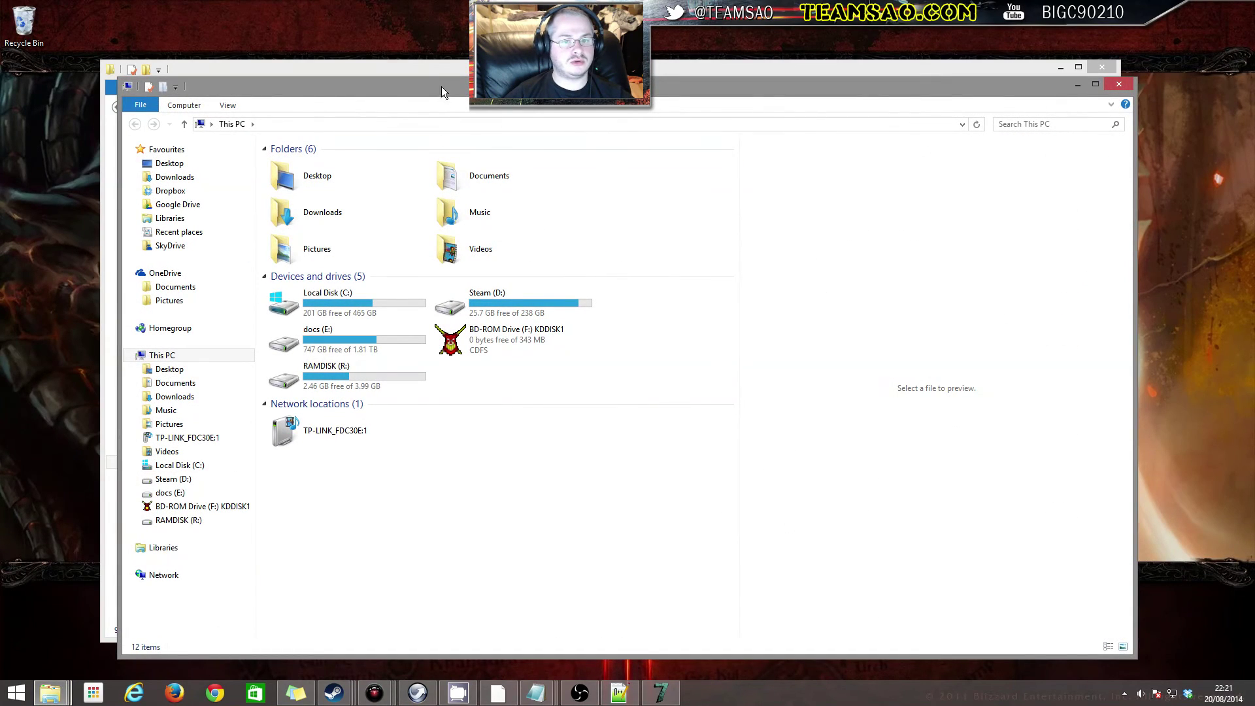
{"action": "key", "text": "alt+F4"}
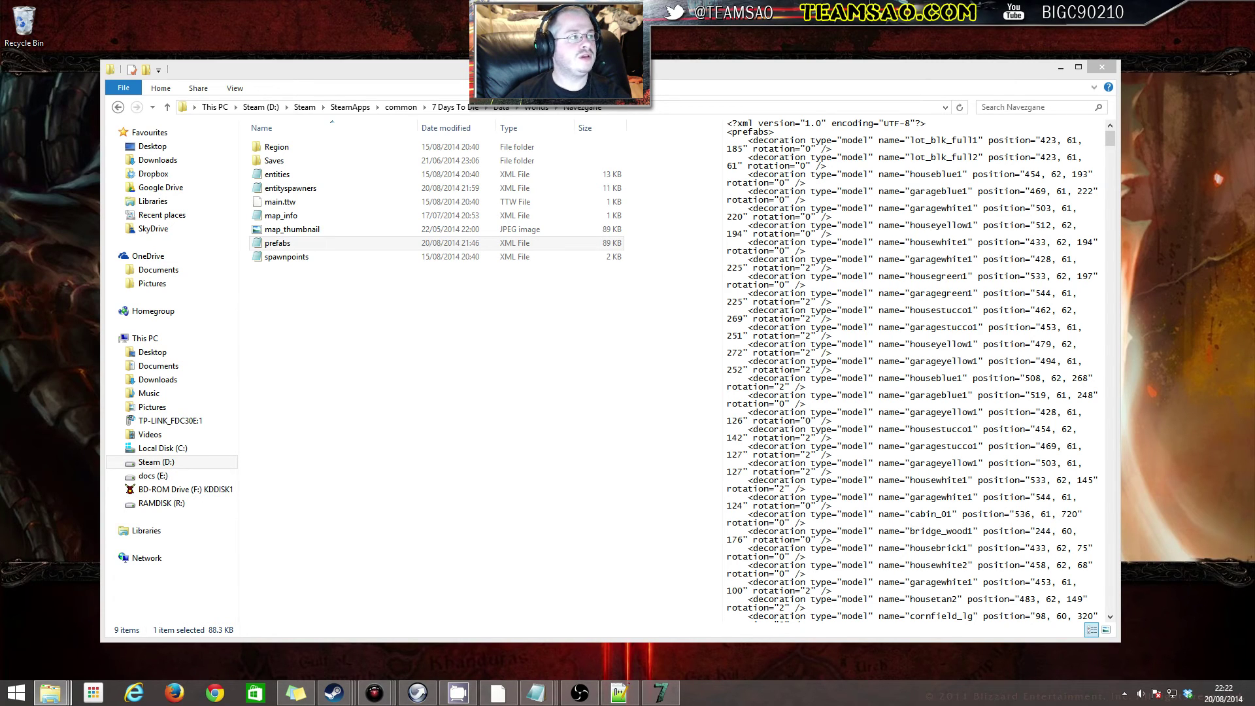
{"action": "left_click_drag", "start_coordinate": [1254, 92], "coordinate": [533, 76]}
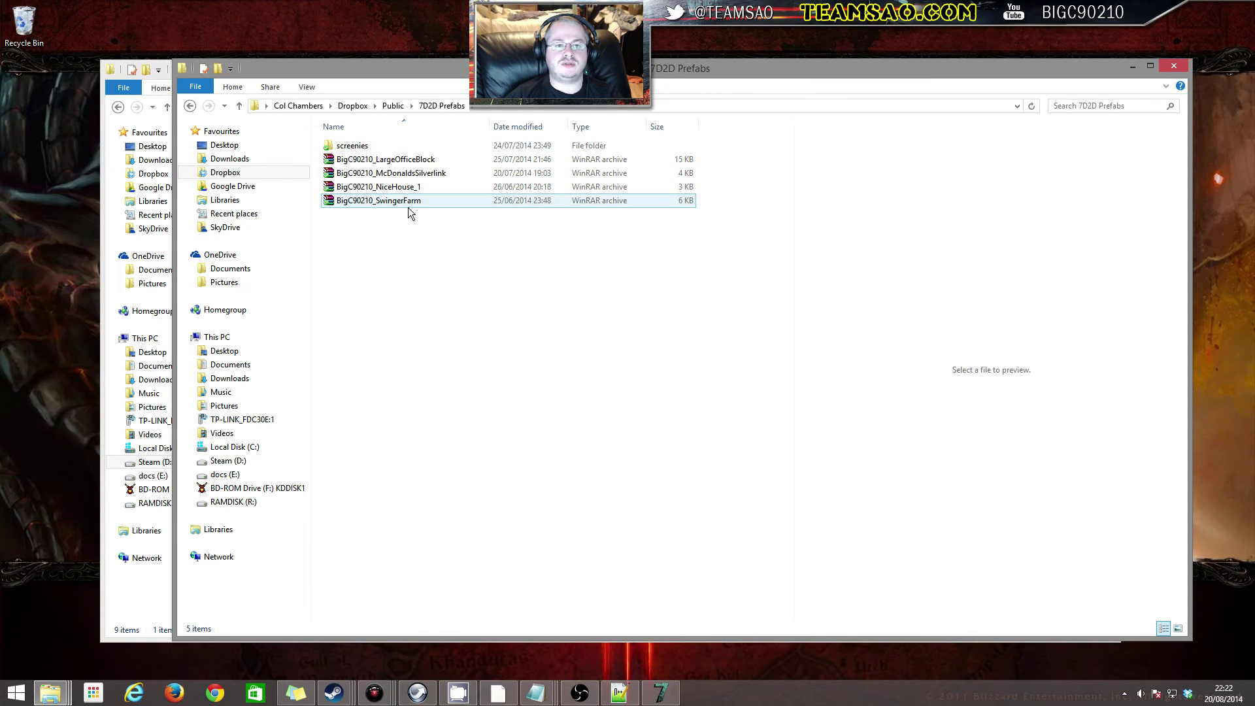
Open the BigC90210_LargeOfficeBlock archive in WinRAR, dismiss the licence notice and move its window clear of the file list
{"action": "double_click", "coordinate": [415, 160]}
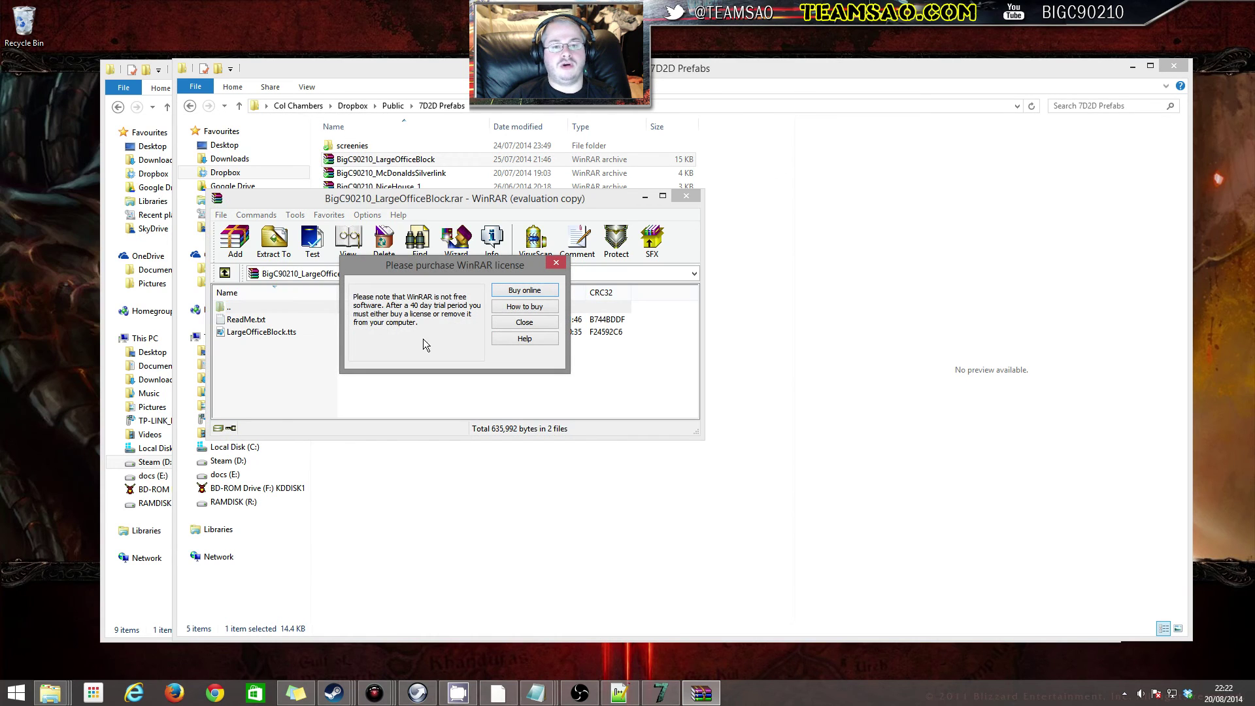
{"action": "left_click", "coordinate": [498, 321]}
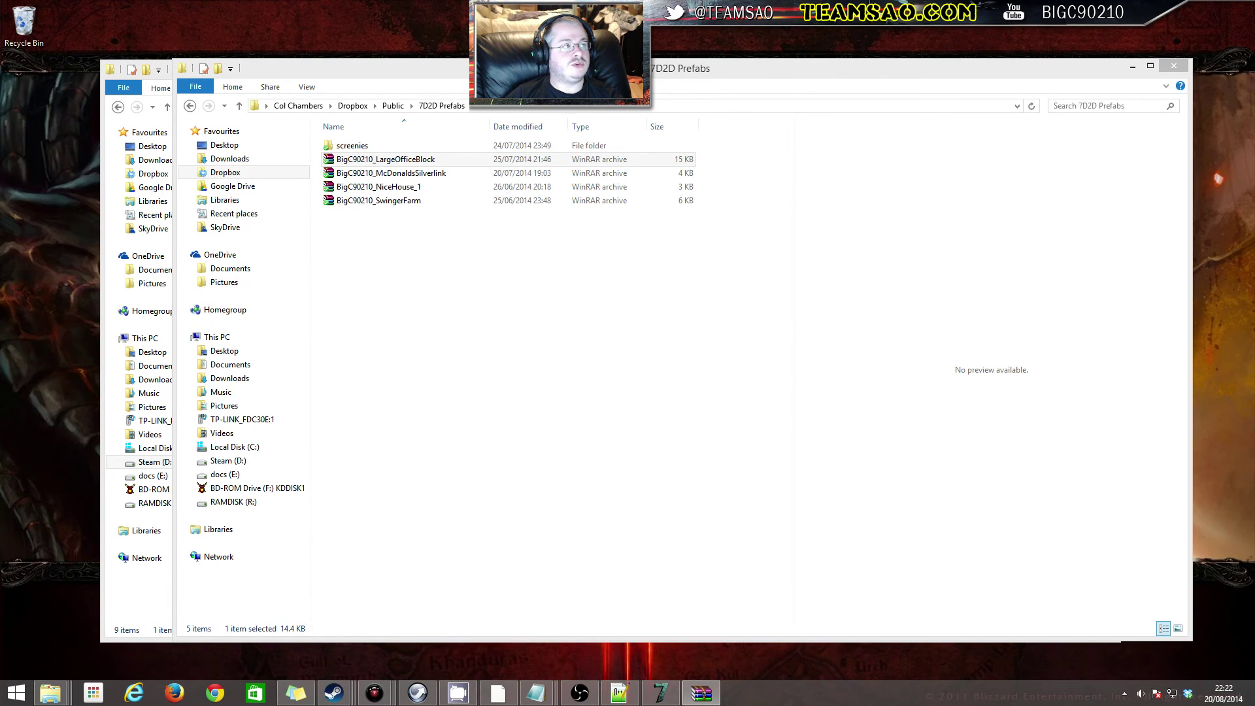
{"action": "left_click_drag", "start_coordinate": [775, 202], "coordinate": [743, 251]}
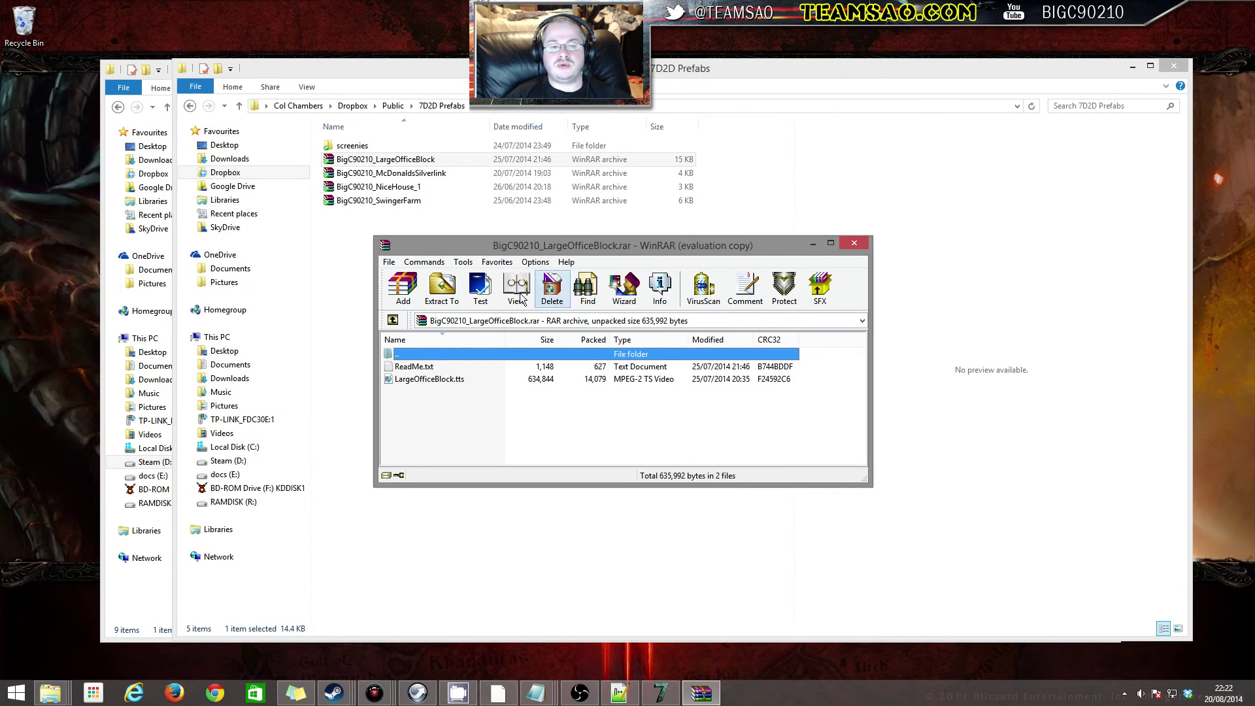
Open ReadMe.txt from the LargeOfficeBlock archive in Notepad, then move and enlarge its window to show the whole text
{"action": "left_click", "coordinate": [417, 393]}
{"action": "left_click", "coordinate": [406, 368]}
{"action": "left_click", "coordinate": [411, 386]}
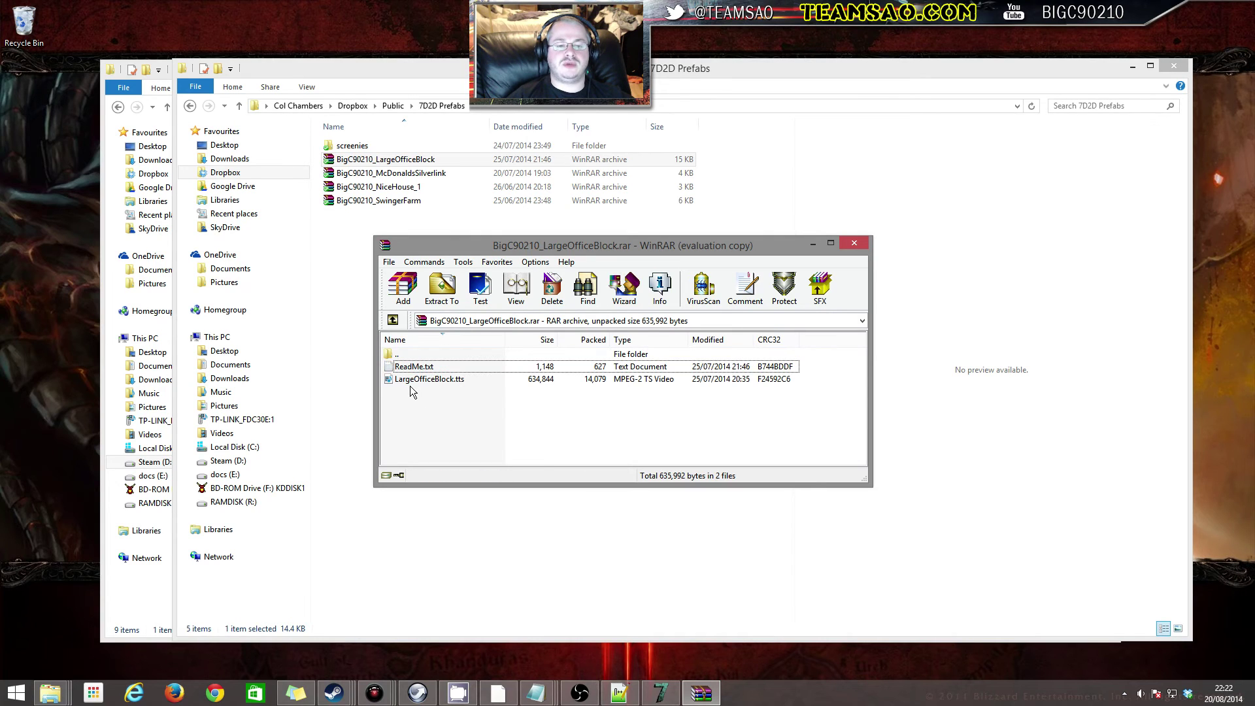
{"action": "left_click", "coordinate": [411, 382]}
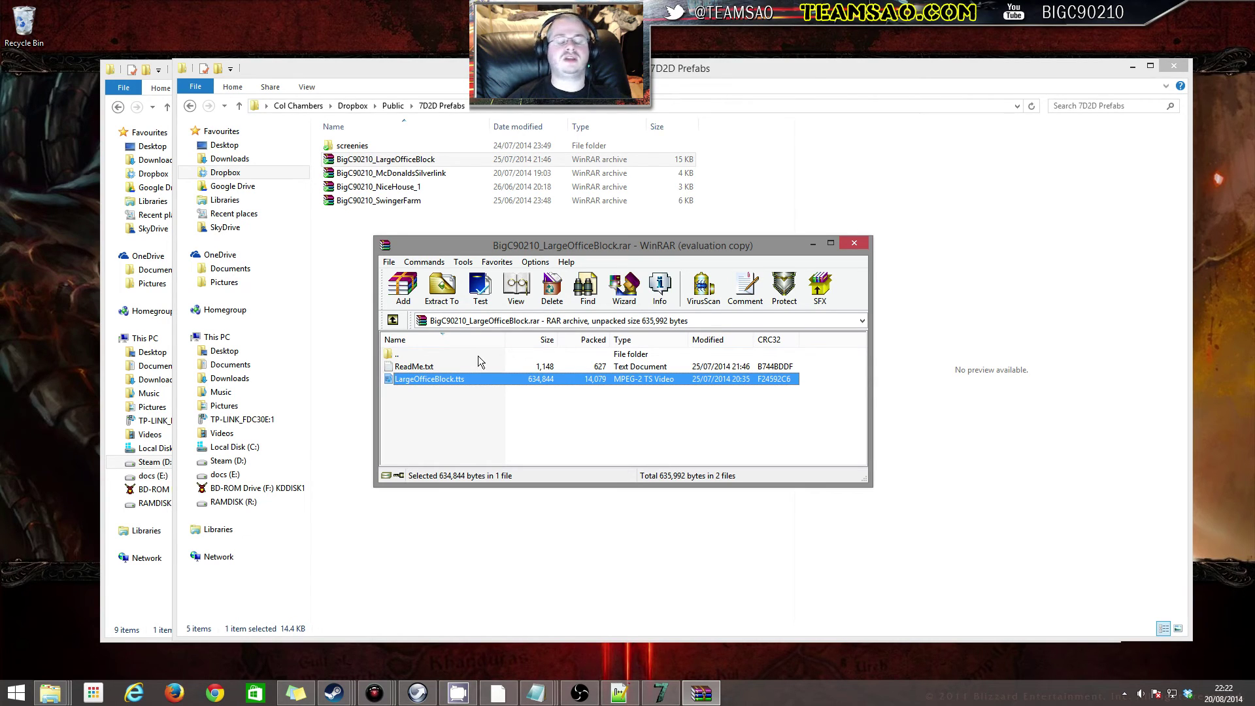
{"action": "left_click", "coordinate": [420, 367]}
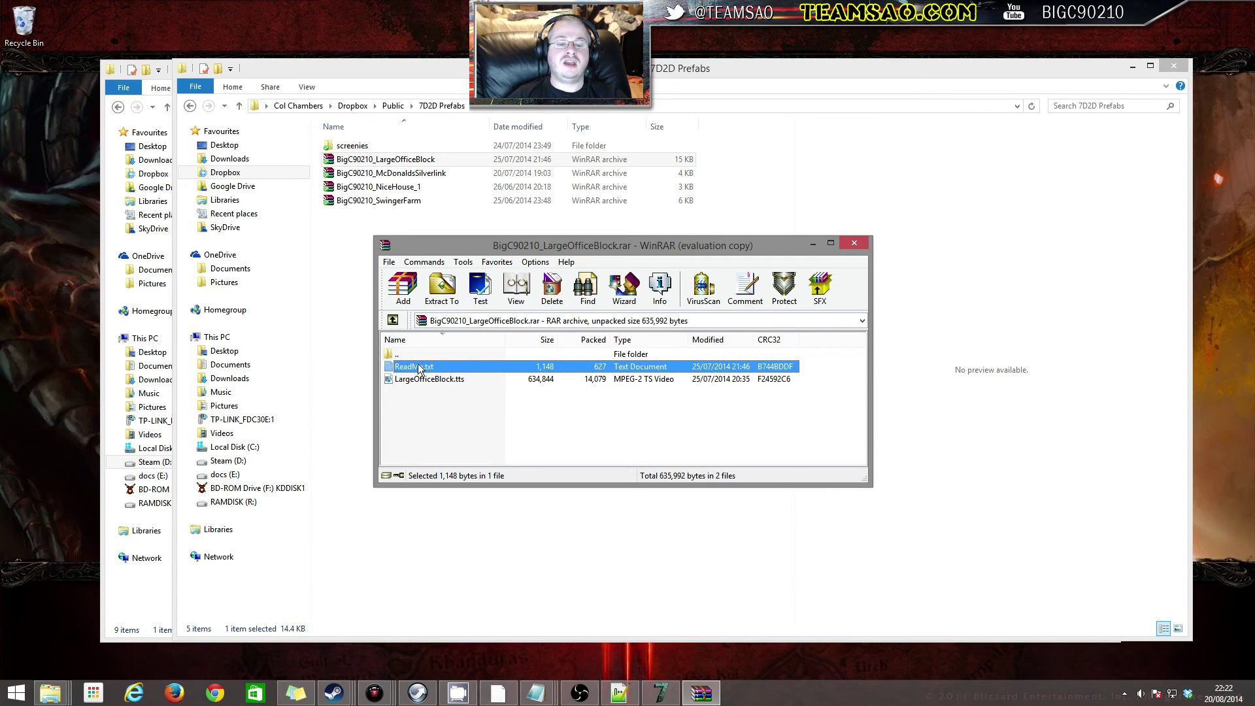
{"action": "double_click", "coordinate": [420, 367]}
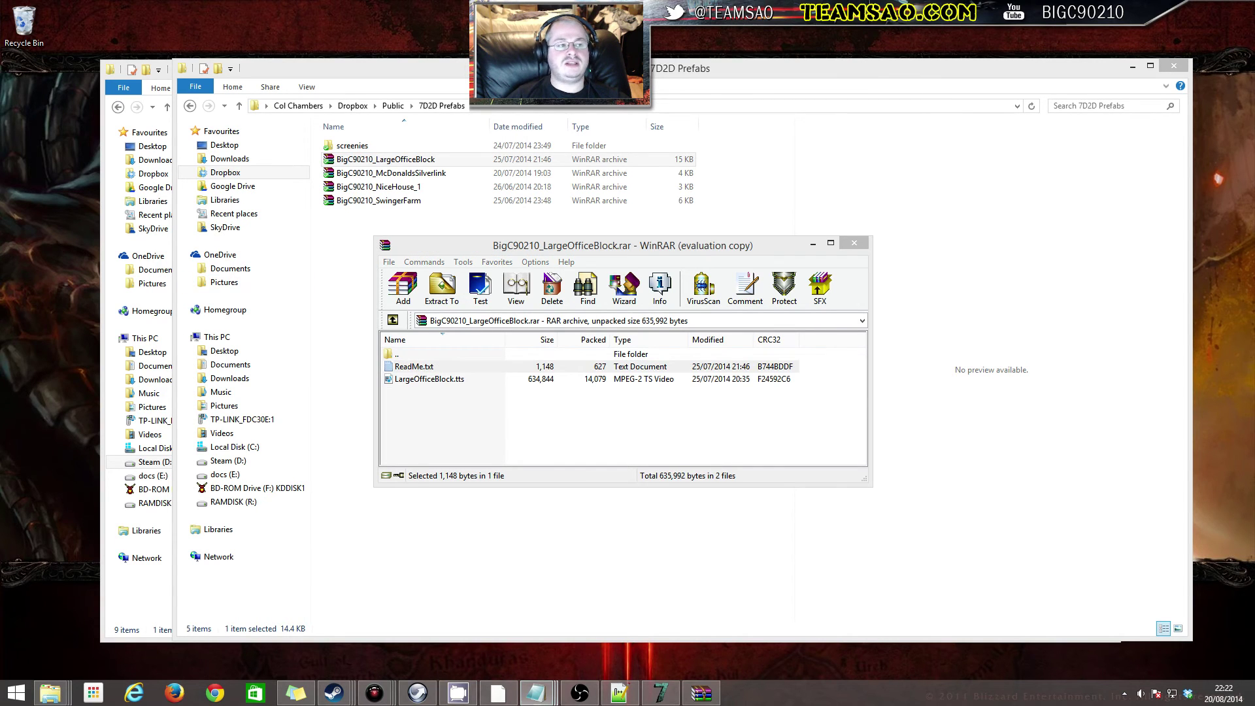
{"action": "left_click_drag", "start_coordinate": [0, 210], "coordinate": [630, 62]}
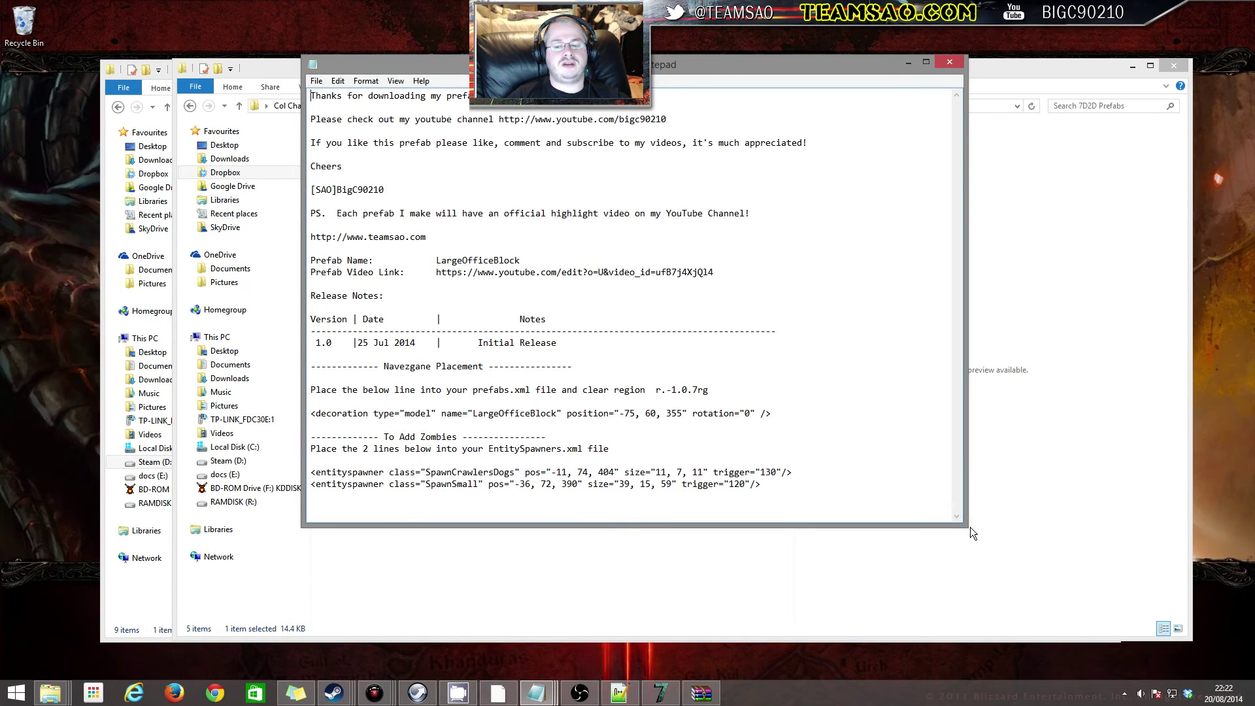
{"action": "left_click_drag", "start_coordinate": [966, 527], "coordinate": [1074, 619]}
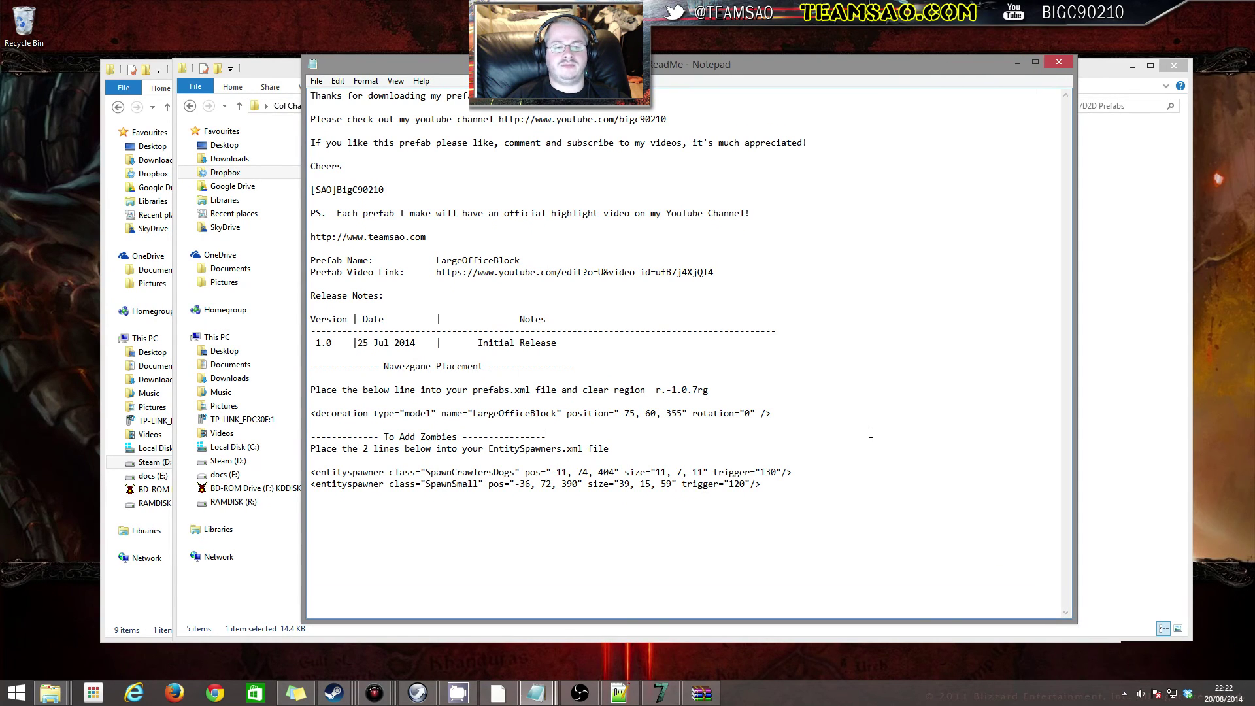
Examine the readme's introduction and its Prefab Name and Prefab Video Link lines
{"action": "left_click_drag", "start_coordinate": [311, 95], "coordinate": [510, 118]}
{"action": "left_click", "coordinate": [510, 118]}
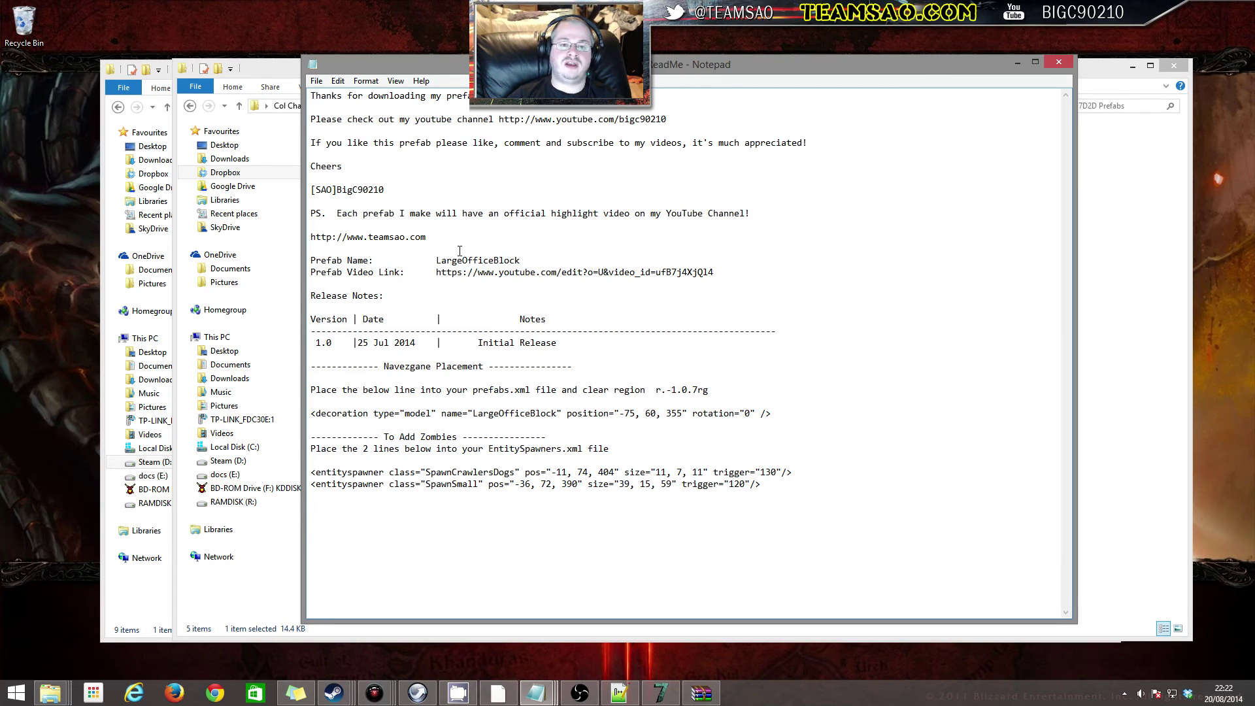
{"action": "left_click_drag", "start_coordinate": [743, 268], "coordinate": [309, 258]}
{"action": "left_click", "coordinate": [735, 264]}
{"action": "double_click", "coordinate": [445, 274]}
{"action": "left_click", "coordinate": [564, 275]}
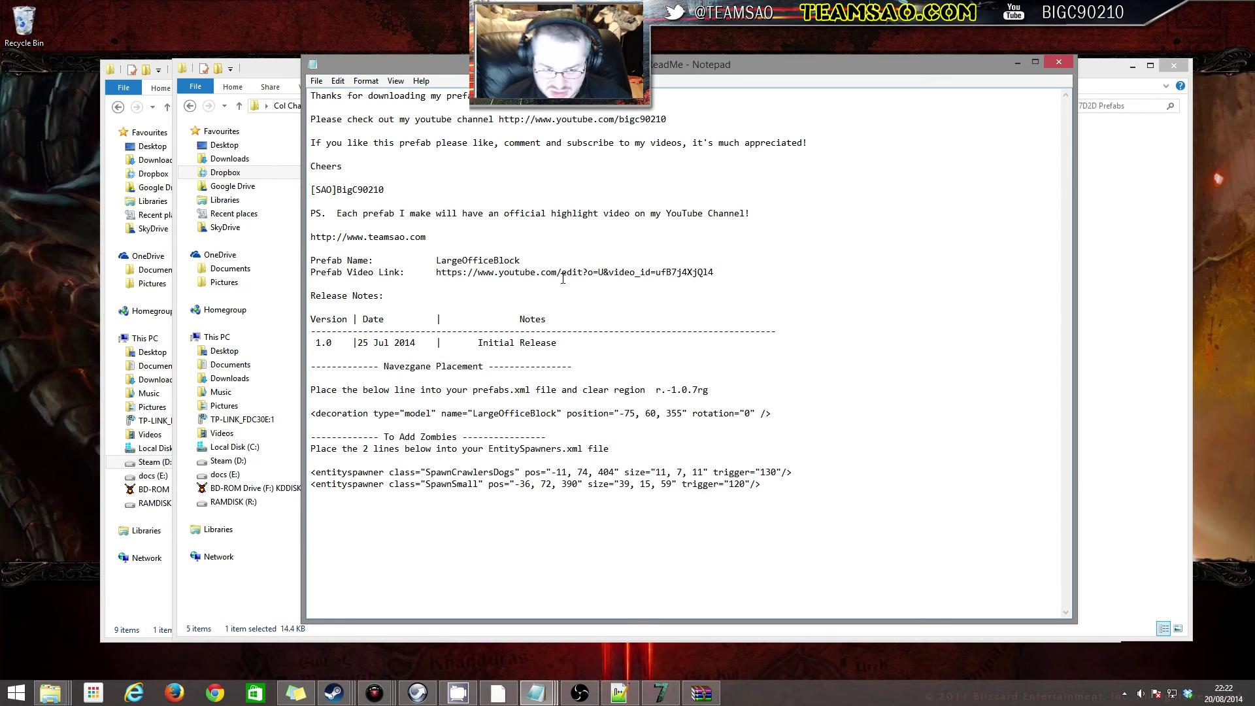
{"action": "left_click_drag", "start_coordinate": [539, 300], "coordinate": [351, 259]}
{"action": "left_click", "coordinate": [384, 257]}
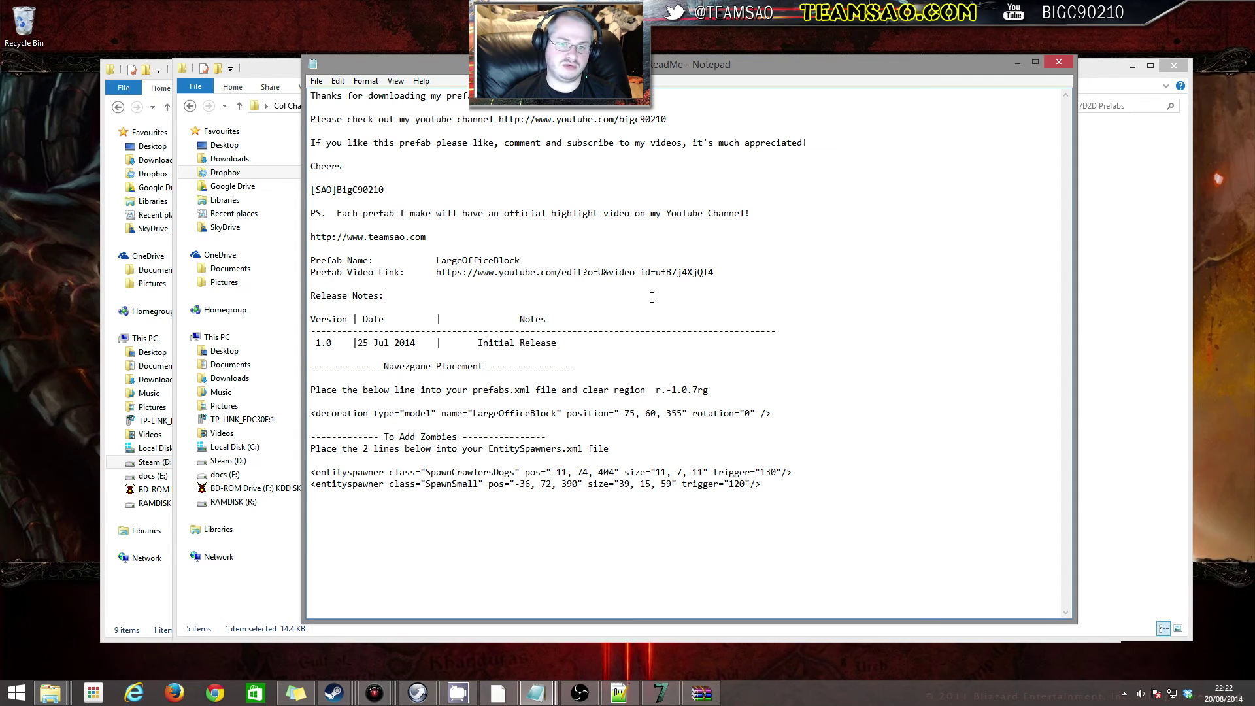
{"action": "left_click_drag", "start_coordinate": [504, 285], "coordinate": [266, 263]}
{"action": "left_click", "coordinate": [448, 253]}
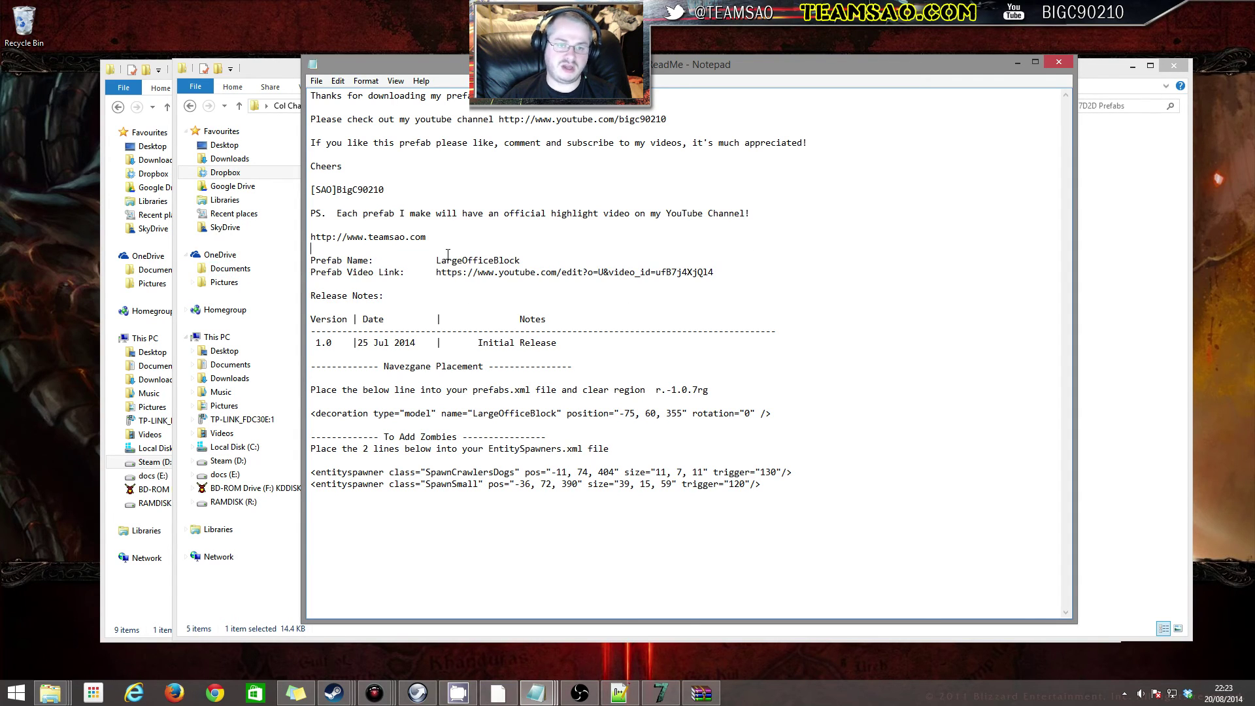
Examine the Release Notes table in the readme, highlighting its version, date and notes columns
{"action": "left_click", "coordinate": [618, 345]}
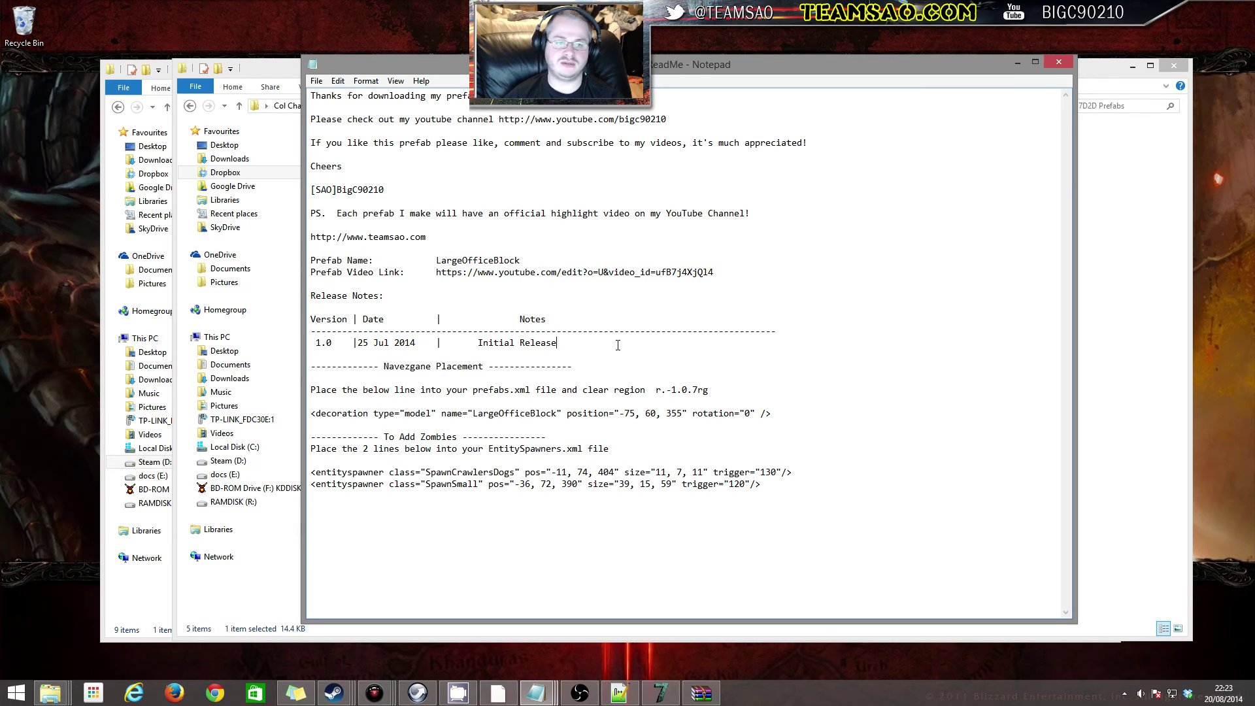
{"action": "left_click", "coordinate": [417, 297]}
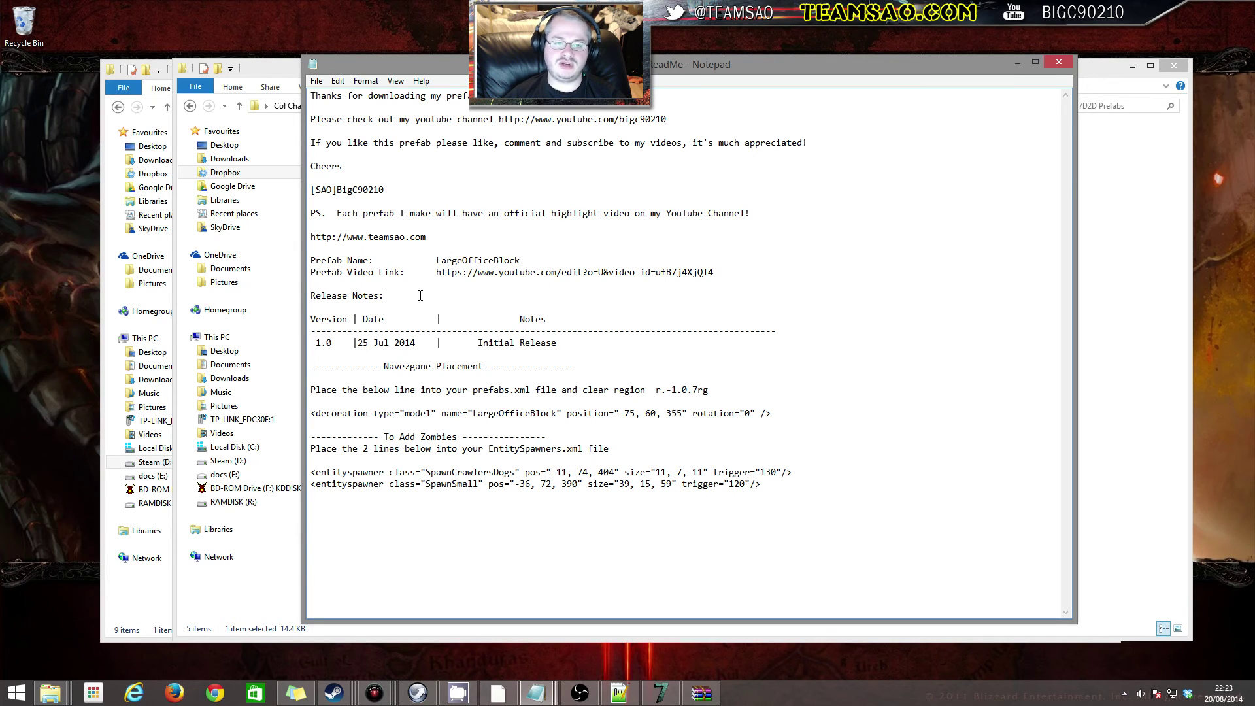
{"action": "left_click_drag", "start_coordinate": [725, 343], "coordinate": [266, 320]}
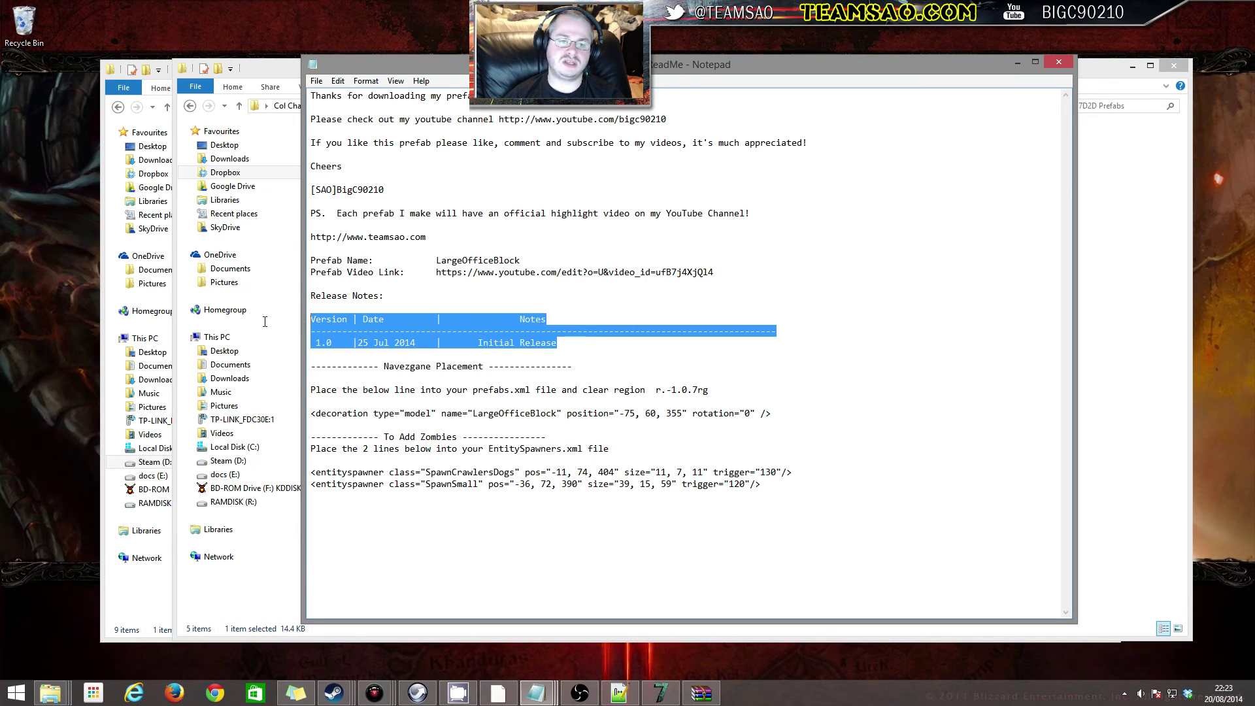
{"action": "left_click", "coordinate": [531, 333]}
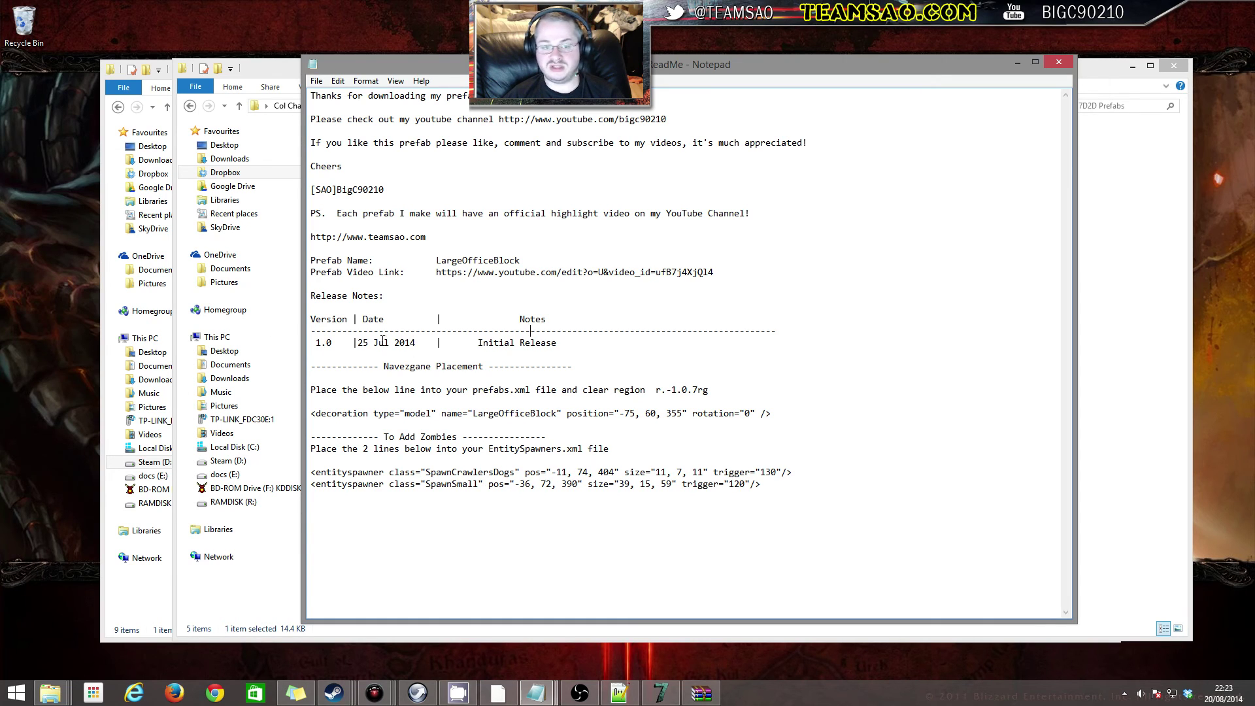
{"action": "left_click_drag", "start_coordinate": [600, 341], "coordinate": [287, 320]}
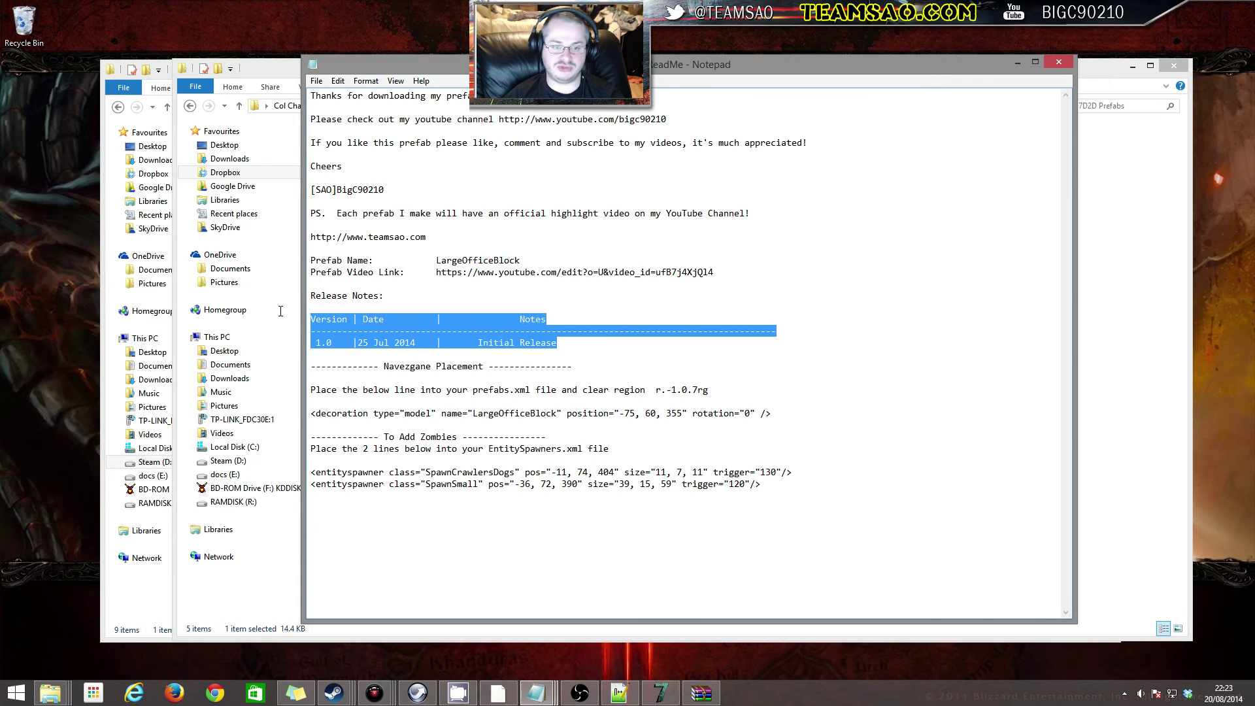
{"action": "left_click", "coordinate": [607, 332]}
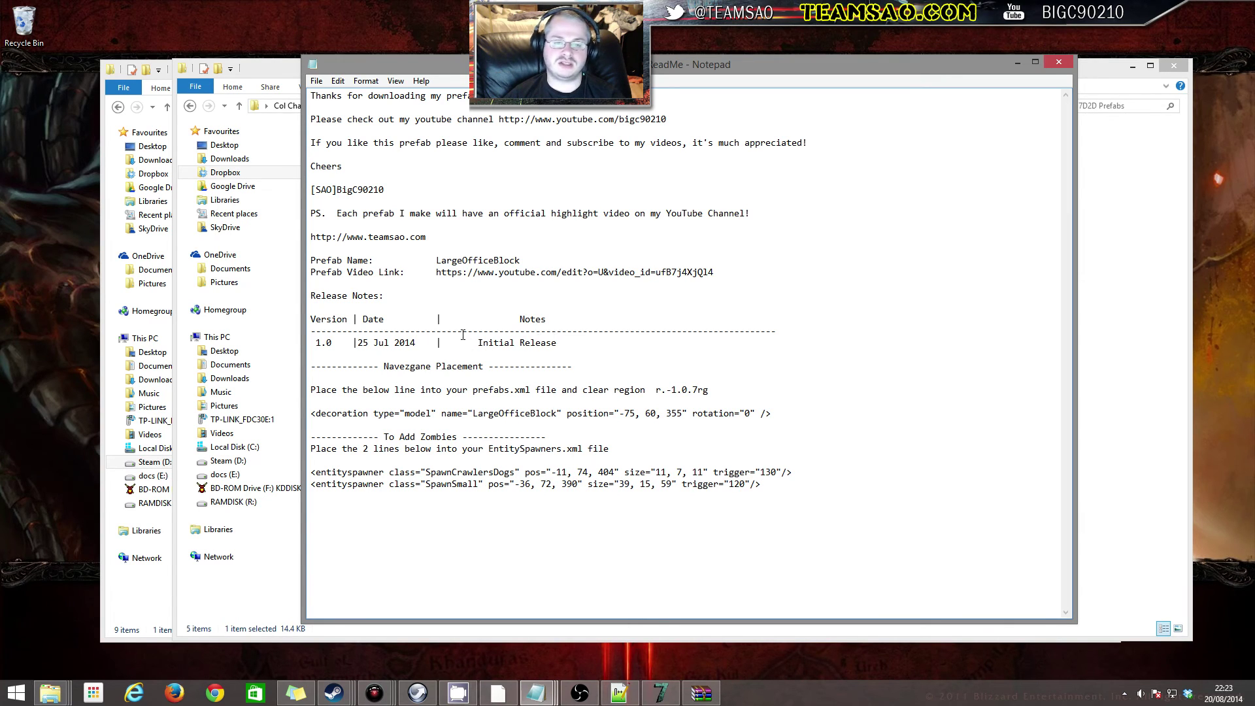
Add a version 1.1 row under the 1.0 release entry with the note "supports random gen"
{"action": "mouse_move", "coordinate": [311, 356]}
{"action": "left_mouse_down"}
{"action": "mouse_move", "coordinate": [325, 348]}
{"action": "mouse_move", "coordinate": [311, 357]}
{"action": "left_mouse_up"}
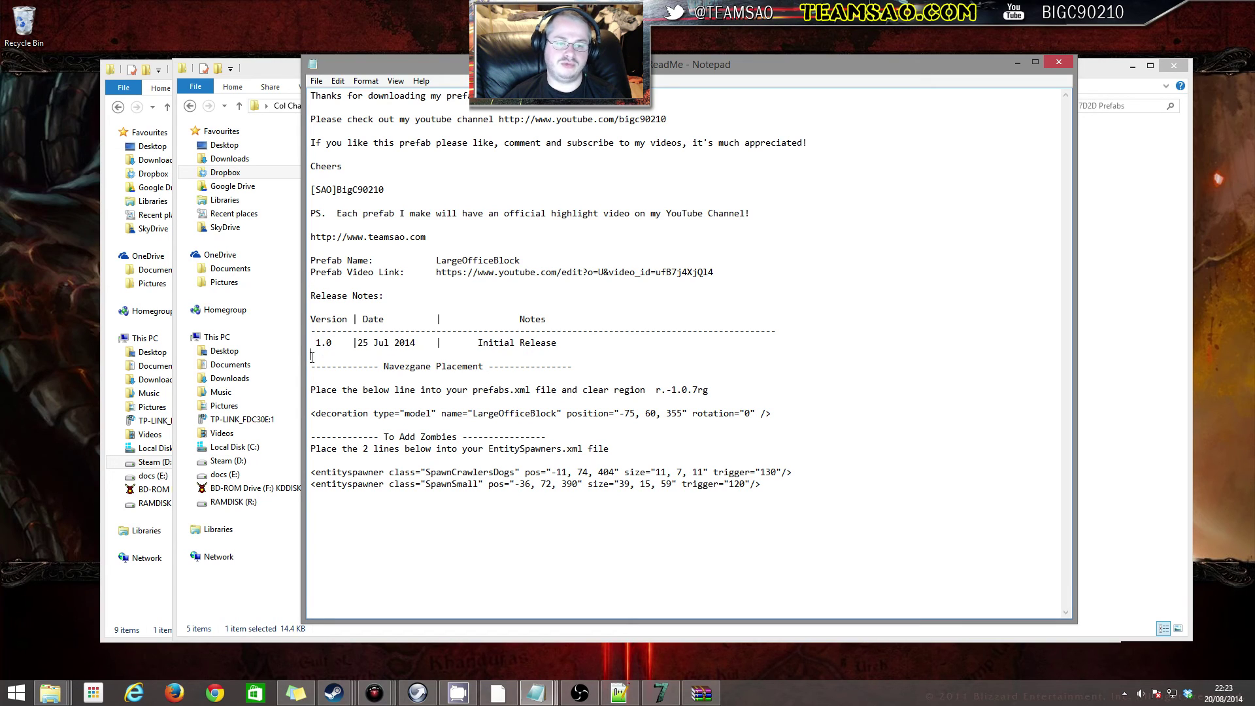
{"action": "type", "text": "1.1"}
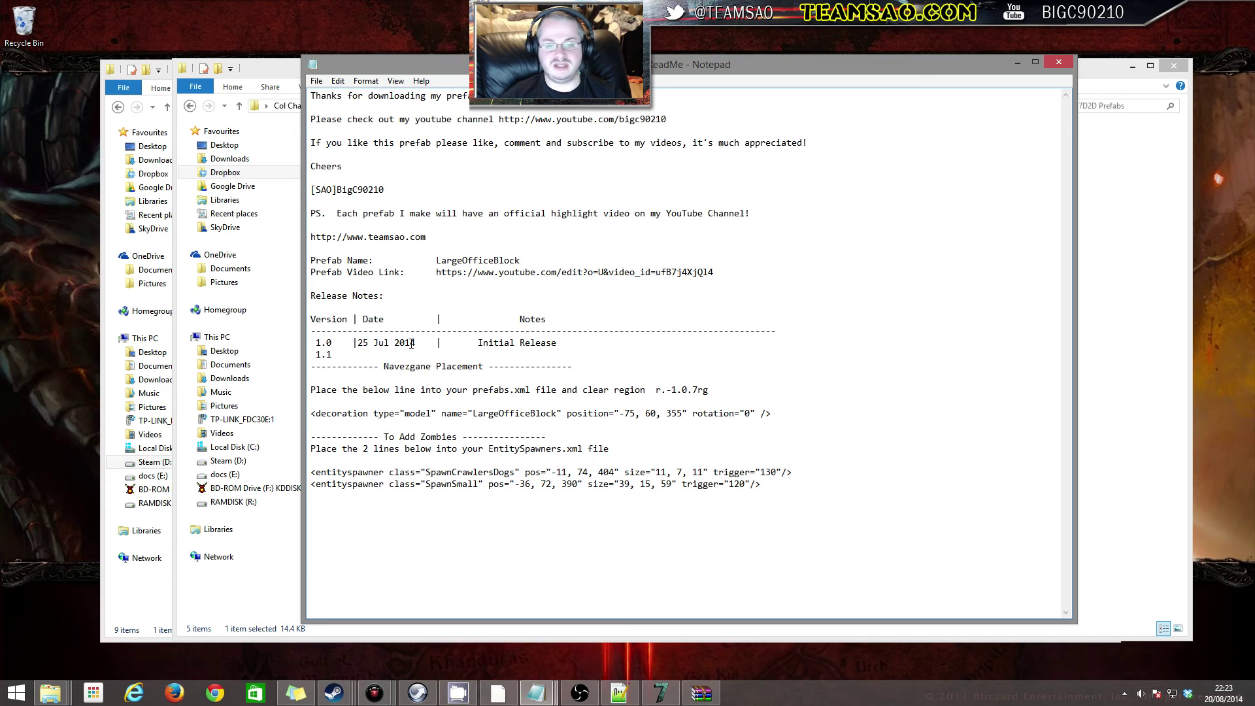
{"action": "left_click_drag", "start_coordinate": [473, 365], "coordinate": [477, 363]}
{"action": "left_click", "coordinate": [436, 354]}
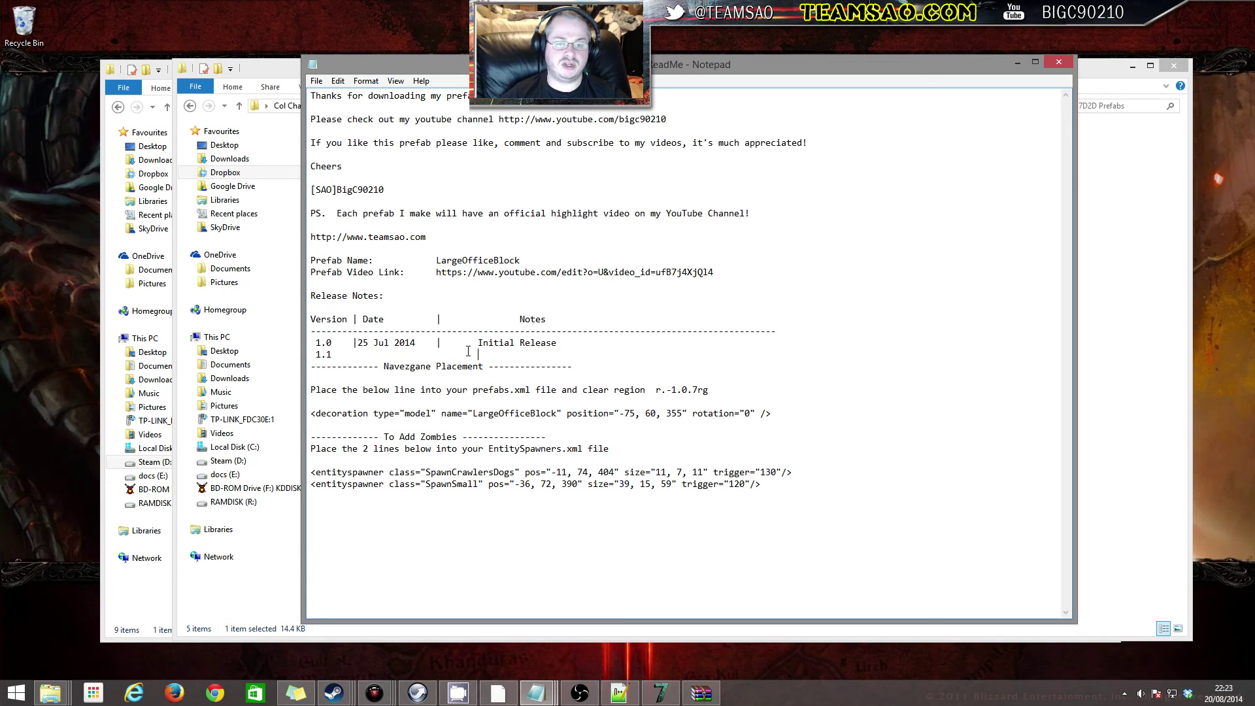
{"action": "type", "text": "supports t"}
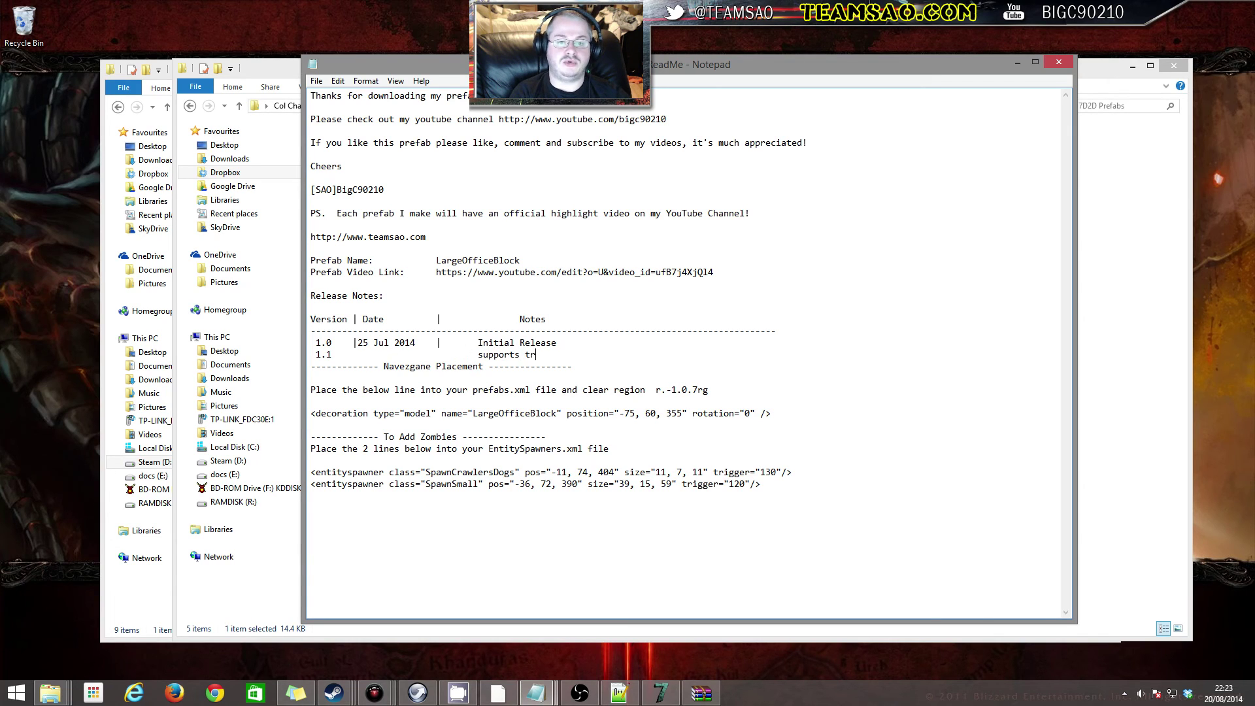
{"action": "key", "text": "BackSpace"}
{"action": "type", "text": "randp"}
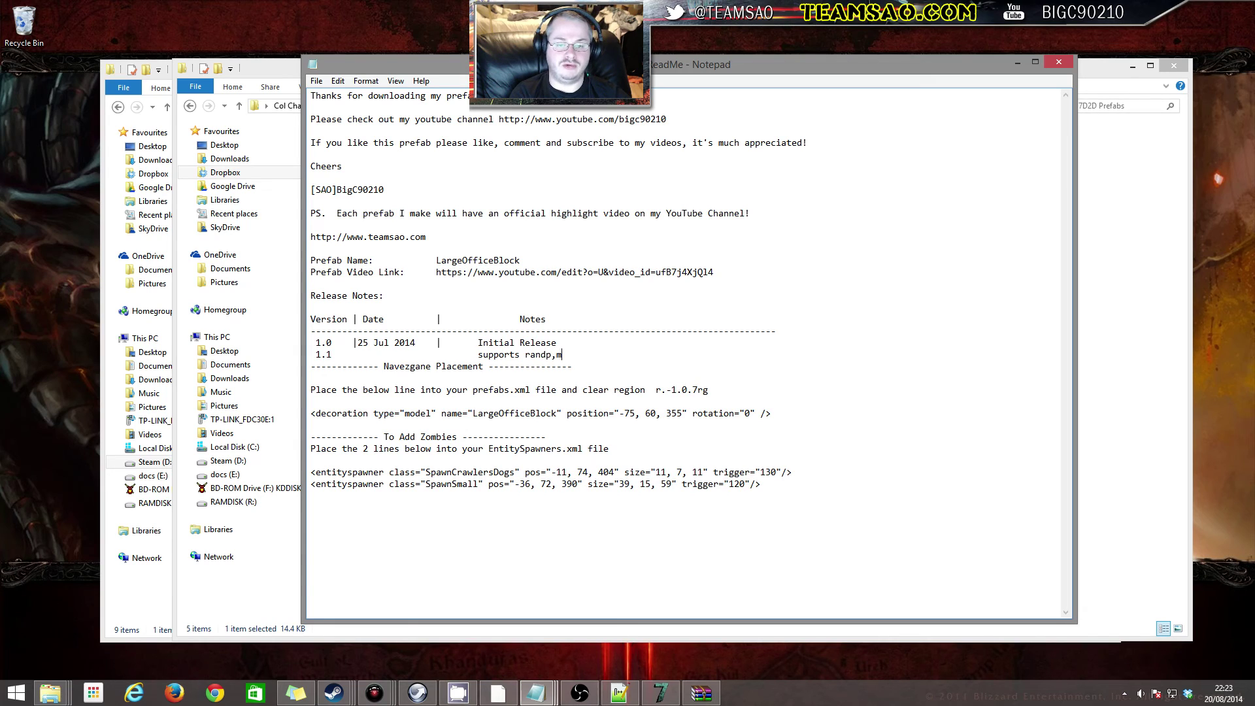
{"action": "key", "text": "BackSpace"}
{"action": "type", "text": "om gen"}
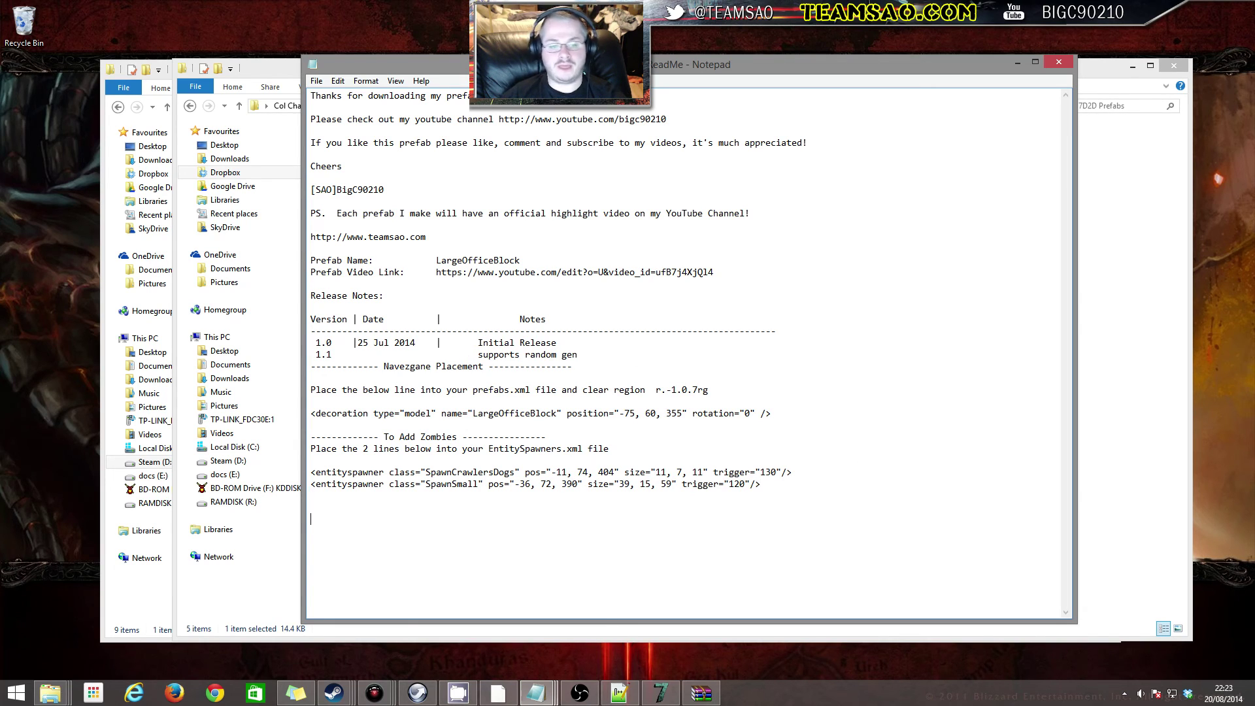
Add a "----- to add to random gen -----" heading below the entityspawner lines, with a line of placeholder text under it
{"action": "type", "text": "to a"}
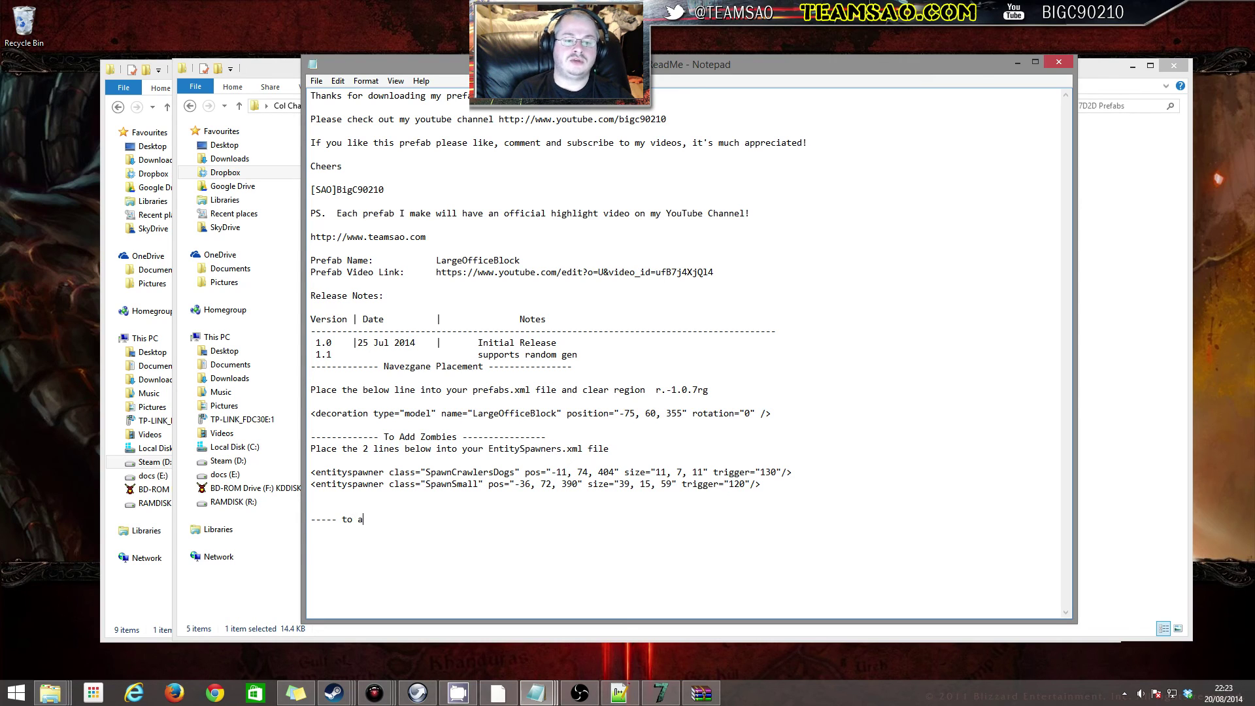
{"action": "type", "text": "dd to random gen "}
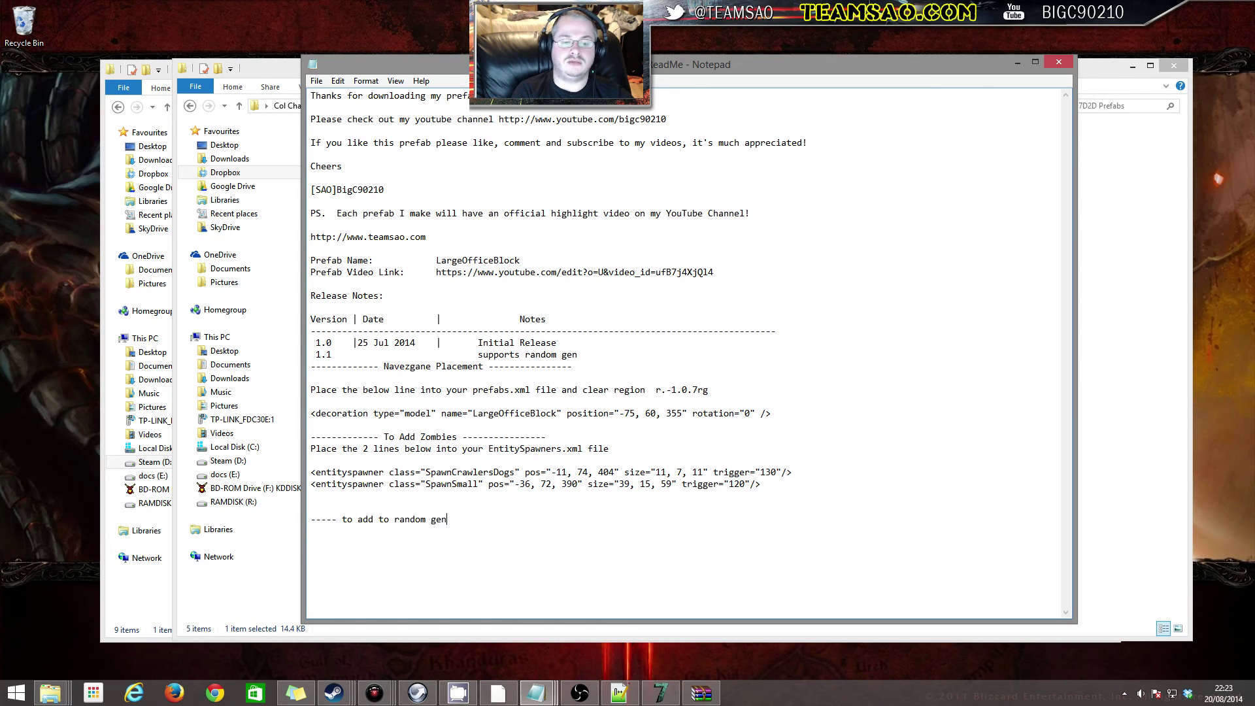
{"action": "type", "text": "-----"}
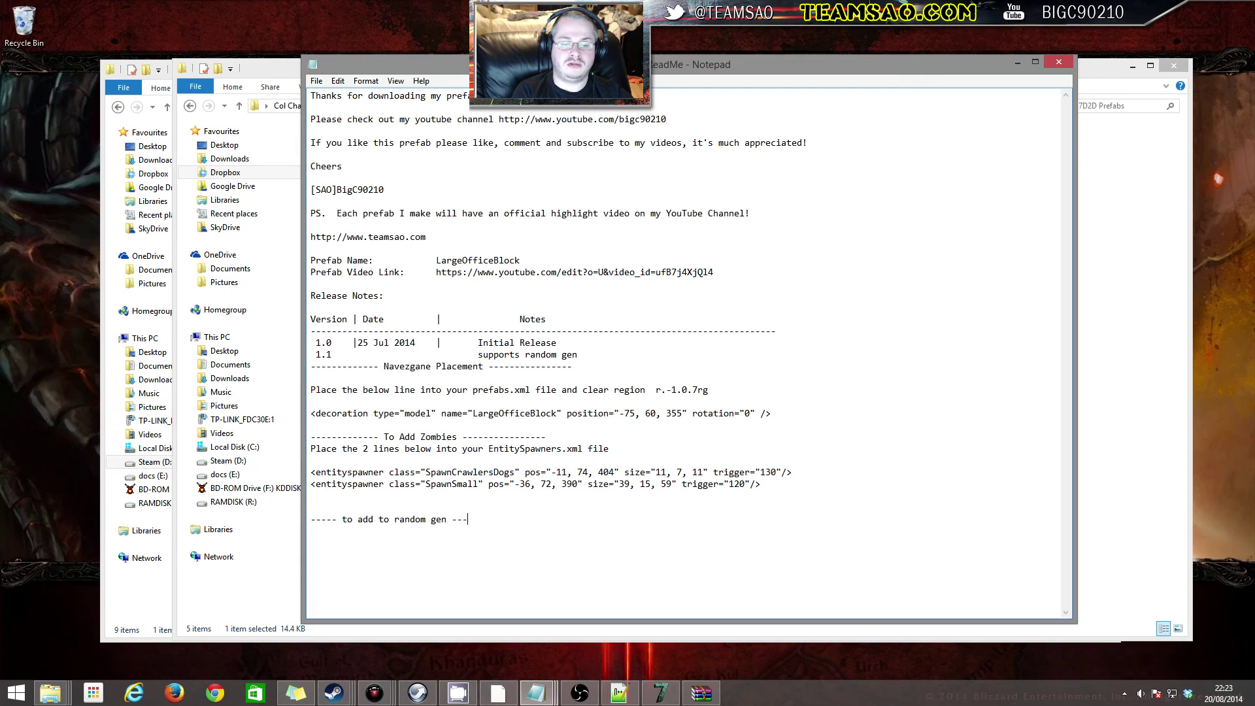
{"action": "key", "text": "Return"}
{"action": "key", "text": "Return"}
{"action": "type", "text": "asiuhdsaliudalishdaljshda"}
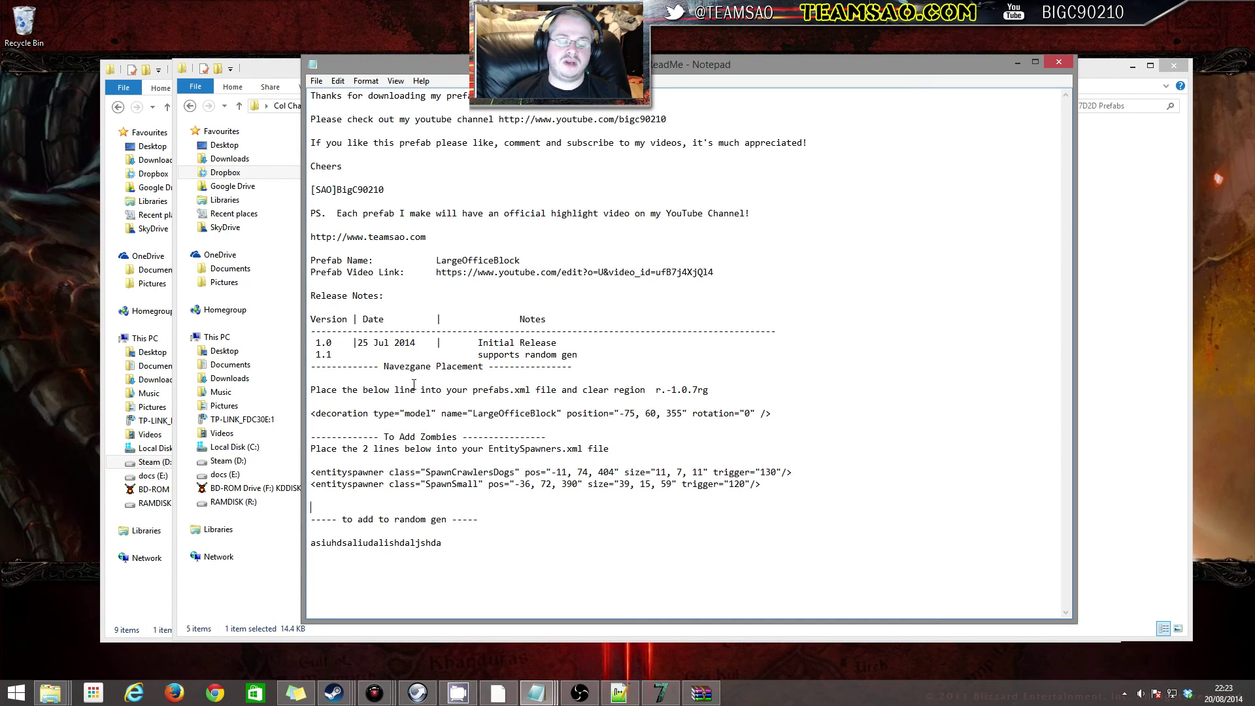
Delete the random gen section with its placeholder text and the version 1.1 row from the readme
{"action": "left_click_drag", "start_coordinate": [457, 544], "coordinate": [311, 502]}
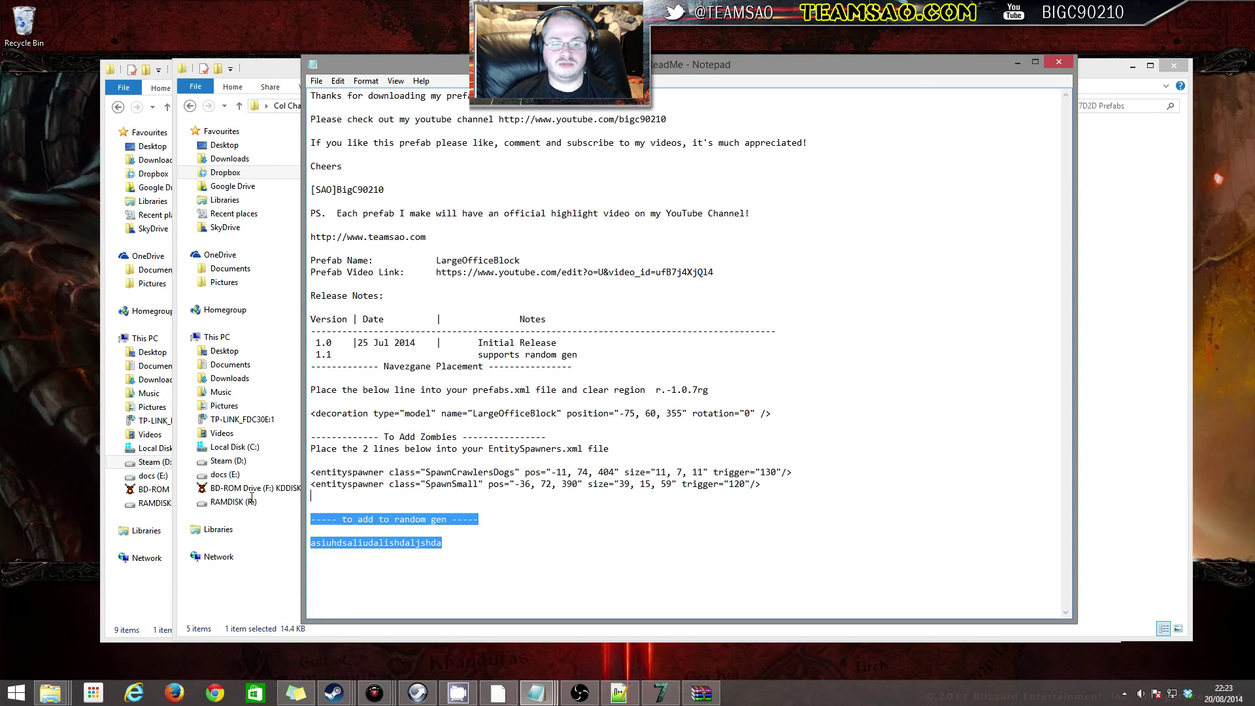
{"action": "key", "text": "Delete"}
{"action": "left_click_drag", "start_coordinate": [596, 355], "coordinate": [237, 358]}
{"action": "key", "text": "Delete"}
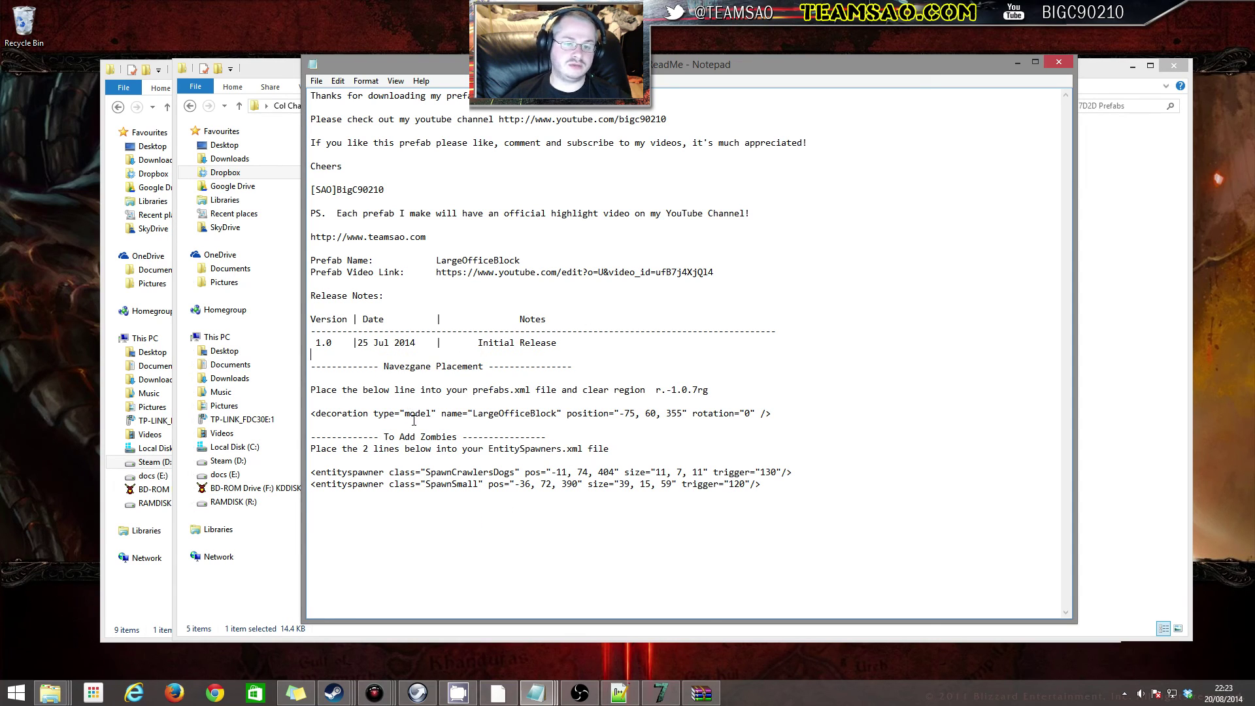
Examine the Navezgane Placement section's decoration line and region file, and the two entityspawner lines under To Add Zombies
{"action": "left_click_drag", "start_coordinate": [383, 366], "coordinate": [492, 366]}
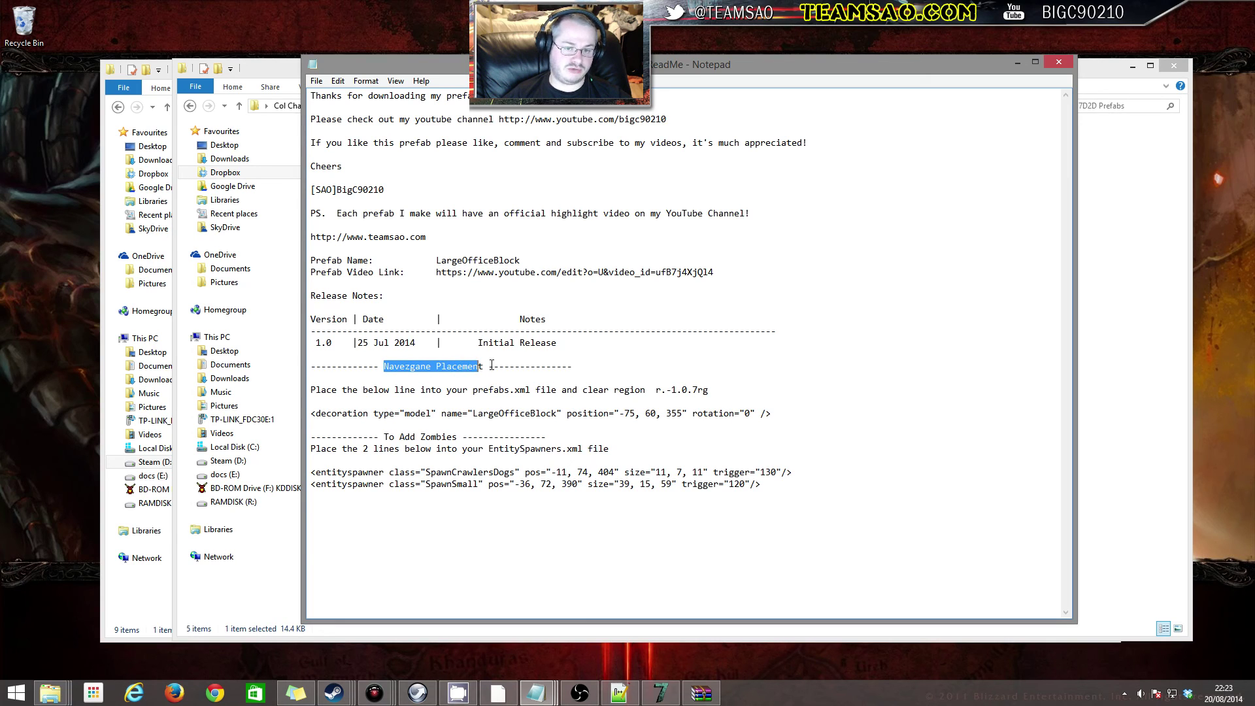
{"action": "left_click_drag", "start_coordinate": [775, 413], "coordinate": [321, 418]}
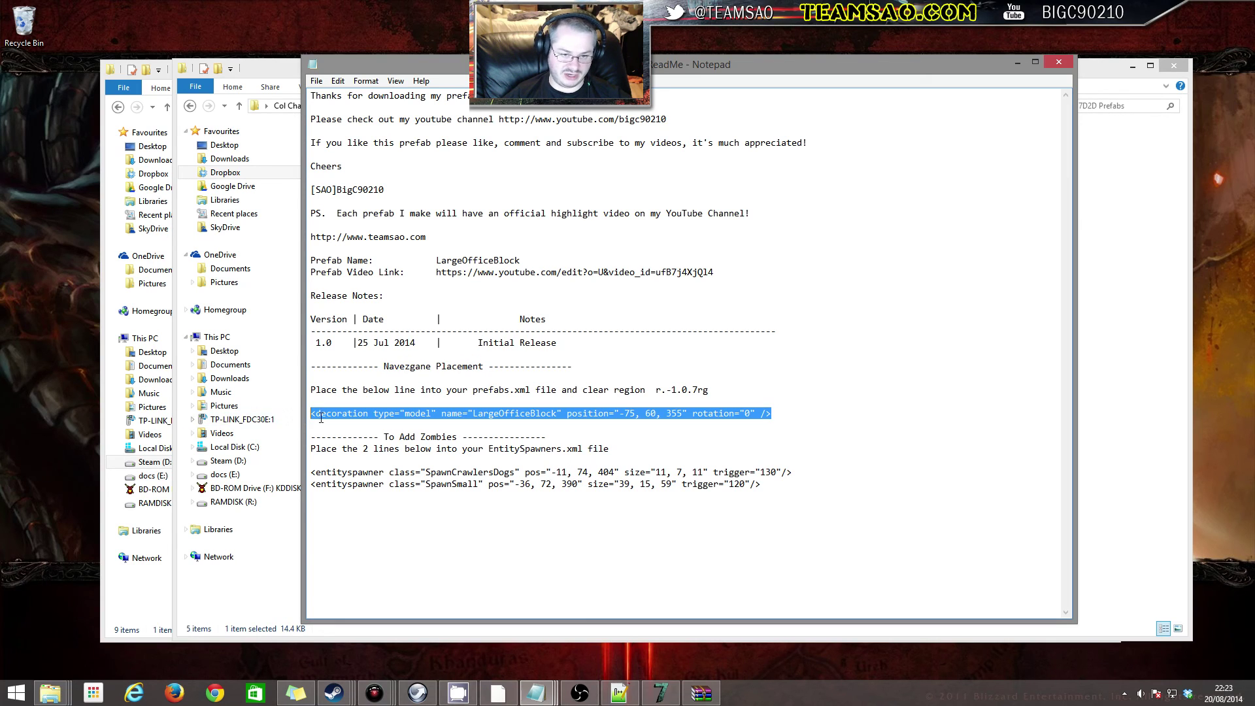
{"action": "left_click_drag", "start_coordinate": [651, 389], "coordinate": [729, 398]}
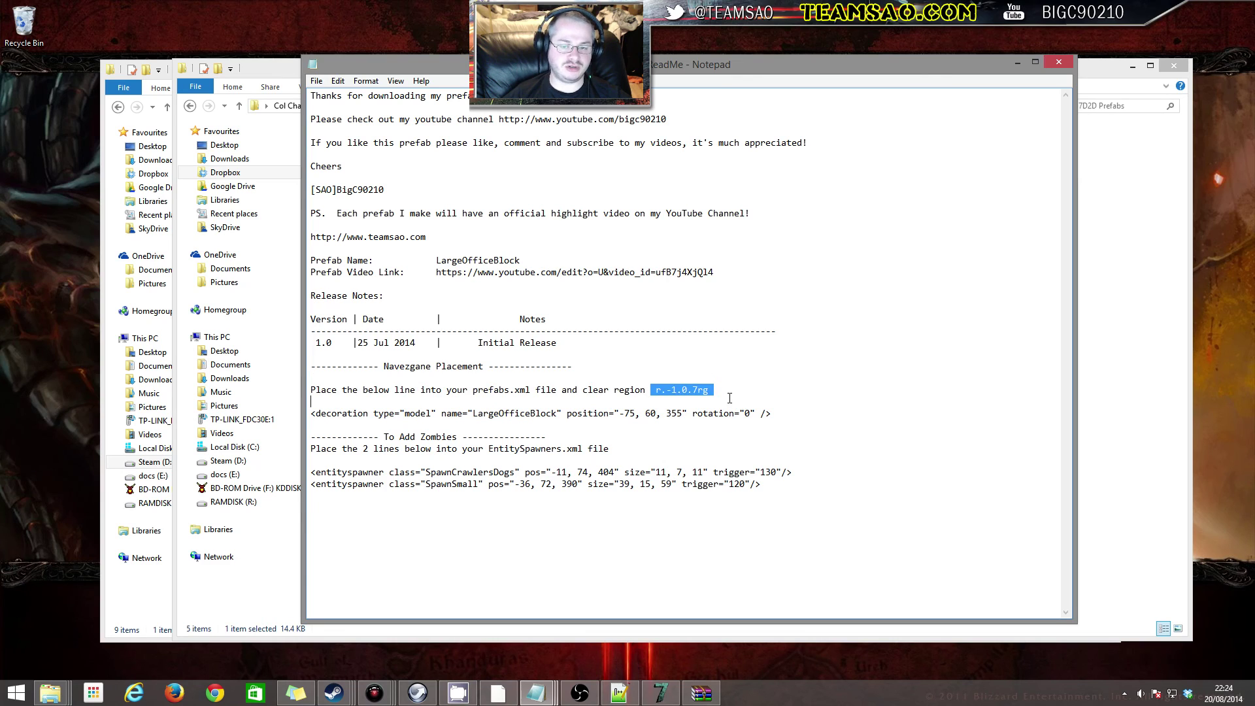
{"action": "left_click", "coordinate": [368, 515]}
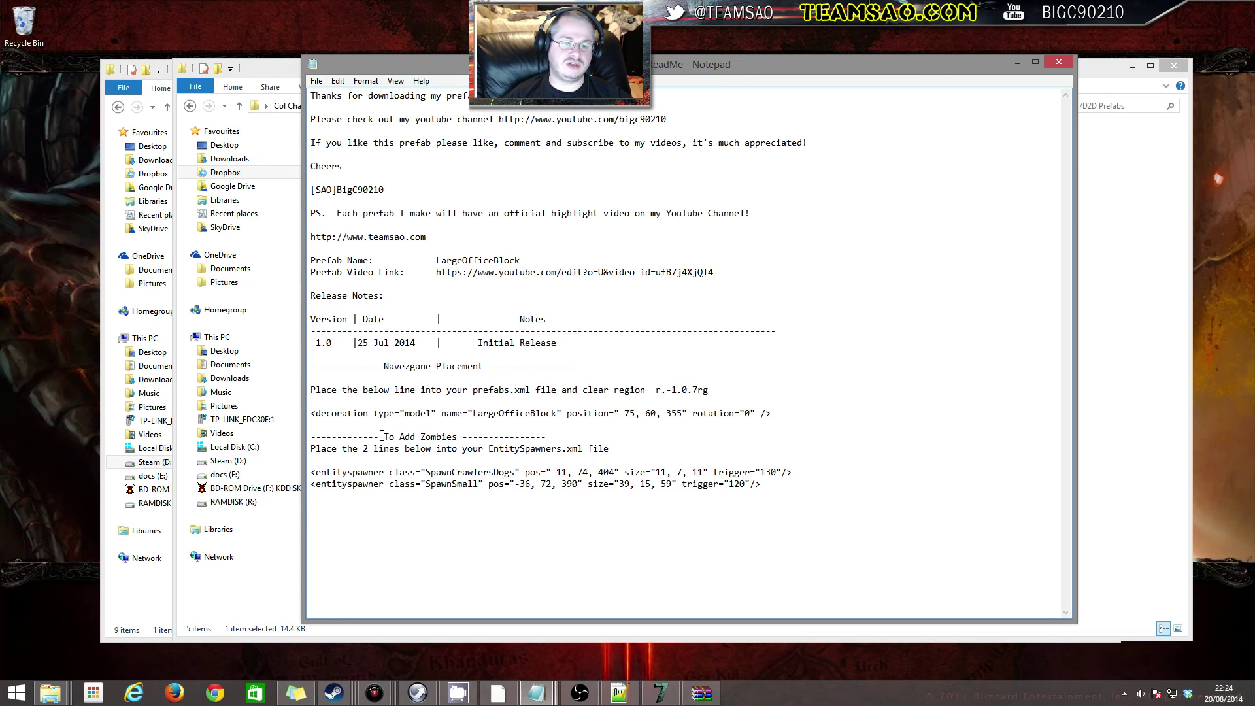
{"action": "left_click_drag", "start_coordinate": [380, 436], "coordinate": [469, 436]}
{"action": "left_click", "coordinate": [337, 454]}
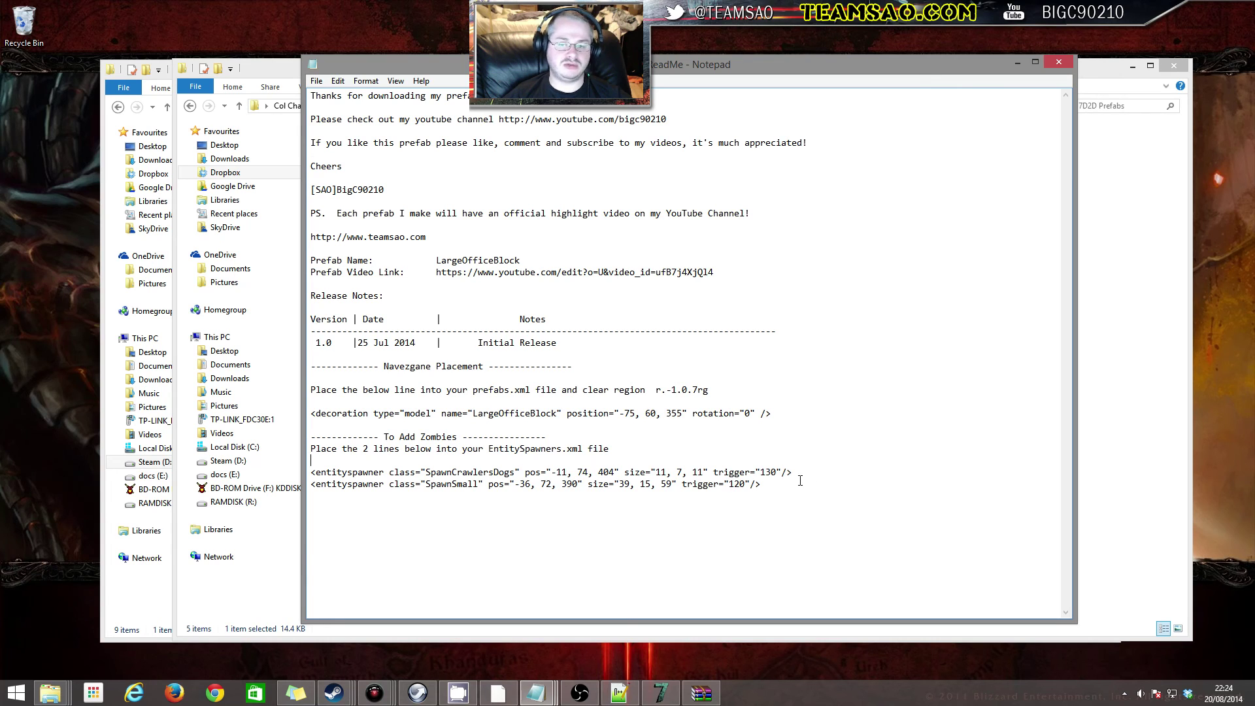
{"action": "left_click_drag", "start_coordinate": [463, 490], "coordinate": [280, 472]}
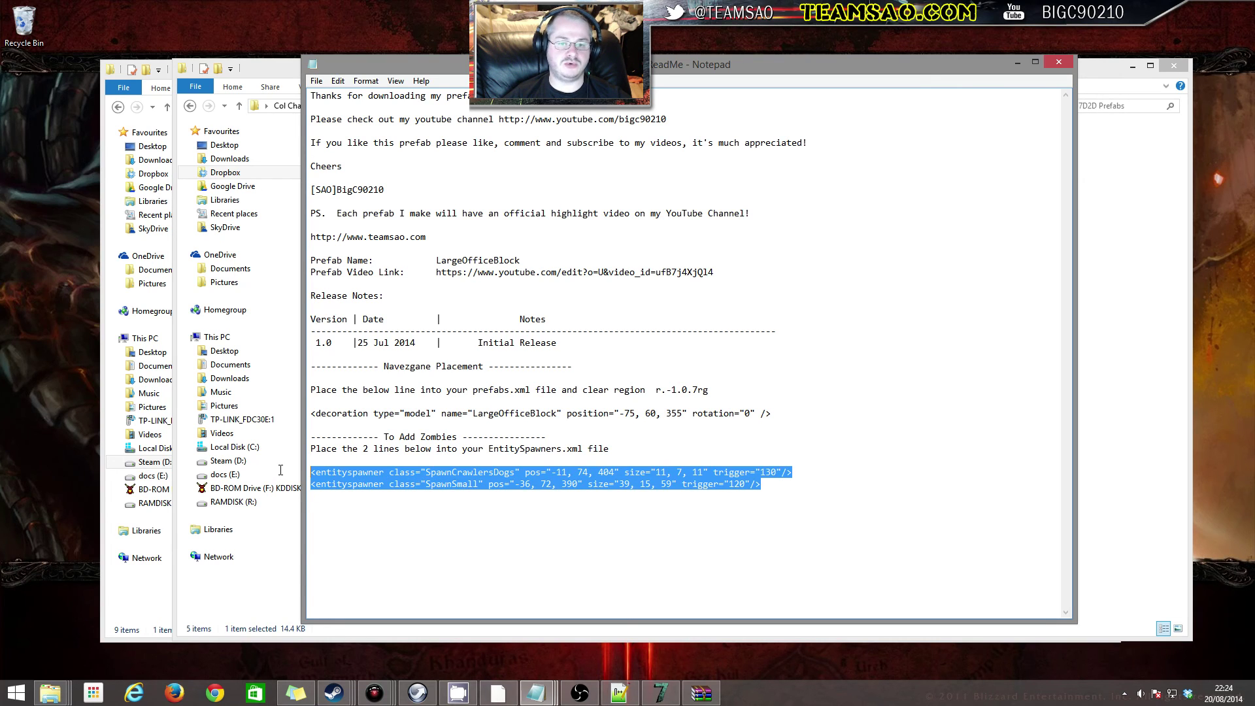
{"action": "left_click", "coordinate": [583, 507]}
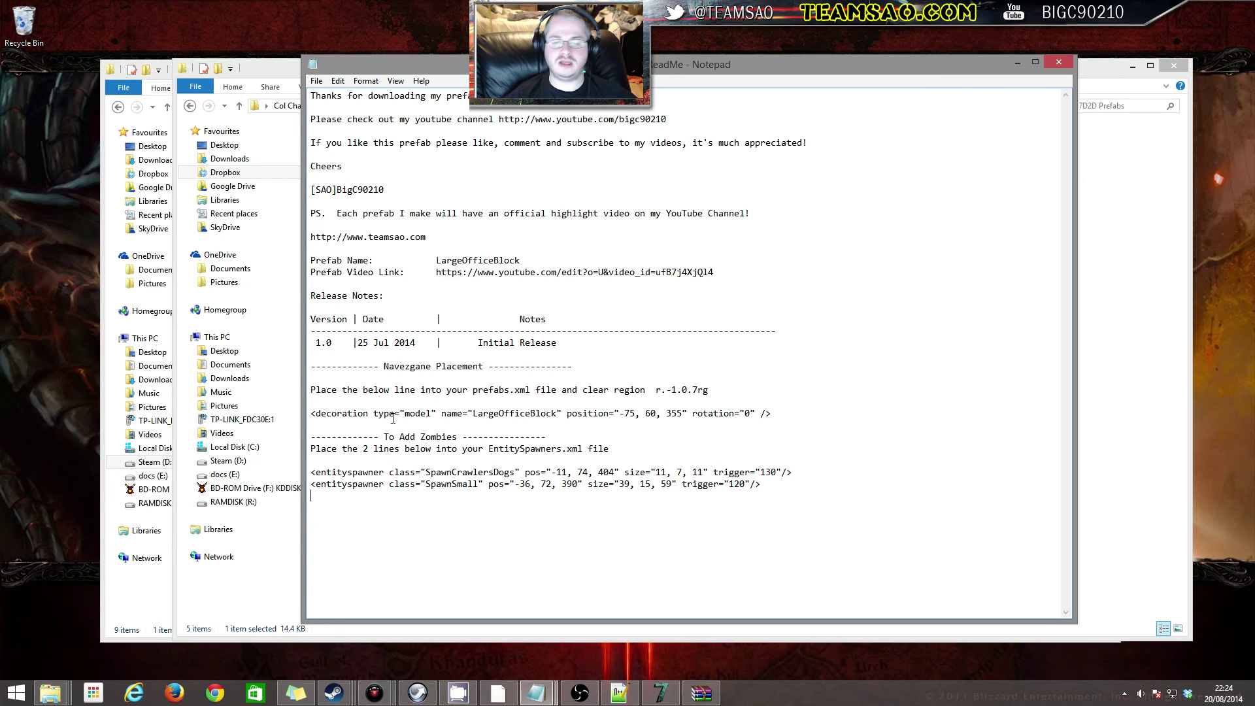
Close the readme and discard its unsaved changes
{"action": "left_click", "coordinate": [1056, 57]}
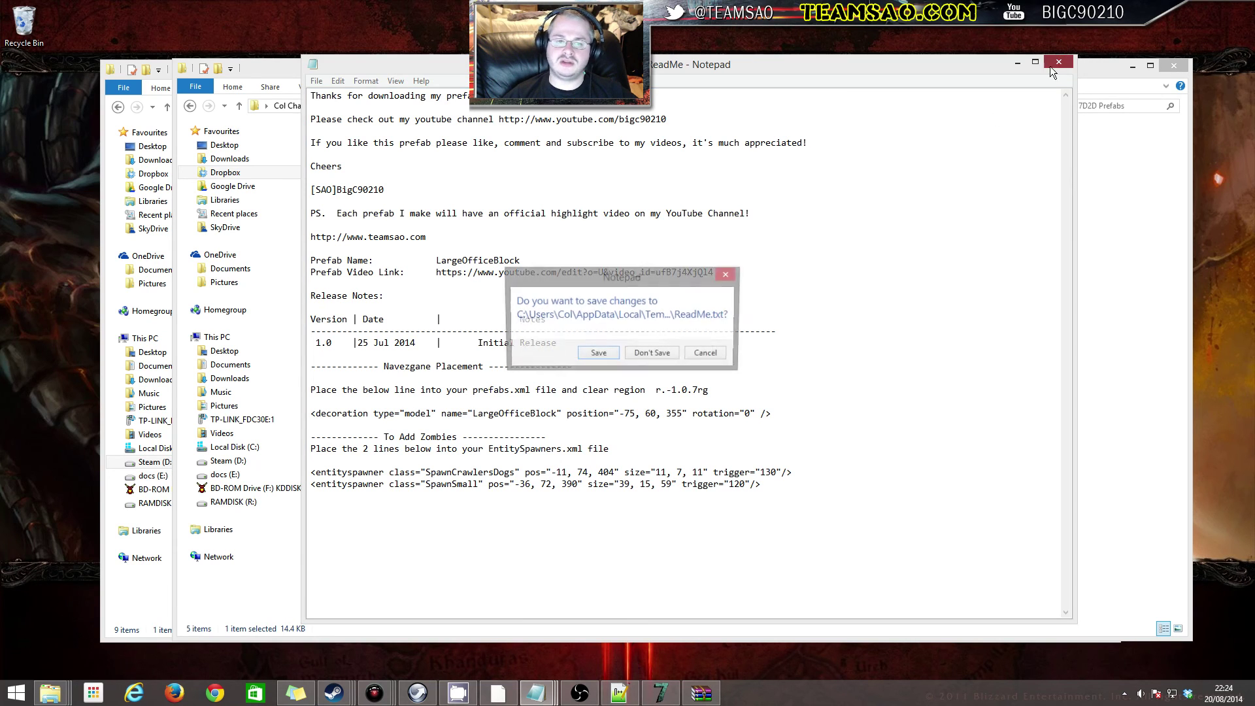
{"action": "left_click", "coordinate": [650, 353]}
{"action": "left_click", "coordinate": [497, 394]}
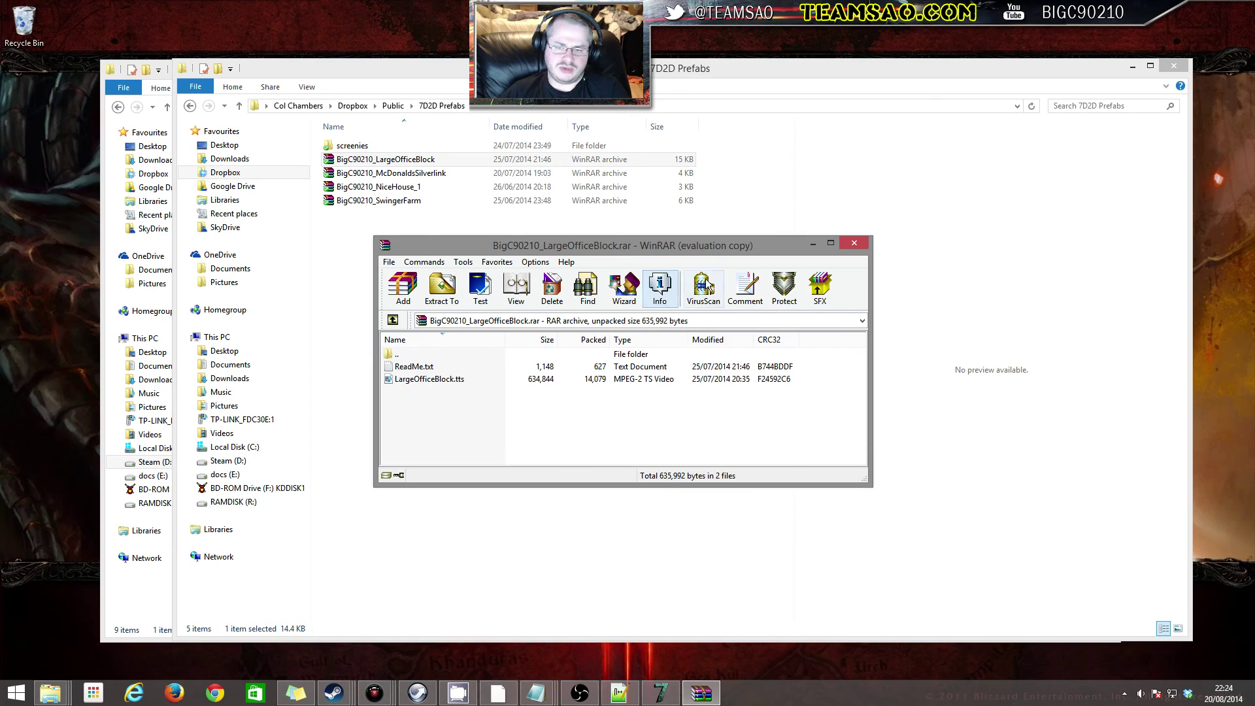
Review ReadMe.txt and LargeOfficeBlock.tts inside the LargeOfficeBlock archive, and close the archive
{"action": "left_click", "coordinate": [414, 367]}
{"action": "left_click", "coordinate": [420, 398]}
{"action": "left_click", "coordinate": [422, 380]}
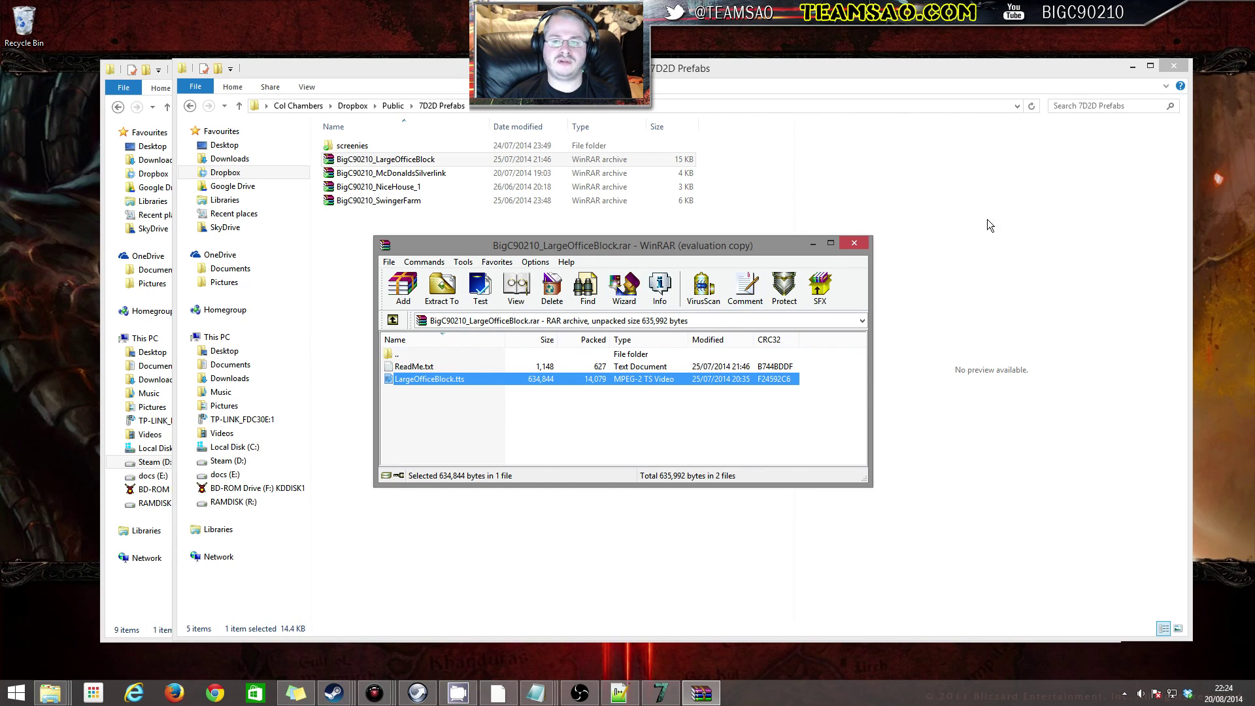
{"action": "left_click", "coordinate": [861, 243]}
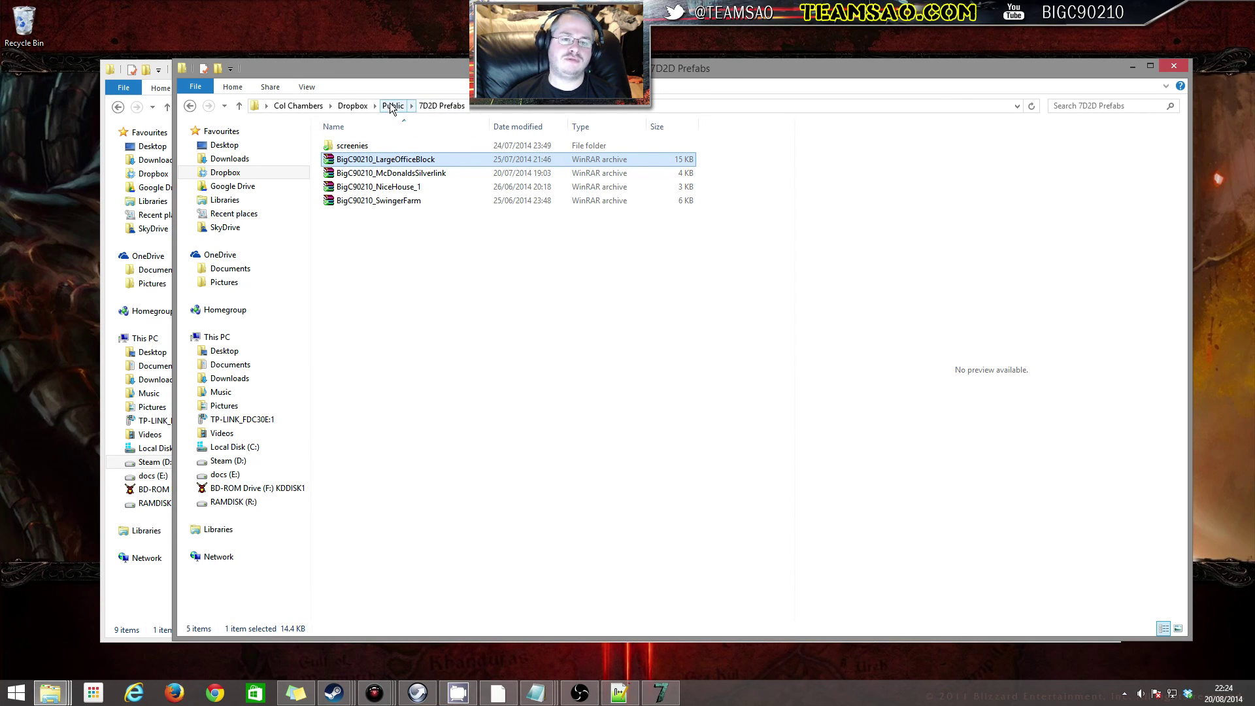
Look over the Dropbox sharing options, such as the public link, for the LargeOfficeBlock archive and dismiss them
{"action": "right_click", "coordinate": [377, 161]}
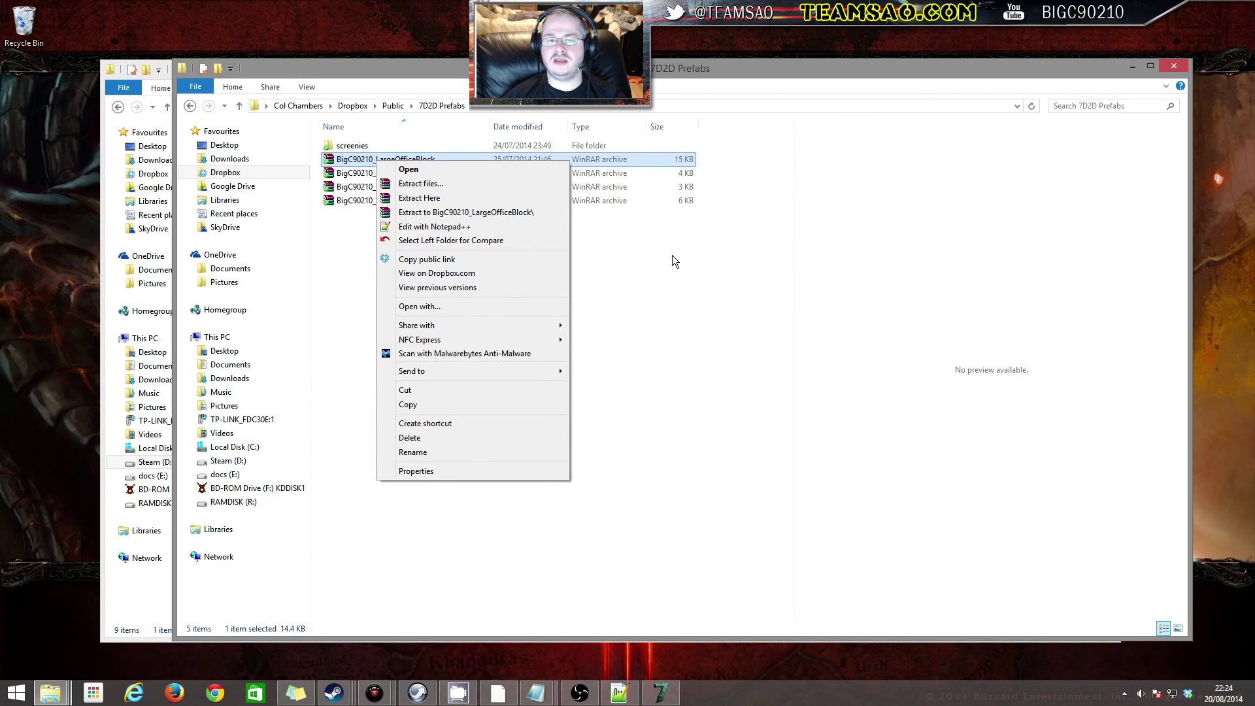
{"action": "left_click", "coordinate": [684, 303]}
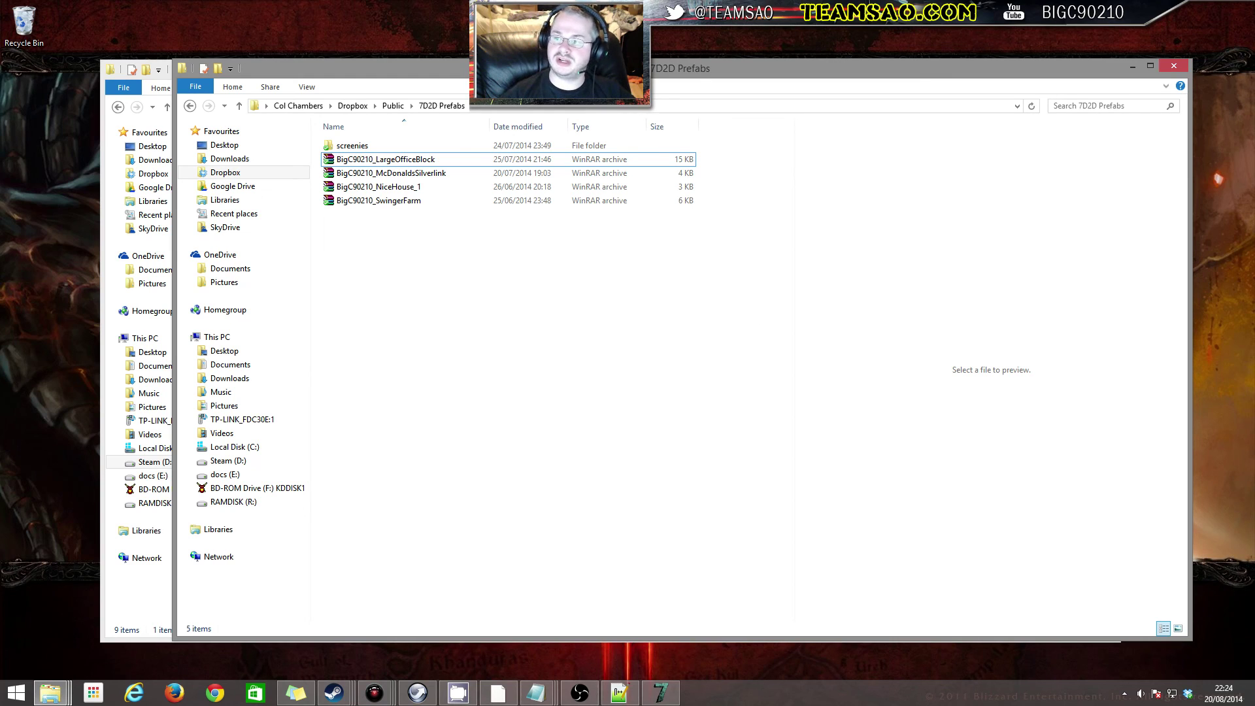
Switch to the browser showing the YouTube Live Control Room and move its window onto this screen
{"action": "key", "text": "alt+Tab"}
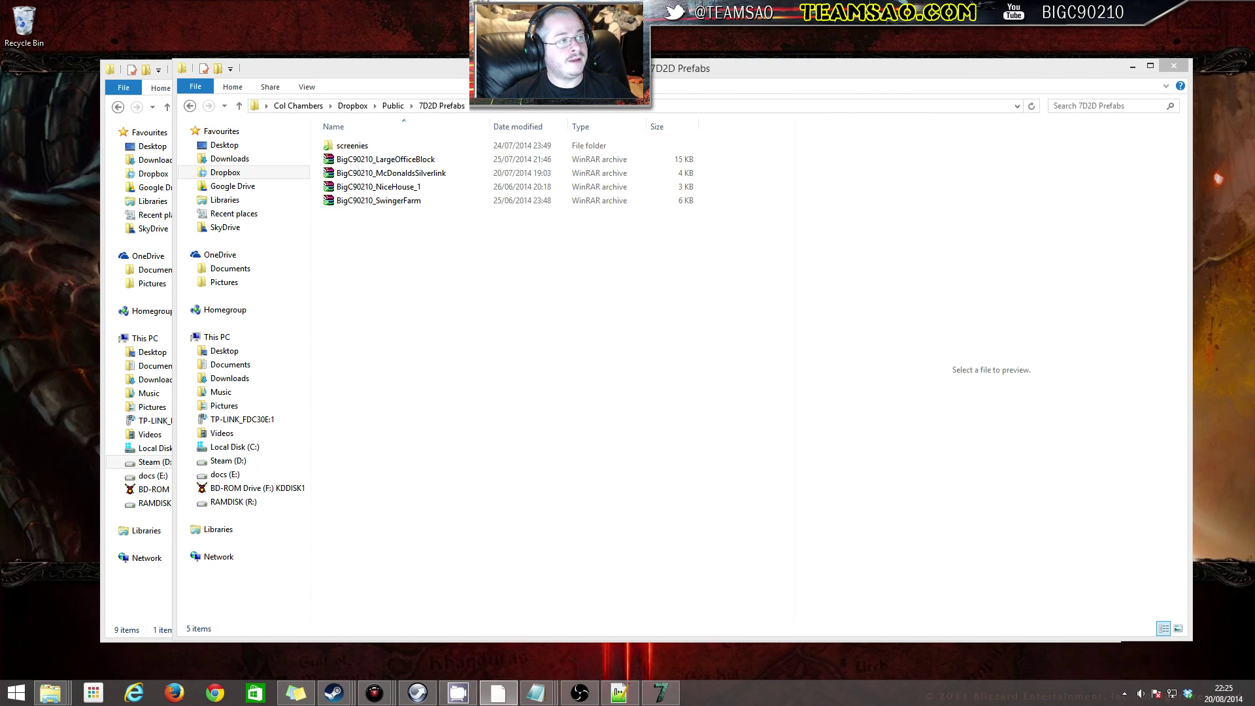
{"action": "left_click_drag", "start_coordinate": [0, 141], "coordinate": [822, 34]}
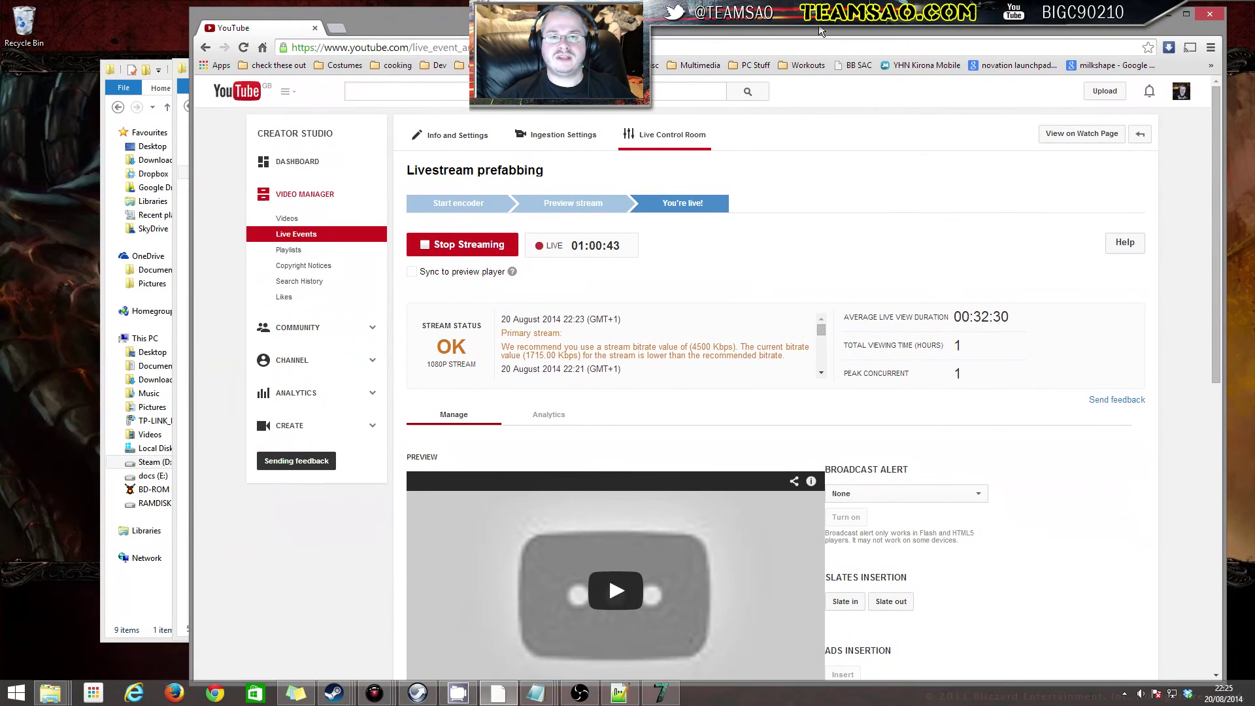